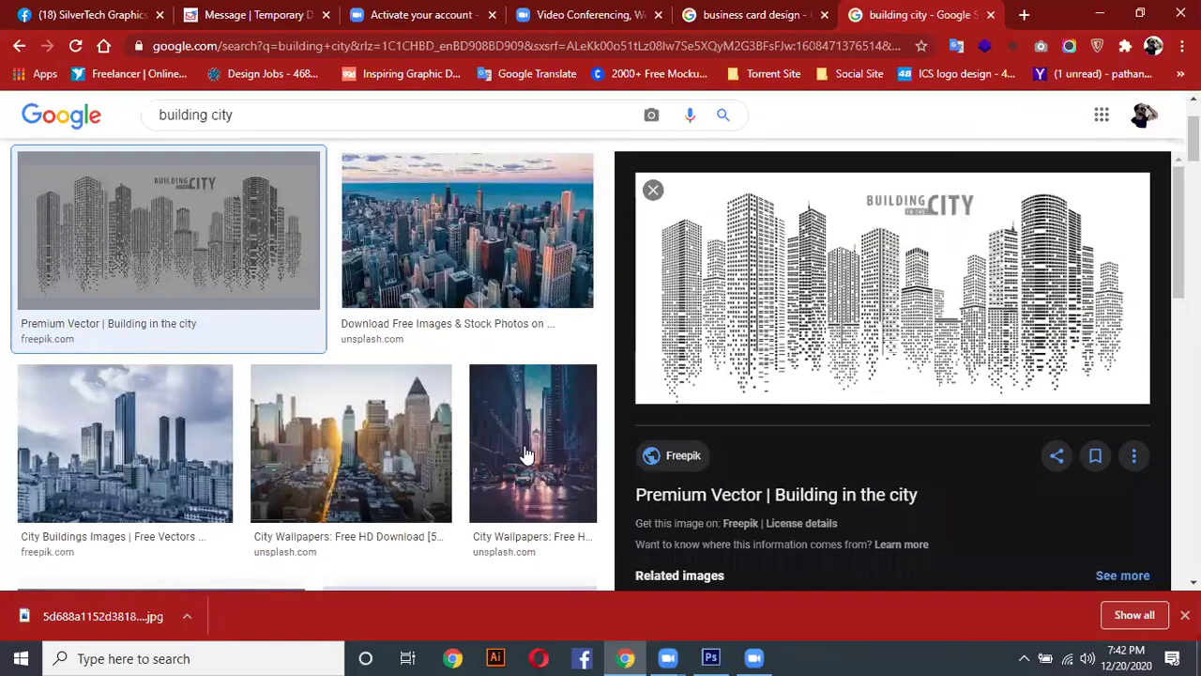
Step: Scroll through the Google Images results for 'building city'
{"action": "scroll", "coordinate": [526, 454], "scroll_direction": "down", "scroll_amount": 5}
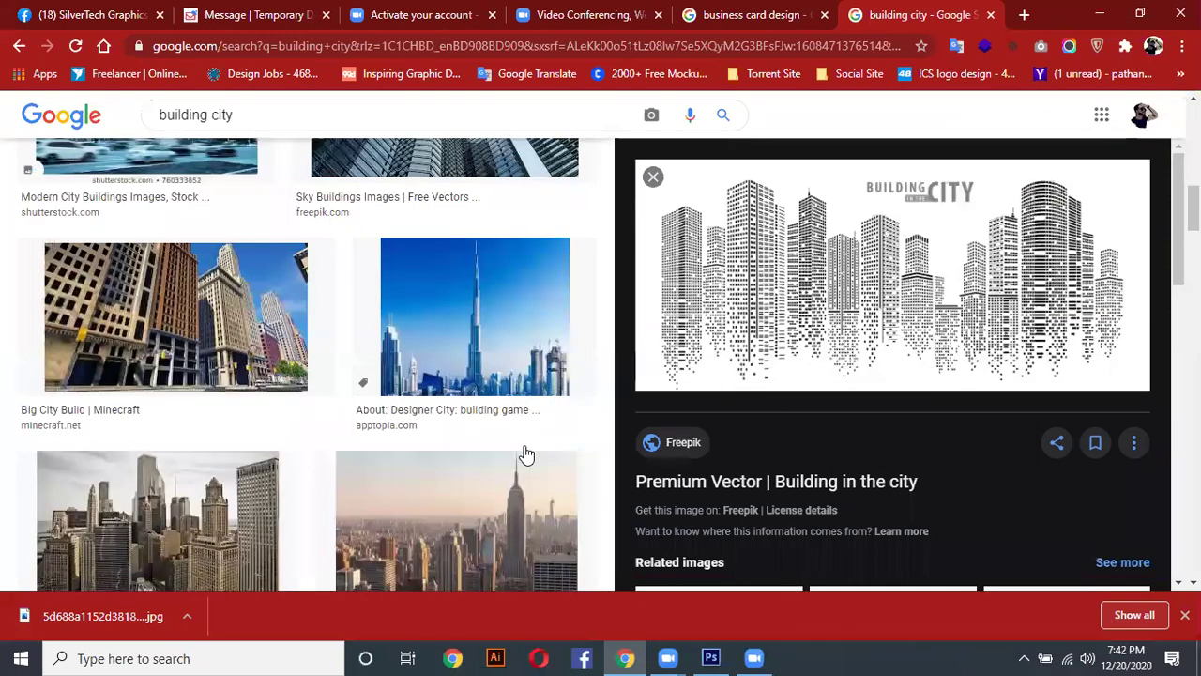
{"action": "scroll", "coordinate": [526, 454], "scroll_direction": "down", "scroll_amount": 4}
{"action": "scroll", "coordinate": [525, 454], "scroll_direction": "down", "scroll_amount": 3}
{"action": "scroll", "coordinate": [525, 455], "scroll_direction": "down", "scroll_amount": 3}
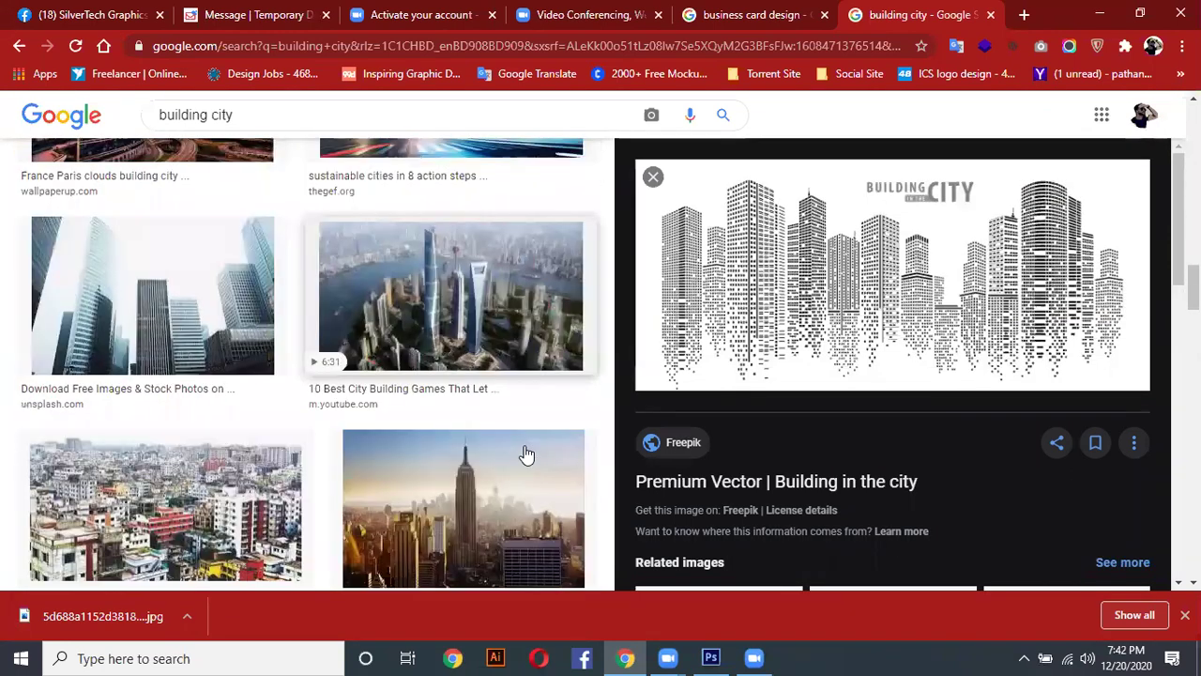
{"action": "scroll", "coordinate": [525, 454], "scroll_direction": "down", "scroll_amount": 3}
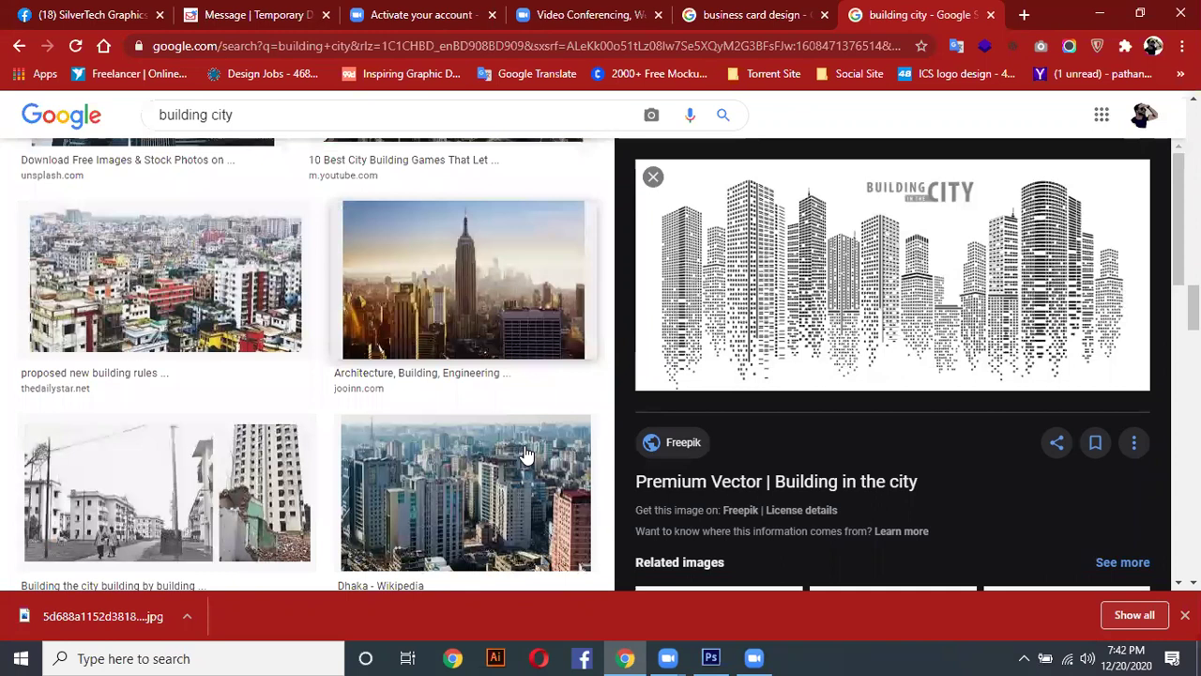
{"action": "scroll", "coordinate": [525, 454], "scroll_direction": "down", "scroll_amount": 3}
{"action": "scroll", "coordinate": [525, 454], "scroll_direction": "down", "scroll_amount": 3}
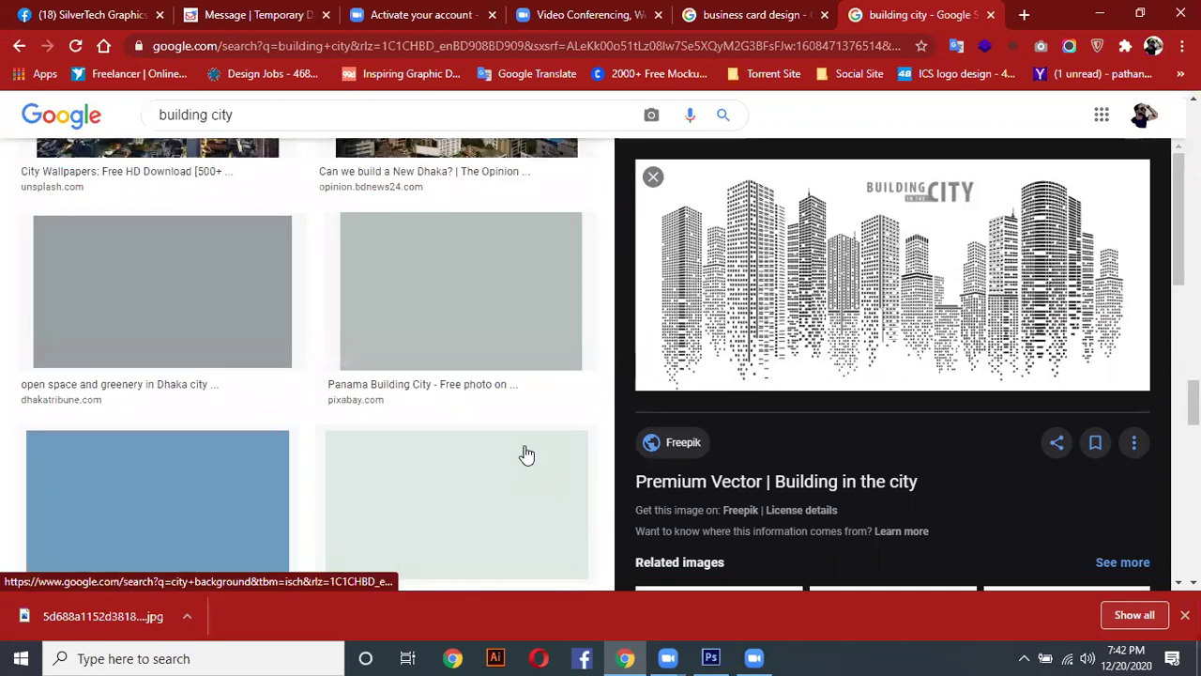
{"action": "scroll", "coordinate": [466, 384], "scroll_direction": "up", "scroll_amount": 3}
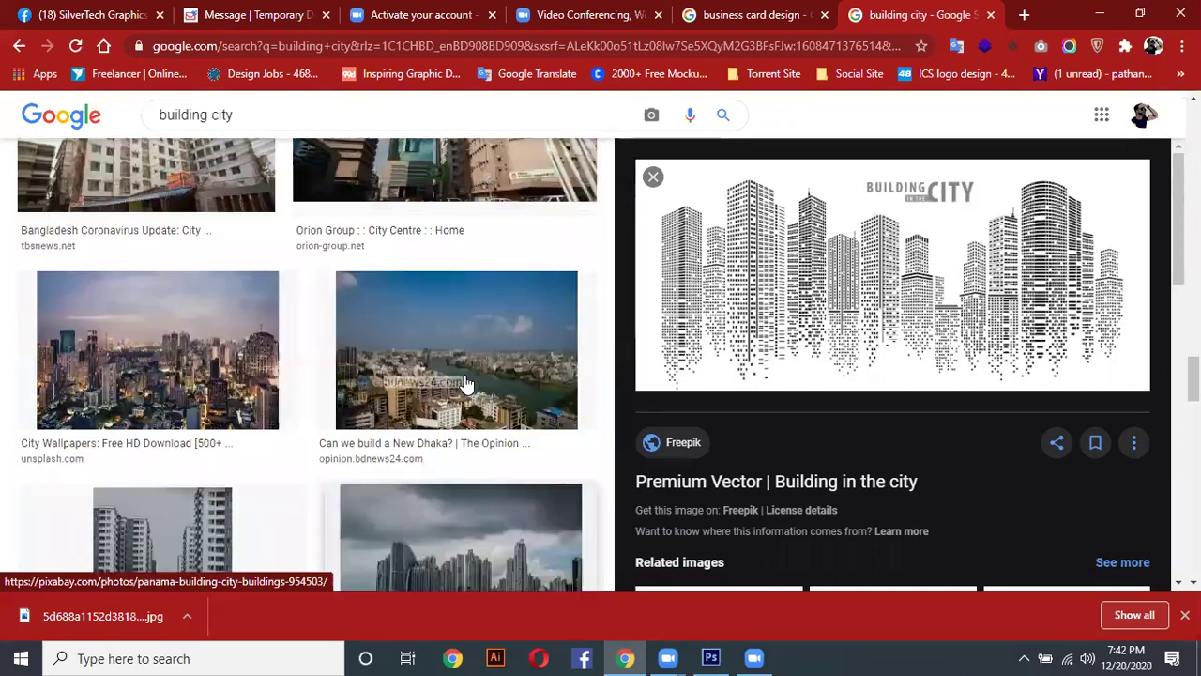
{"action": "scroll", "coordinate": [466, 384], "scroll_direction": "down", "scroll_amount": 3}
{"action": "scroll", "coordinate": [467, 384], "scroll_direction": "down", "scroll_amount": 5}
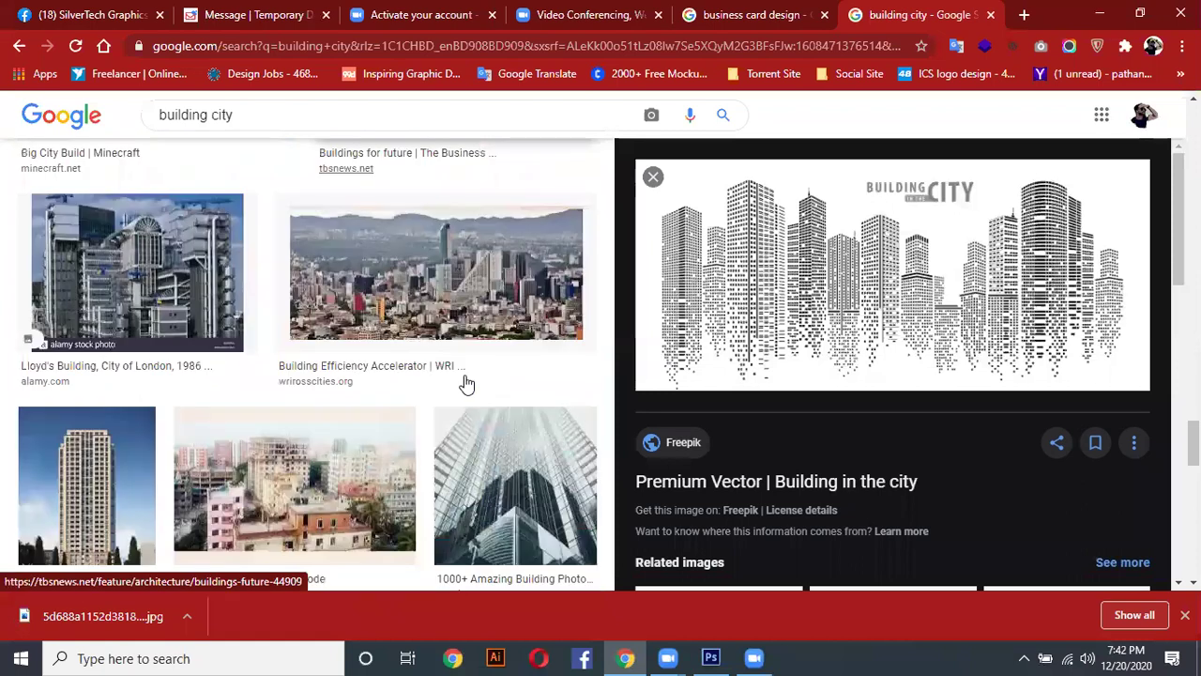
{"action": "scroll", "coordinate": [466, 384], "scroll_direction": "down", "scroll_amount": 3}
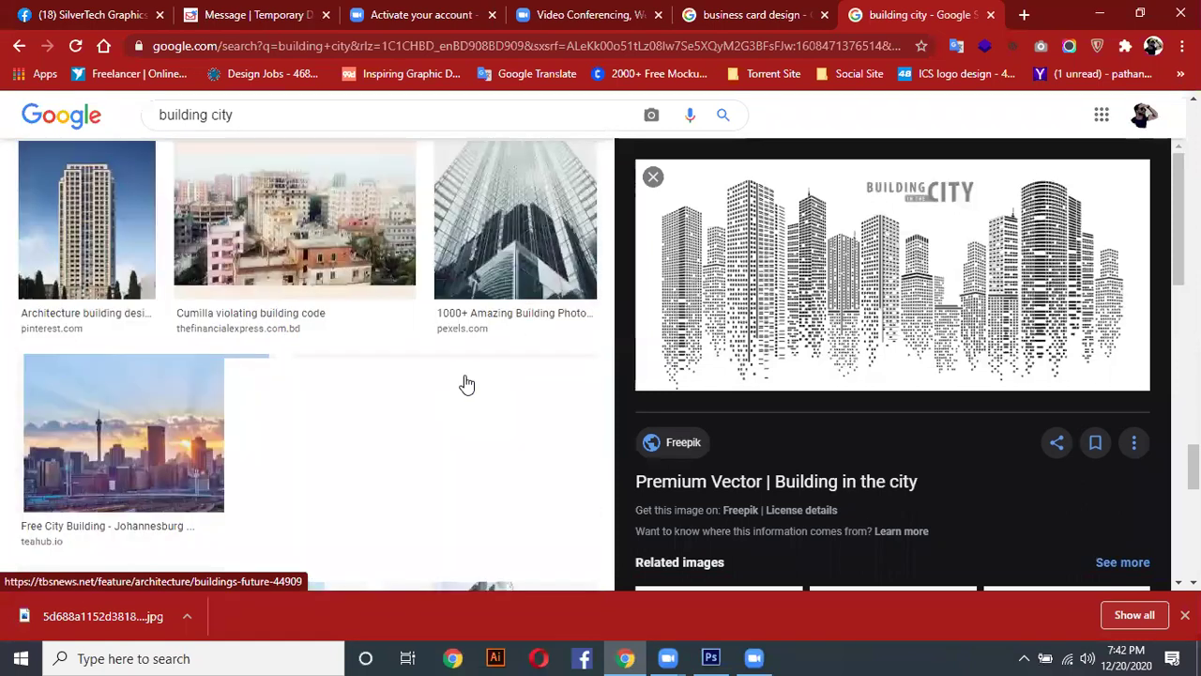
{"action": "scroll", "coordinate": [466, 384], "scroll_direction": "down", "scroll_amount": 3}
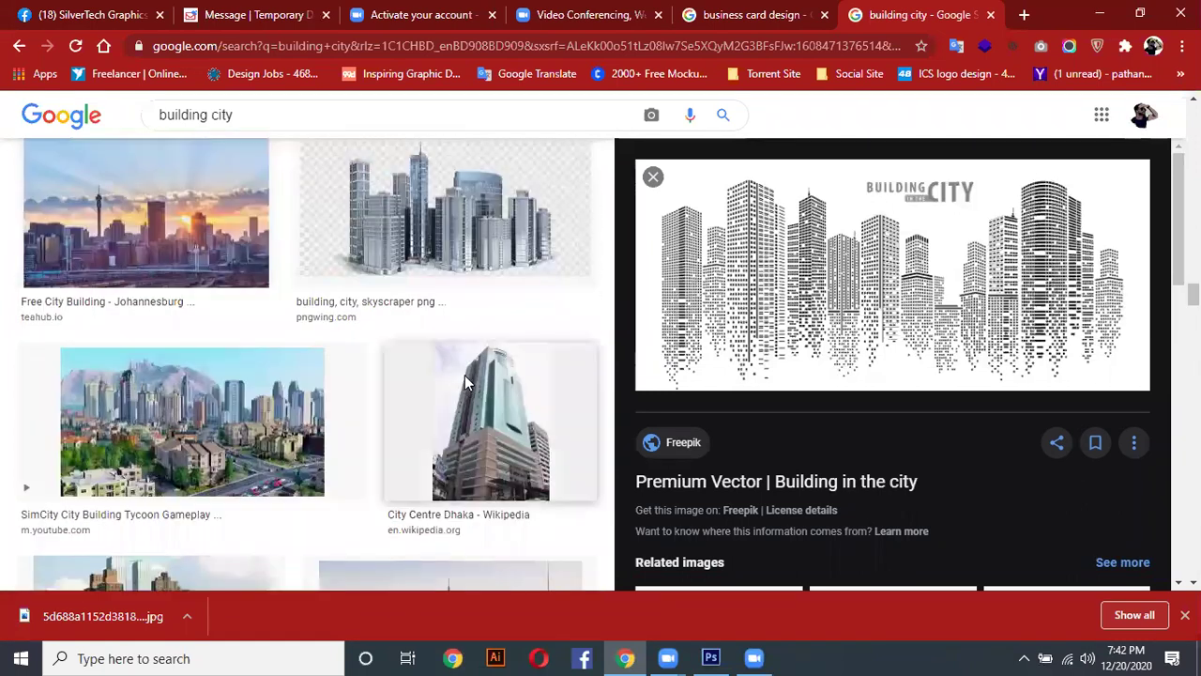
{"action": "scroll", "coordinate": [467, 384], "scroll_direction": "down", "scroll_amount": 3}
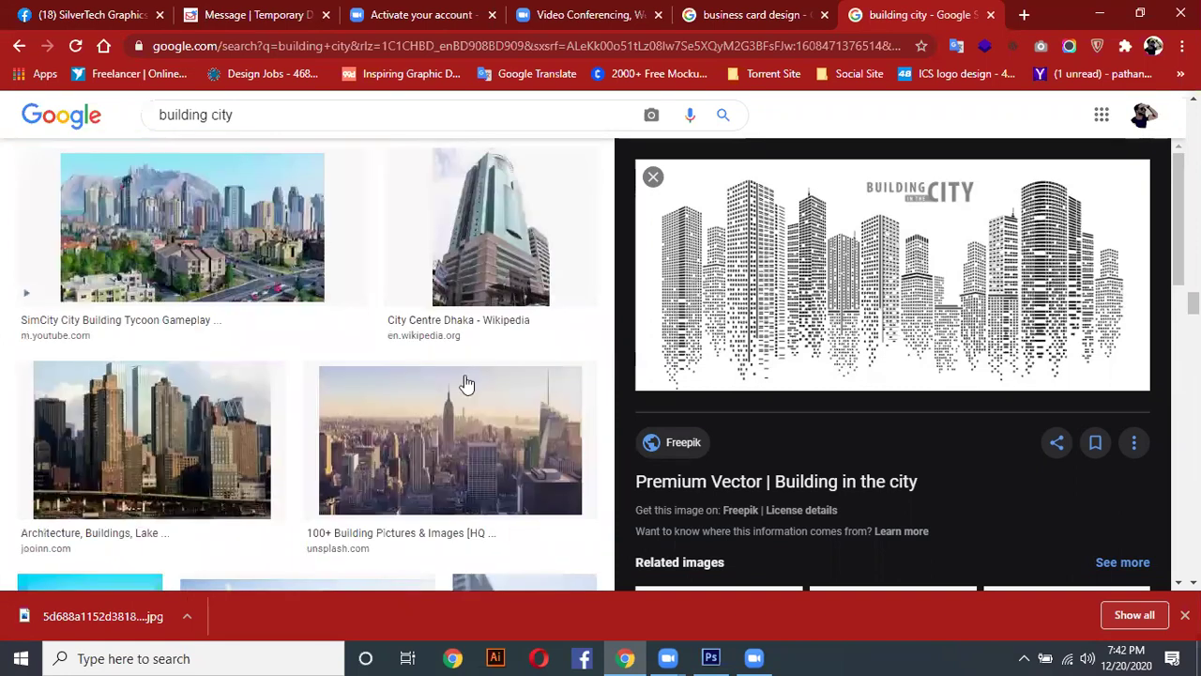
{"action": "scroll", "coordinate": [242, 263], "scroll_direction": "up", "scroll_amount": 1}
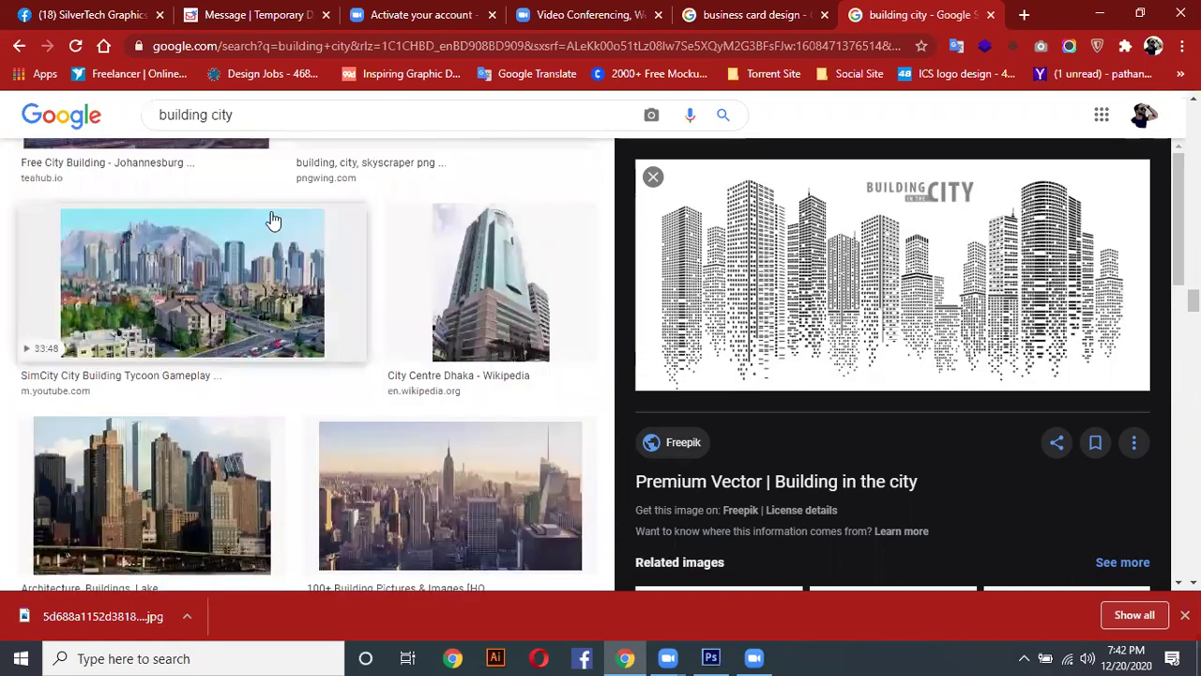
Step: Preview the 3840×2160 City Buildings 4K HD wallpaper, after briefly previewing a SimCity image
{"action": "left_click", "coordinate": [232, 276]}
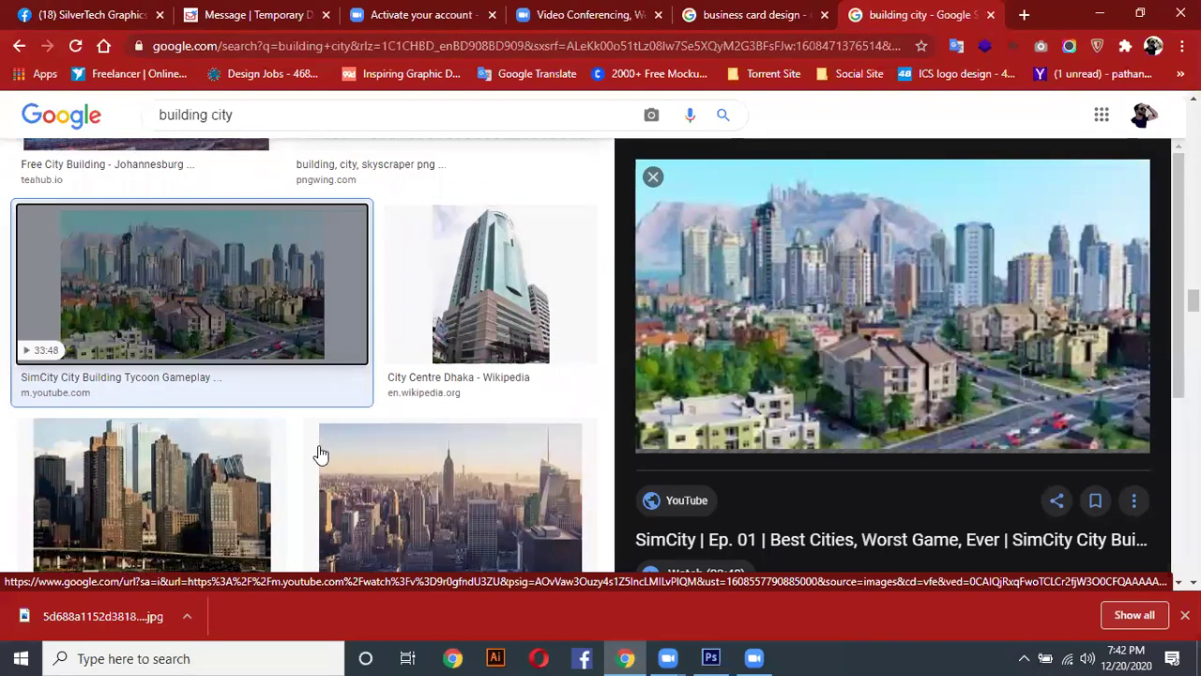
{"action": "scroll", "coordinate": [319, 454], "scroll_direction": "down", "scroll_amount": 3}
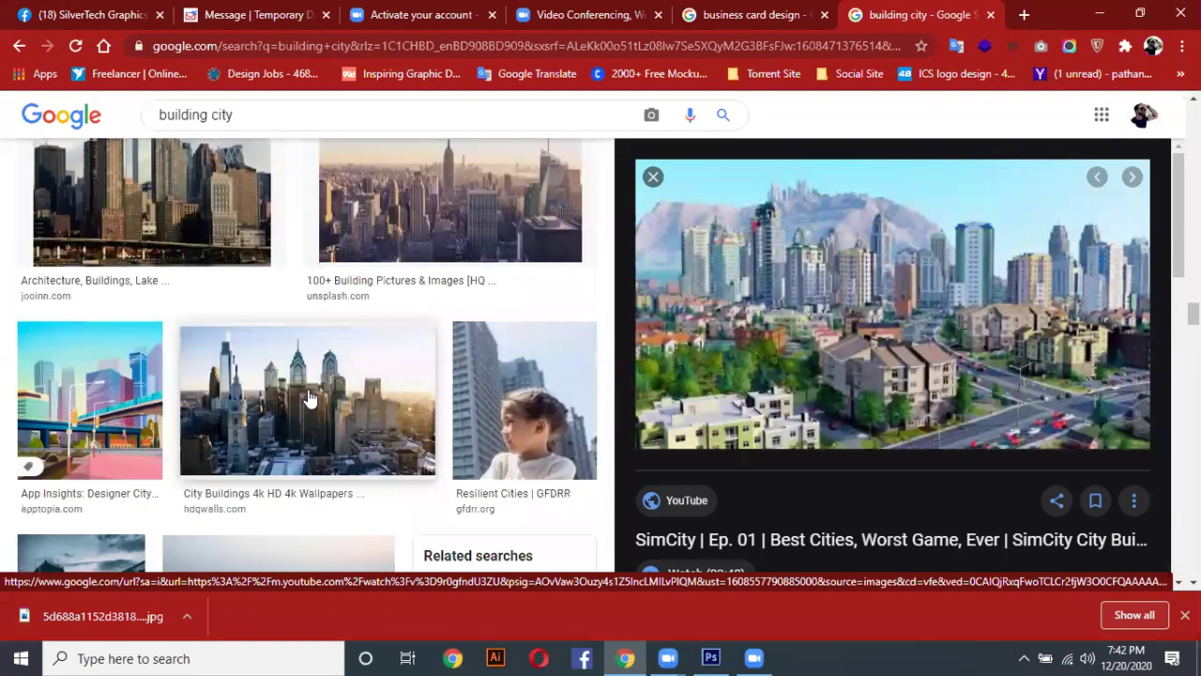
{"action": "left_click", "coordinate": [310, 398]}
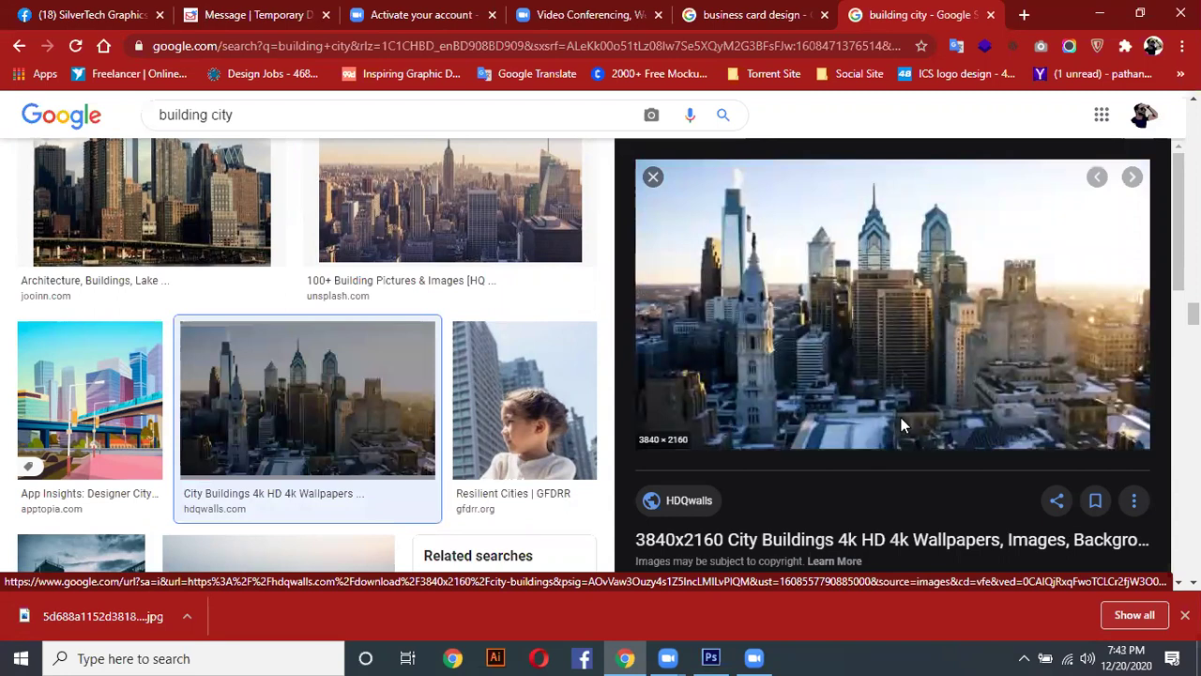
Step: Save the previewed City Buildings wallpaper to the Desktop as city-buildings.jpg
{"action": "right_click", "coordinate": [906, 511]}
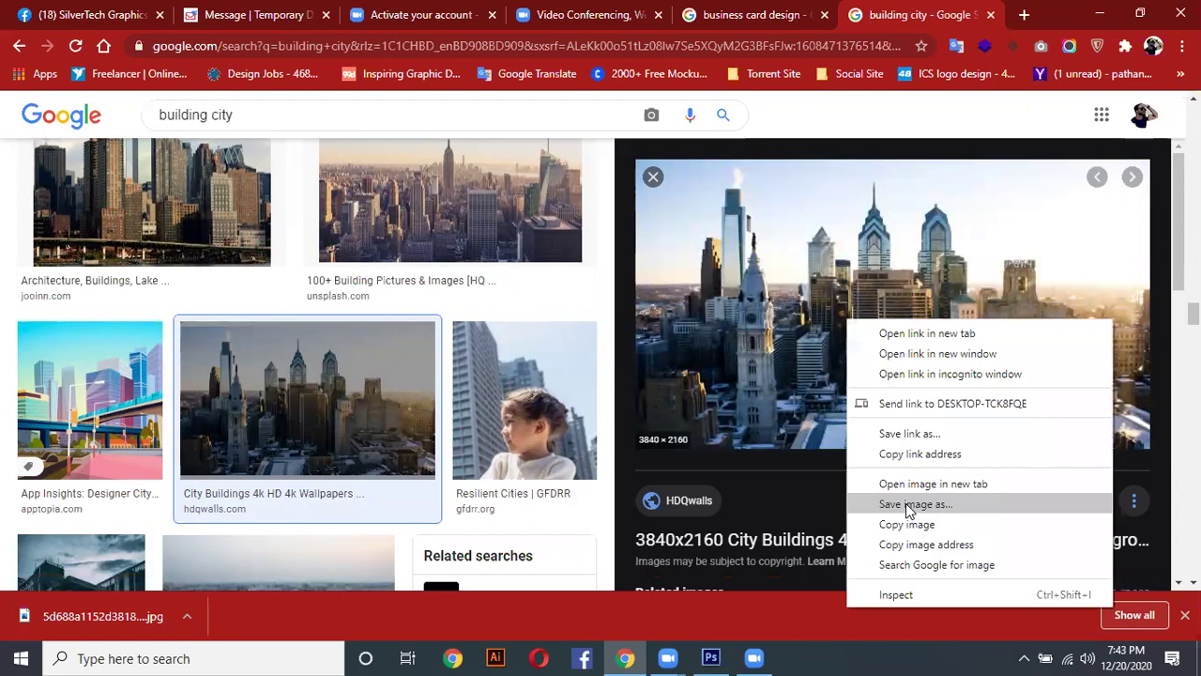
{"action": "left_click", "coordinate": [907, 506]}
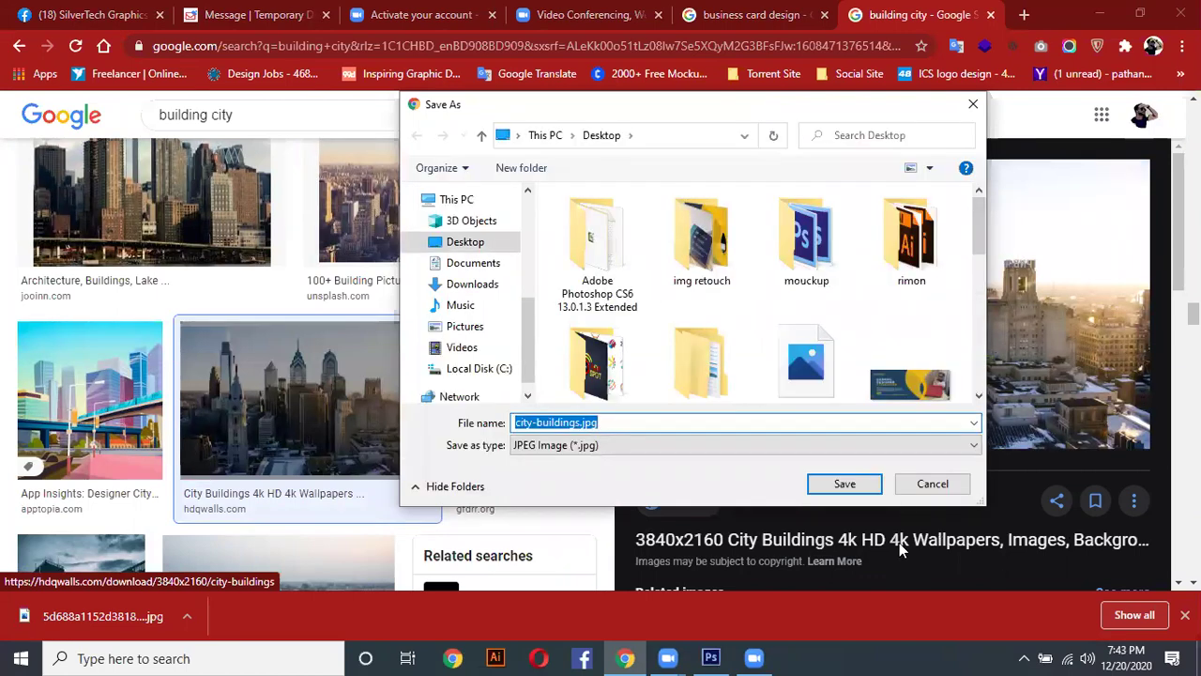
{"action": "left_click", "coordinate": [844, 483]}
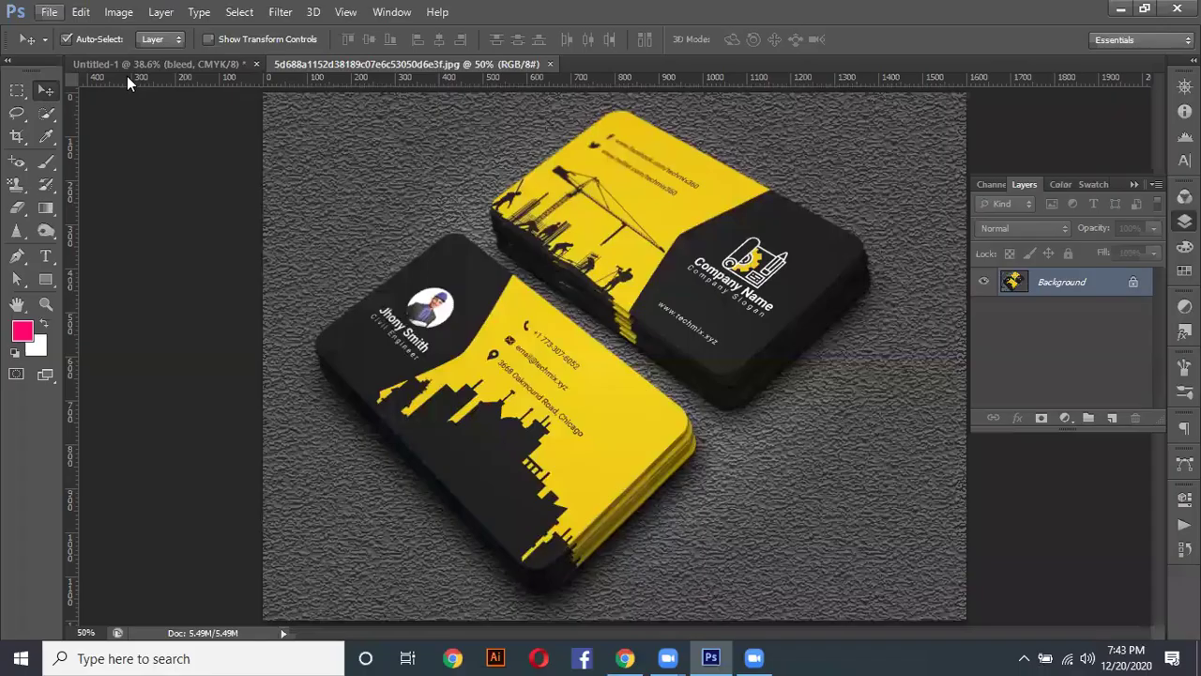
Step: Open city-buildings.jpg from the Desktop via File > Open
{"action": "key", "text": "alt+f"}
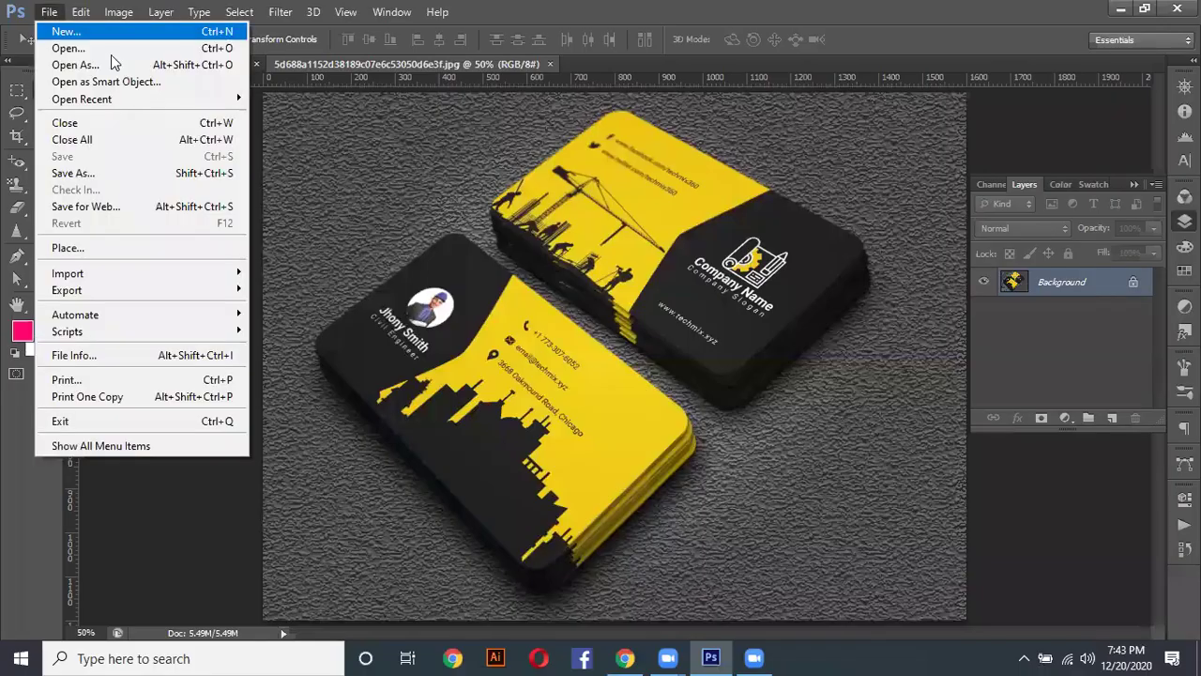
{"action": "left_click", "coordinate": [909, 104]}
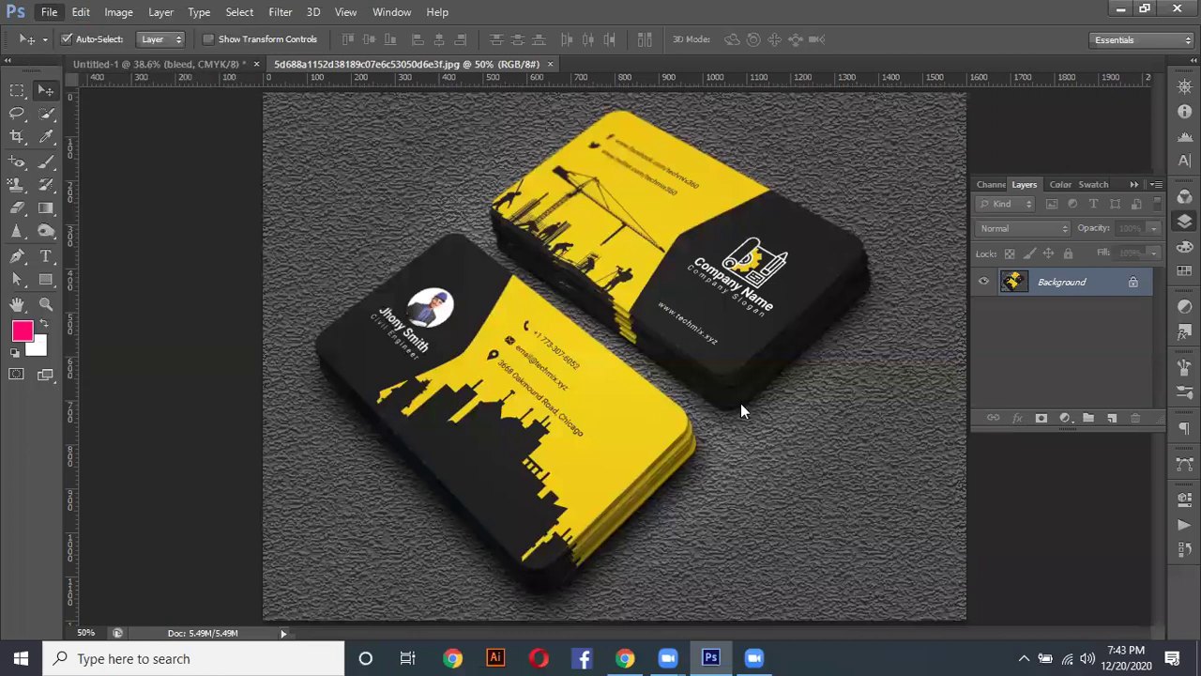
{"action": "scroll", "coordinate": [612, 383], "scroll_direction": "down", "scroll_amount": 2}
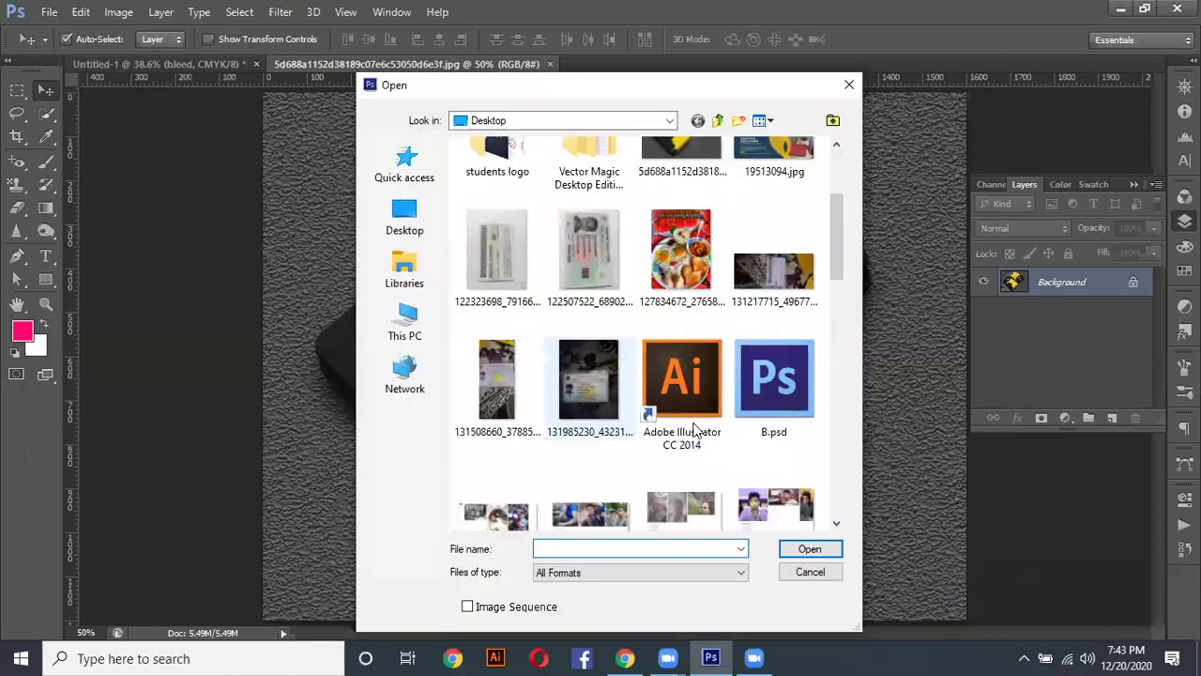
{"action": "scroll", "coordinate": [644, 429], "scroll_direction": "down", "scroll_amount": 2}
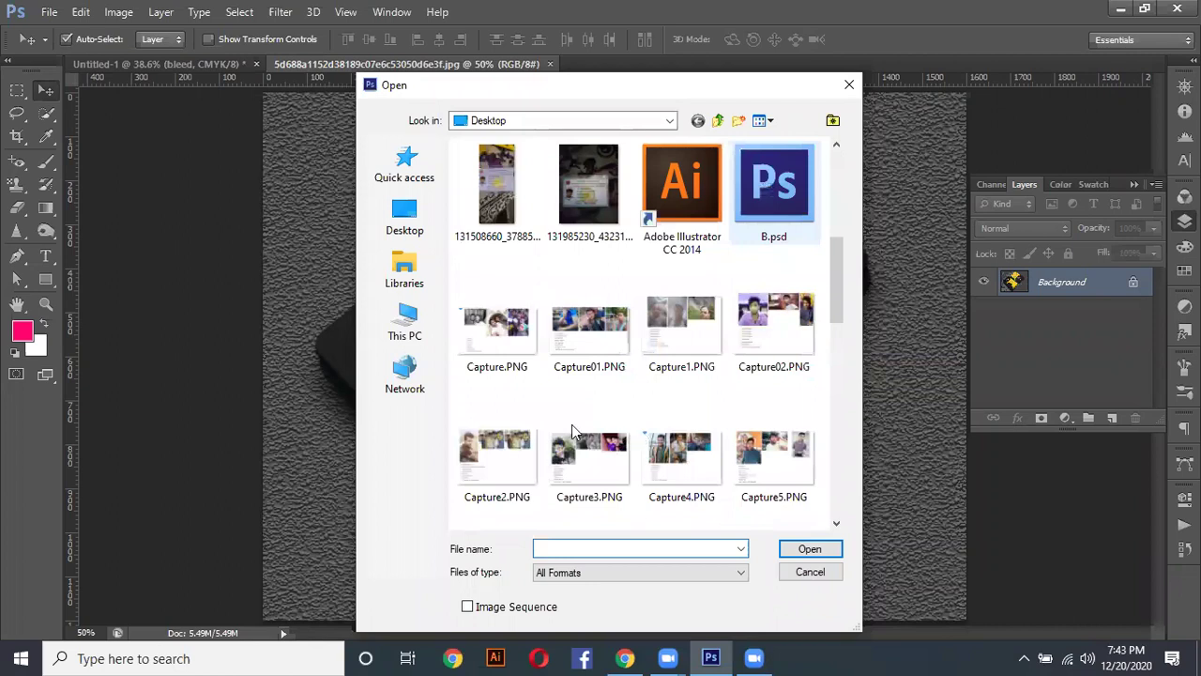
{"action": "scroll", "coordinate": [587, 438], "scroll_direction": "down", "scroll_amount": 4}
{"action": "left_click", "coordinate": [497, 323]}
{"action": "left_click", "coordinate": [799, 542]}
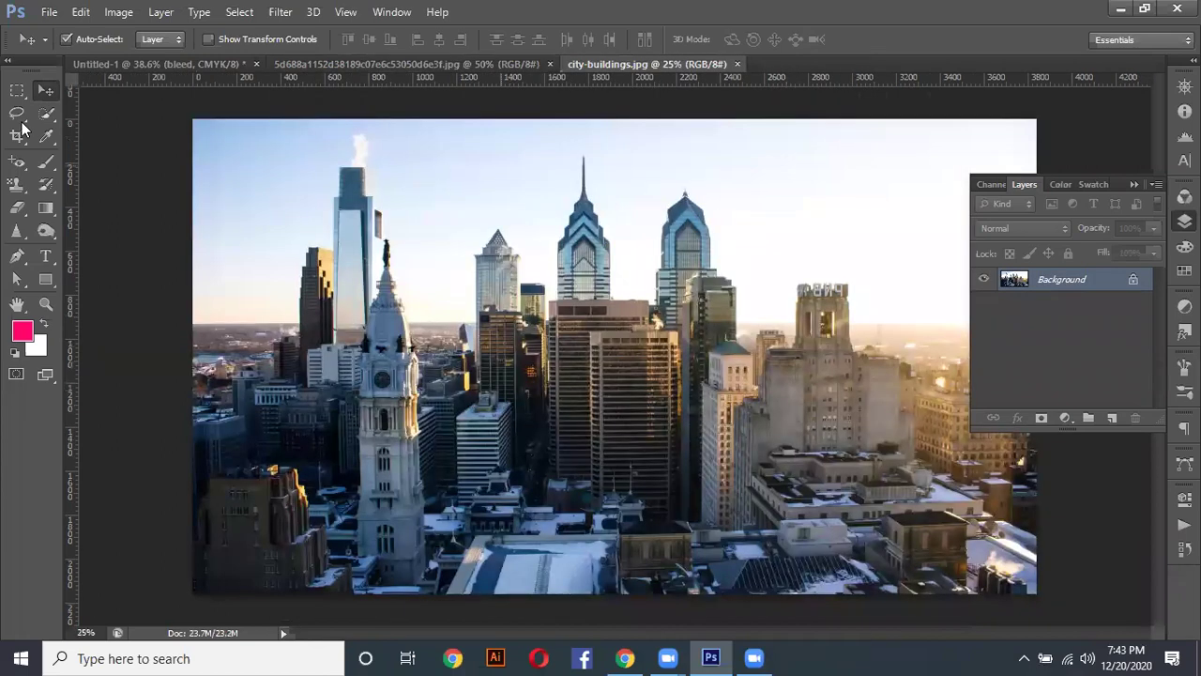
Step: Quick-select the sky across the top of the photo, including around the tower top
{"action": "key", "text": "w"}
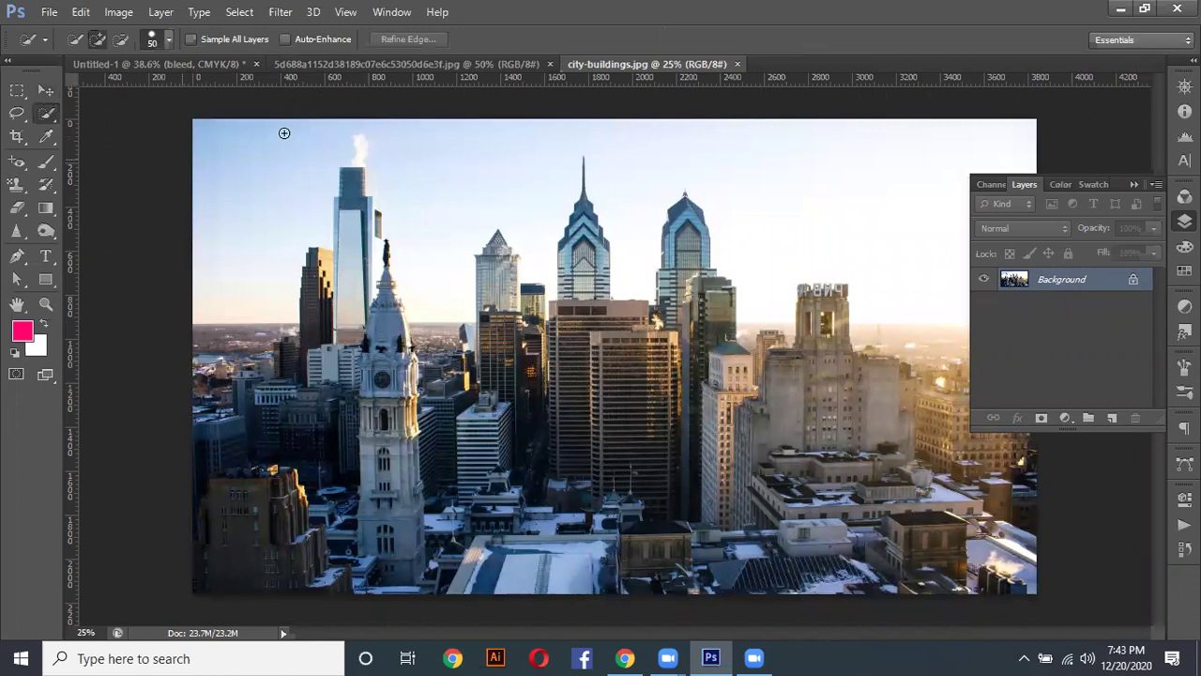
{"action": "left_click_drag", "start_coordinate": [284, 133], "coordinate": [577, 130]}
{"action": "left_click", "coordinate": [795, 141]}
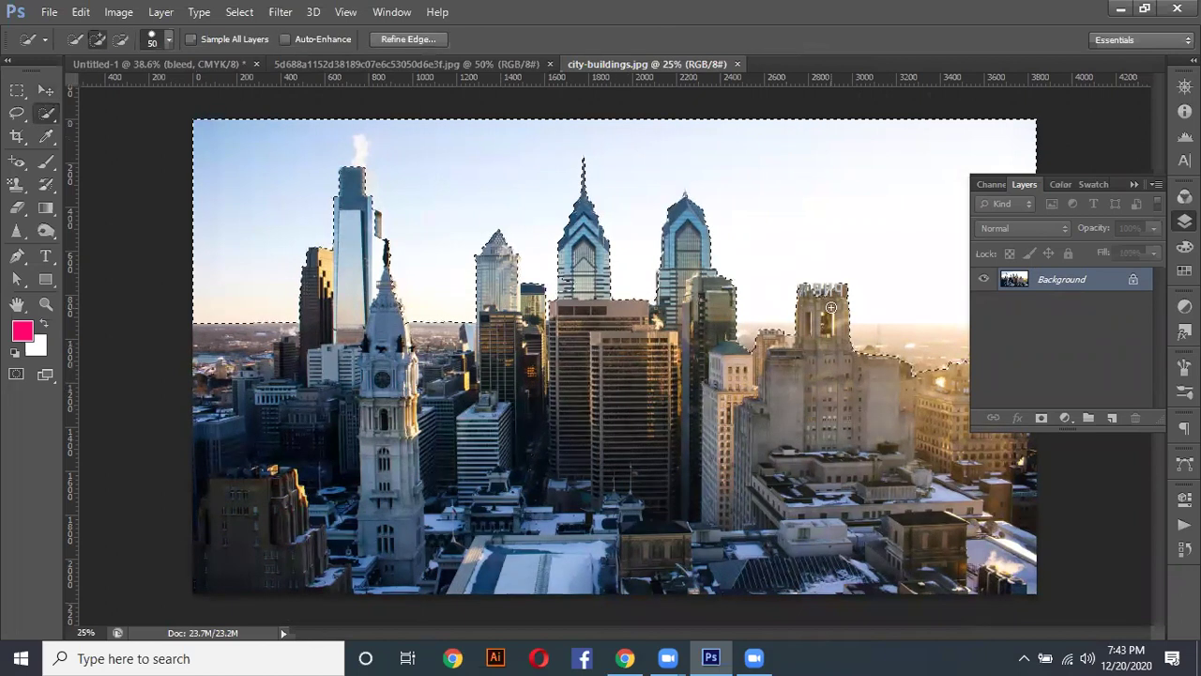
{"action": "scroll", "coordinate": [469, 298], "scroll_direction": "up", "scroll_amount": 1}
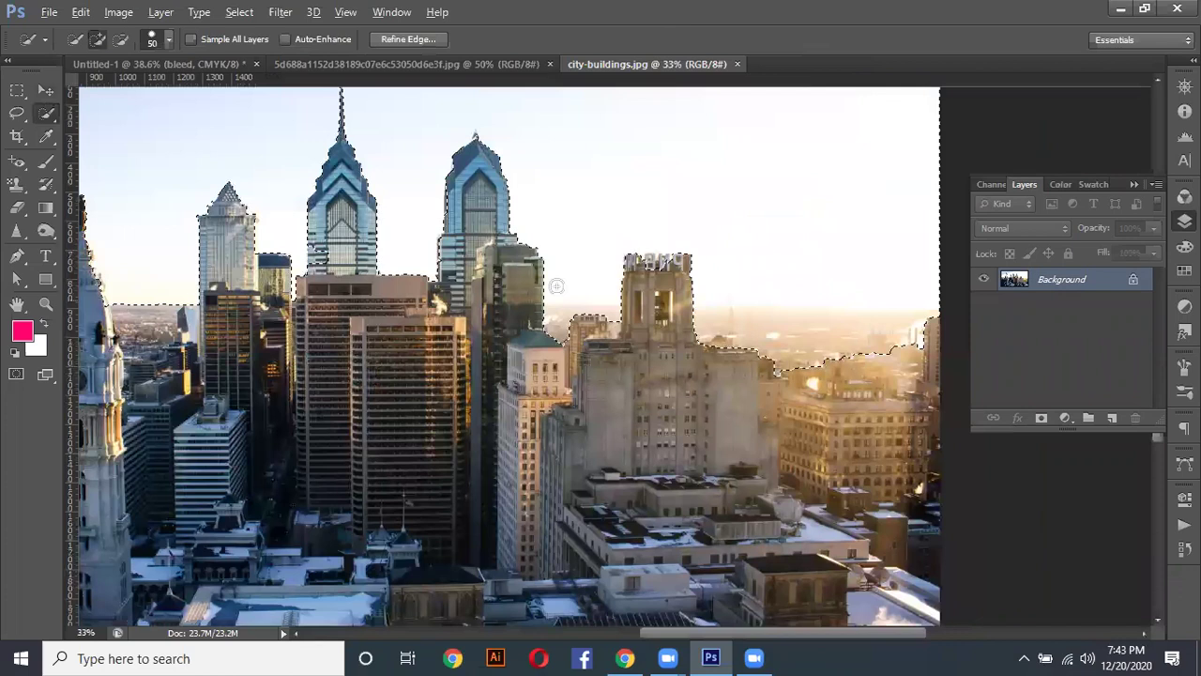
{"action": "scroll", "coordinate": [556, 287], "scroll_direction": "right", "scroll_amount": 2}
{"action": "left_click", "coordinate": [573, 272]}
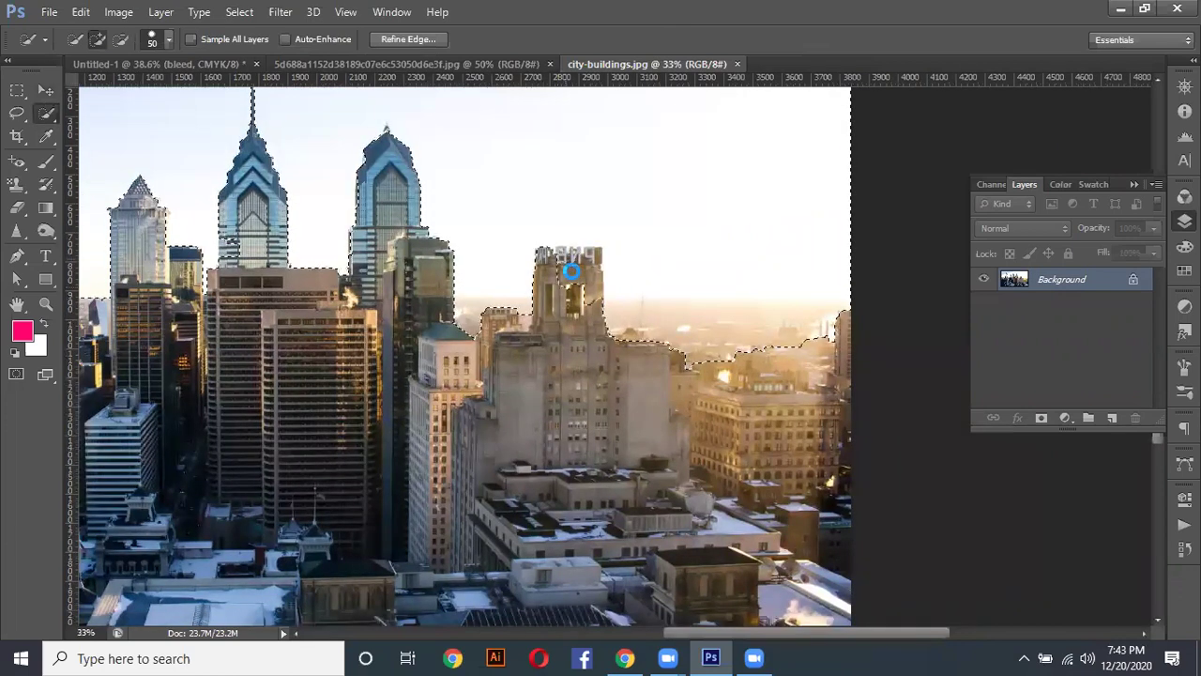
Step: Trim right-side buildings from the sky selection, invert it, and copy the buildings to Layer 1
{"action": "key", "text": "alt"}
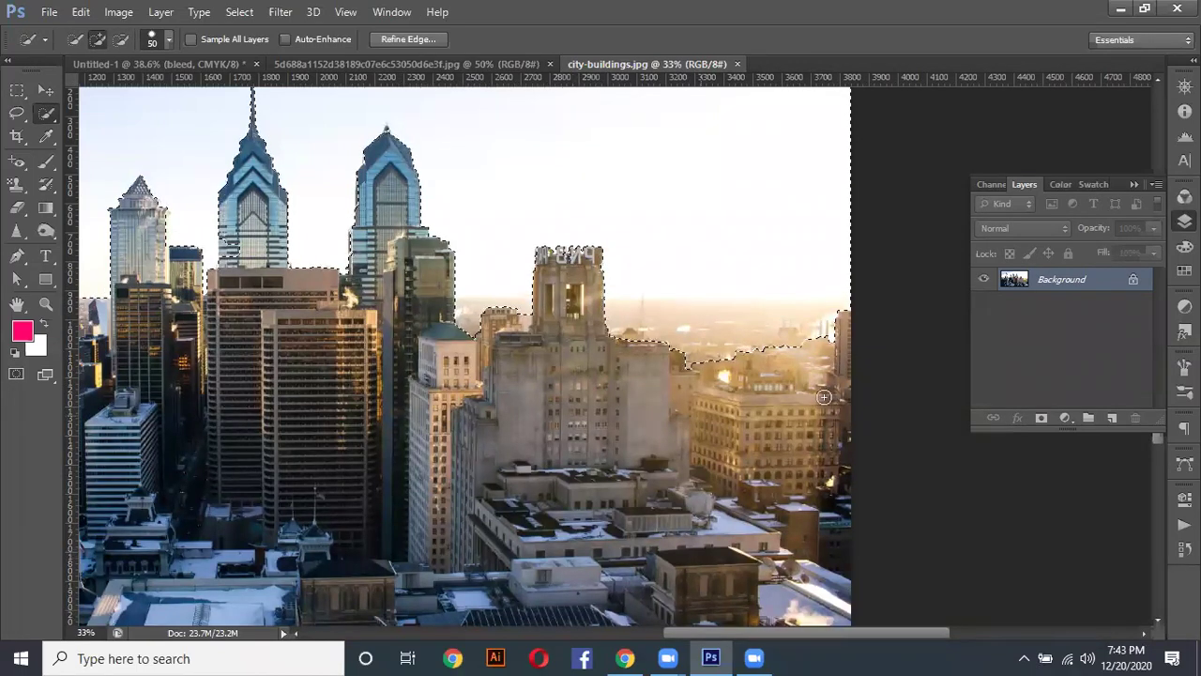
{"action": "key", "text": "alt"}
{"action": "key", "text": "alt"}
{"action": "left_click", "coordinate": [807, 323]}
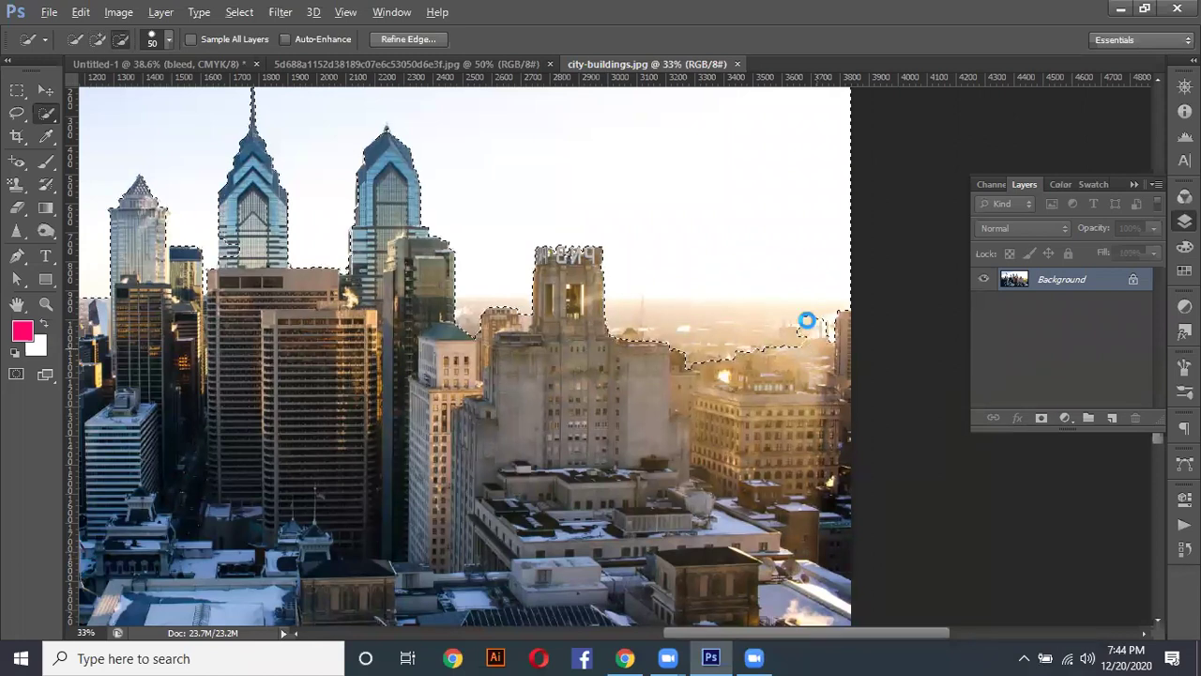
{"action": "left_click", "coordinate": [797, 352]}
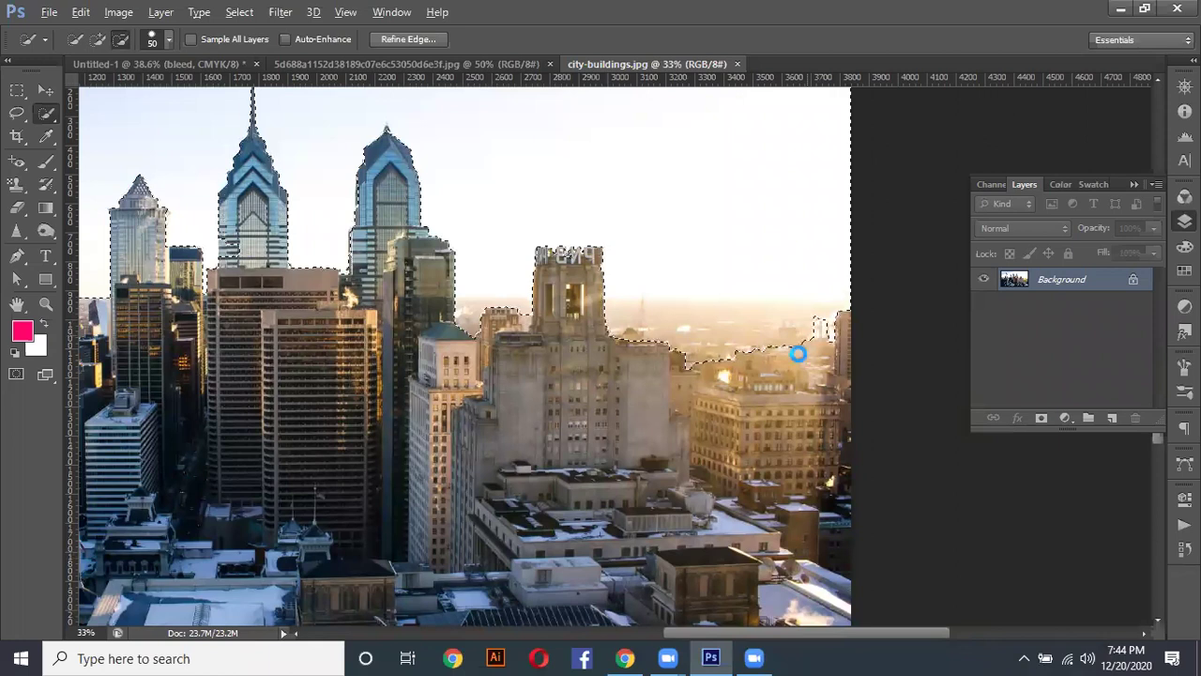
{"action": "key", "text": "alt"}
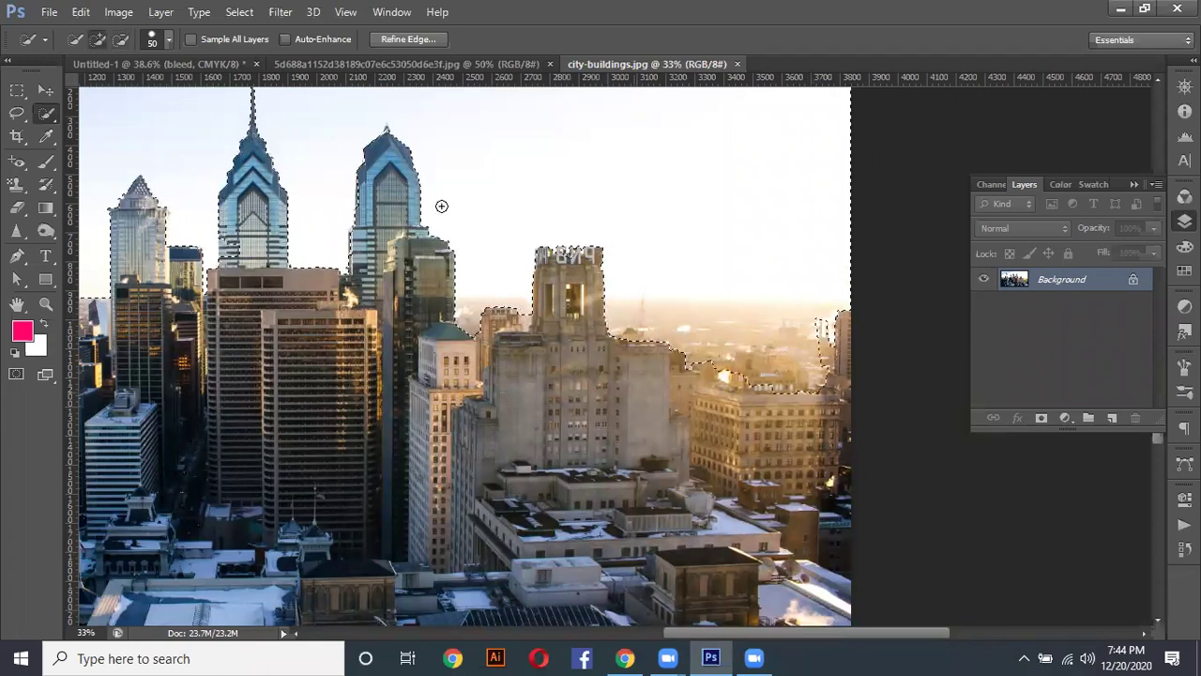
{"action": "scroll", "coordinate": [441, 205], "scroll_direction": "down", "scroll_amount": 2}
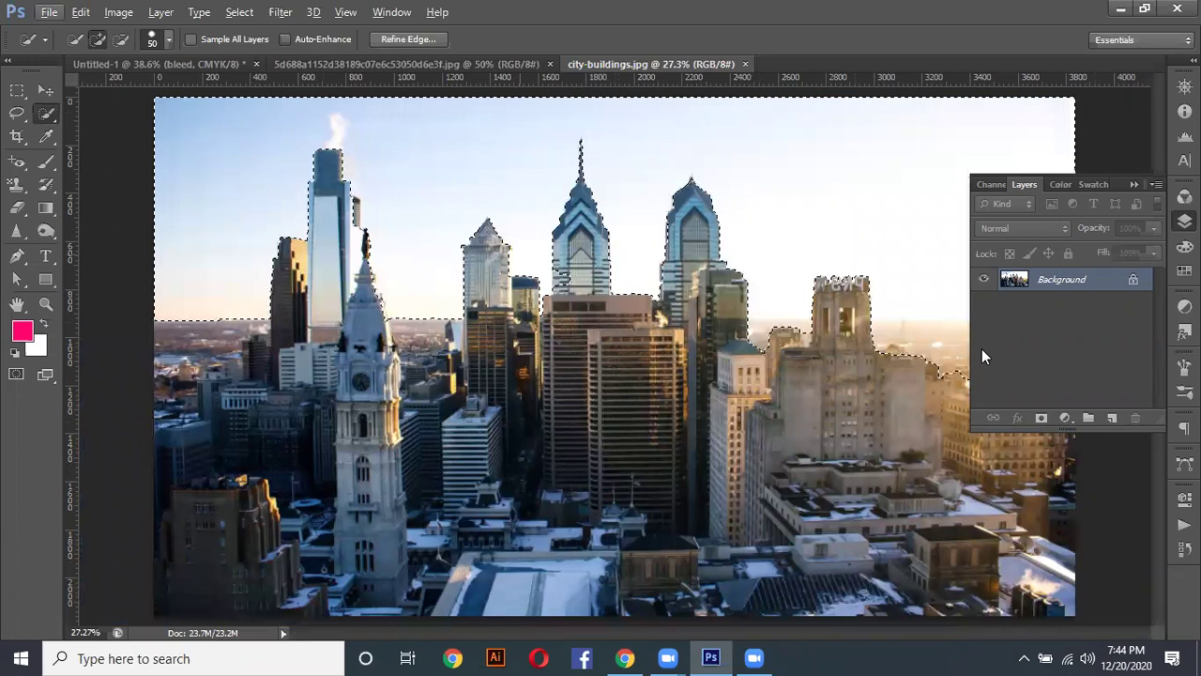
{"action": "key", "text": "ctrl+shift+i"}
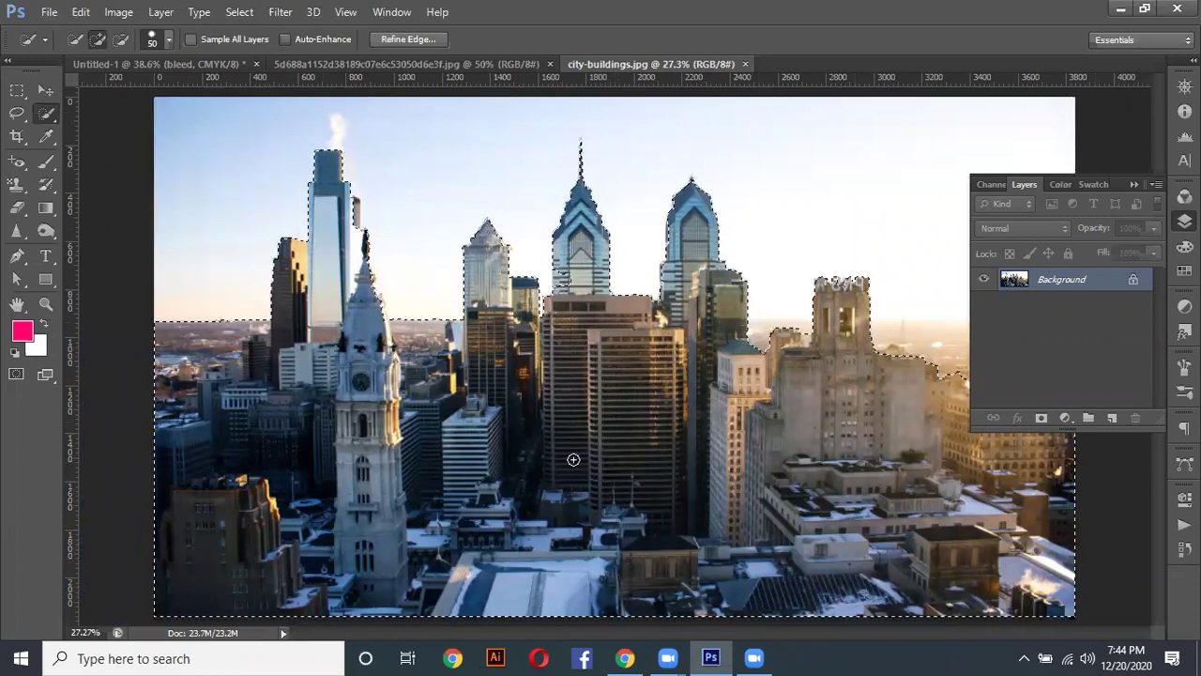
{"action": "key", "text": "ctrl+j"}
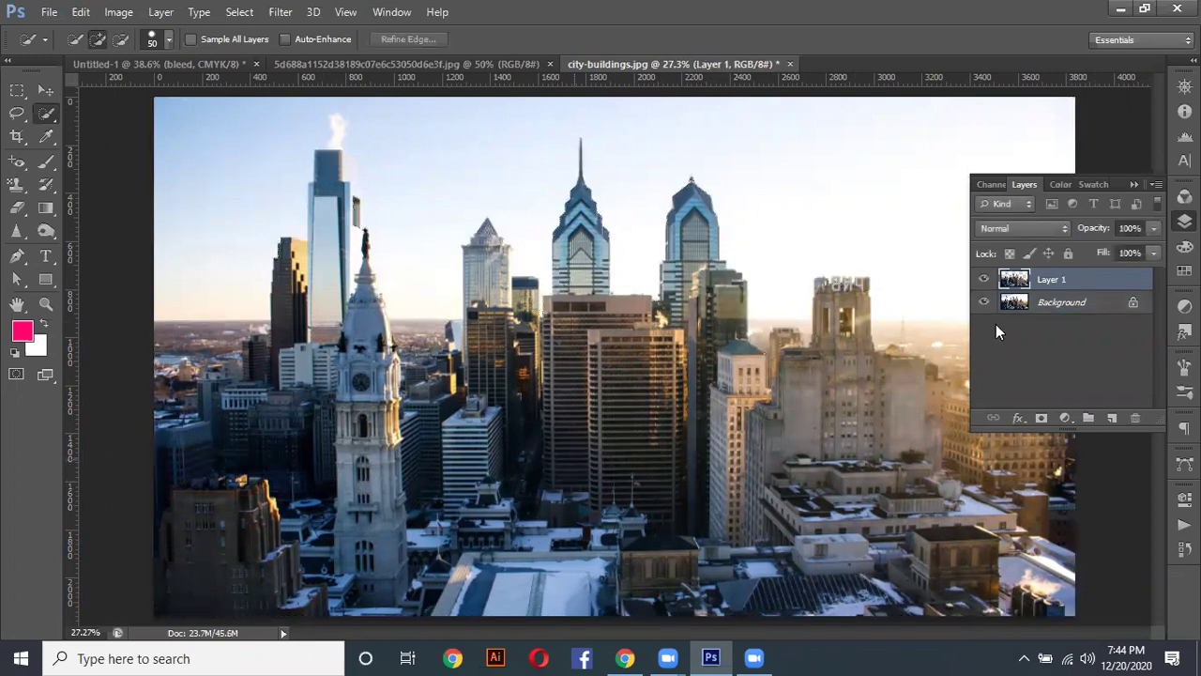
Step: Hide the Background layer and touch up the selection beside the tall tower
{"action": "left_click", "coordinate": [983, 302]}
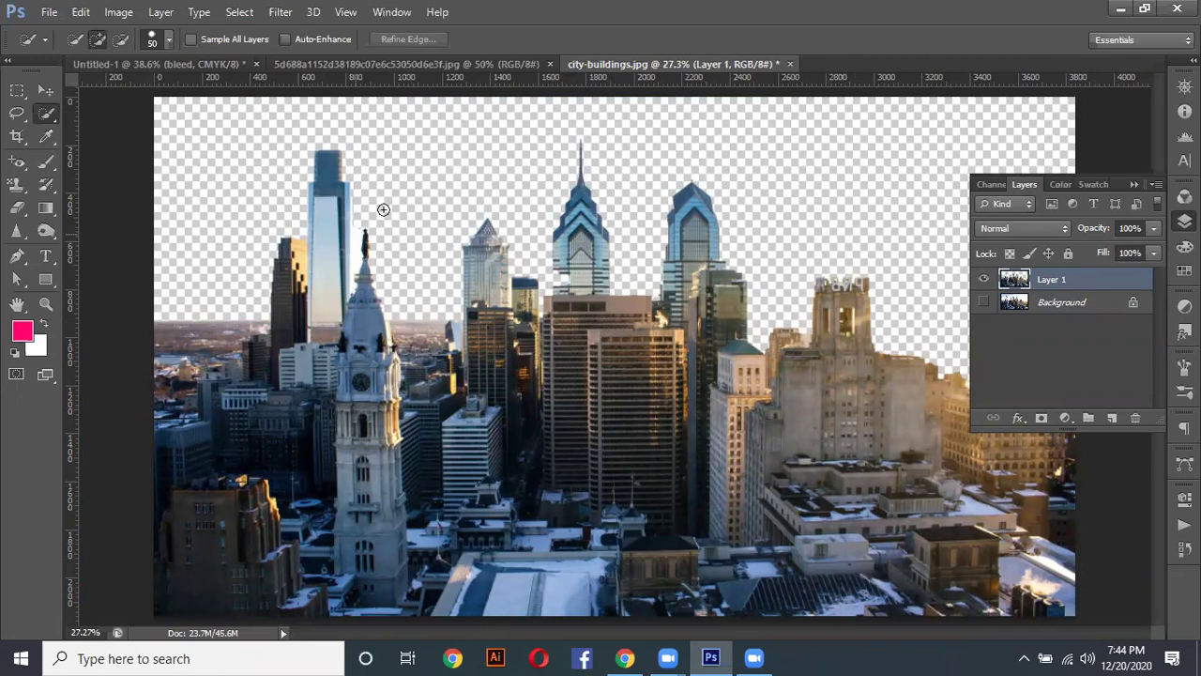
{"action": "left_click", "coordinate": [382, 210]}
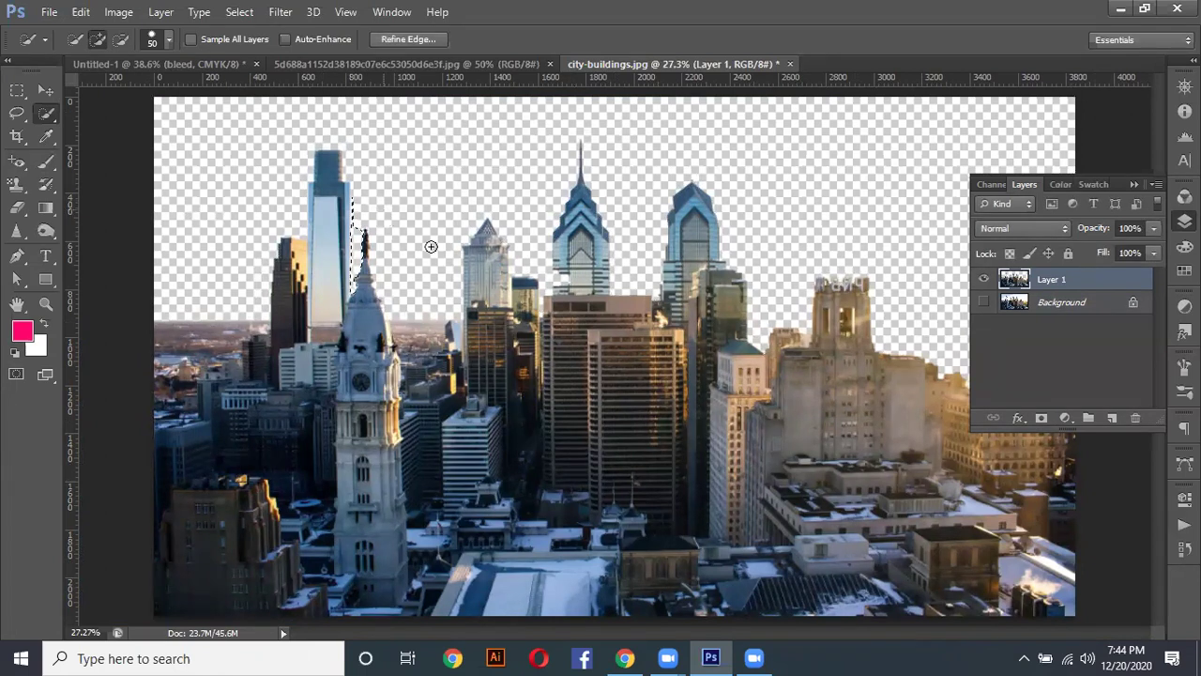
{"action": "left_click", "coordinate": [45, 90]}
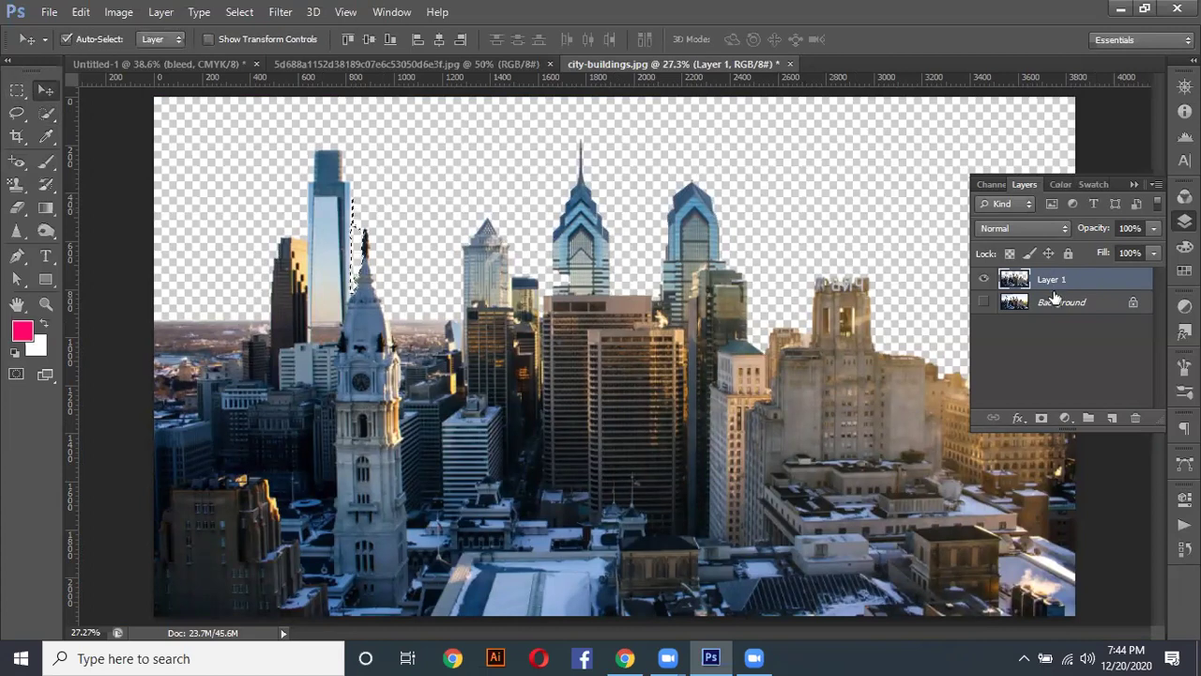
Step: Try a Levels adjustment with output white set to 0, then cancel it
{"action": "left_click", "coordinate": [120, 12]}
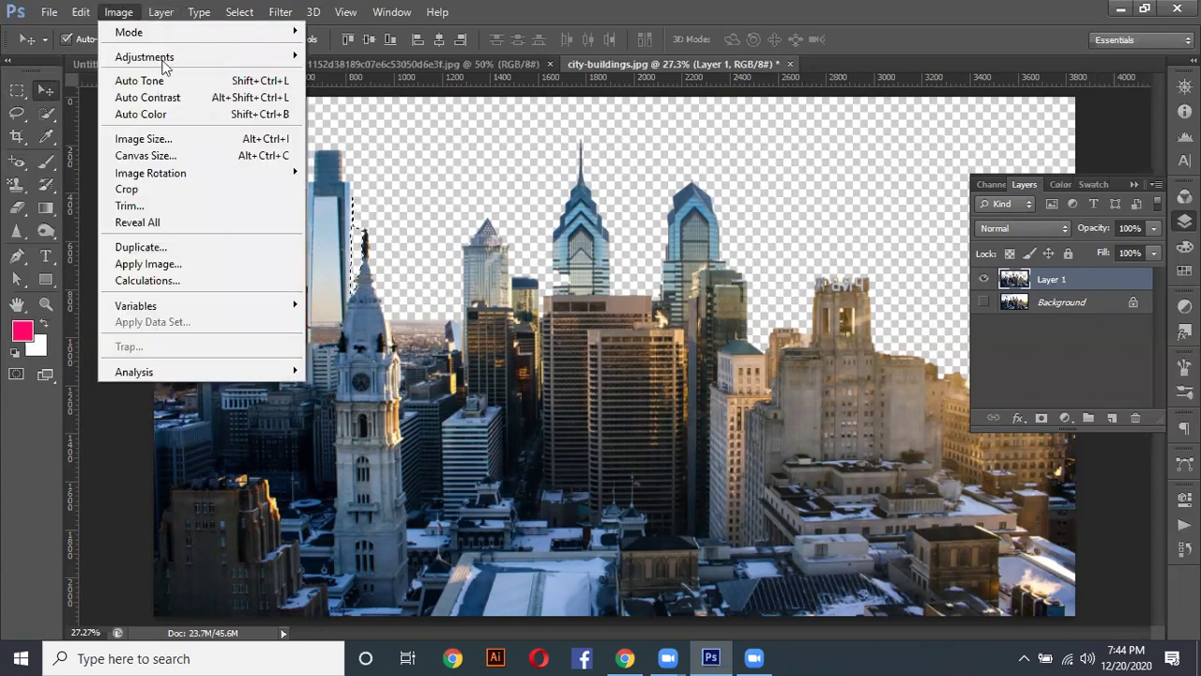
{"action": "left_click", "coordinate": [349, 75]}
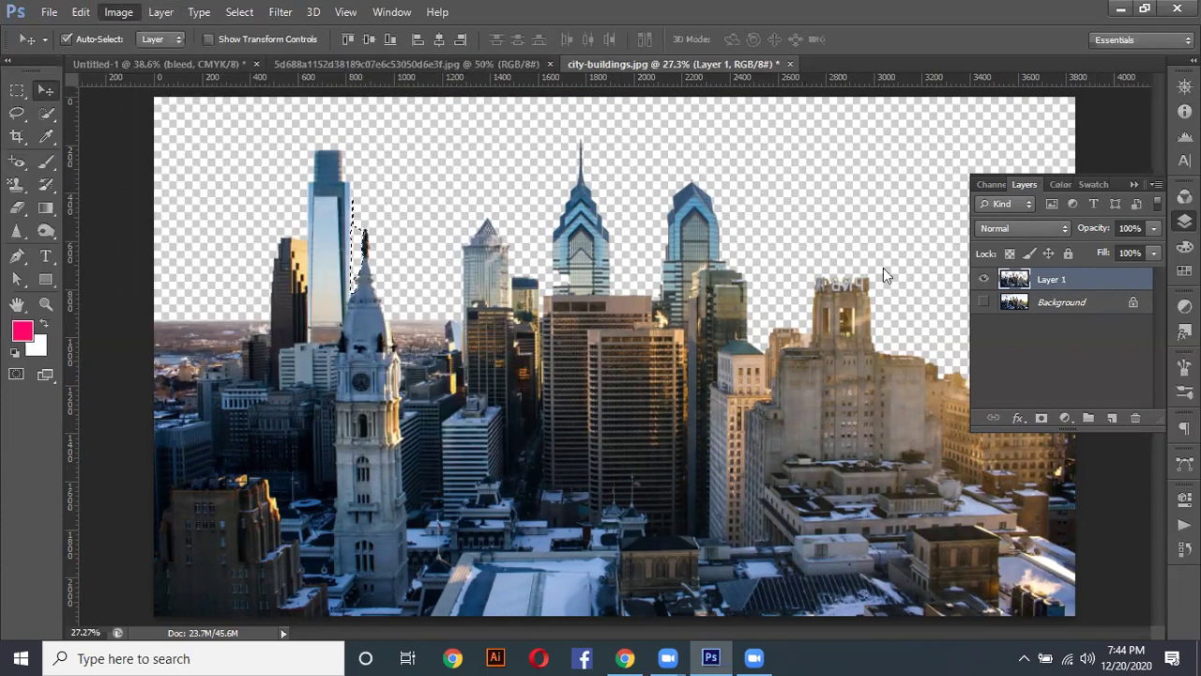
{"action": "double_click", "coordinate": [1030, 334]}
{"action": "type", "text": "0"}
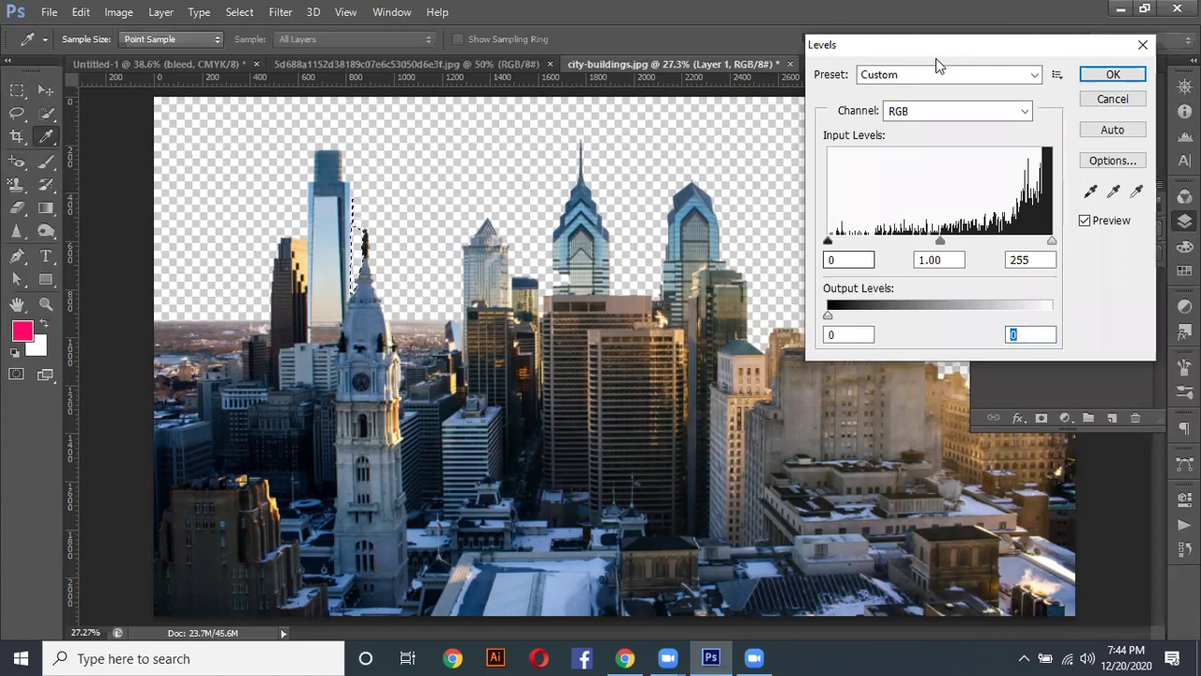
{"action": "left_click_drag", "start_coordinate": [935, 47], "coordinate": [693, 21]}
{"action": "key", "text": "shift+Tab"}
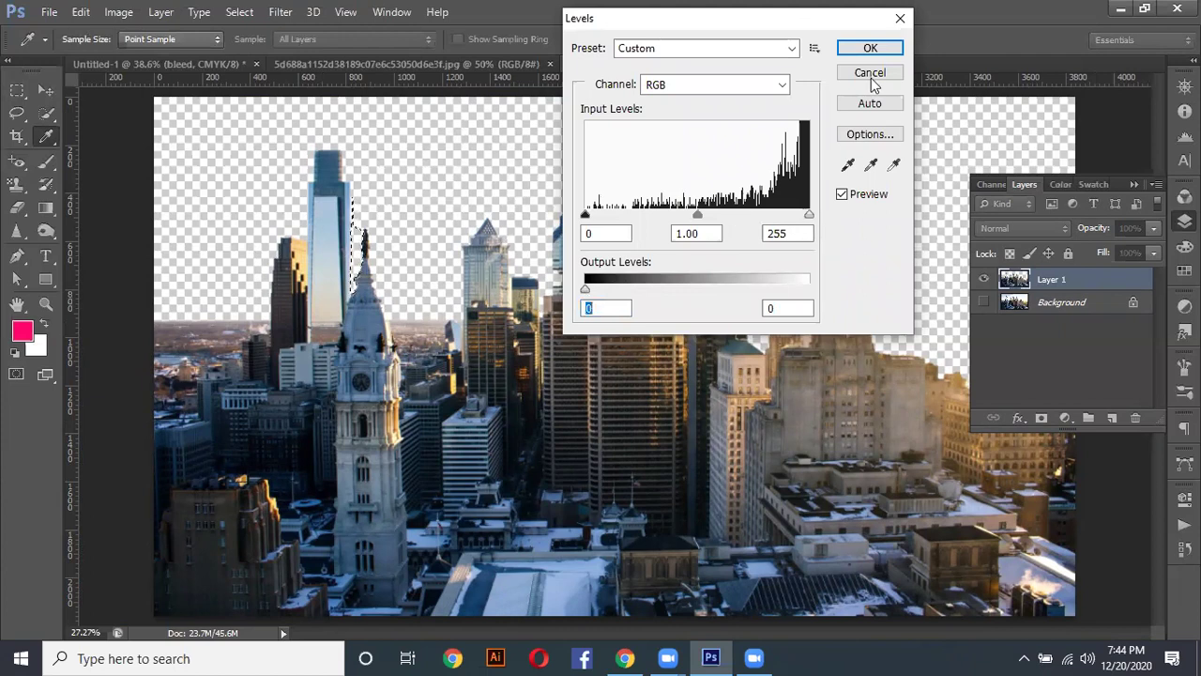
{"action": "key", "text": "Escape"}
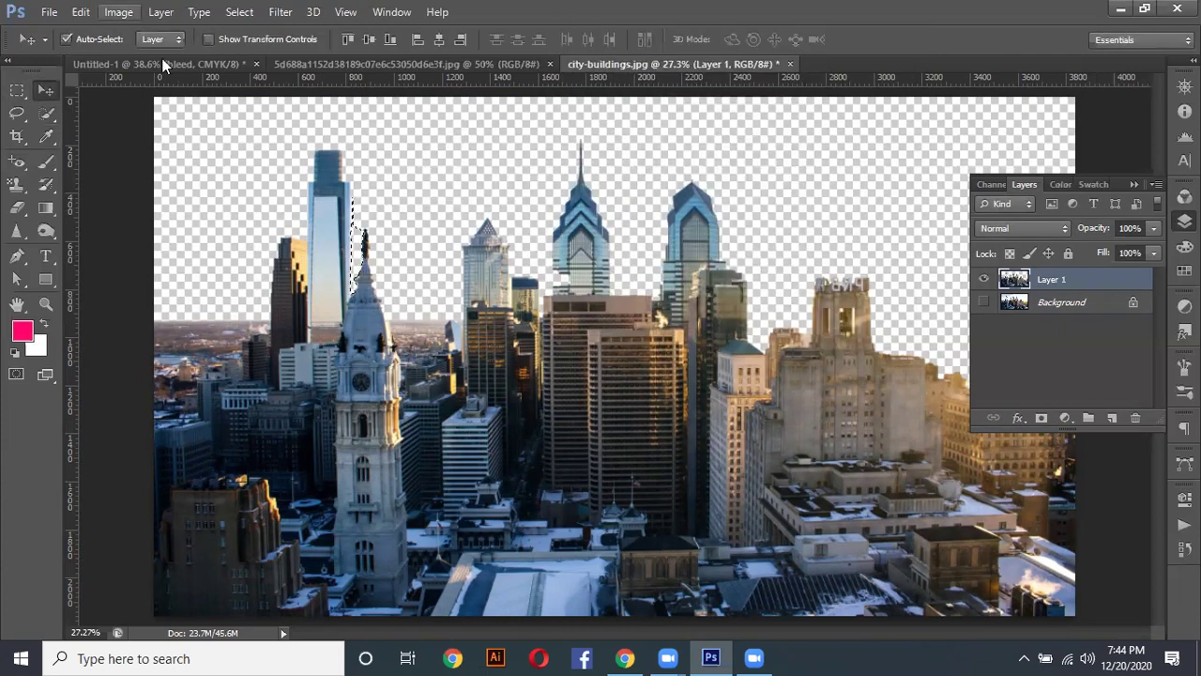
Step: Reopen Levels and drag the output white slider down to 0, blackening the skyline
{"action": "left_click", "coordinate": [119, 11]}
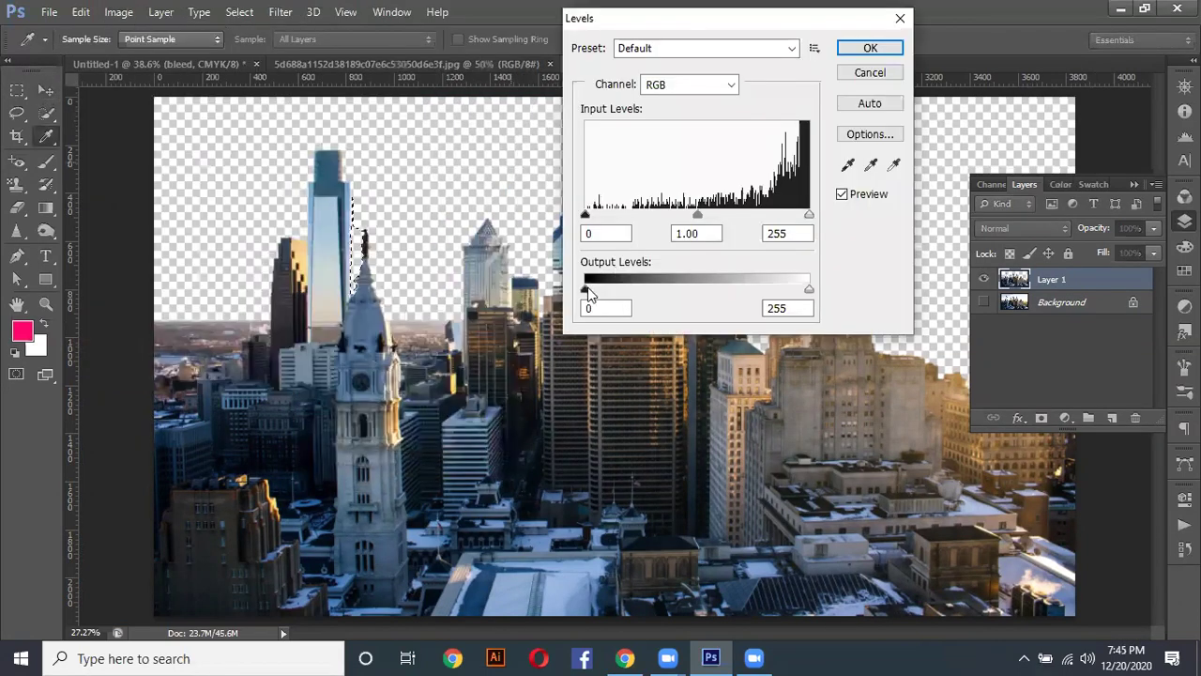
{"action": "left_click", "coordinate": [585, 289]}
{"action": "left_click", "coordinate": [810, 290]}
{"action": "left_click_drag", "start_coordinate": [809, 290], "coordinate": [657, 290]}
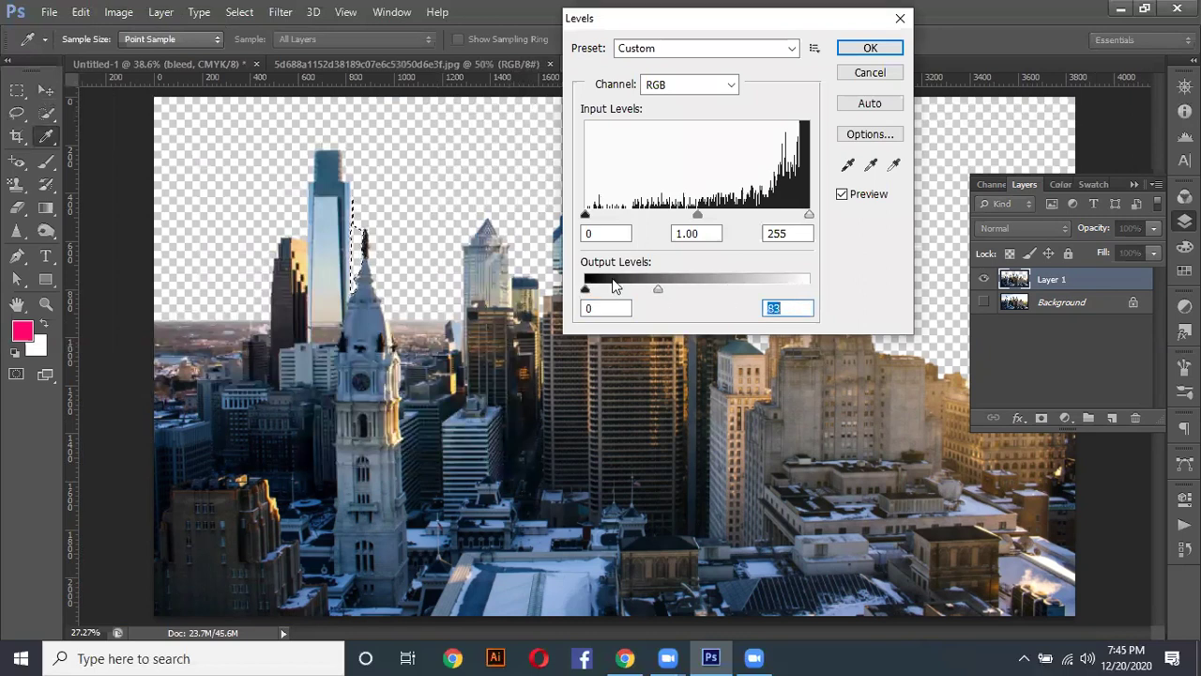
{"action": "type", "text": "0"}
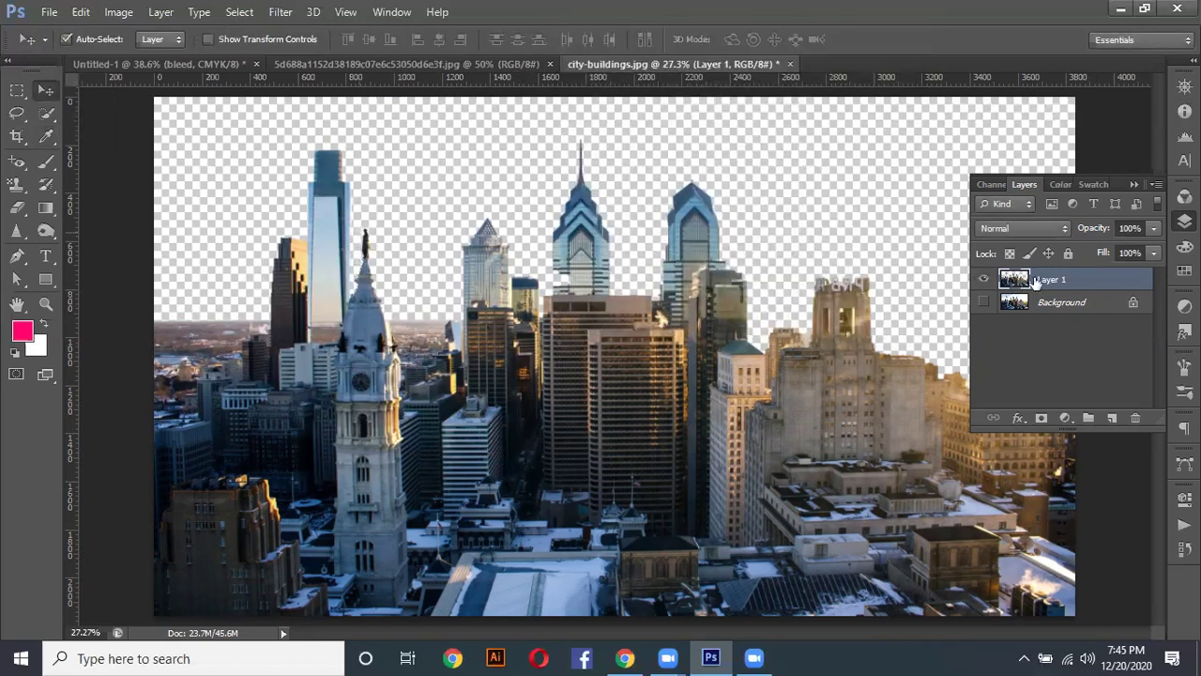
{"action": "left_click", "coordinate": [124, 14]}
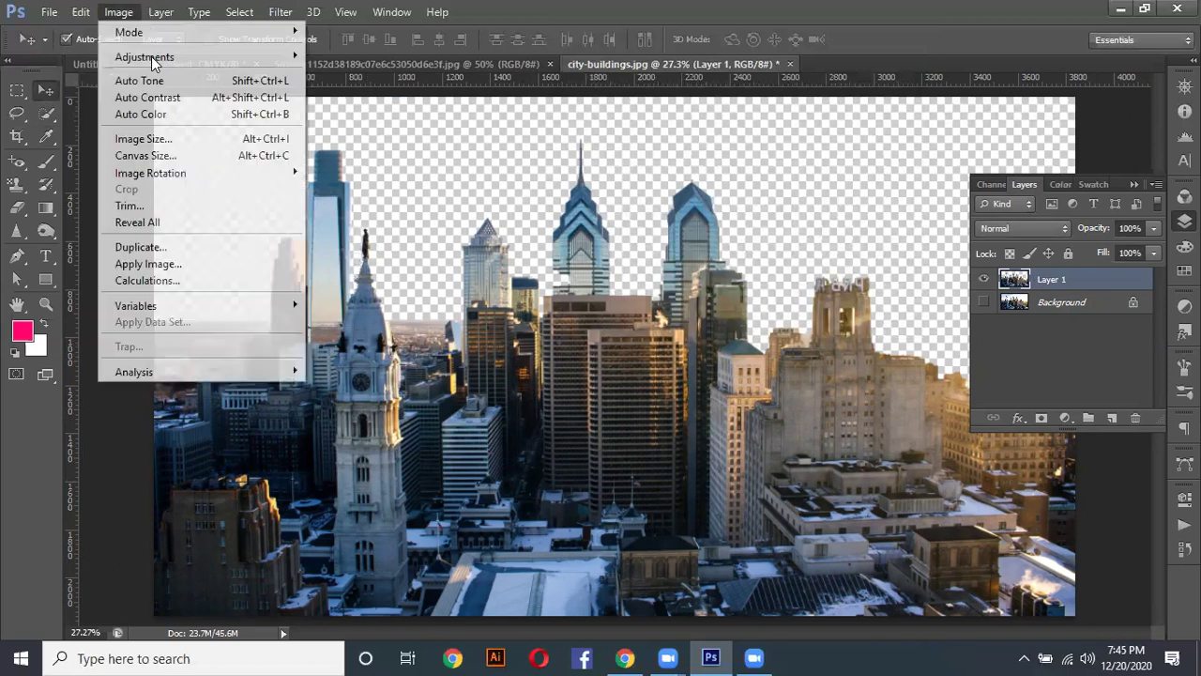
{"action": "left_click", "coordinate": [359, 75]}
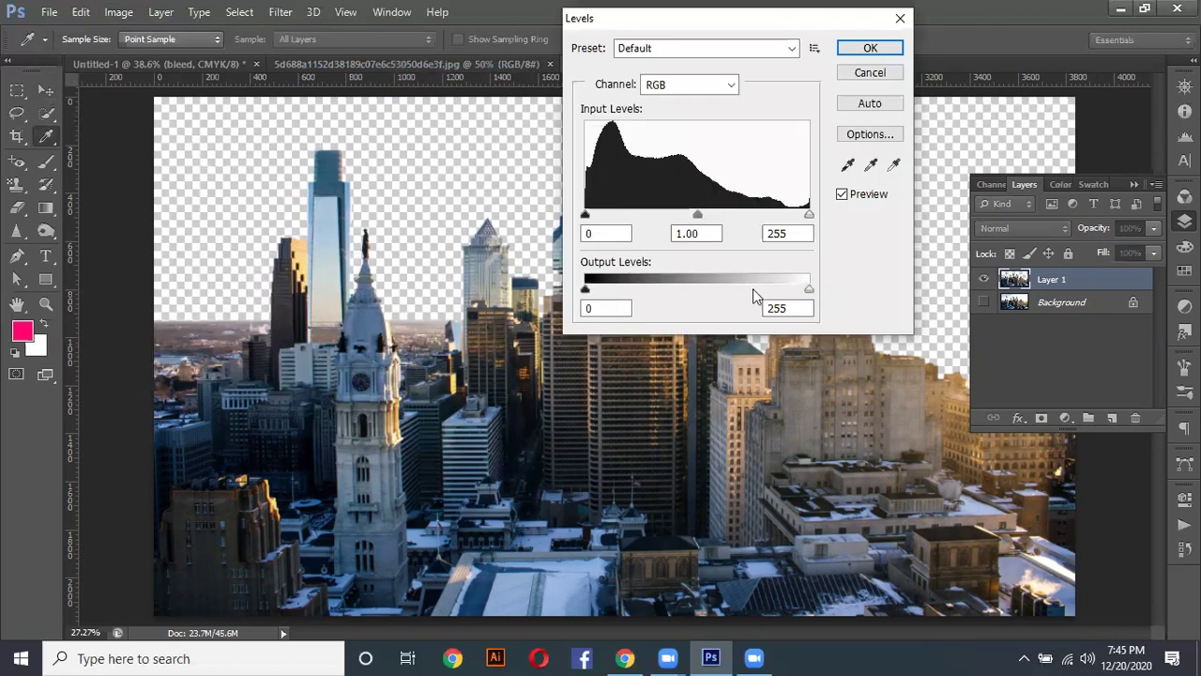
{"action": "left_click_drag", "start_coordinate": [809, 289], "coordinate": [561, 280]}
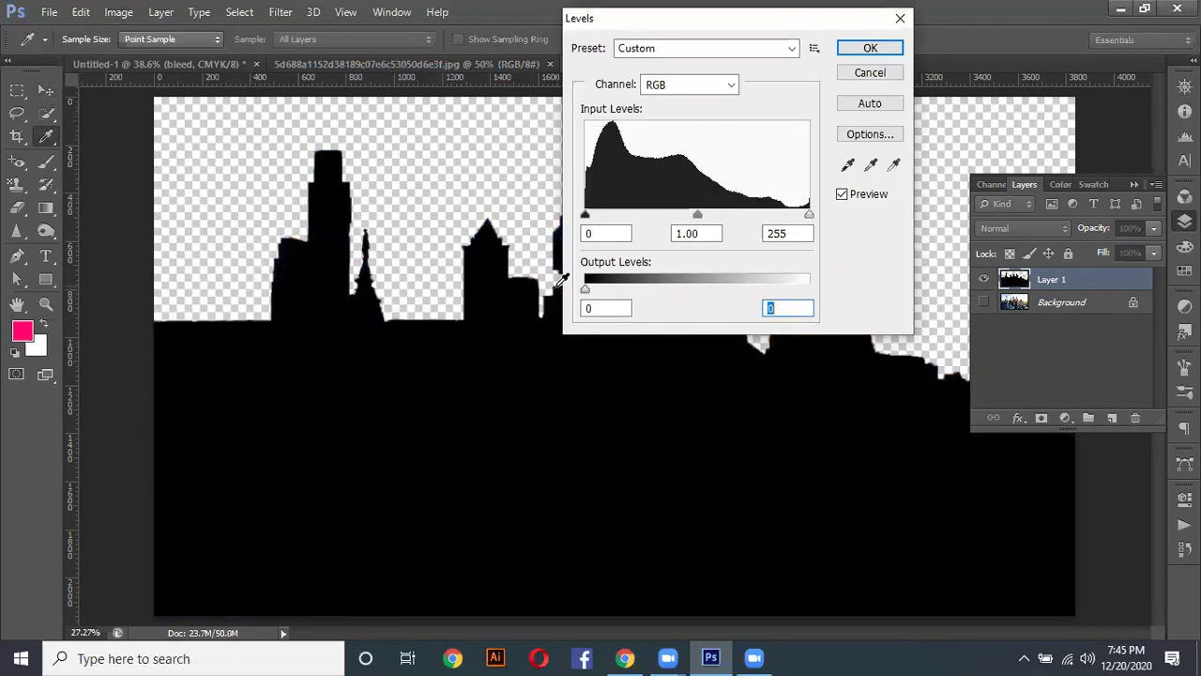
Step: Apply the Levels change and drag the black skyline layer into the Untitled-1 card
{"action": "key", "text": "Return"}
{"action": "key", "text": "v"}
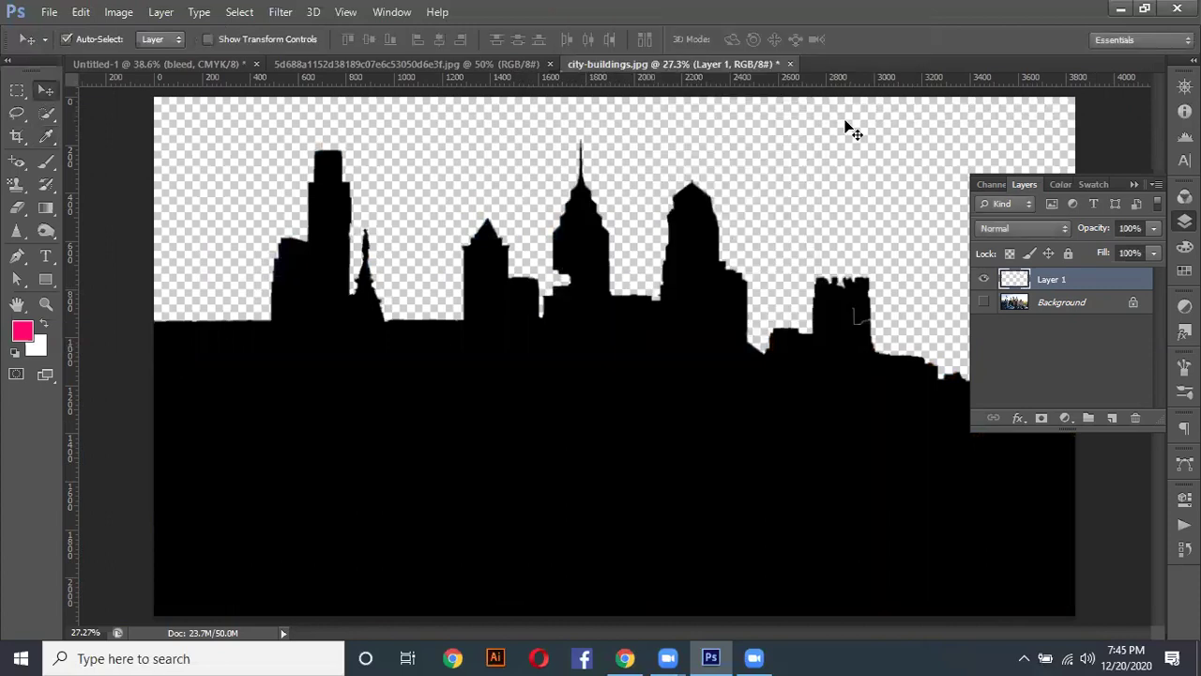
{"action": "scroll", "coordinate": [554, 286], "scroll_direction": "down", "scroll_amount": 1}
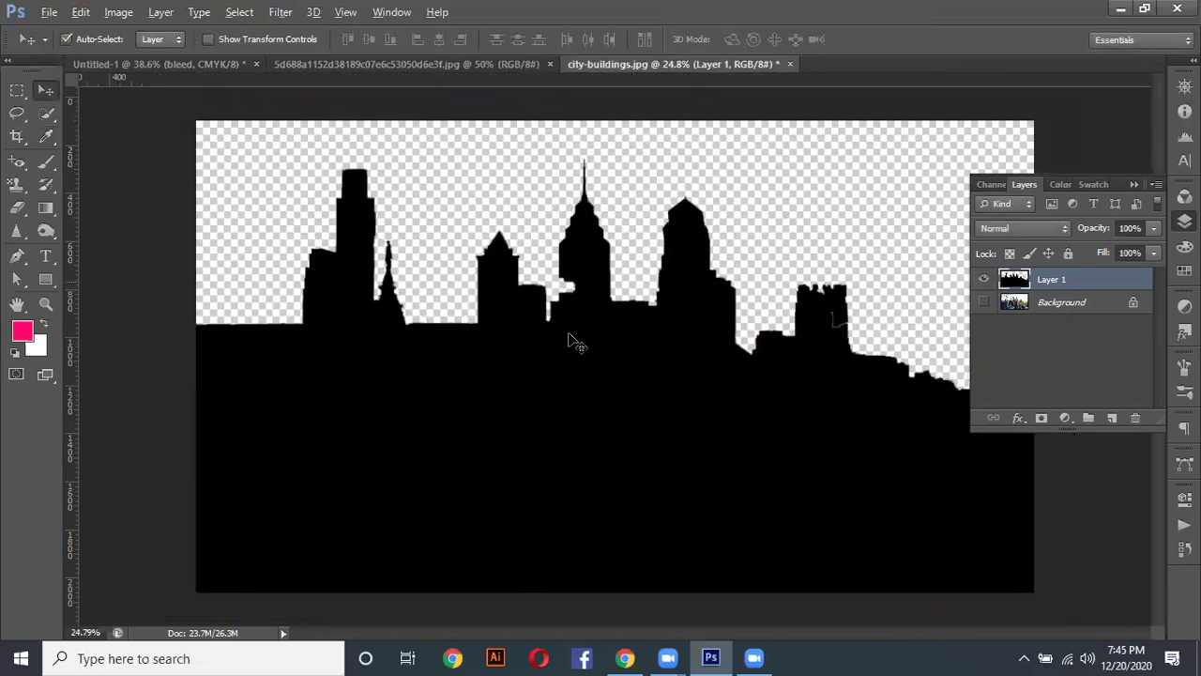
{"action": "left_click_drag", "start_coordinate": [343, 117], "coordinate": [211, 62]}
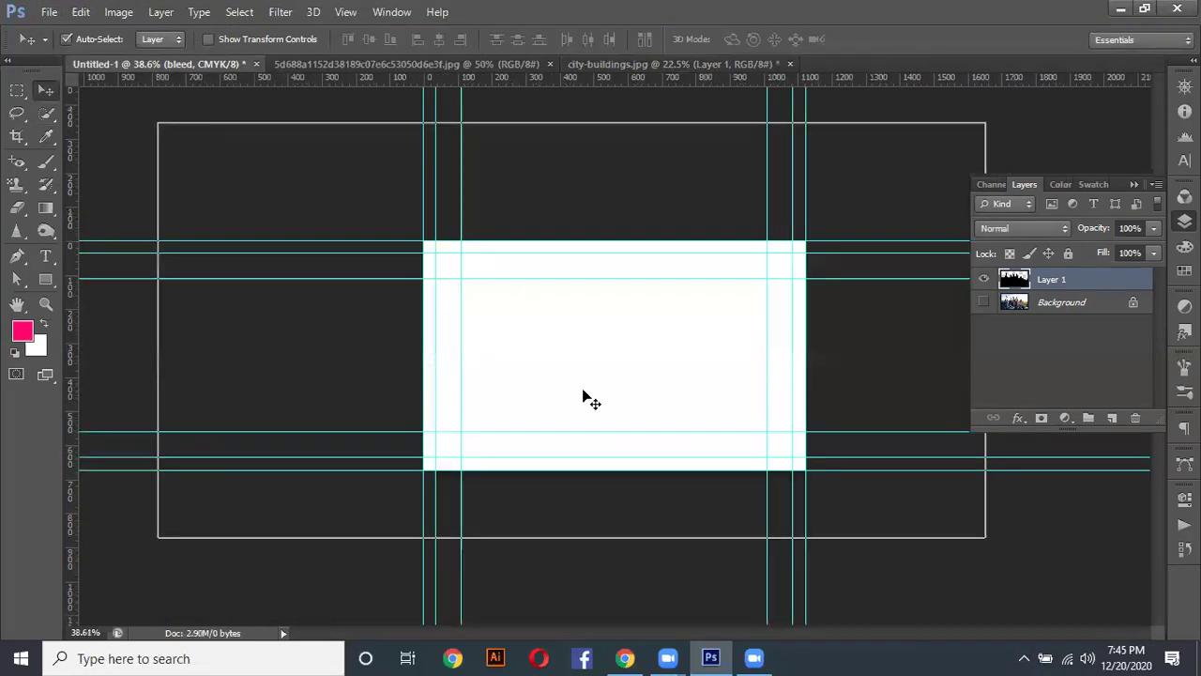
{"action": "left_click_drag", "start_coordinate": [211, 62], "coordinate": [582, 396]}
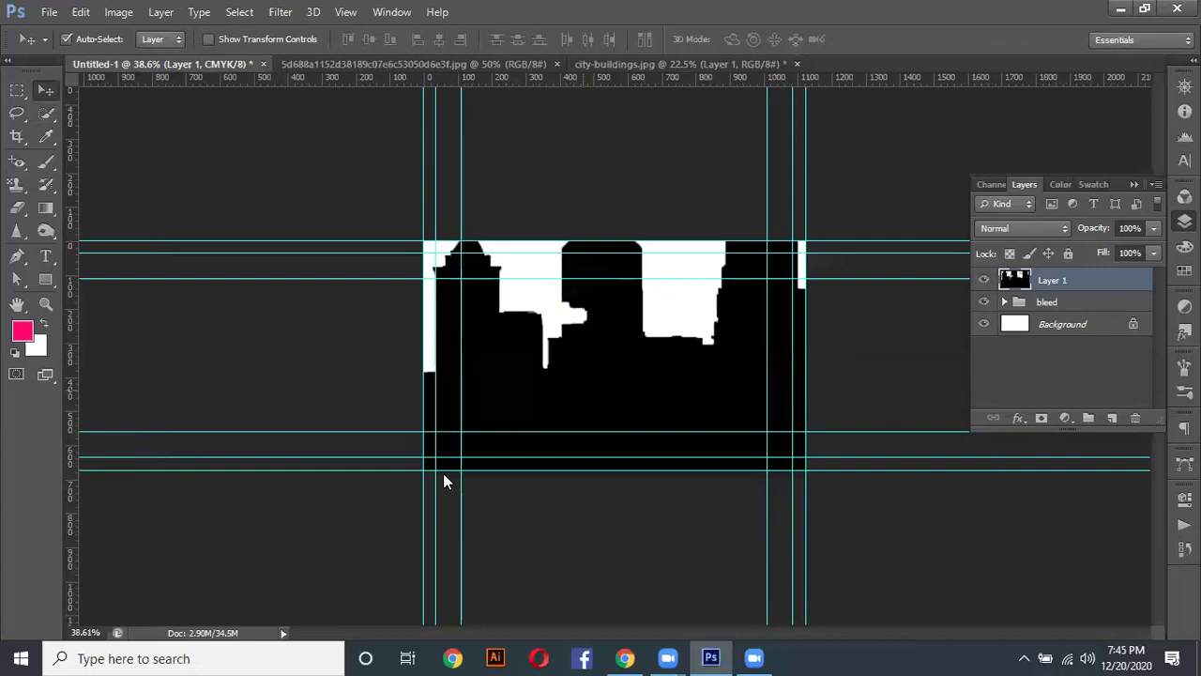
Step: Scale the skyline to about 30% and position it along the card's bottom edge
{"action": "key", "text": "ctrl+t"}
{"action": "key", "text": "ctrl+0"}
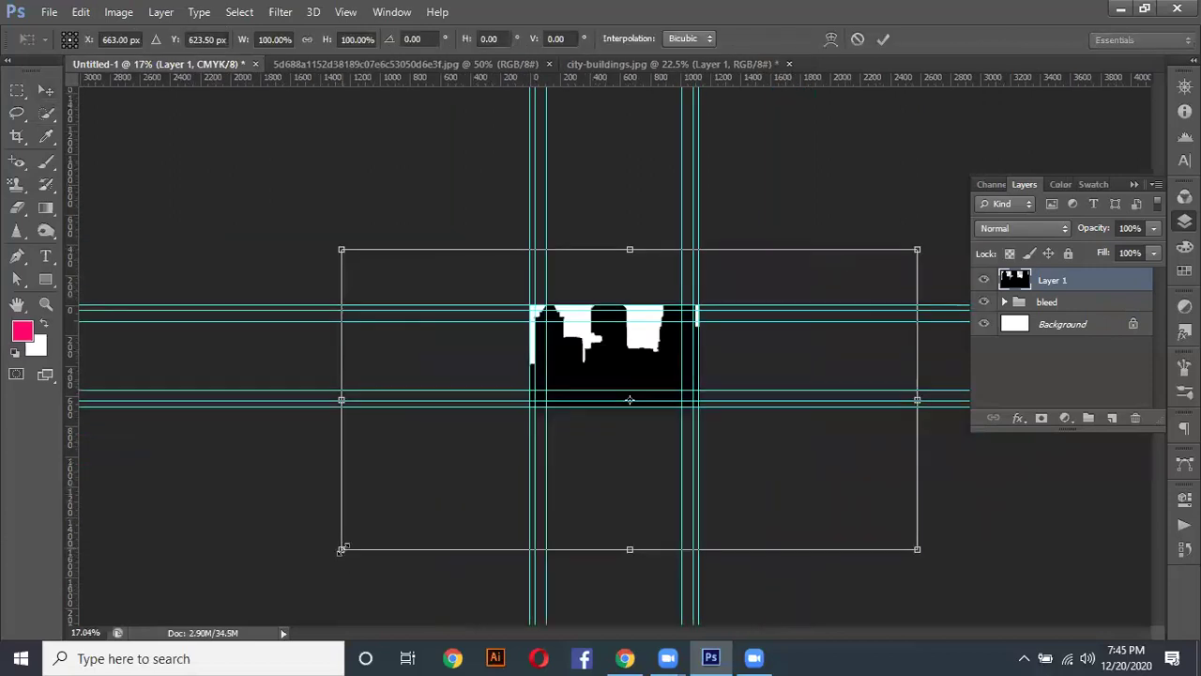
{"action": "left_click_drag", "start_coordinate": [342, 549], "coordinate": [564, 481]}
{"action": "scroll", "coordinate": [612, 359], "scroll_direction": "up", "scroll_amount": 2}
{"action": "mouse_move", "coordinate": [650, 394]}
{"action": "left_mouse_down"}
{"action": "mouse_move", "coordinate": [679, 384]}
{"action": "mouse_move", "coordinate": [657, 390]}
{"action": "left_mouse_up"}
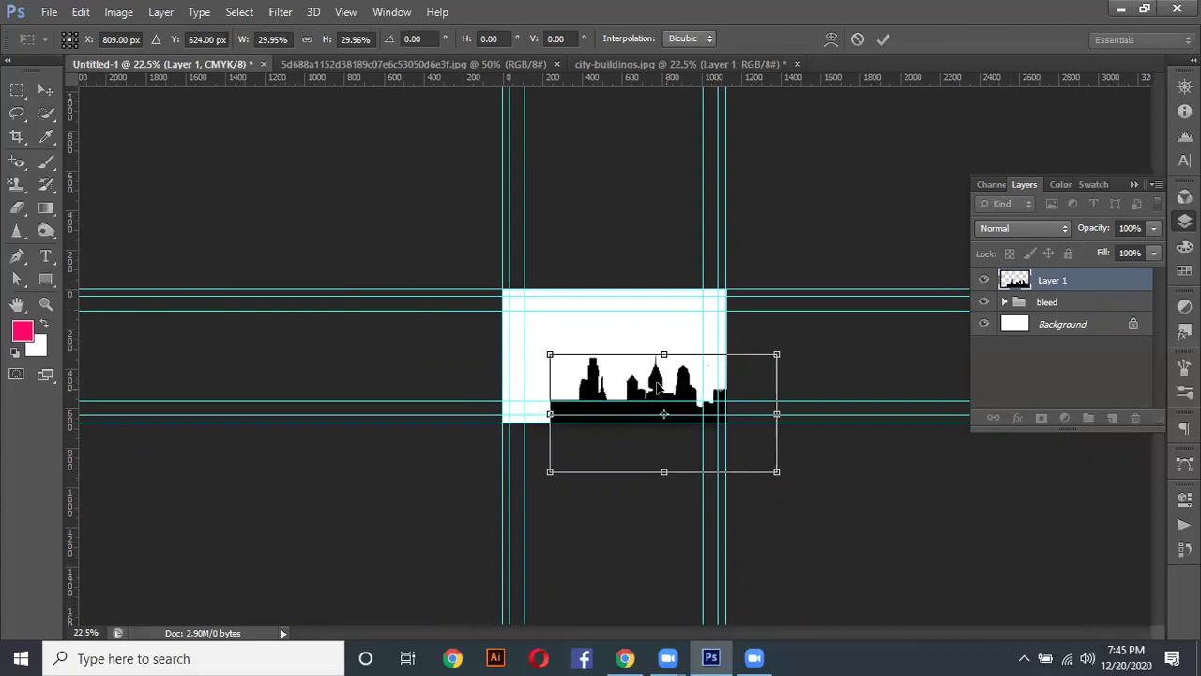
{"action": "scroll", "coordinate": [656, 386], "scroll_direction": "up", "scroll_amount": 1}
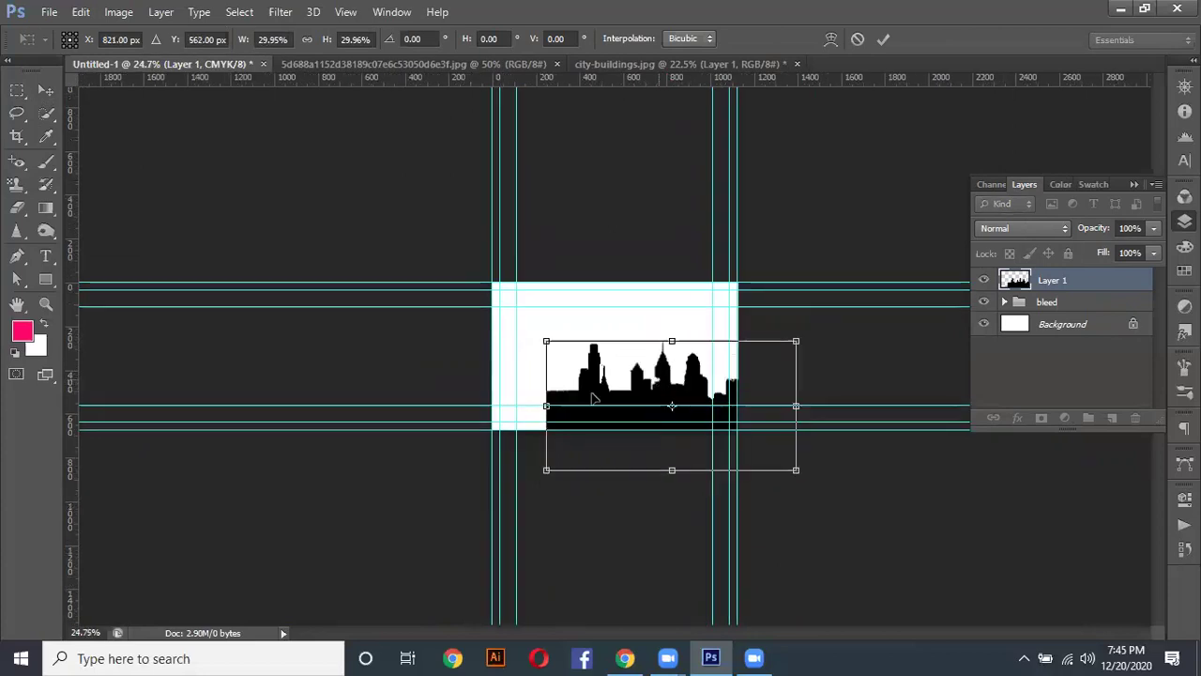
{"action": "left_click_drag", "start_coordinate": [660, 385], "coordinate": [660, 387]}
{"action": "left_click", "coordinate": [882, 40]}
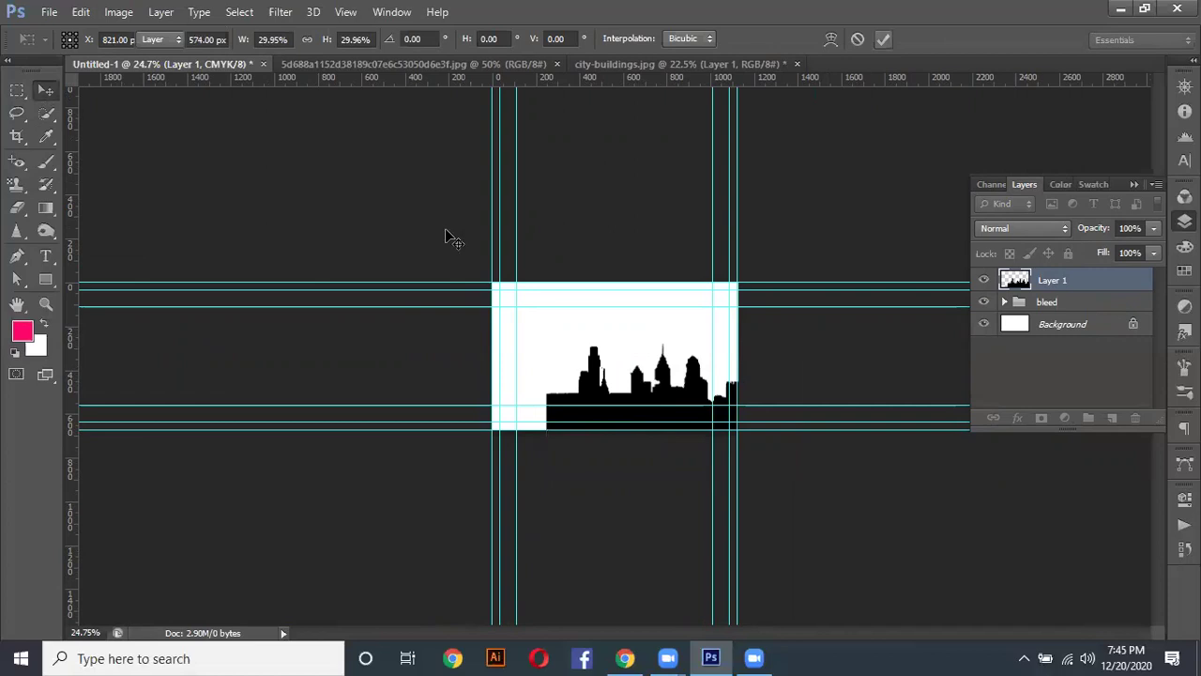
{"action": "key", "text": "ctrl+plus"}
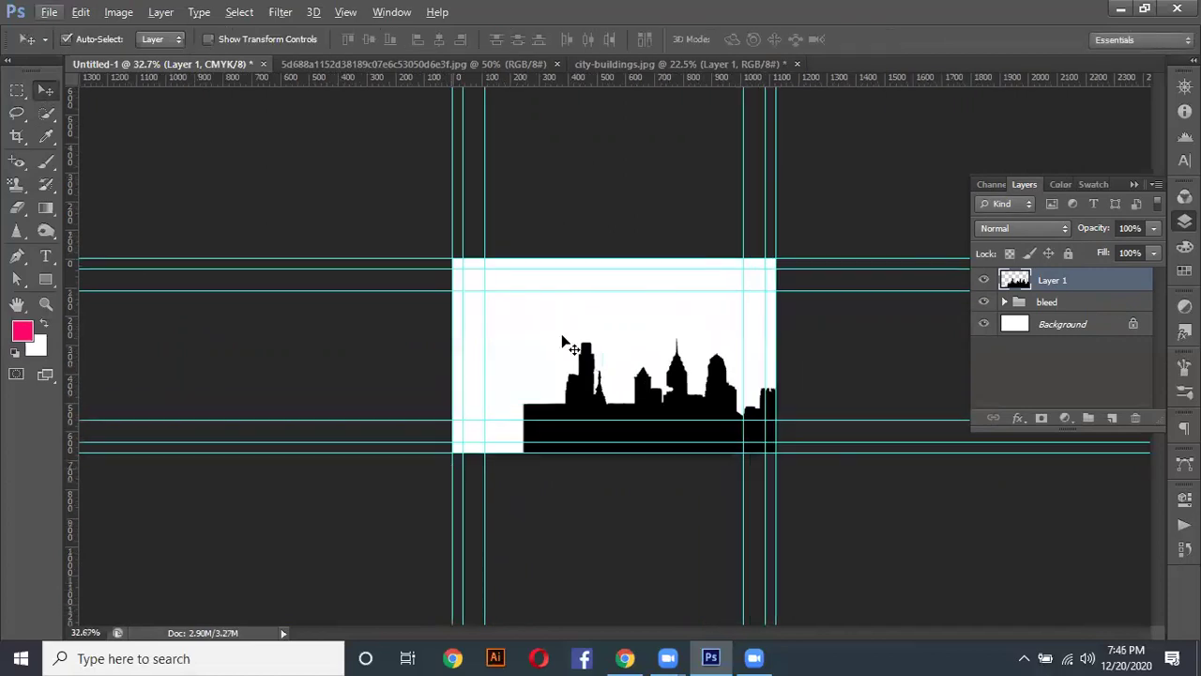
Step: Delete the extra small pink rectangle layer, hiding Rectangle 1 meanwhile
{"action": "key", "text": "t"}
{"action": "key", "text": "u"}
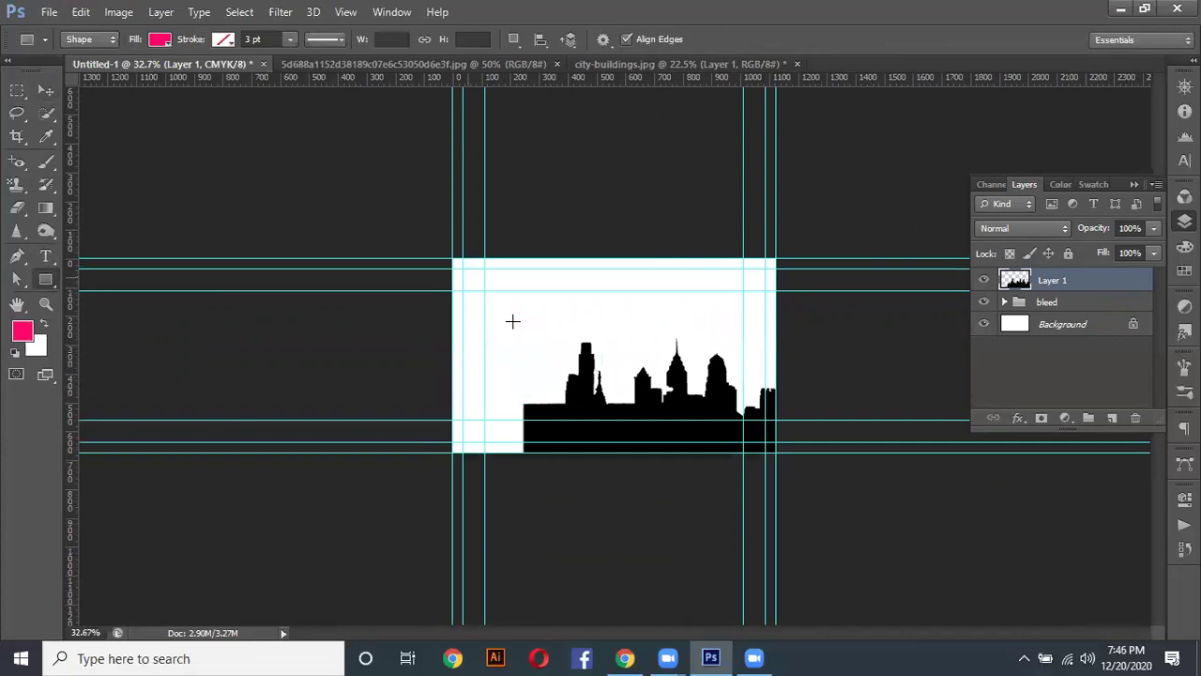
{"action": "left_click", "coordinate": [604, 391]}
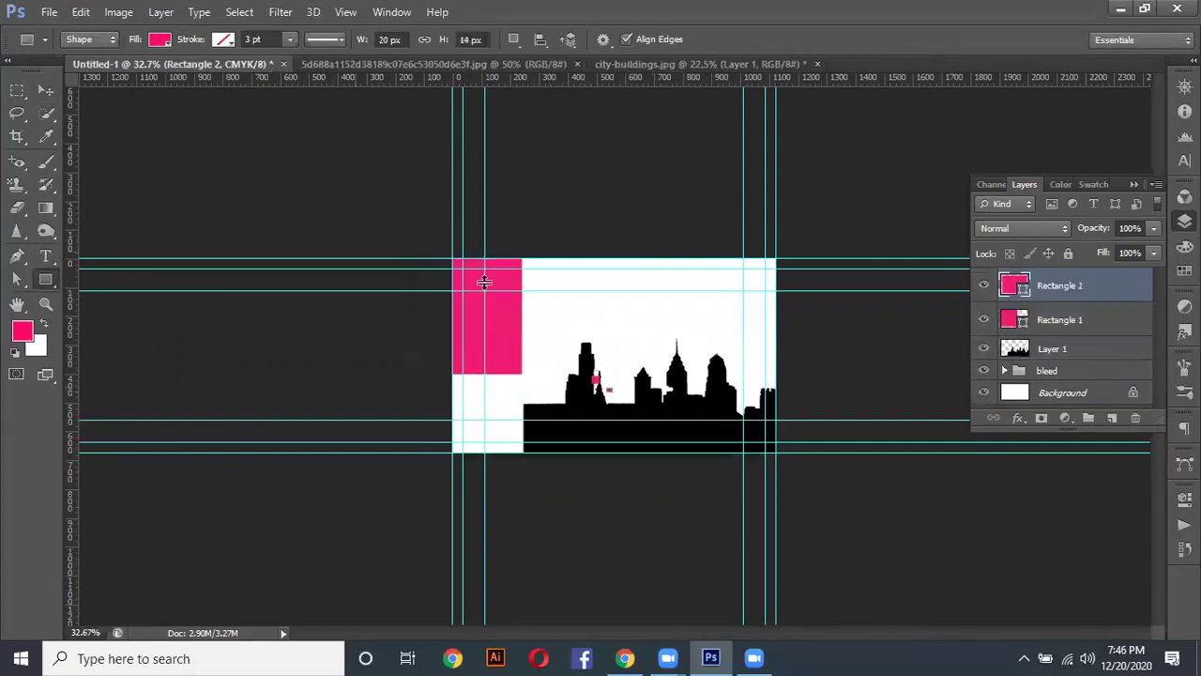
{"action": "key", "text": "v"}
{"action": "key", "text": "ctrl+t"}
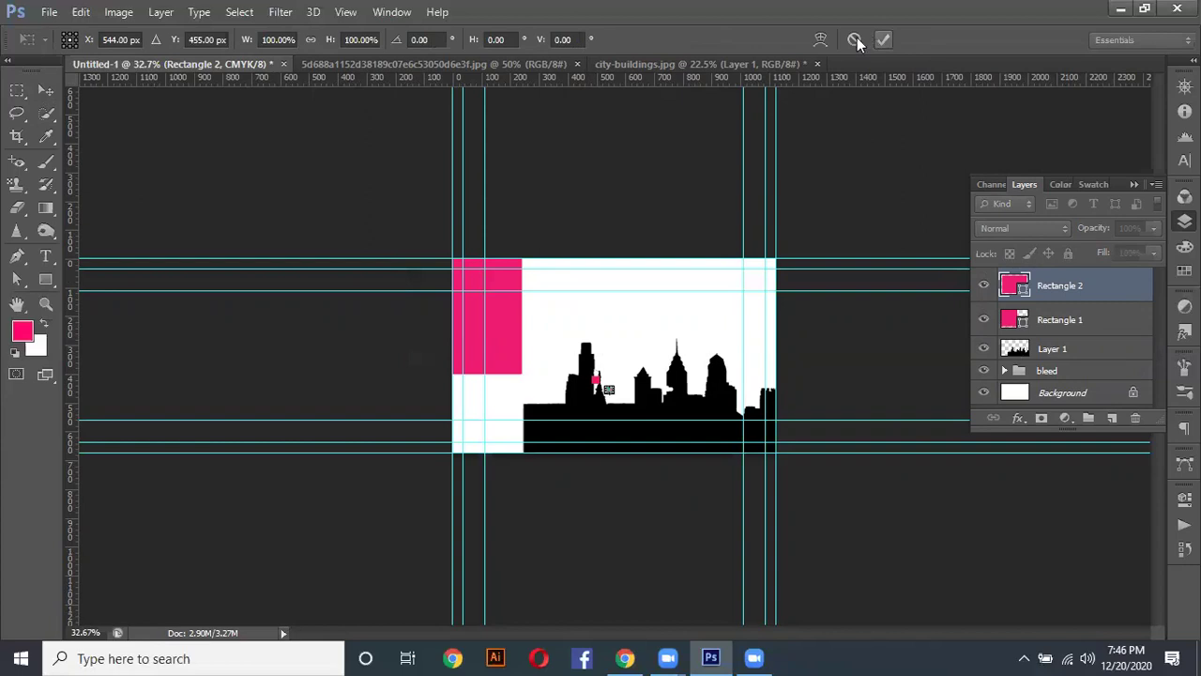
{"action": "key", "text": "Return"}
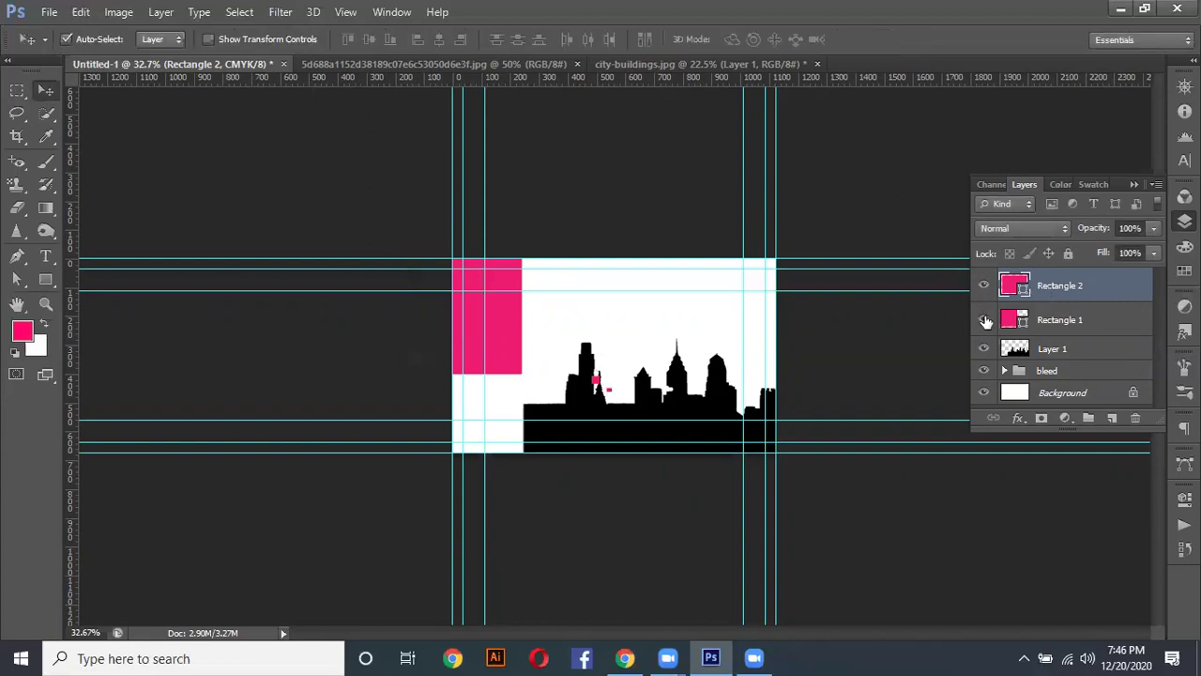
{"action": "left_click", "coordinate": [984, 320]}
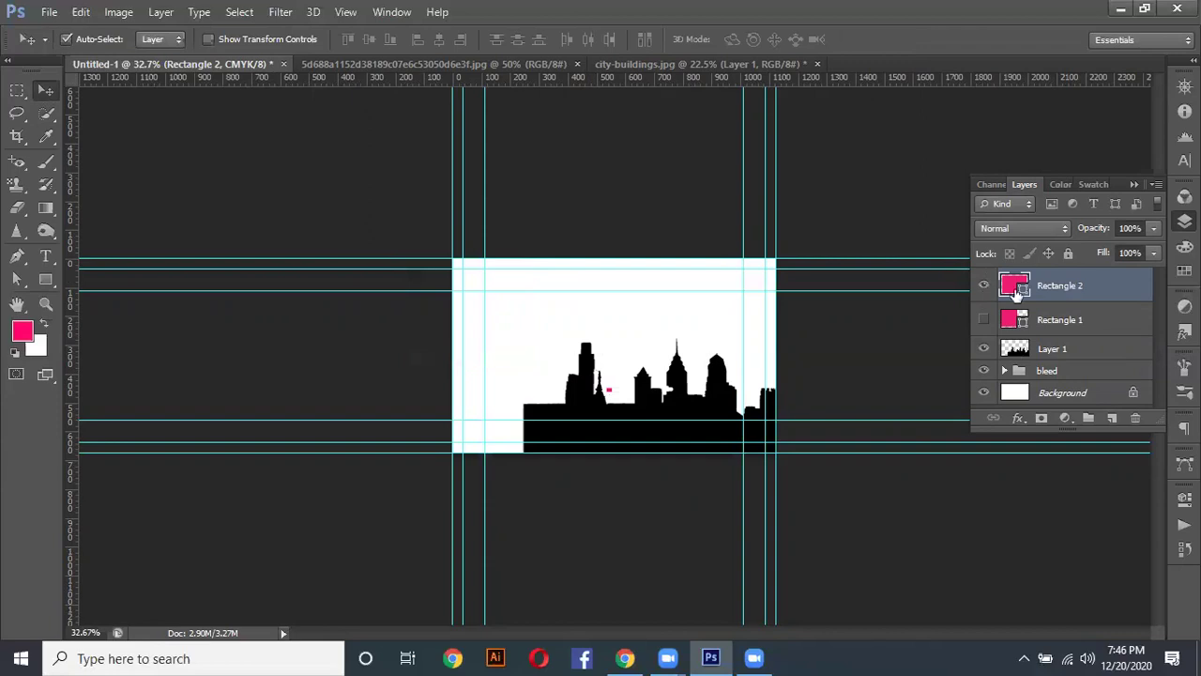
{"action": "key", "text": "Delete"}
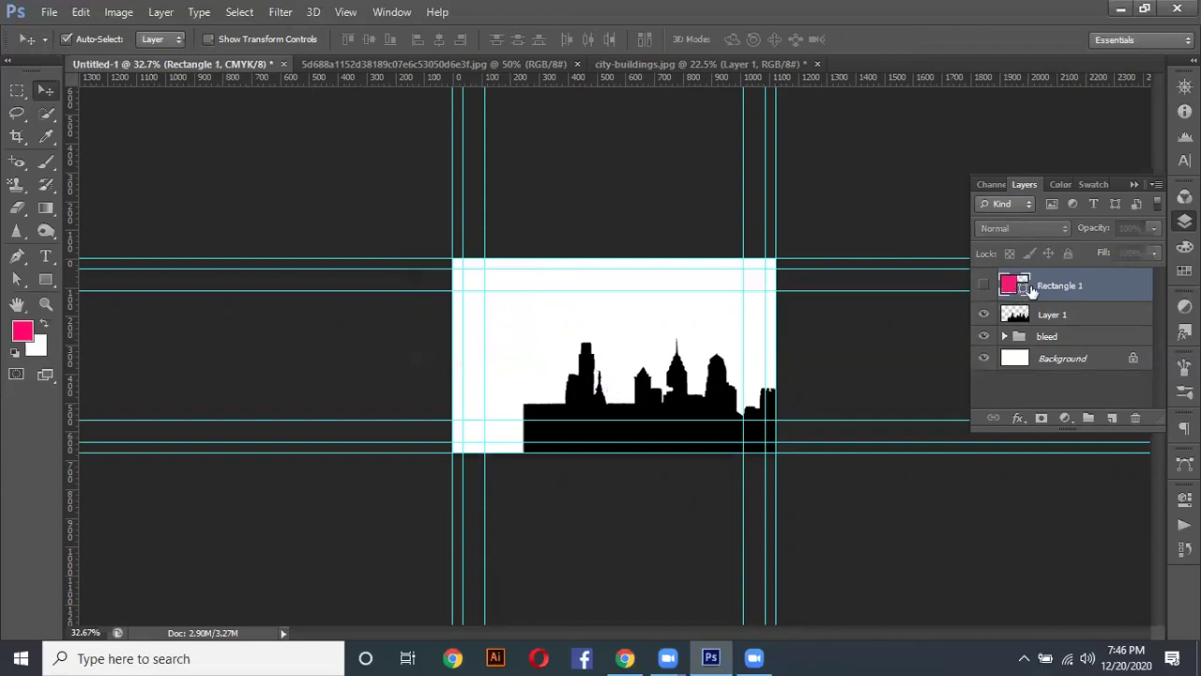
Step: Show Rectangle 1, test-transform it, then delete that pink rectangle layer too
{"action": "left_click", "coordinate": [983, 284]}
{"action": "key", "text": "ctrl+t"}
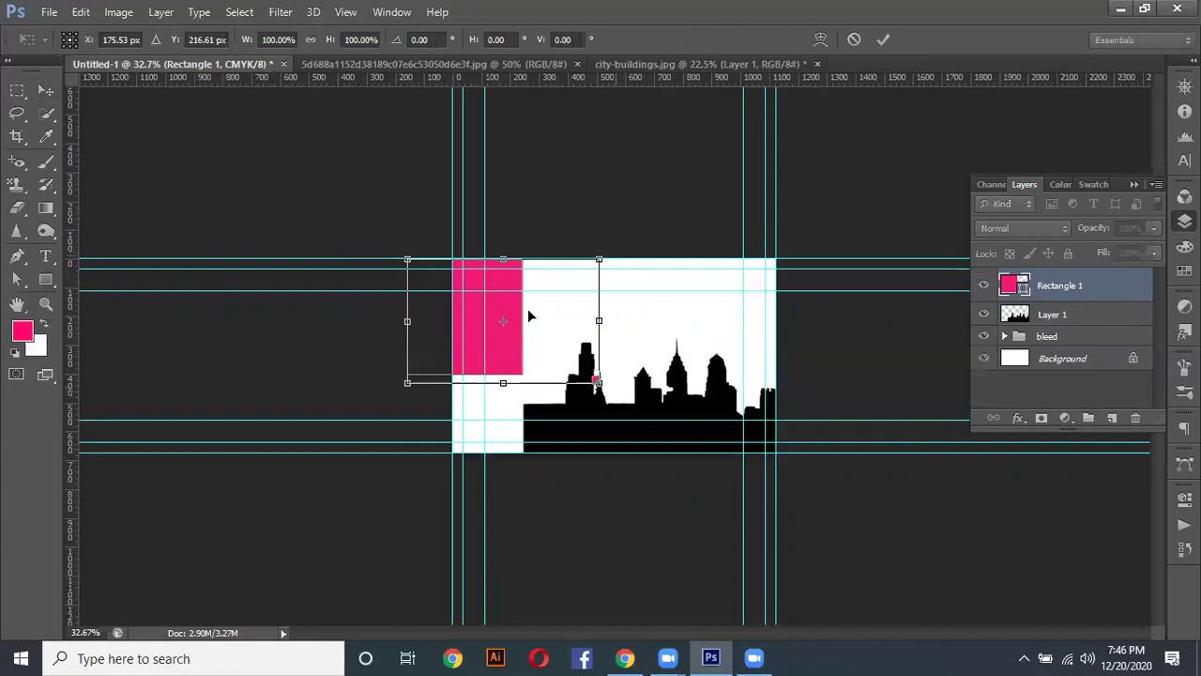
{"action": "left_click_drag", "start_coordinate": [503, 321], "coordinate": [603, 330]}
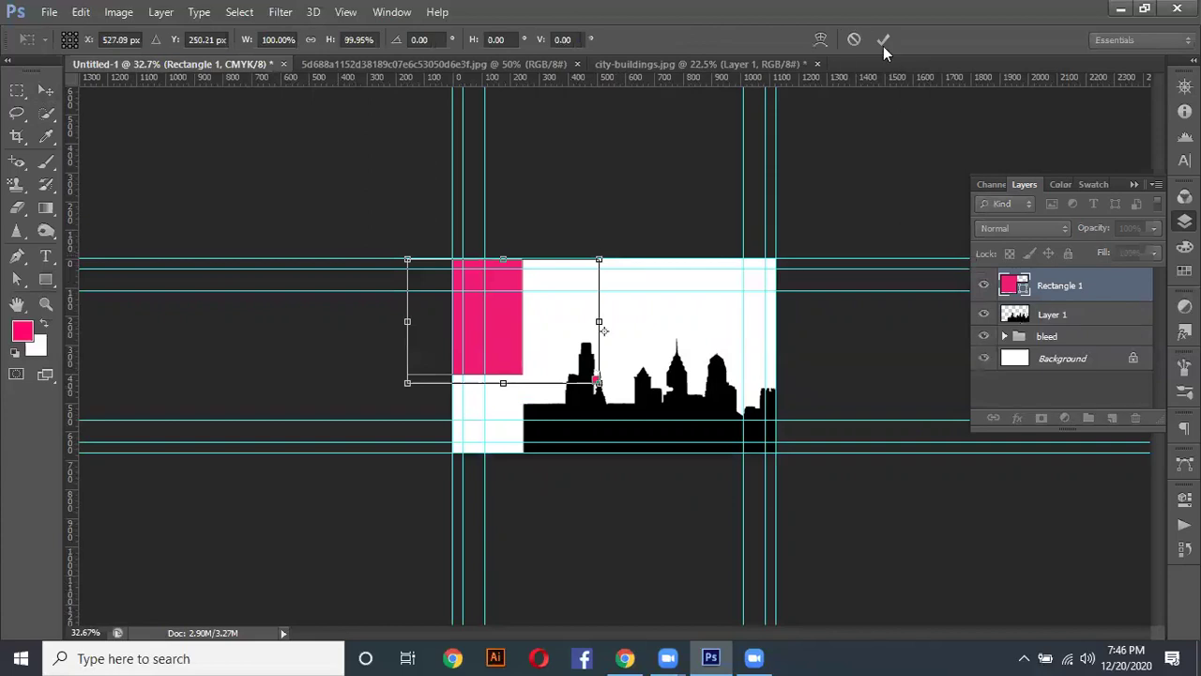
{"action": "left_click", "coordinate": [887, 43]}
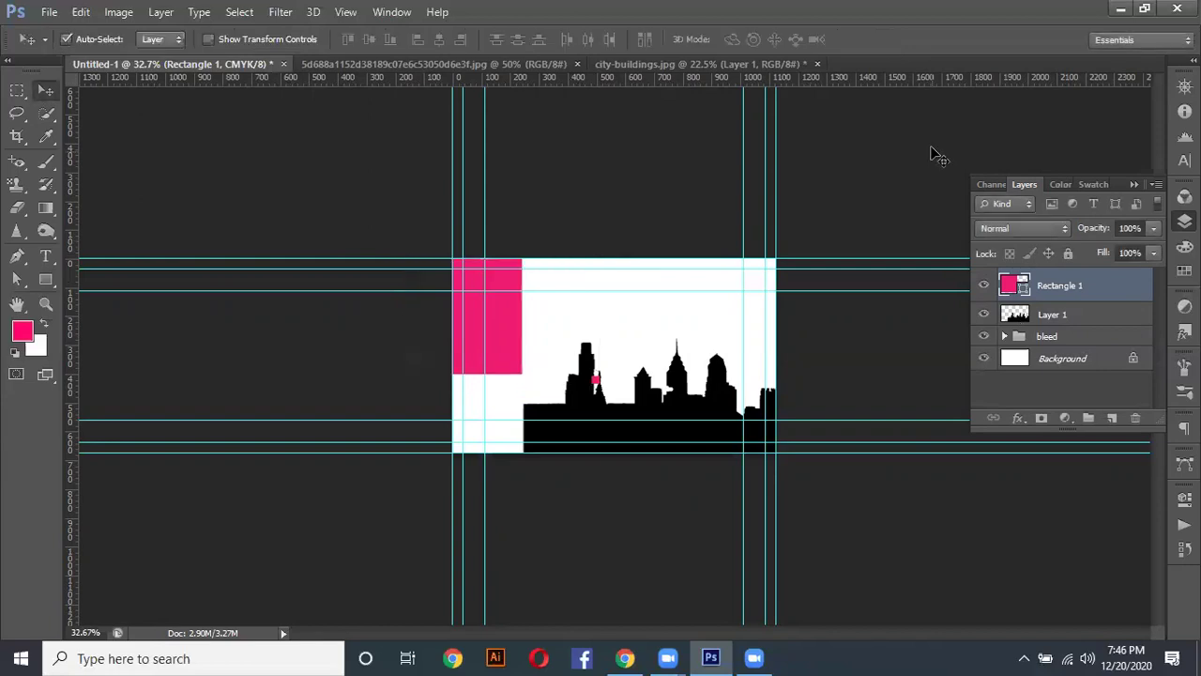
{"action": "key", "text": "Delete"}
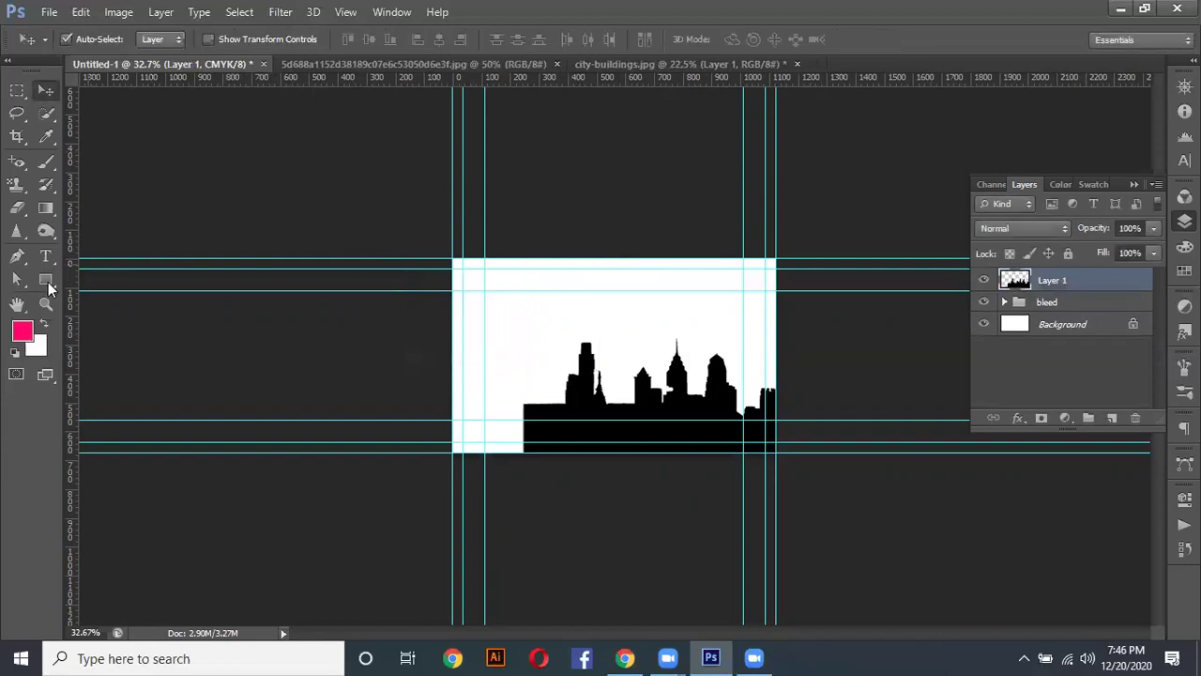
{"action": "left_click", "coordinate": [47, 282]}
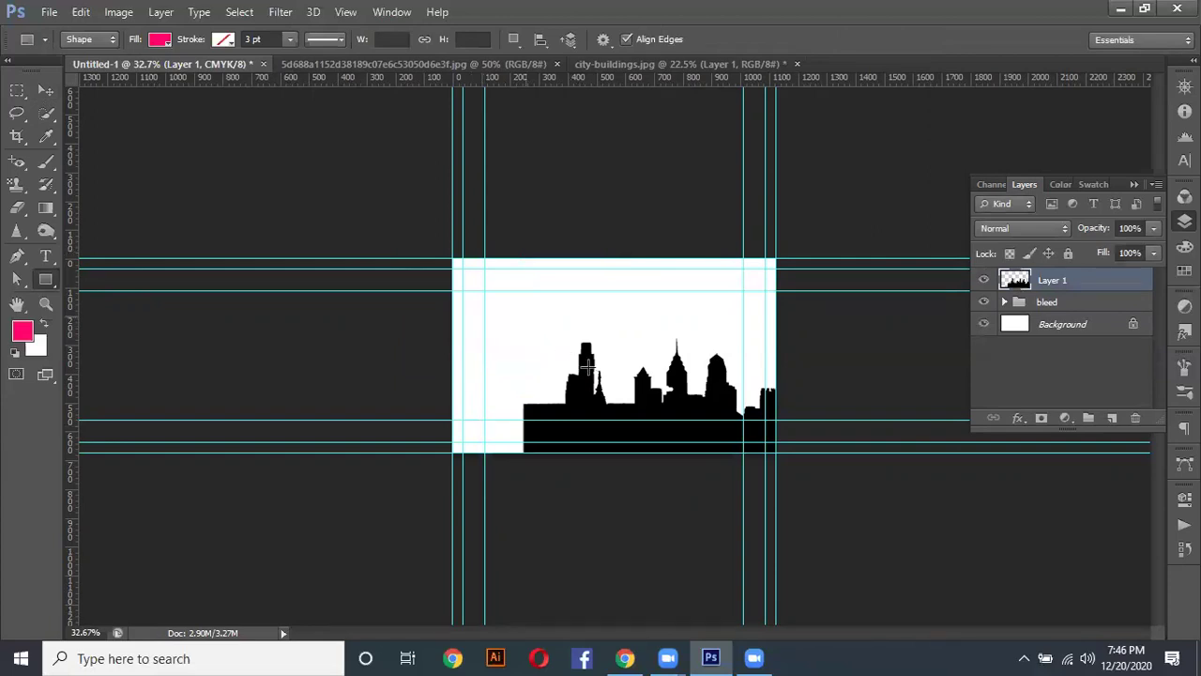
Step: Draw a pink square, rotate it 45° into a diamond, and move it toward the left edge
{"action": "left_click_drag", "start_coordinate": [475, 267], "coordinate": [576, 368]}
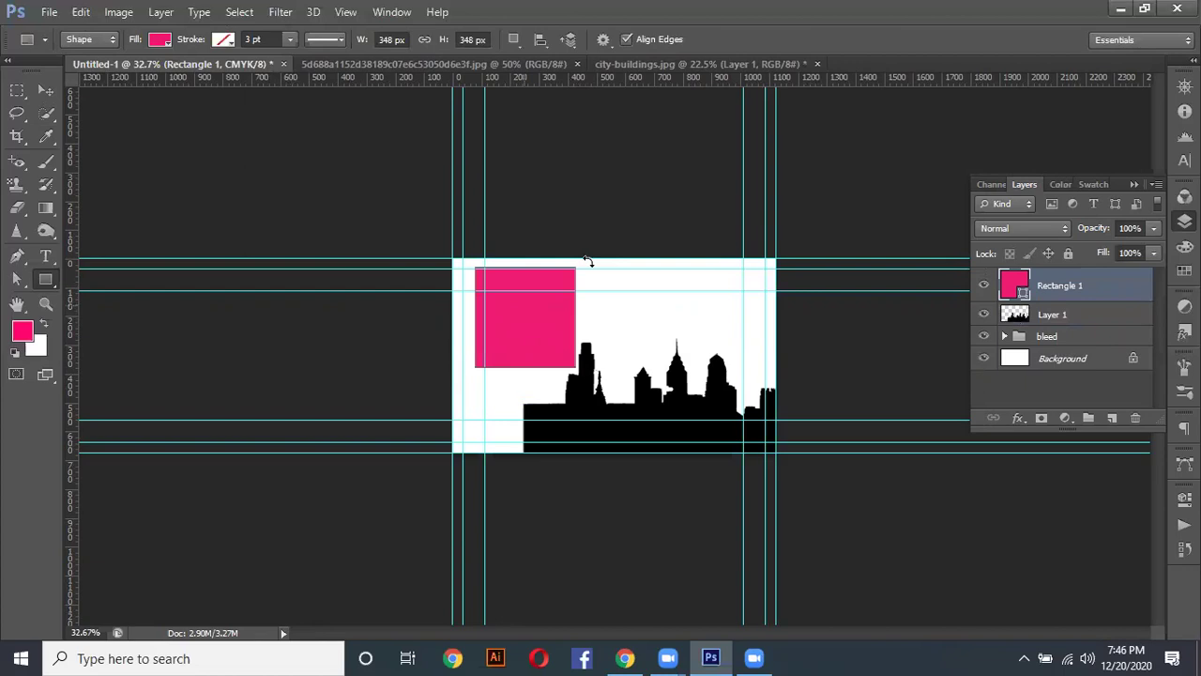
{"action": "key", "text": "ctrl+t"}
{"action": "left_click_drag", "start_coordinate": [588, 320], "coordinate": [606, 313]}
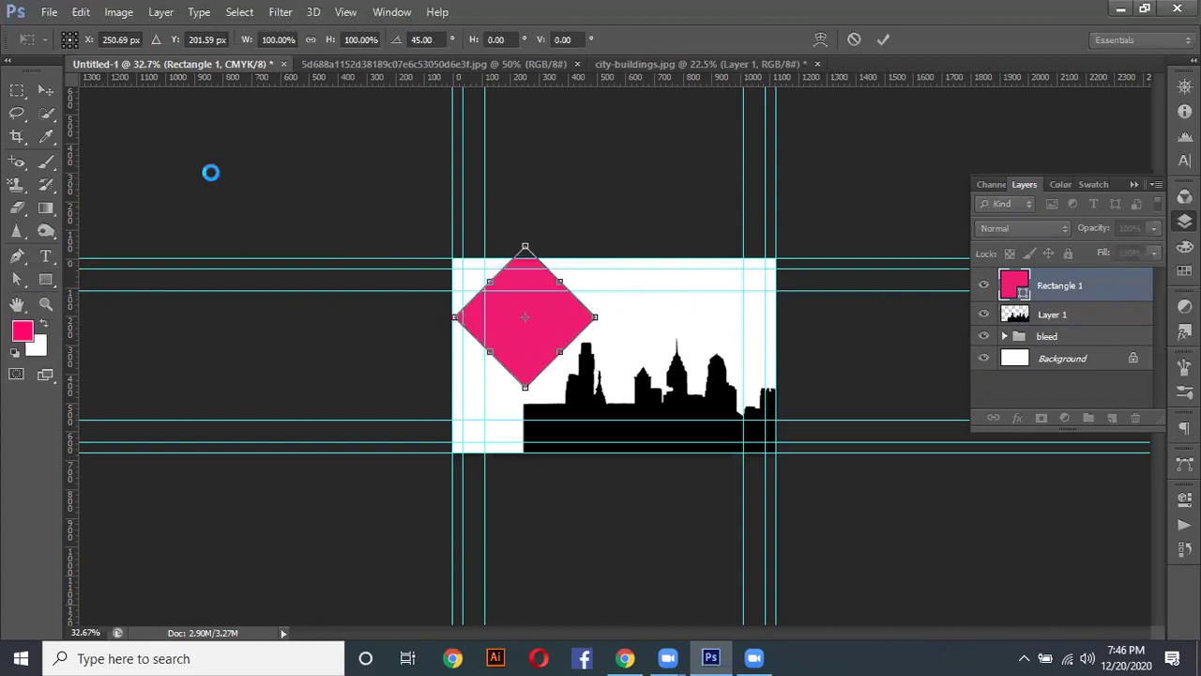
{"action": "key", "text": "v"}
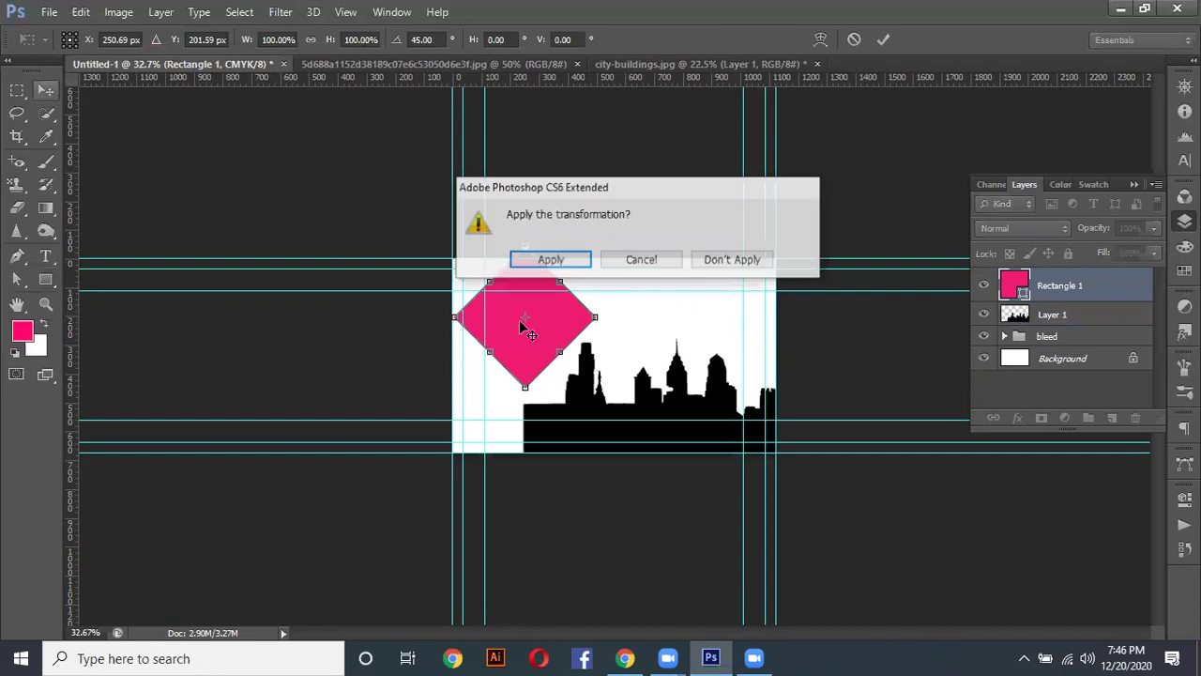
{"action": "key", "text": "Return"}
{"action": "mouse_move", "coordinate": [522, 326]}
{"action": "left_mouse_down"}
{"action": "mouse_move", "coordinate": [502, 364]}
{"action": "mouse_move", "coordinate": [477, 364]}
{"action": "left_mouse_up"}
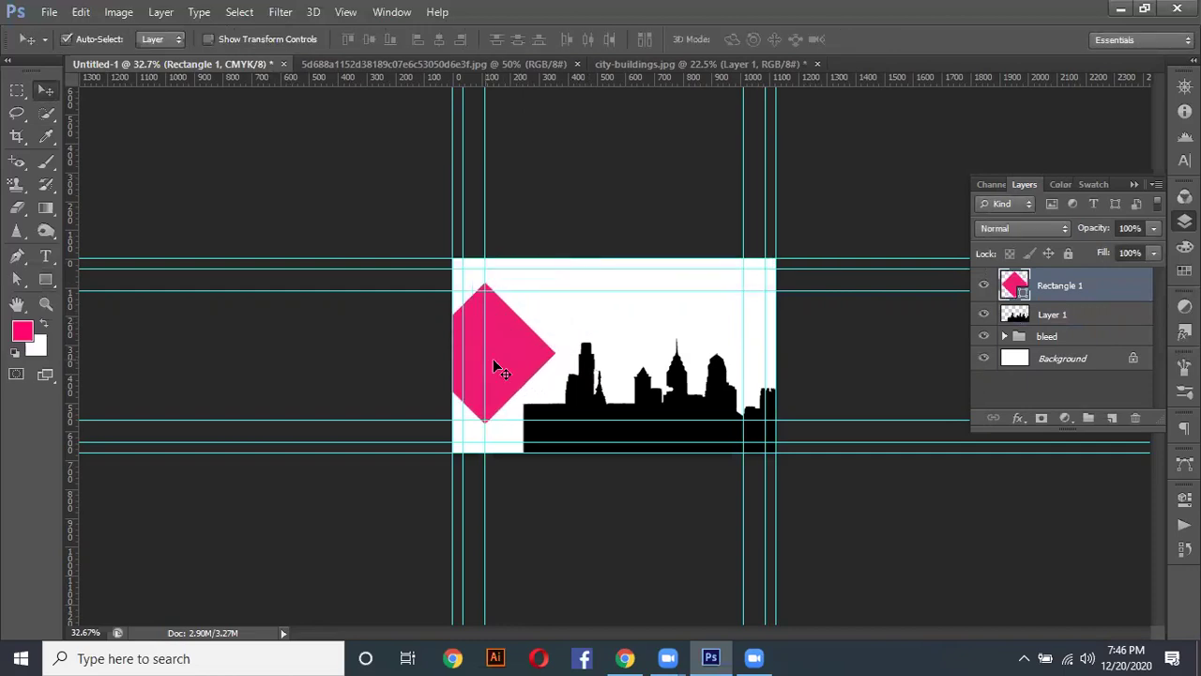
Step: Enlarge the diamond to about 121% width, positioned so it juts past the card's left edge
{"action": "key", "text": "ctrl+t"}
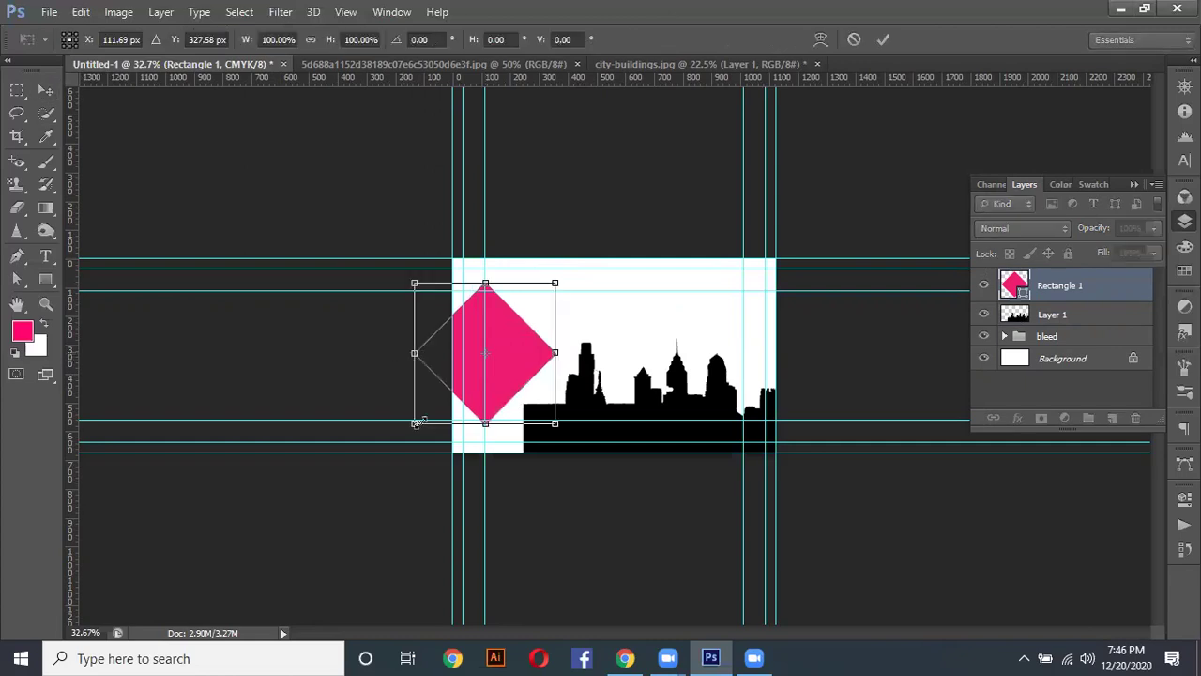
{"action": "mouse_move", "coordinate": [375, 467]}
{"action": "left_mouse_down"}
{"action": "mouse_move", "coordinate": [383, 454]}
{"action": "mouse_move", "coordinate": [371, 467]}
{"action": "left_mouse_up"}
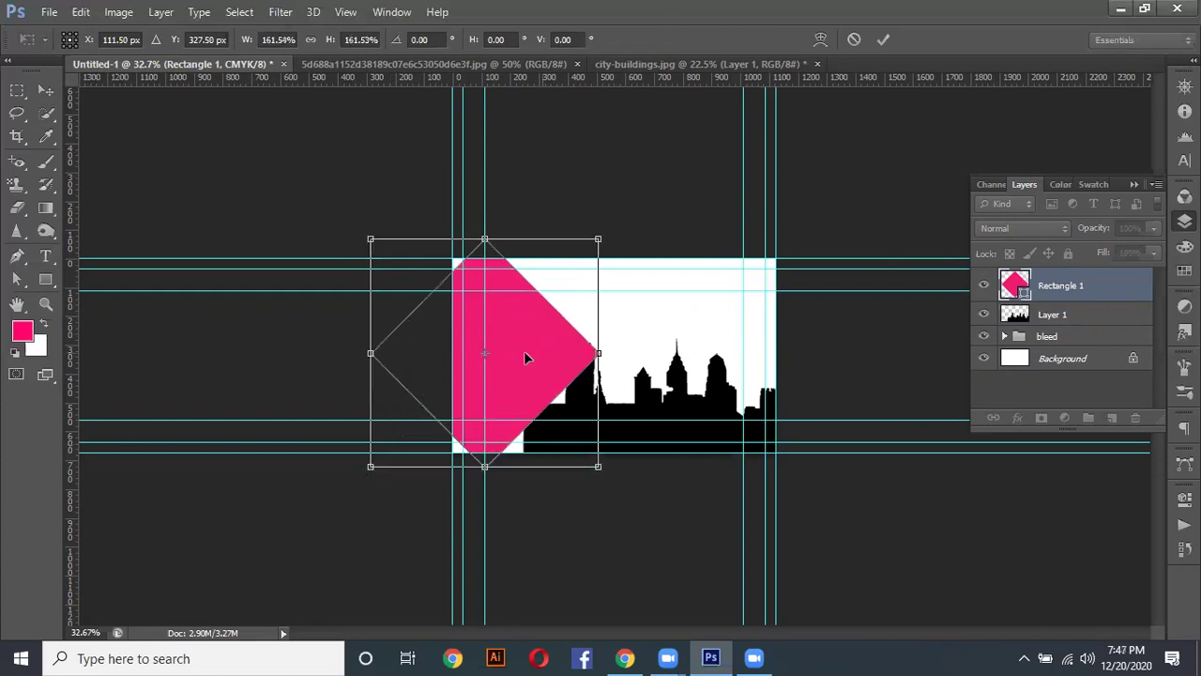
{"action": "key", "text": "shift+Left"}
{"action": "key", "text": "shift+Left"}
{"action": "key", "text": "shift+Left"}
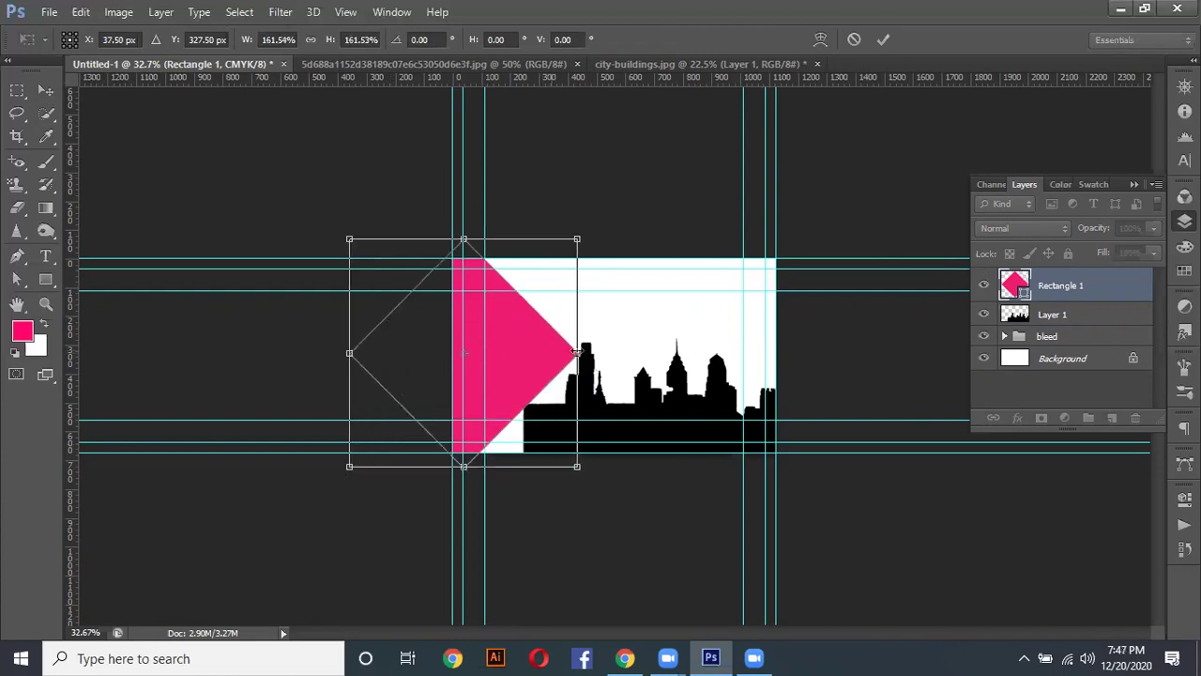
{"action": "mouse_move", "coordinate": [552, 354]}
{"action": "left_mouse_down"}
{"action": "mouse_move", "coordinate": [513, 361]}
{"action": "mouse_move", "coordinate": [539, 360]}
{"action": "left_mouse_up"}
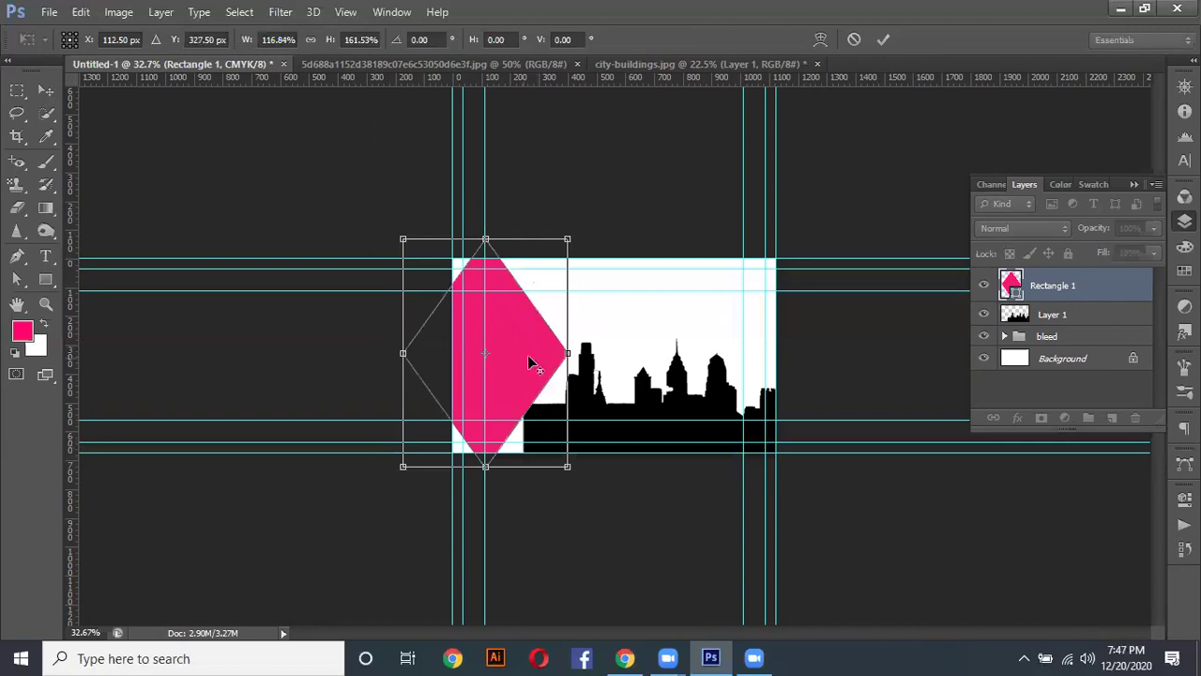
{"action": "left_click_drag", "start_coordinate": [527, 337], "coordinate": [536, 338]}
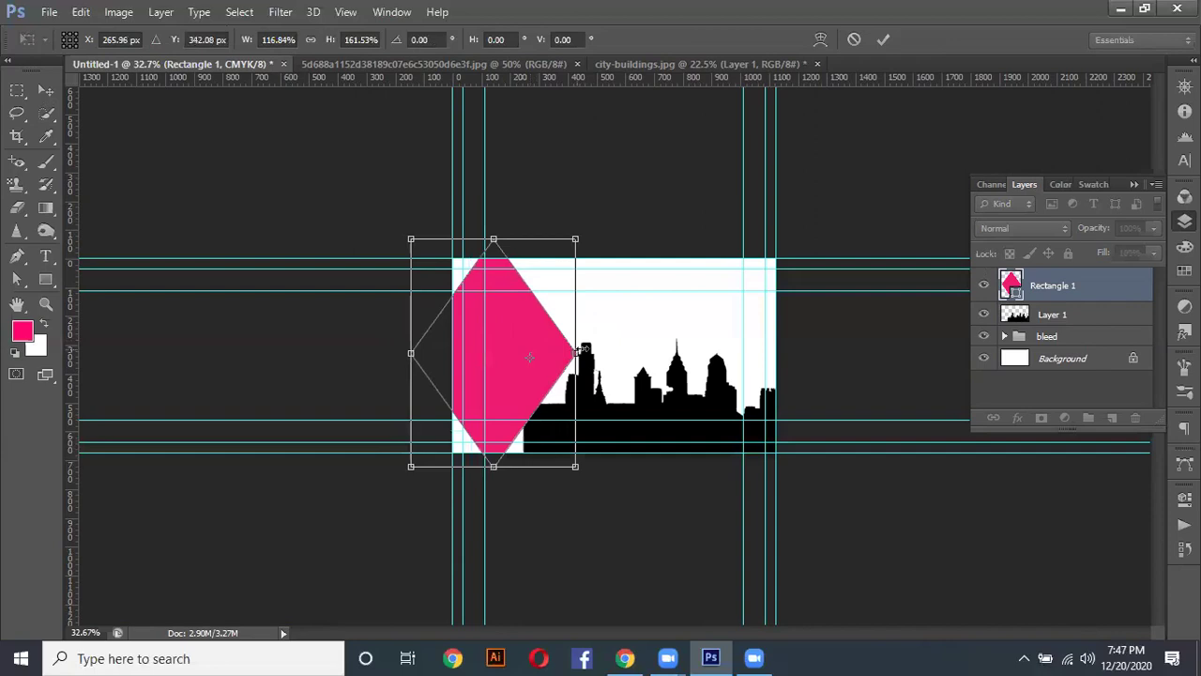
{"action": "left_click_drag", "start_coordinate": [582, 349], "coordinate": [554, 339]}
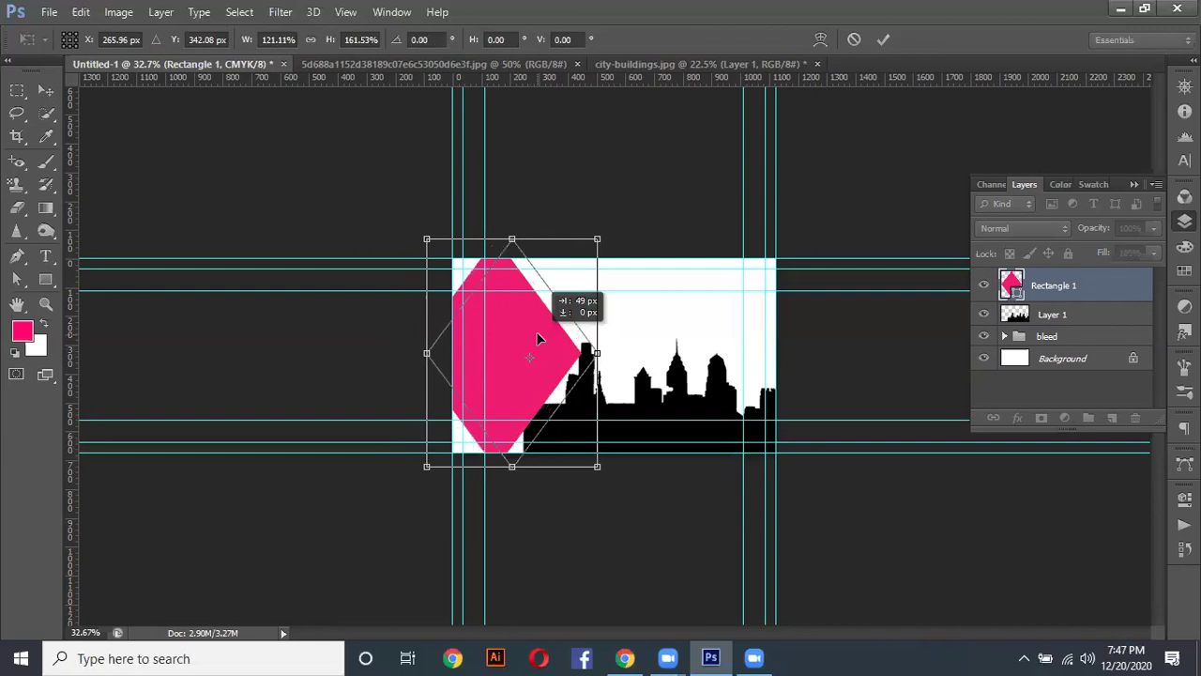
{"action": "left_click_drag", "start_coordinate": [538, 339], "coordinate": [529, 338]}
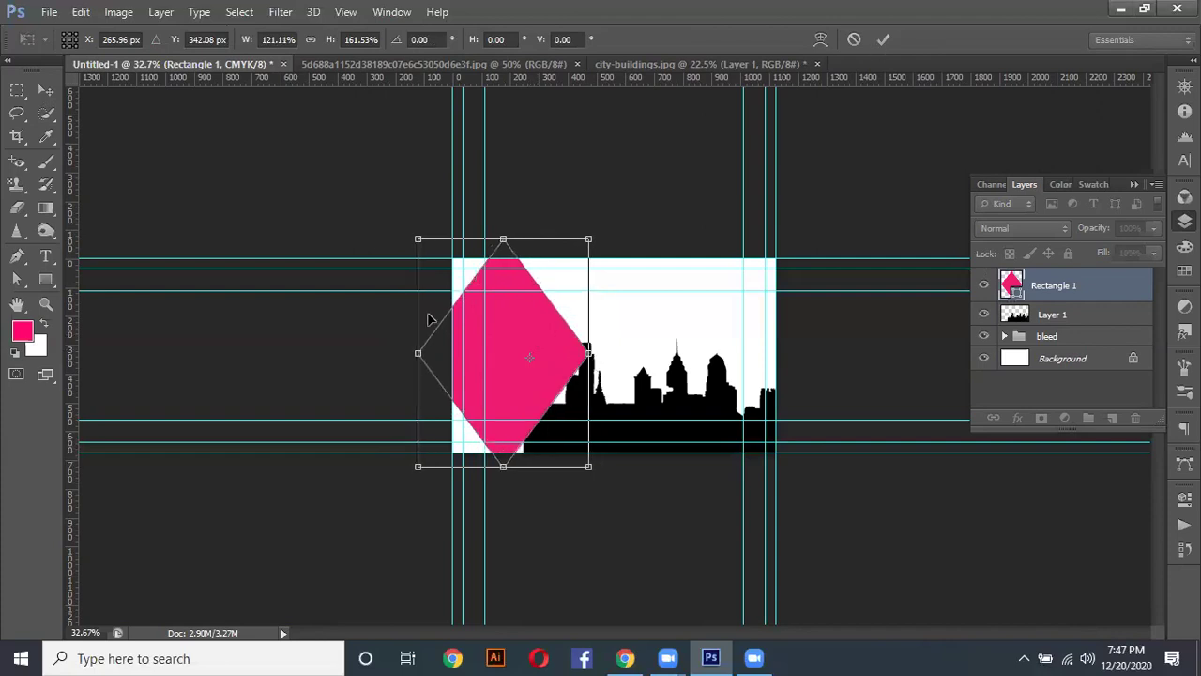
{"action": "left_click", "coordinate": [50, 93]}
{"action": "key", "text": "Return"}
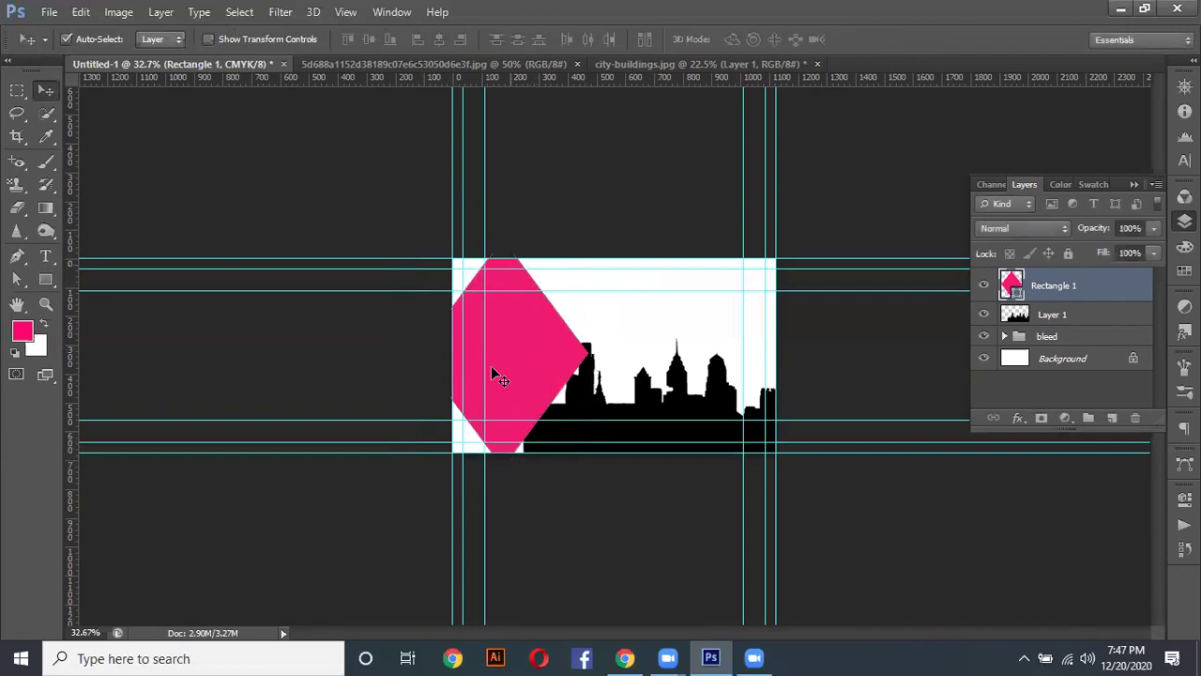
Step: Add an anchor on the diamond's upper-left edge and pull it and the lower-left point outward
{"action": "left_click", "coordinate": [17, 284]}
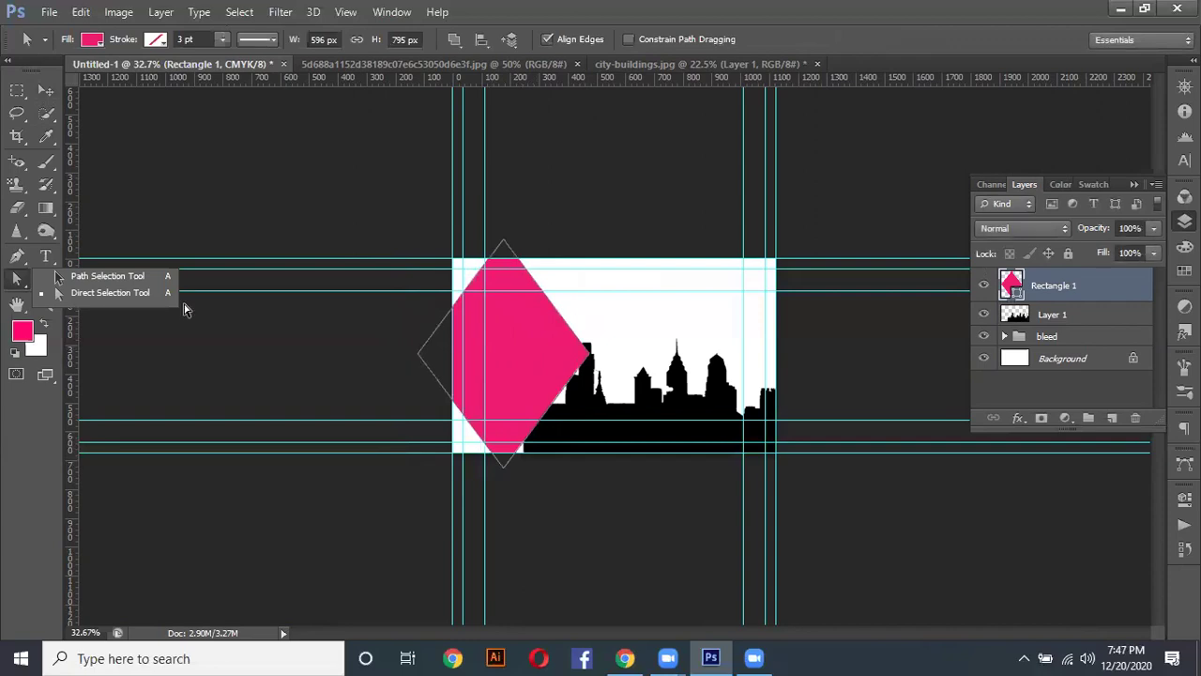
{"action": "left_click", "coordinate": [419, 357]}
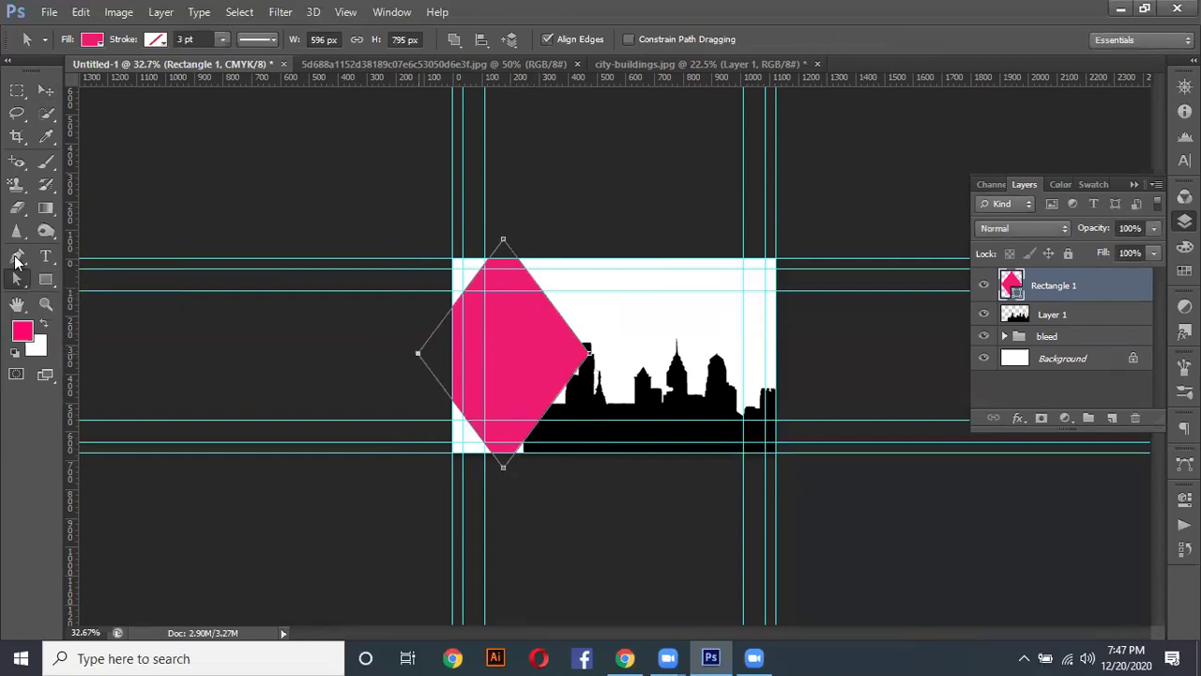
{"action": "left_click", "coordinate": [17, 255]}
{"action": "left_click", "coordinate": [442, 320]}
{"action": "left_click", "coordinate": [429, 338]}
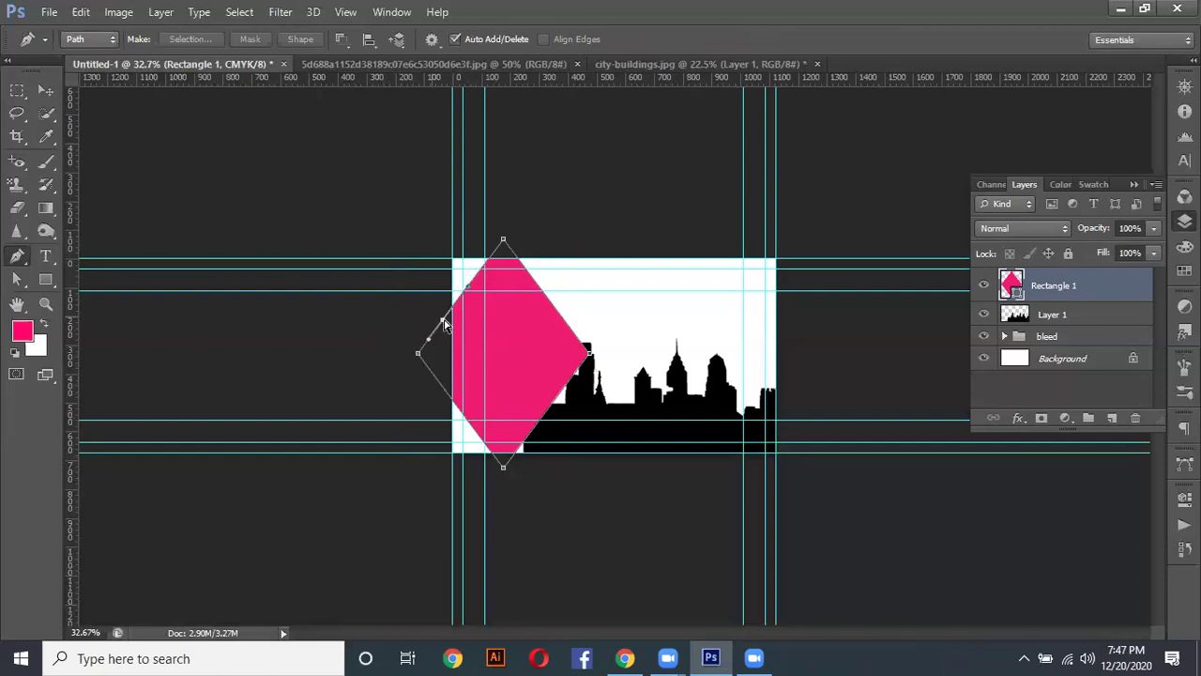
{"action": "left_click_drag", "start_coordinate": [429, 338], "coordinate": [411, 247]}
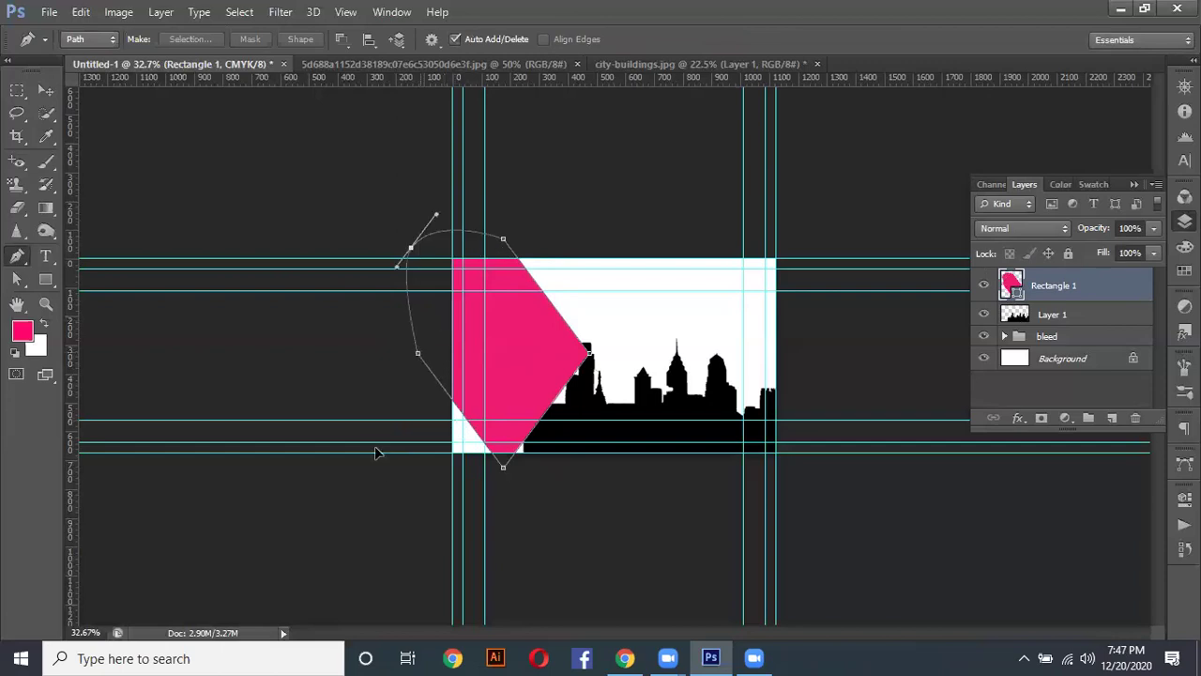
{"action": "left_click_drag", "start_coordinate": [376, 453], "coordinate": [374, 466]}
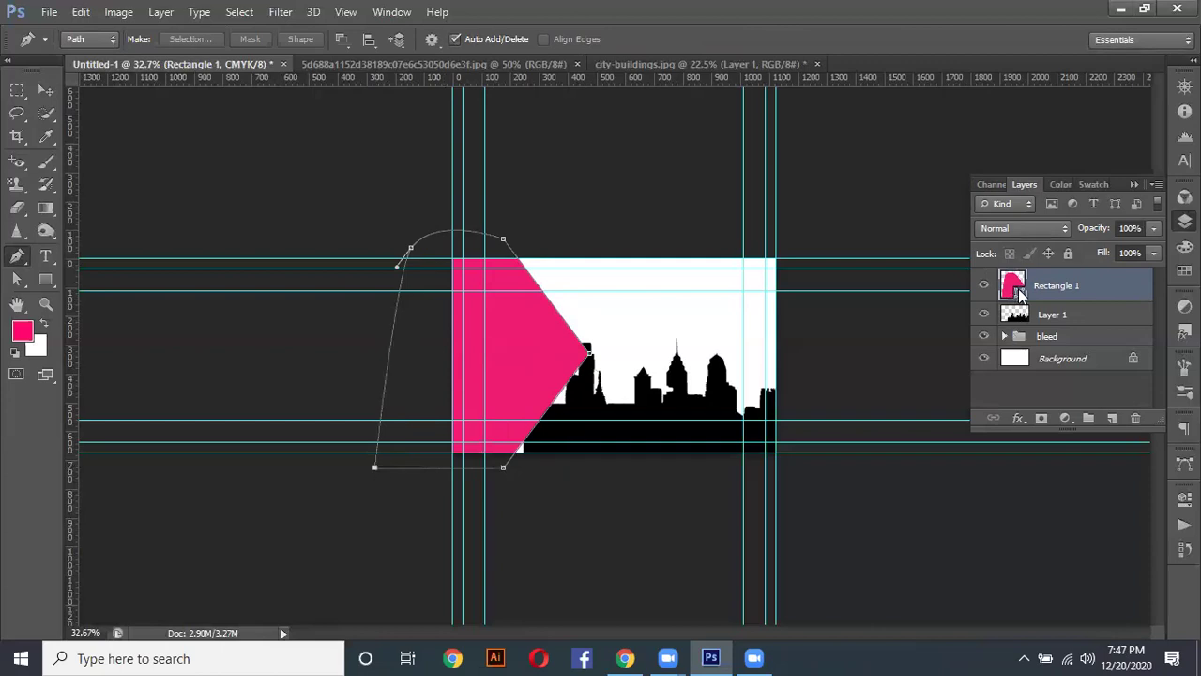
Step: Change the Rectangle 1 angled block's fill from pink to black (#000000)
{"action": "double_click", "coordinate": [1018, 289]}
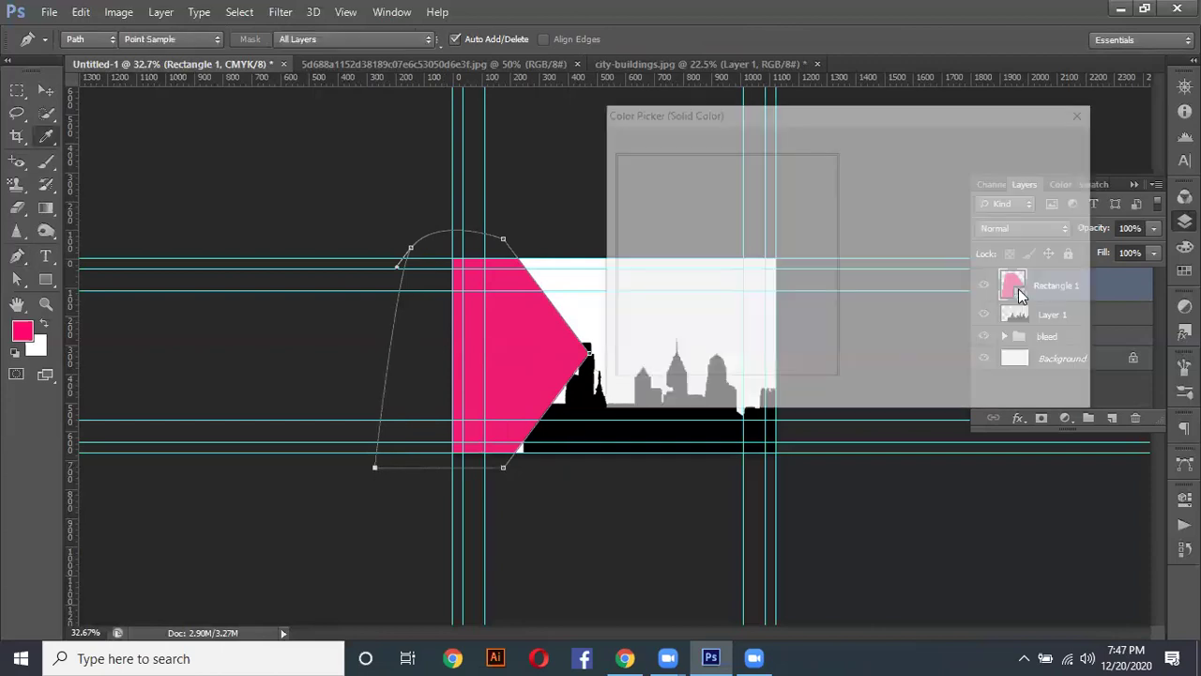
{"action": "left_click", "coordinate": [1032, 165]}
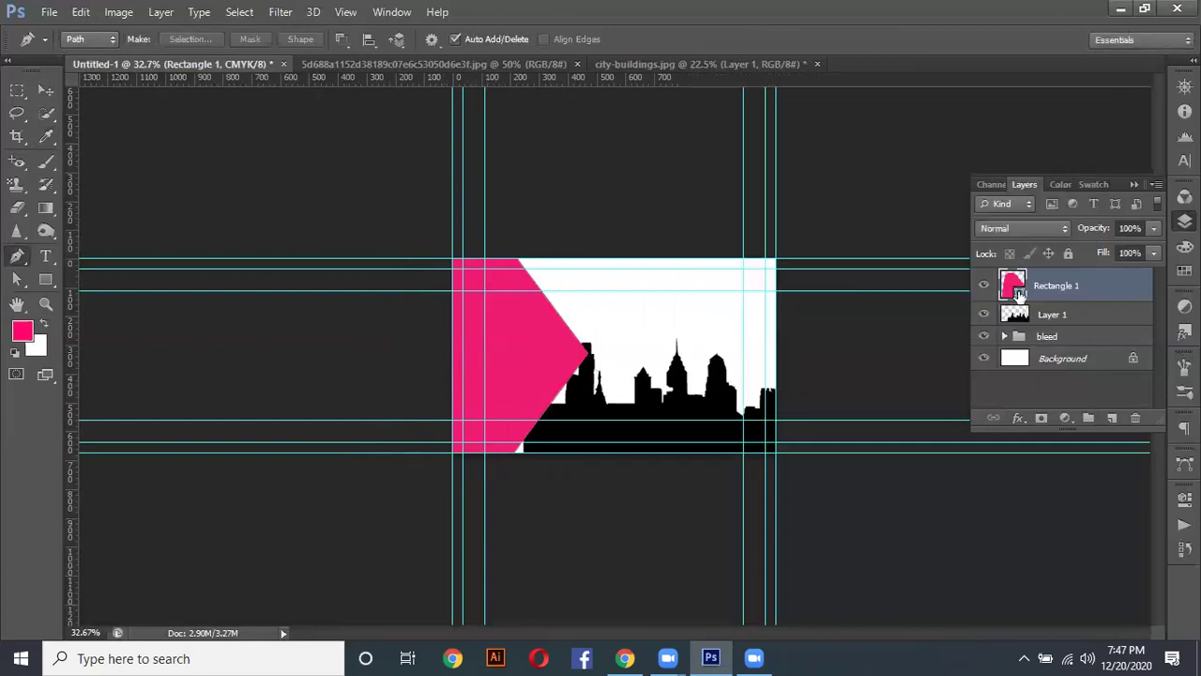
{"action": "left_click", "coordinate": [1018, 290]}
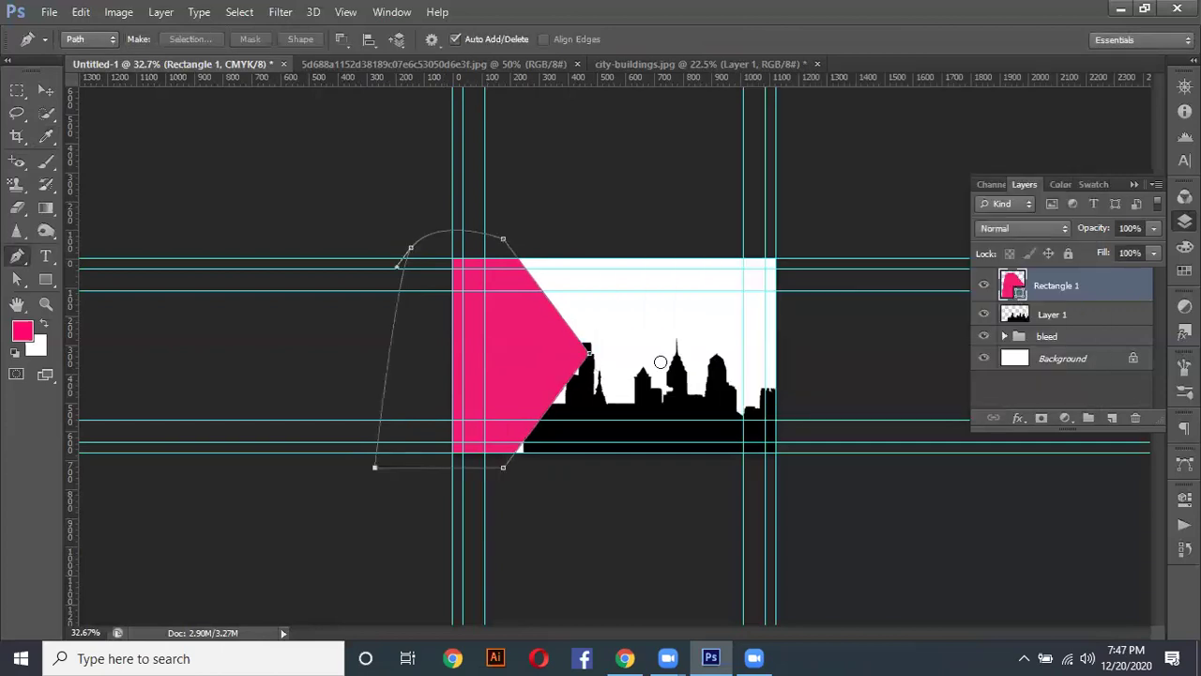
{"action": "left_click", "coordinate": [583, 399]}
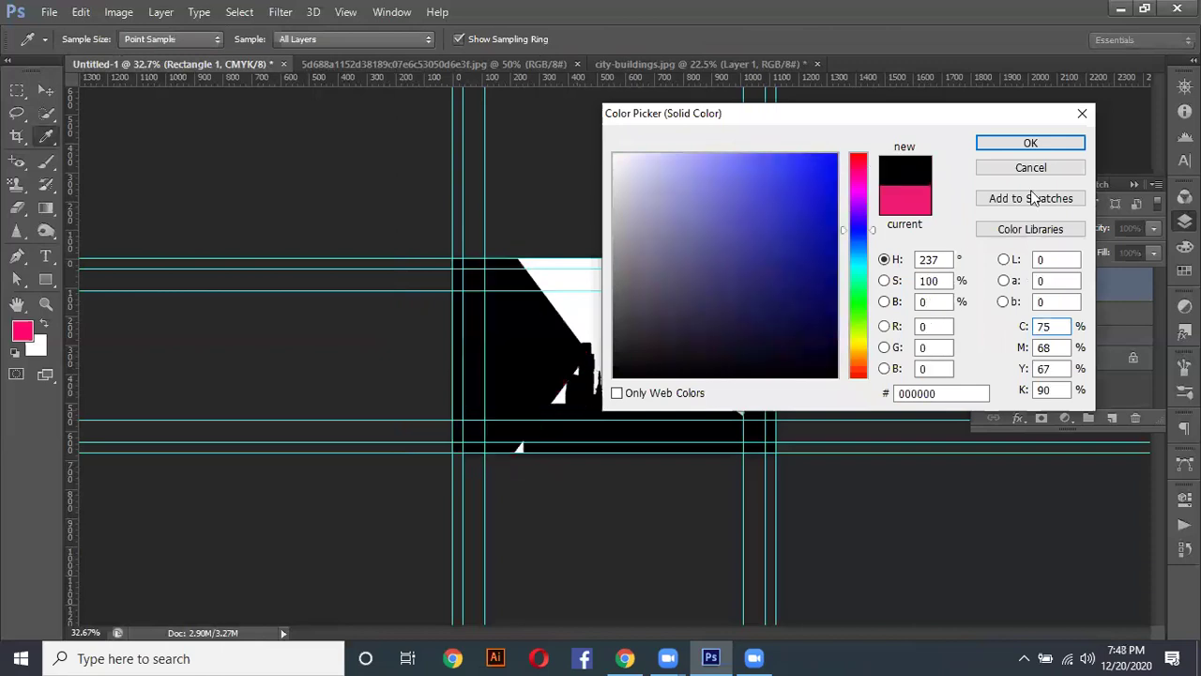
{"action": "left_click", "coordinate": [1030, 143]}
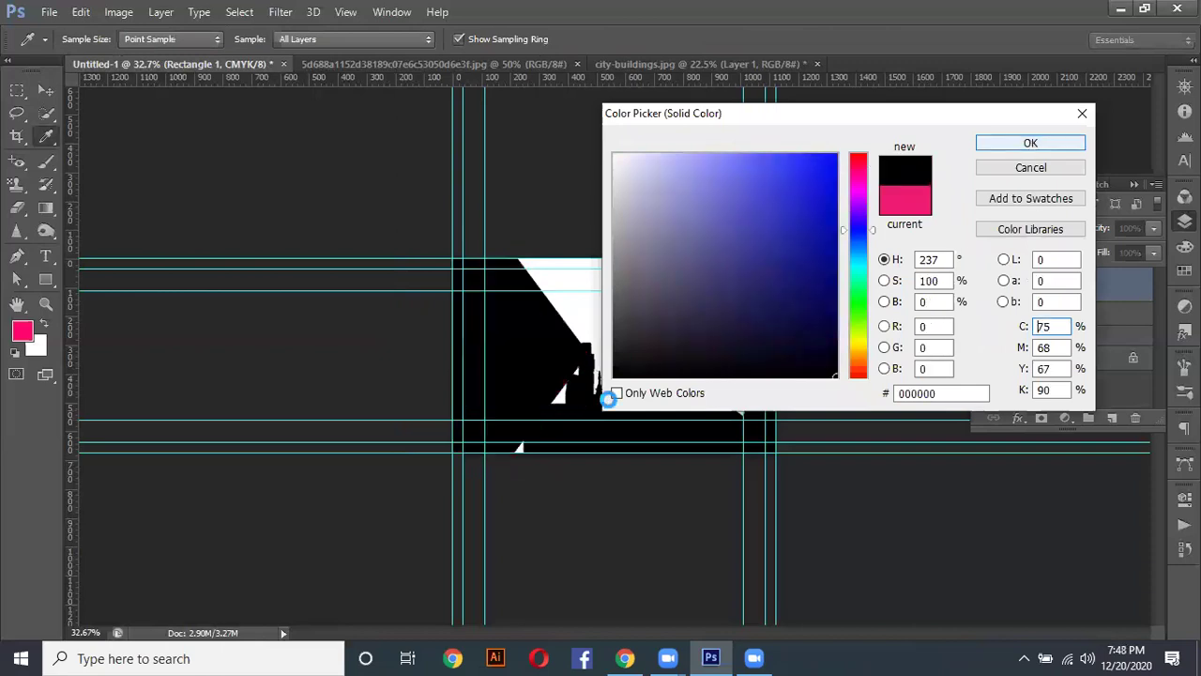
{"action": "left_click", "coordinate": [518, 458]}
{"action": "scroll", "coordinate": [512, 468], "scroll_direction": "up", "scroll_amount": 1}
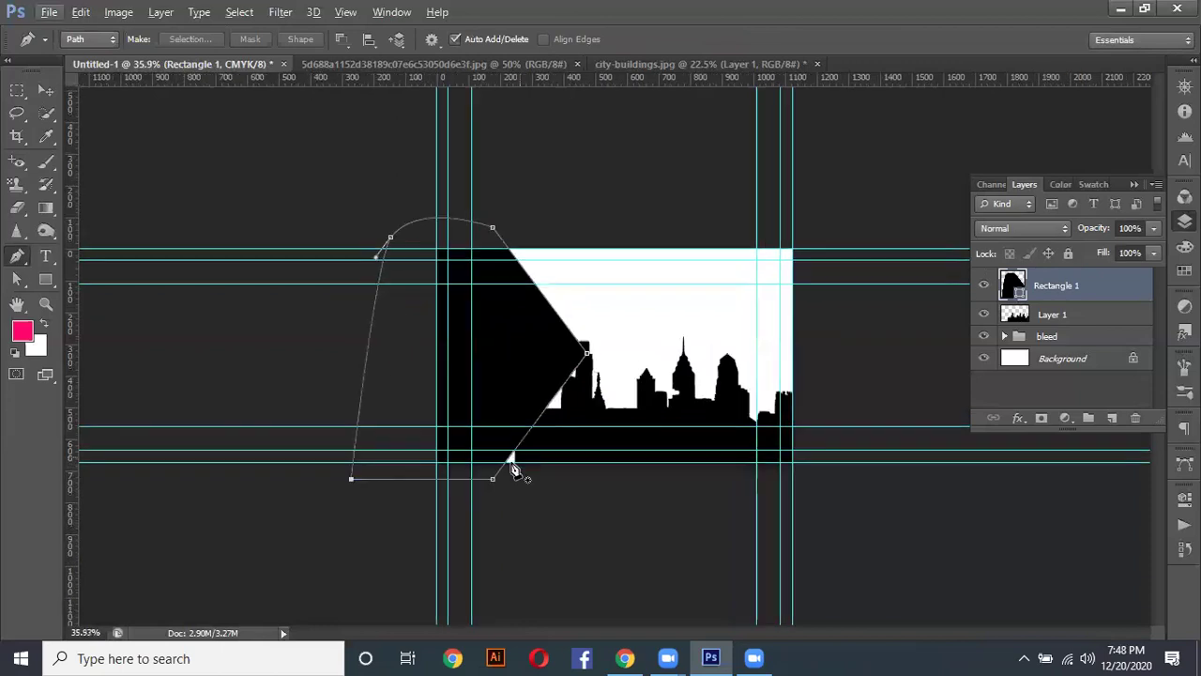
Step: Add anchor points on the block's diagonal and drag the bottom anchor right to slant it
{"action": "left_click", "coordinate": [1053, 316]}
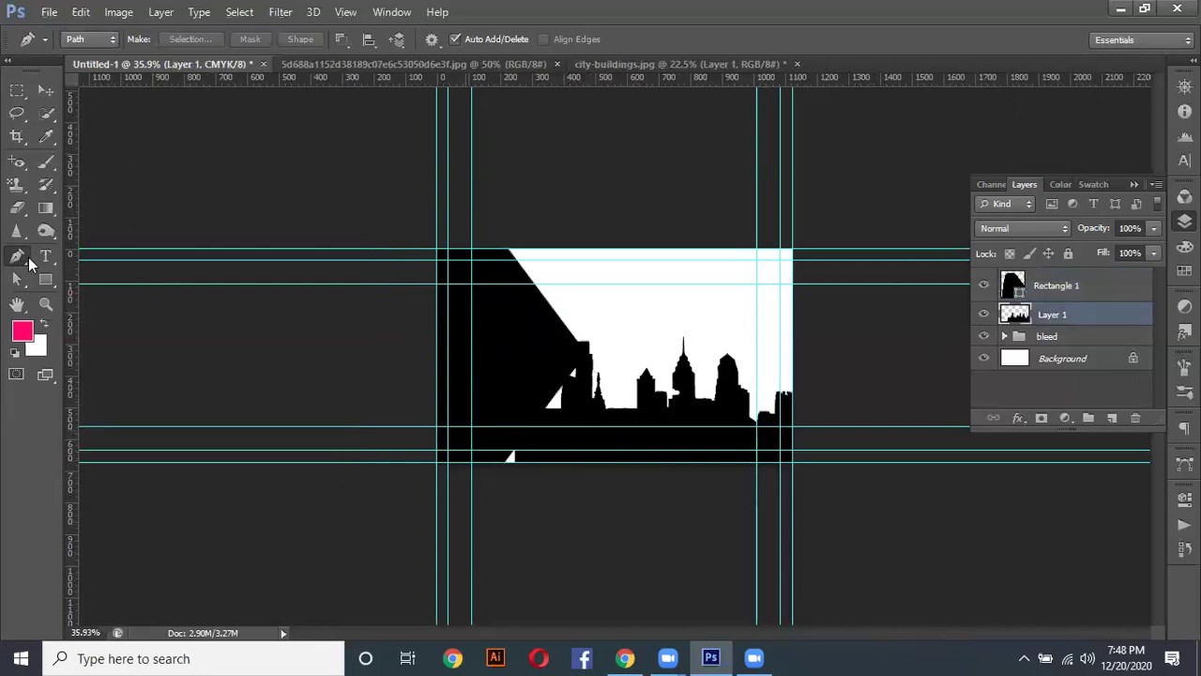
{"action": "left_click", "coordinate": [525, 450], "text": "ctrl"}
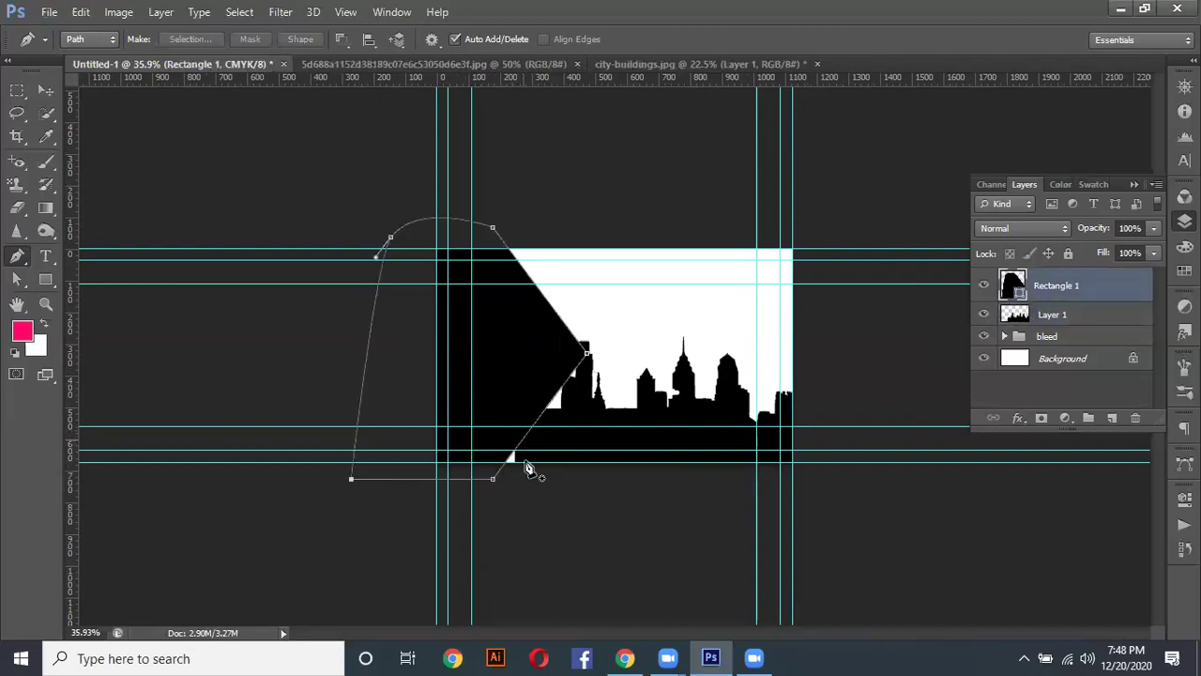
{"action": "left_click", "coordinate": [522, 438]}
{"action": "left_click_drag", "start_coordinate": [506, 470], "coordinate": [568, 483]}
{"action": "key", "text": "Escape"}
{"action": "left_click", "coordinate": [553, 64]}
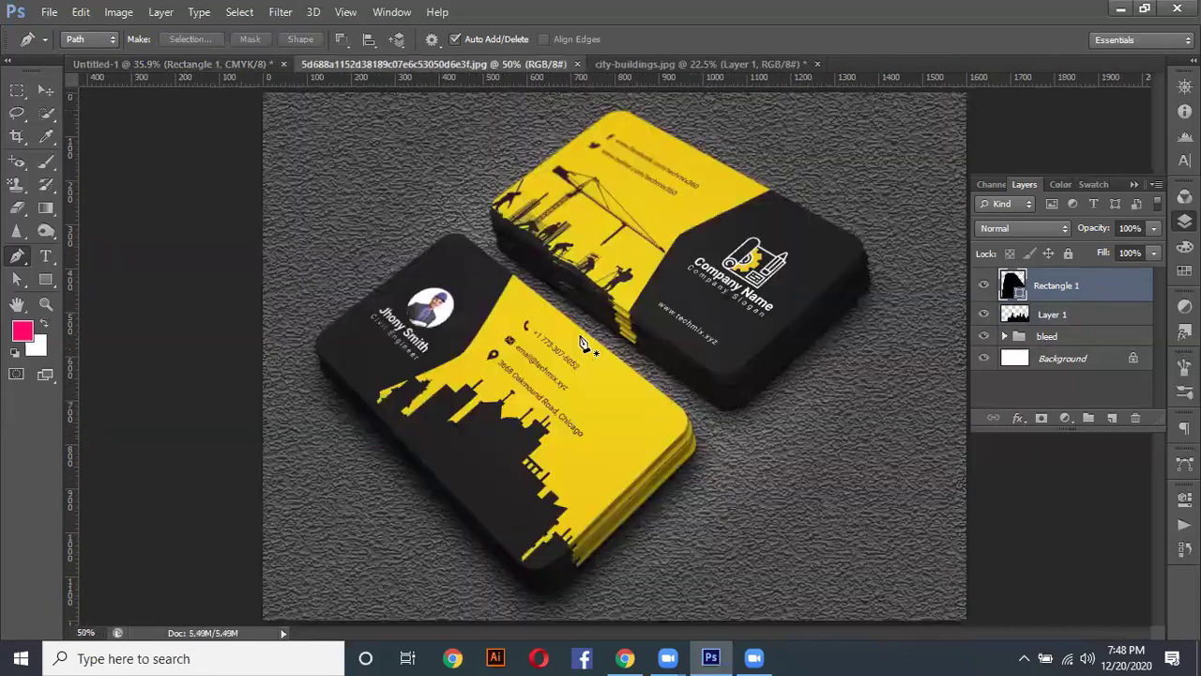
{"action": "left_click", "coordinate": [199, 64]}
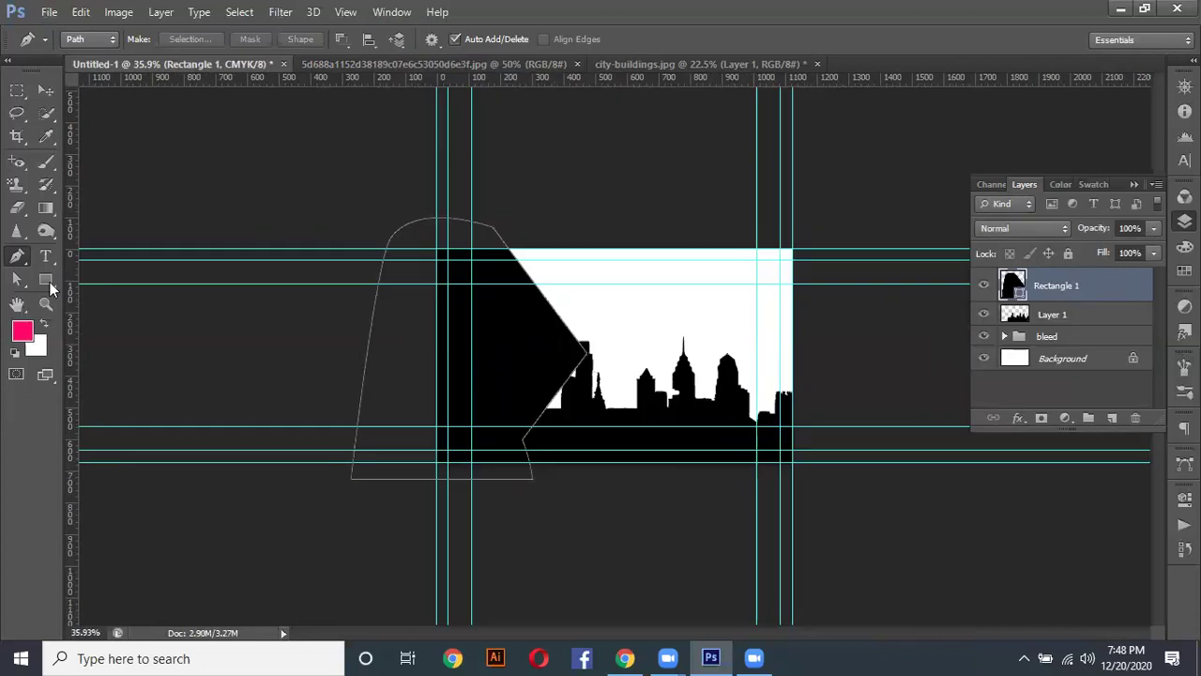
Step: Draw full-card Rectangle 2, move it just above Background, and fill it yellow
{"action": "key", "text": "u"}
{"action": "left_click_drag", "start_coordinate": [793, 251], "coordinate": [437, 461]}
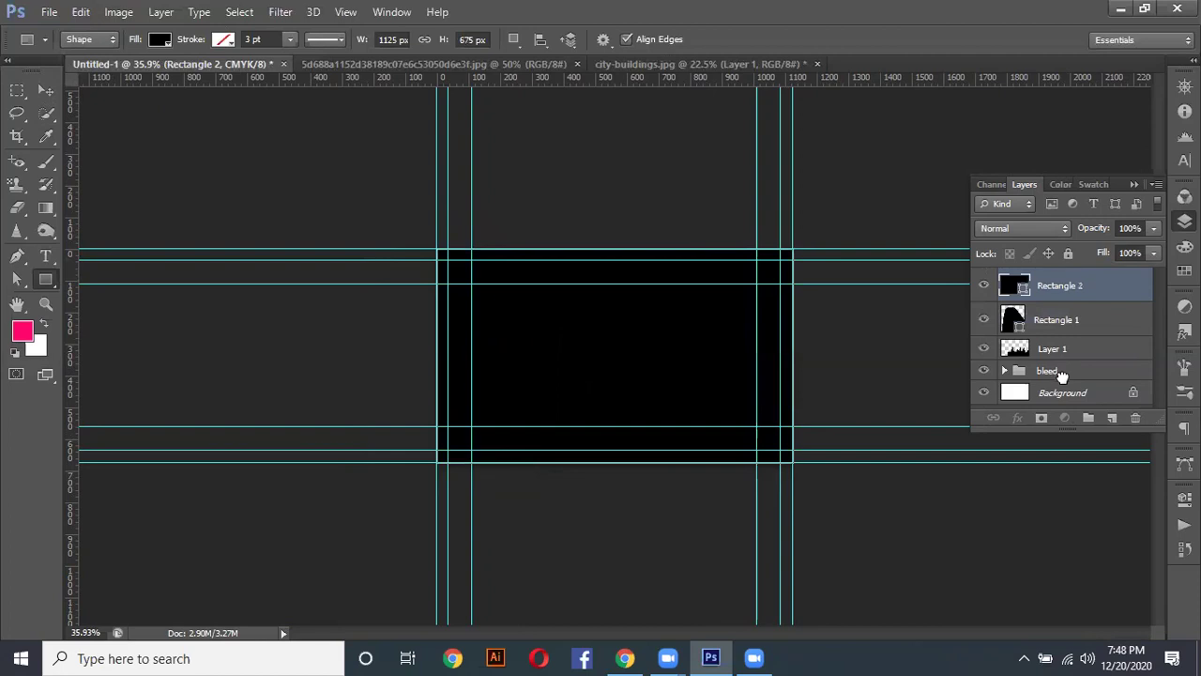
{"action": "left_click_drag", "start_coordinate": [1060, 376], "coordinate": [1060, 383]}
{"action": "double_click", "coordinate": [1018, 366]}
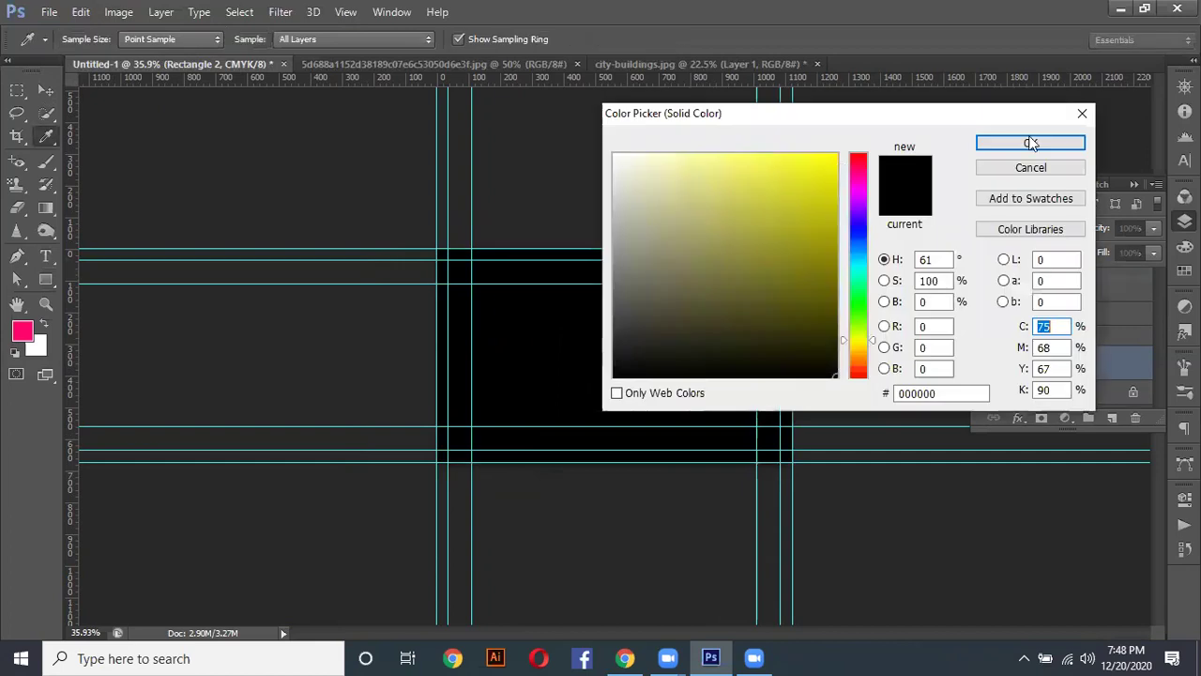
{"action": "key", "text": "Return"}
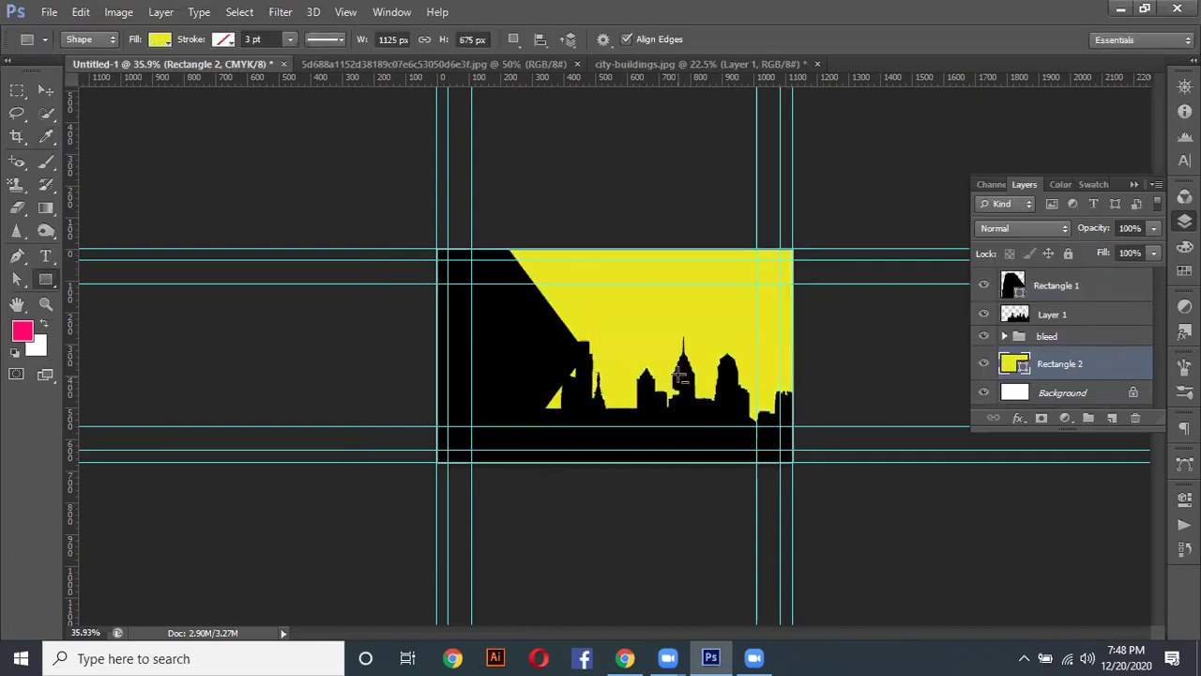
{"action": "scroll", "coordinate": [680, 375], "scroll_direction": "down", "scroll_amount": 2}
{"action": "left_click", "coordinate": [410, 64]}
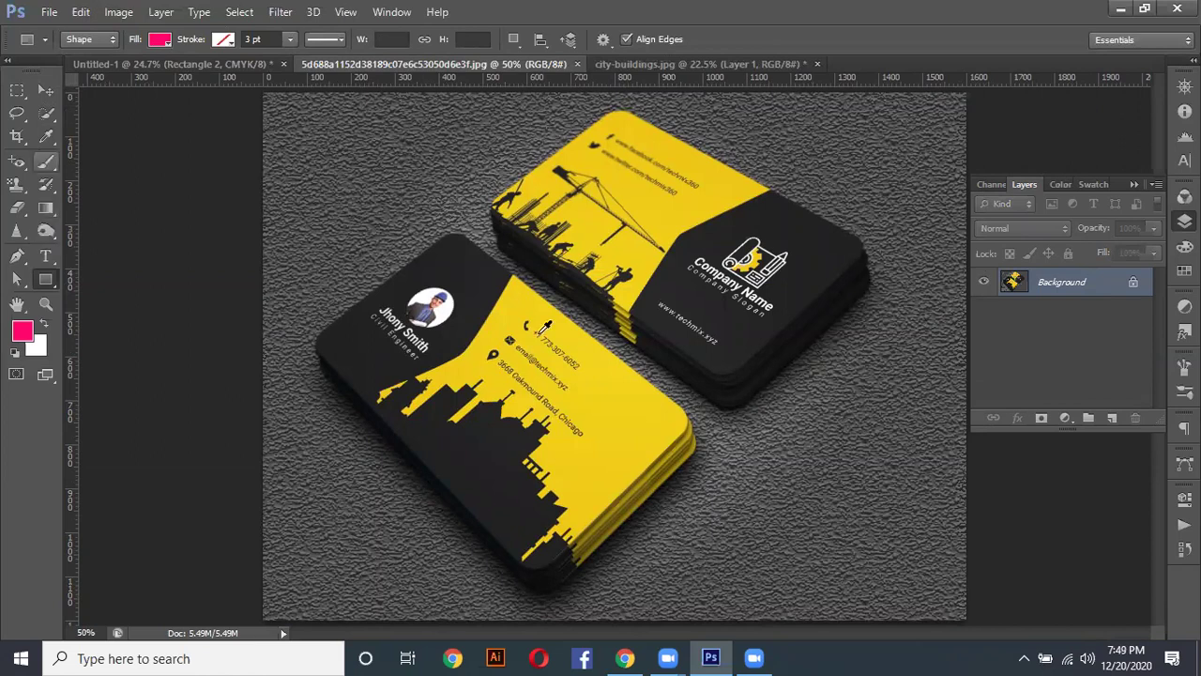
Step: Sample yellow #f1d11a from the reference card and apply it as Rectangle 2's fill
{"action": "key", "text": "i"}
{"action": "left_click", "coordinate": [599, 389]}
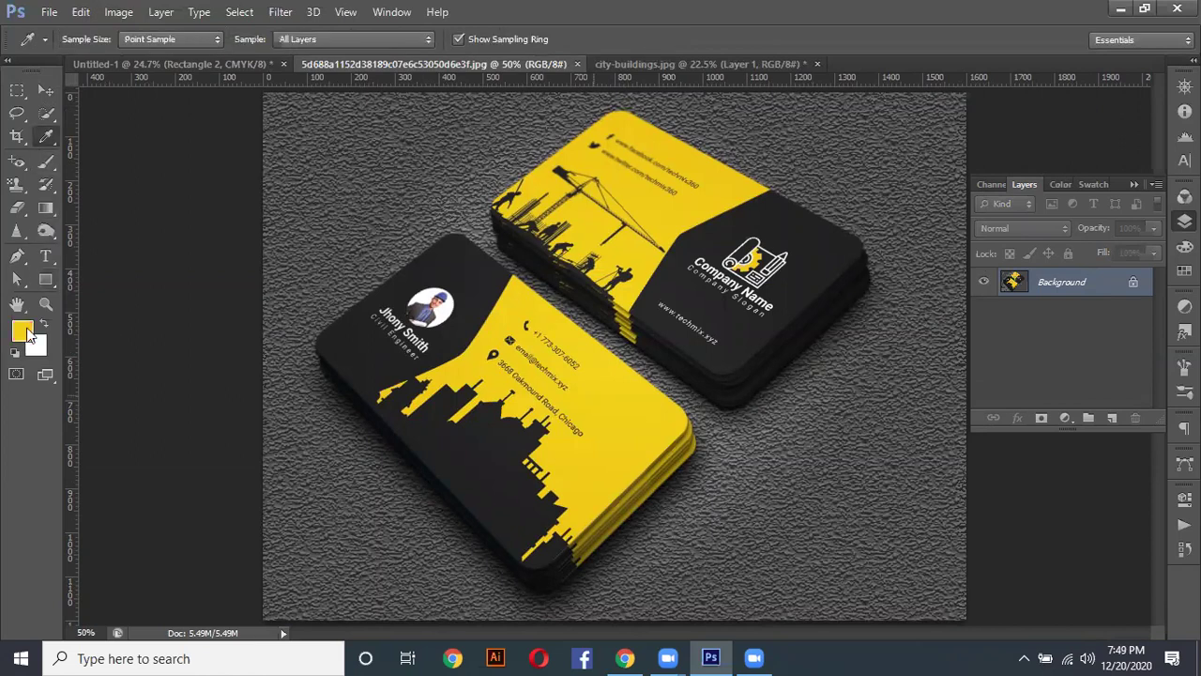
{"action": "left_click", "coordinate": [141, 66]}
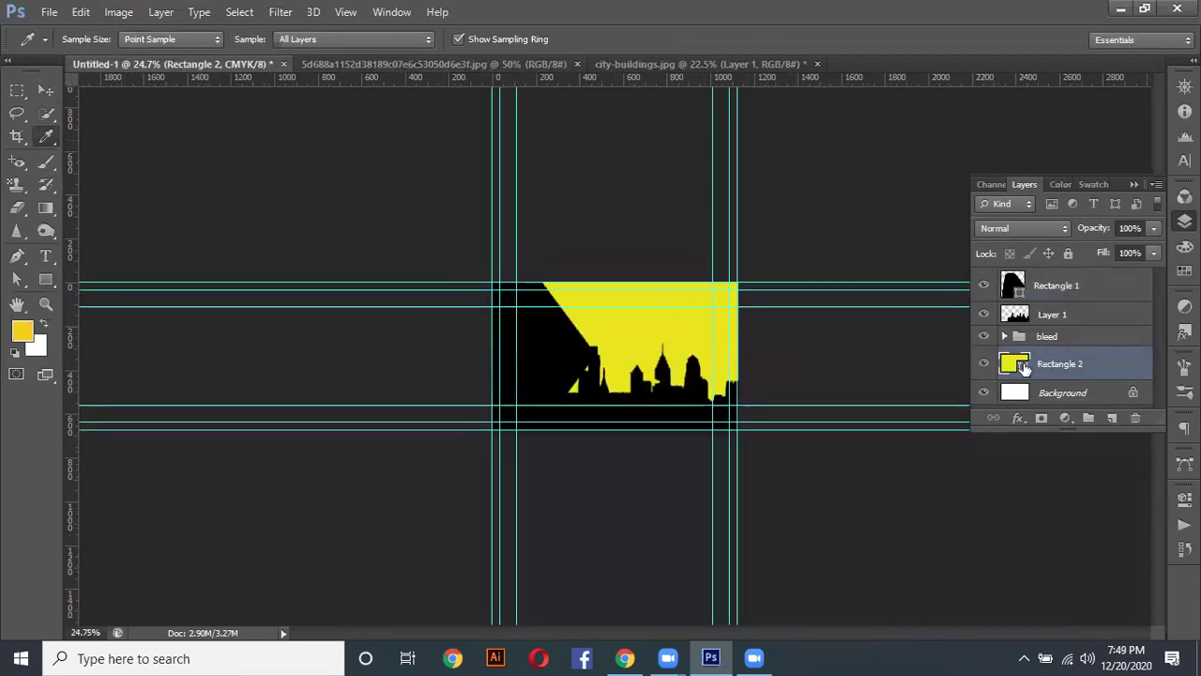
{"action": "double_click", "coordinate": [1023, 366]}
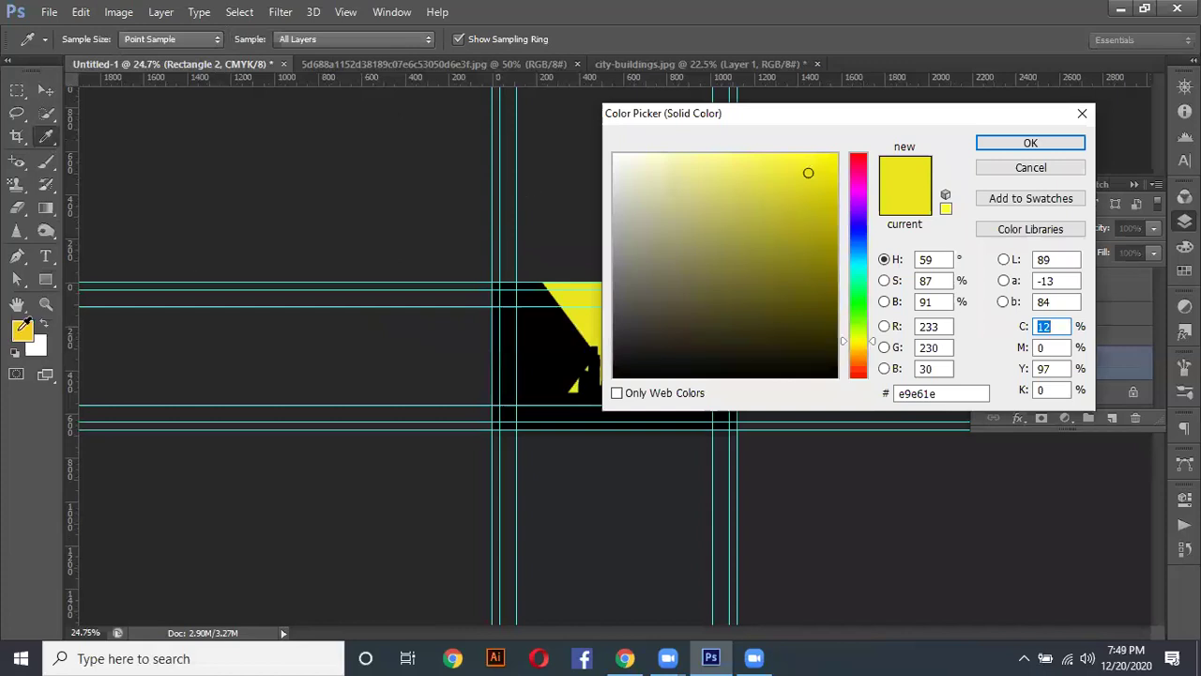
{"action": "left_click", "coordinate": [20, 329]}
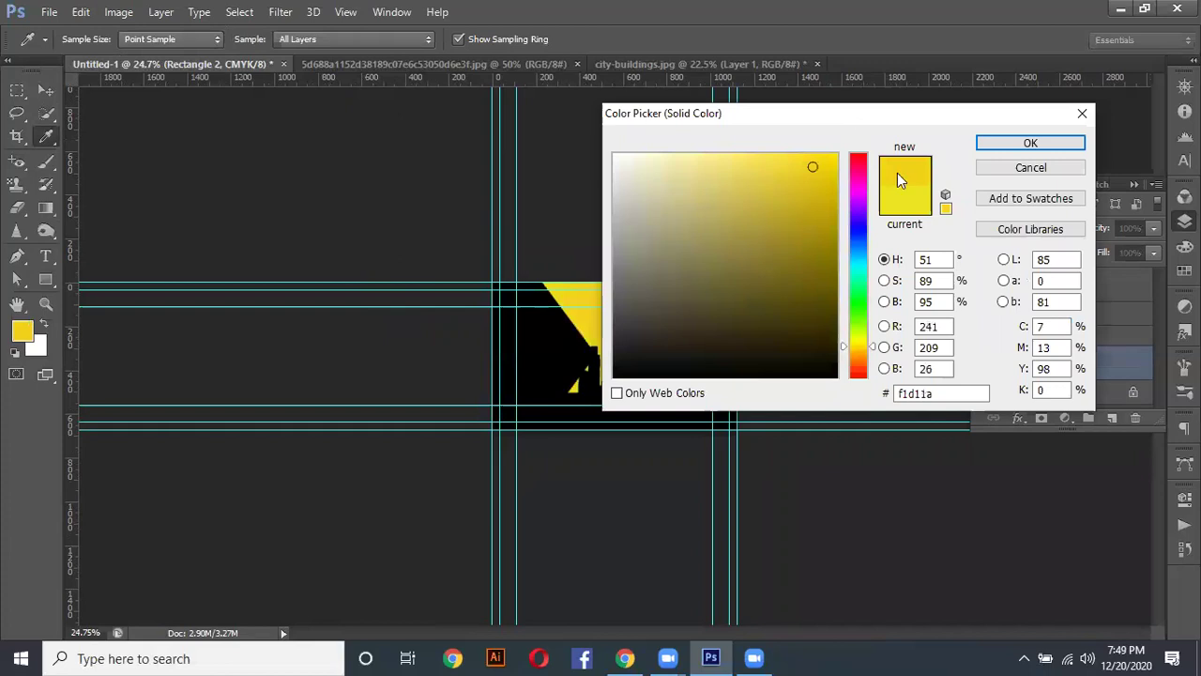
{"action": "left_click", "coordinate": [1030, 140]}
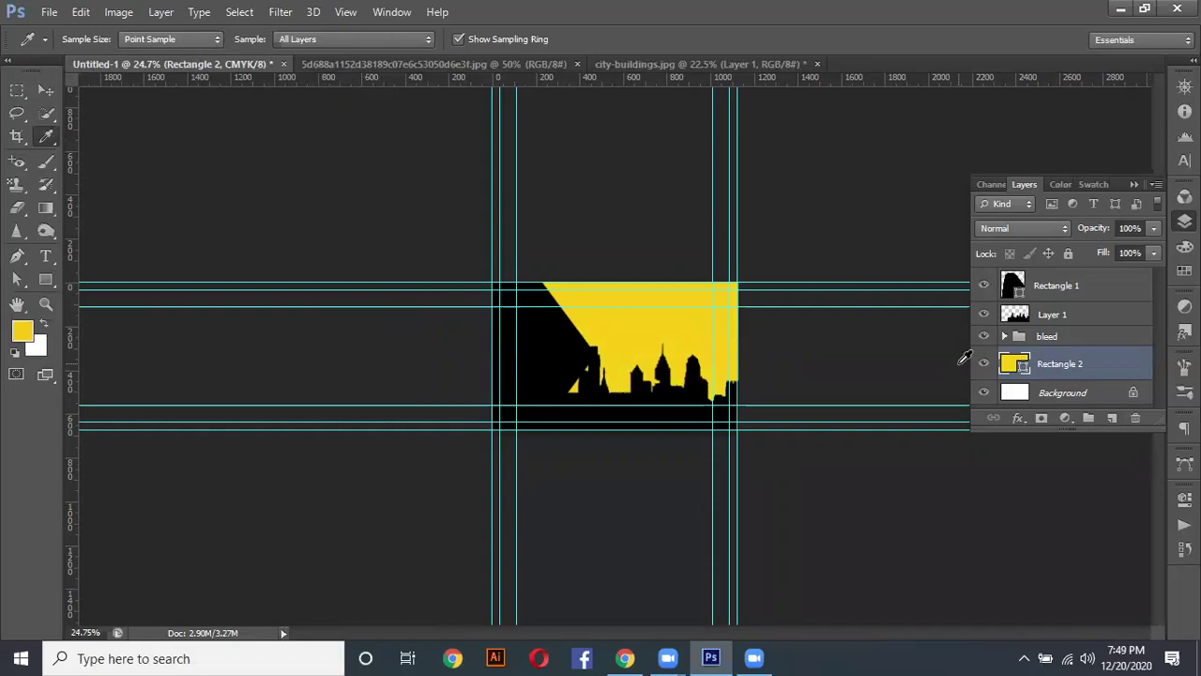
{"action": "key", "text": "alt"}
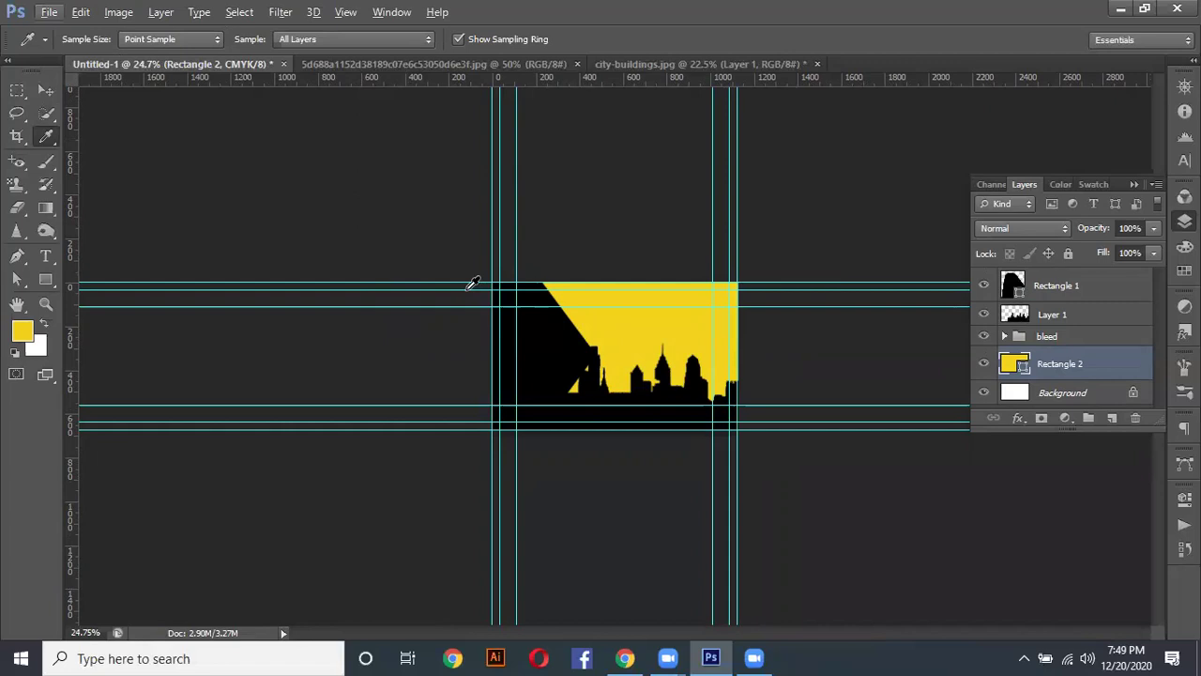
{"action": "key", "text": "ctrl+Tab"}
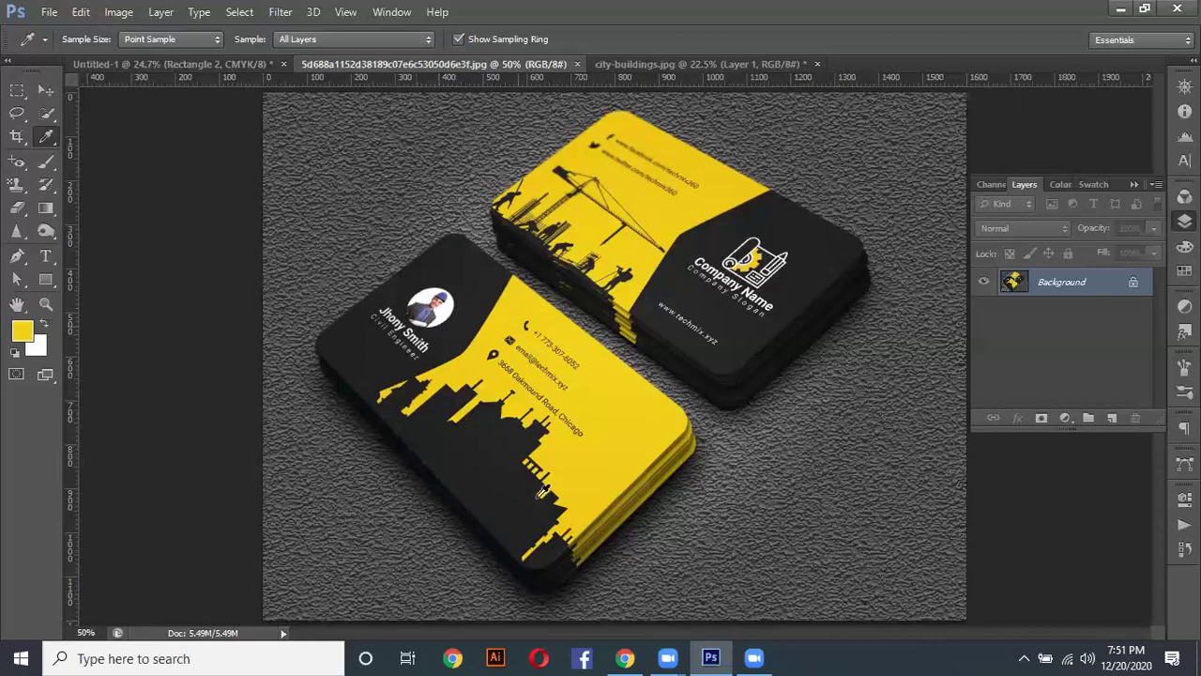
Step: Bring Chrome forward, minimize the recordings folder window, and open a new tab
{"action": "left_click", "coordinate": [624, 656]}
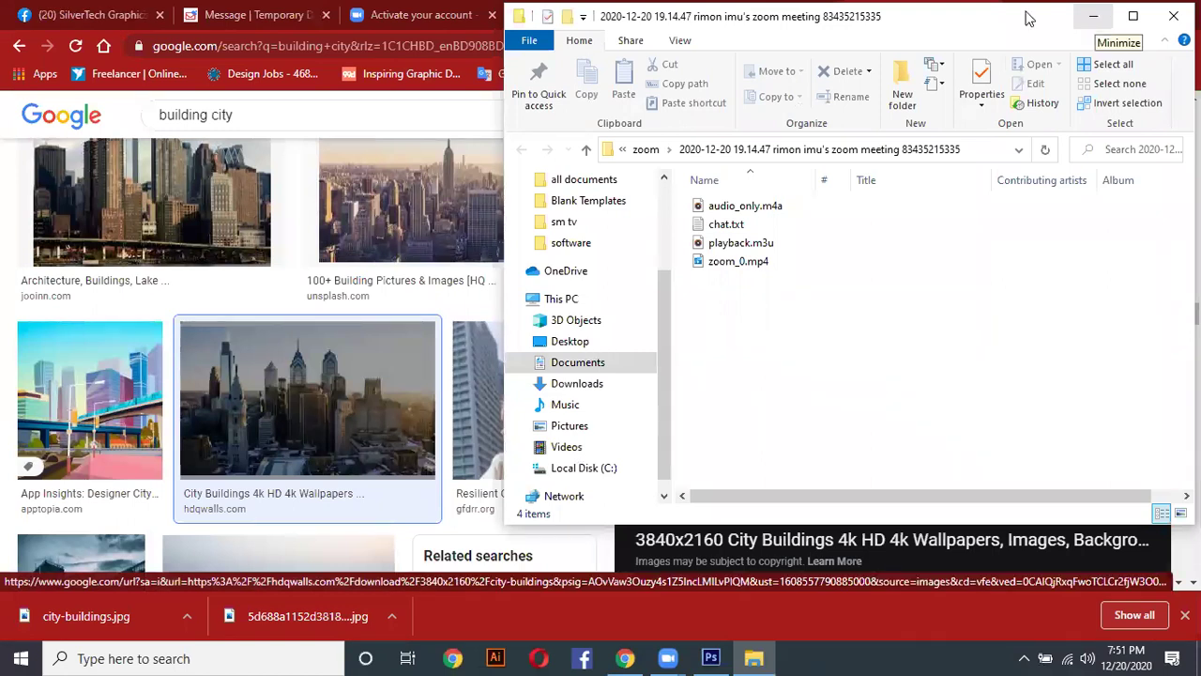
{"action": "left_click", "coordinate": [1093, 16]}
{"action": "key", "text": "ctrl+t"}
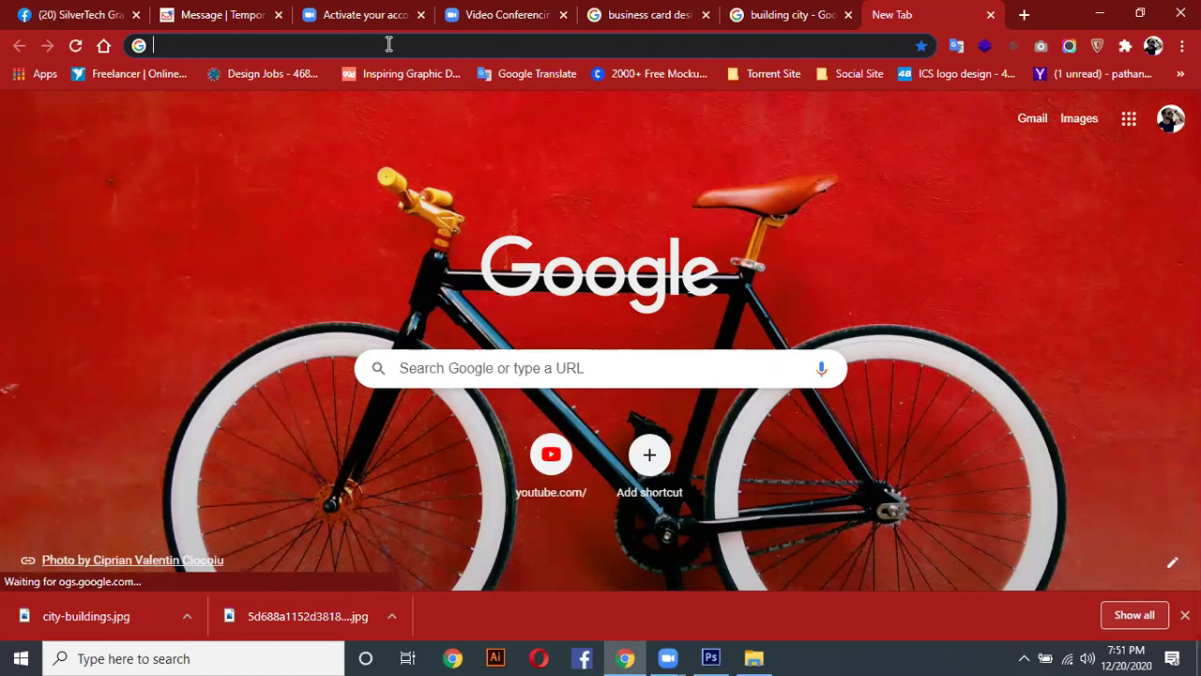
Step: Go to iconfinder.com and rerun the recent 'email ICON' search
{"action": "type", "text": "i"}
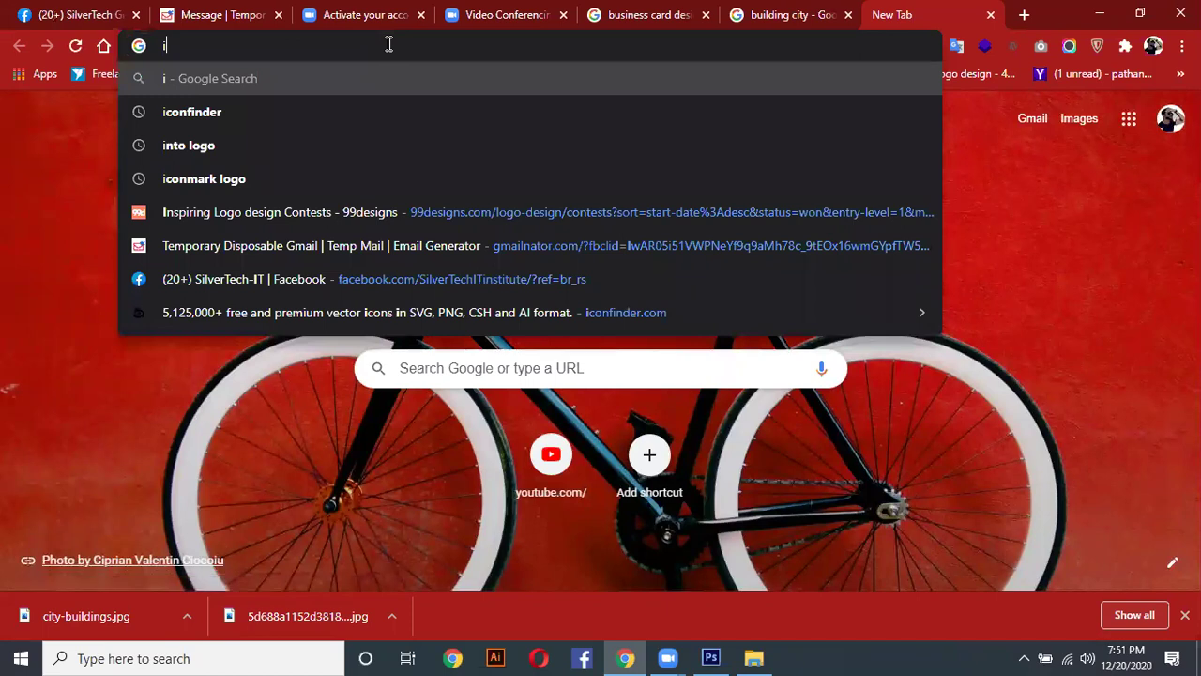
{"action": "key", "text": "Down"}
{"action": "key", "text": "Return"}
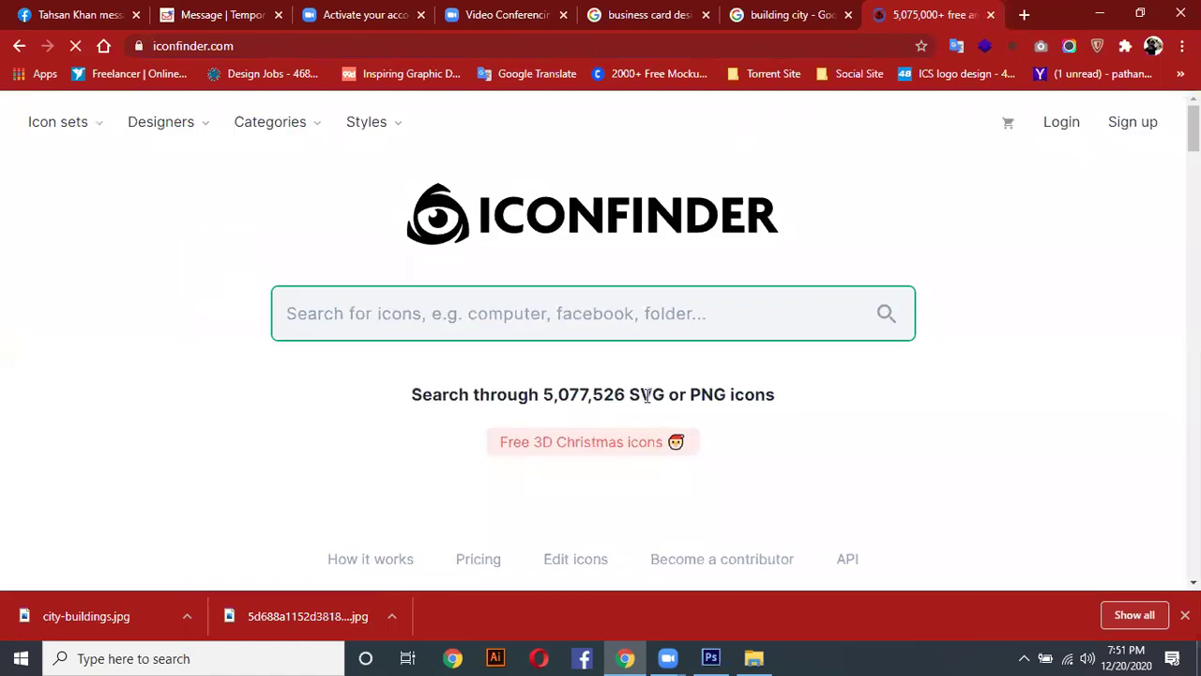
{"action": "left_click", "coordinate": [460, 317]}
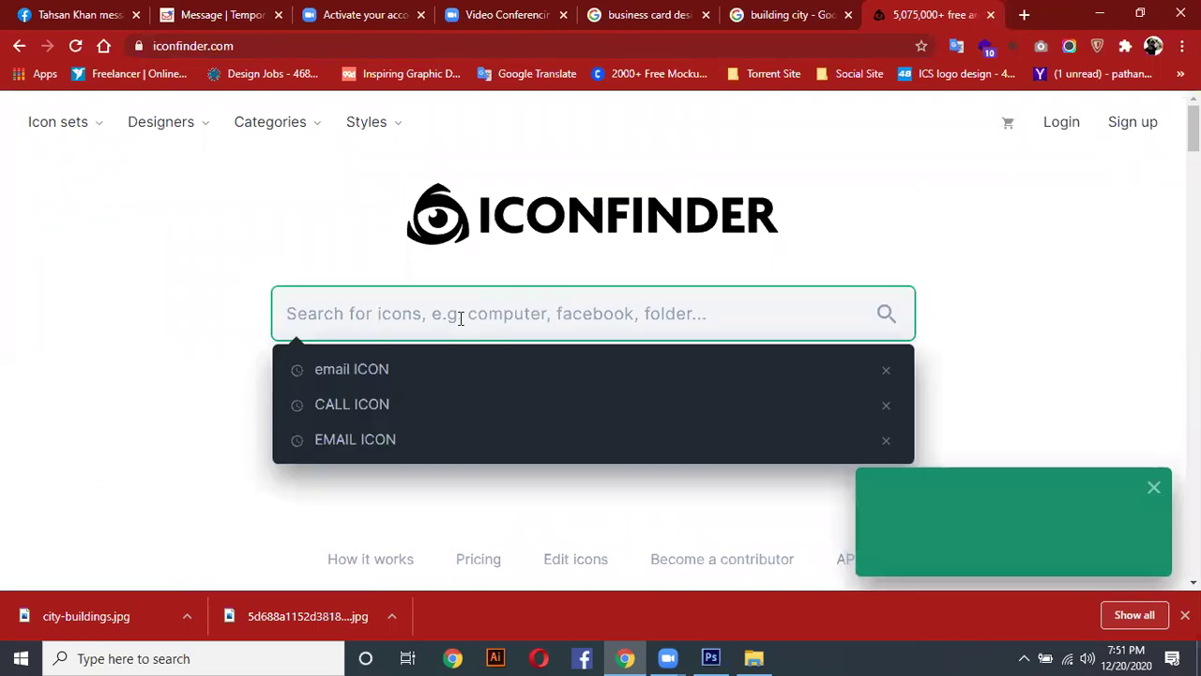
{"action": "left_click", "coordinate": [369, 356]}
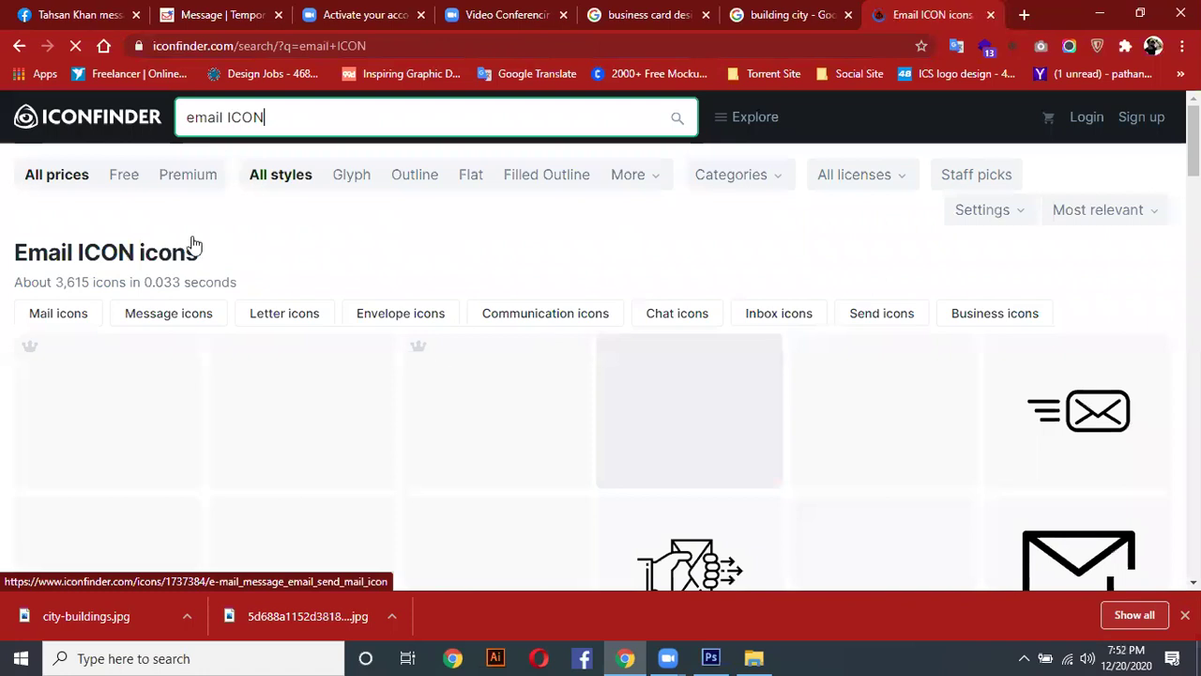
Step: Find the black @ envelope icon in the results and download it as SVG
{"action": "scroll", "coordinate": [192, 246], "scroll_direction": "down", "scroll_amount": 3}
{"action": "scroll", "coordinate": [226, 119], "scroll_direction": "up", "scroll_amount": 3}
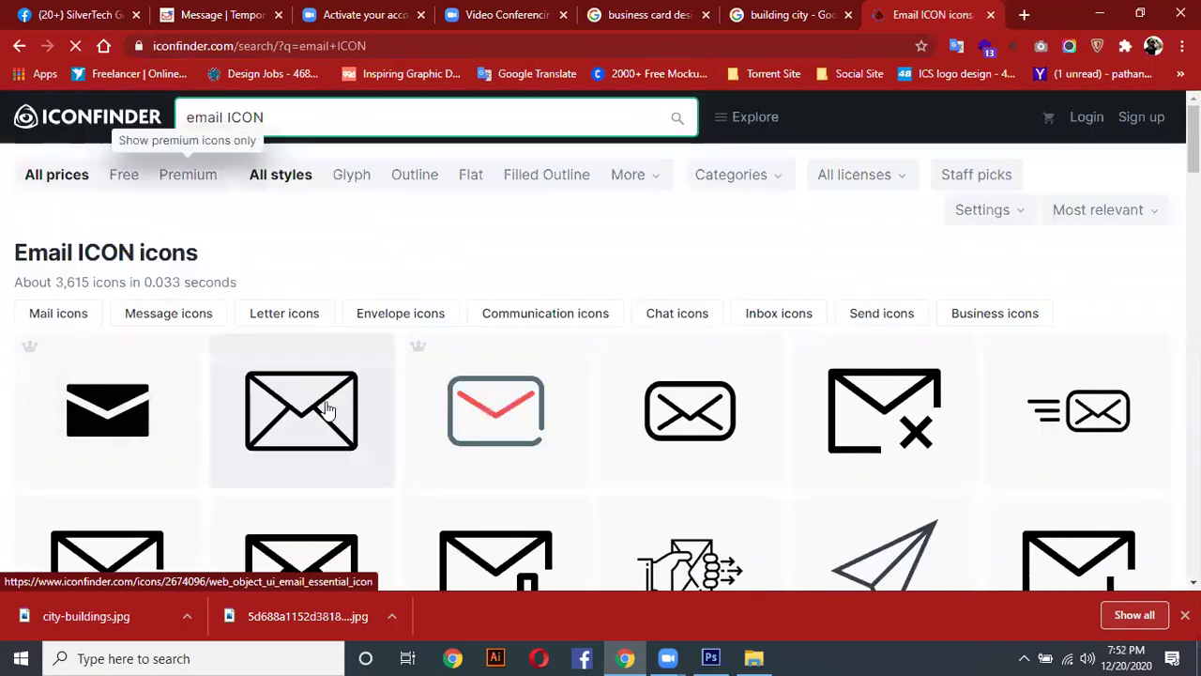
{"action": "scroll", "coordinate": [326, 409], "scroll_direction": "down", "scroll_amount": 3}
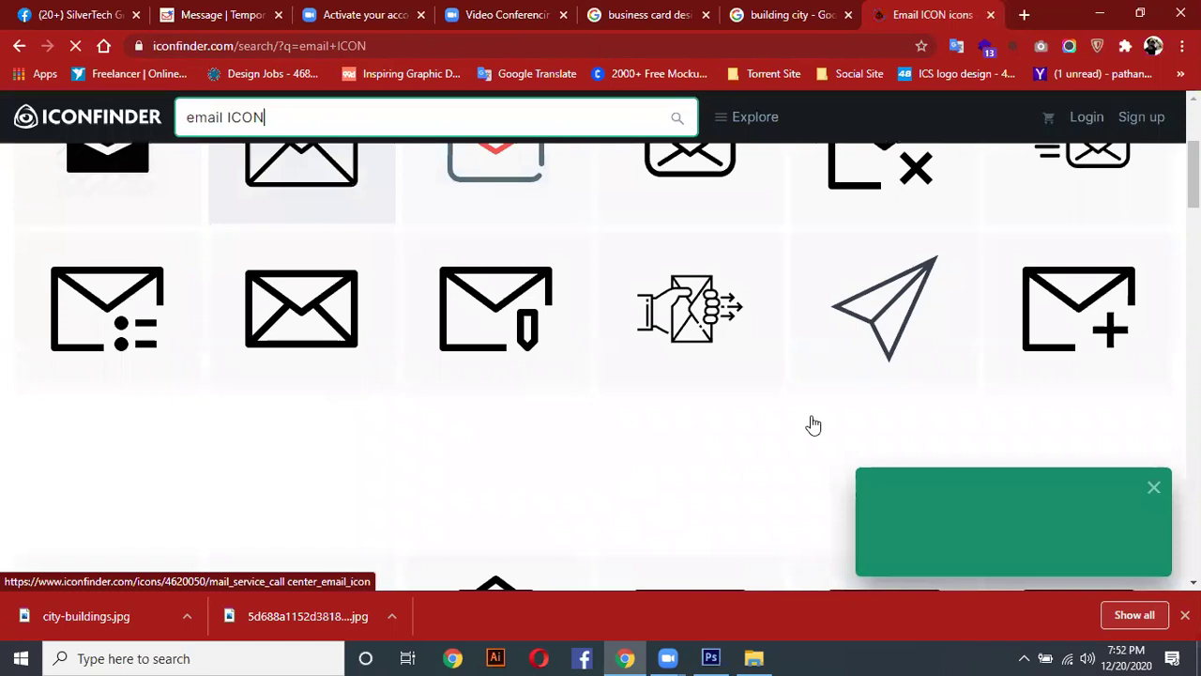
{"action": "scroll", "coordinate": [797, 409], "scroll_direction": "down", "scroll_amount": 3}
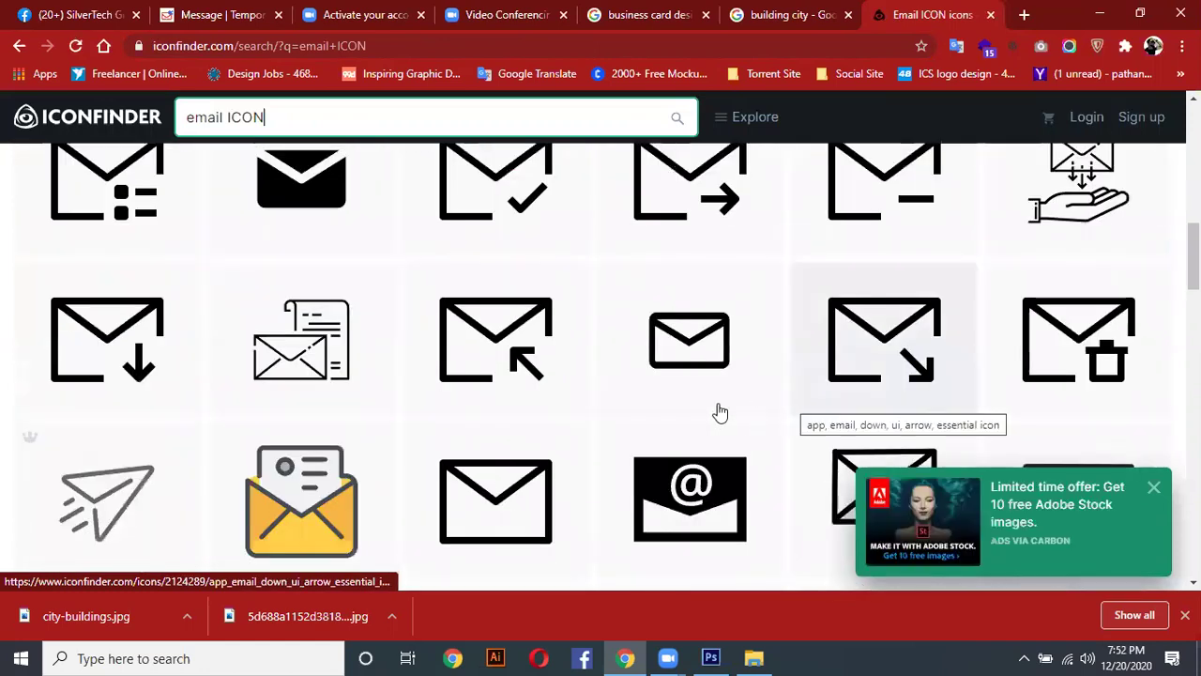
{"action": "scroll", "coordinate": [719, 413], "scroll_direction": "down", "scroll_amount": 3}
{"action": "mouse_move", "coordinate": [690, 399]}
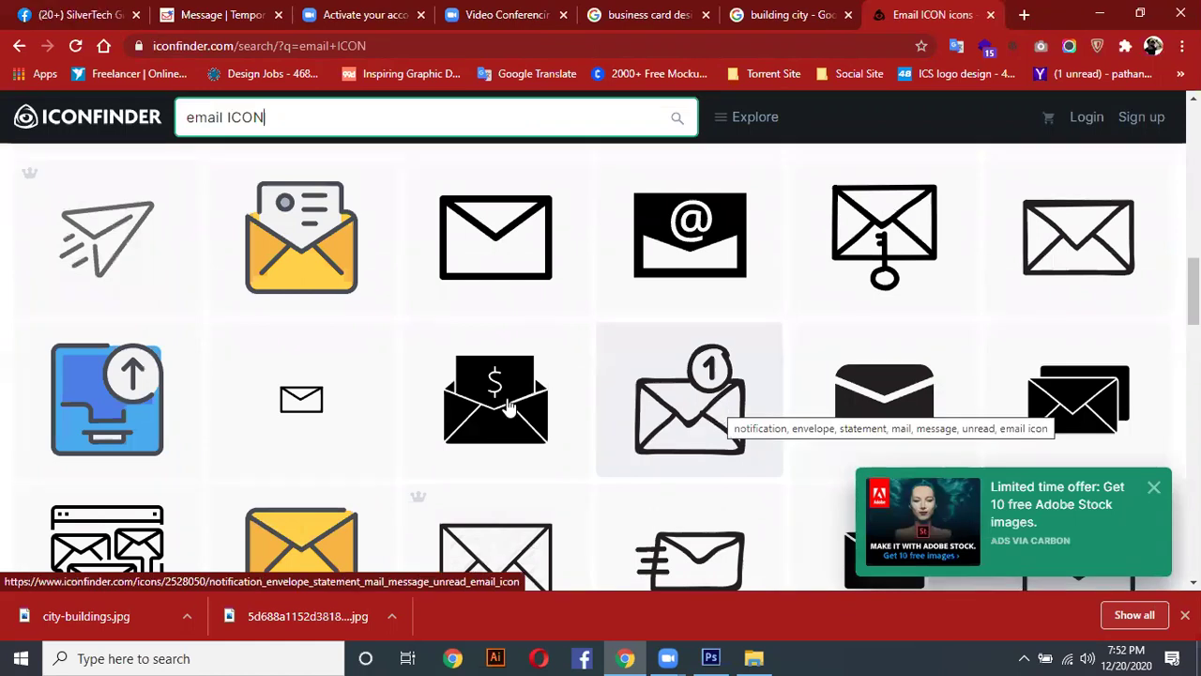
{"action": "scroll", "coordinate": [507, 405], "scroll_direction": "down", "scroll_amount": 3}
{"action": "scroll", "coordinate": [507, 406], "scroll_direction": "down", "scroll_amount": 2}
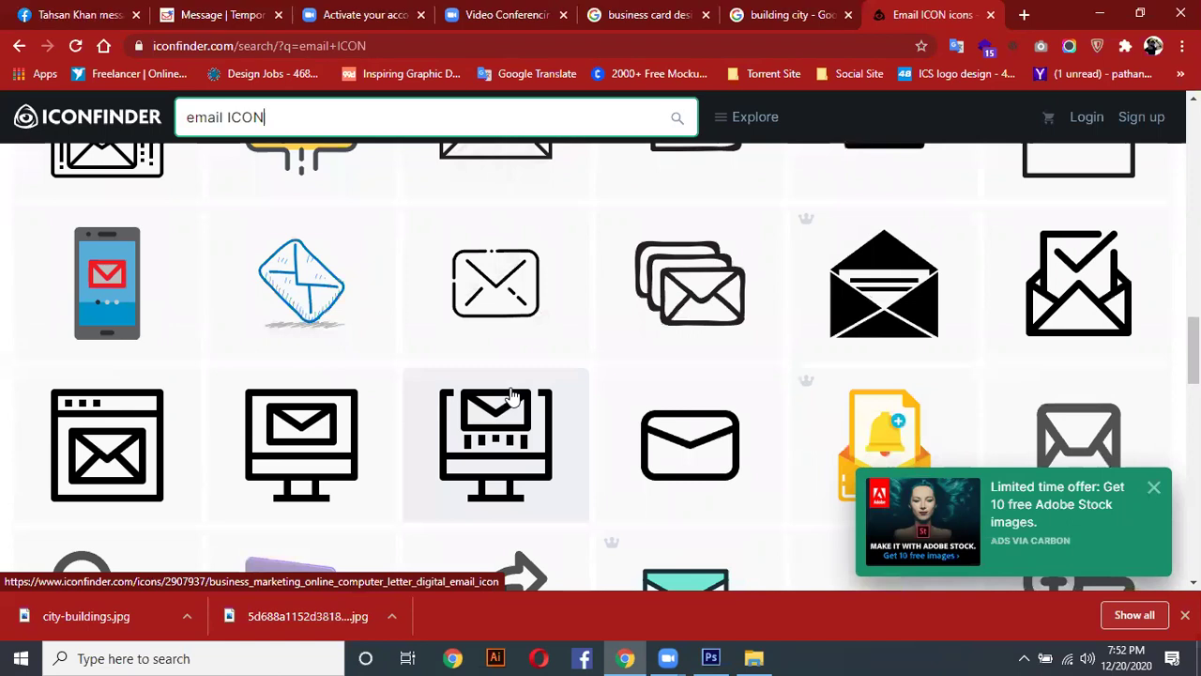
{"action": "scroll", "coordinate": [514, 396], "scroll_direction": "down", "scroll_amount": 3}
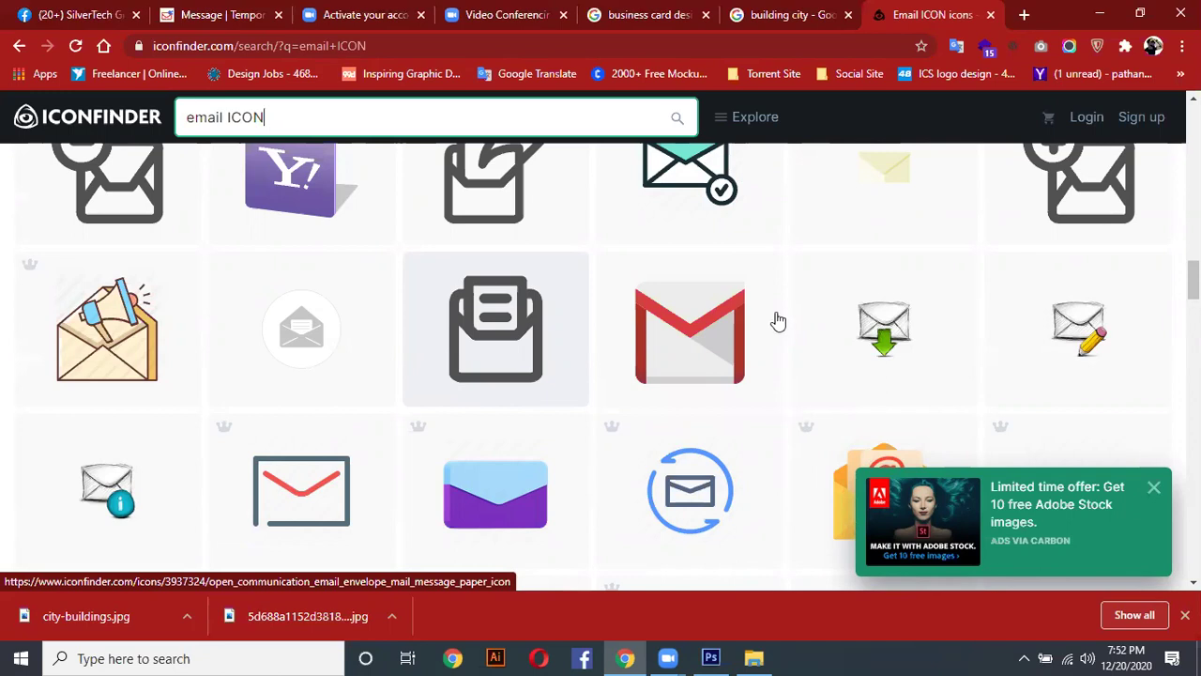
{"action": "scroll", "coordinate": [777, 323], "scroll_direction": "down", "scroll_amount": 2}
{"action": "scroll", "coordinate": [553, 396], "scroll_direction": "down", "scroll_amount": 3}
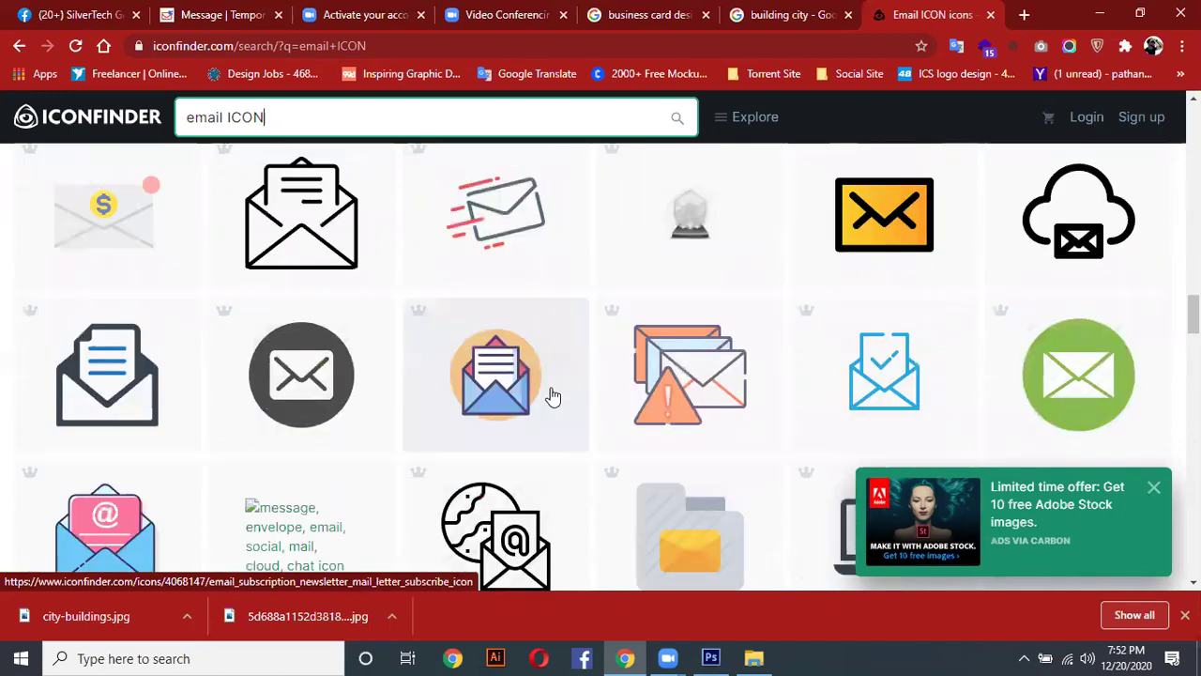
{"action": "scroll", "coordinate": [714, 357], "scroll_direction": "up", "scroll_amount": 1}
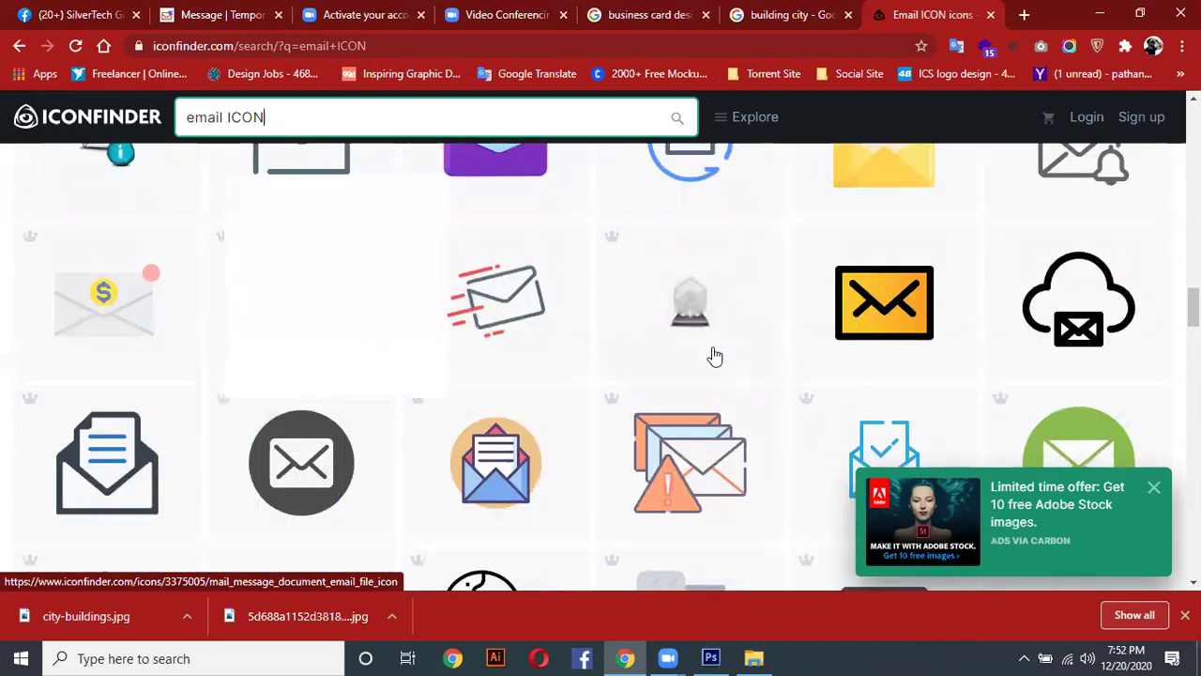
{"action": "scroll", "coordinate": [714, 357], "scroll_direction": "down", "scroll_amount": 5}
{"action": "scroll", "coordinate": [715, 356], "scroll_direction": "up", "scroll_amount": 3}
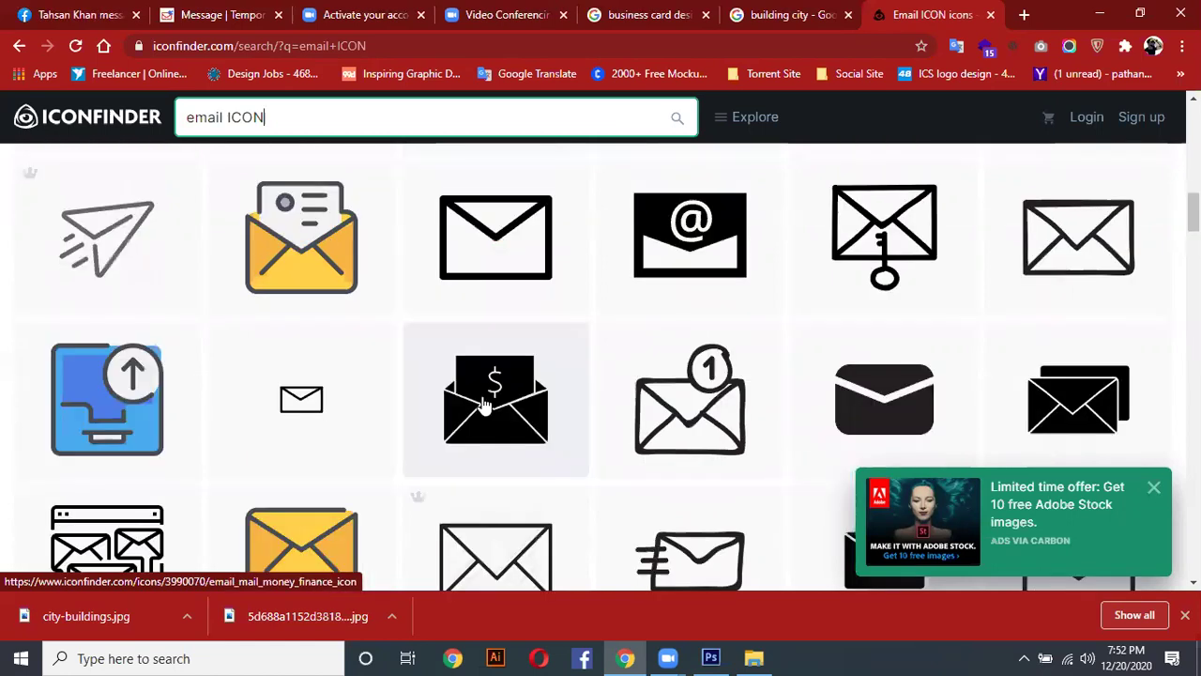
{"action": "left_click", "coordinate": [710, 244]}
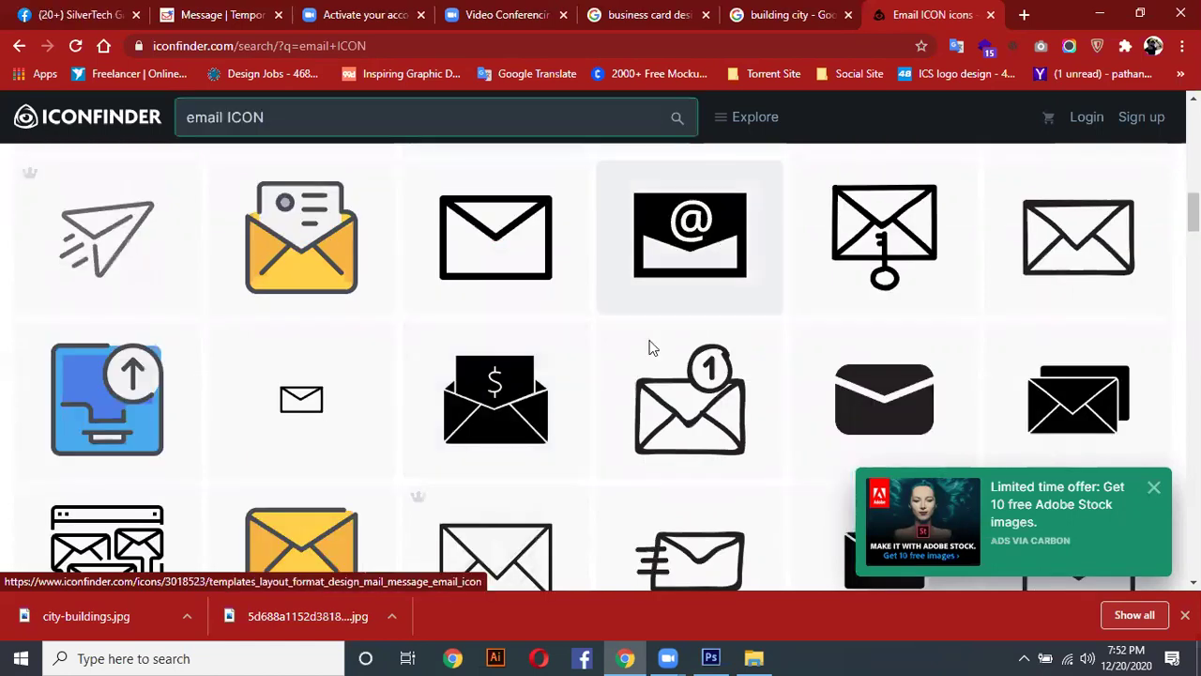
{"action": "scroll", "coordinate": [630, 408], "scroll_direction": "down", "scroll_amount": 1}
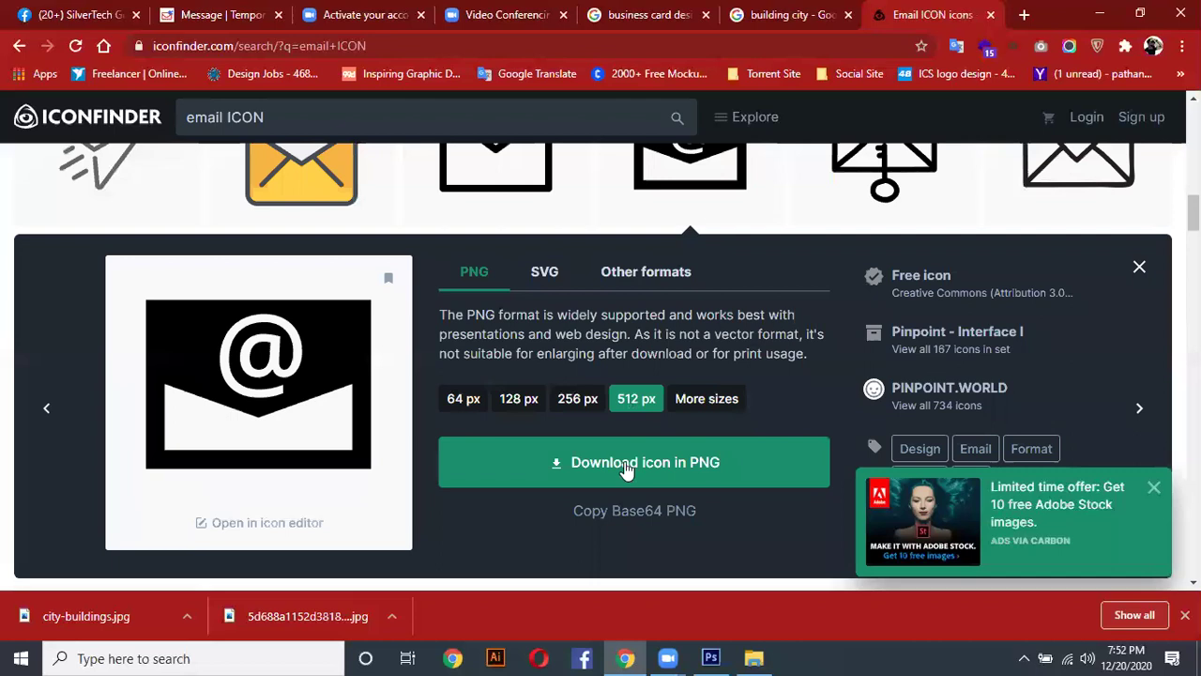
{"action": "left_click", "coordinate": [544, 275]}
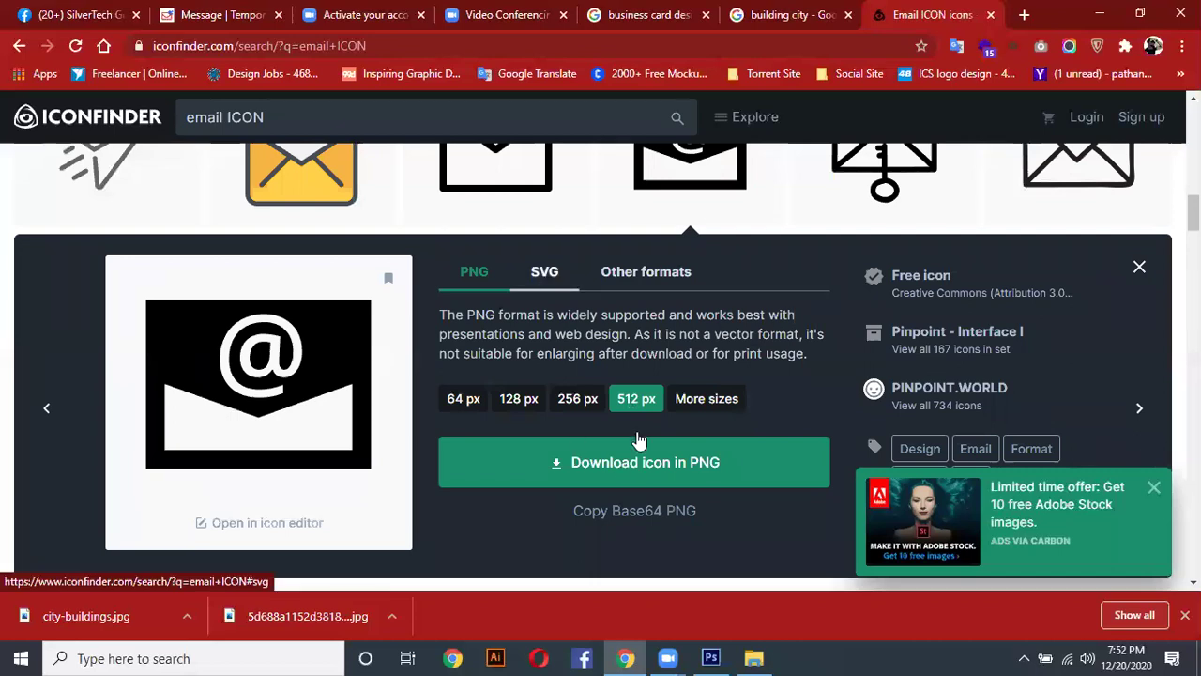
{"action": "left_click", "coordinate": [614, 454]}
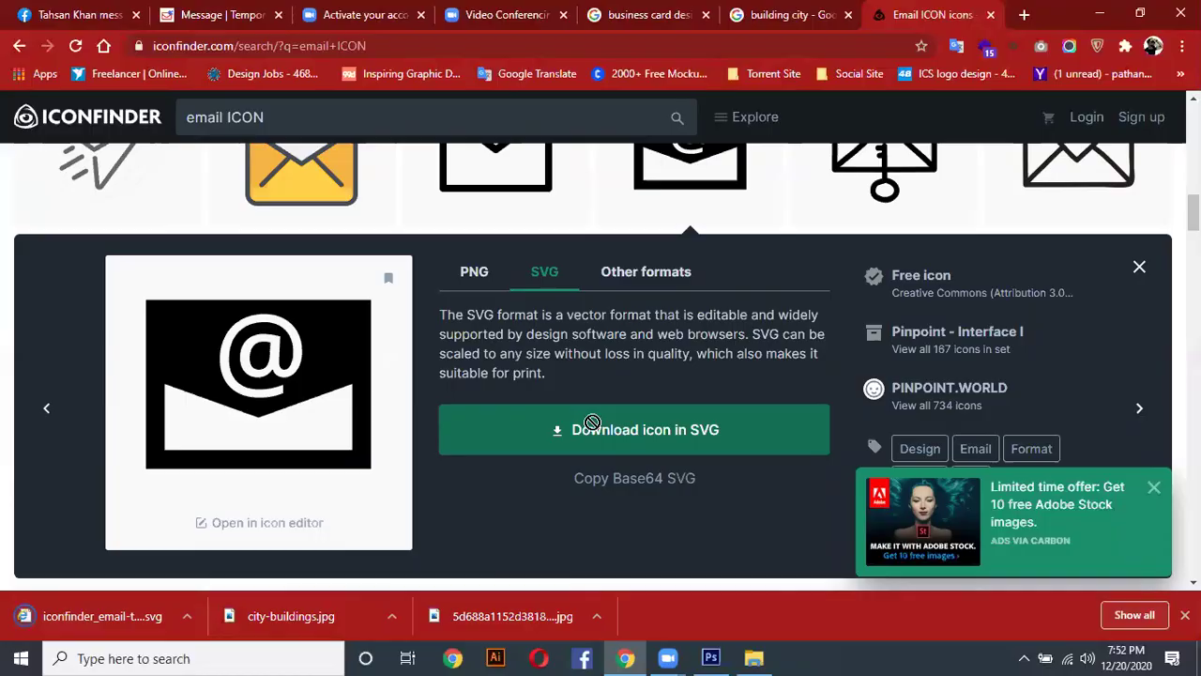
{"action": "key", "text": "alt+Tab"}
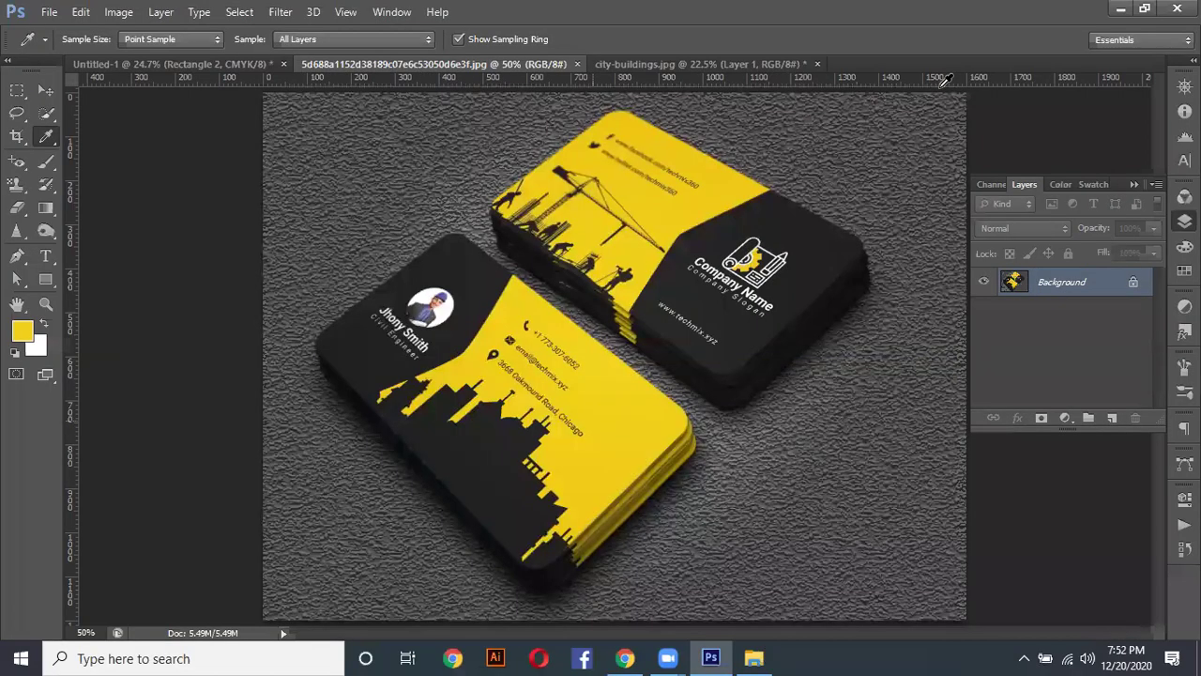
Step: Bring up Photoshop's Open dialog, then close it without opening a file
{"action": "left_click", "coordinate": [55, 14]}
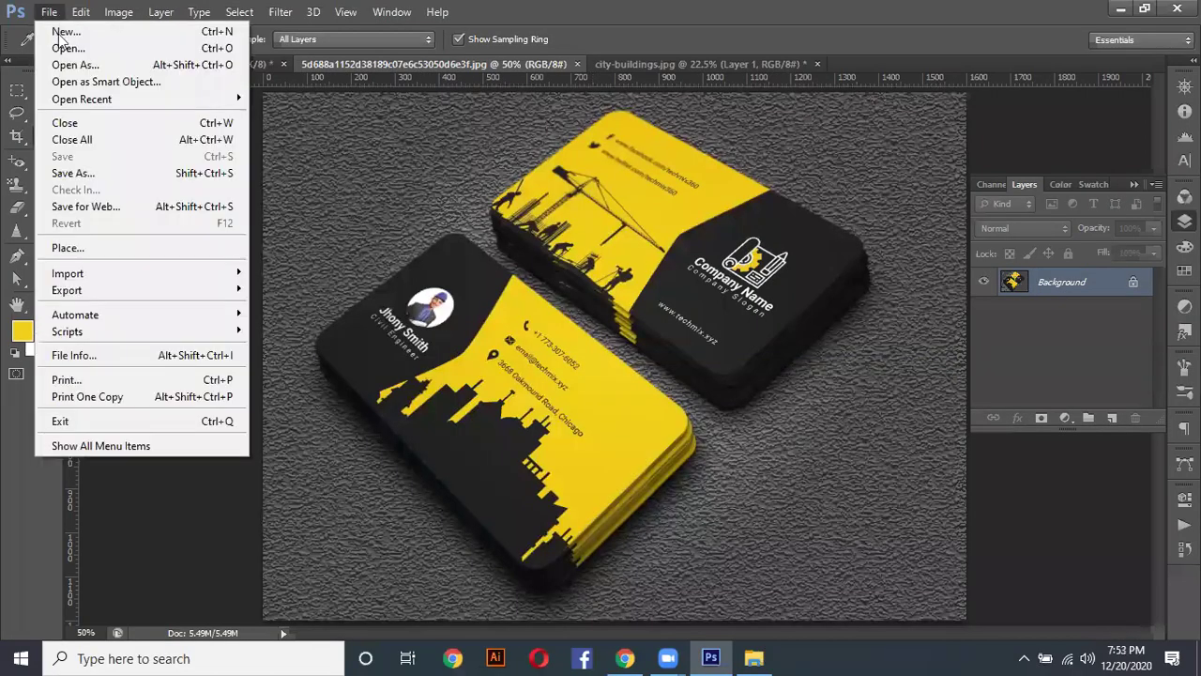
{"action": "left_click", "coordinate": [61, 46]}
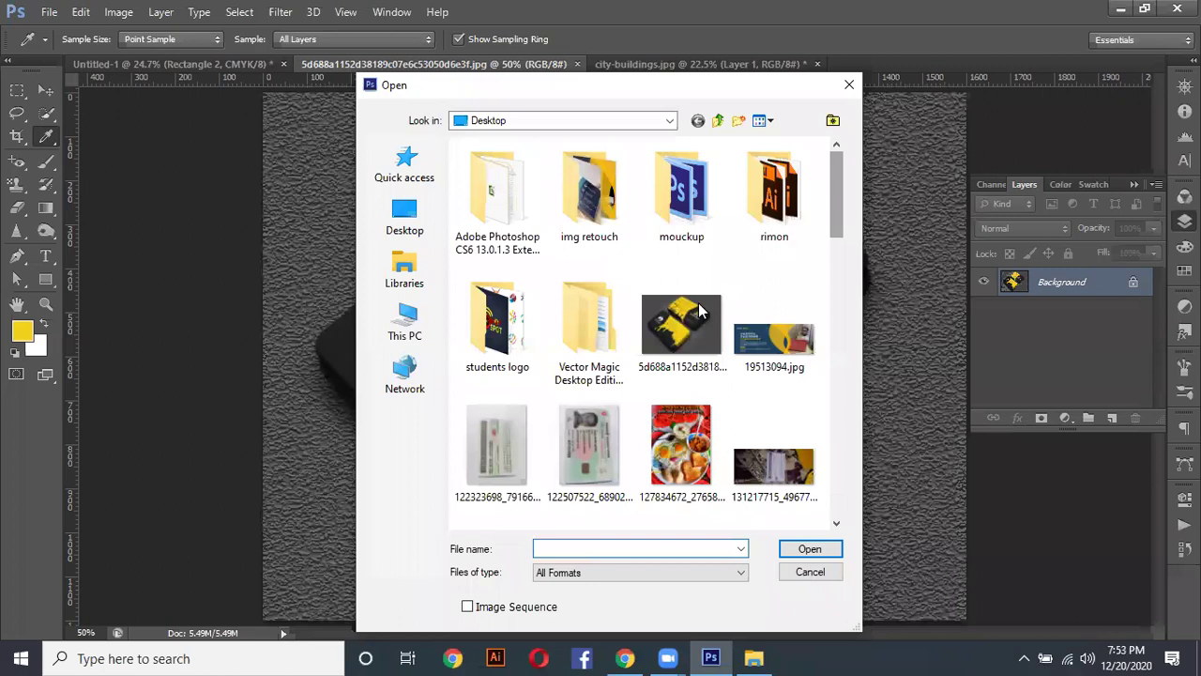
{"action": "scroll", "coordinate": [731, 548], "scroll_direction": "down", "scroll_amount": 5}
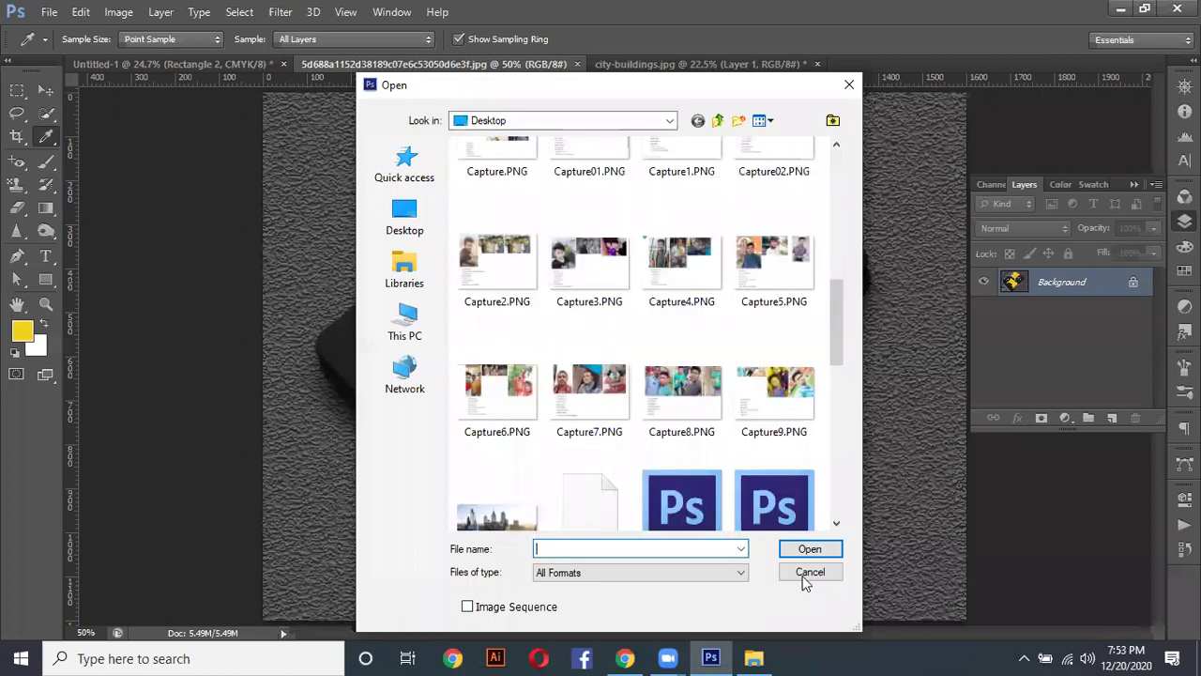
{"action": "scroll", "coordinate": [638, 483], "scroll_direction": "down", "scroll_amount": 3}
{"action": "key", "text": "Escape"}
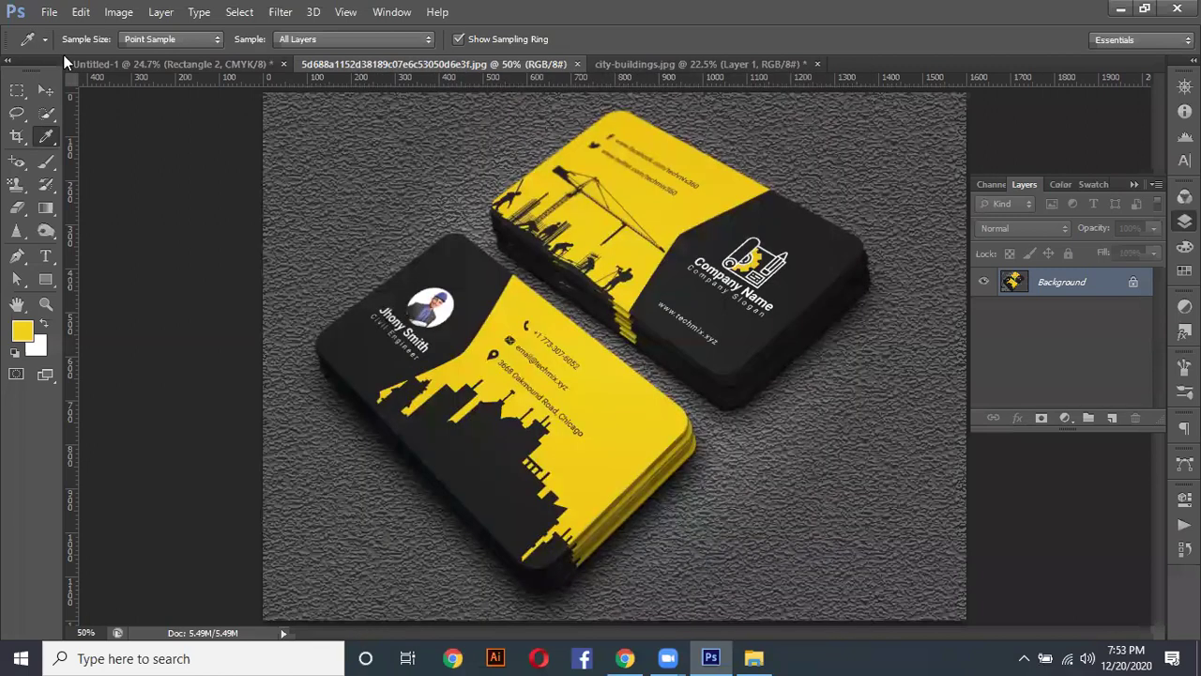
Step: Reopen the Open dialog with Ctrl+O and browse to the Desktop folder
{"action": "key", "text": "alt+f"}
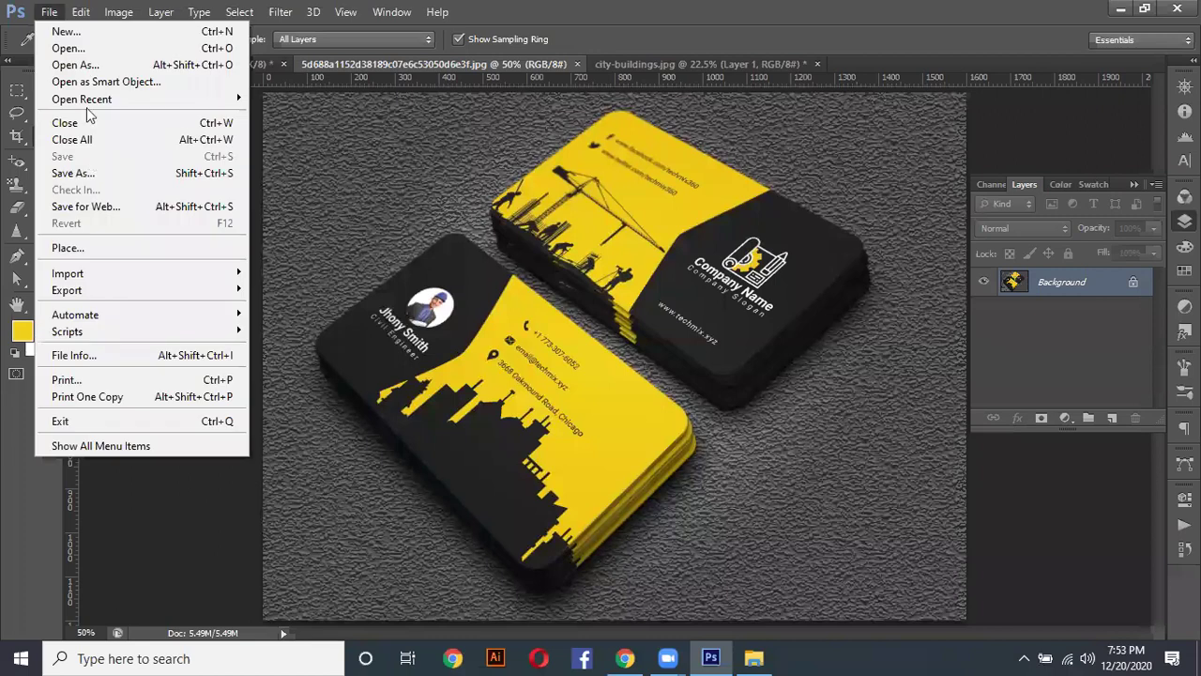
{"action": "key", "text": "ctrl+o"}
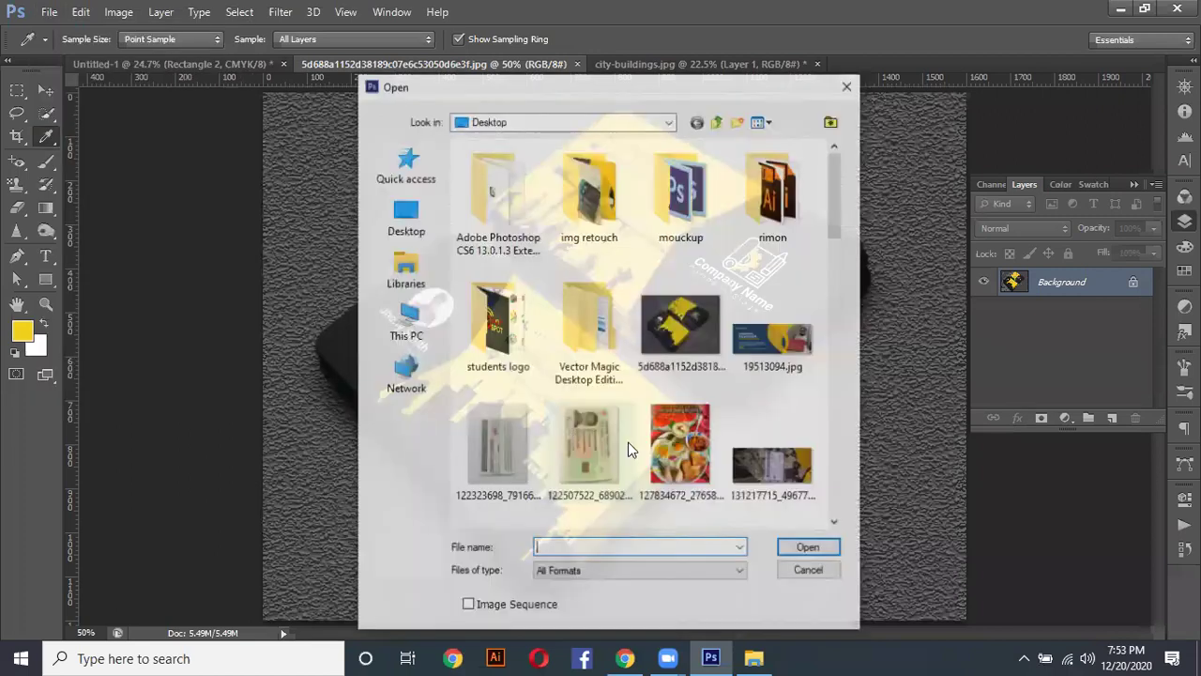
{"action": "scroll", "coordinate": [642, 420], "scroll_direction": "down", "scroll_amount": 5}
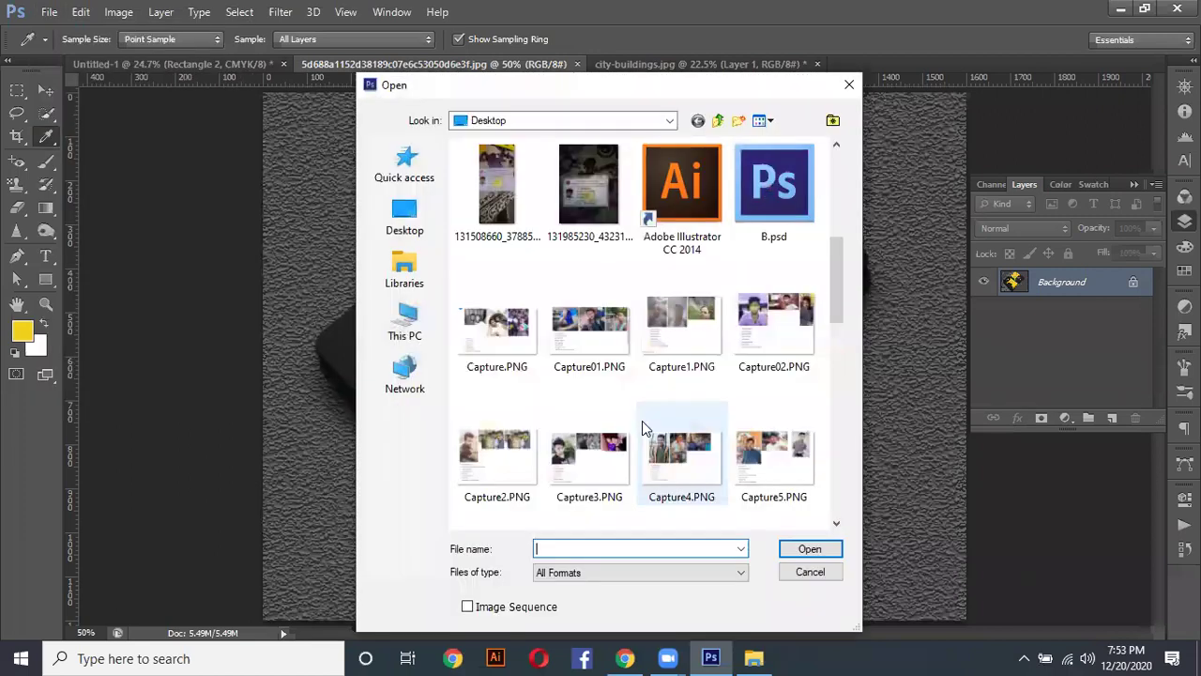
{"action": "scroll", "coordinate": [642, 420], "scroll_direction": "down", "scroll_amount": 3}
{"action": "scroll", "coordinate": [724, 420], "scroll_direction": "down", "scroll_amount": 10}
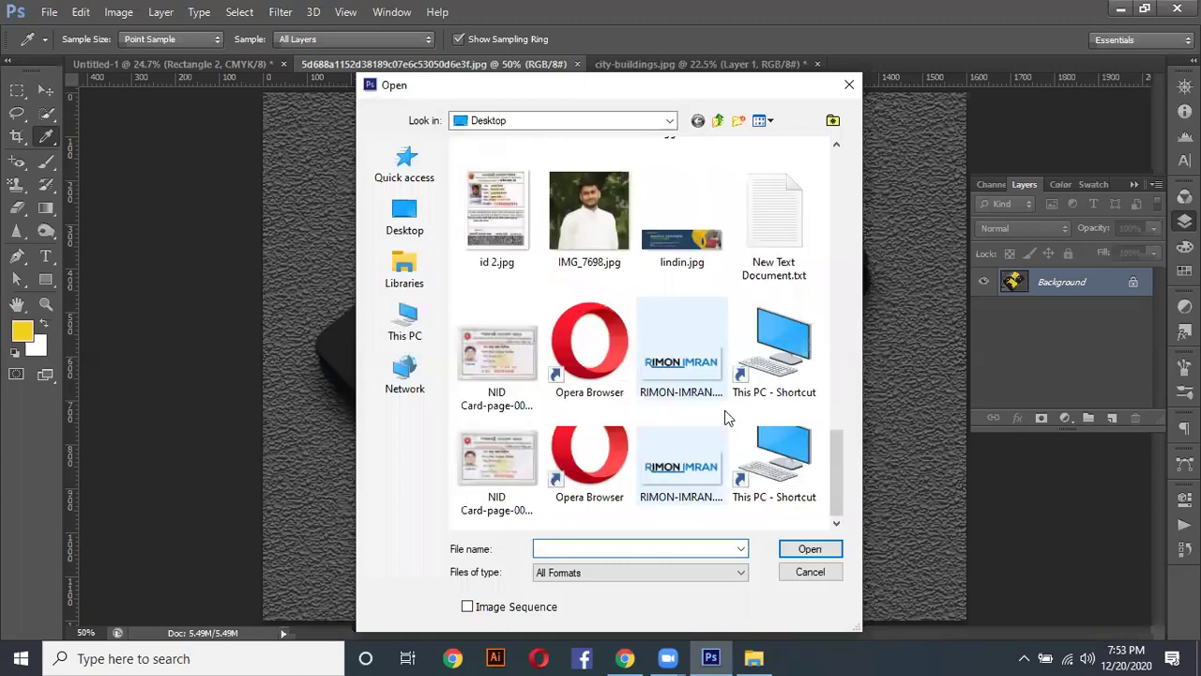
{"action": "scroll", "coordinate": [724, 421], "scroll_direction": "up", "scroll_amount": 10}
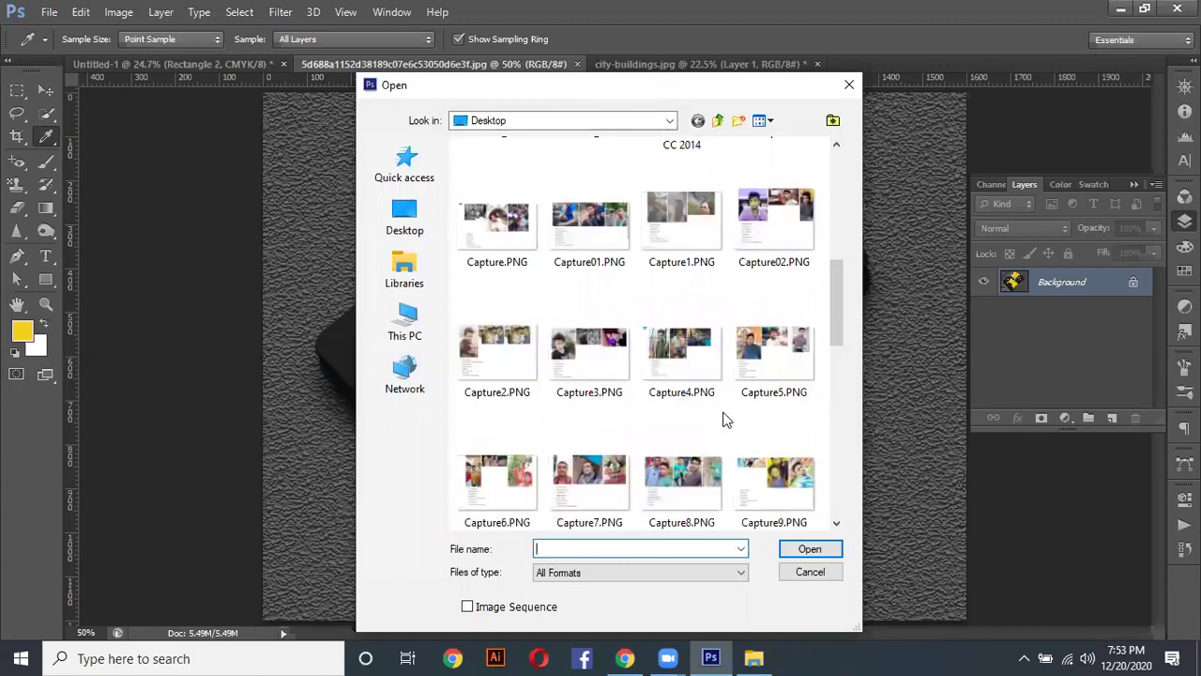
{"action": "scroll", "coordinate": [724, 421], "scroll_direction": "up", "scroll_amount": 5}
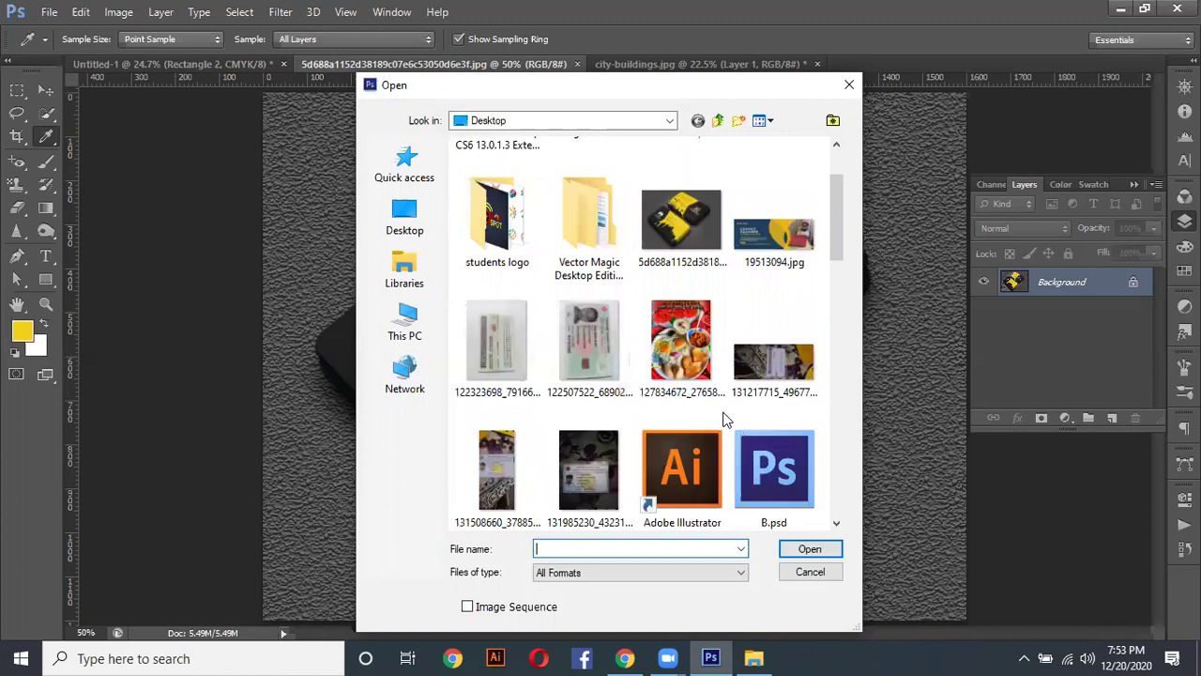
{"action": "scroll", "coordinate": [725, 420], "scroll_direction": "up", "scroll_amount": 1}
{"action": "scroll", "coordinate": [724, 421], "scroll_direction": "down", "scroll_amount": 2}
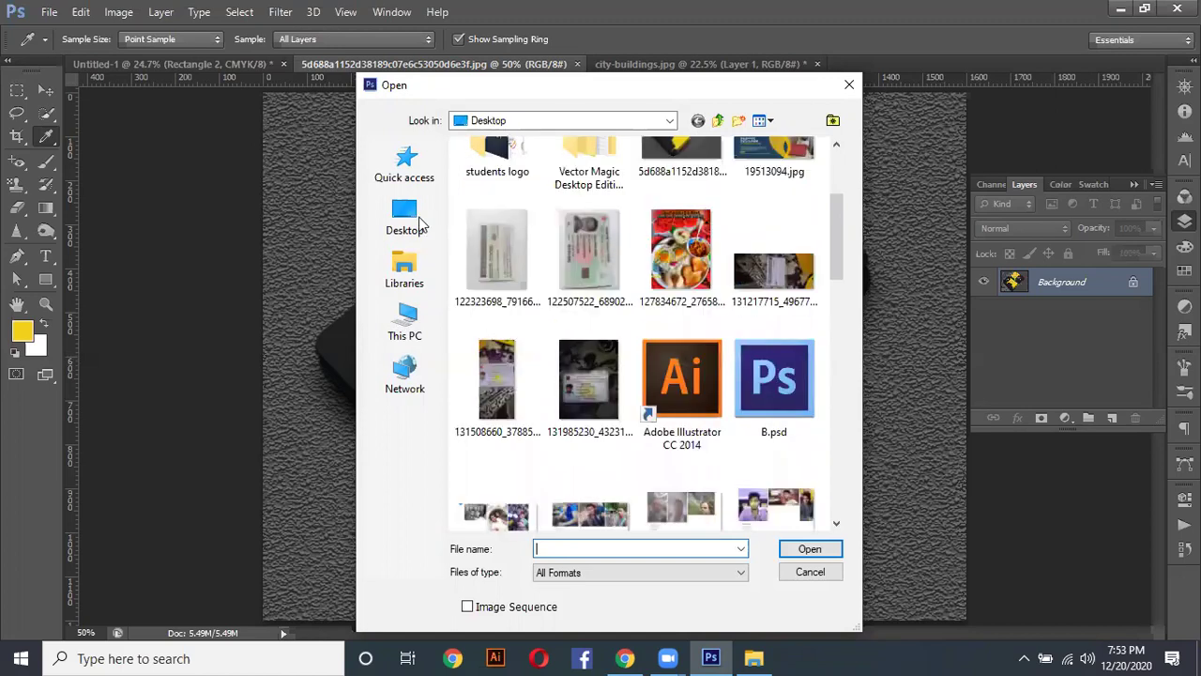
{"action": "left_click", "coordinate": [422, 225]}
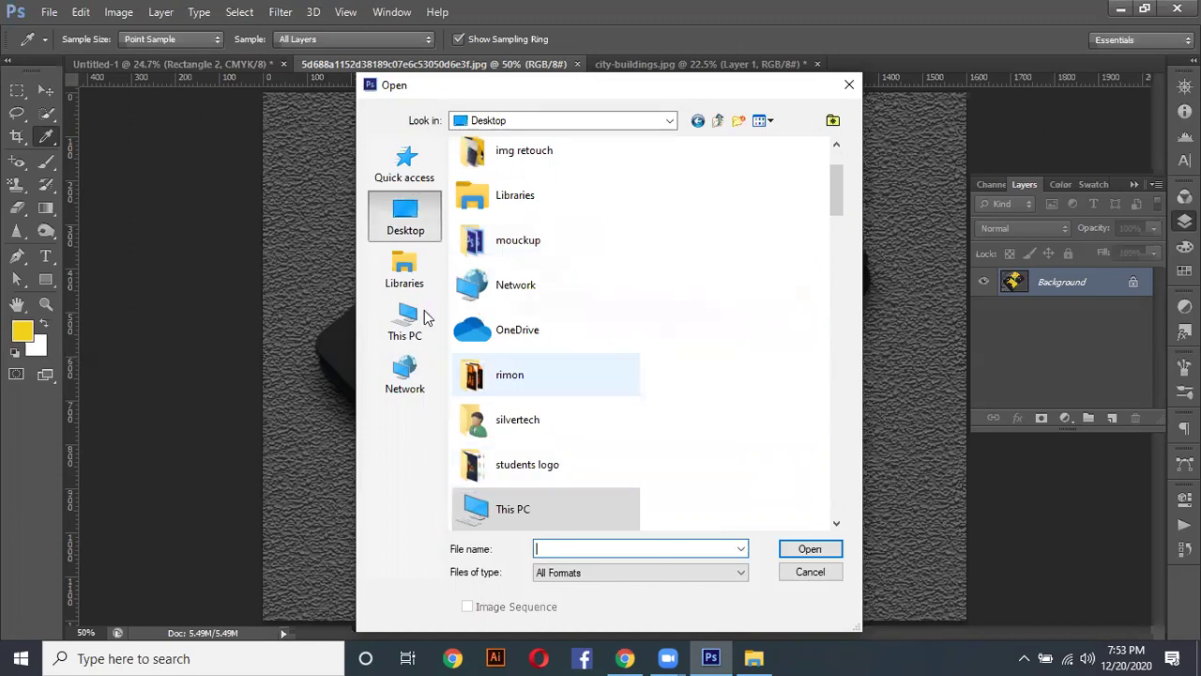
Step: Open the iconfinder SVG from Downloads and dismiss the wrong-document error
{"action": "scroll", "coordinate": [525, 297], "scroll_direction": "up", "scroll_amount": 2}
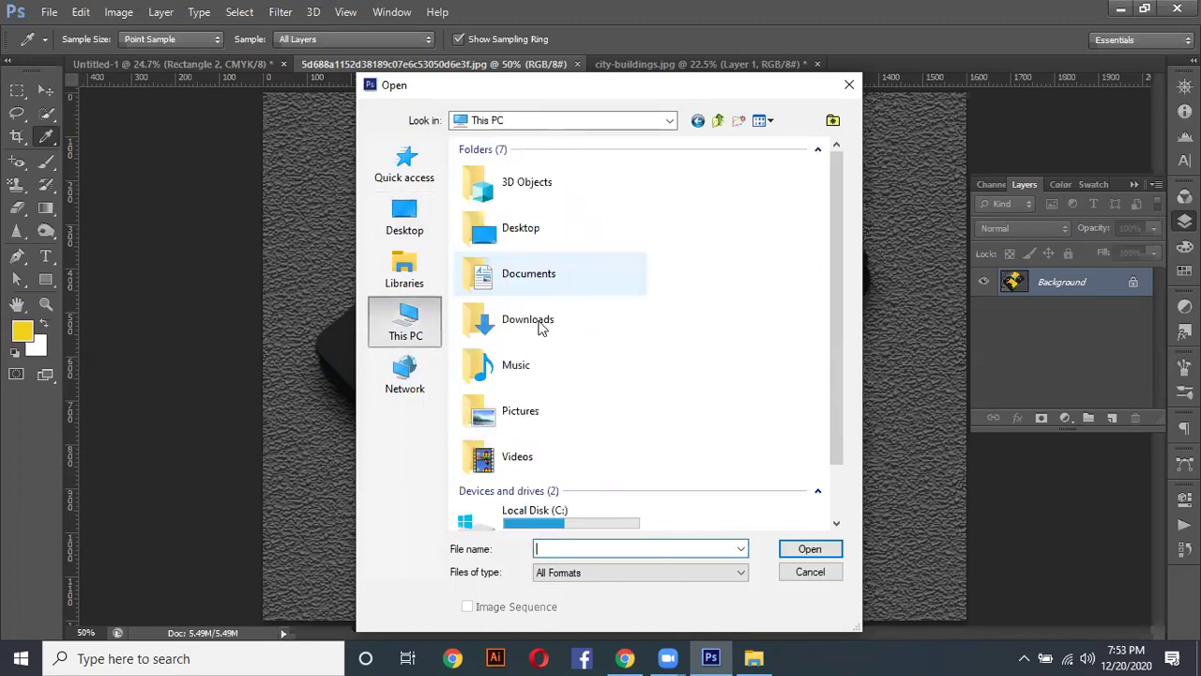
{"action": "double_click", "coordinate": [540, 324]}
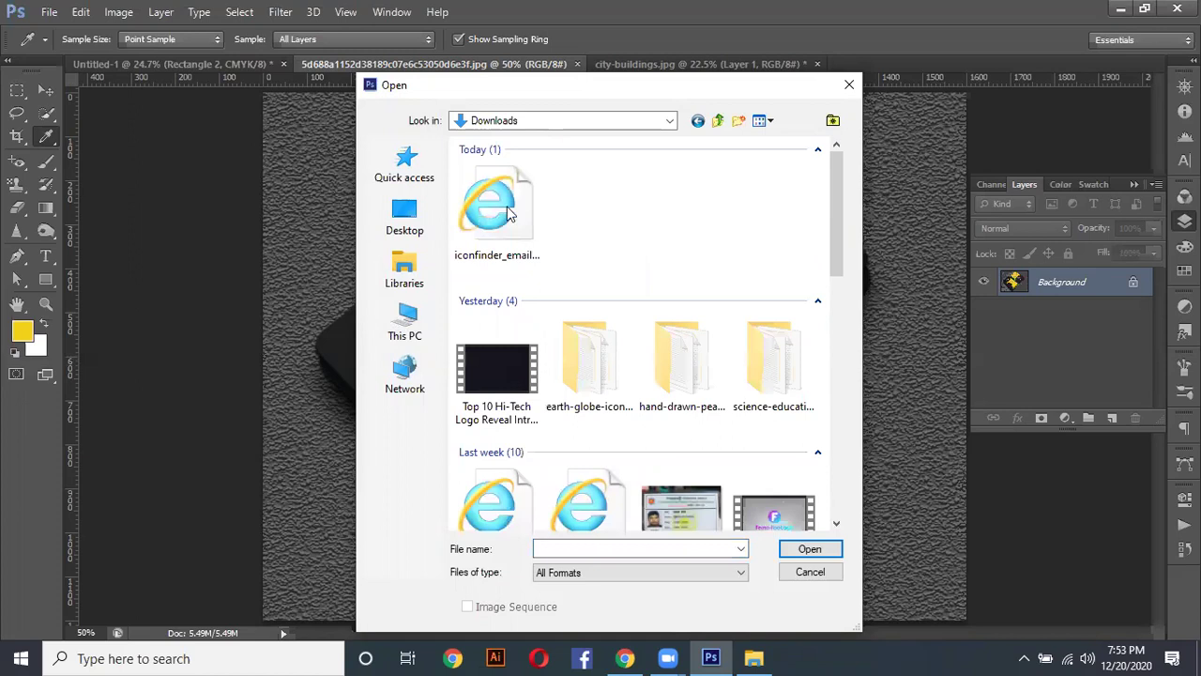
{"action": "key", "text": "Down"}
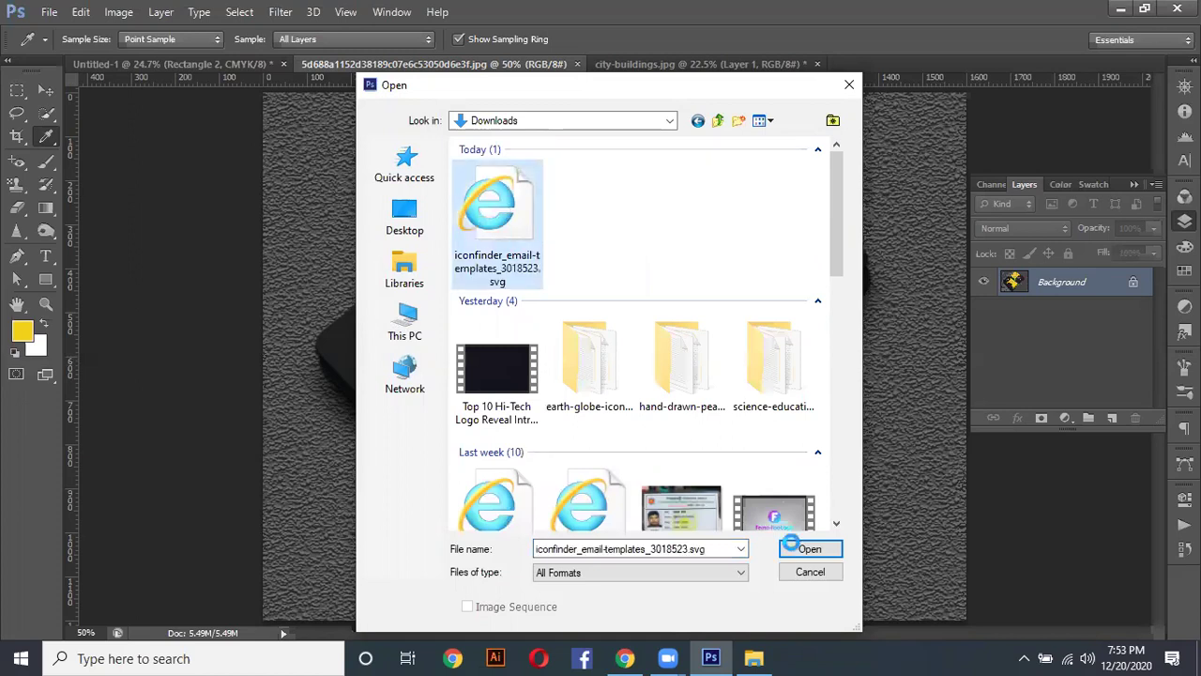
{"action": "key", "text": "Return"}
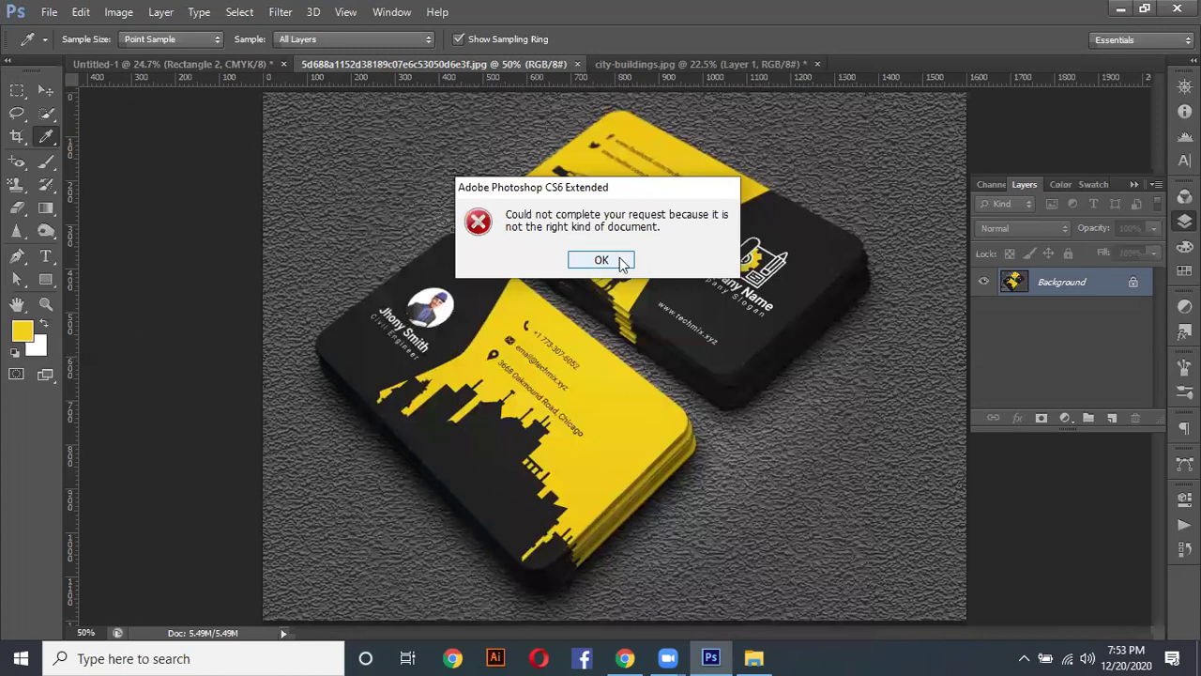
{"action": "key", "text": "Return"}
{"action": "left_click", "coordinate": [630, 656]}
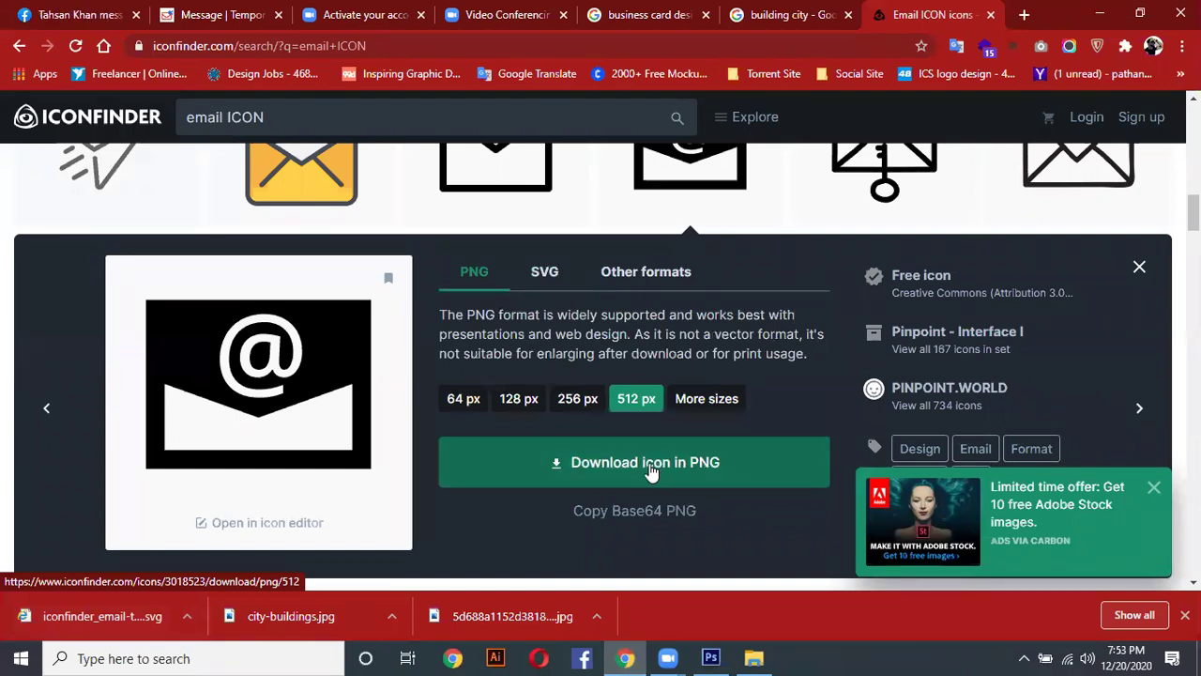
Step: Download the @ envelope icon as a 512 px PNG
{"action": "left_click", "coordinate": [652, 472]}
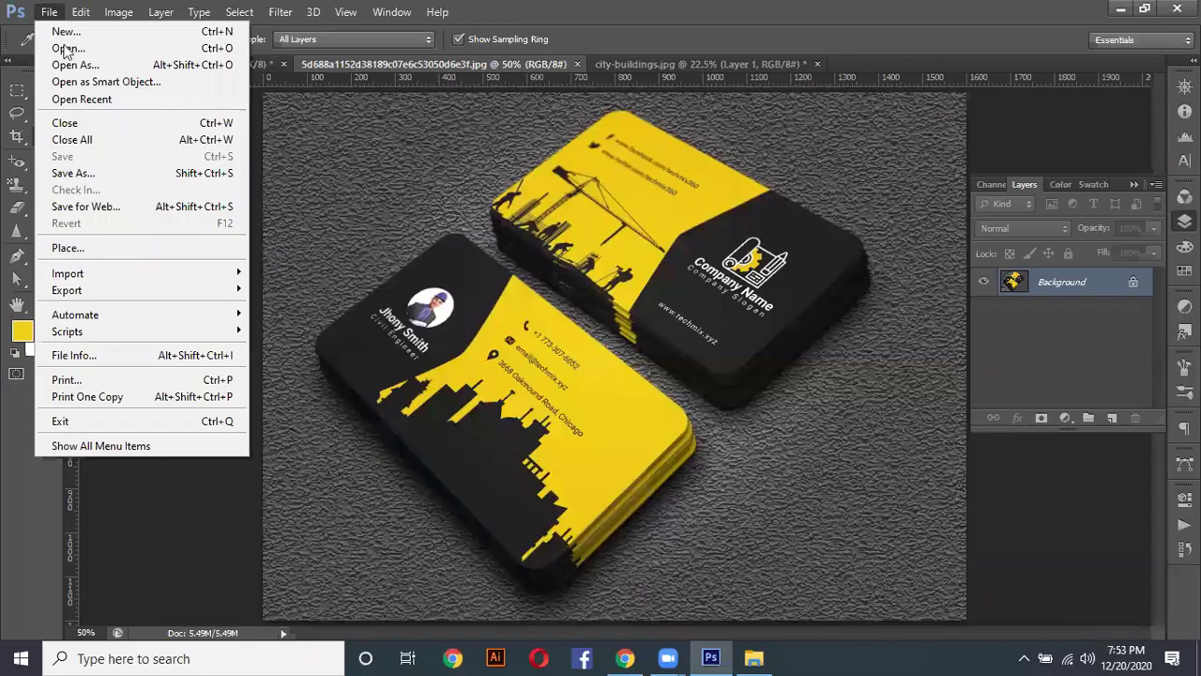
Step: Open the @ envelope PNG and drag it into the Untitled-1 card as Layer 2
{"action": "key", "text": "Escape"}
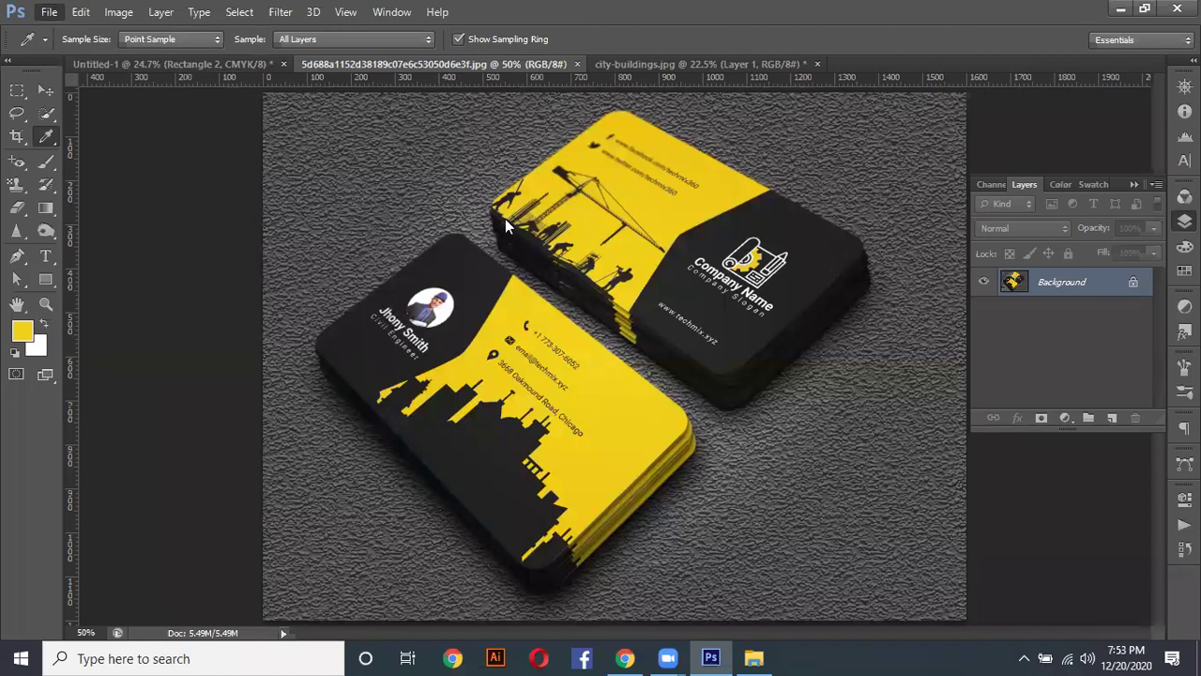
{"action": "key", "text": "ctrl+o"}
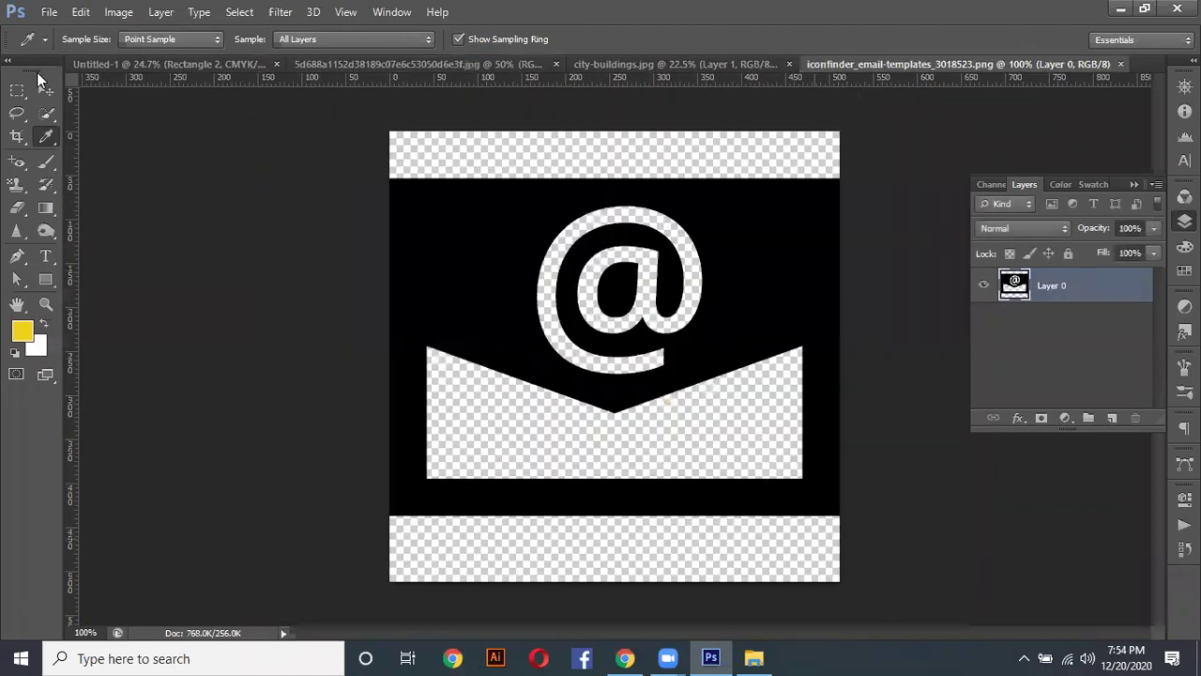
{"action": "left_click", "coordinate": [46, 90]}
{"action": "mouse_move", "coordinate": [616, 349]}
{"action": "left_mouse_down"}
{"action": "mouse_move", "coordinate": [236, 64]}
{"action": "mouse_move", "coordinate": [627, 341]}
{"action": "left_mouse_up"}
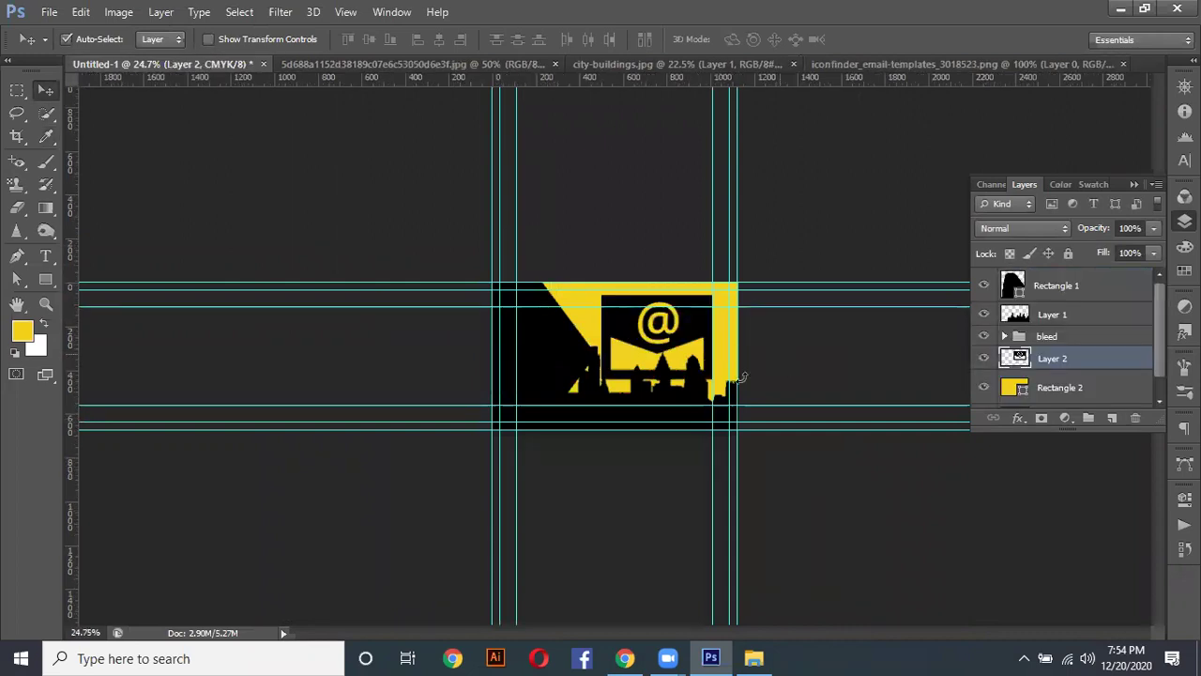
{"action": "key", "text": "ctrl+t"}
Step: Shrink the @ envelope icon to about 39%, then zoom in and move it down
{"action": "left_click_drag", "start_coordinate": [712, 379], "coordinate": [644, 327]}
{"action": "key", "text": "ctrl+plus"}
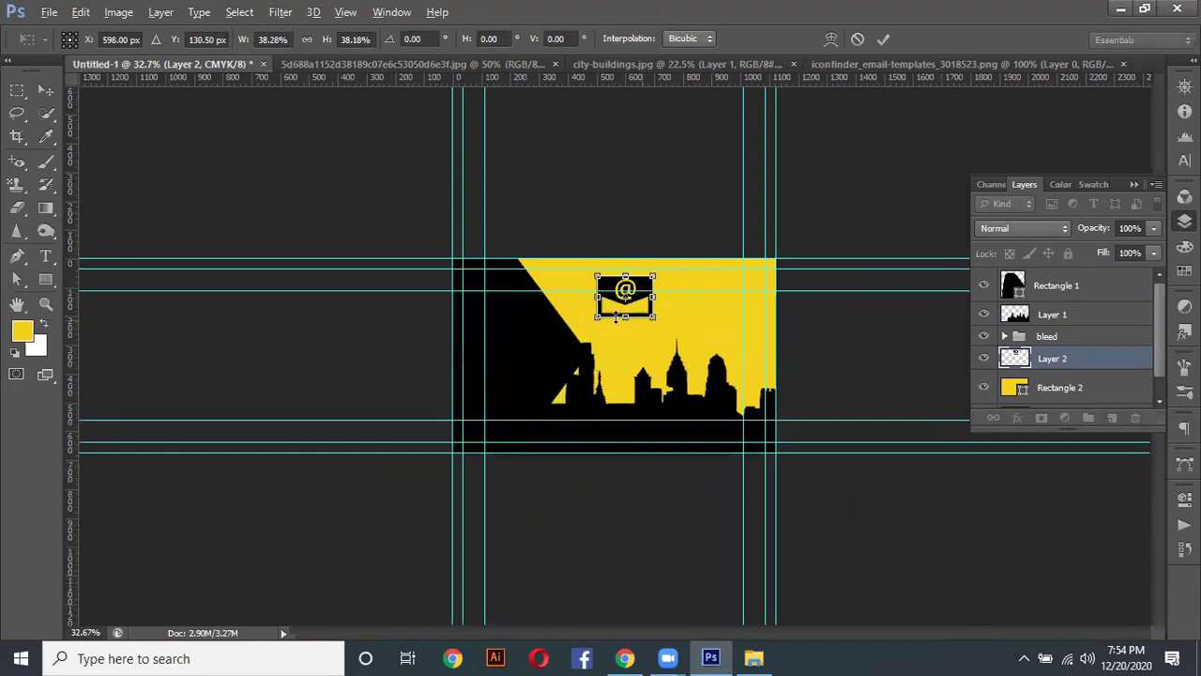
{"action": "key", "text": "ctrl+plus"}
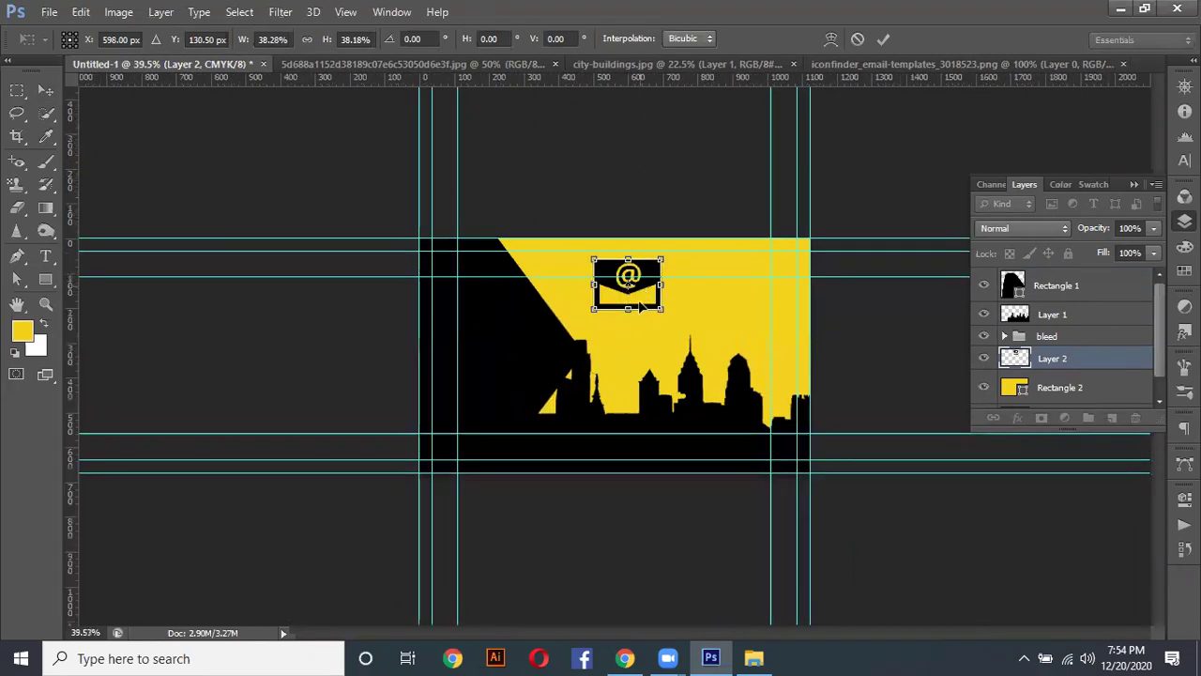
{"action": "left_click_drag", "start_coordinate": [644, 293], "coordinate": [647, 308]}
{"action": "scroll", "coordinate": [645, 309], "scroll_direction": "up", "scroll_amount": 3}
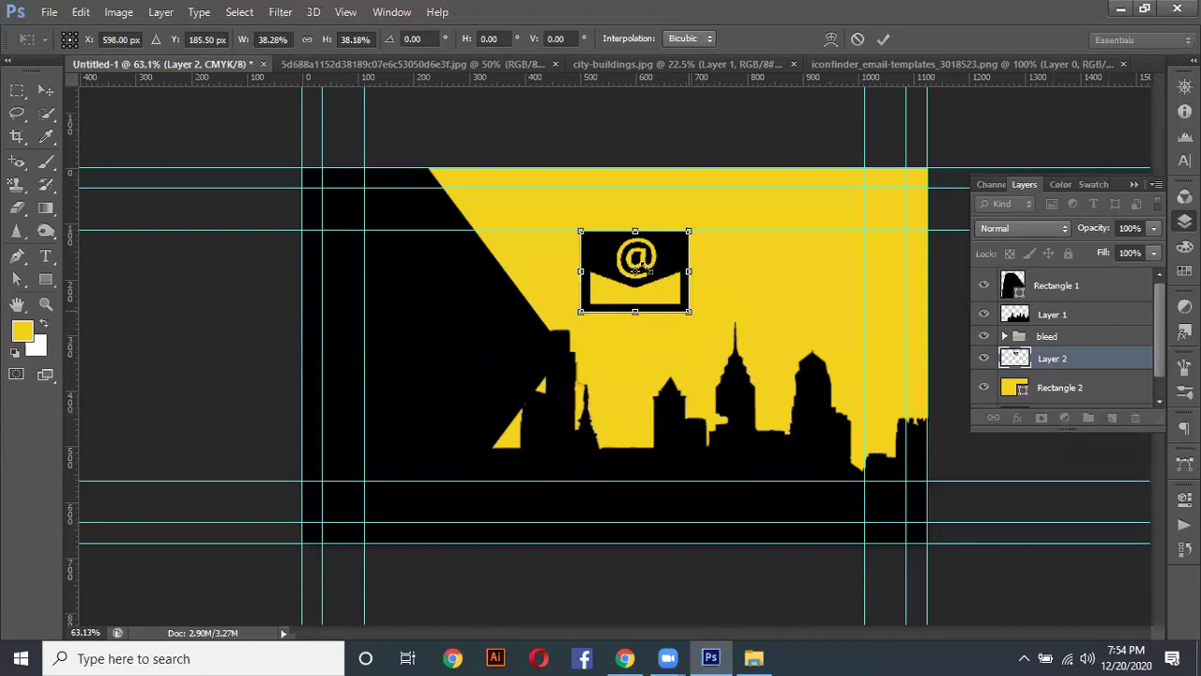
Step: Resize the envelope icon to 115 × 86 px, then go to the browser's icon results
{"action": "left_click_drag", "start_coordinate": [690, 313], "coordinate": [641, 276]}
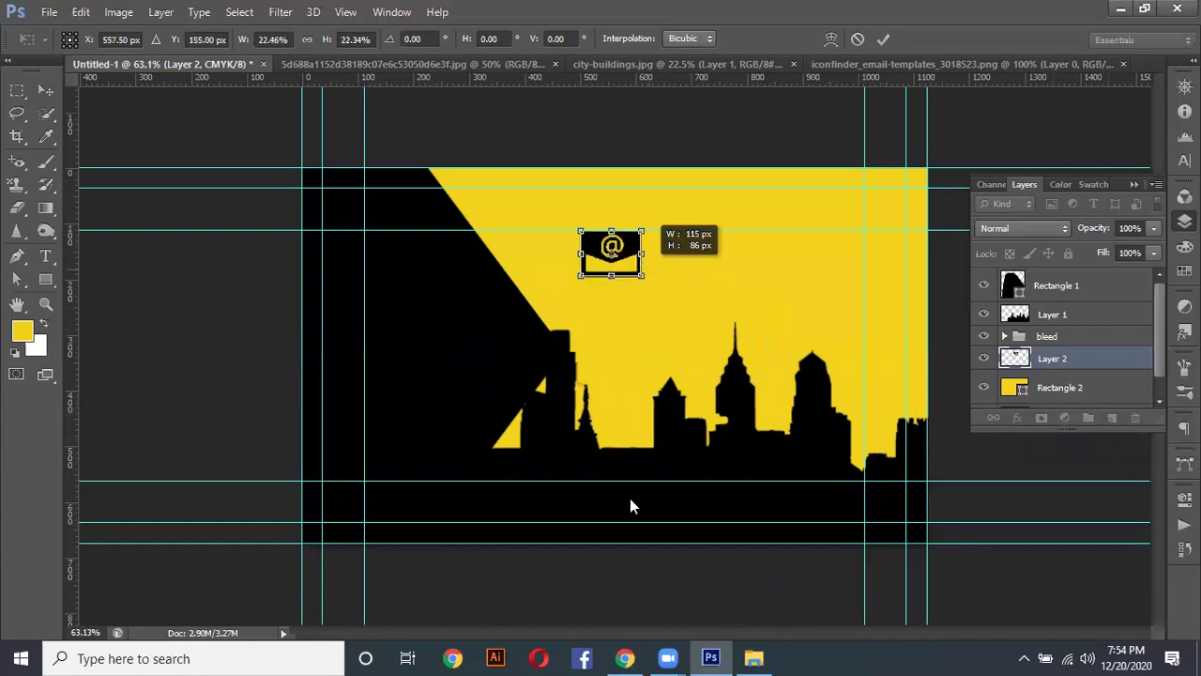
{"action": "key", "text": "alt+Tab"}
{"action": "scroll", "coordinate": [663, 399], "scroll_direction": "up", "scroll_amount": 5}
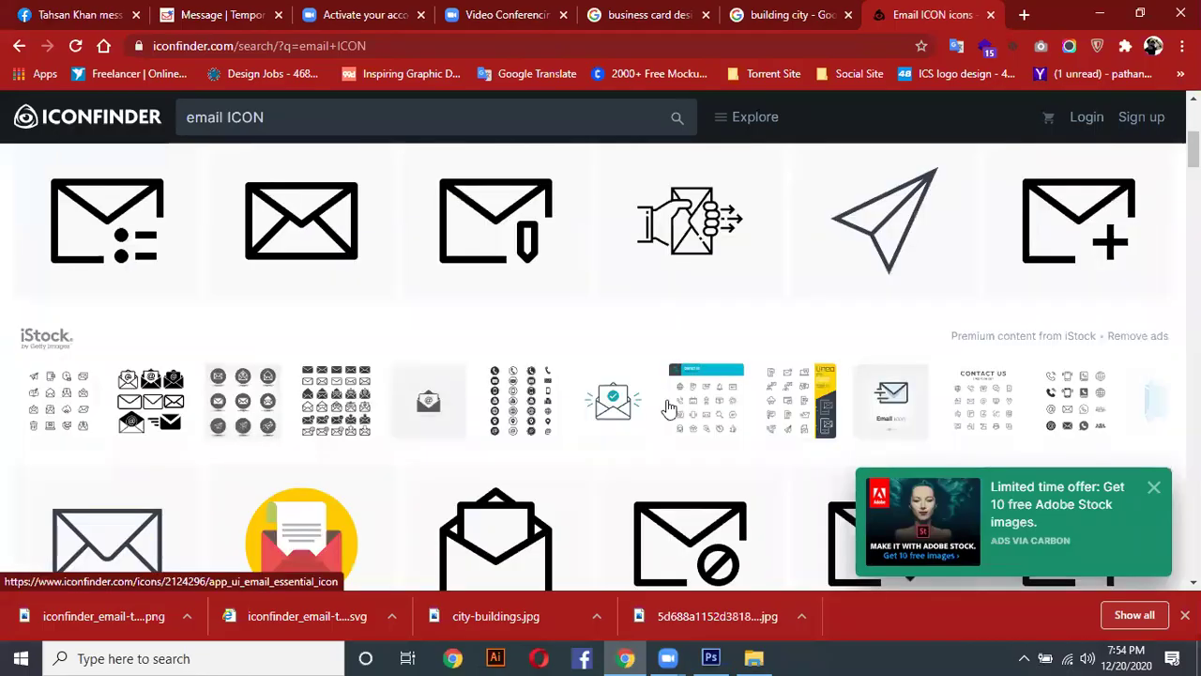
{"action": "scroll", "coordinate": [427, 358], "scroll_direction": "up", "scroll_amount": 4}
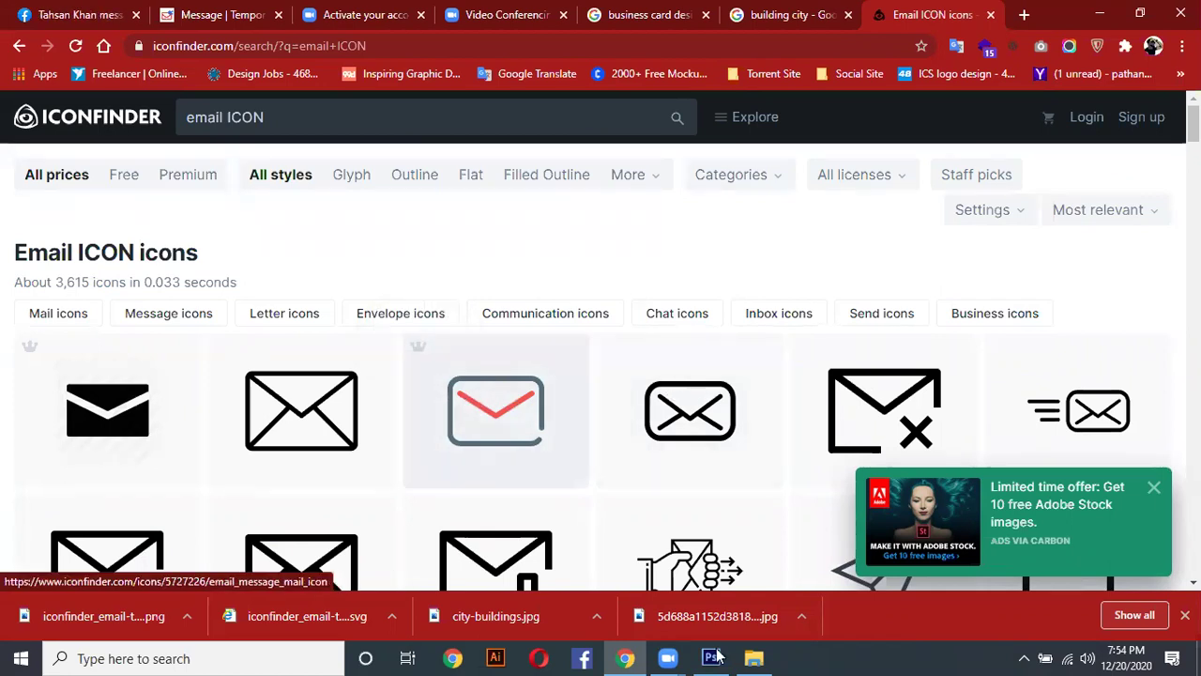
{"action": "mouse_move", "coordinate": [625, 658]}
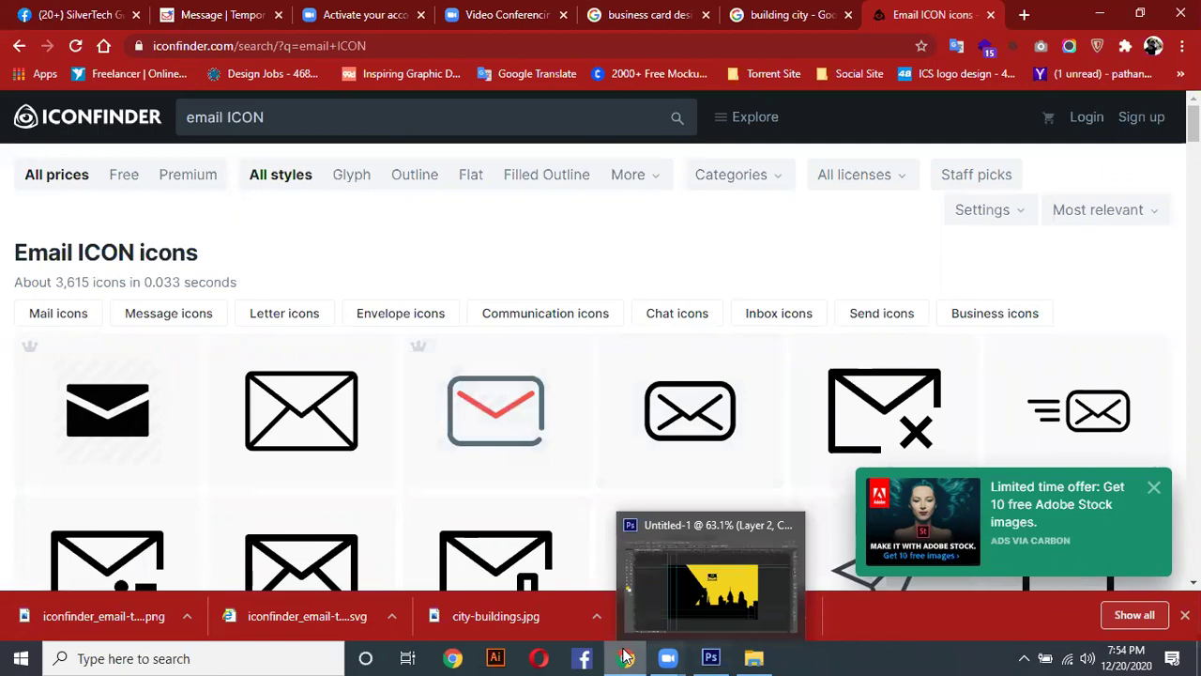
{"action": "left_click", "coordinate": [710, 658]}
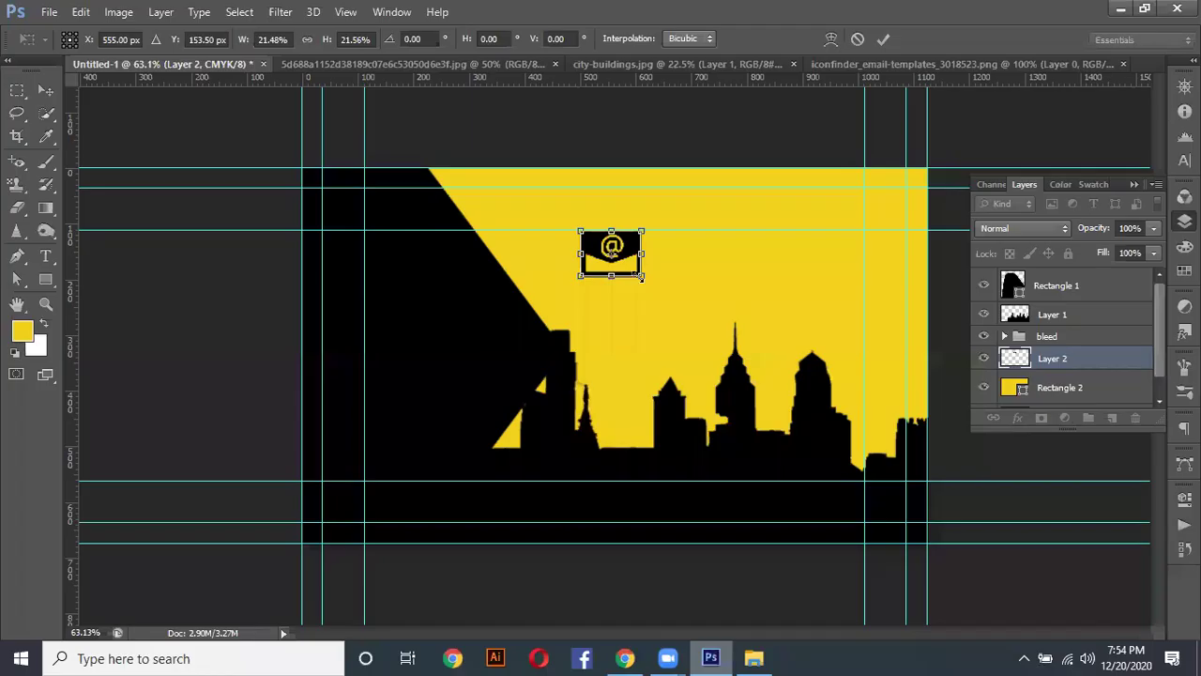
Step: Shrink the envelope icon slightly, commit it, and nudge it right and down above the skyline
{"action": "left_click_drag", "start_coordinate": [641, 276], "coordinate": [635, 271]}
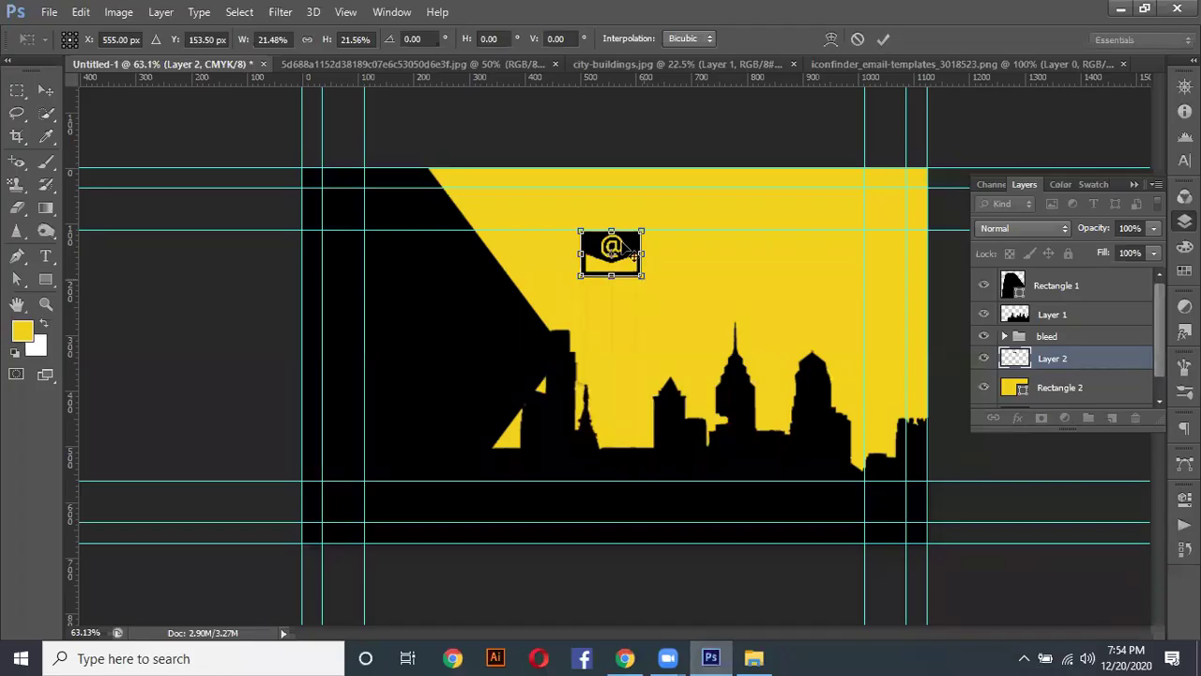
{"action": "key", "text": "Return"}
{"action": "scroll", "coordinate": [631, 251], "scroll_direction": "up", "scroll_amount": 1}
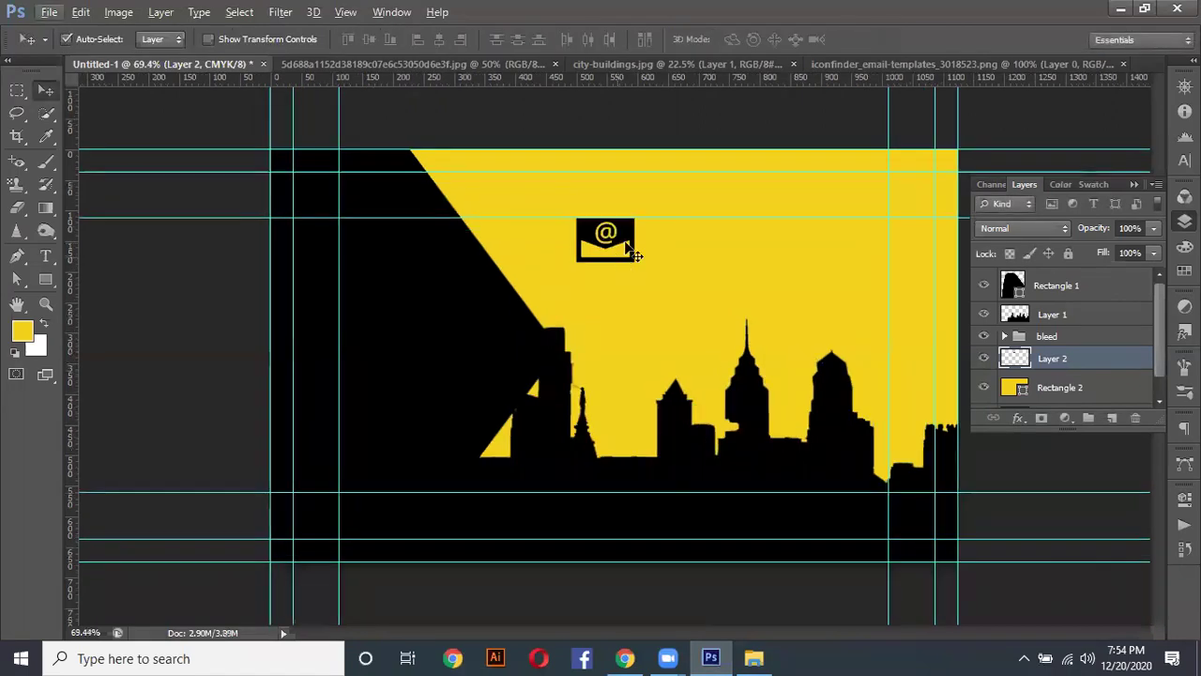
{"action": "scroll", "coordinate": [632, 251], "scroll_direction": "up", "scroll_amount": 1}
{"action": "scroll", "coordinate": [631, 252], "scroll_direction": "up", "scroll_amount": 1}
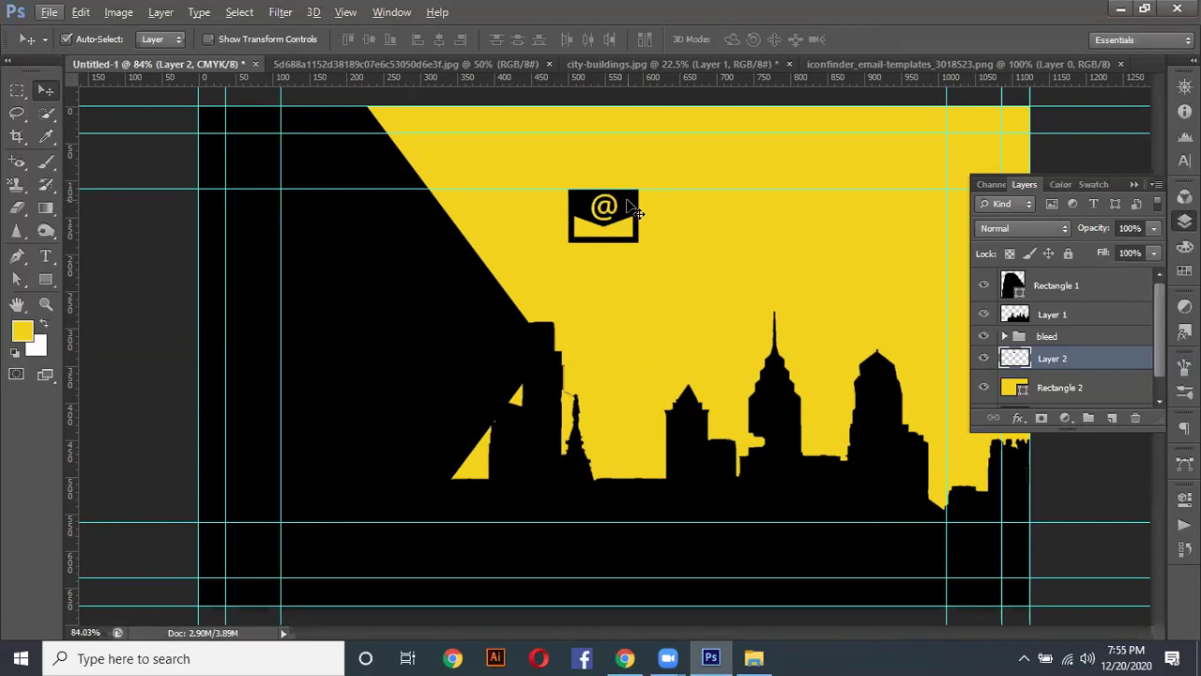
{"action": "left_click_drag", "start_coordinate": [642, 225], "coordinate": [686, 238]}
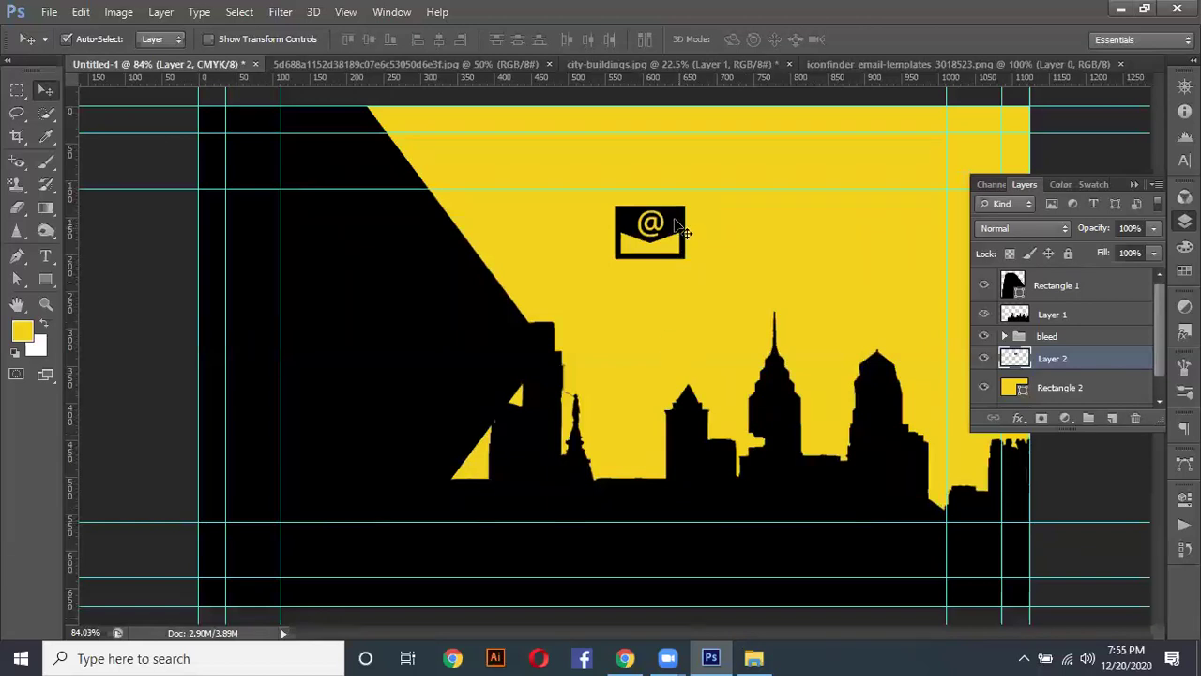
{"action": "left_click_drag", "start_coordinate": [645, 224], "coordinate": [665, 235]}
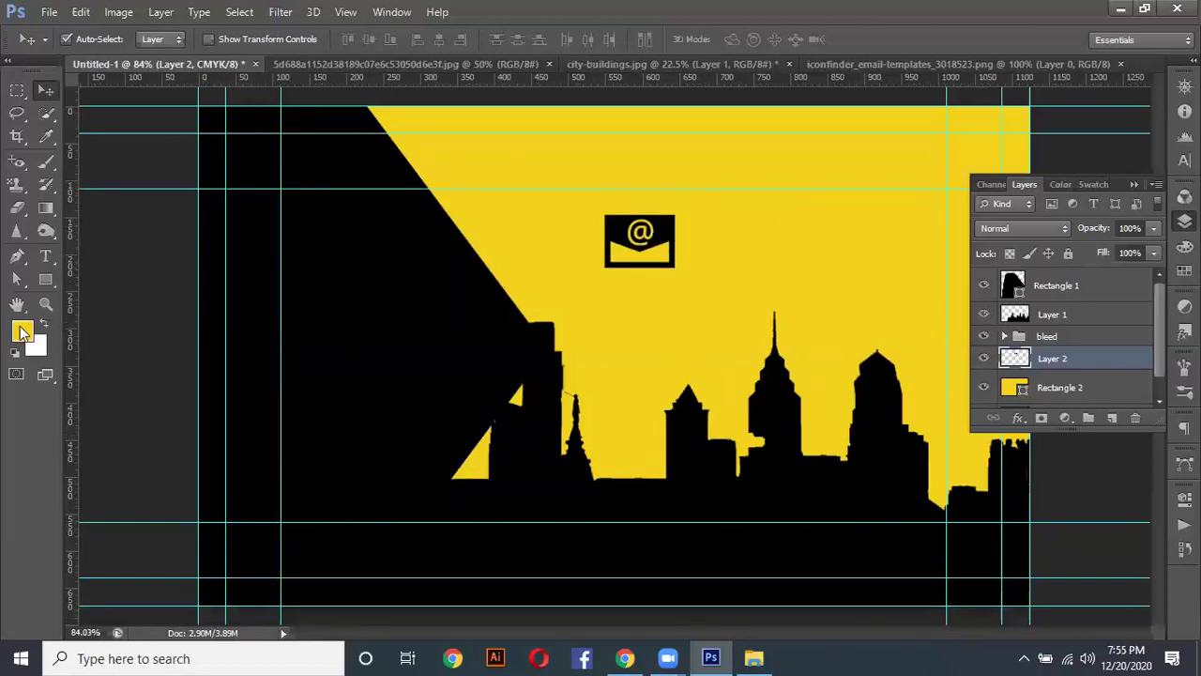
Step: Try a white fill on the icon layer, undo it, and load Layer 2's icon-shaped selection
{"action": "left_click", "coordinate": [37, 351]}
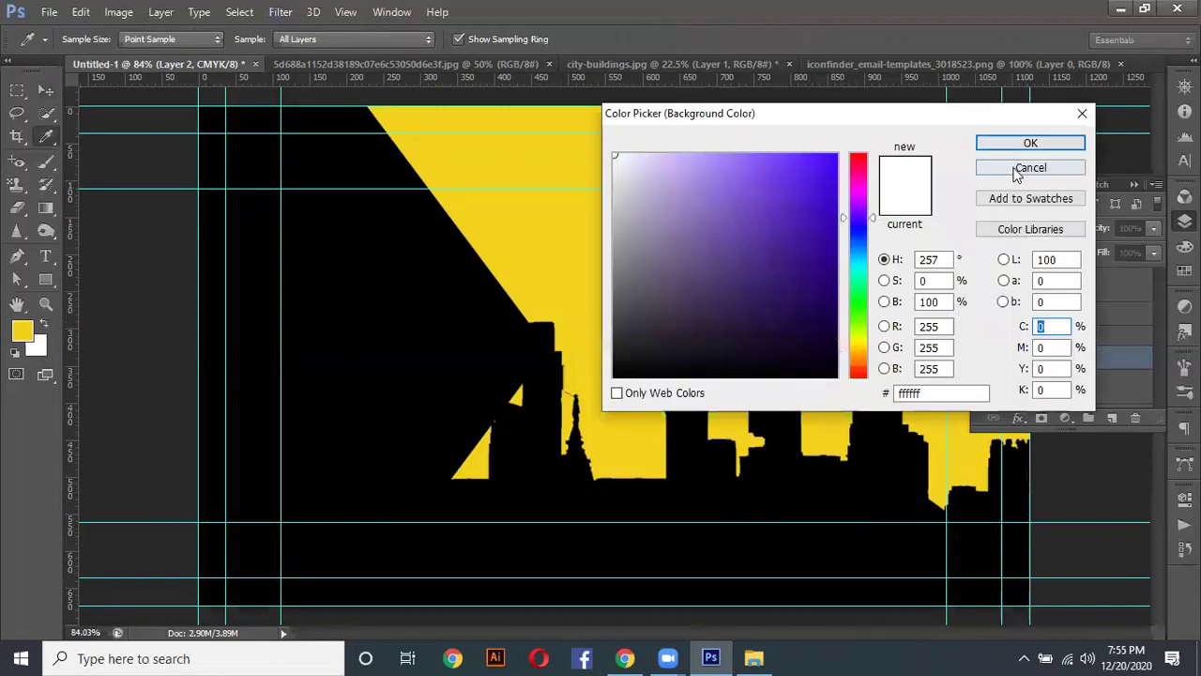
{"action": "left_click", "coordinate": [1016, 171]}
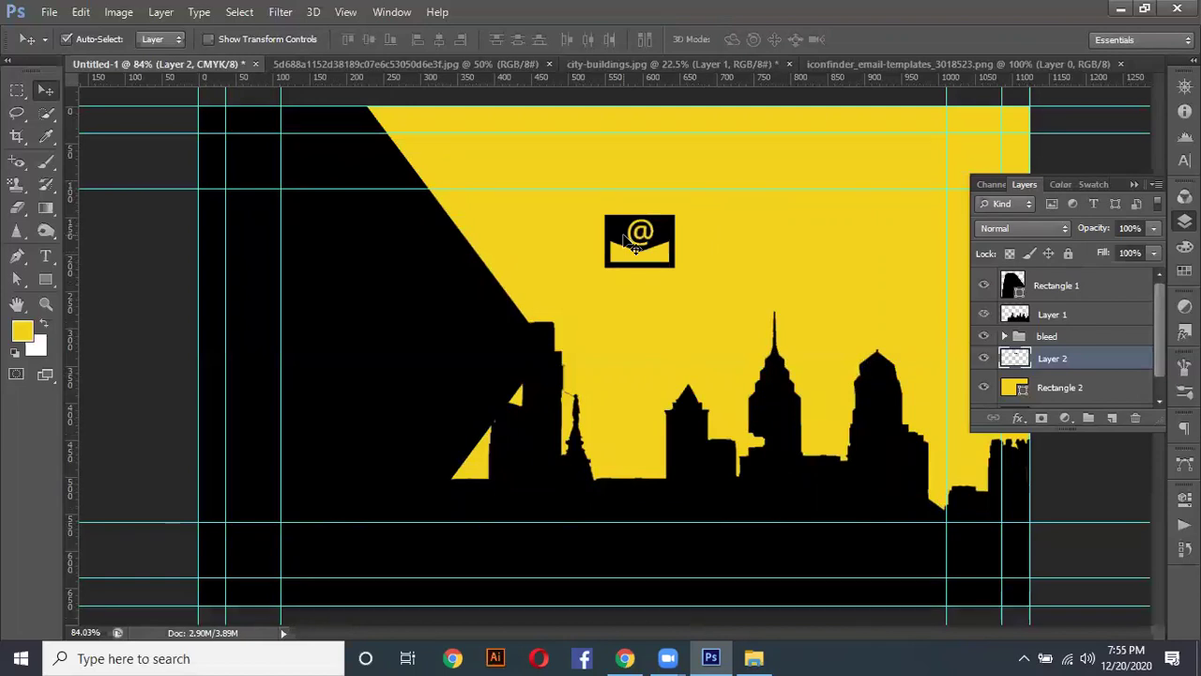
{"action": "key", "text": "ctrl+BackSpace"}
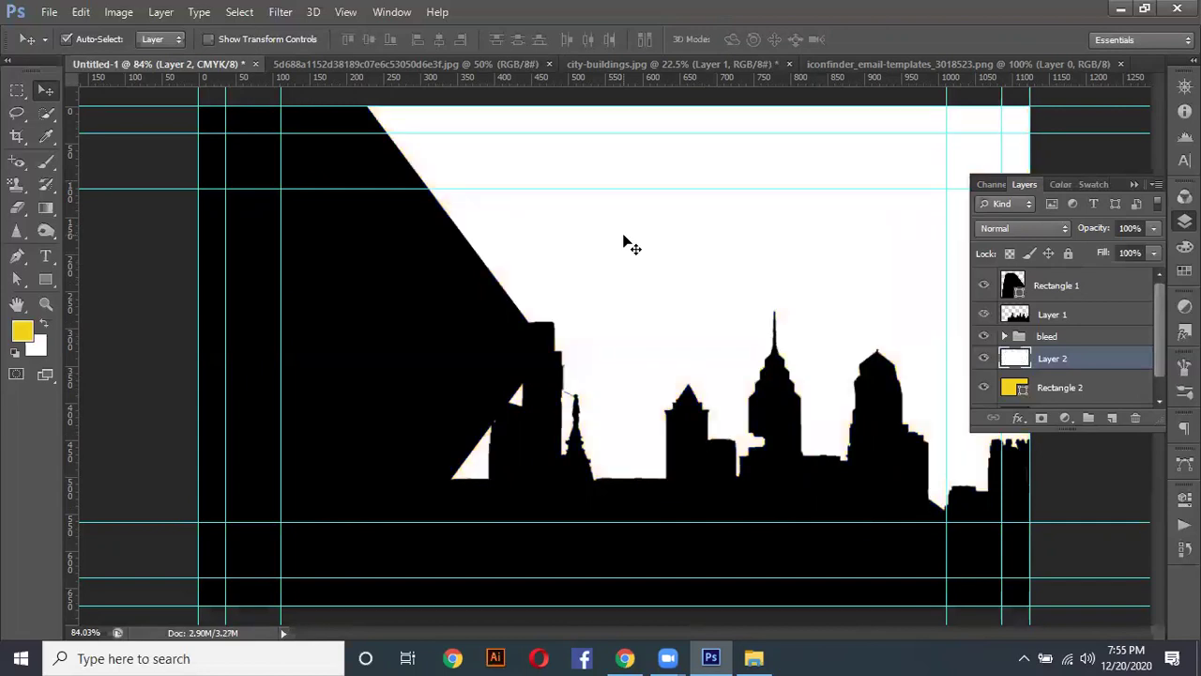
{"action": "key", "text": "ctrl+z"}
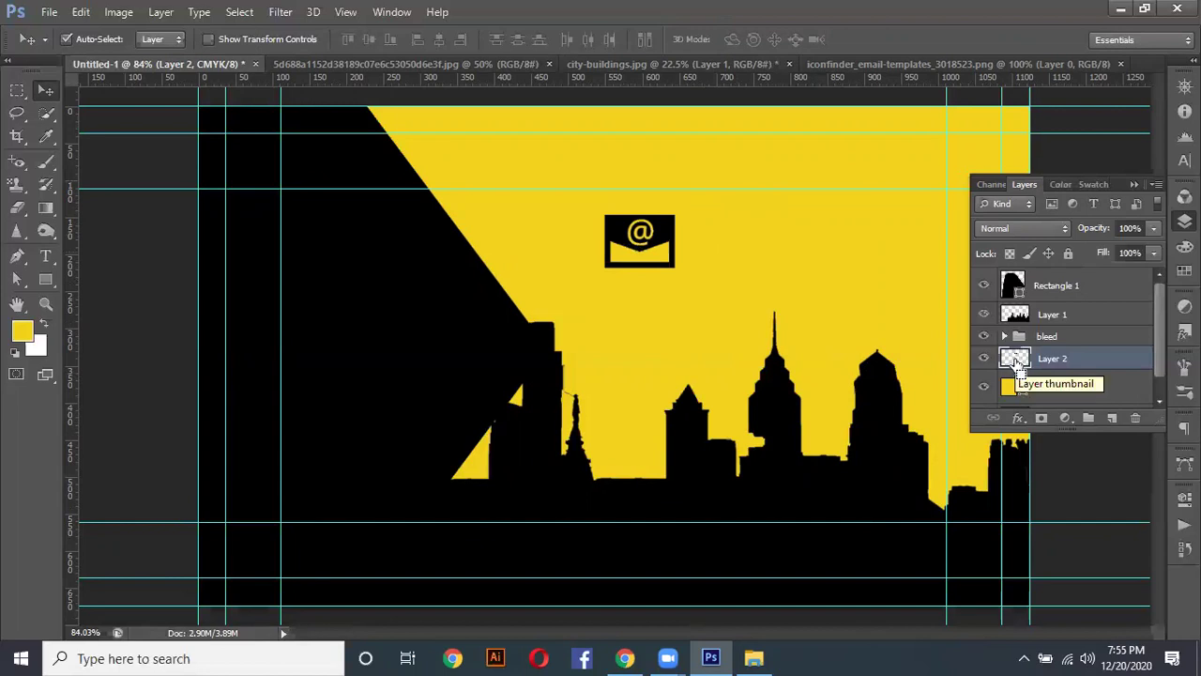
{"action": "left_click", "coordinate": [1014, 361], "text": "ctrl"}
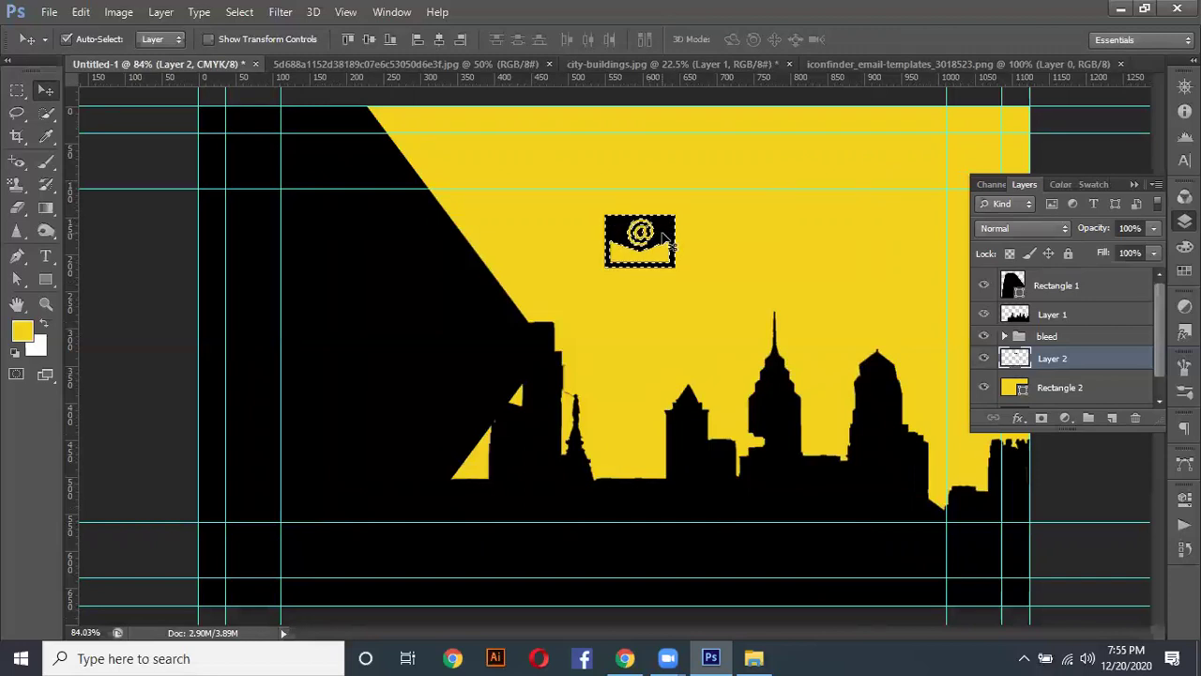
Step: Fill the selected envelope icon white, deselect it, and move it up and left
{"action": "key", "text": "ctrl+BackSpace"}
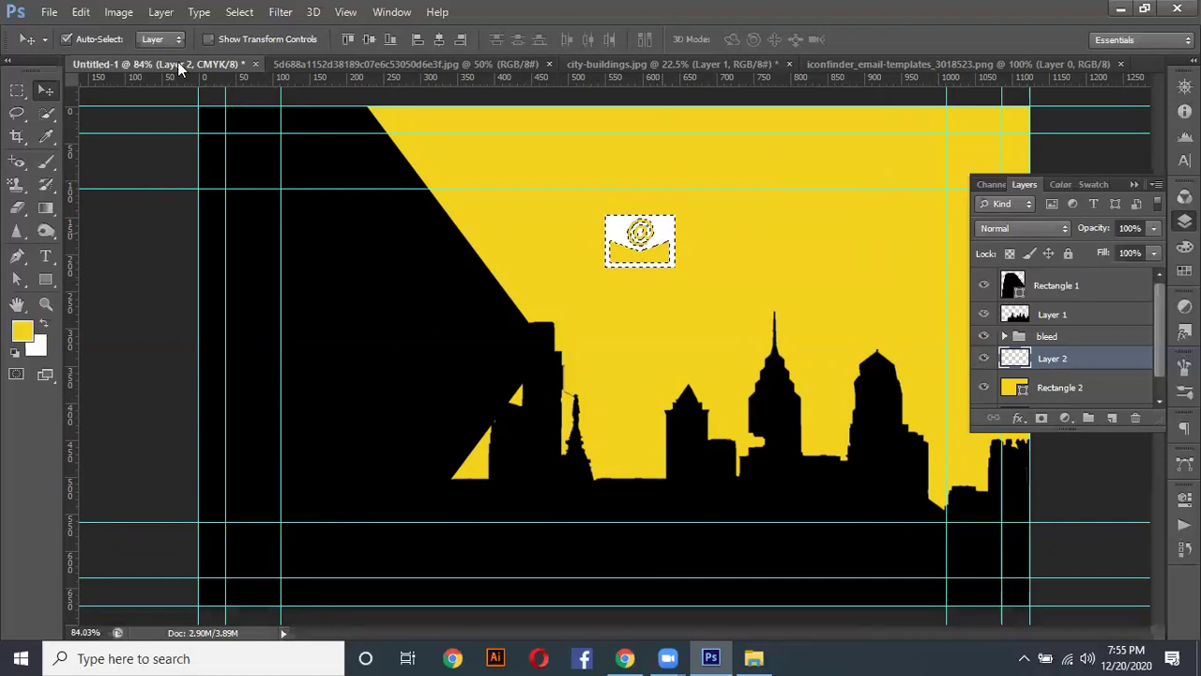
{"action": "key", "text": "m"}
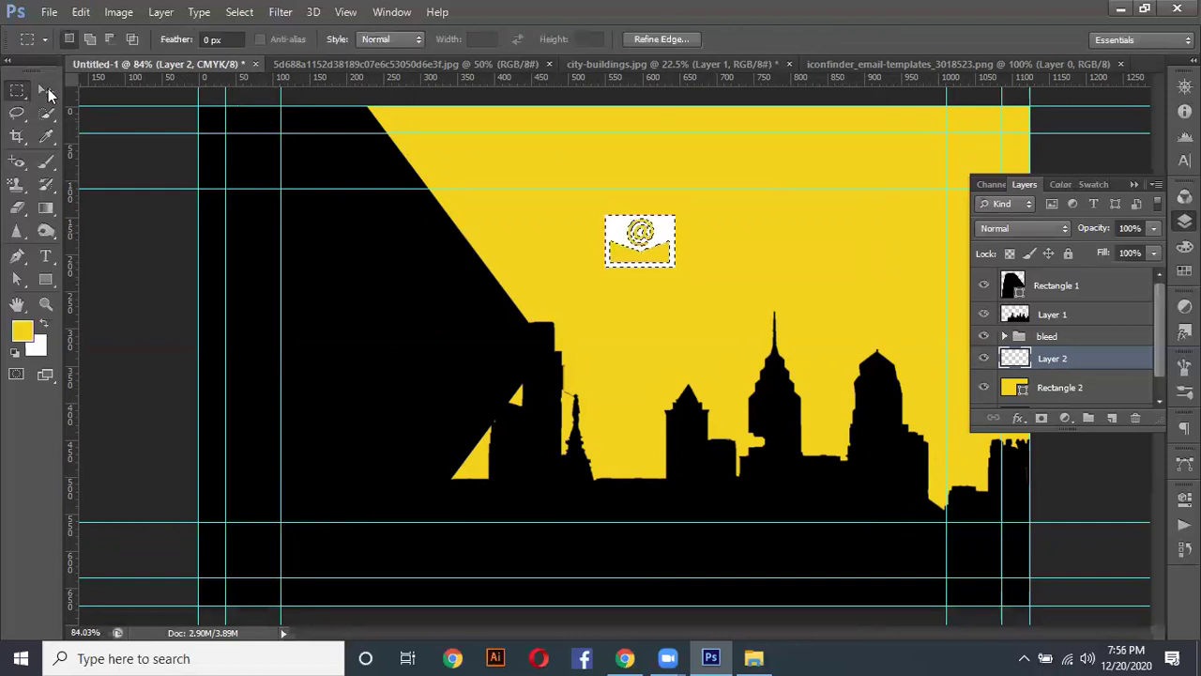
{"action": "key", "text": "v"}
{"action": "key", "text": "ctrl+d"}
{"action": "mouse_move", "coordinate": [665, 231]}
{"action": "left_mouse_down"}
{"action": "mouse_move", "coordinate": [584, 160]}
{"action": "mouse_move", "coordinate": [584, 202]}
{"action": "mouse_move", "coordinate": [565, 219]}
{"action": "mouse_move", "coordinate": [578, 246]}
{"action": "left_mouse_up"}
Step: Scale the white envelope icon to about 56%, then go to the browser
{"action": "key", "text": "ctrl+t"}
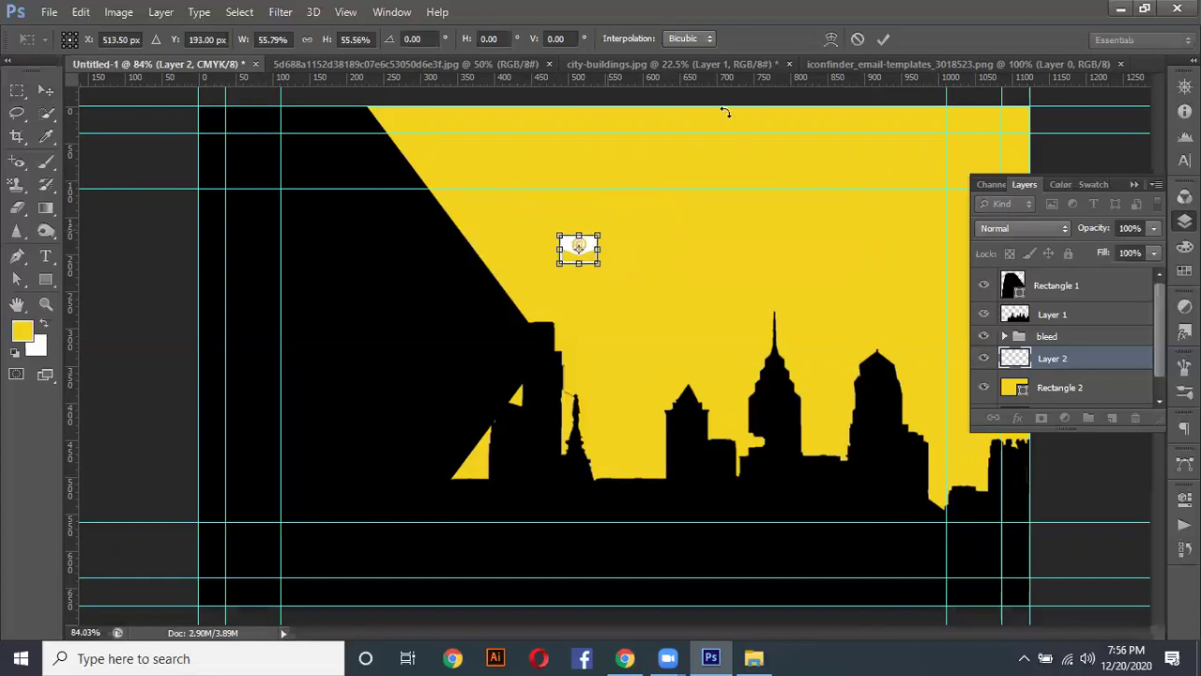
{"action": "left_click", "coordinate": [886, 40]}
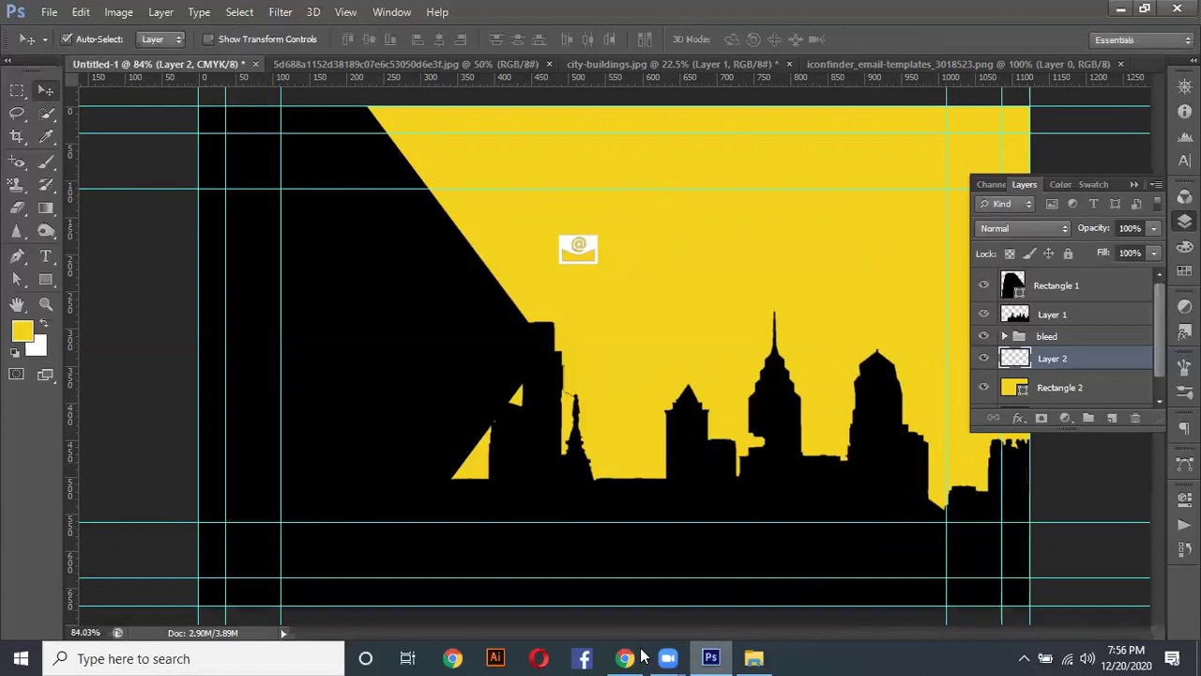
{"action": "key", "text": "alt+Tab"}
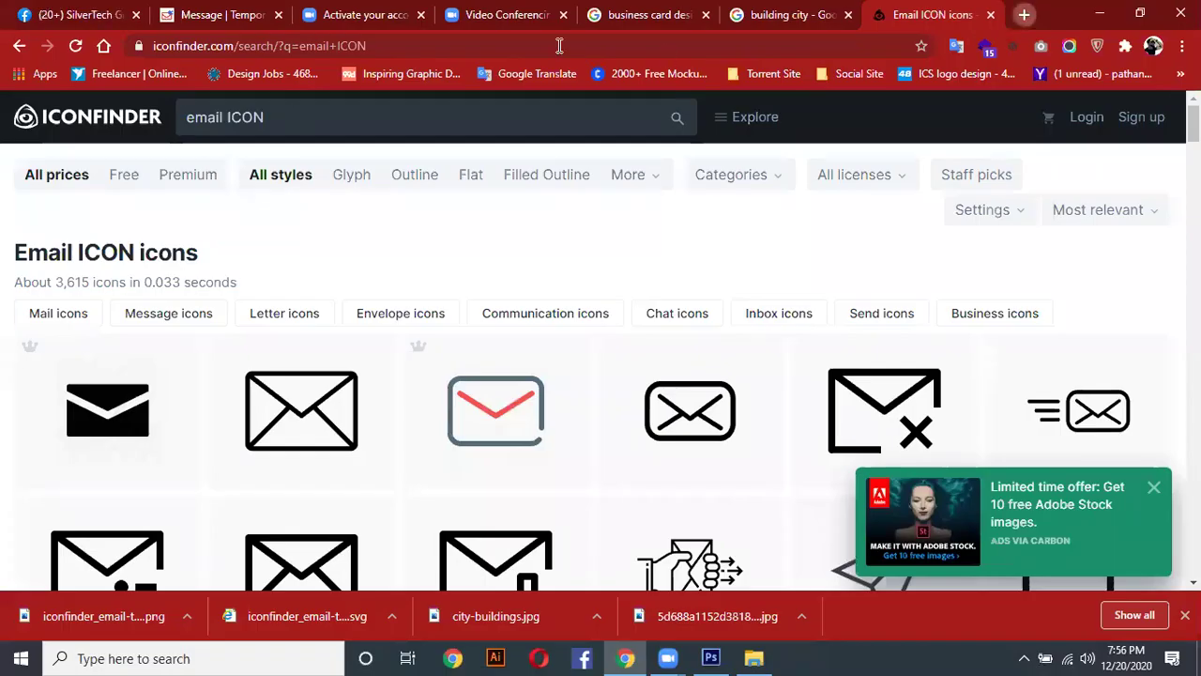
Step: Search Google for 'call icon' in a new browser tab
{"action": "key", "text": "ctrl+t"}
{"action": "type", "text": "cal"}
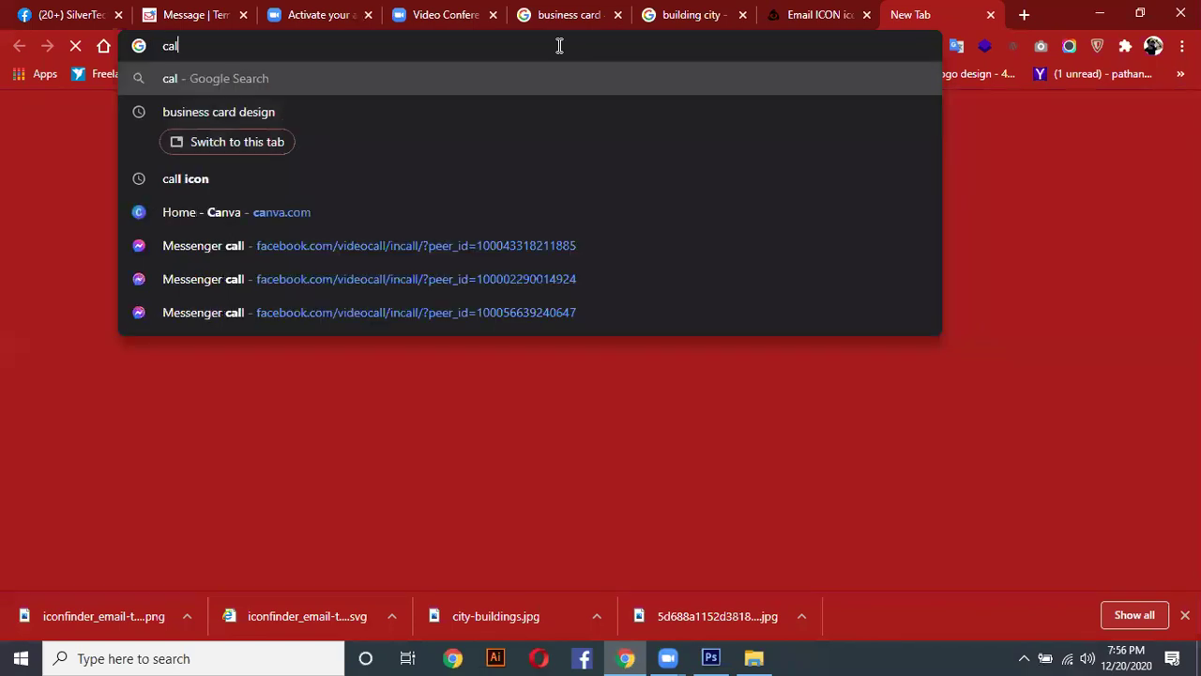
{"action": "key", "text": "Down"}
{"action": "key", "text": "Down"}
{"action": "key", "text": "Down"}
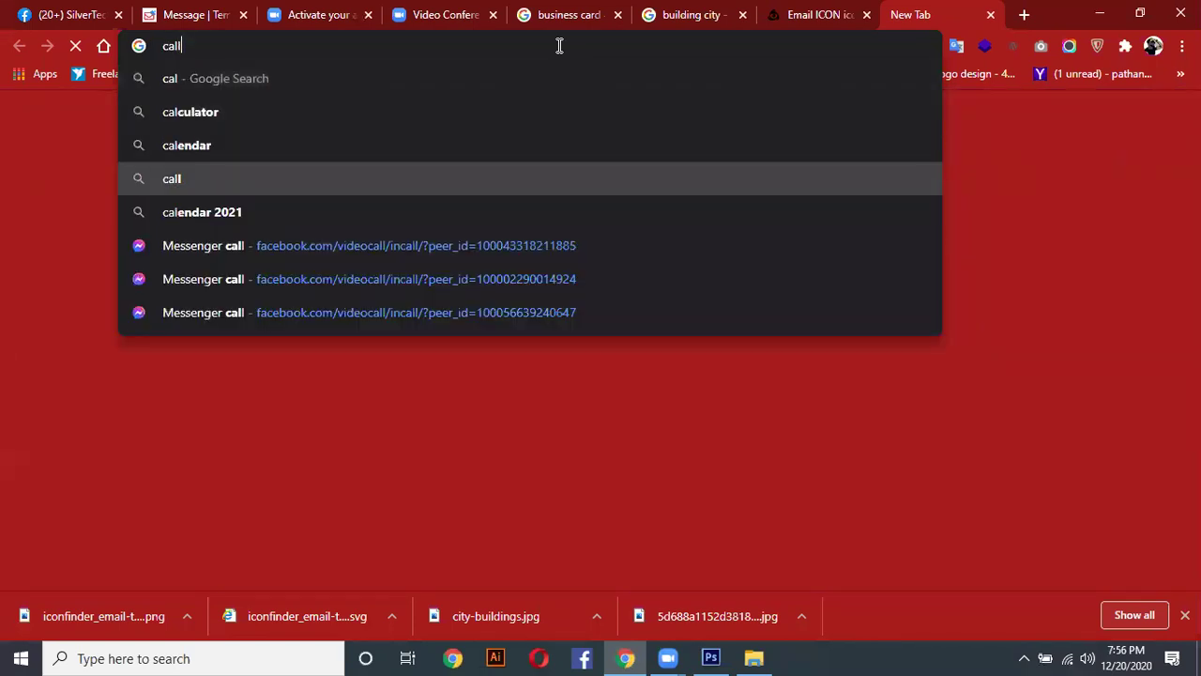
{"action": "key", "text": "Down"}
{"action": "key", "text": "Up"}
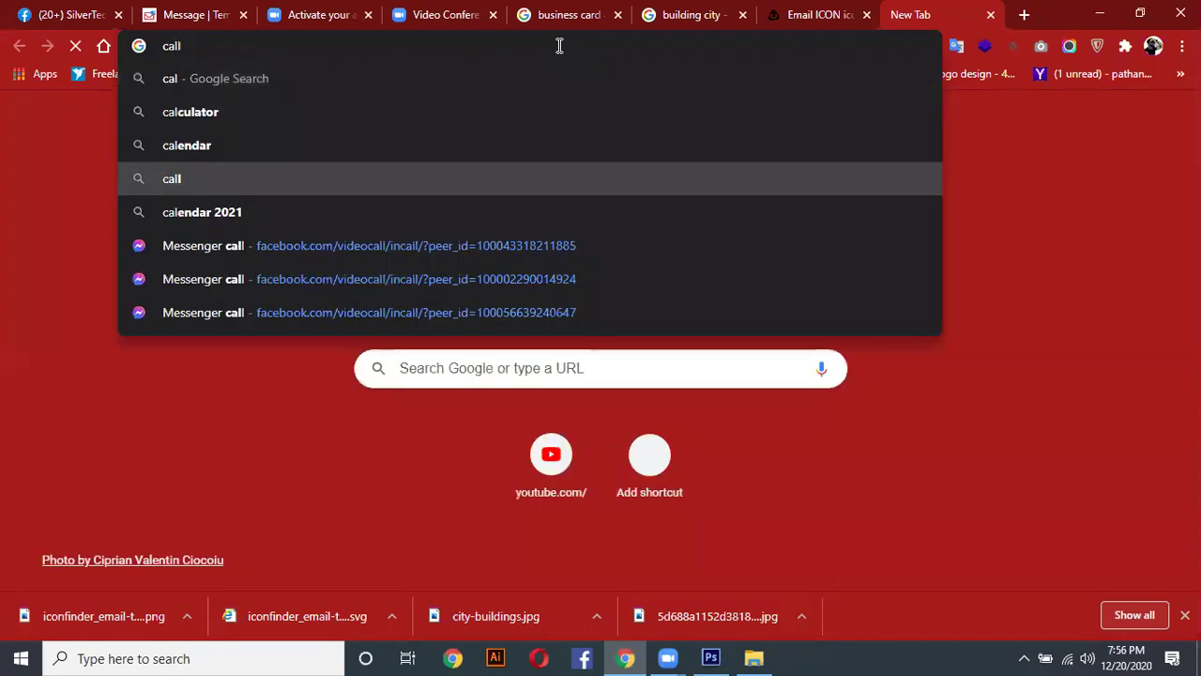
{"action": "type", "text": "icon"}
{"action": "key", "text": "Return"}
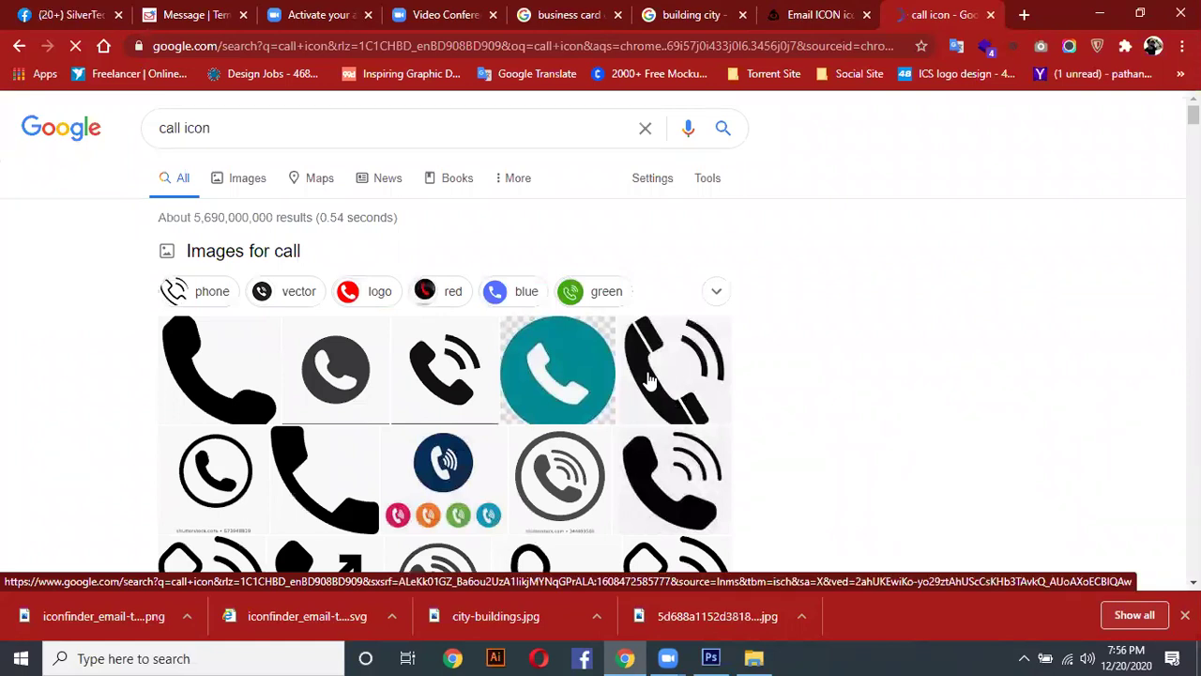
Step: Copy the Flaticon black phone image from the 'call icon' image results
{"action": "left_click", "coordinate": [647, 378]}
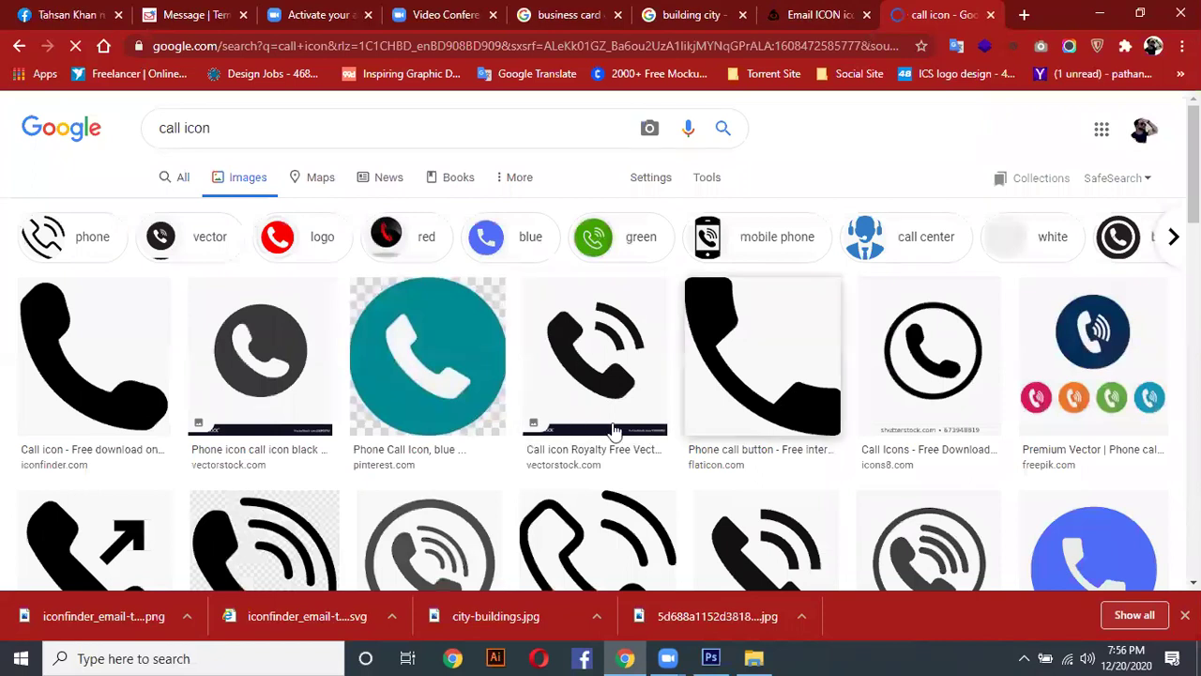
{"action": "scroll", "coordinate": [753, 382], "scroll_direction": "down", "scroll_amount": 2}
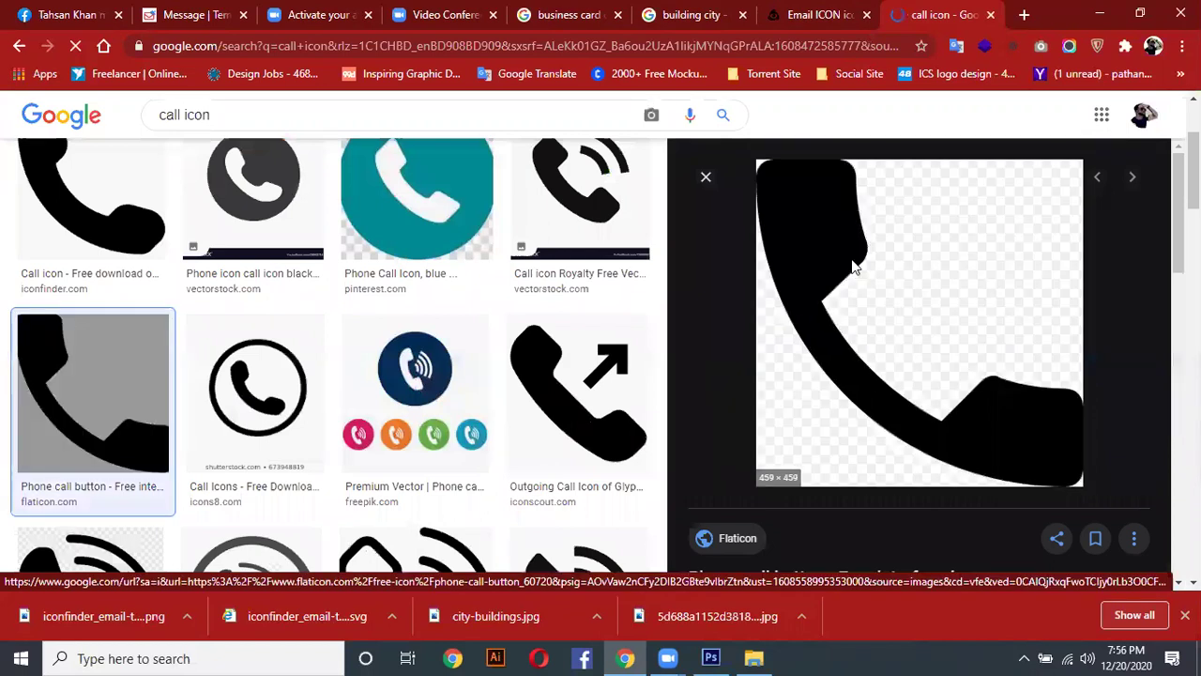
{"action": "right_click", "coordinate": [851, 266]}
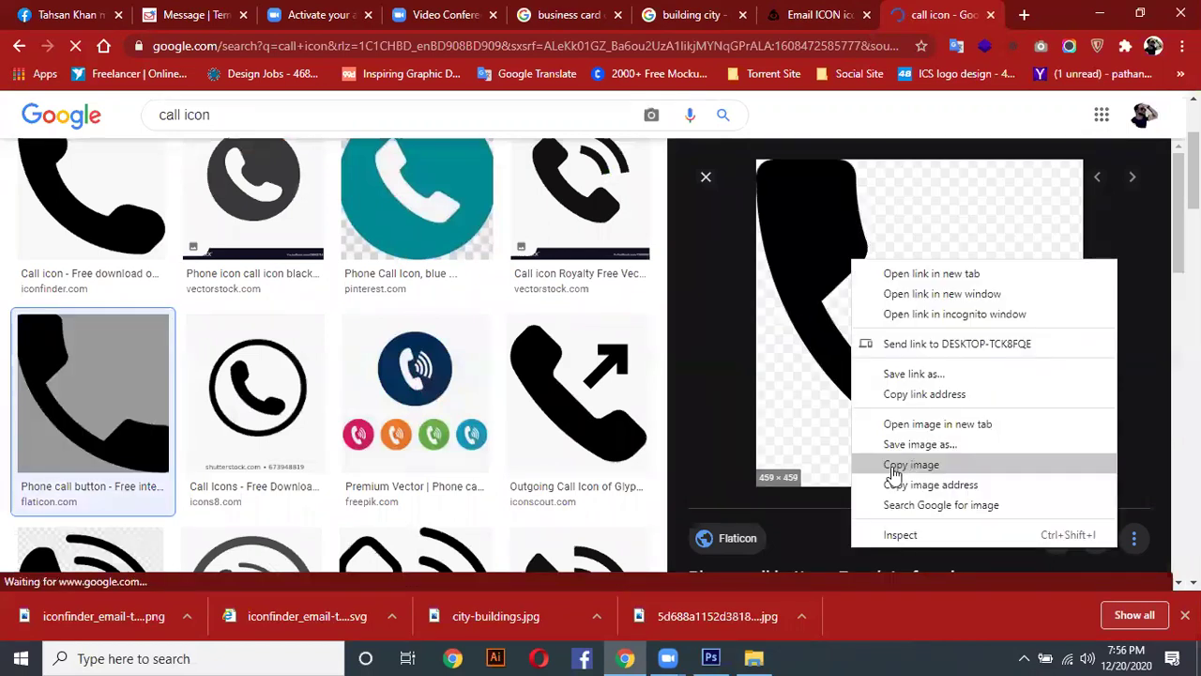
{"action": "left_click", "coordinate": [894, 467]}
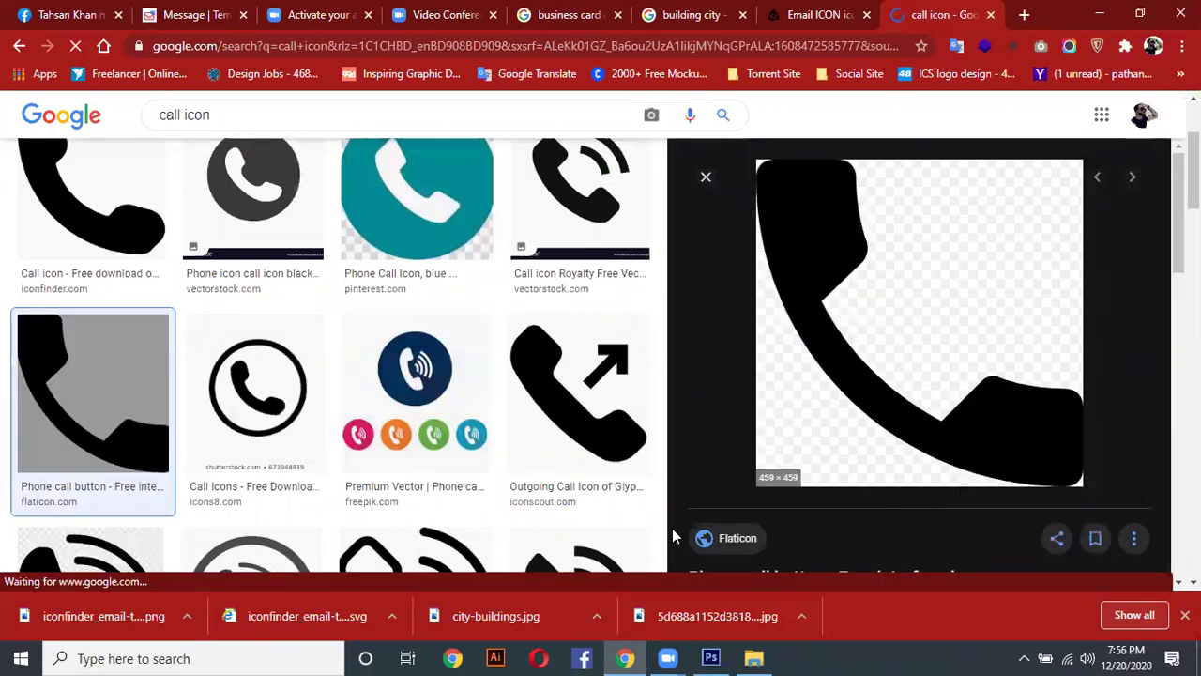
Step: Select the Rectangle 2 layer, re-copy the phone image, and paste it into the card
{"action": "left_click", "coordinate": [710, 656]}
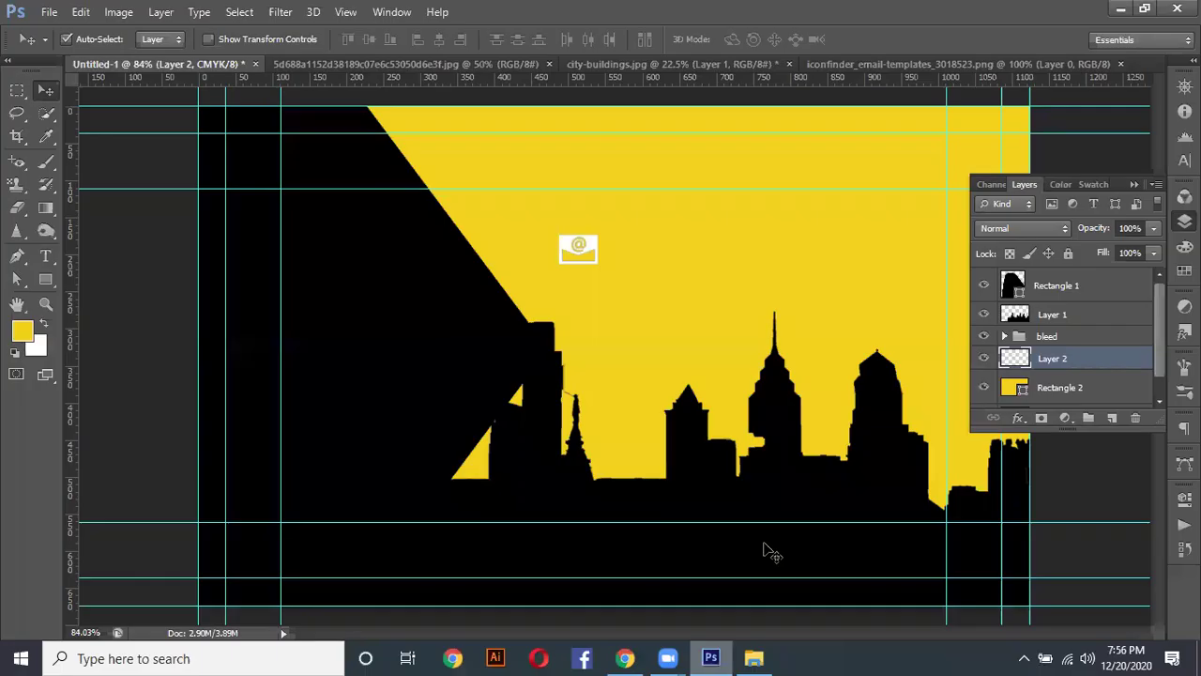
{"action": "left_click", "coordinate": [683, 349]}
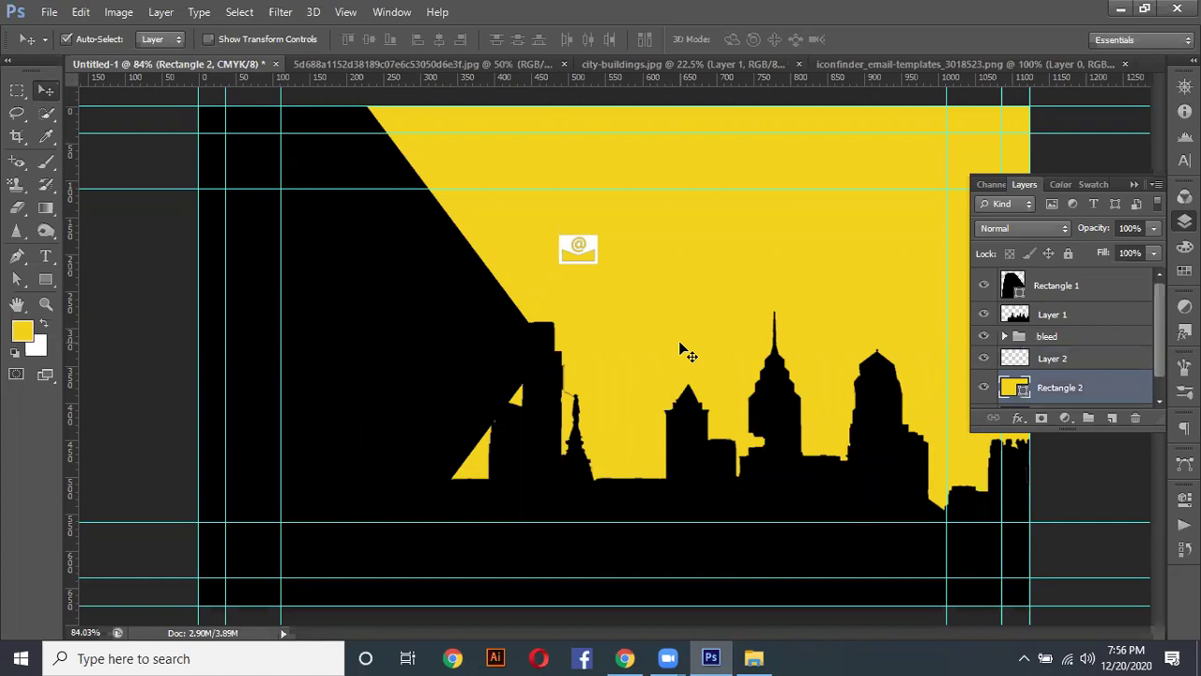
{"action": "left_click", "coordinate": [624, 658]}
{"action": "right_click", "coordinate": [830, 270]}
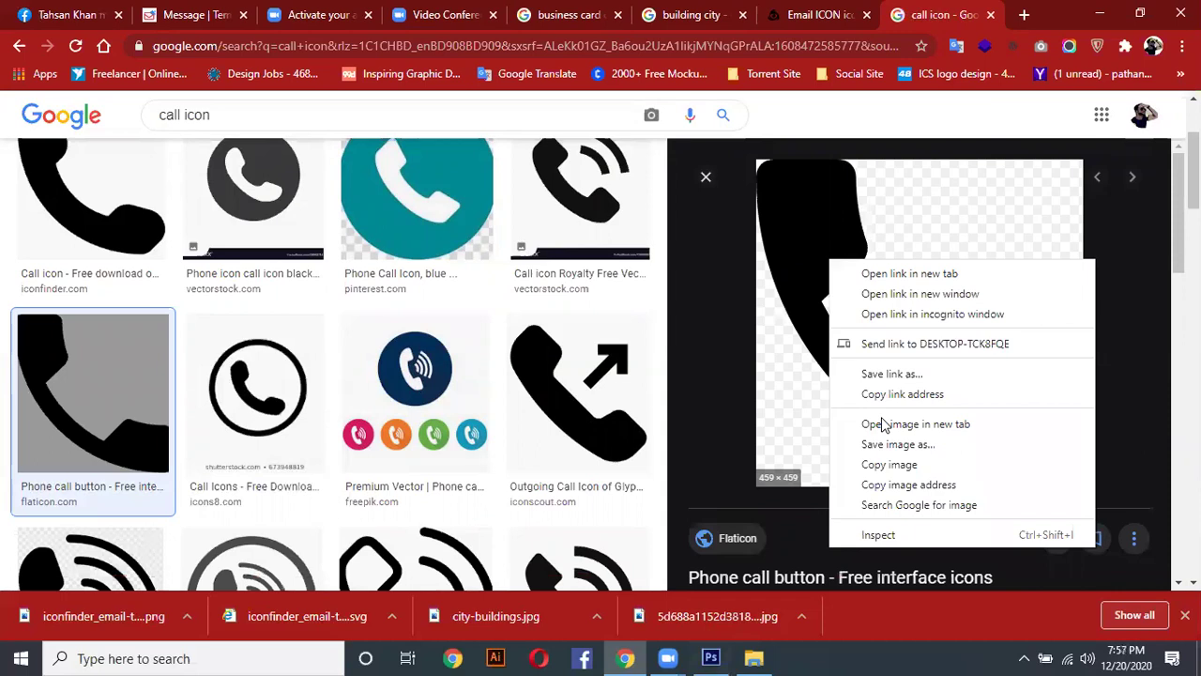
{"action": "left_click", "coordinate": [887, 466]}
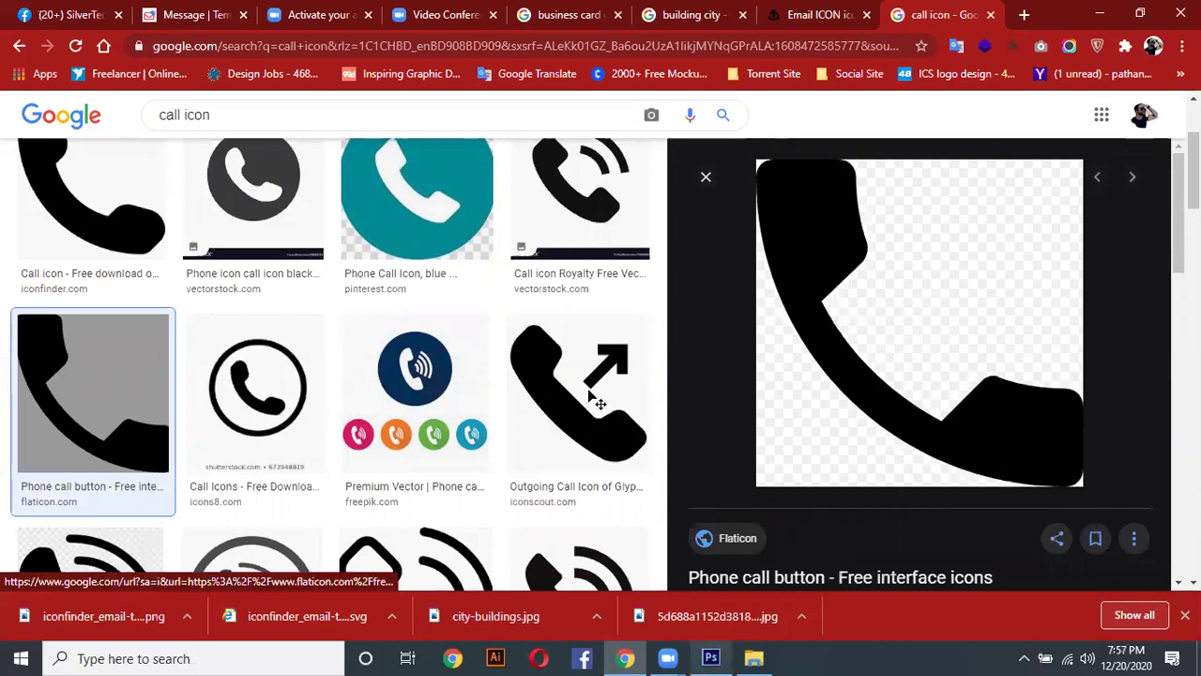
{"action": "key", "text": "alt+Tab"}
{"action": "key", "text": "ctrl+v"}
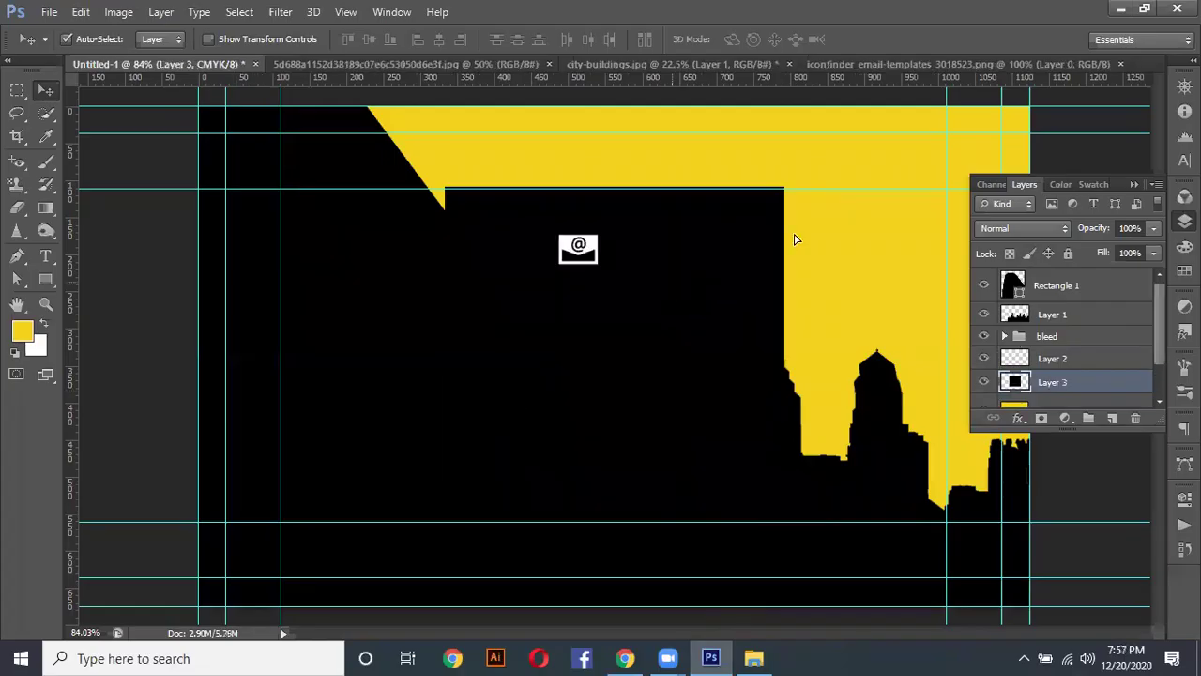
Step: Nudge the oversized pasted phone image, then delete that Layer 3
{"action": "key", "text": "shift+Up"}
{"action": "key", "text": "shift+Up"}
{"action": "key", "text": "shift+Up"}
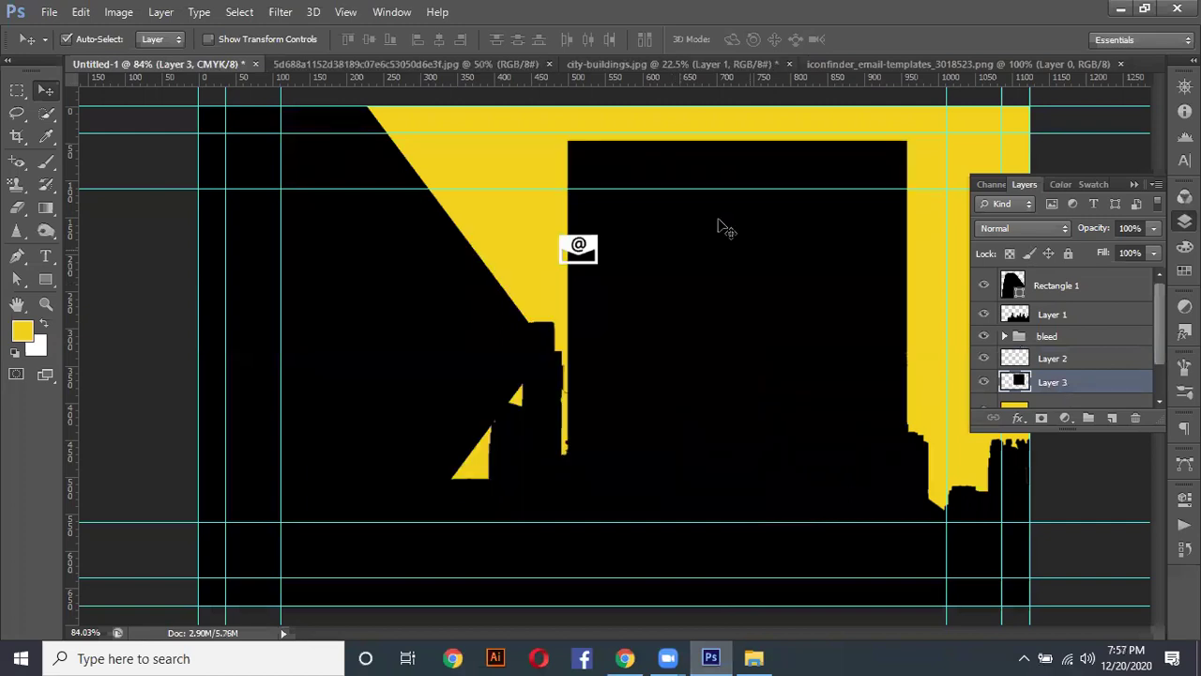
{"action": "key", "text": "shift+Right"}
{"action": "key", "text": "shift+Right"}
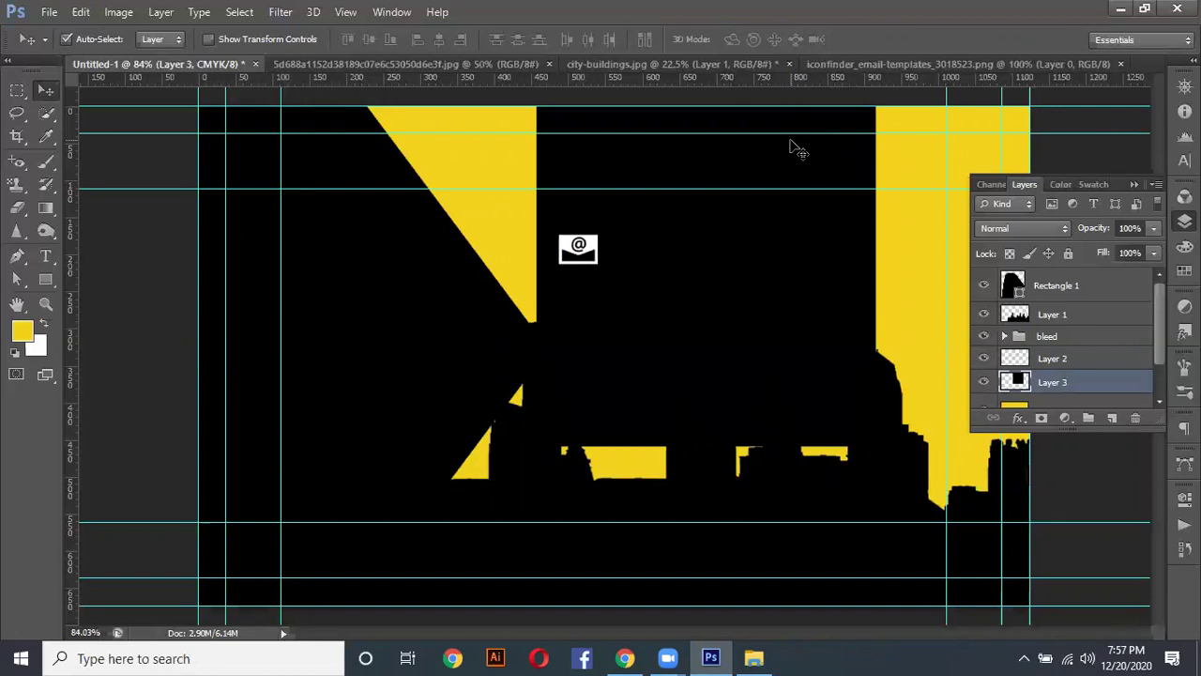
{"action": "key", "text": "Delete"}
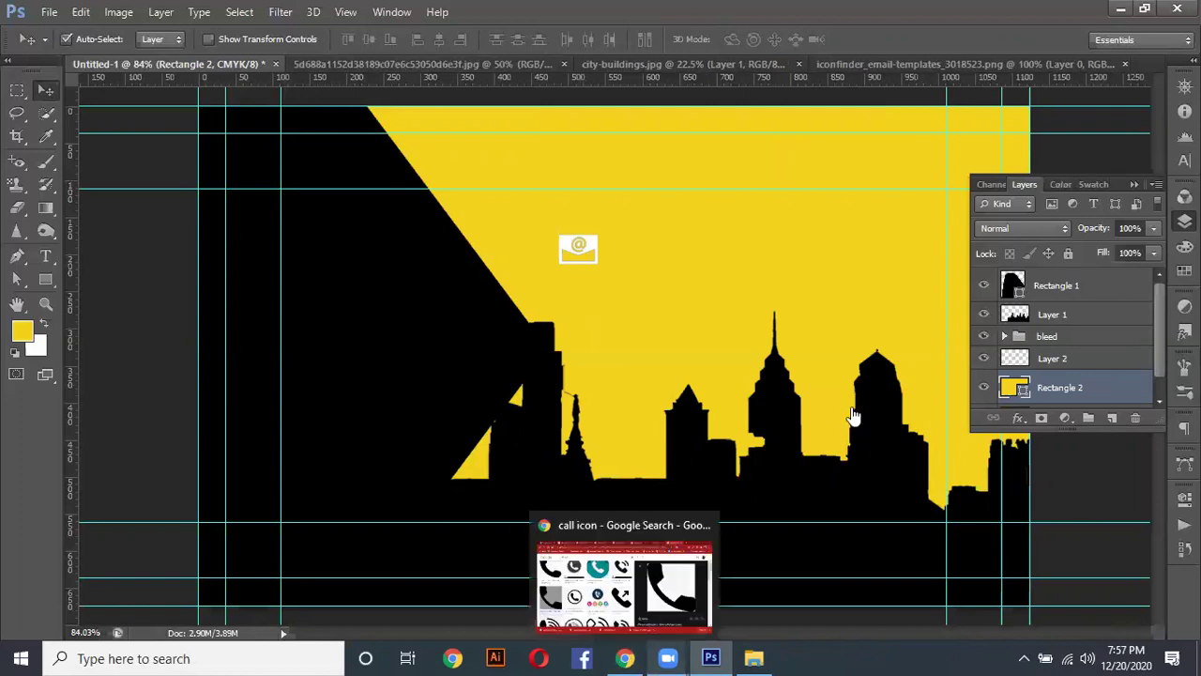
Step: Copy the vectorstock dark round phone icon from the Google Images 'call icon' results
{"action": "key", "text": "alt+Tab"}
{"action": "scroll", "coordinate": [263, 366], "scroll_direction": "down", "scroll_amount": 2}
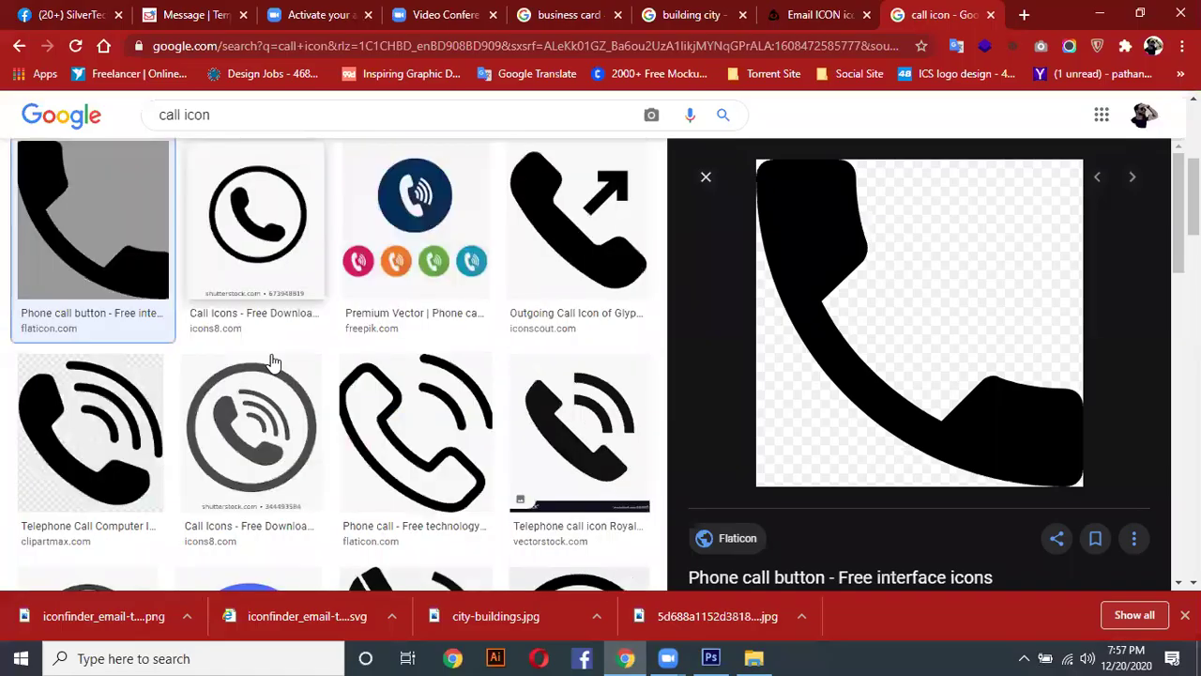
{"action": "scroll", "coordinate": [272, 370], "scroll_direction": "up", "scroll_amount": 3}
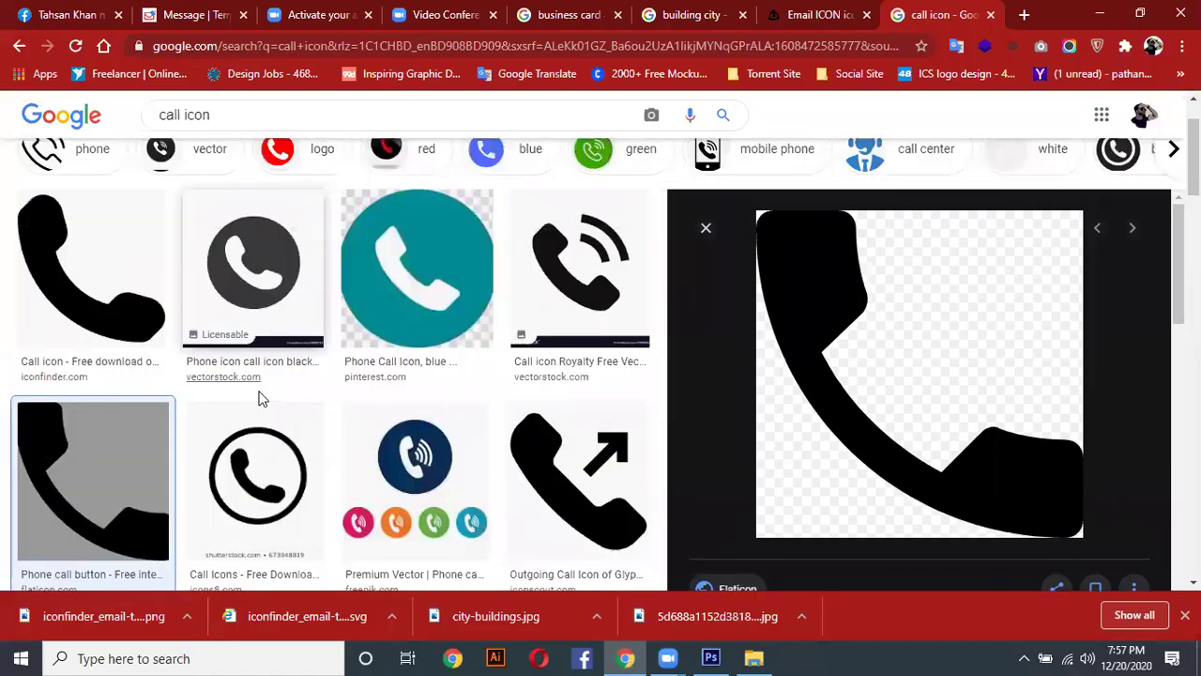
{"action": "left_click", "coordinate": [261, 281]}
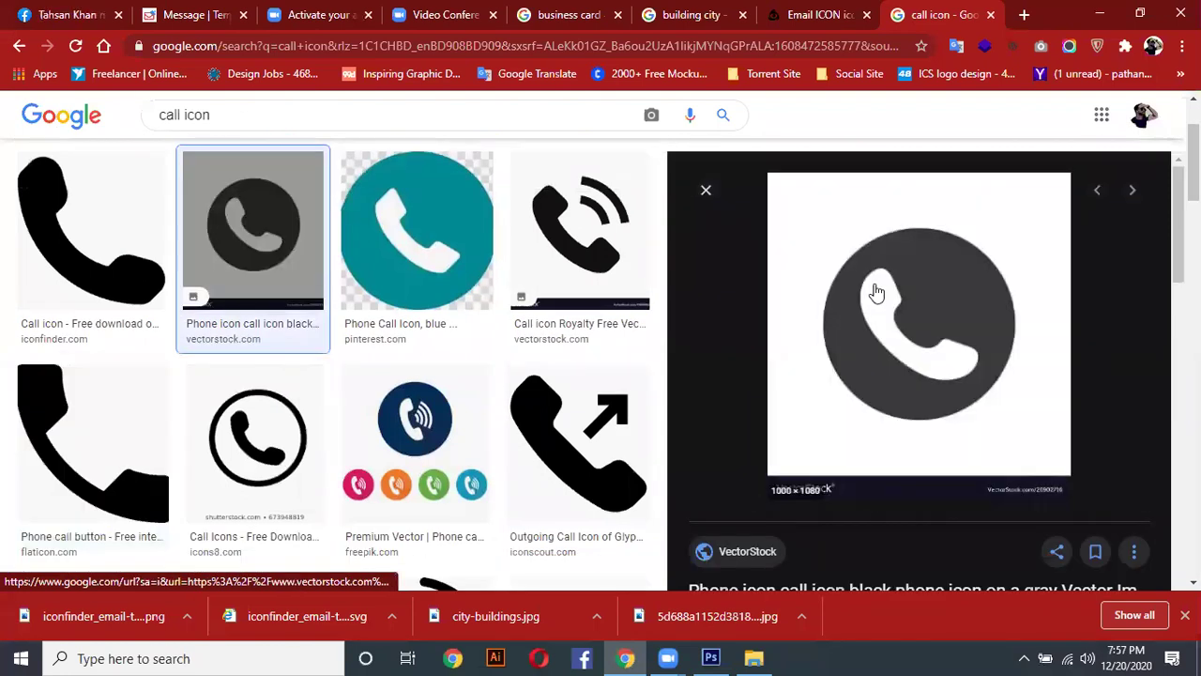
{"action": "right_click", "coordinate": [875, 285]}
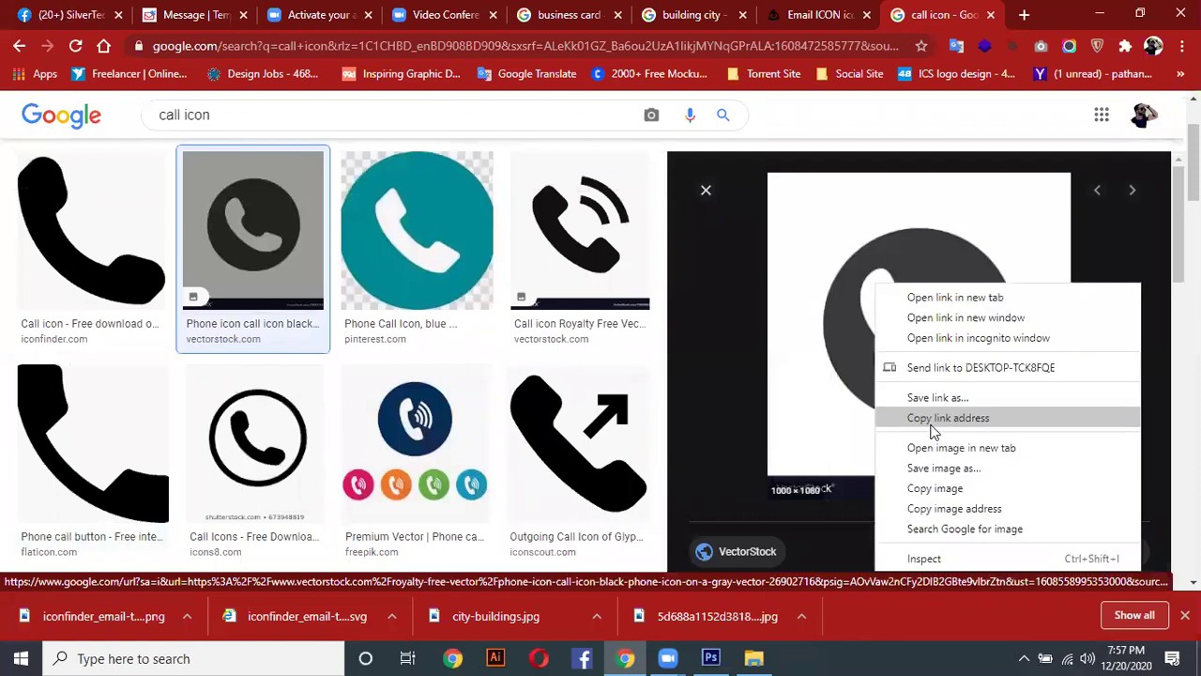
{"action": "left_click", "coordinate": [939, 489]}
Step: Paste the round phone icon as Layer 3 and scale it to about 14% beside the email icon
{"action": "key", "text": "alt+Tab"}
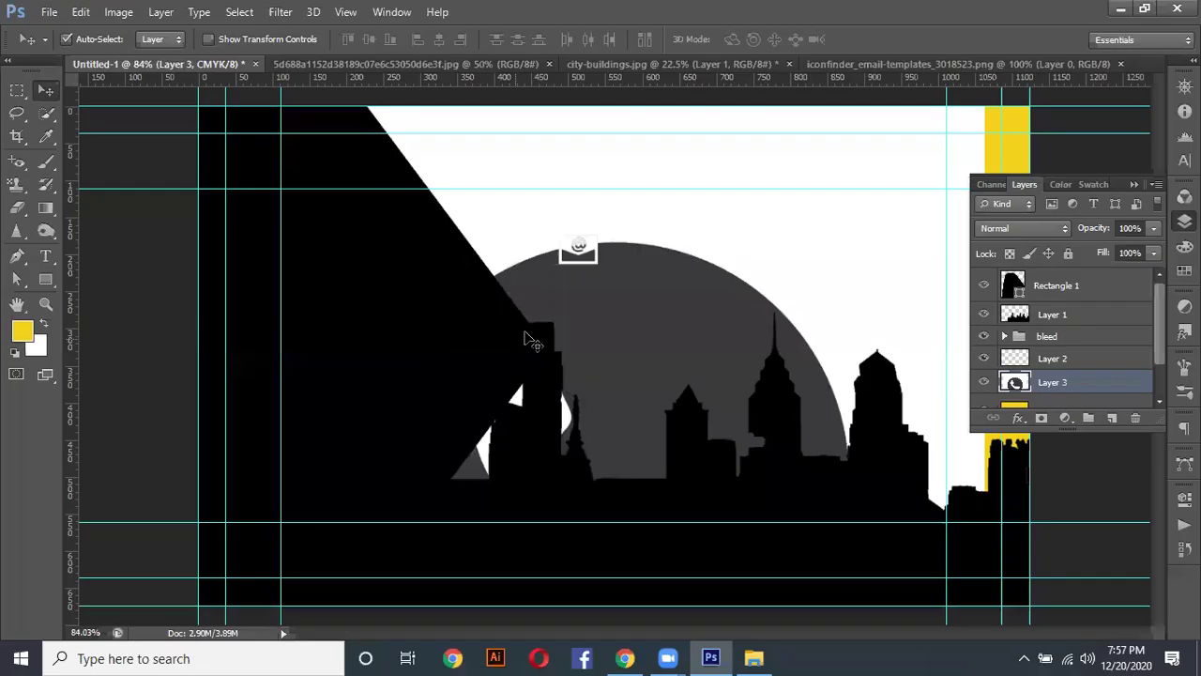
{"action": "key", "text": "ctrl+v"}
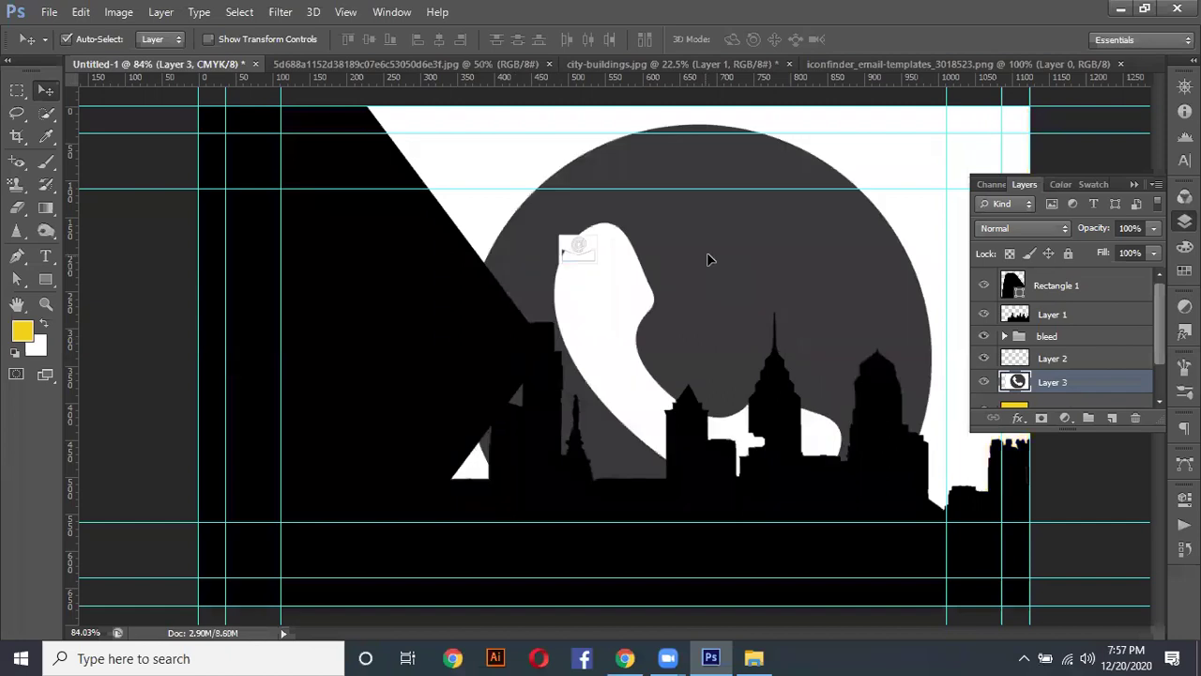
{"action": "key", "text": "ctrl+t"}
{"action": "scroll", "coordinate": [843, 531], "scroll_direction": "down", "scroll_amount": 2}
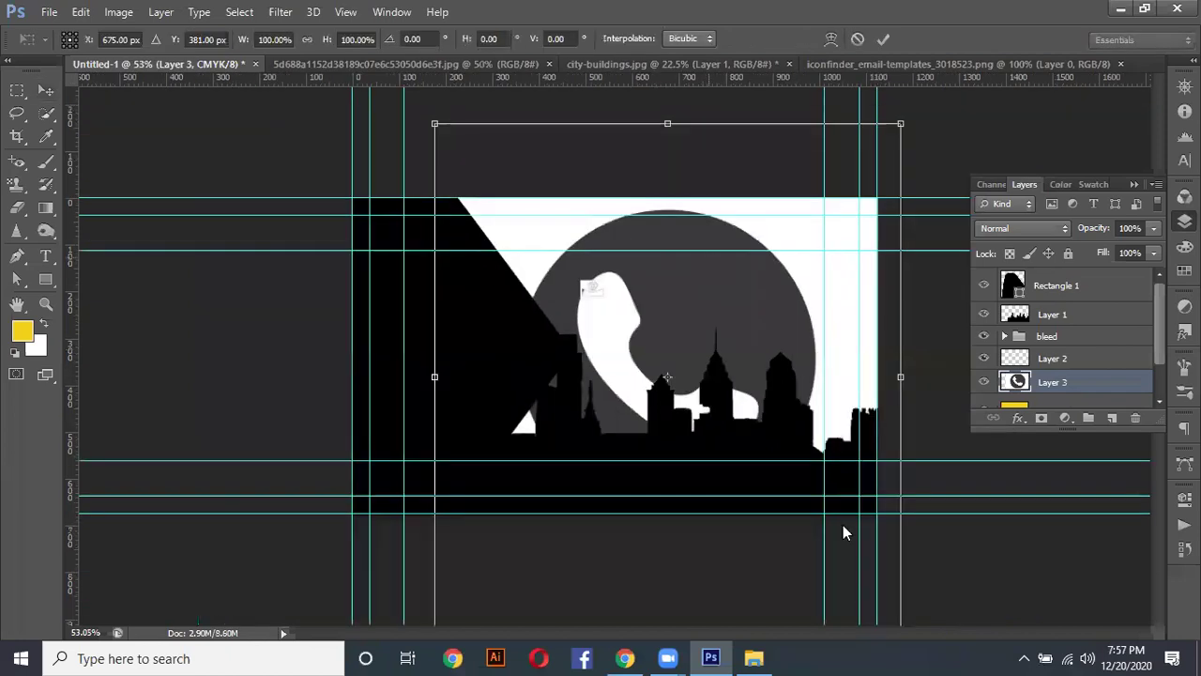
{"action": "scroll", "coordinate": [847, 579], "scroll_direction": "down", "scroll_amount": 1}
{"action": "mouse_move", "coordinate": [850, 584]}
{"action": "left_mouse_down"}
{"action": "mouse_move", "coordinate": [684, 402]}
{"action": "mouse_move", "coordinate": [668, 309]}
{"action": "left_mouse_up"}
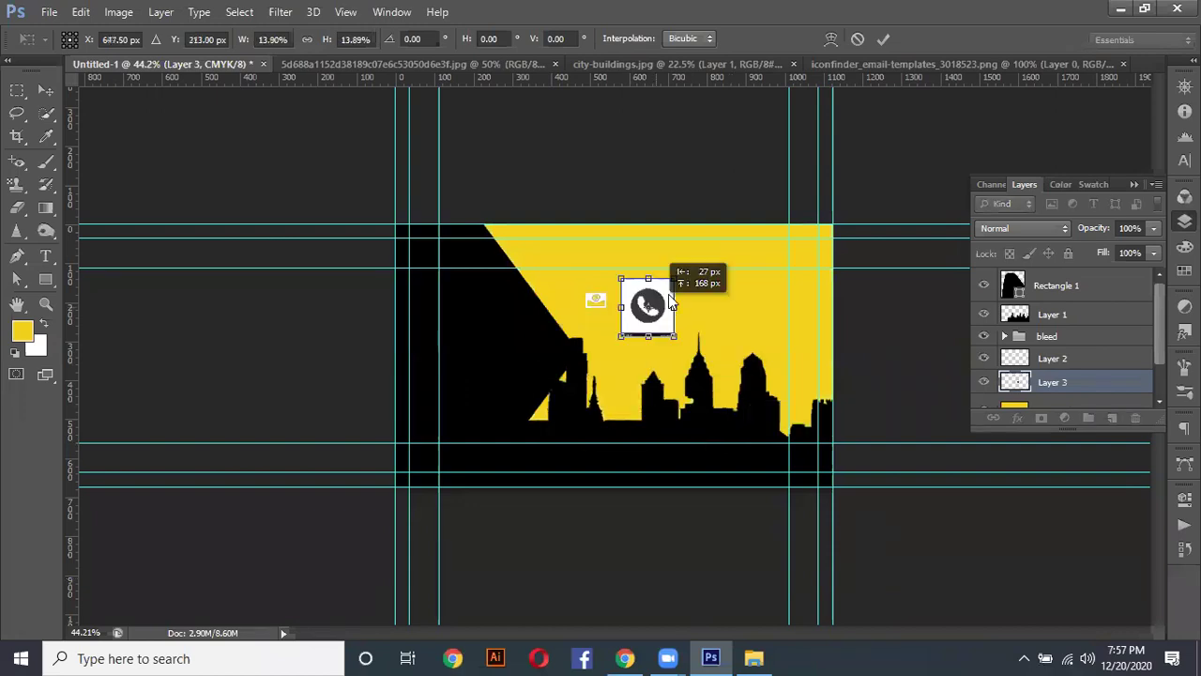
{"action": "scroll", "coordinate": [668, 301], "scroll_direction": "up", "scroll_amount": 3}
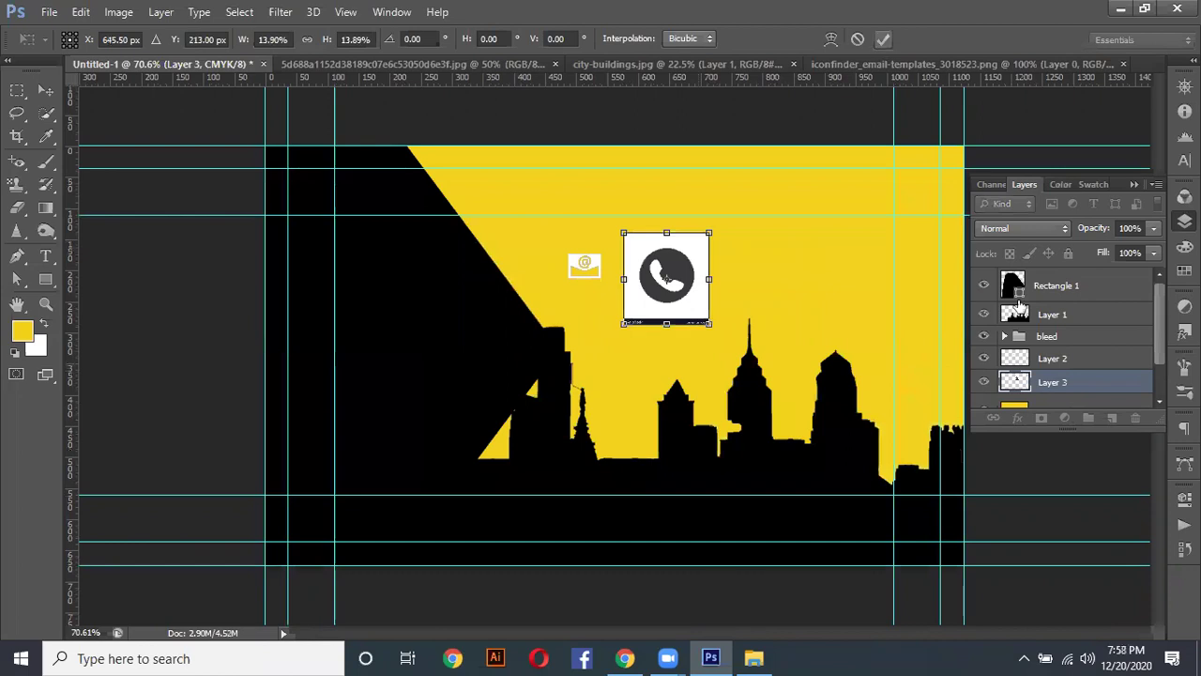
{"action": "key", "text": "Return"}
Step: Delete the white square behind the phone circle using Quick Selection
{"action": "key", "text": "w"}
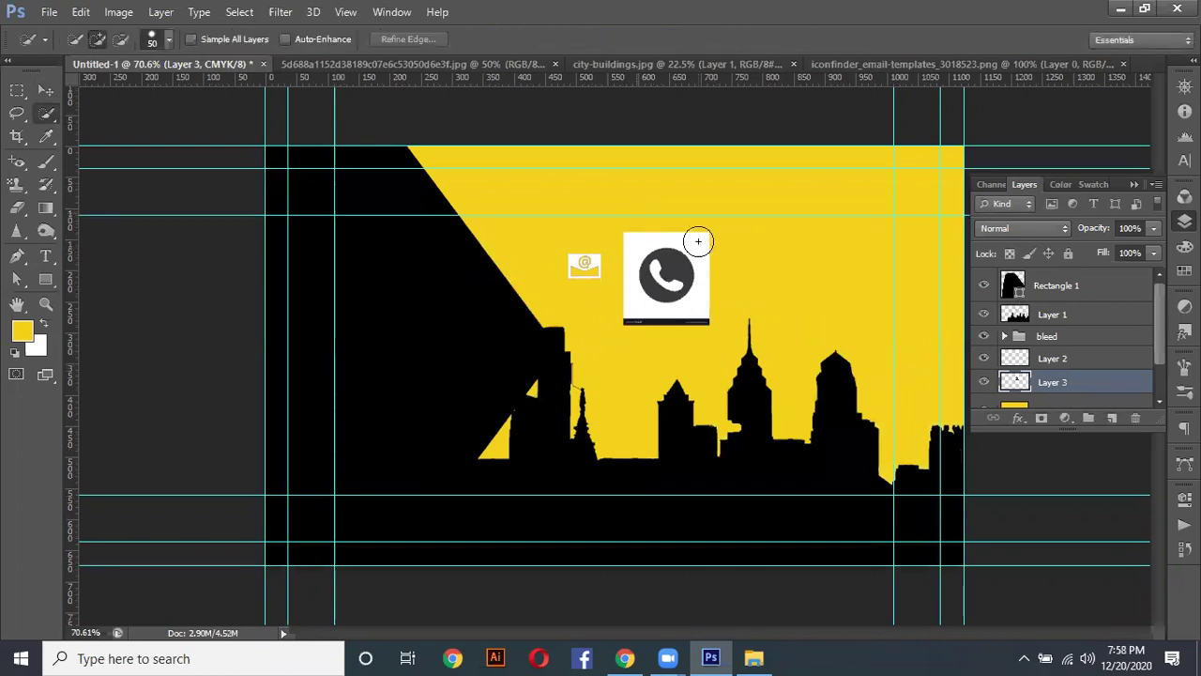
{"action": "left_click", "coordinate": [697, 235]}
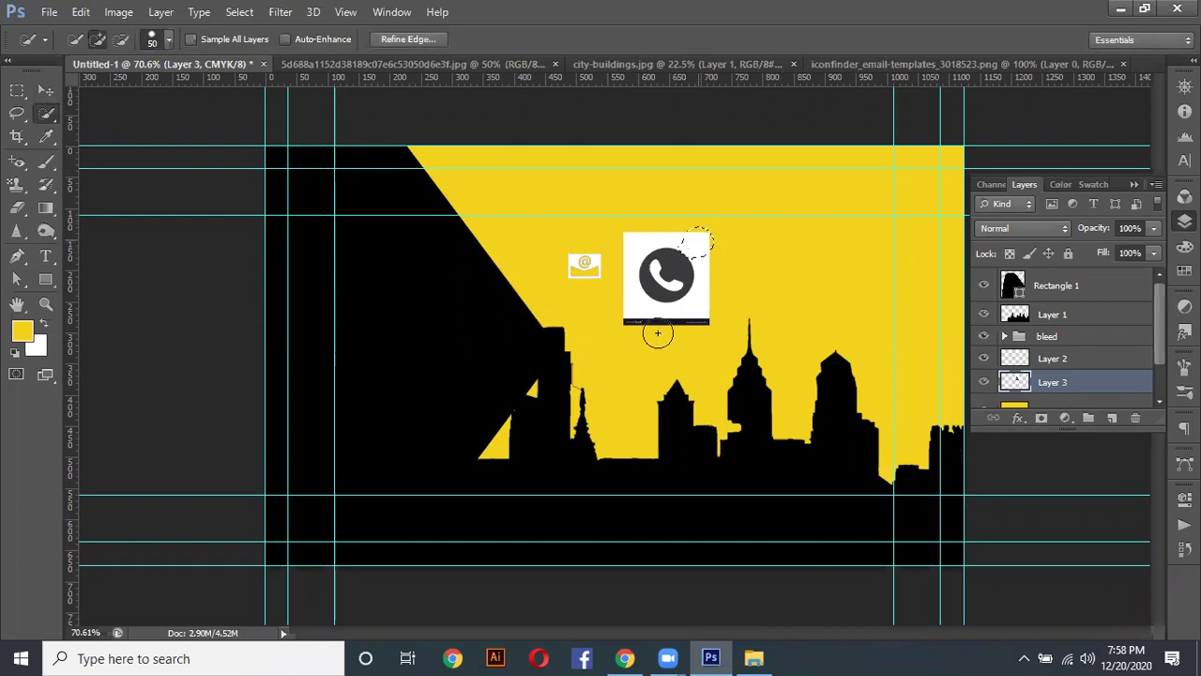
{"action": "left_click", "coordinate": [631, 232]}
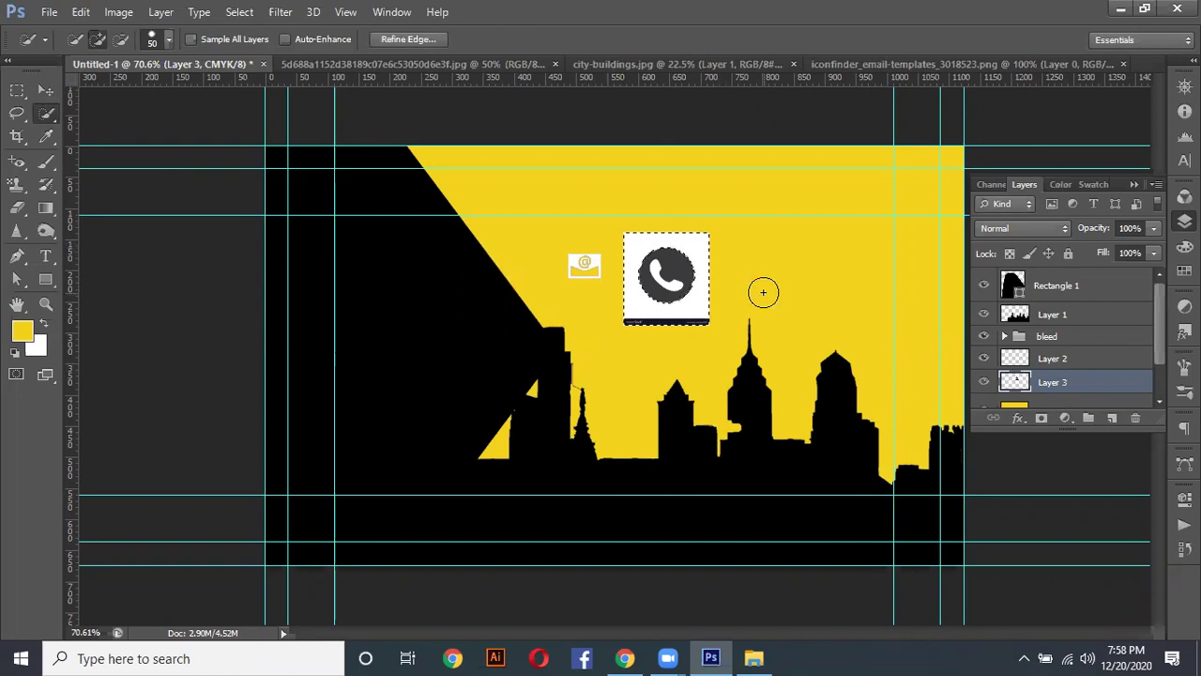
{"action": "key", "text": "Delete"}
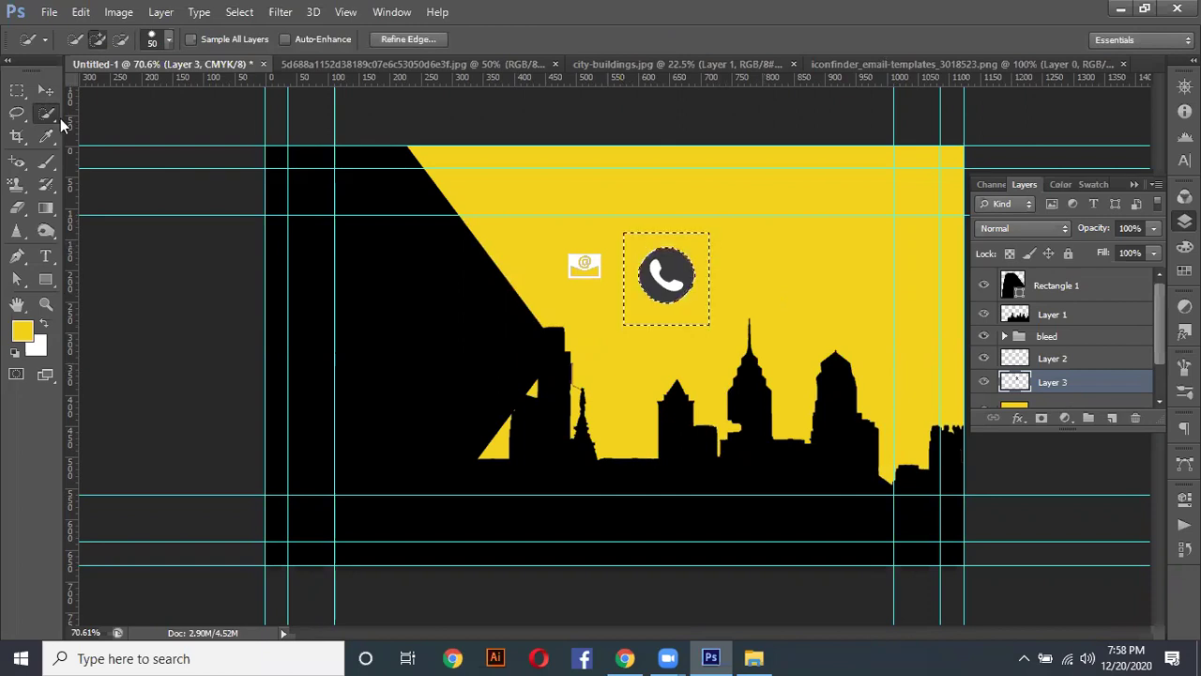
{"action": "key", "text": "v"}
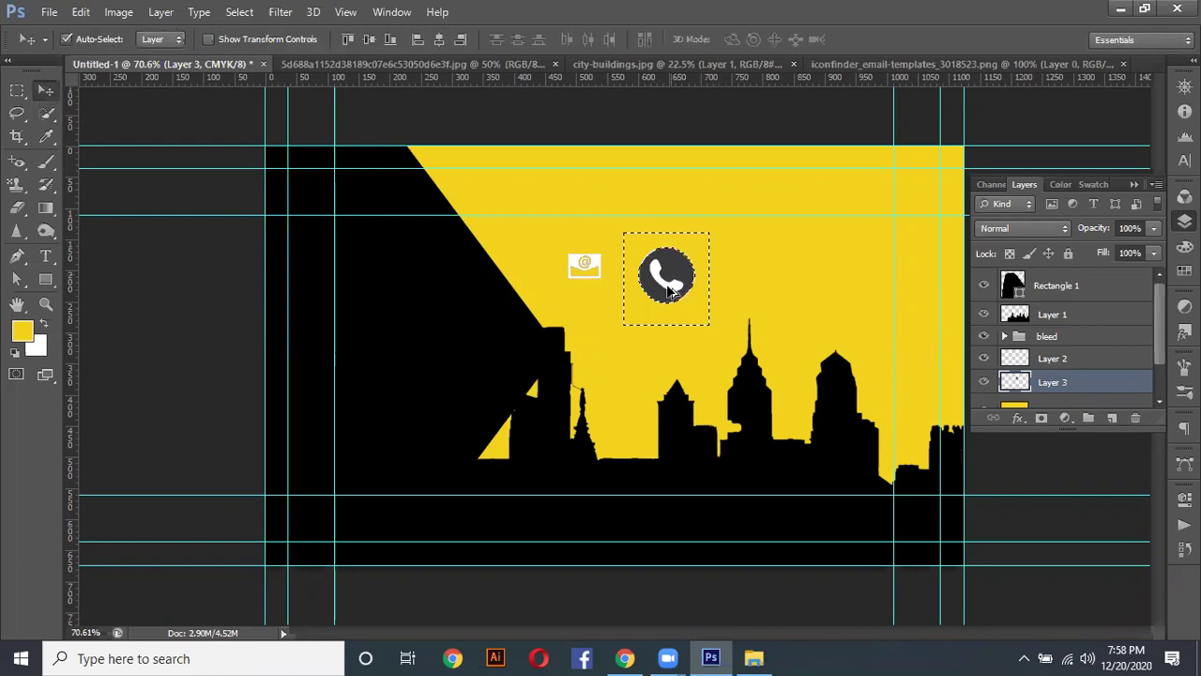
{"action": "scroll", "coordinate": [668, 291], "scroll_direction": "up", "scroll_amount": 3, "text": "alt"}
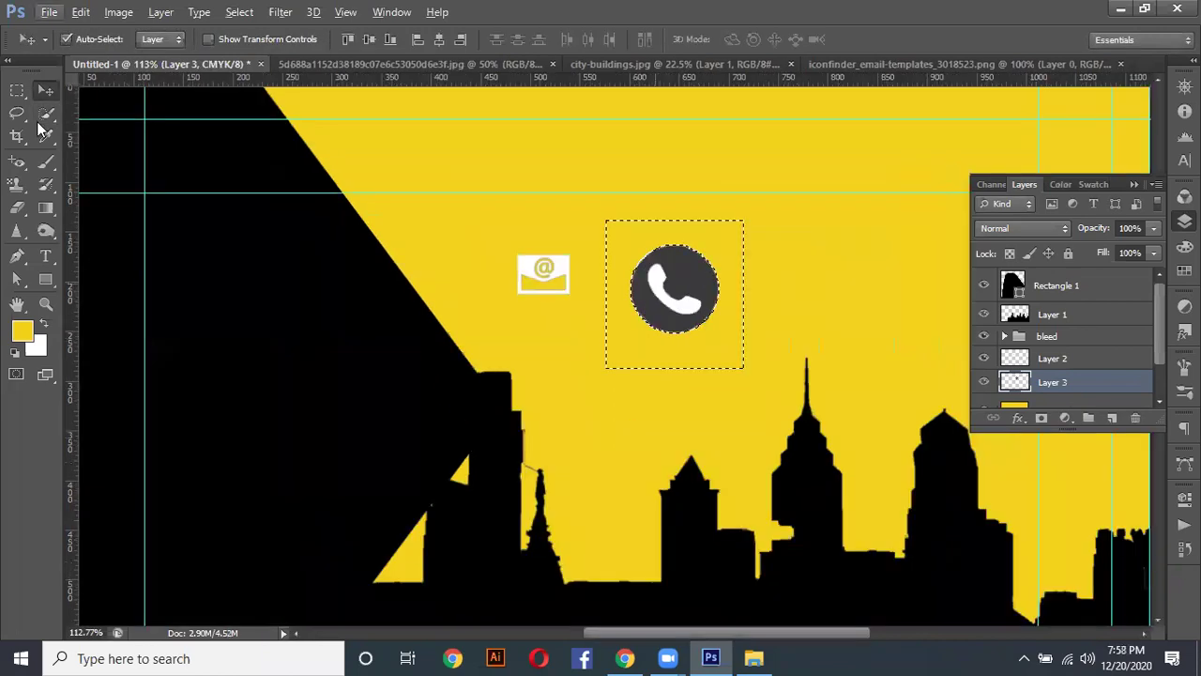
Step: Select the handset inside the circle and cut it out
{"action": "key", "text": "w"}
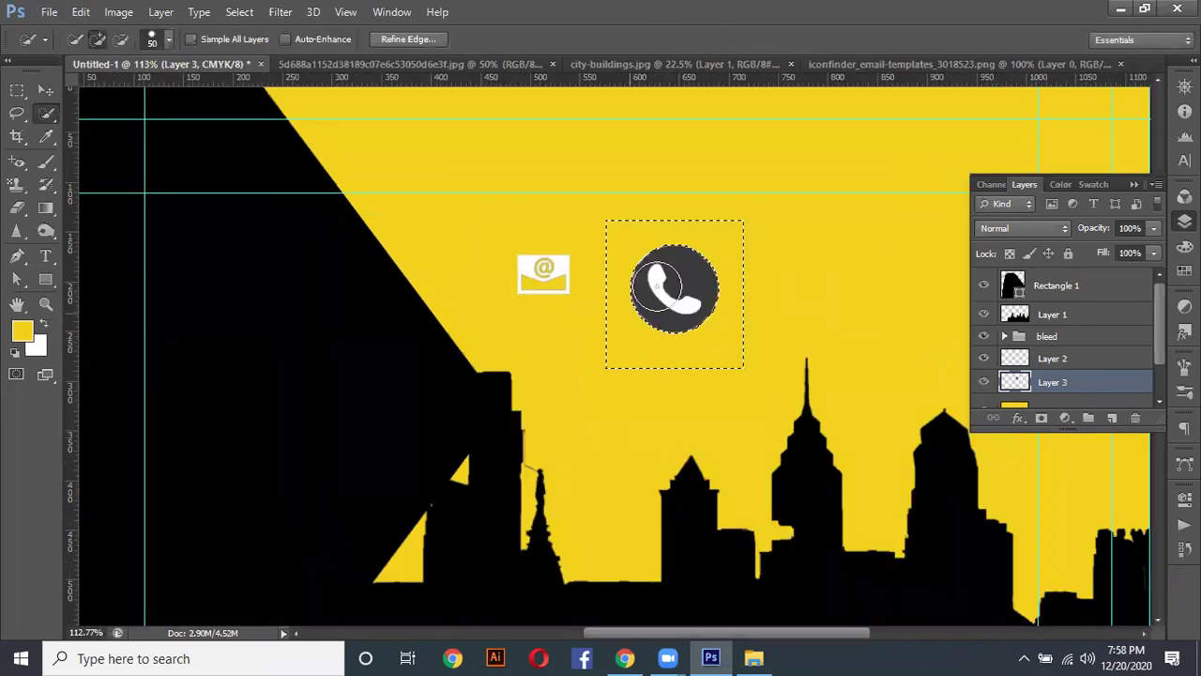
{"action": "key", "text": "ctrl+d"}
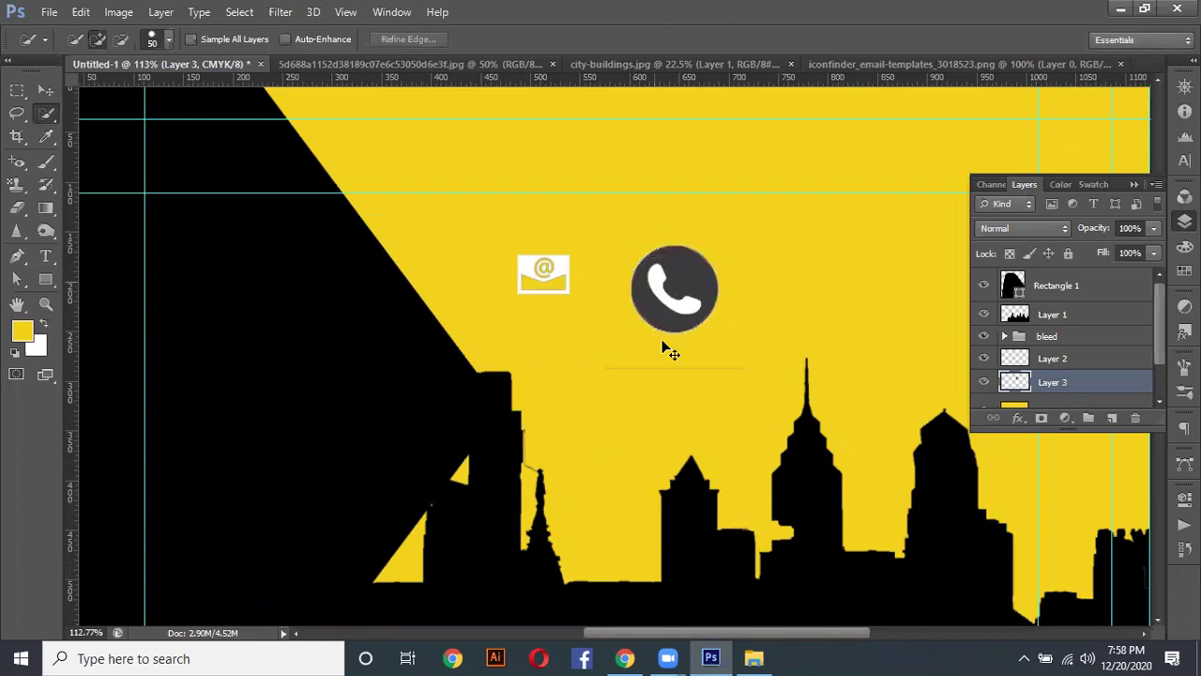
{"action": "left_click_drag", "start_coordinate": [674, 295], "coordinate": [653, 274]}
{"action": "key", "text": "ctrl+d"}
{"action": "key", "text": "bracketleft"}
{"action": "key", "text": "bracketleft"}
{"action": "key", "text": "bracketleft"}
{"action": "key", "text": "bracketleft"}
{"action": "left_click_drag", "start_coordinate": [670, 286], "coordinate": [727, 323]}
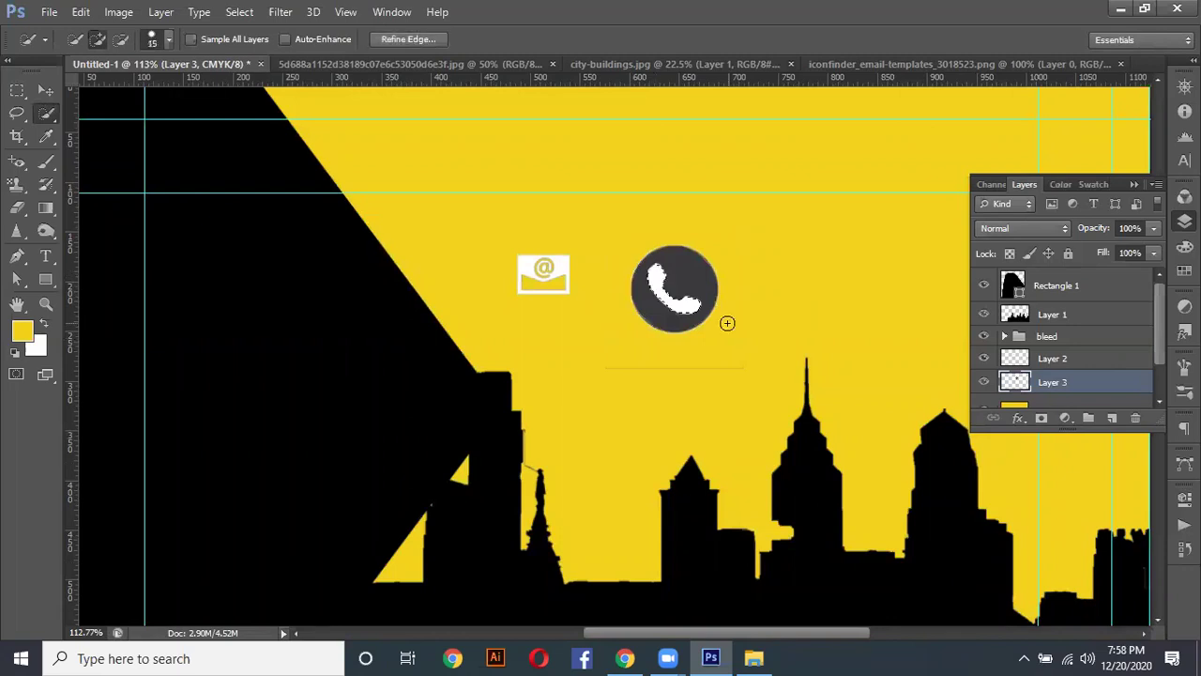
{"action": "key", "text": "alt+BackSpace"}
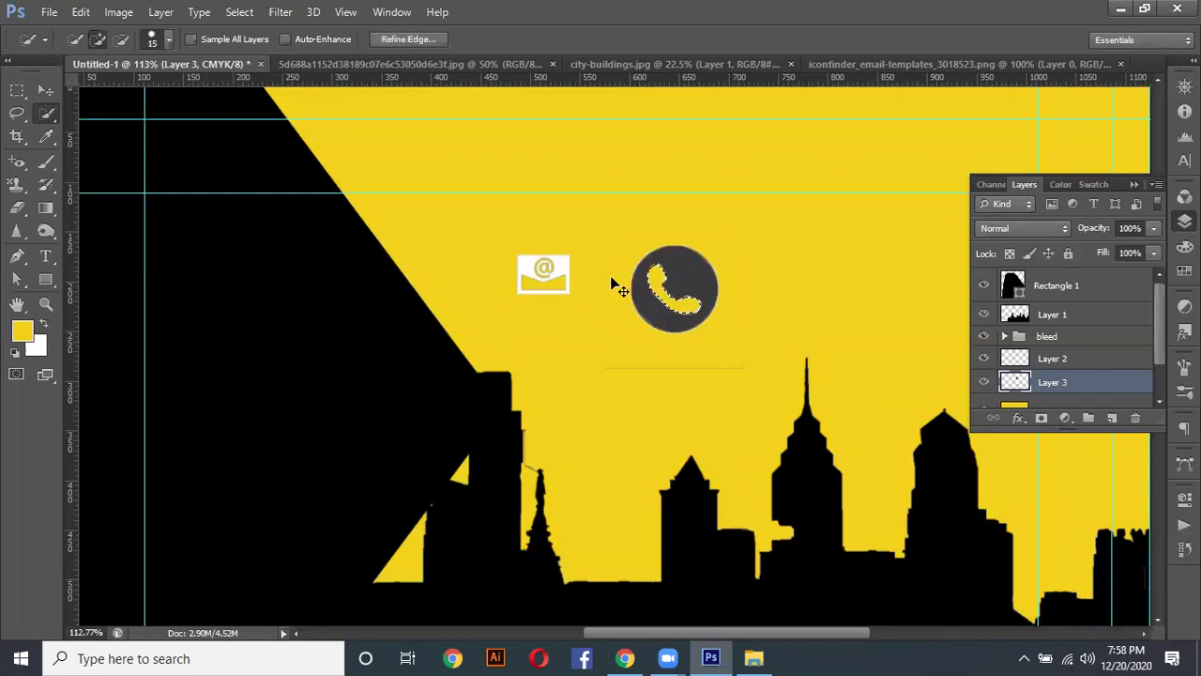
Step: Place the phone circle beside the email icon, fill it white, and scale it to about 52%
{"action": "key", "text": "v"}
{"action": "left_click_drag", "start_coordinate": [683, 252], "coordinate": [648, 227]}
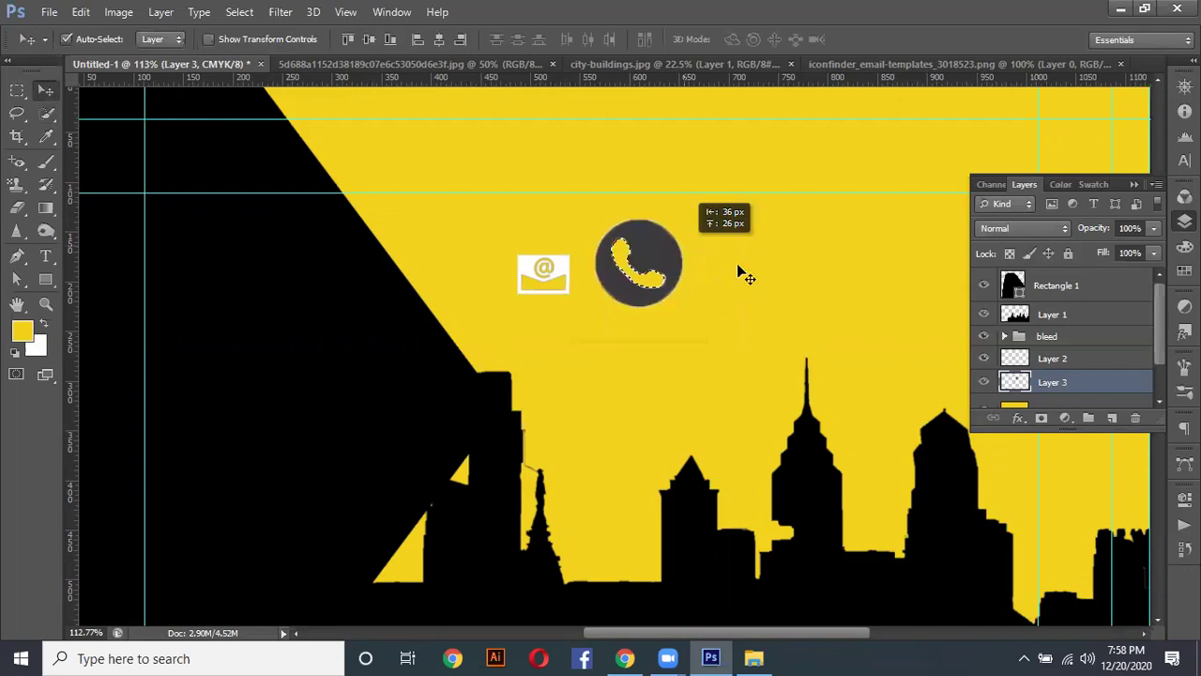
{"action": "key", "text": "ctrl+z"}
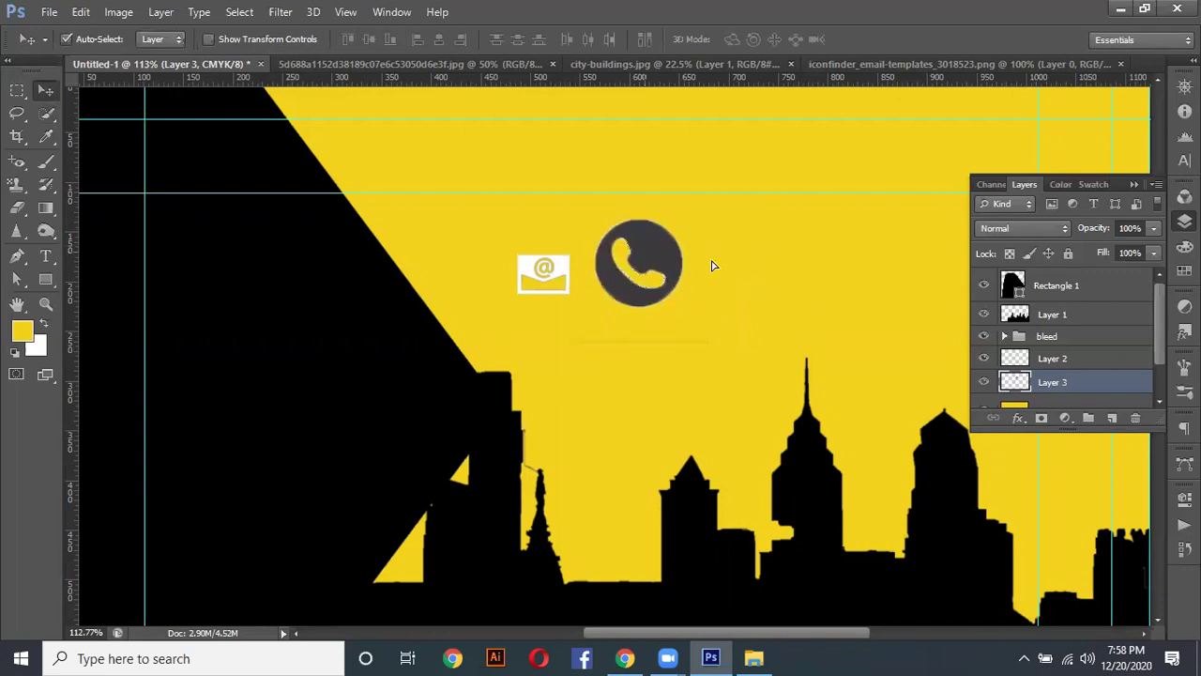
{"action": "left_click_drag", "start_coordinate": [642, 248], "coordinate": [711, 254]}
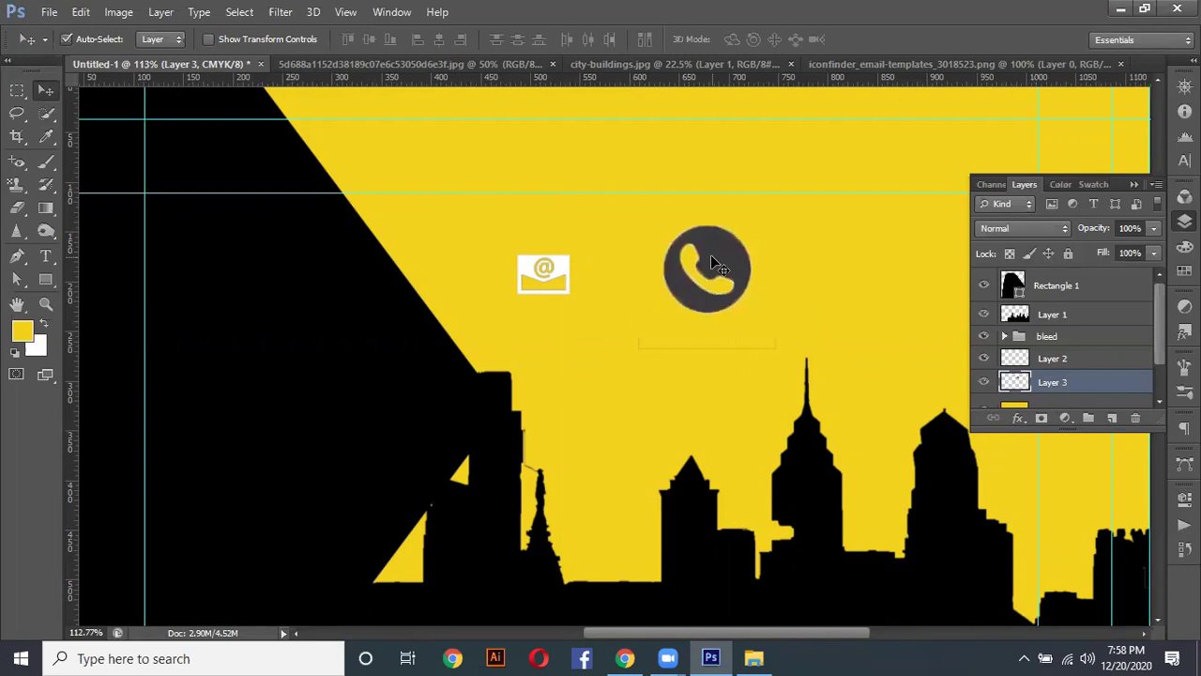
{"action": "left_click", "coordinate": [1015, 382], "text": "ctrl"}
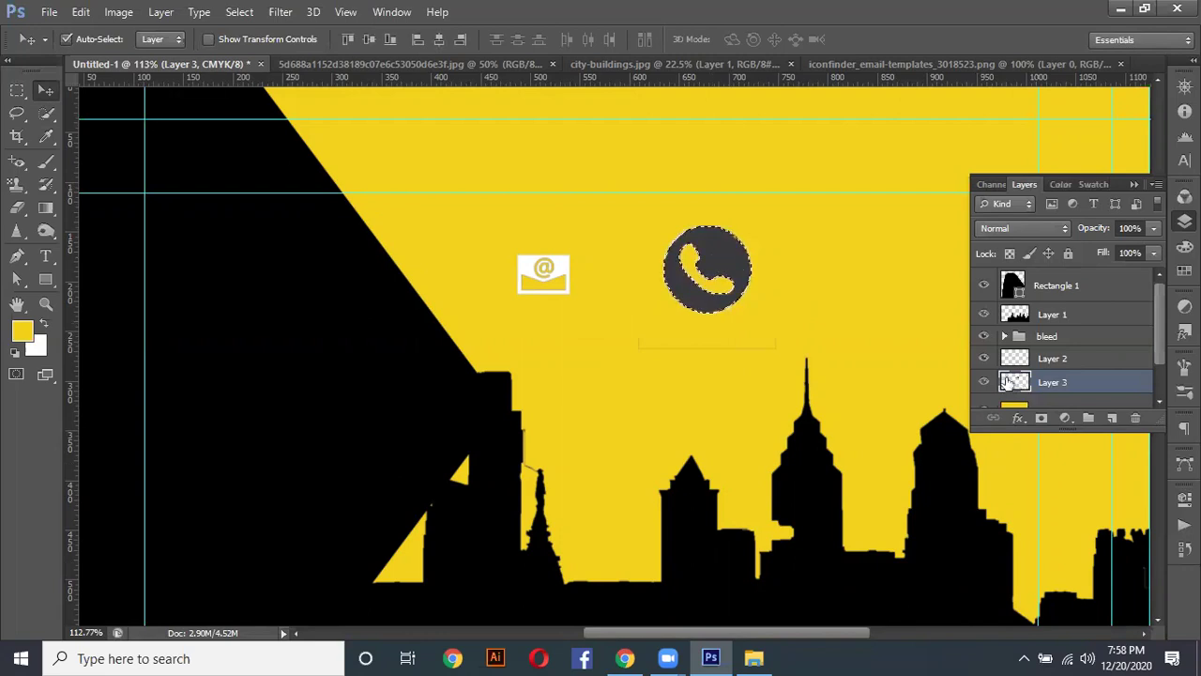
{"action": "key", "text": "ctrl+BackSpace"}
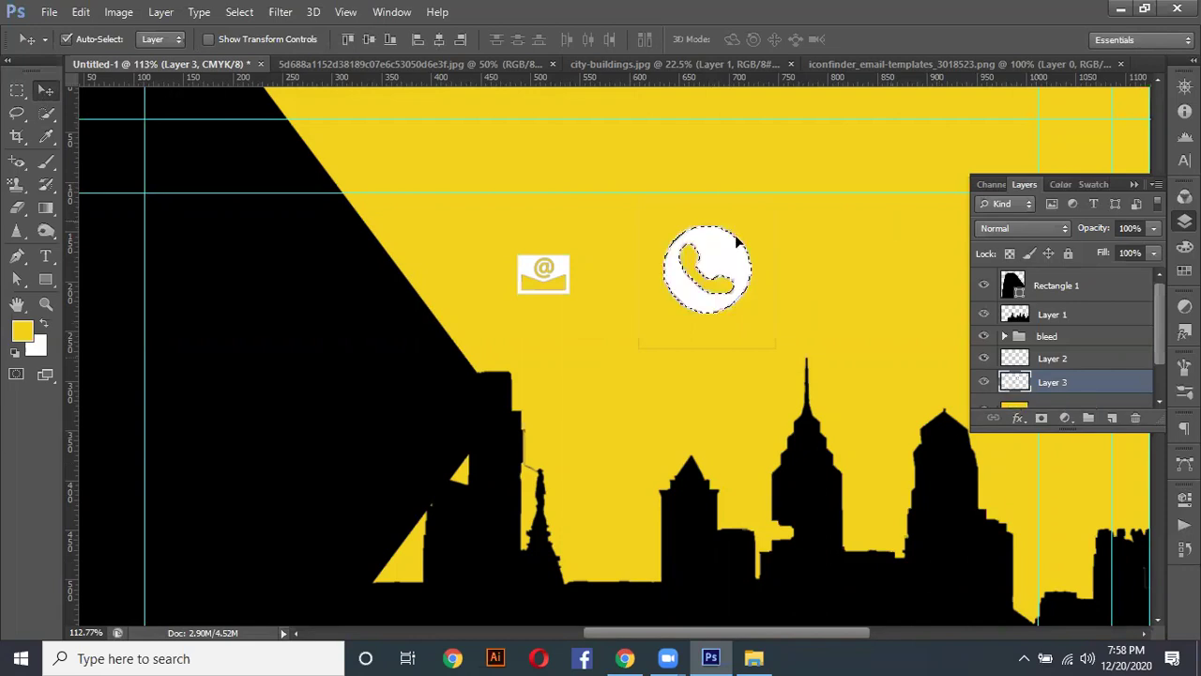
{"action": "key", "text": "ctrl+t"}
Step: Shrink the phone icon to about half size and place it just above the mail icon
{"action": "left_click_drag", "start_coordinate": [773, 194], "coordinate": [710, 271]}
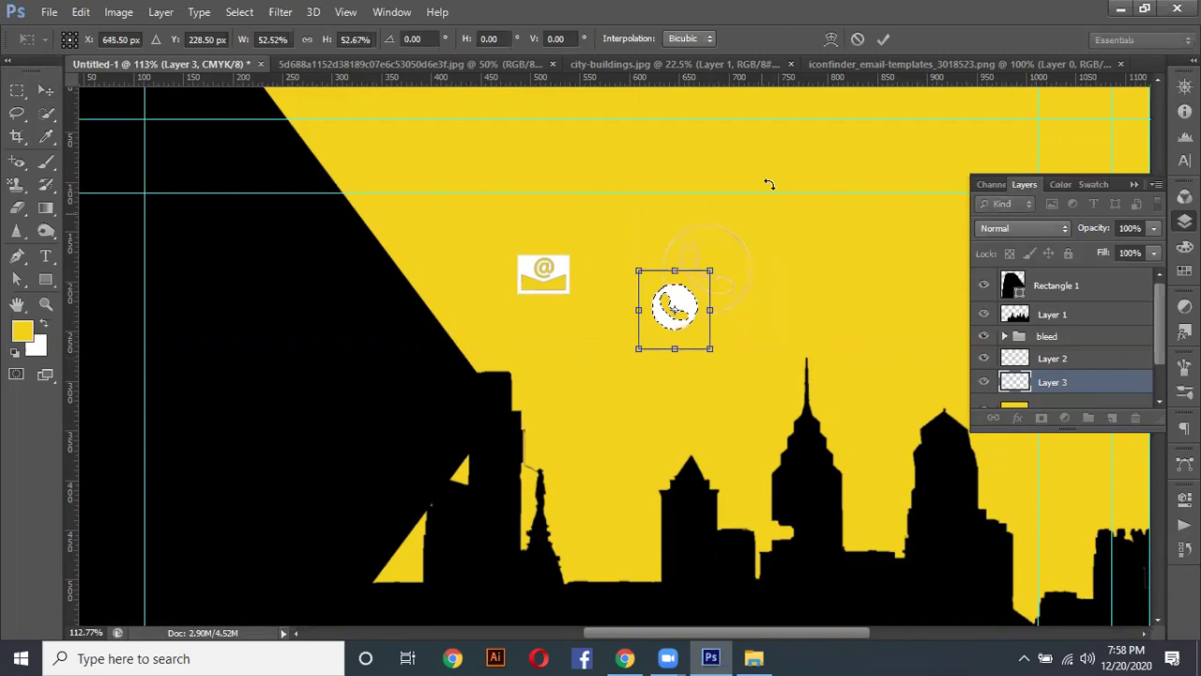
{"action": "key", "text": "Return"}
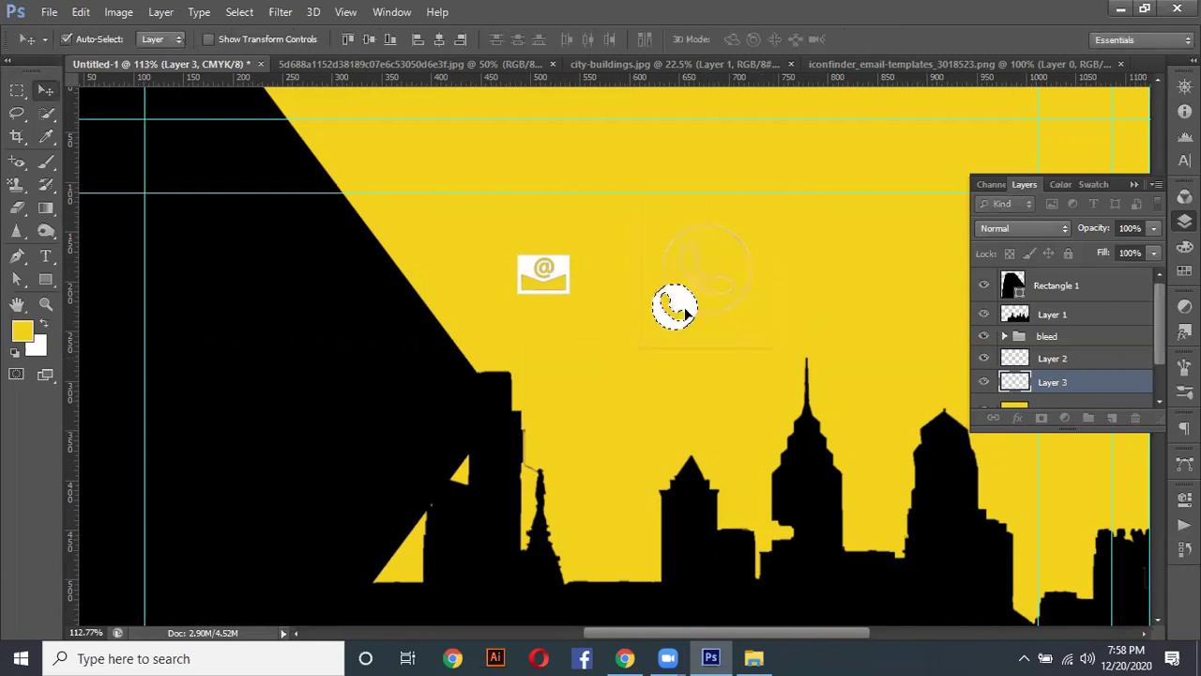
{"action": "left_click_drag", "start_coordinate": [685, 312], "coordinate": [542, 236]}
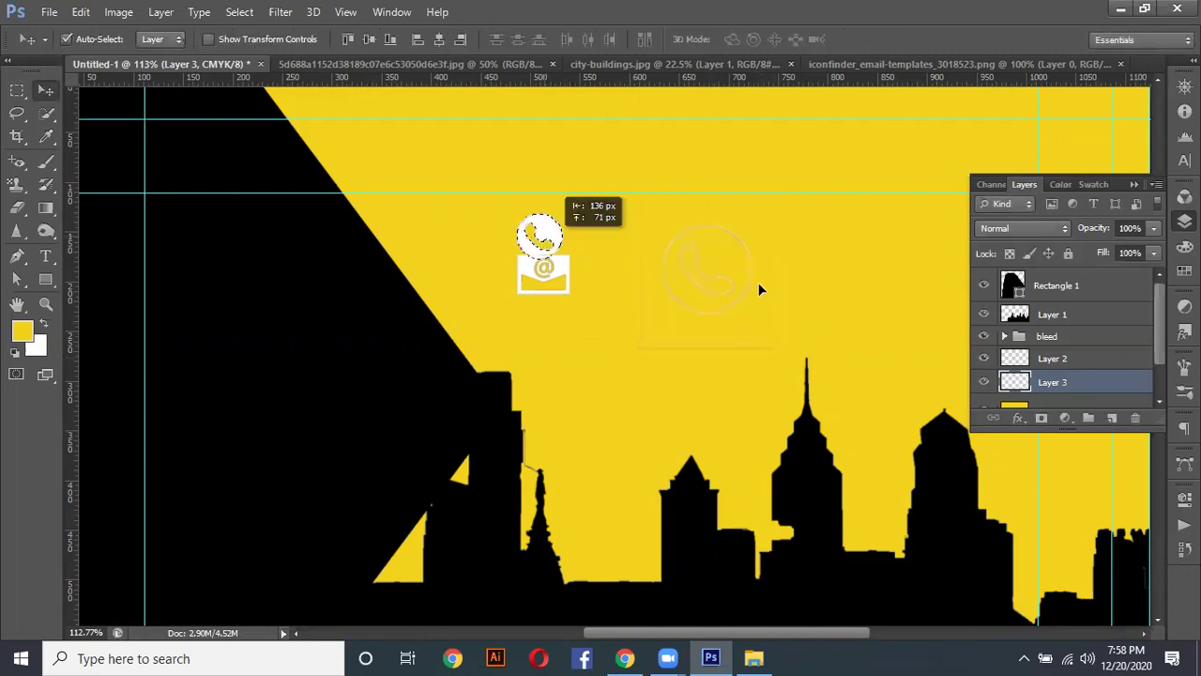
{"action": "key", "text": "shift+Up"}
{"action": "key", "text": "shift+Up"}
{"action": "key", "text": "shift+Left"}
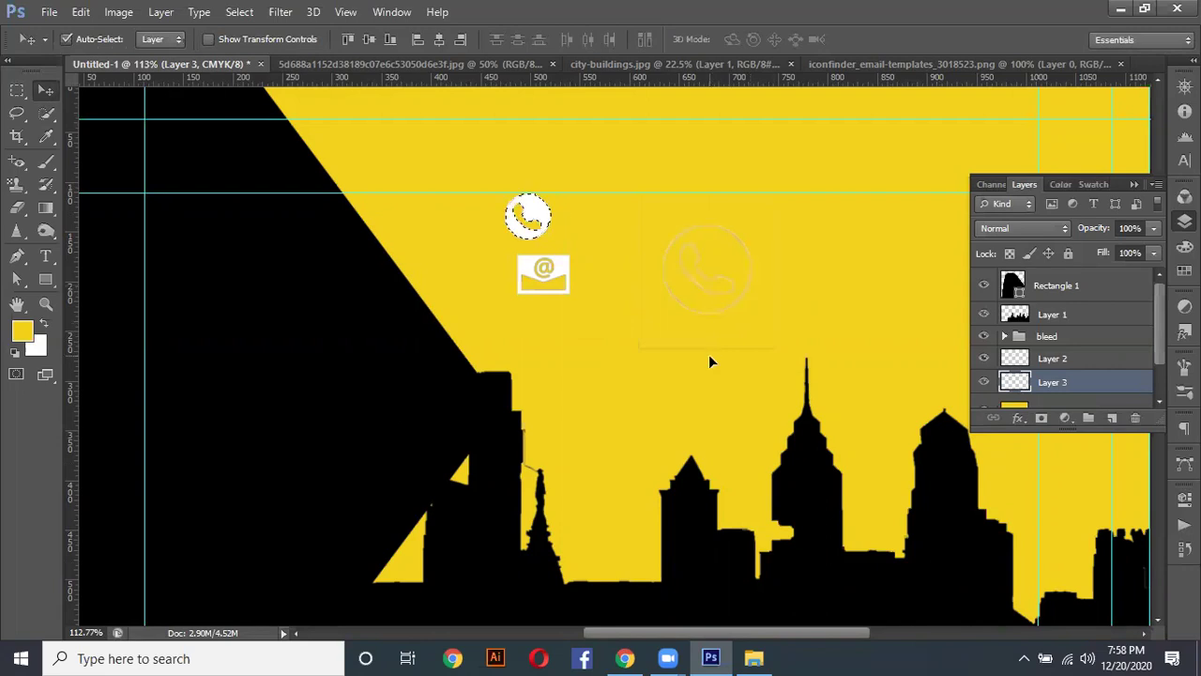
Step: Undo the accidental yellow background shift and delete the faint leftover phone circle
{"action": "left_click", "coordinate": [708, 354]}
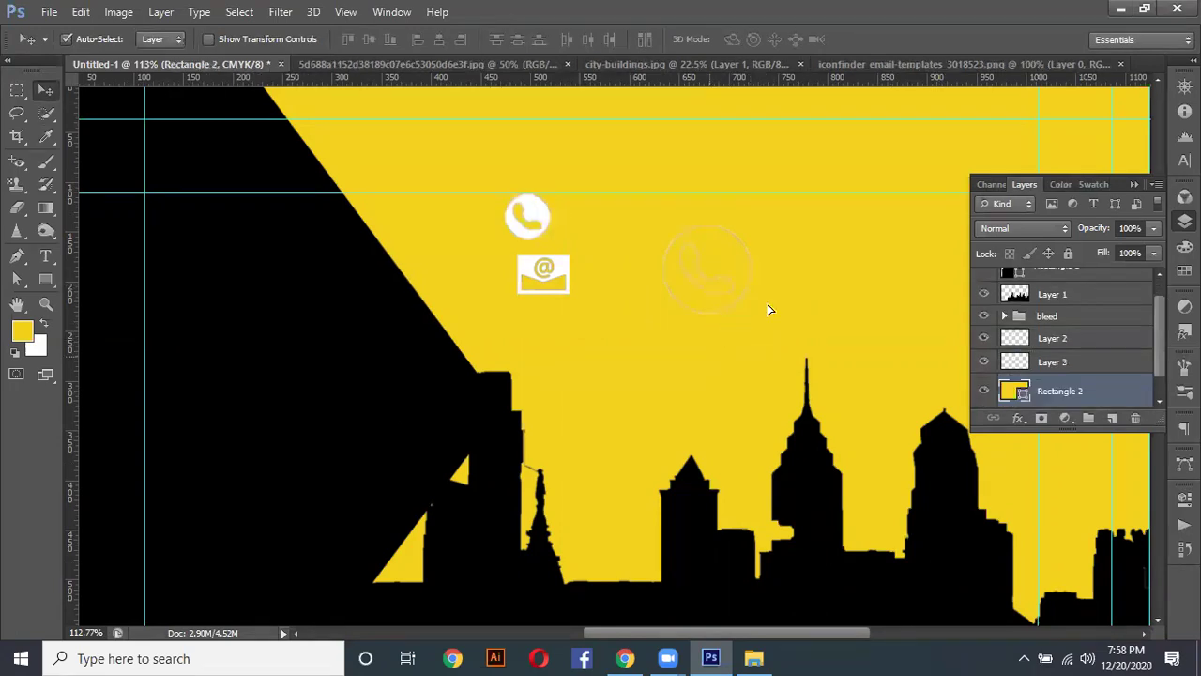
{"action": "left_click_drag", "start_coordinate": [768, 310], "coordinate": [742, 305]}
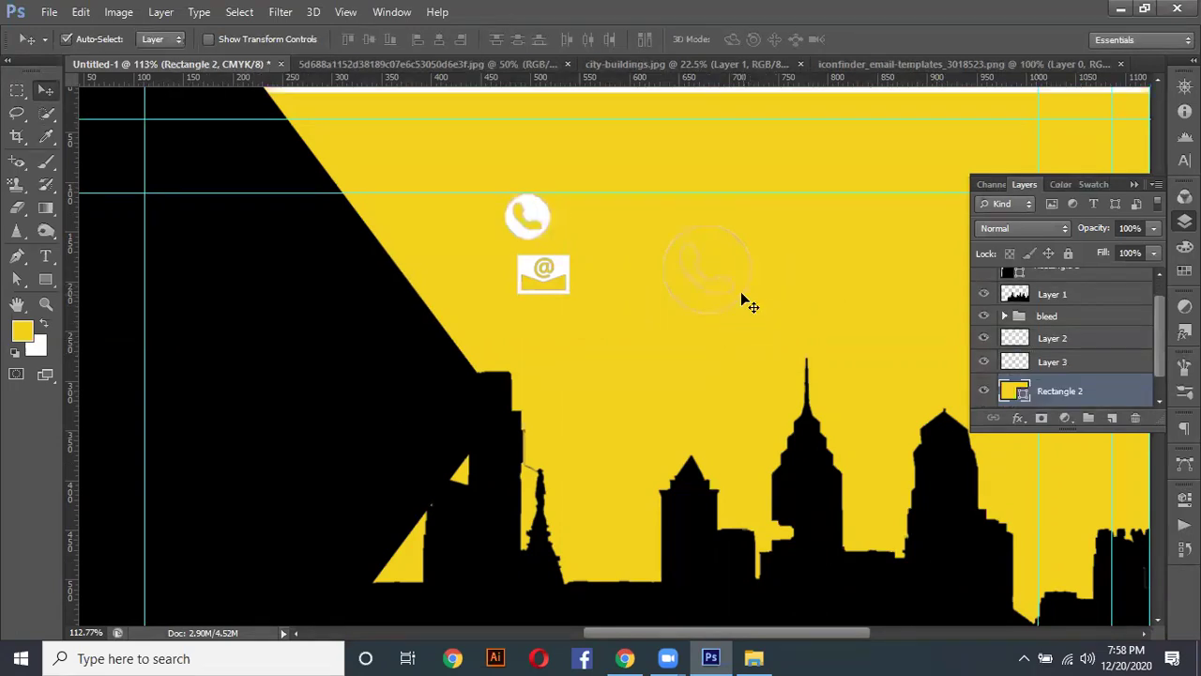
{"action": "key", "text": "ctrl+z"}
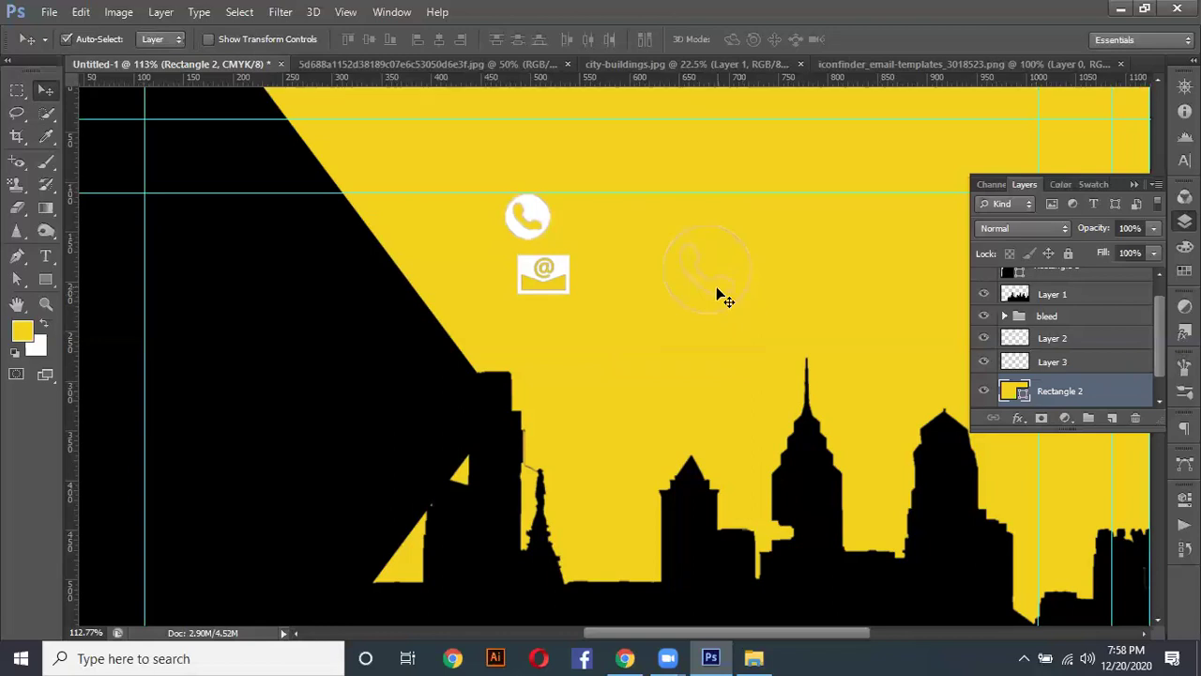
{"action": "left_click", "coordinate": [1041, 364]}
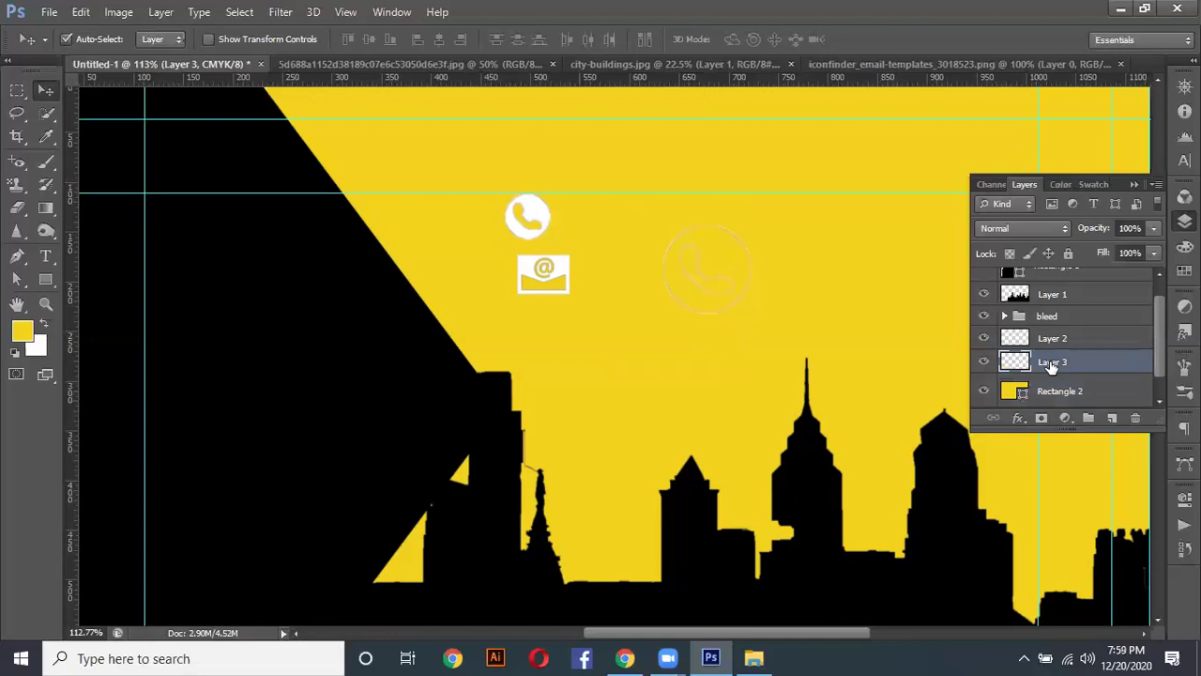
{"action": "key", "text": "Delete"}
Step: Restore the phone icon area and revert a trial move, leaving the phone icon in place
{"action": "key", "text": "ctrl+z"}
{"action": "left_click", "coordinate": [17, 91]}
{"action": "left_click_drag", "start_coordinate": [646, 213], "coordinate": [788, 338]}
{"action": "left_click", "coordinate": [45, 90]}
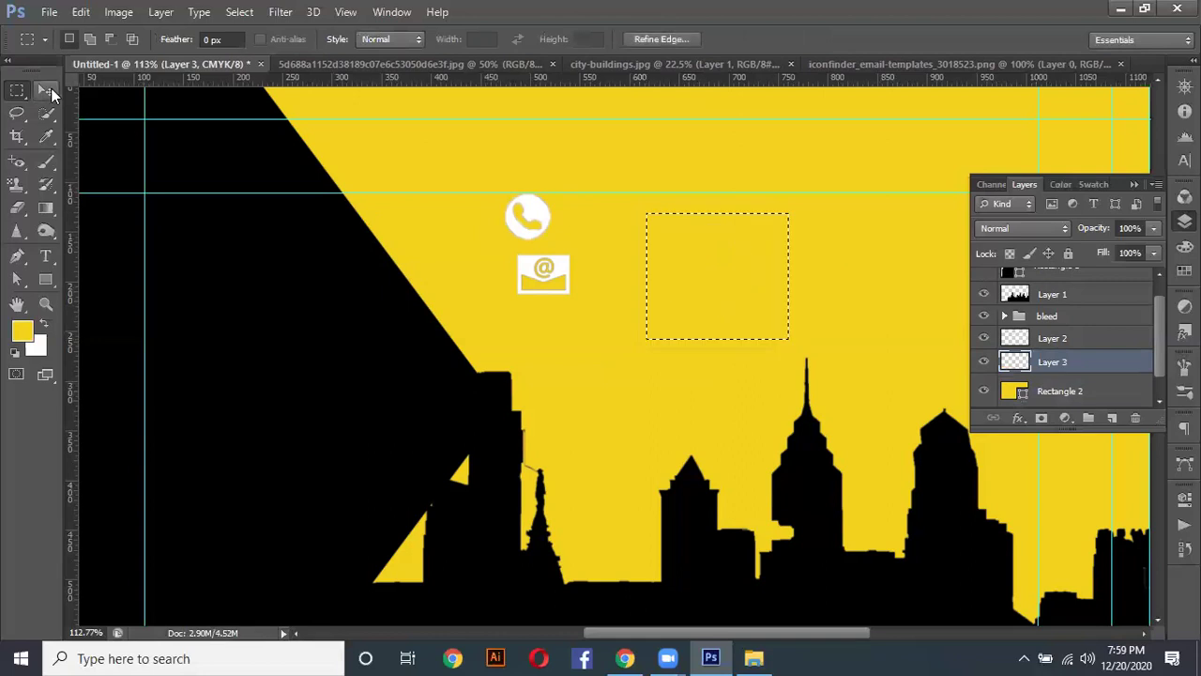
{"action": "key", "text": "ctrl+d"}
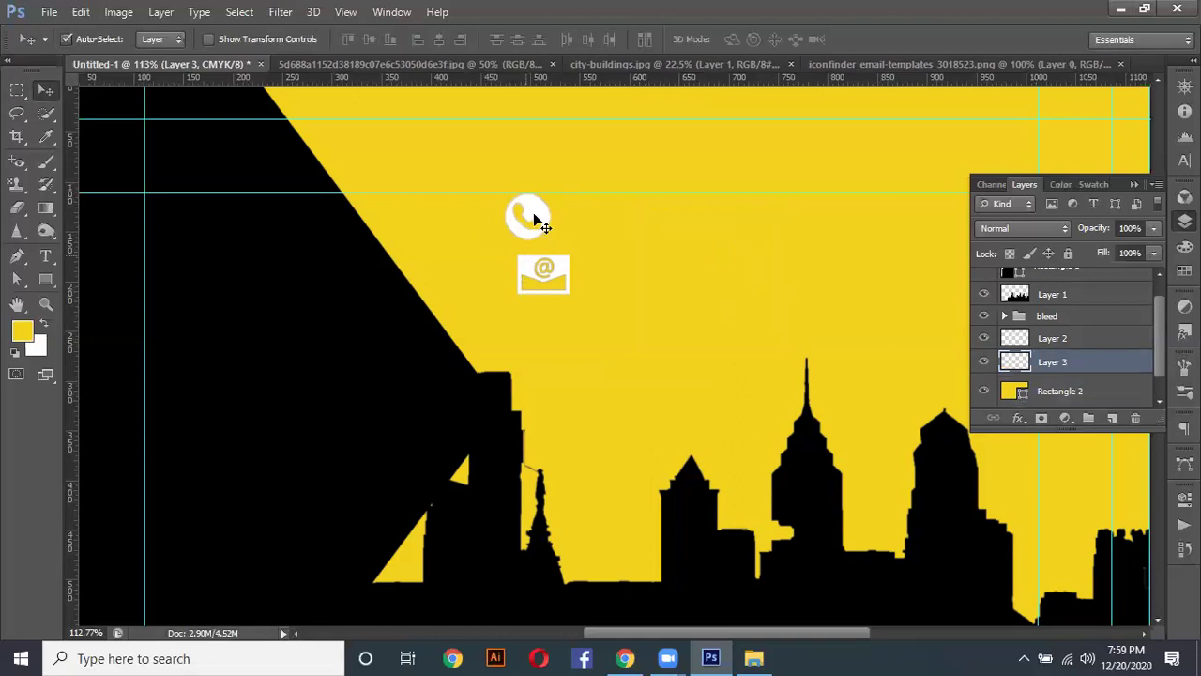
{"action": "left_click_drag", "start_coordinate": [541, 213], "coordinate": [552, 221]}
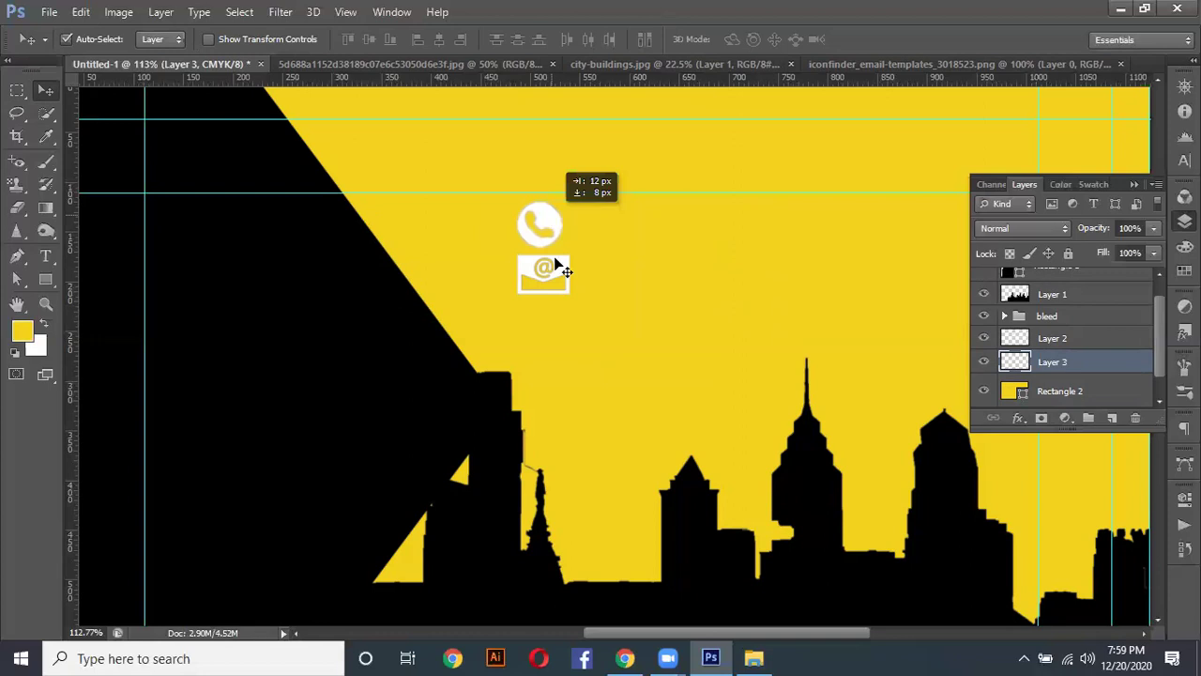
{"action": "key", "text": "ctrl+z"}
Step: Resize the envelope icon to about 83% and nudge it beneath the phone badge, dismissing the error
{"action": "left_click_drag", "start_coordinate": [552, 274], "coordinate": [548, 284]}
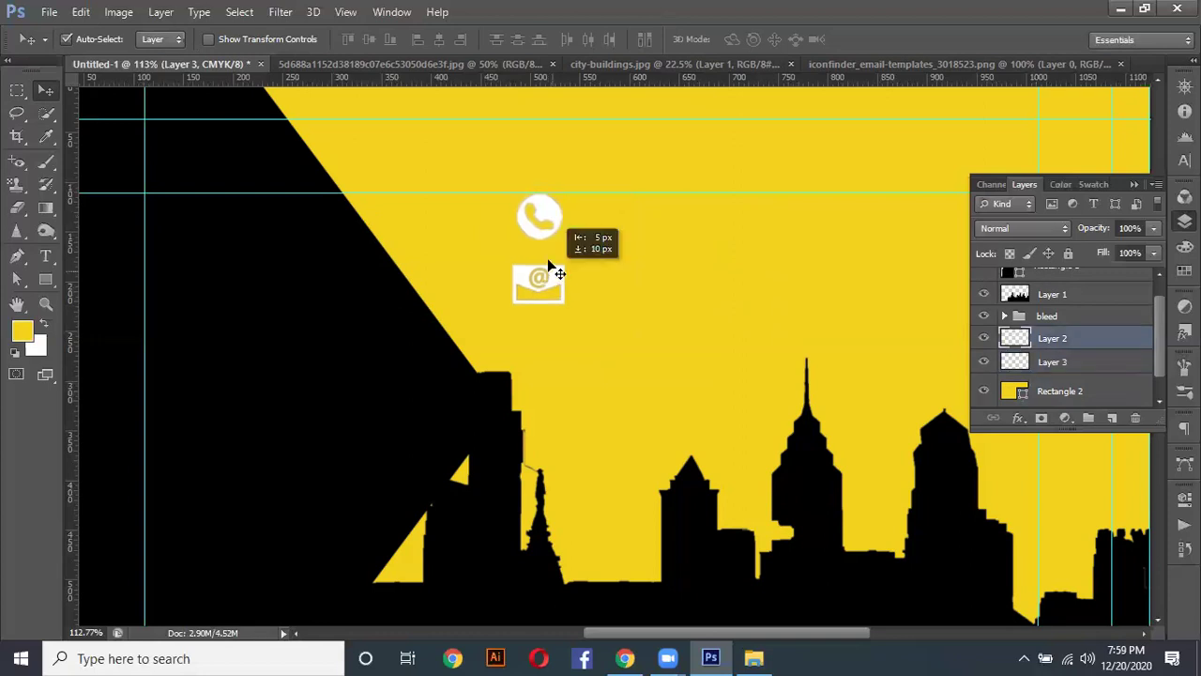
{"action": "key", "text": "ctrl+t"}
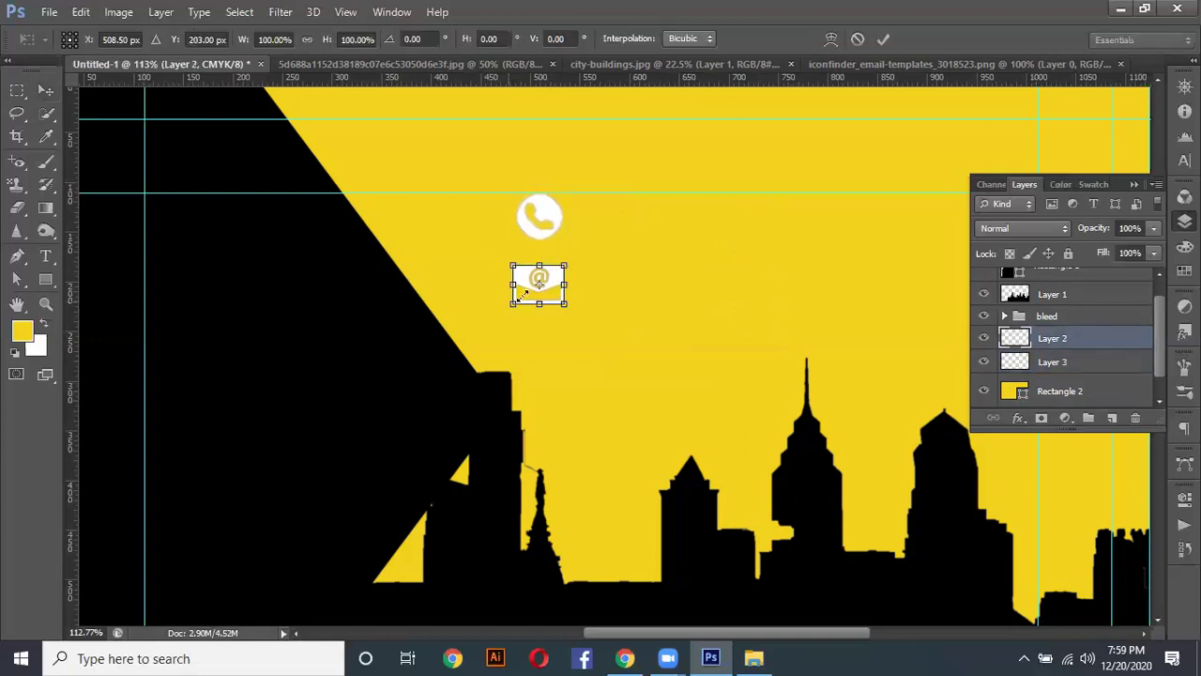
{"action": "left_click_drag", "start_coordinate": [522, 296], "coordinate": [531, 289]}
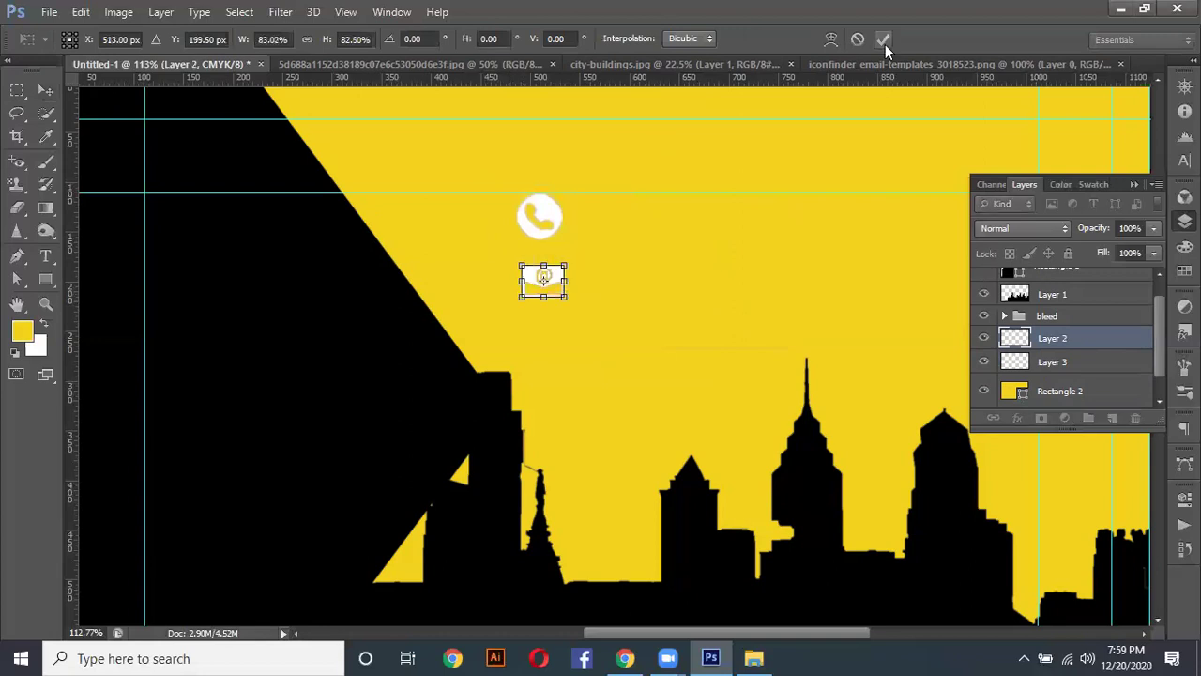
{"action": "double_click", "coordinate": [552, 273]}
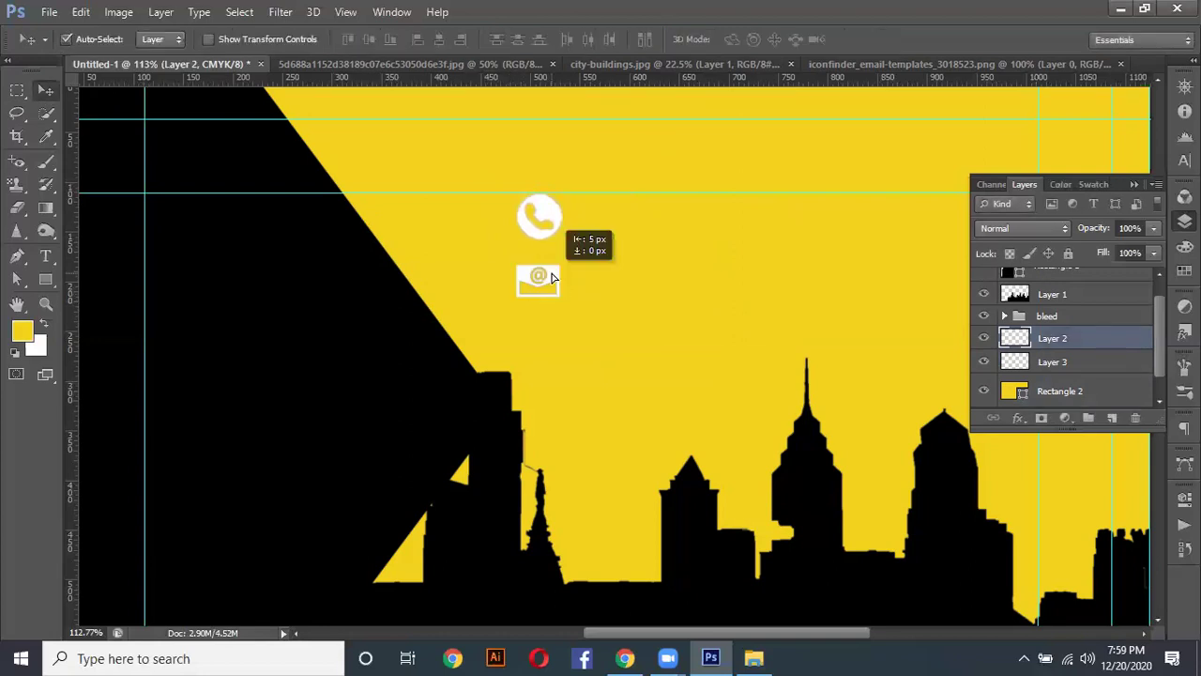
{"action": "key", "text": "Up"}
{"action": "key", "text": "Up"}
{"action": "key", "text": "Up"}
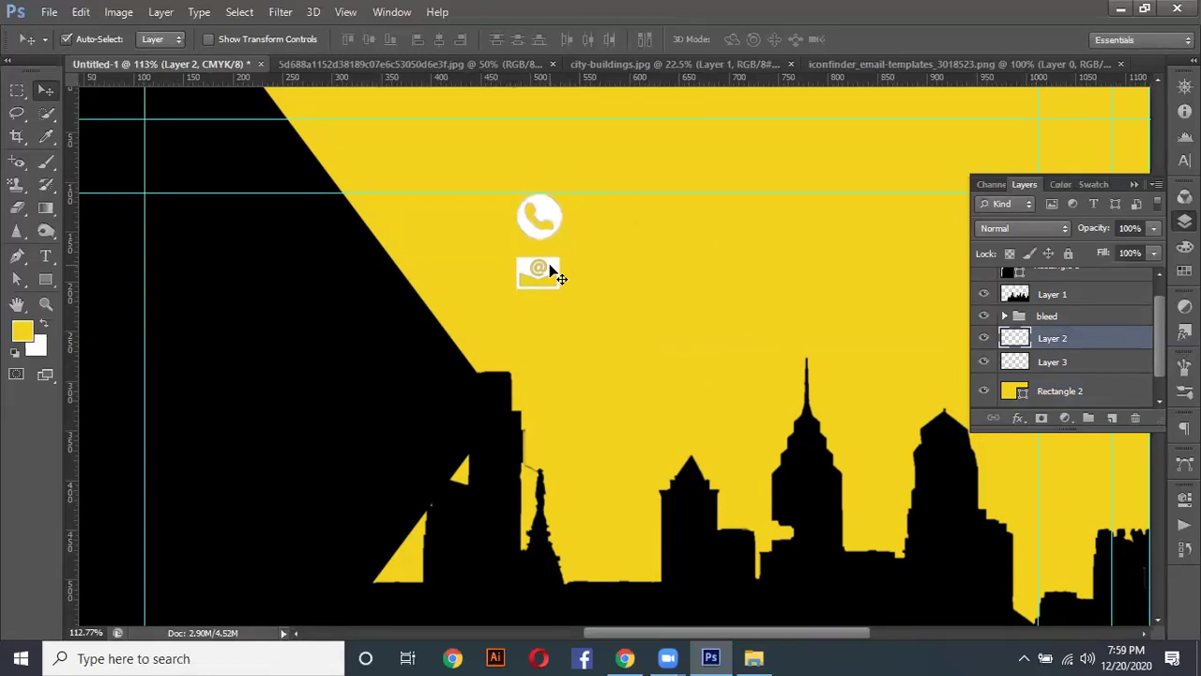
{"action": "key", "text": "Down"}
{"action": "key", "text": "Down"}
{"action": "key", "text": "Down"}
{"action": "left_click", "coordinate": [573, 272]}
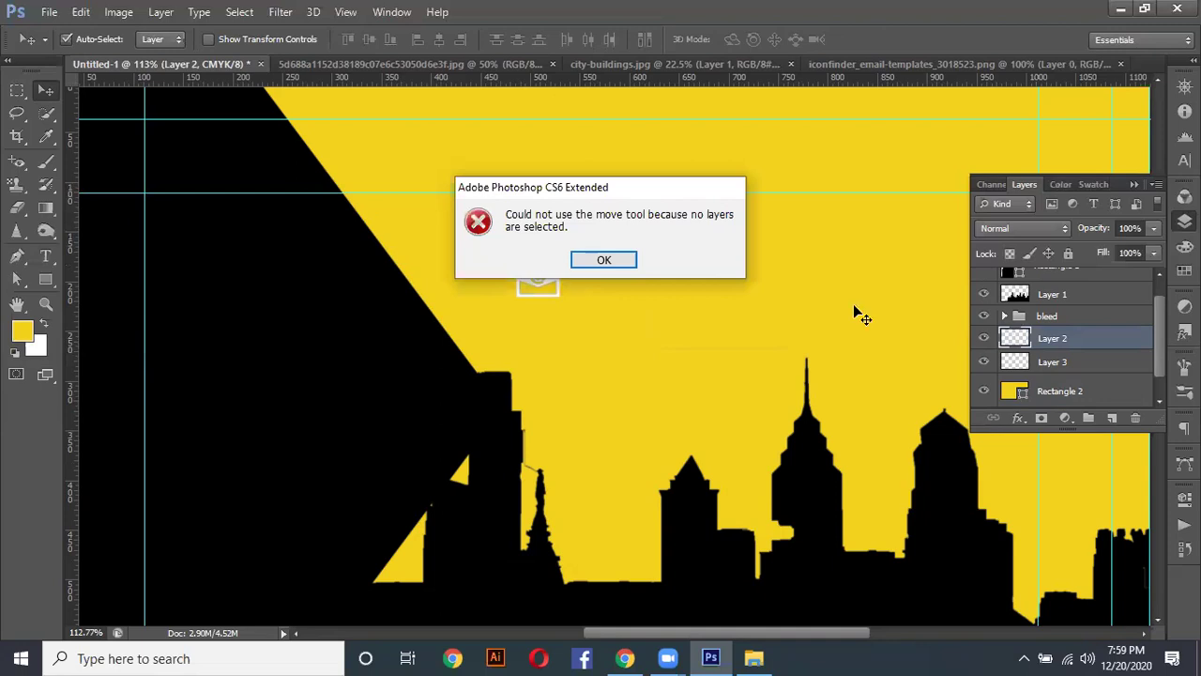
{"action": "left_click", "coordinate": [603, 260]}
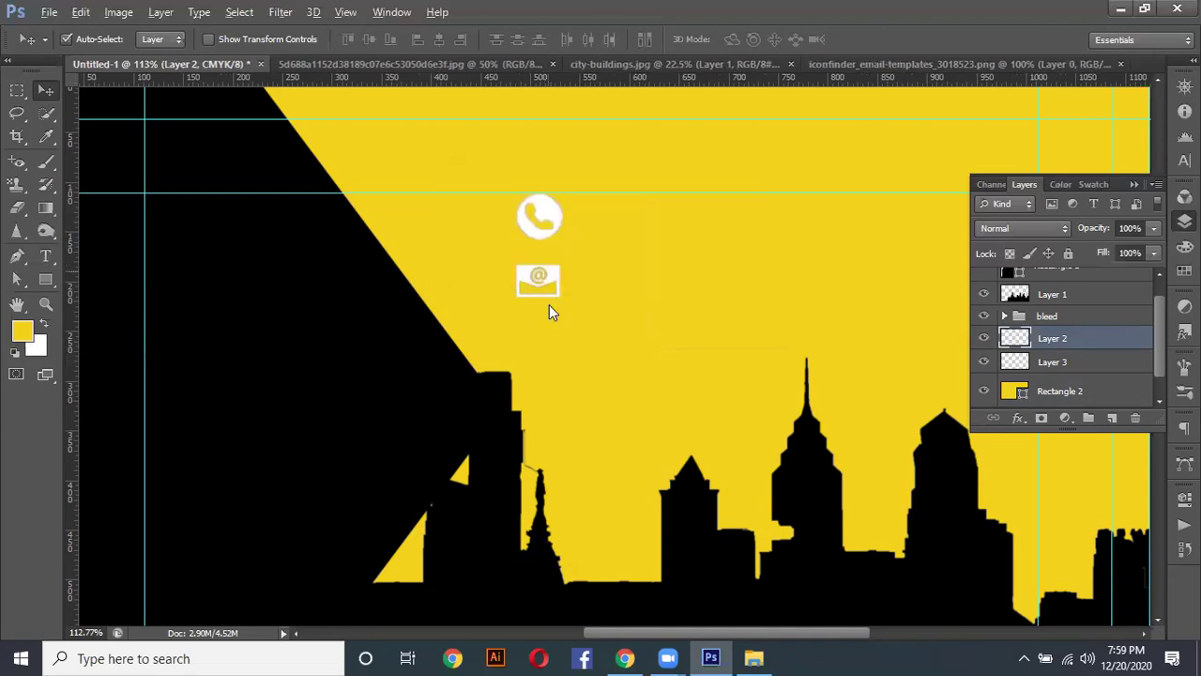
Step: Duplicate the envelope just below the original and add a vertical guide beside the icons
{"action": "left_click", "coordinate": [579, 271]}
{"action": "key", "text": "Return"}
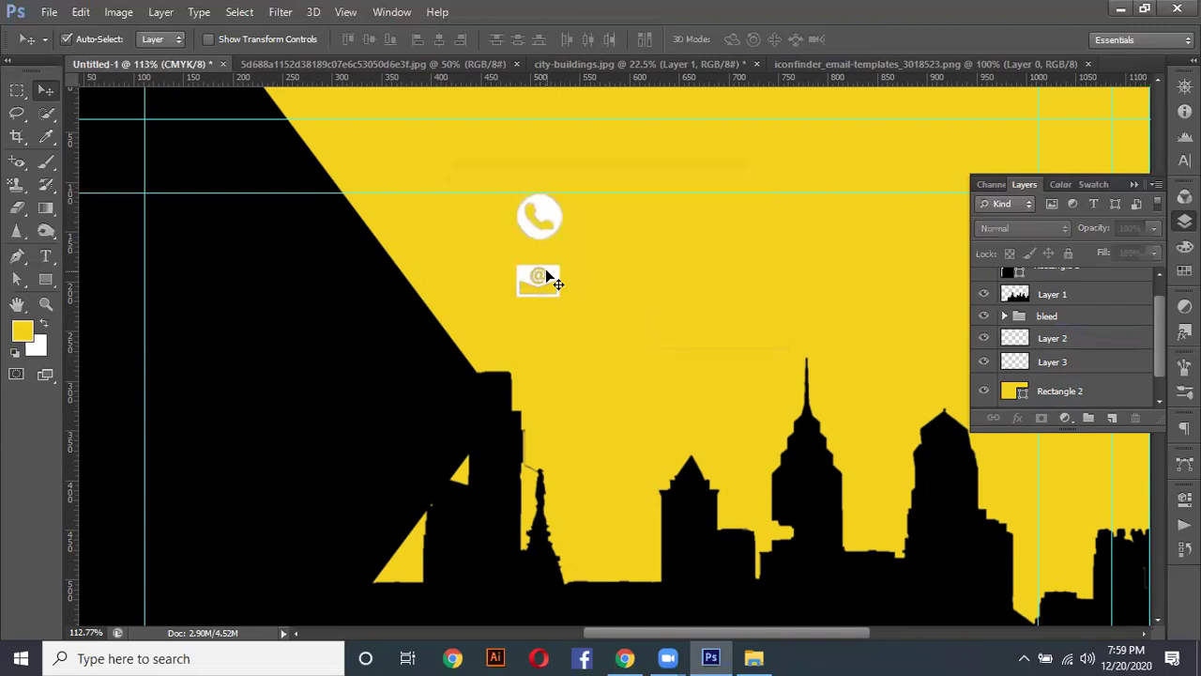
{"action": "mouse_move", "coordinate": [552, 274]}
{"action": "left_mouse_down"}
{"action": "mouse_move", "coordinate": [549, 338]}
{"action": "mouse_move", "coordinate": [512, 309]}
{"action": "left_mouse_up"}
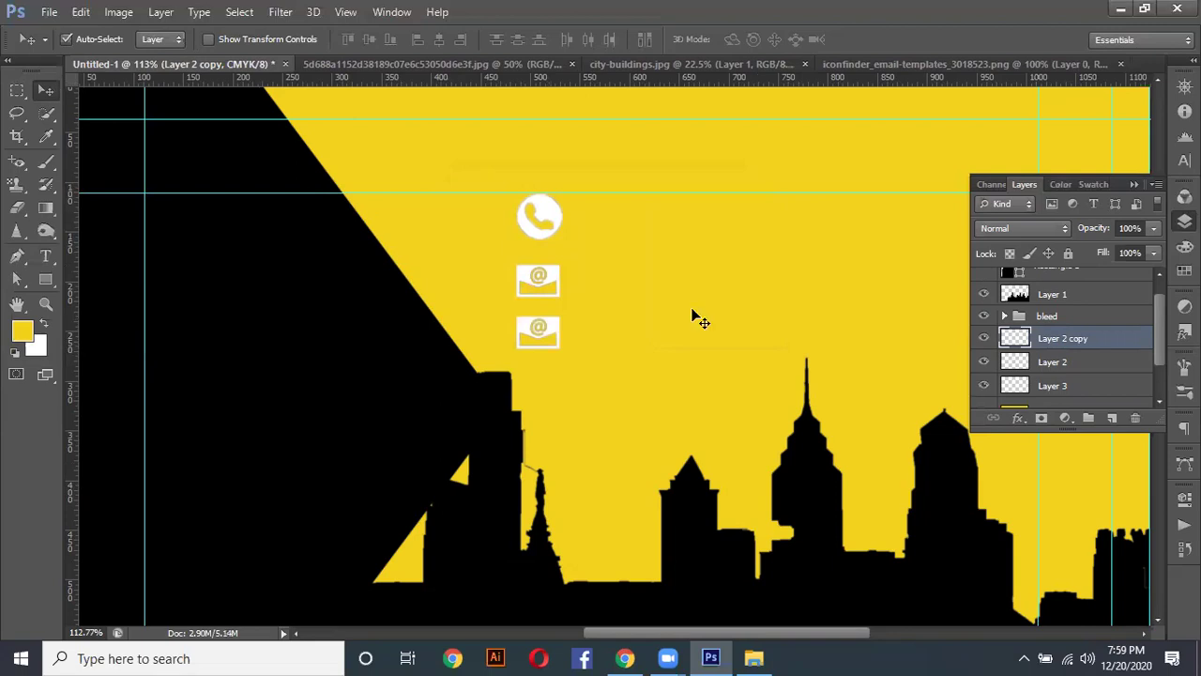
{"action": "left_click", "coordinate": [550, 280]}
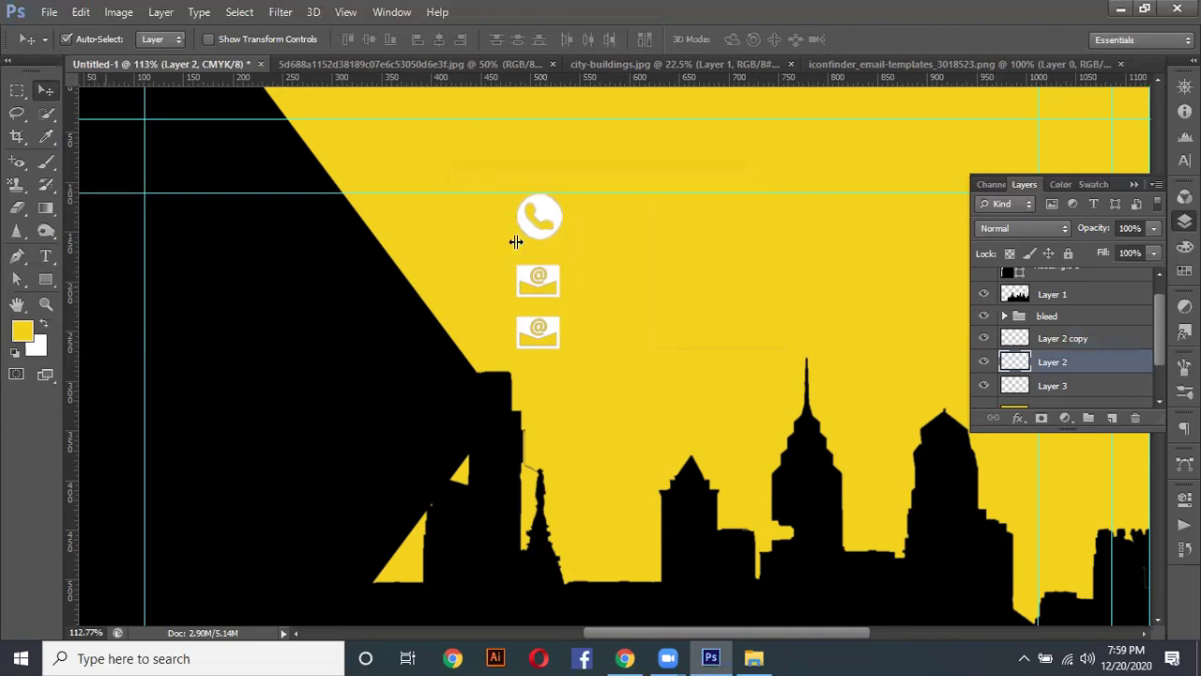
{"action": "mouse_move", "coordinate": [515, 242]}
{"action": "left_mouse_down"}
{"action": "mouse_move", "coordinate": [566, 216]}
{"action": "mouse_move", "coordinate": [561, 231]}
{"action": "left_mouse_up"}
Step: Zoom in and set the vertical guide at 487.2 px on the phone icon's left edge
{"action": "scroll", "coordinate": [578, 253], "scroll_direction": "up", "scroll_amount": 5}
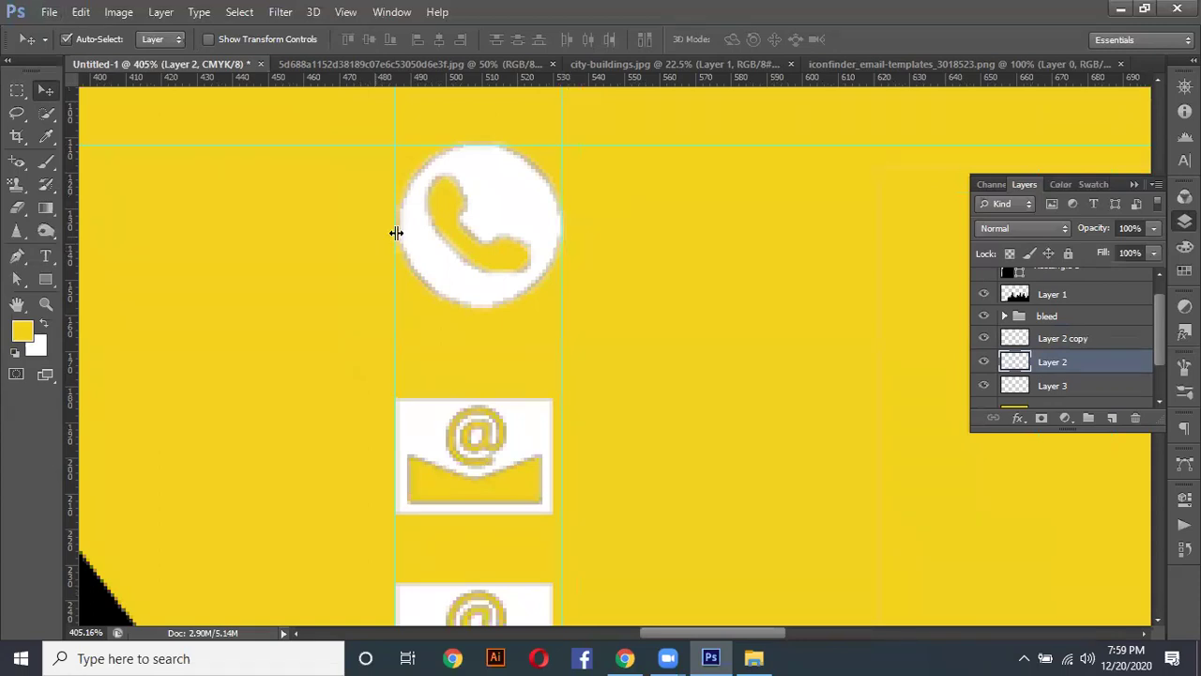
{"action": "left_click_drag", "start_coordinate": [401, 214], "coordinate": [400, 217]}
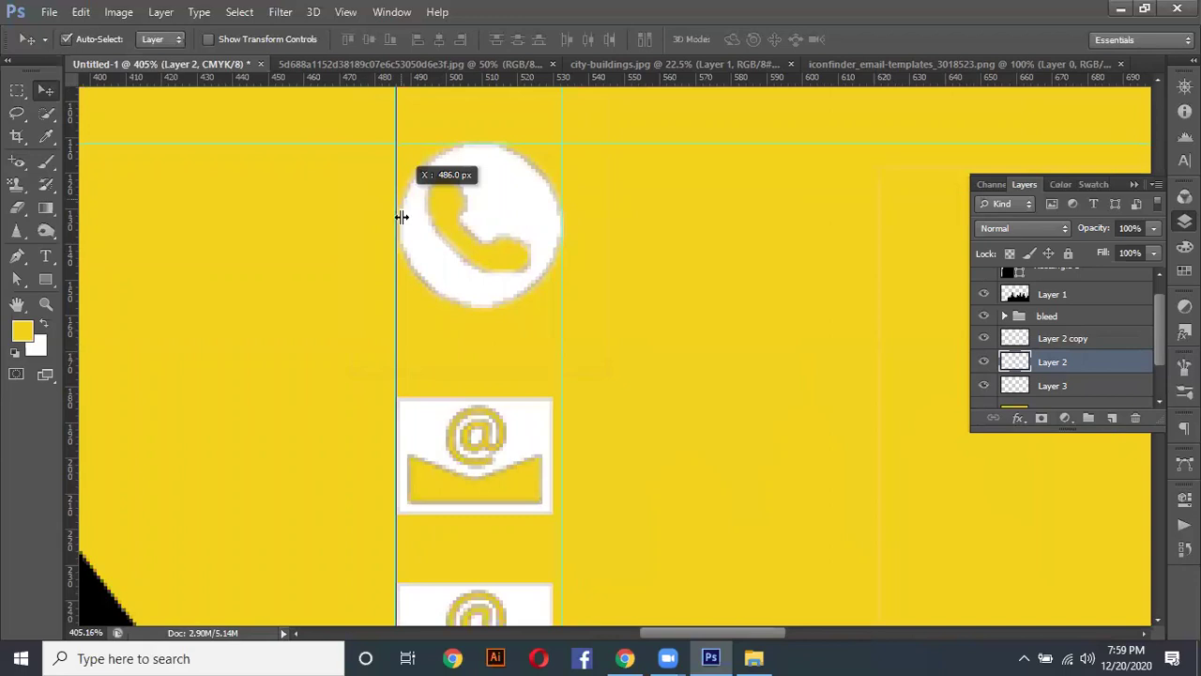
{"action": "scroll", "coordinate": [407, 228], "scroll_direction": "up", "scroll_amount": 3}
{"action": "scroll", "coordinate": [397, 231], "scroll_direction": "up", "scroll_amount": 1}
{"action": "mouse_move", "coordinate": [397, 199]}
{"action": "left_mouse_down"}
{"action": "mouse_move", "coordinate": [396, 273]}
{"action": "mouse_move", "coordinate": [469, 441]}
{"action": "left_mouse_up"}
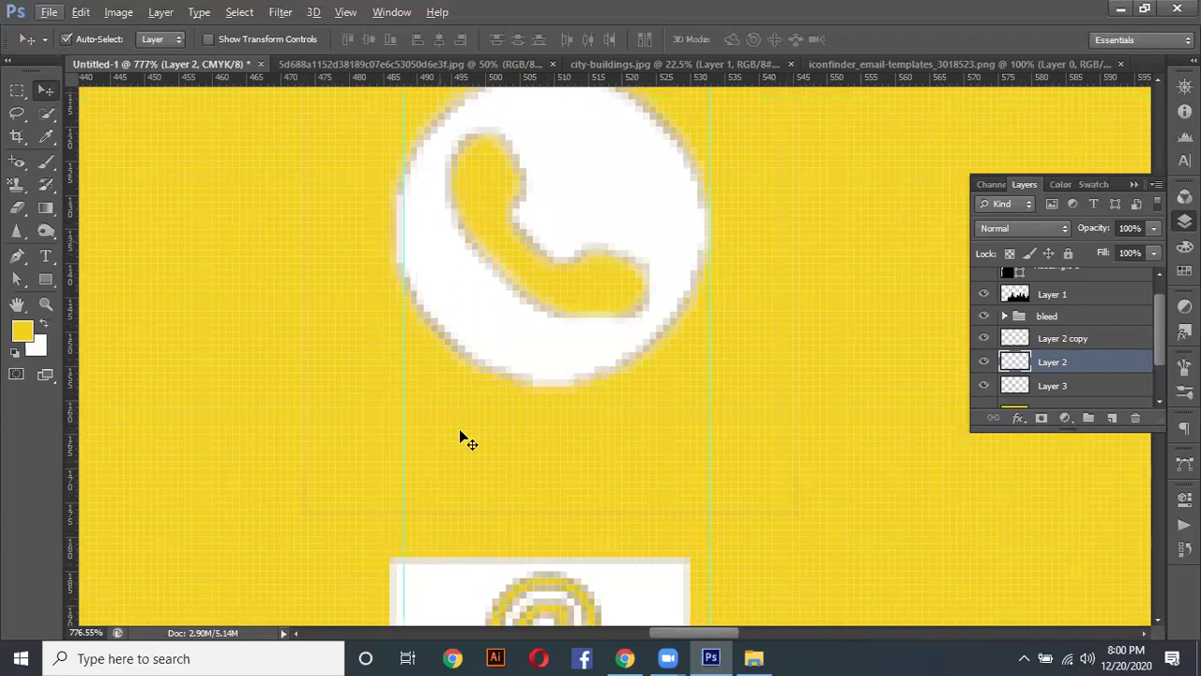
{"action": "scroll", "coordinate": [463, 423], "scroll_direction": "down", "scroll_amount": 1}
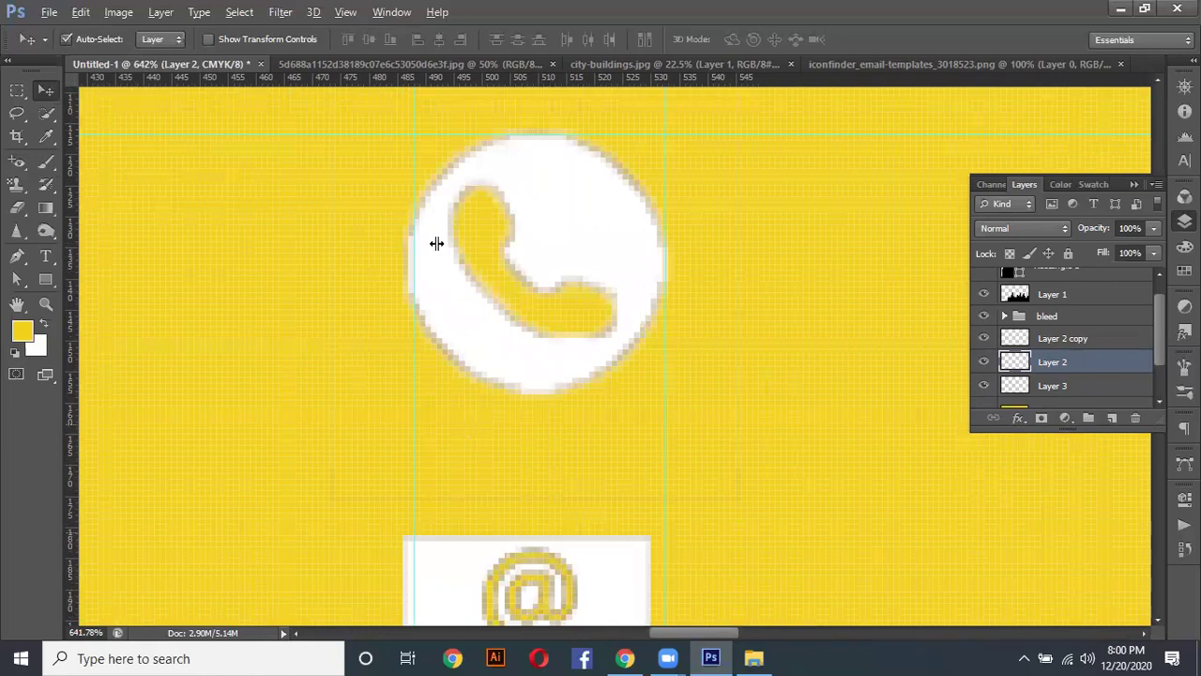
{"action": "scroll", "coordinate": [436, 243], "scroll_direction": "up", "scroll_amount": 5}
{"action": "left_click_drag", "start_coordinate": [415, 244], "coordinate": [436, 289]}
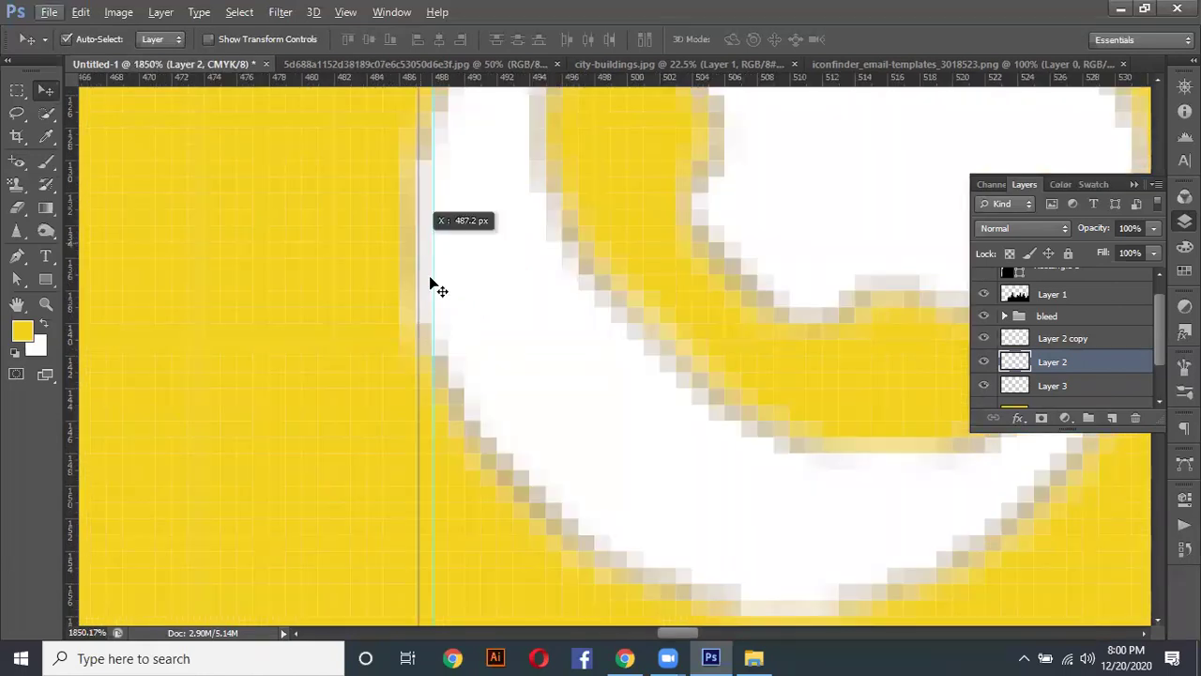
{"action": "scroll", "coordinate": [448, 295], "scroll_direction": "down", "scroll_amount": 2}
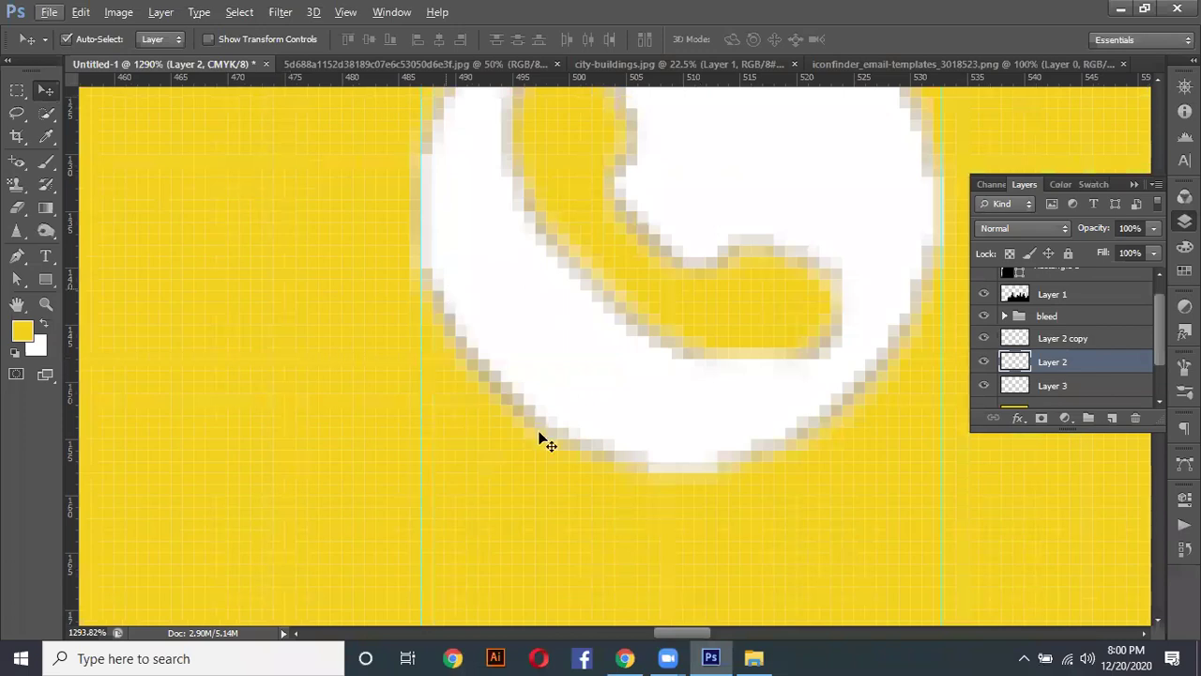
{"action": "scroll", "coordinate": [813, 413], "scroll_direction": "down", "scroll_amount": 1}
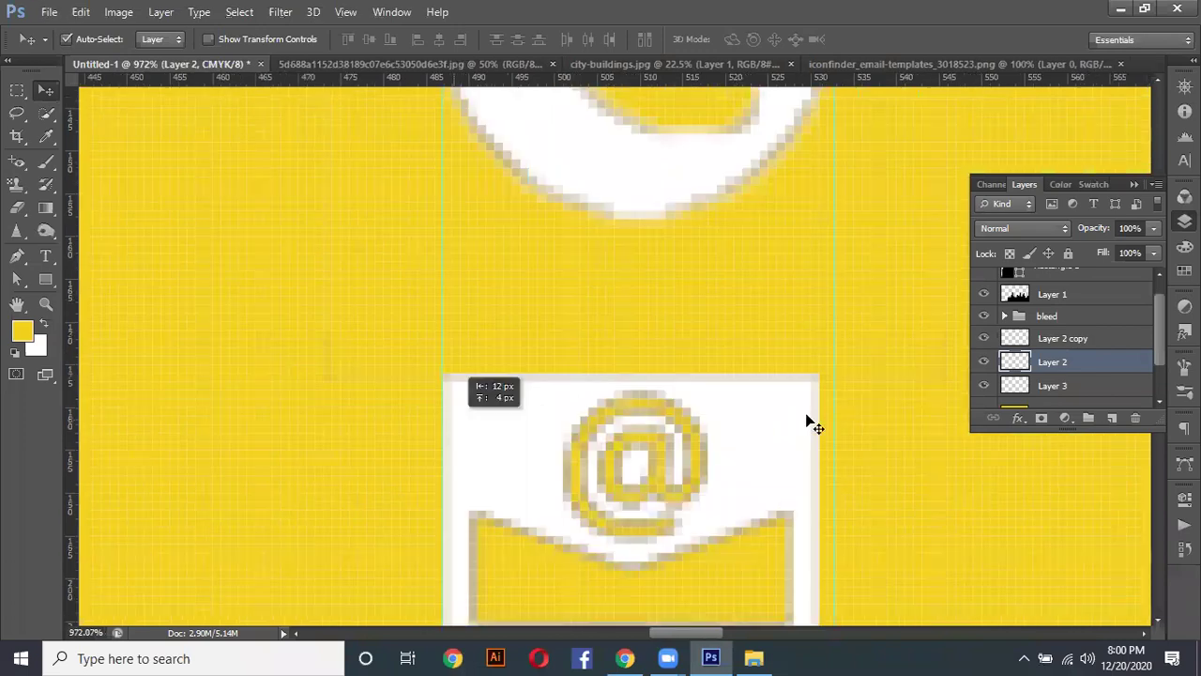
Step: Enlarge the upper envelope icon to about 104.55% and shift it up
{"action": "key", "text": "ctrl+t"}
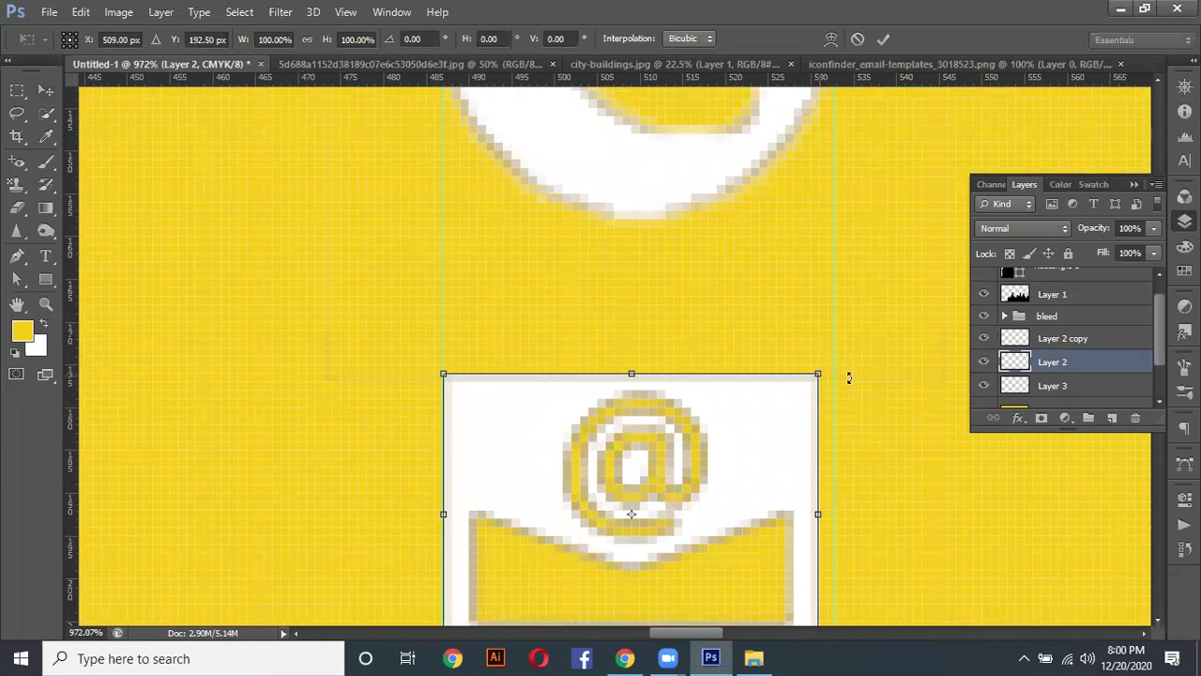
{"action": "left_click_drag", "start_coordinate": [847, 376], "coordinate": [864, 366]}
{"action": "key", "text": "shift+Up"}
{"action": "key", "text": "shift+Up"}
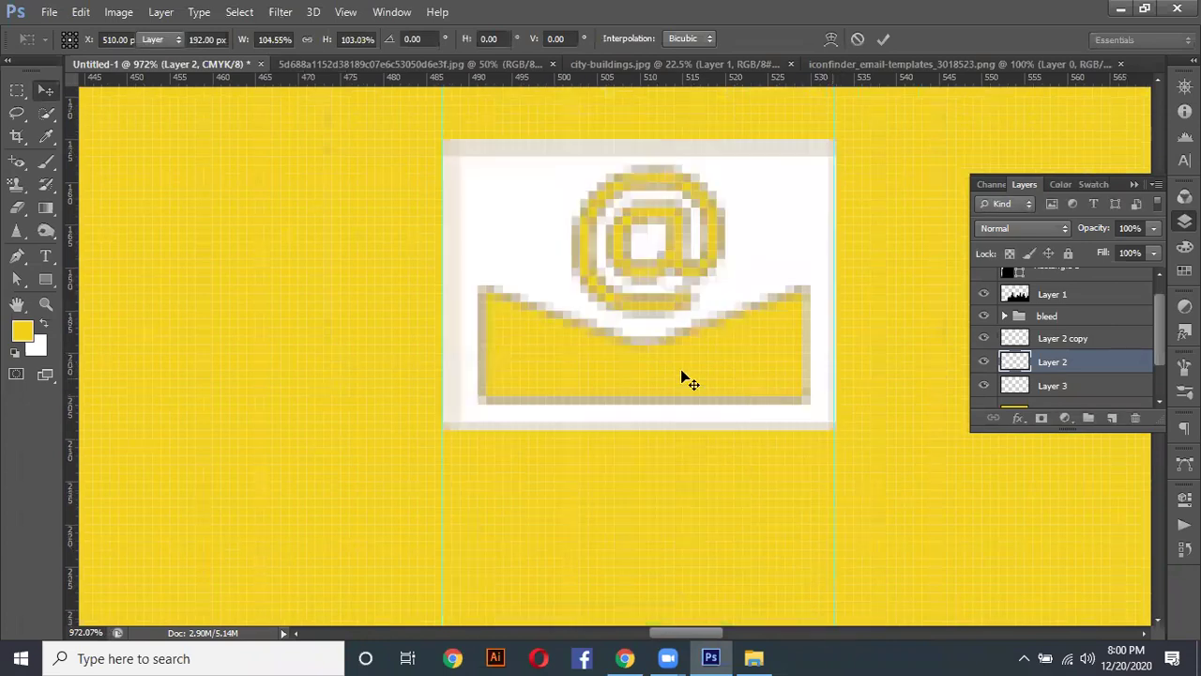
{"action": "key", "text": "Return"}
Step: Nudge the lower envelope copy right and scale it up to about 104.55% × 106.06%
{"action": "key", "text": "alt+bracketright"}
{"action": "key", "text": "Right"}
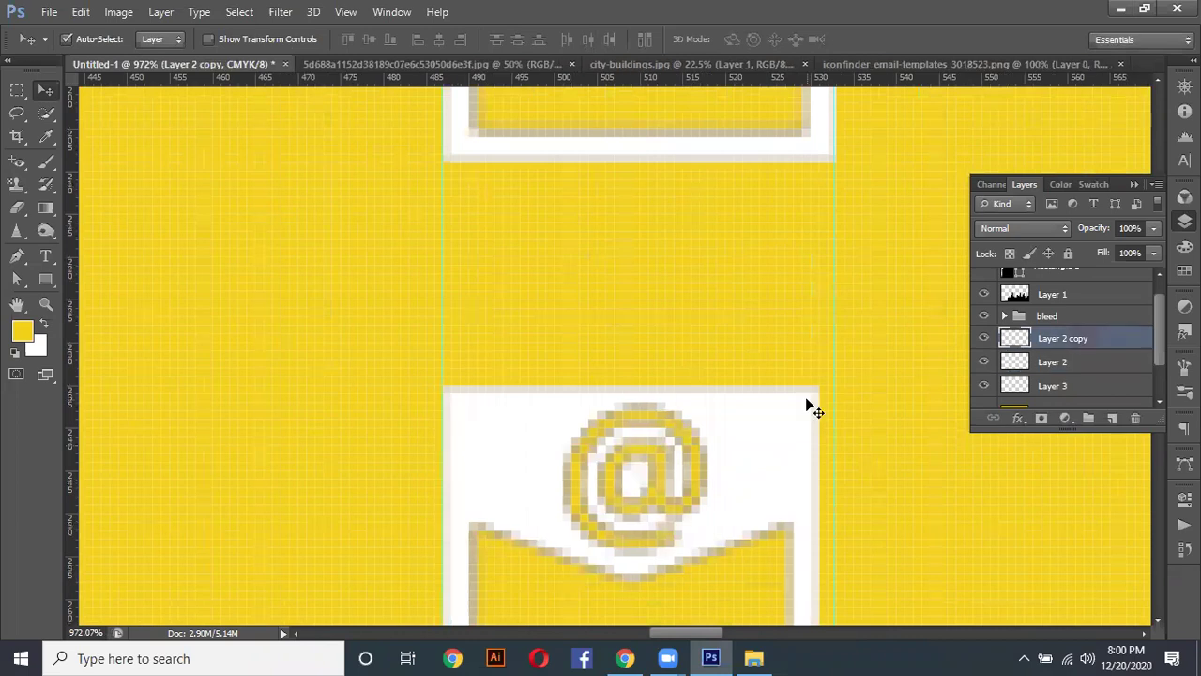
{"action": "key", "text": "ctrl+t"}
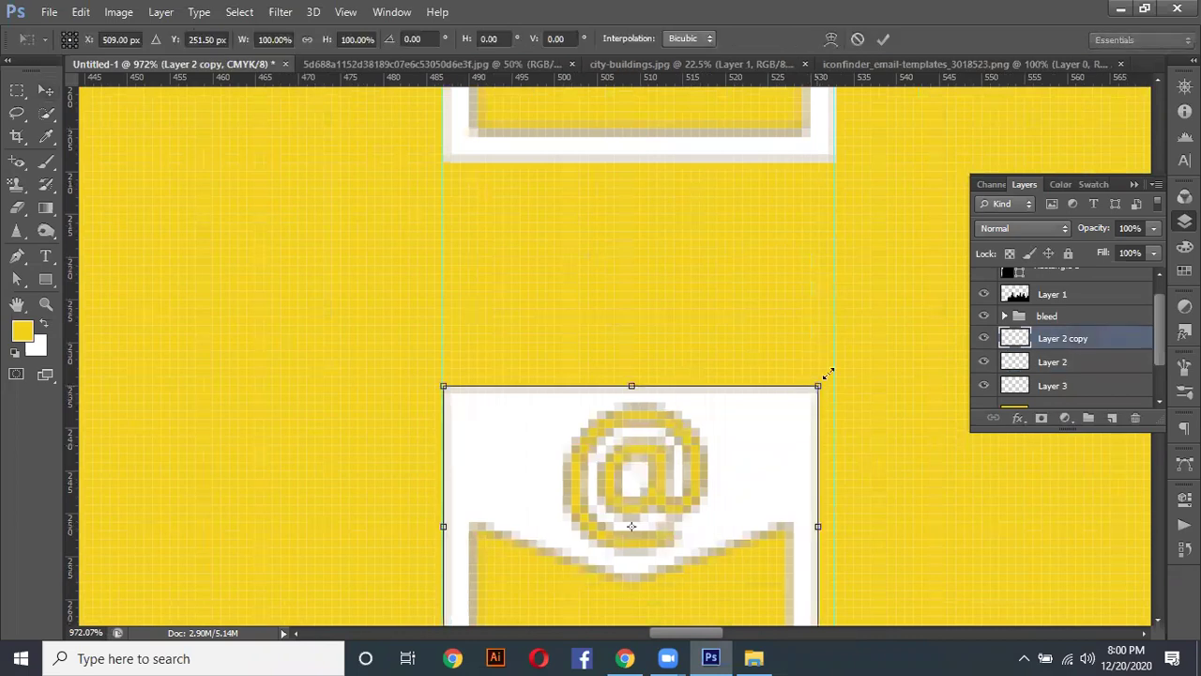
{"action": "left_click_drag", "start_coordinate": [826, 373], "coordinate": [842, 358]}
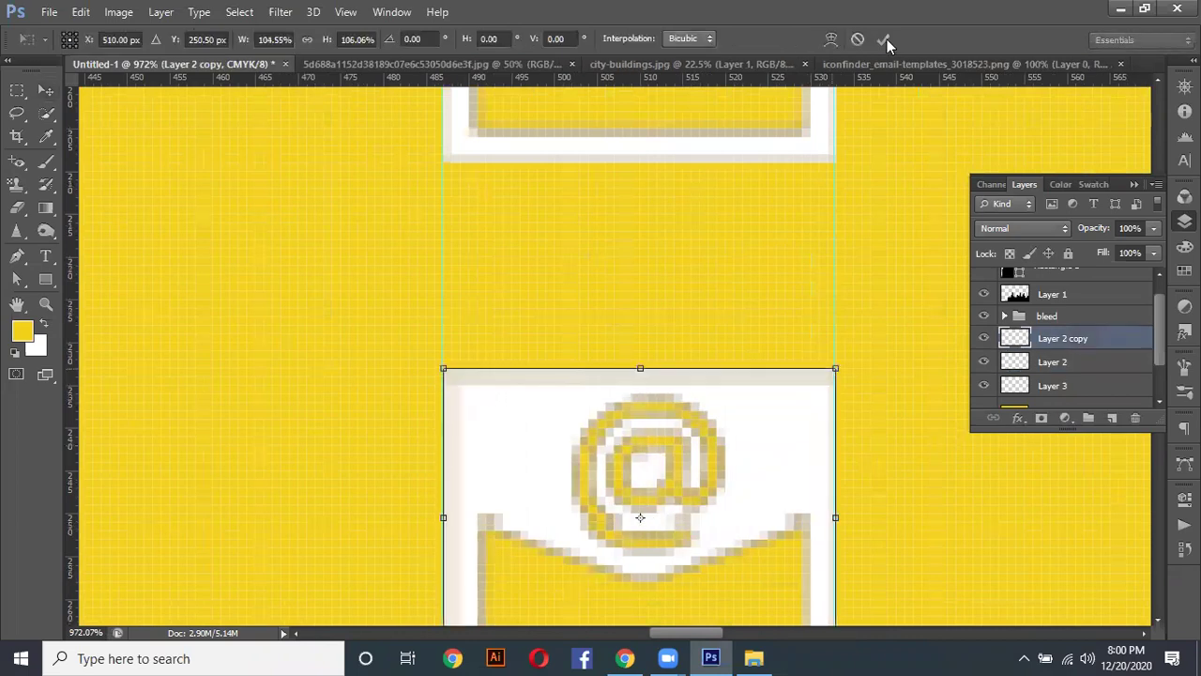
Step: Commit the lower envelope's resize and select the phone icon's layer (Layer 3)
{"action": "key", "text": "Return"}
{"action": "scroll", "coordinate": [600, 357], "scroll_direction": "down", "scroll_amount": 5}
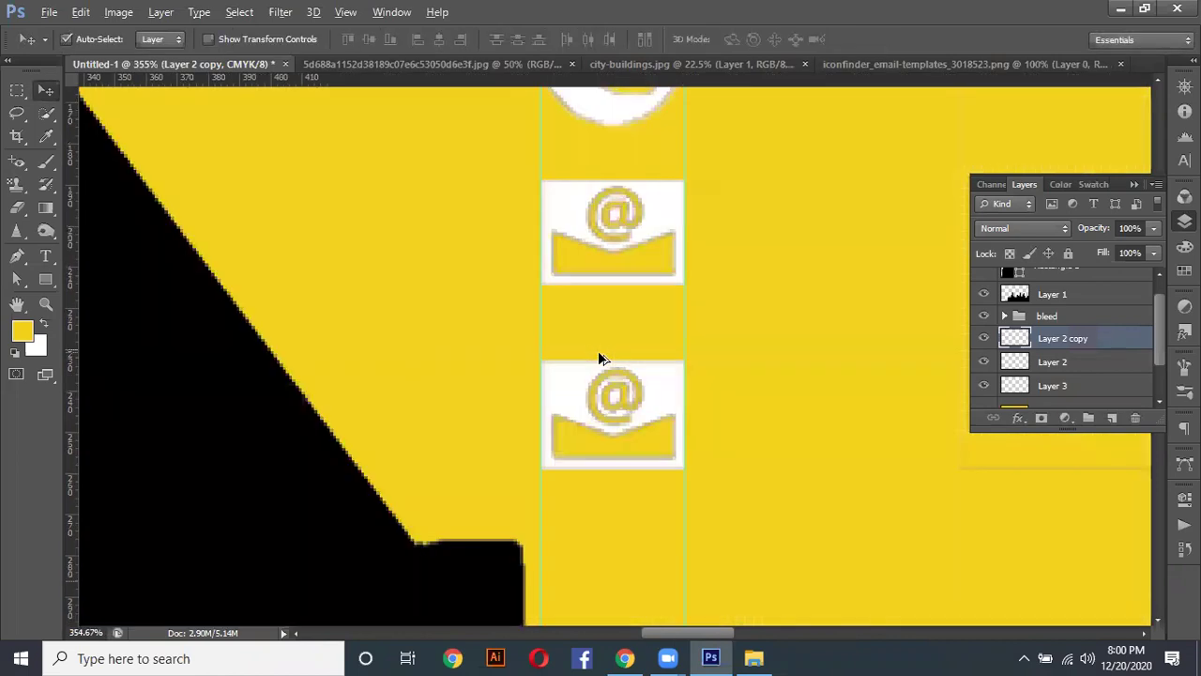
{"action": "scroll", "coordinate": [633, 357], "scroll_direction": "up", "scroll_amount": 3}
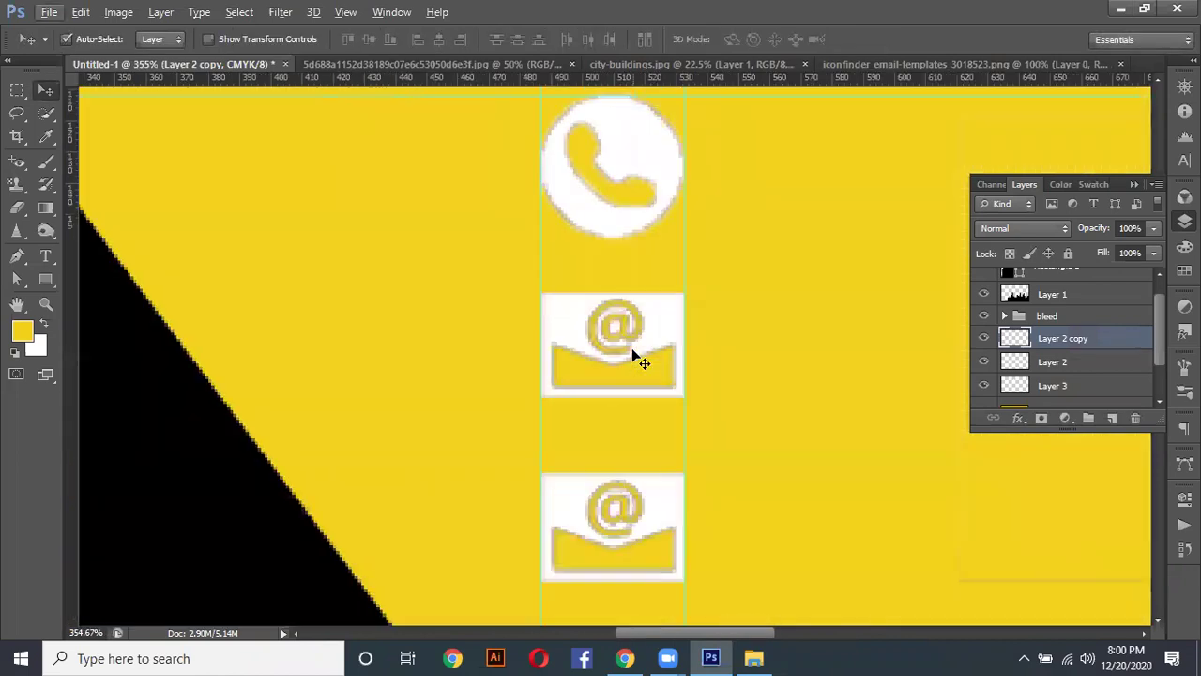
{"action": "scroll", "coordinate": [596, 325], "scroll_direction": "up", "scroll_amount": 1}
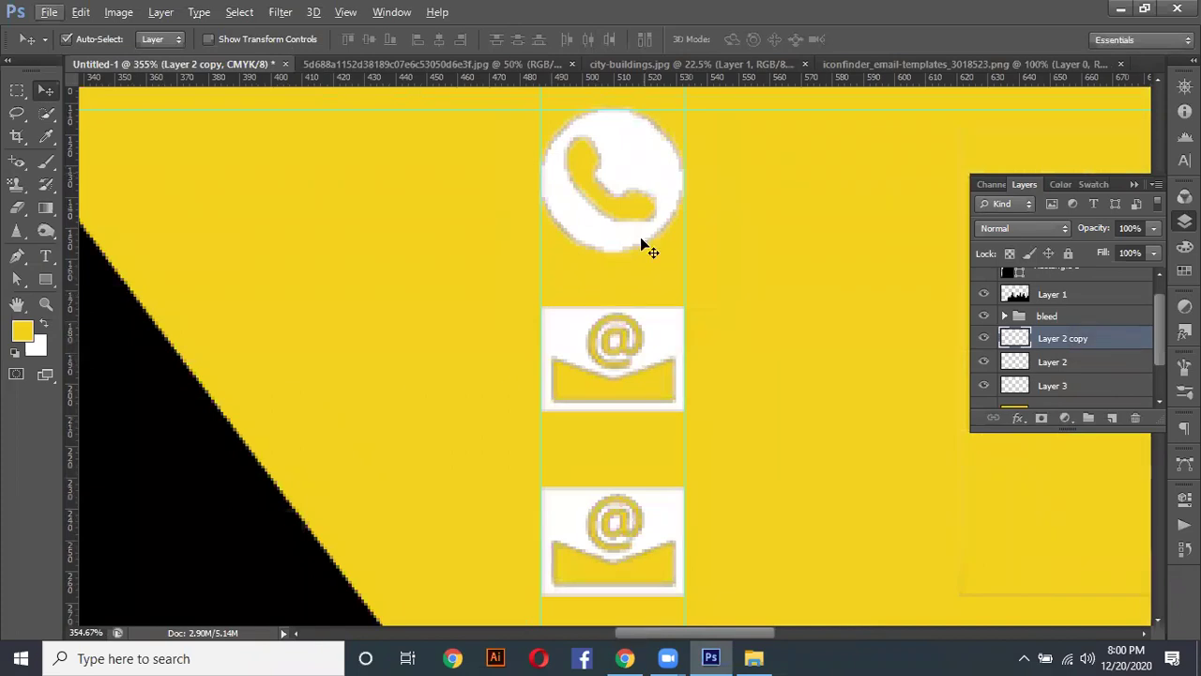
{"action": "left_click", "coordinate": [656, 330]}
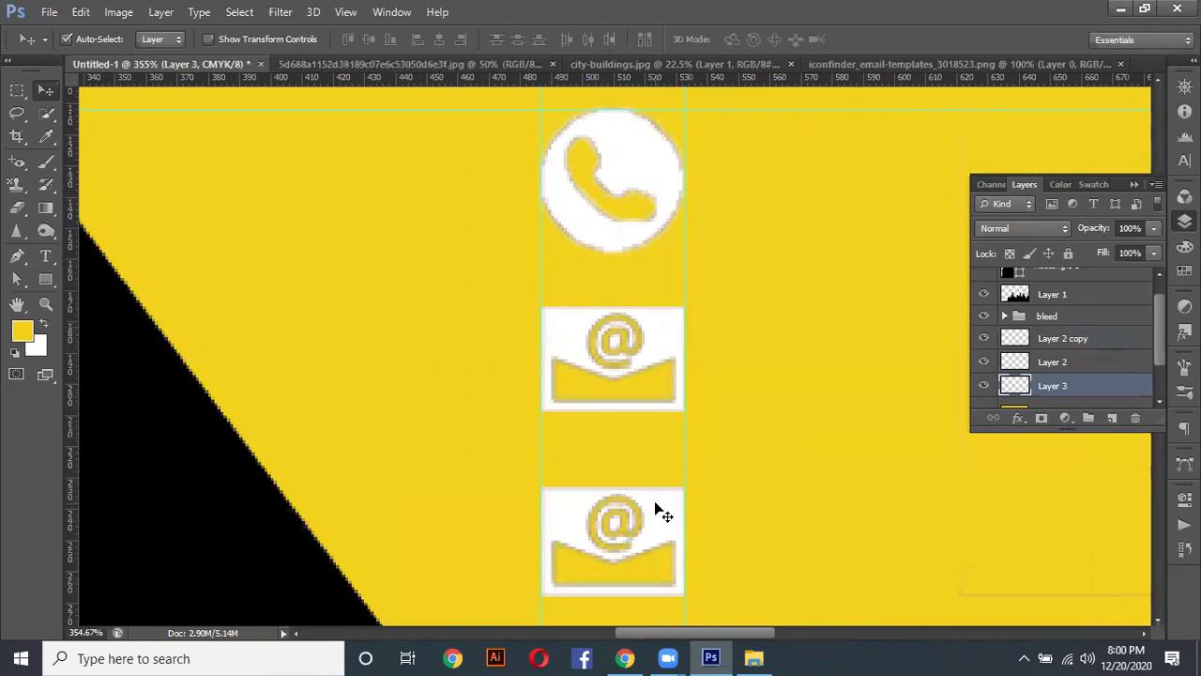
{"action": "scroll", "coordinate": [1074, 375], "scroll_direction": "down", "scroll_amount": 2}
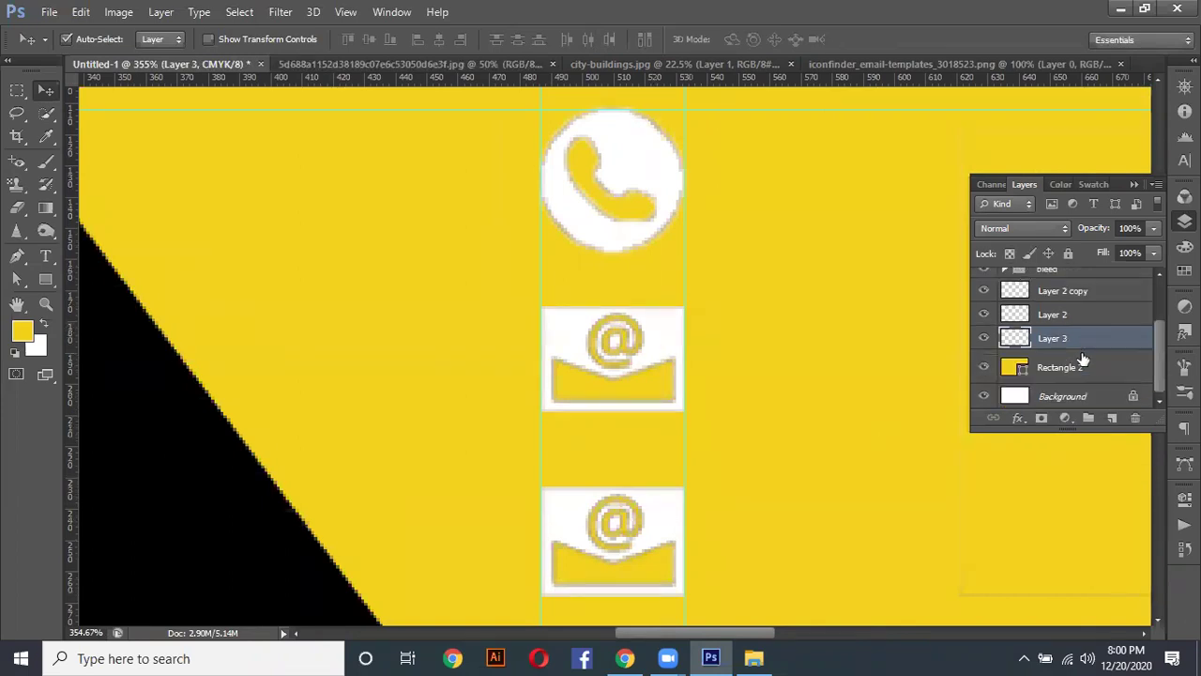
{"action": "scroll", "coordinate": [1077, 346], "scroll_direction": "up", "scroll_amount": 3}
{"action": "left_click", "coordinate": [662, 390]}
{"action": "scroll", "coordinate": [629, 302], "scroll_direction": "down", "scroll_amount": 2}
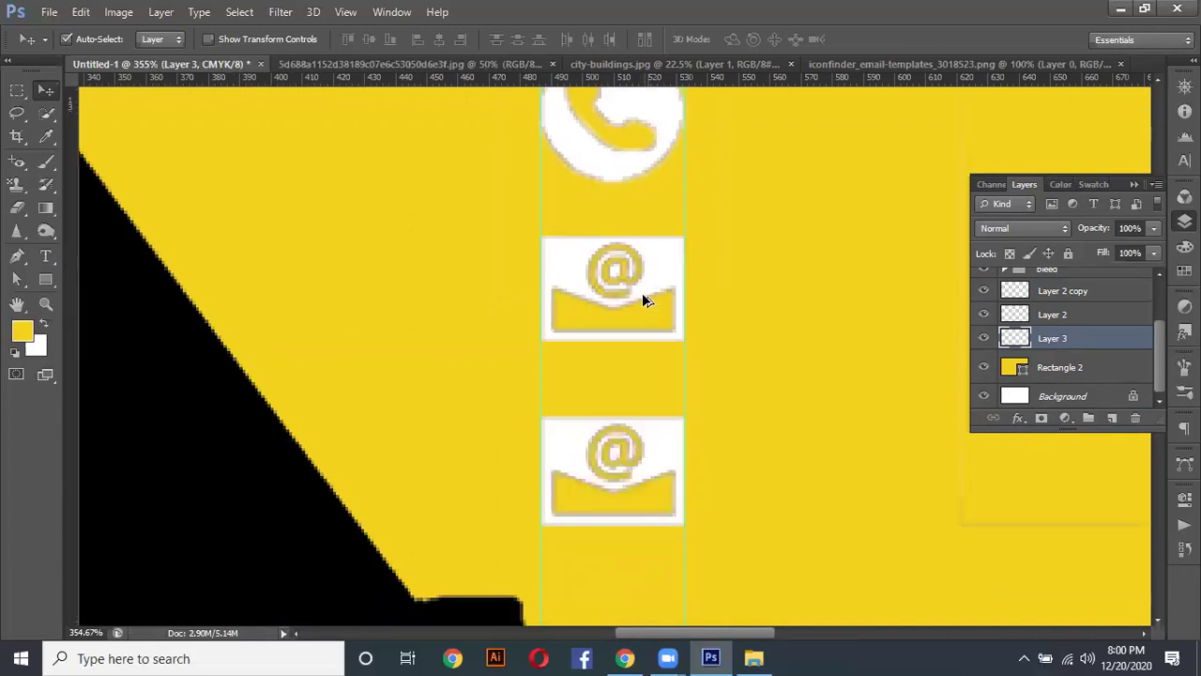
{"action": "scroll", "coordinate": [642, 293], "scroll_direction": "down", "scroll_amount": 1, "text": "alt"}
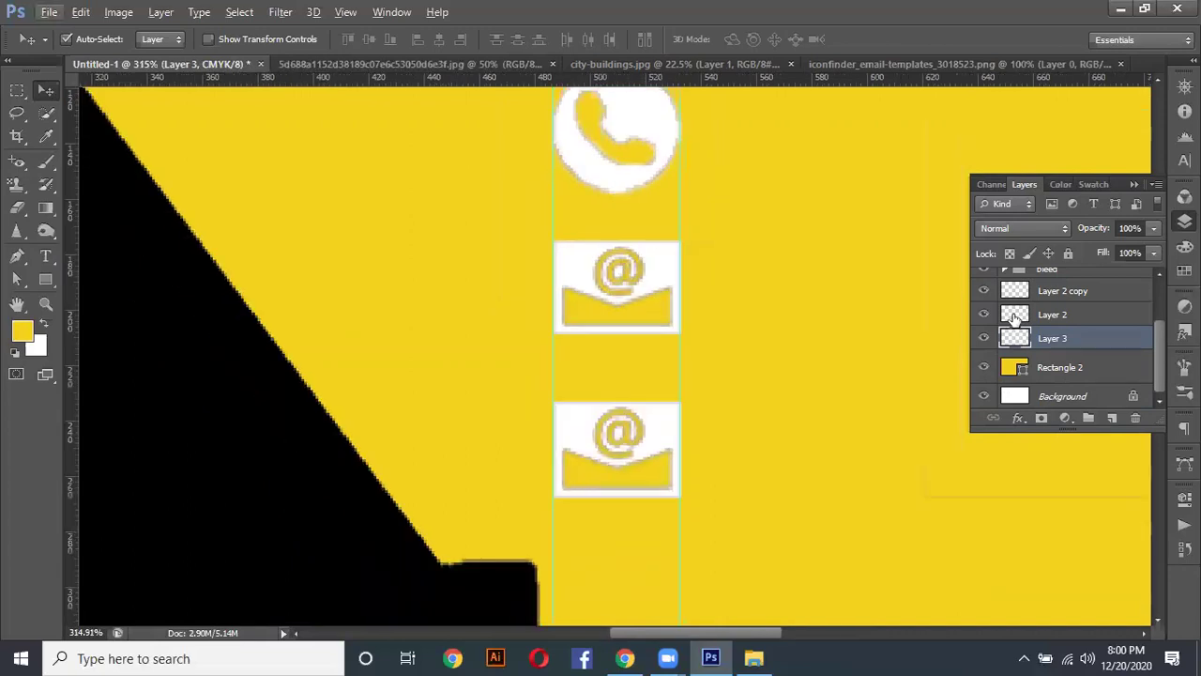
Step: Select Layer 3, Layer 2 and Layer 2 copy and distribute them evenly top to bottom
{"action": "left_click", "coordinate": [1051, 316]}
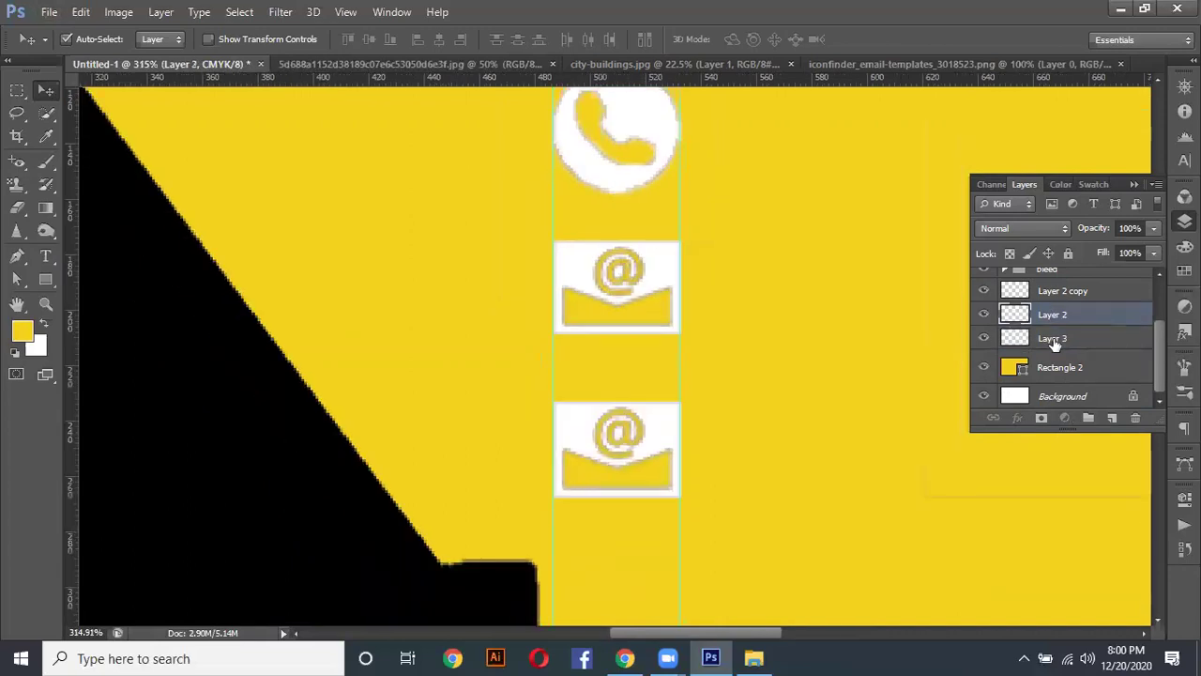
{"action": "left_click", "coordinate": [1073, 291], "text": "shift"}
{"action": "left_click", "coordinate": [983, 291]}
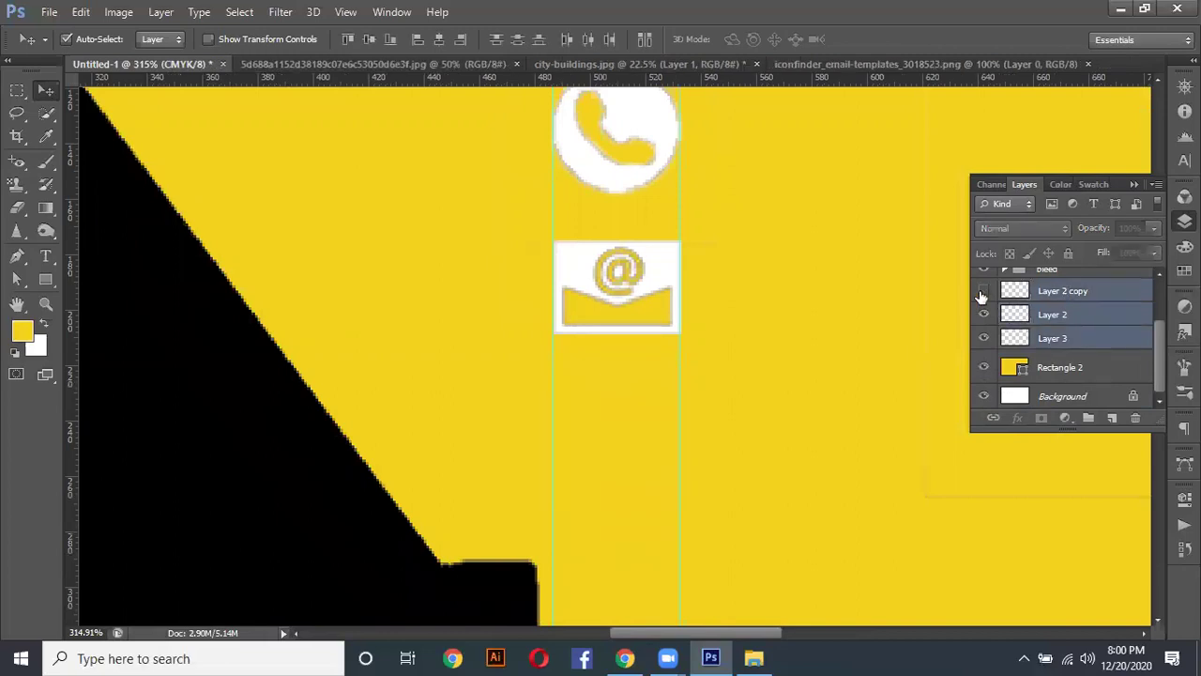
{"action": "left_click", "coordinate": [983, 337]}
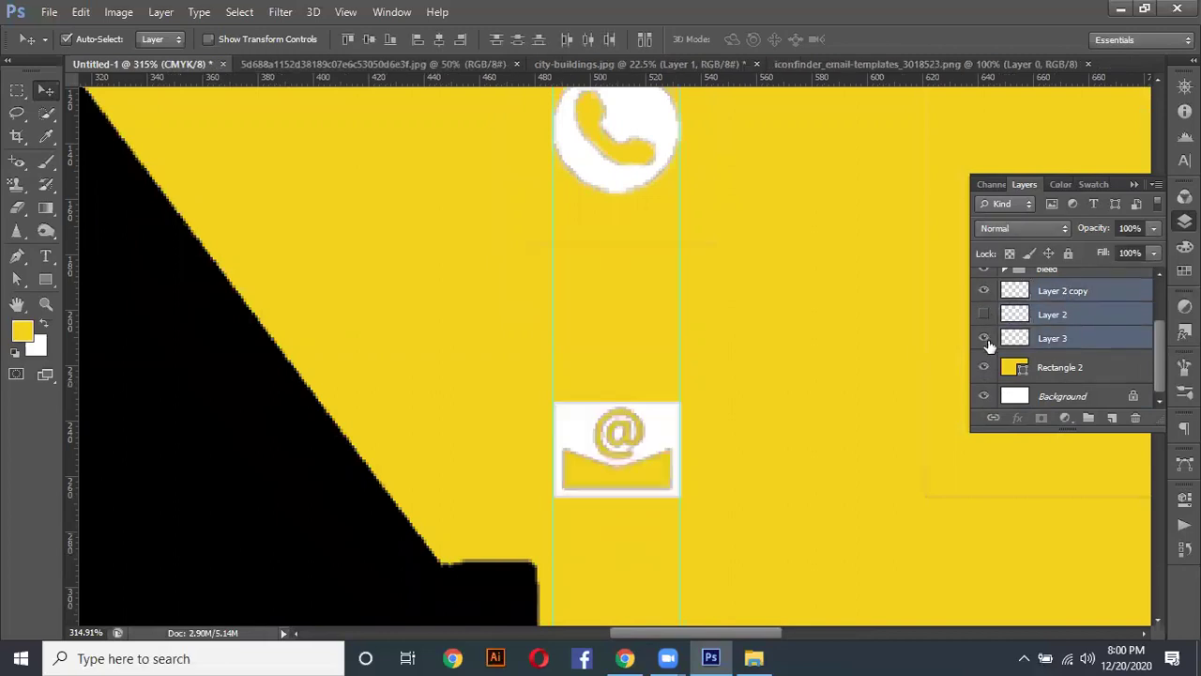
{"action": "scroll", "coordinate": [756, 348], "scroll_direction": "up", "scroll_amount": 1}
{"action": "left_click", "coordinate": [983, 338]}
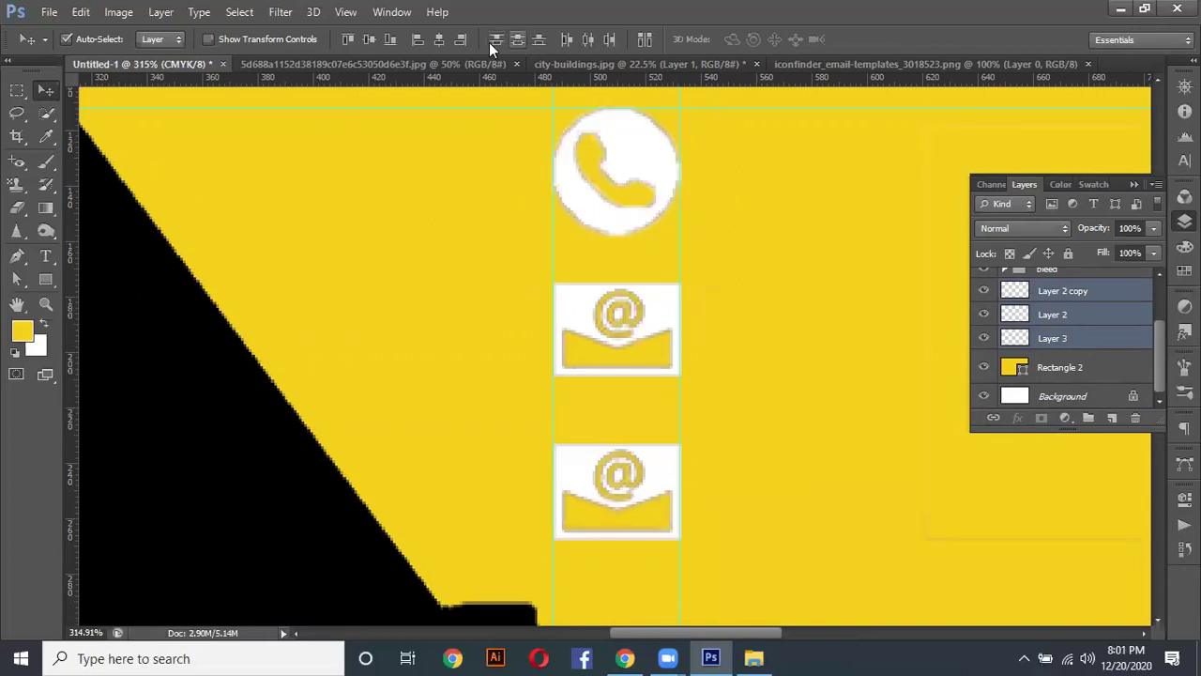
{"action": "left_click", "coordinate": [517, 39]}
{"action": "left_click", "coordinate": [538, 39]}
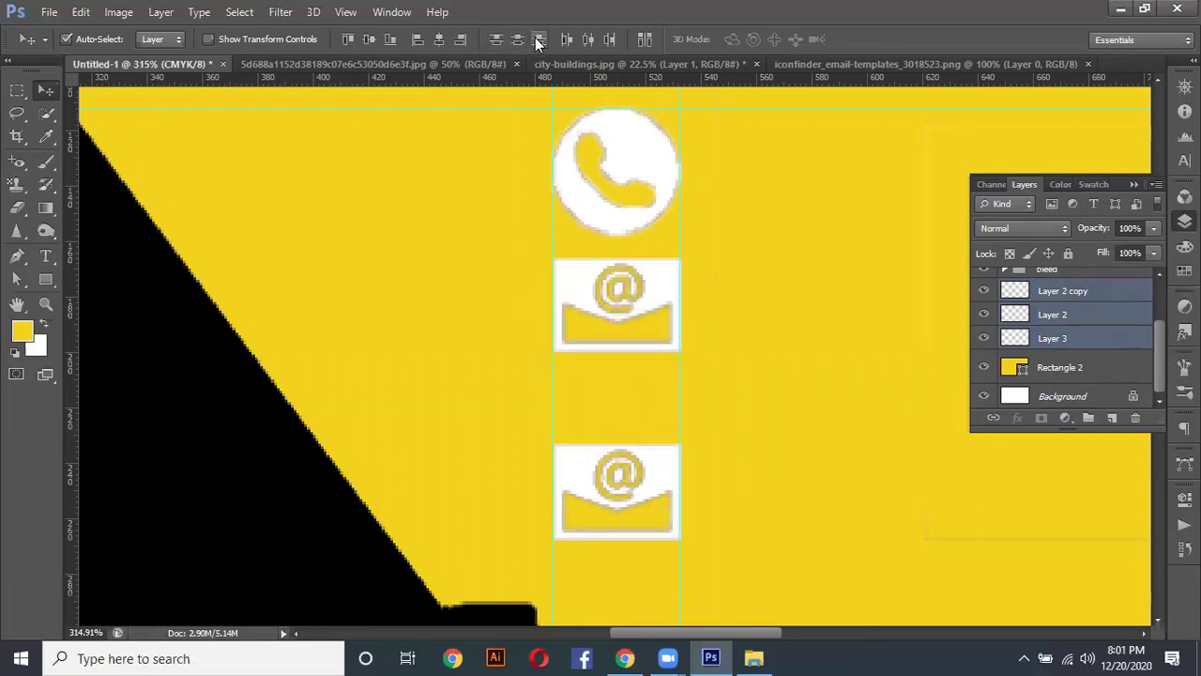
{"action": "scroll", "coordinate": [628, 319], "scroll_direction": "up", "scroll_amount": 2}
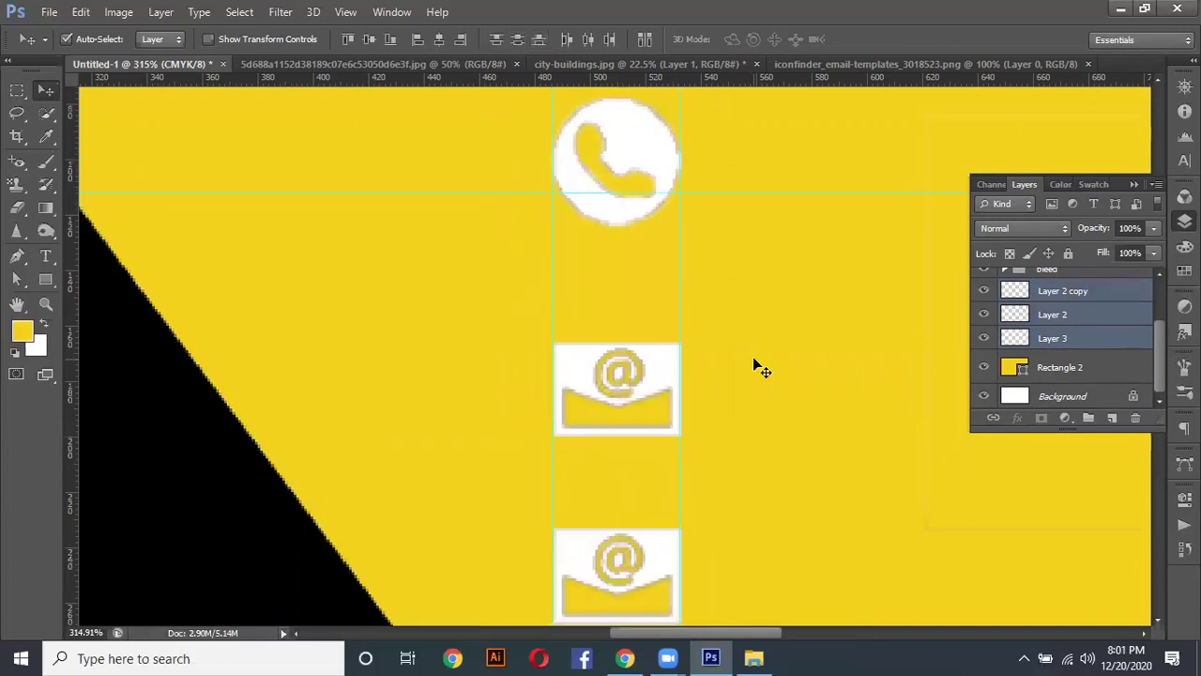
{"action": "scroll", "coordinate": [691, 349], "scroll_direction": "down", "scroll_amount": 3}
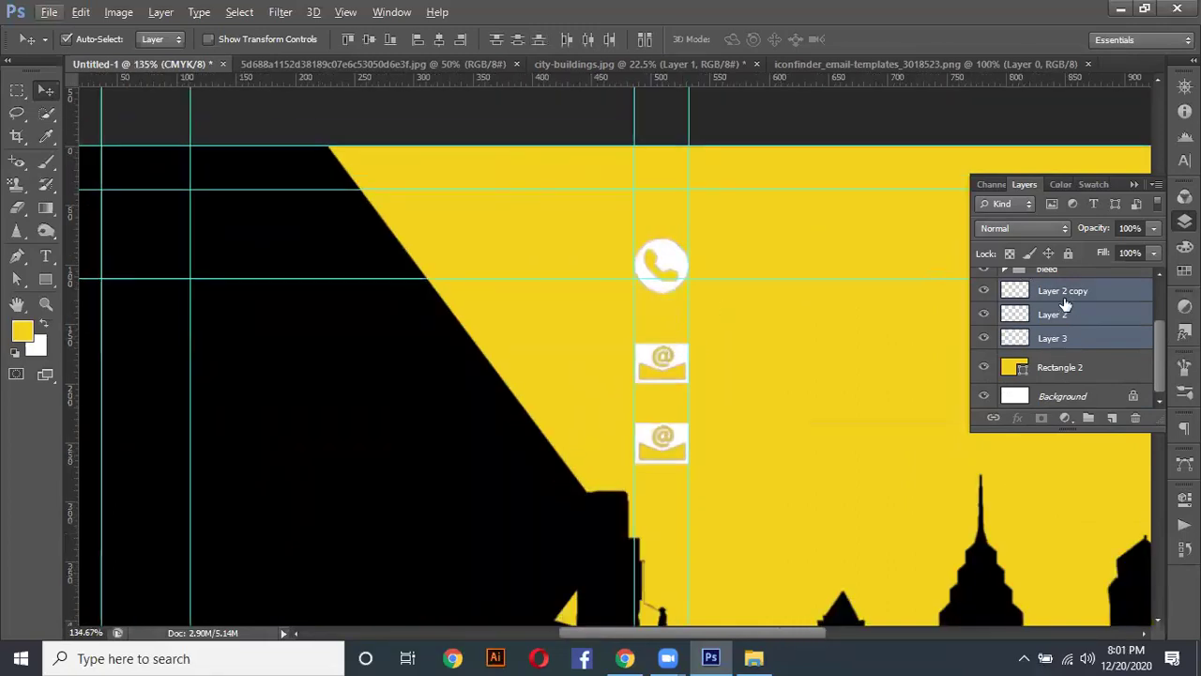
Step: Move the phone icon down and the upper envelope down about 17 px into a tight stack
{"action": "scroll", "coordinate": [1059, 336], "scroll_direction": "up", "scroll_amount": 1}
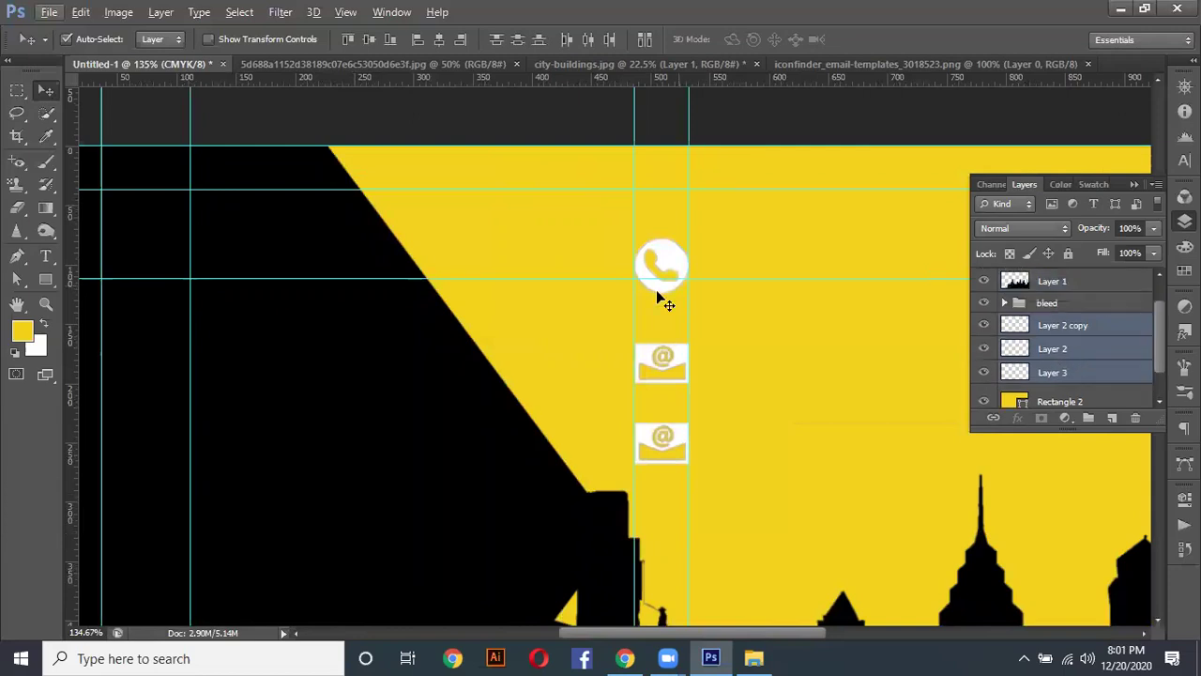
{"action": "left_click", "coordinate": [668, 295]}
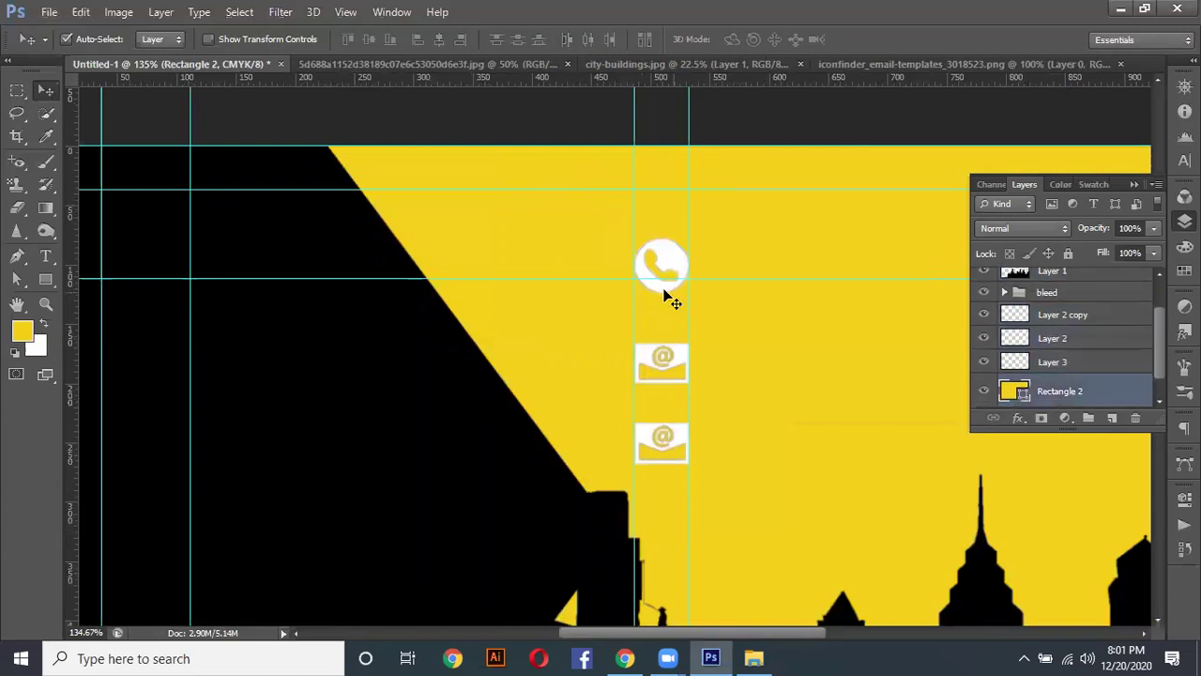
{"action": "left_click_drag", "start_coordinate": [668, 297], "coordinate": [678, 368]}
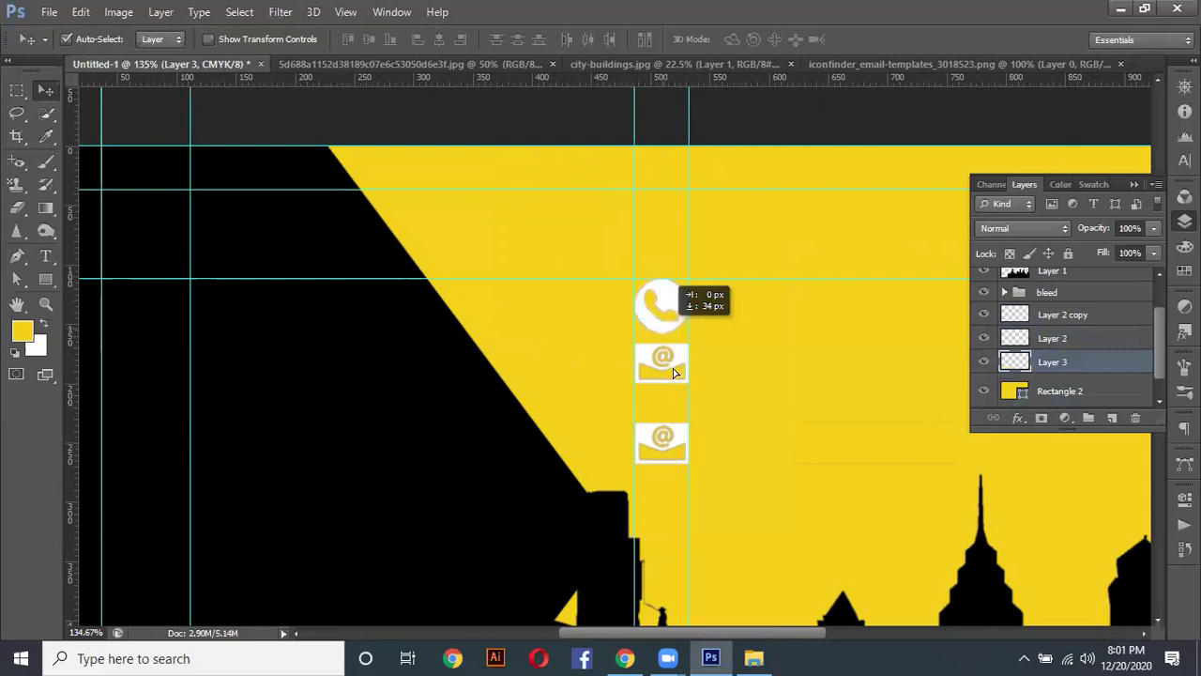
{"action": "left_click", "coordinate": [674, 379]}
{"action": "left_click_drag", "start_coordinate": [675, 379], "coordinate": [673, 344]}
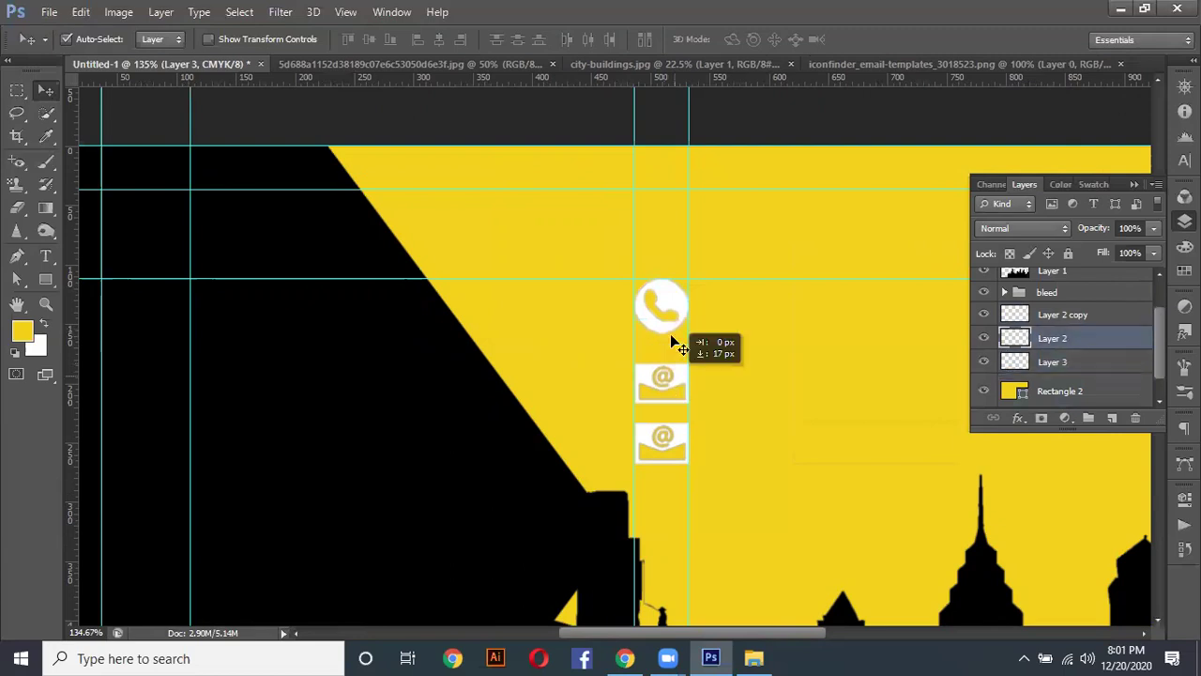
{"action": "key", "text": "ctrl+z"}
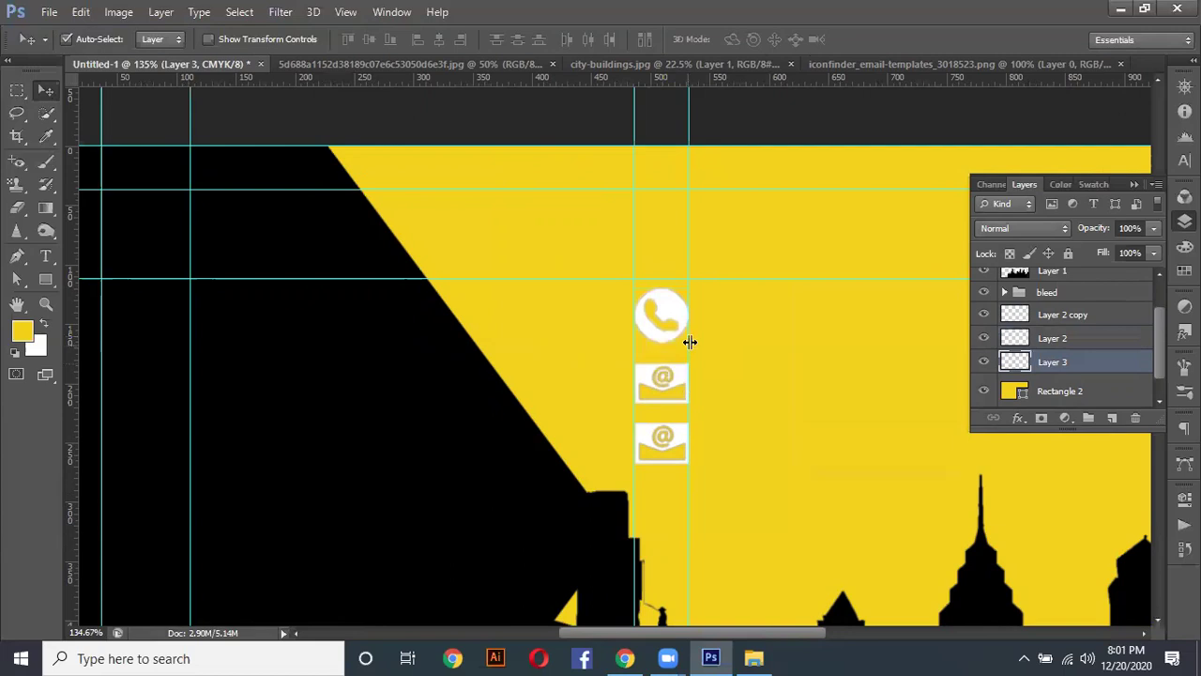
{"action": "key", "text": "Down"}
{"action": "key", "text": "Down"}
{"action": "key", "text": "Down"}
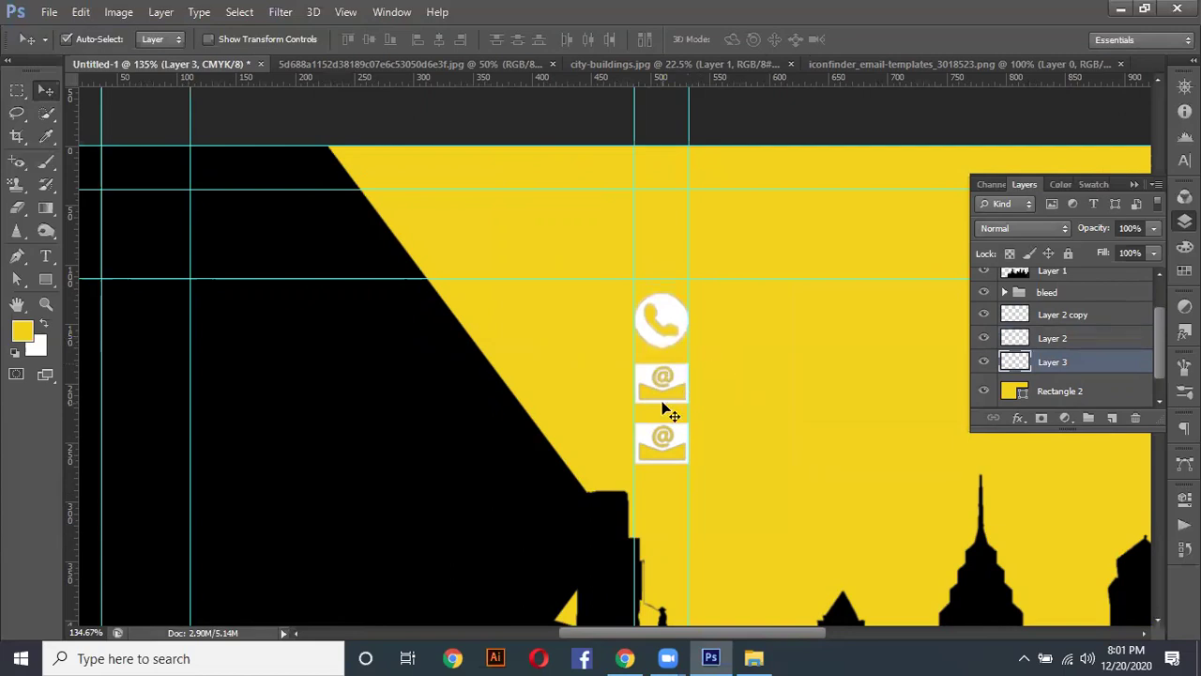
{"action": "key", "text": "ctrl+t"}
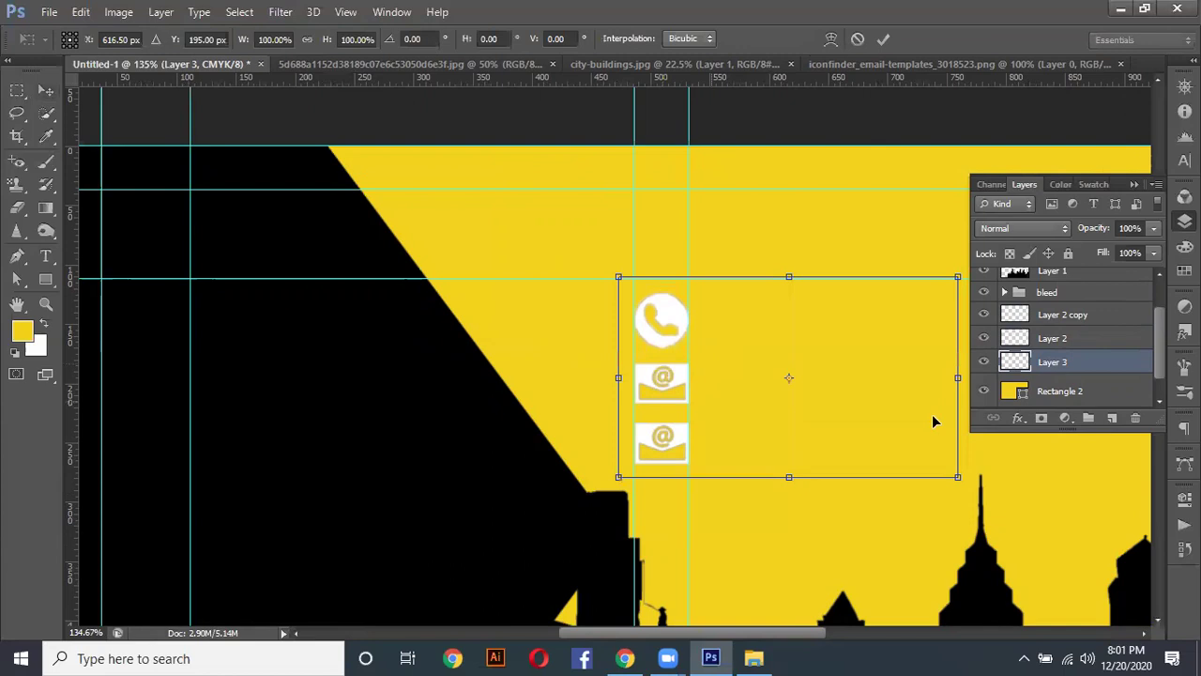
{"action": "key", "text": "Return"}
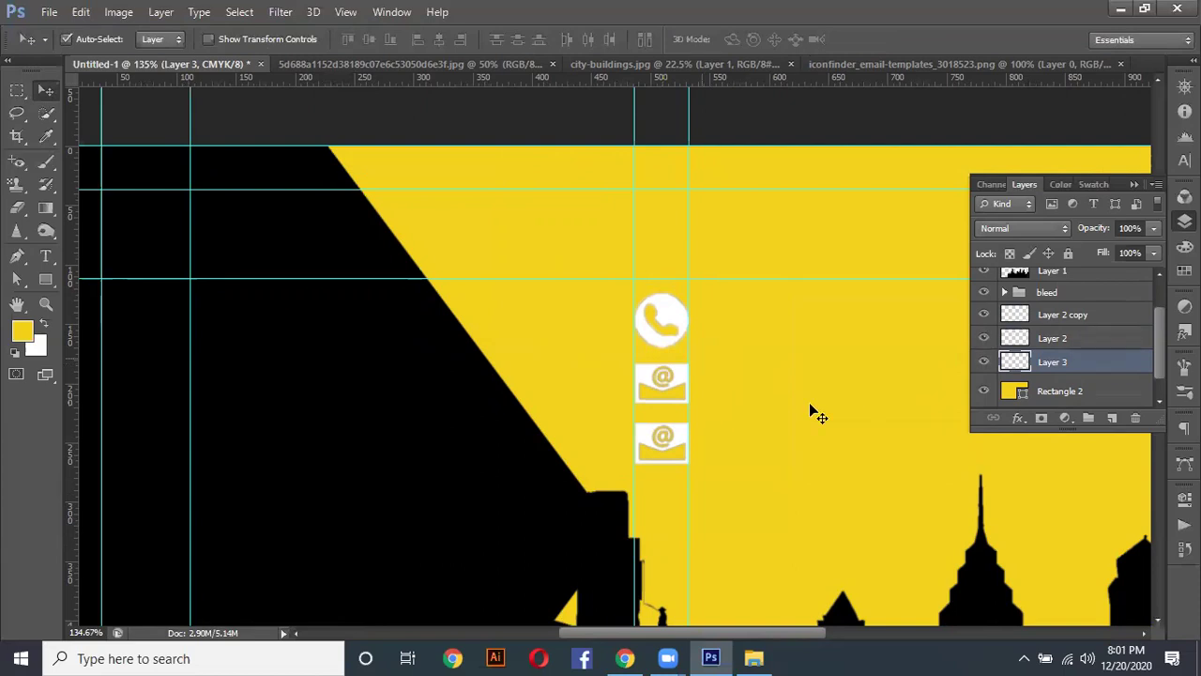
Step: Hide the Layers panel with F7 and zoom out to view the whole card
{"action": "scroll", "coordinate": [694, 340], "scroll_direction": "down", "scroll_amount": 1}
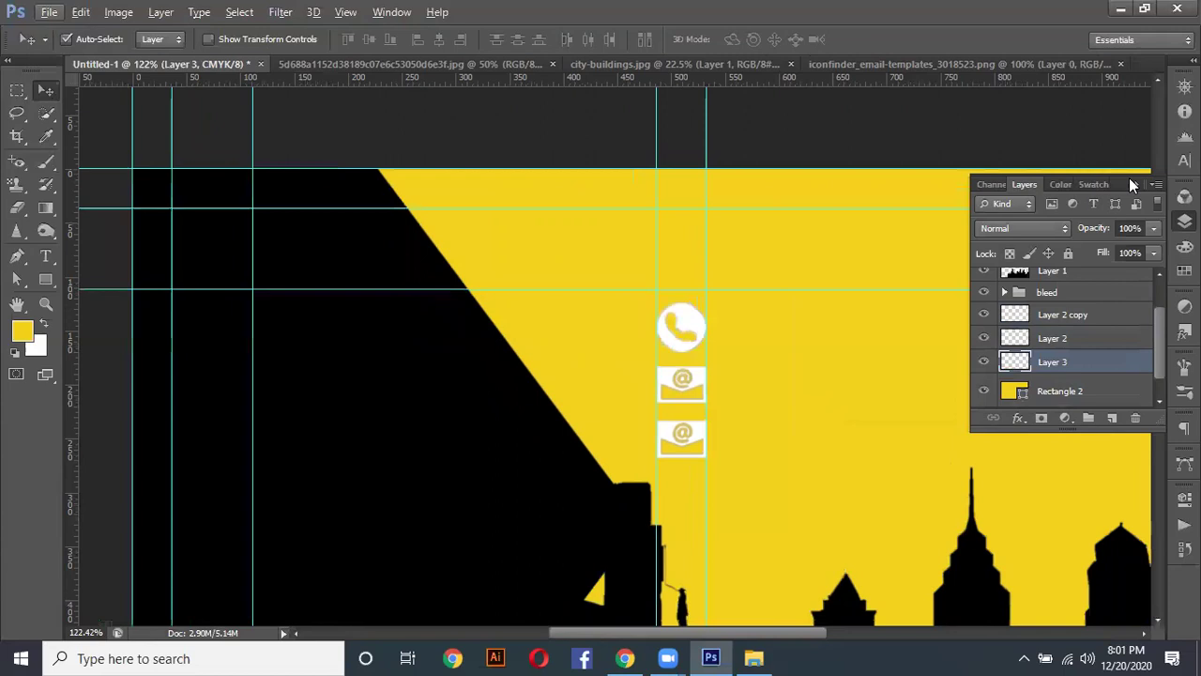
{"action": "key", "text": "F7"}
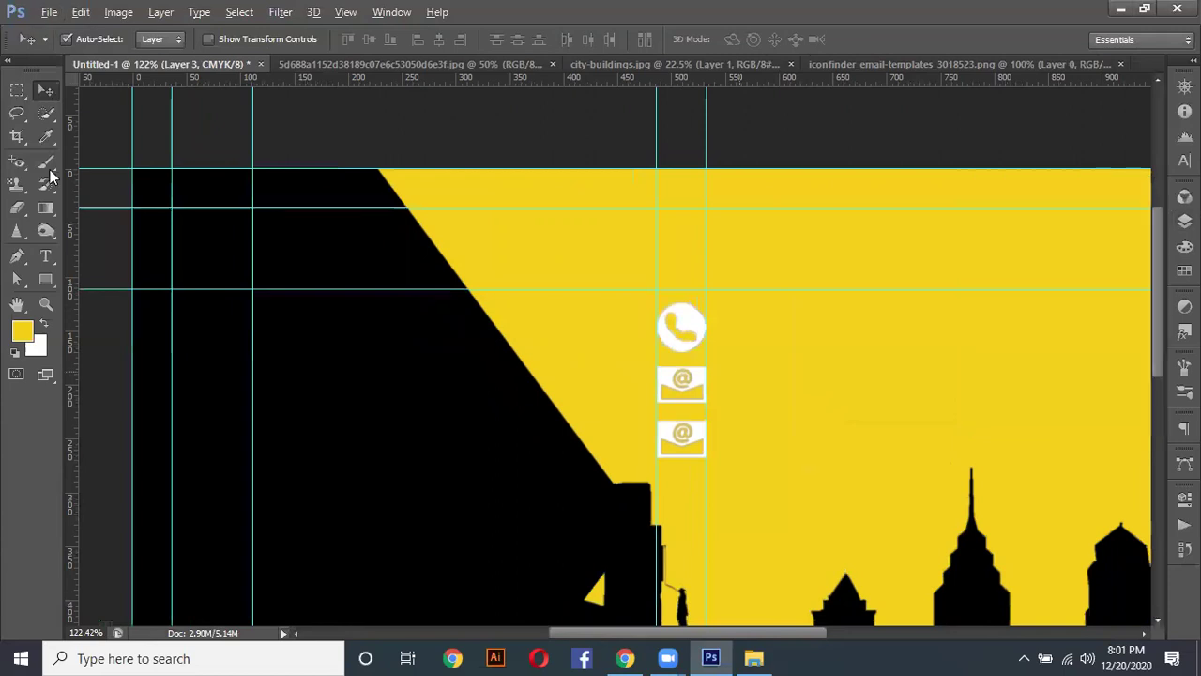
{"action": "key", "text": "ctrl+0"}
{"action": "key", "text": "t"}
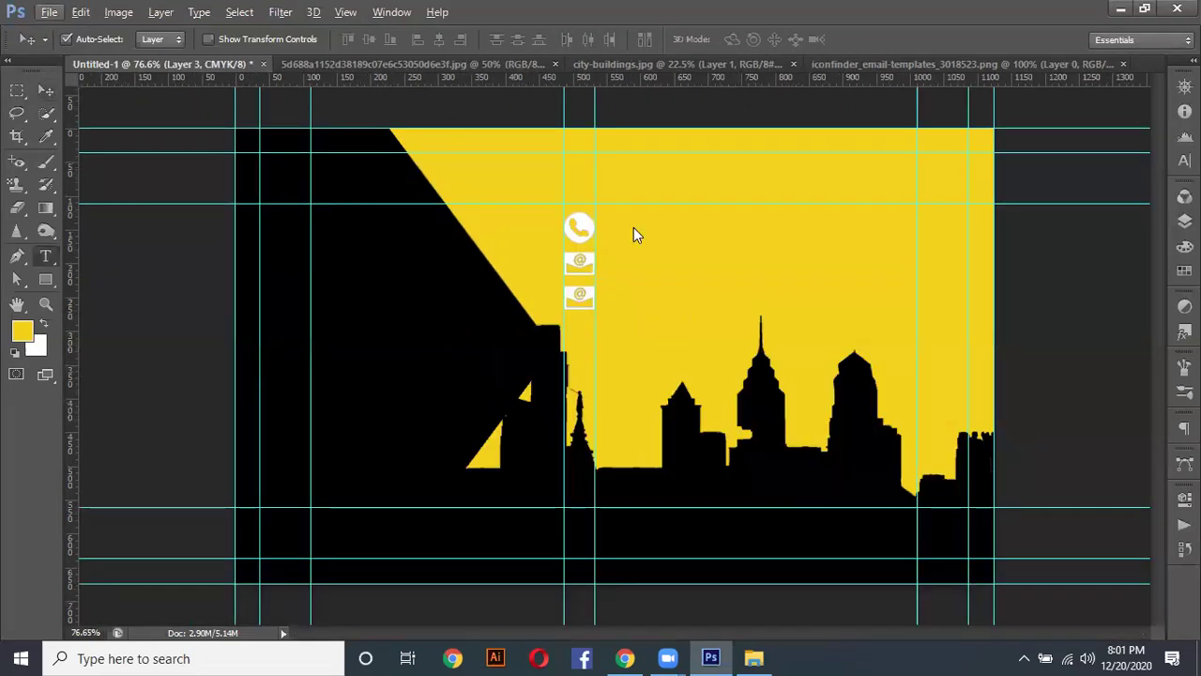
Step: Start a Nexa Bold text entry right of the phone badge and show the font size list
{"action": "left_click", "coordinate": [612, 233]}
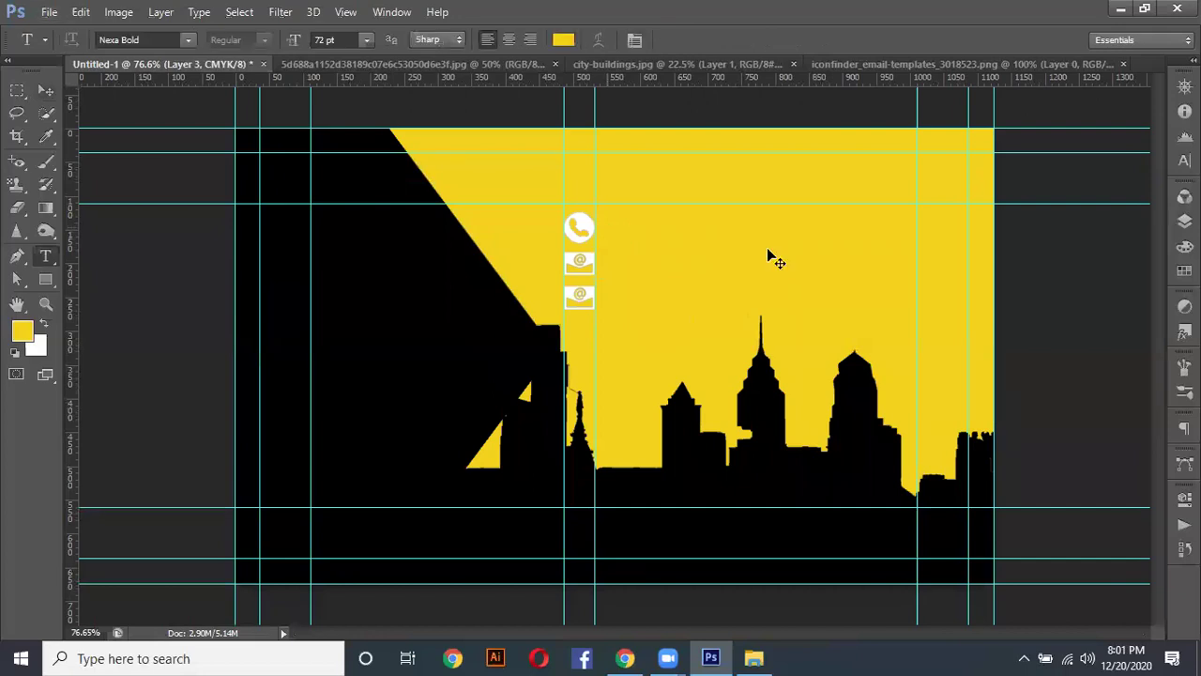
{"action": "left_click", "coordinate": [368, 42]}
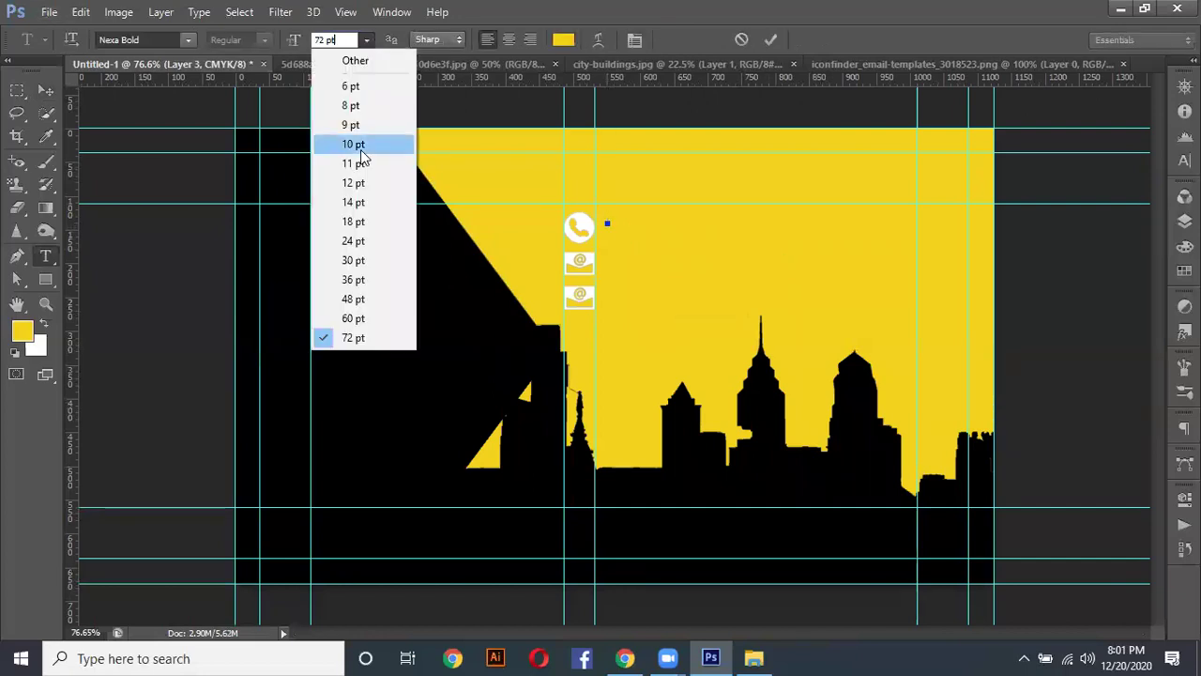
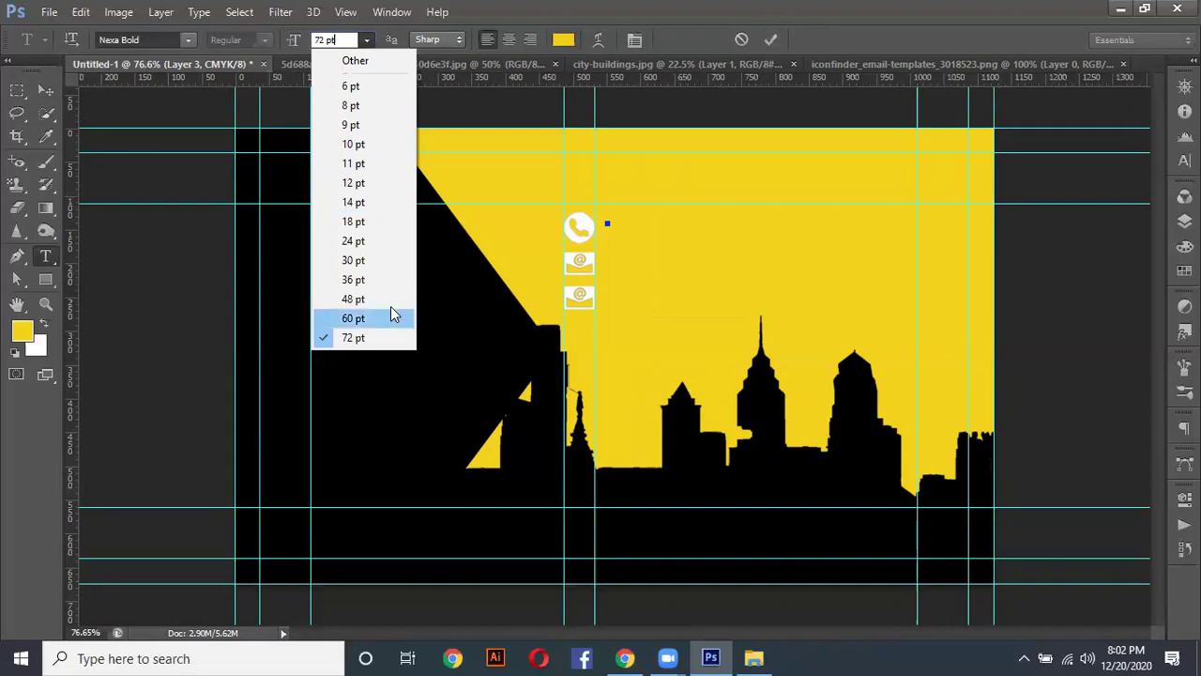
Step: Set the font size to 7 pt and start a text line beside the phone icon
{"action": "left_click", "coordinate": [772, 38]}
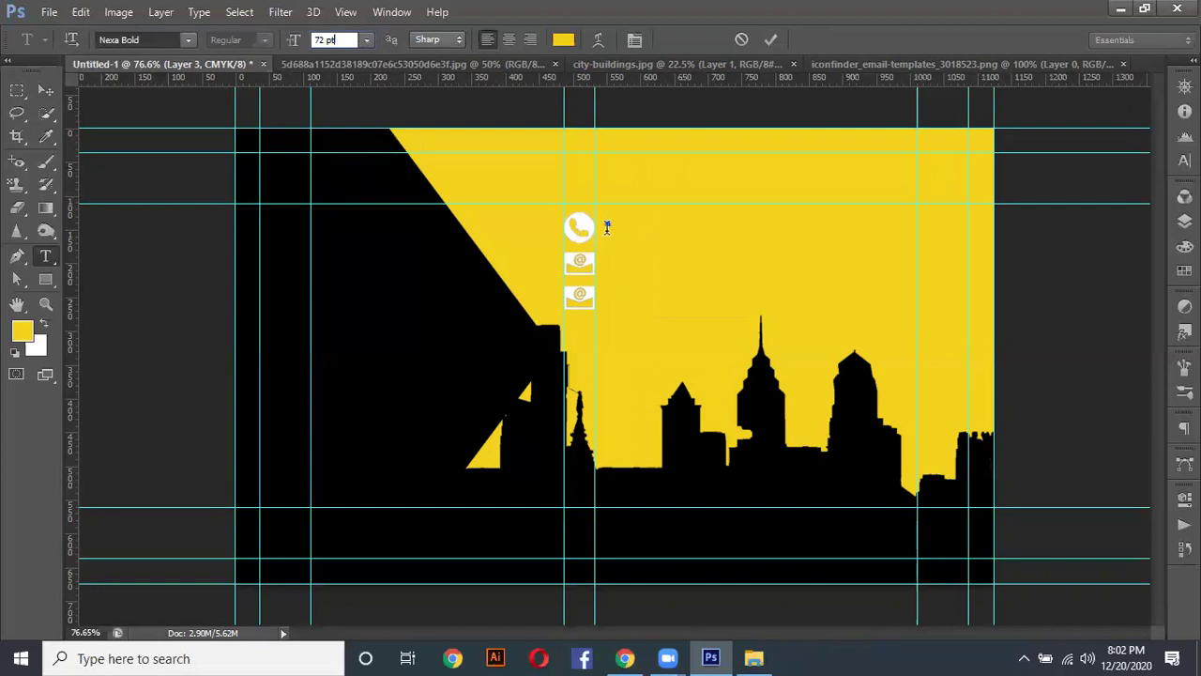
{"action": "key", "text": "Return"}
{"action": "type", "text": "7"}
{"action": "left_click", "coordinate": [604, 221]}
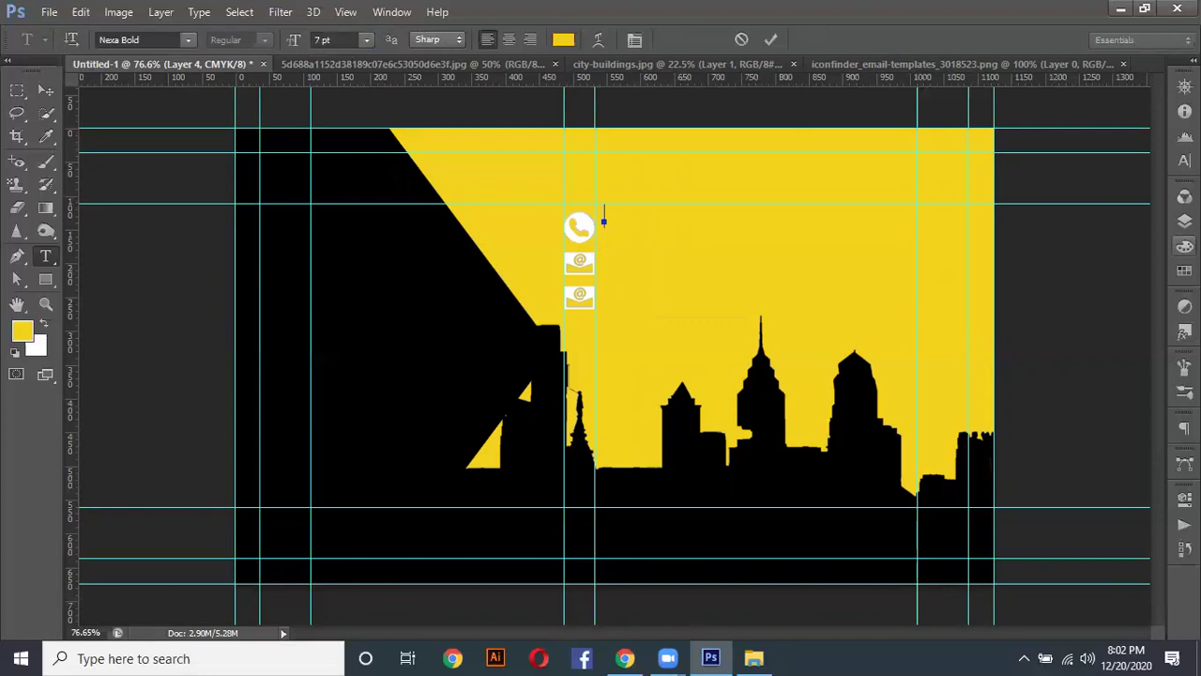
Step: Show the layers list, start renaming Layer 5, then resume the phone-icon text
{"action": "left_click", "coordinate": [1184, 221]}
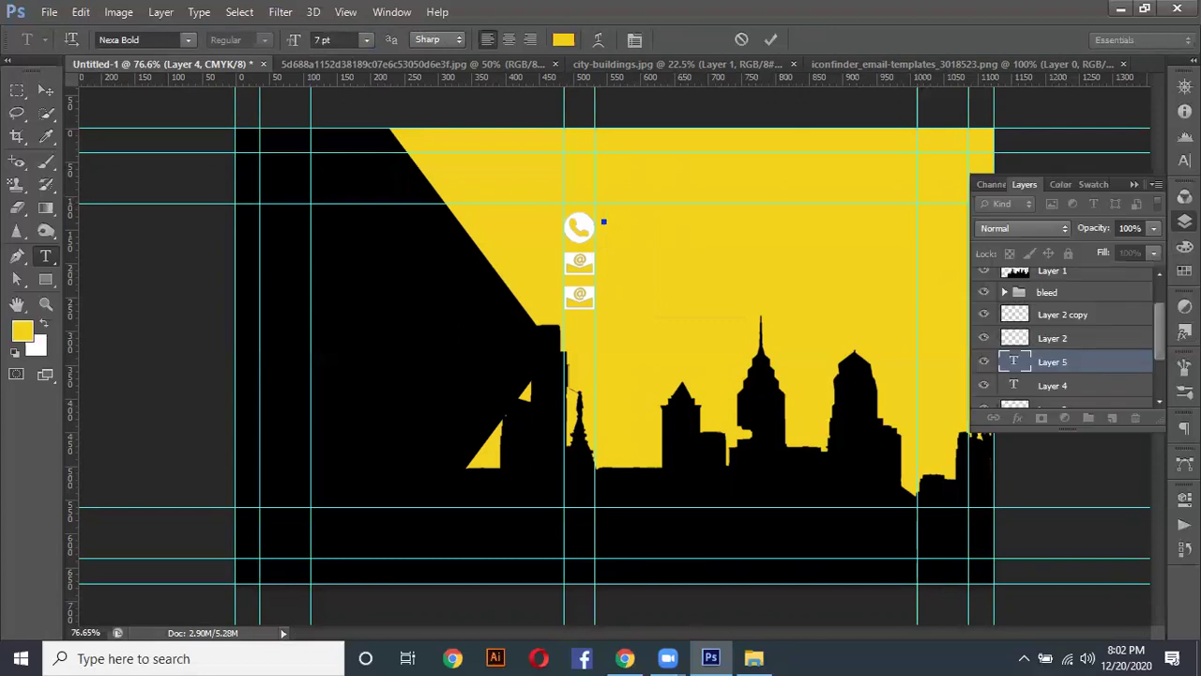
{"action": "left_click", "coordinate": [1053, 386]}
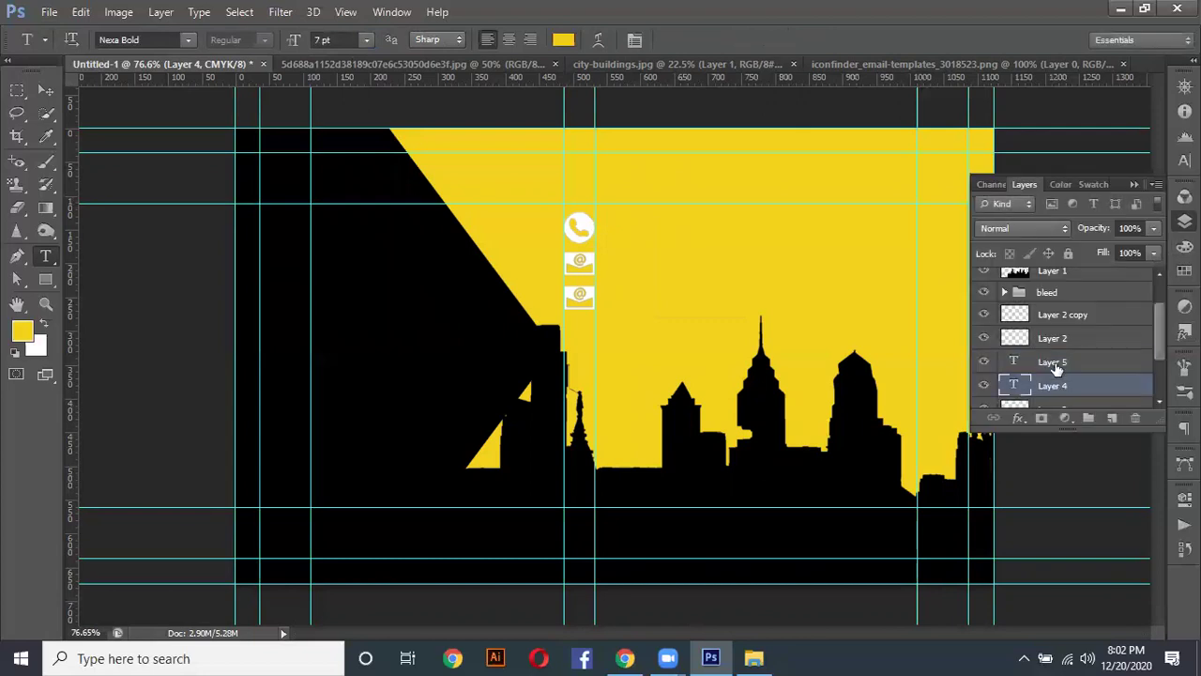
{"action": "double_click", "coordinate": [1055, 364]}
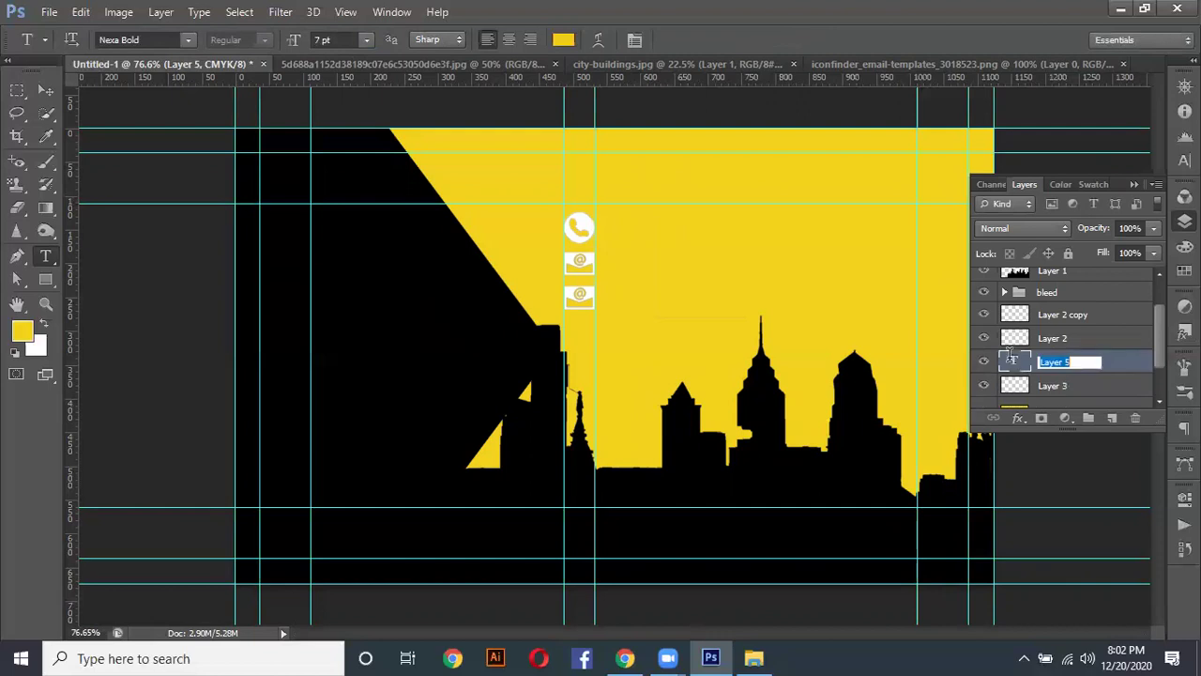
{"action": "left_click", "coordinate": [607, 234]}
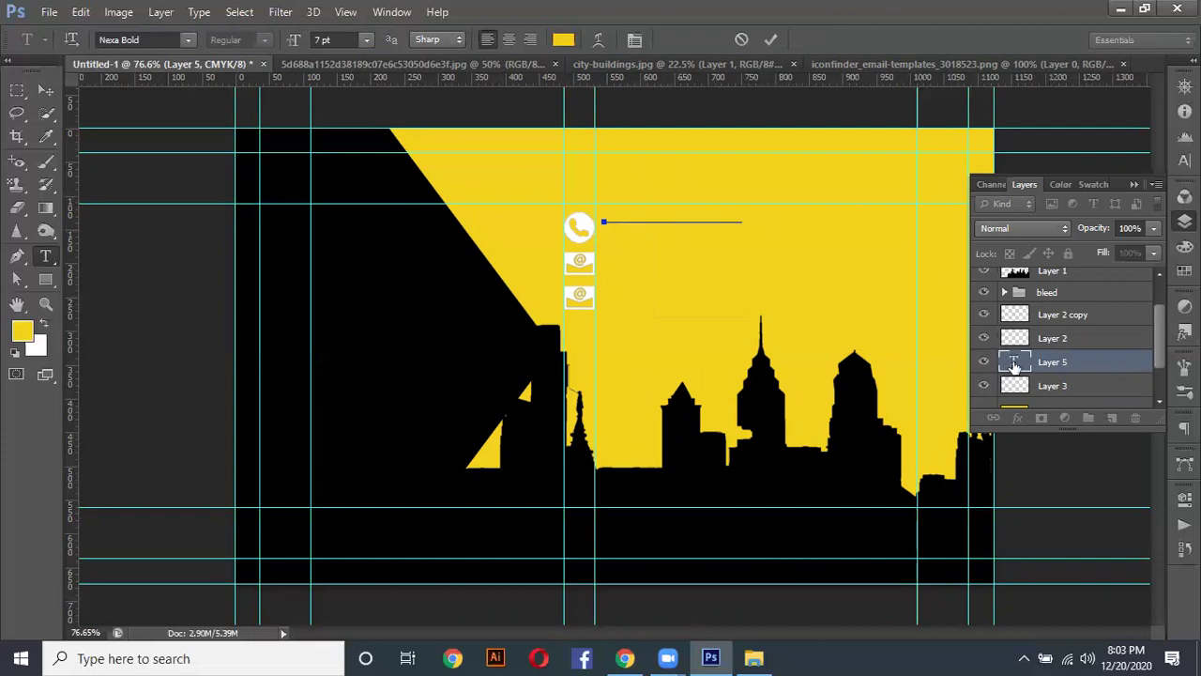
Step: Colour the typed phone number white (ffffff)
{"action": "key", "text": "ctrl+a"}
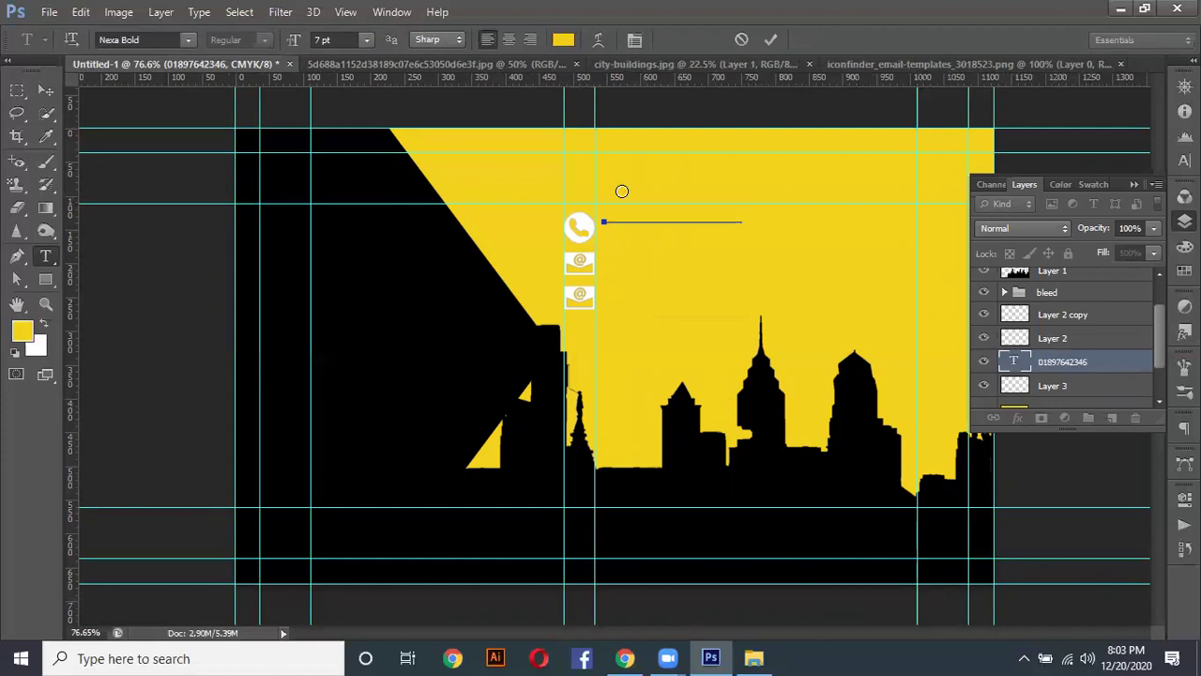
{"action": "left_click", "coordinate": [563, 39]}
{"action": "left_click", "coordinate": [615, 156]}
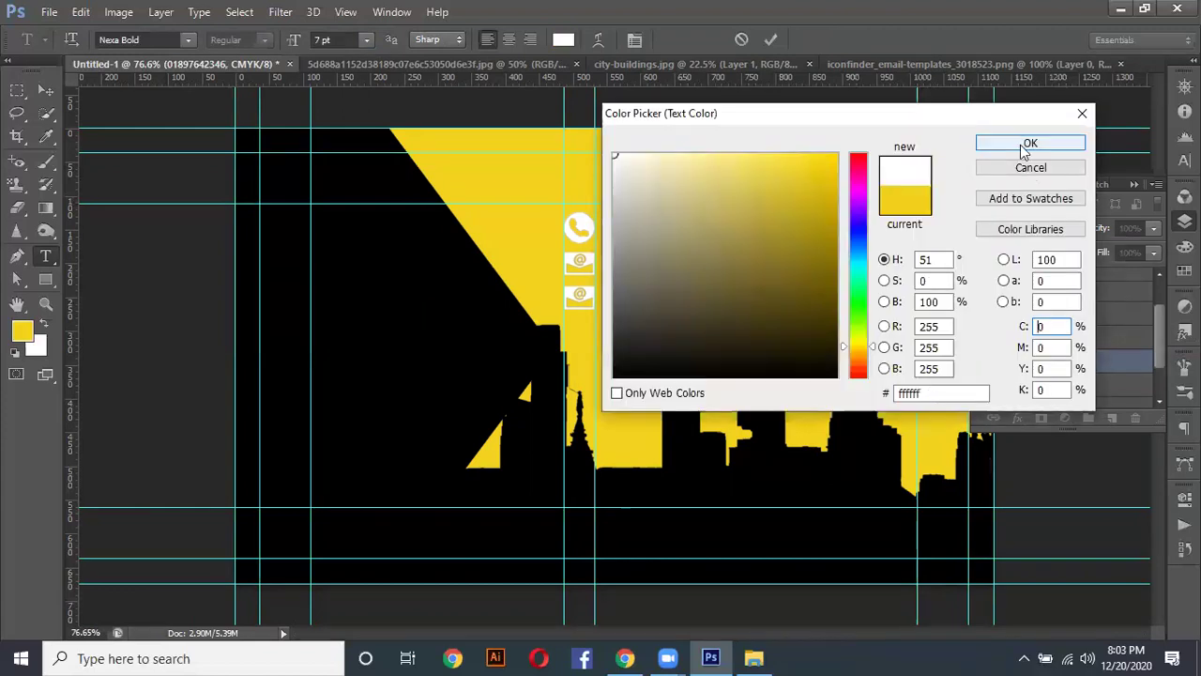
{"action": "key", "text": "Return"}
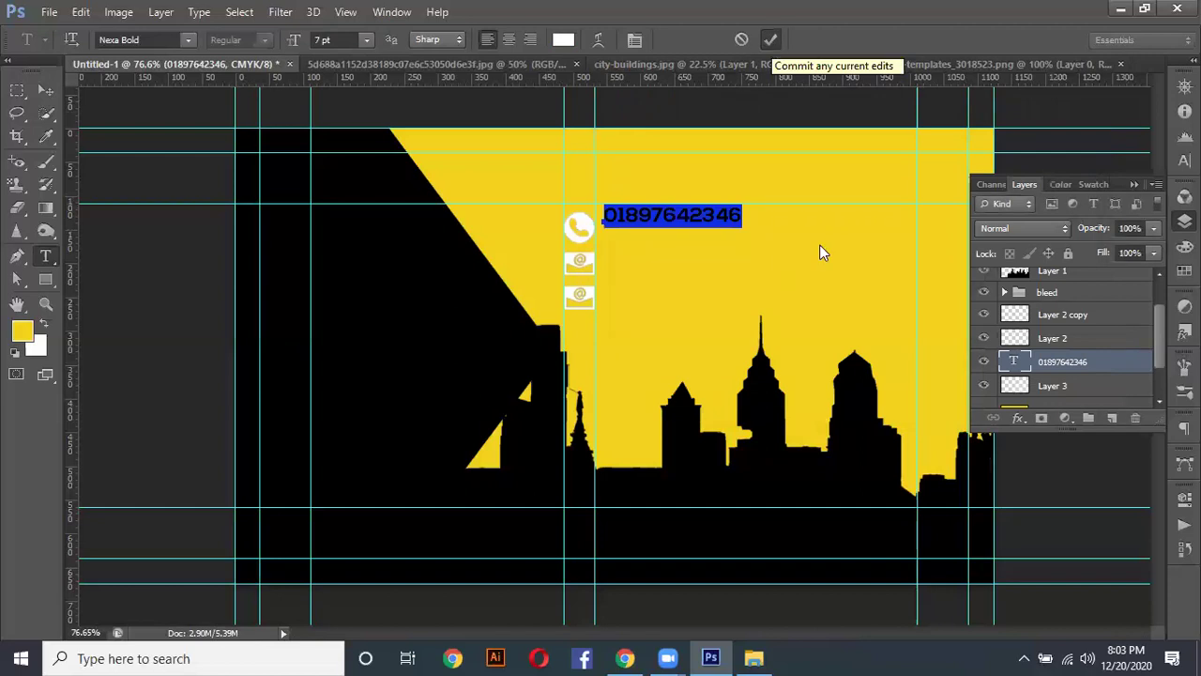
Step: Commit the number, level it with the phone icon, and copy it beside the first envelope
{"action": "key", "text": "ctrl+Return"}
{"action": "left_click_drag", "start_coordinate": [682, 214], "coordinate": [685, 225]}
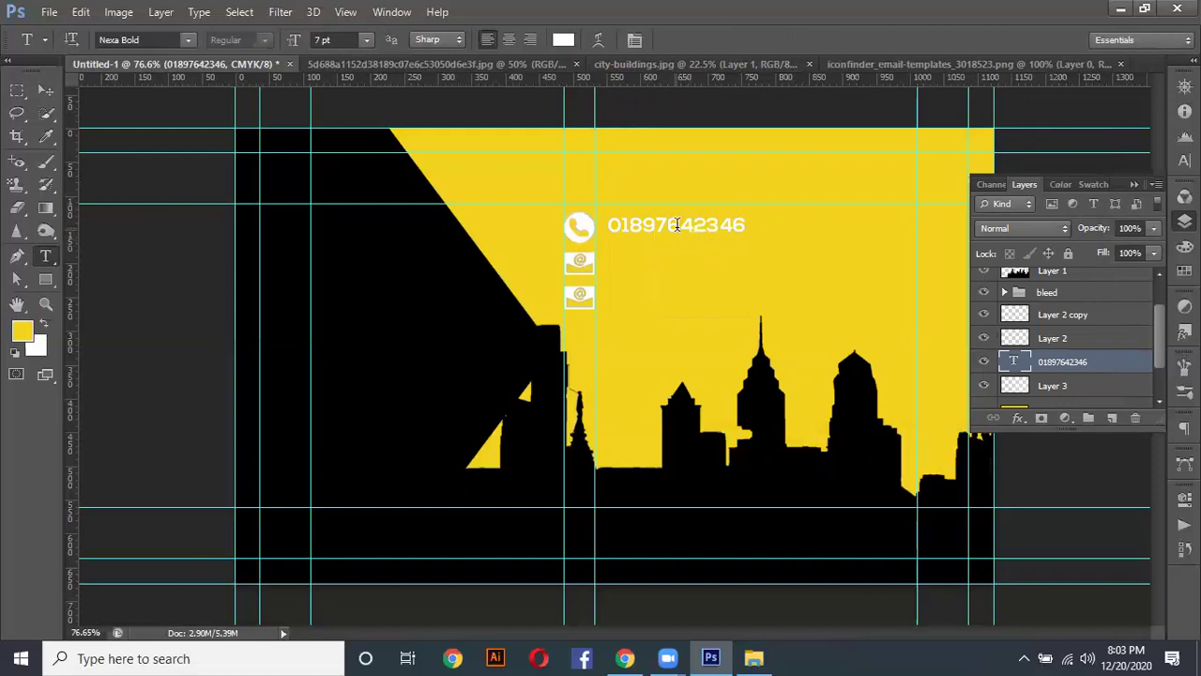
{"action": "left_click_drag", "start_coordinate": [679, 229], "coordinate": [677, 266]}
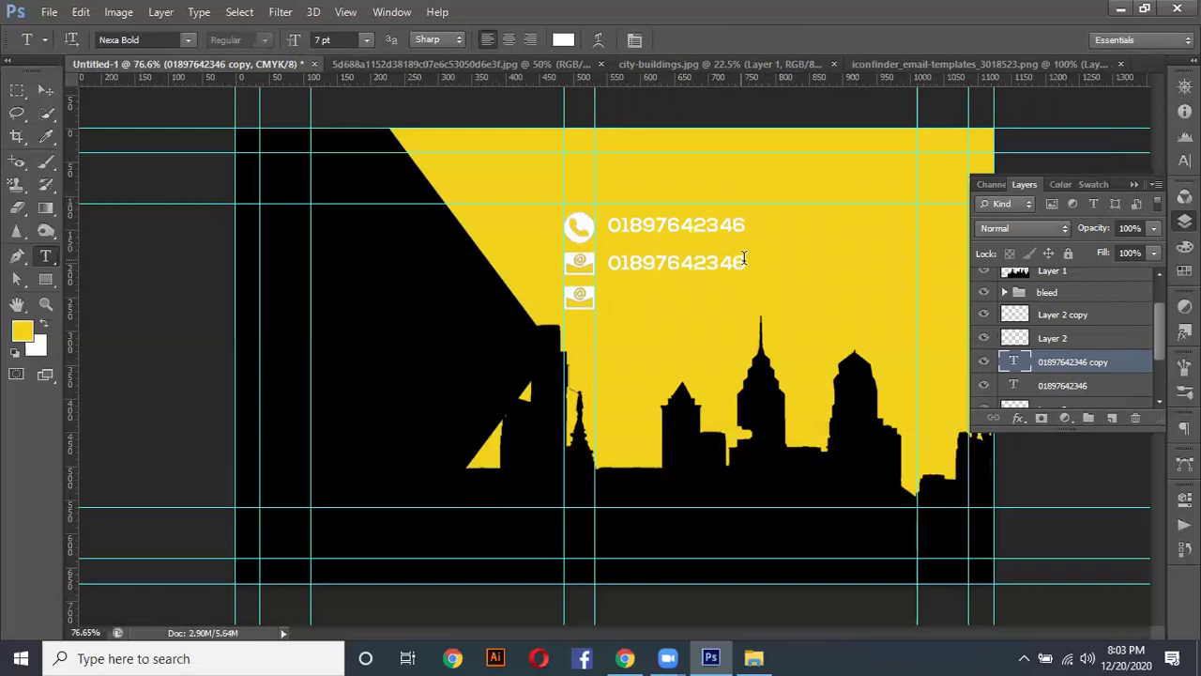
Step: Retype the copied line as the e-mail address and colour it red (#ec2c2c)
{"action": "double_click", "coordinate": [612, 263]}
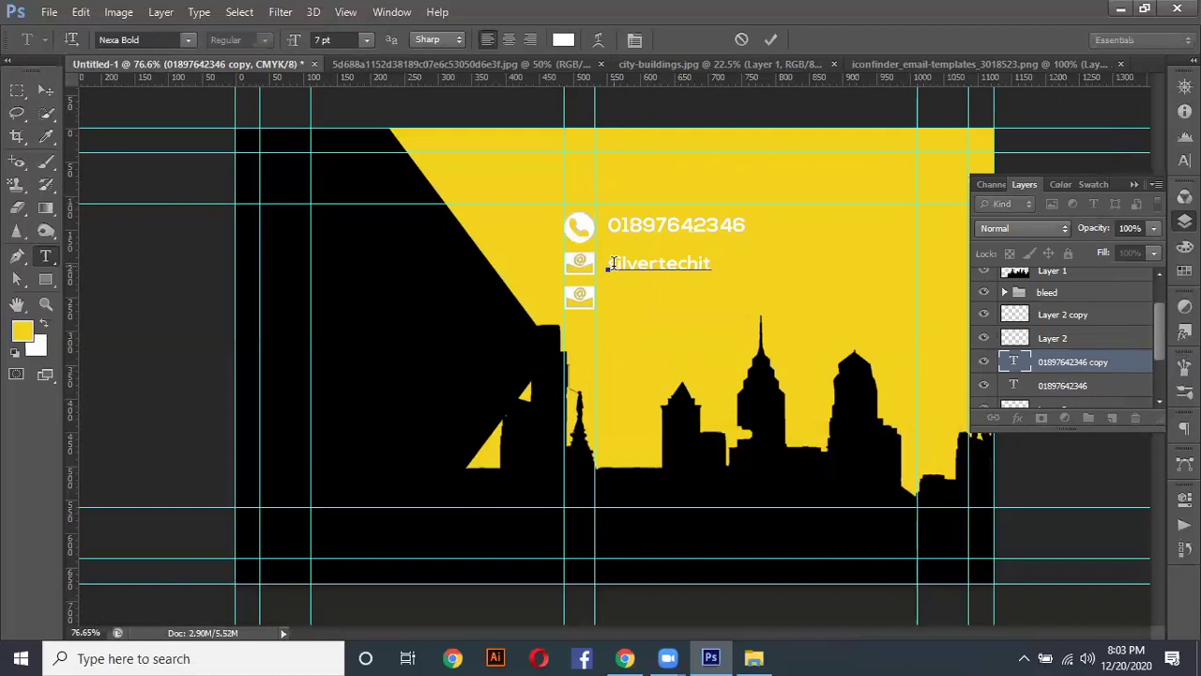
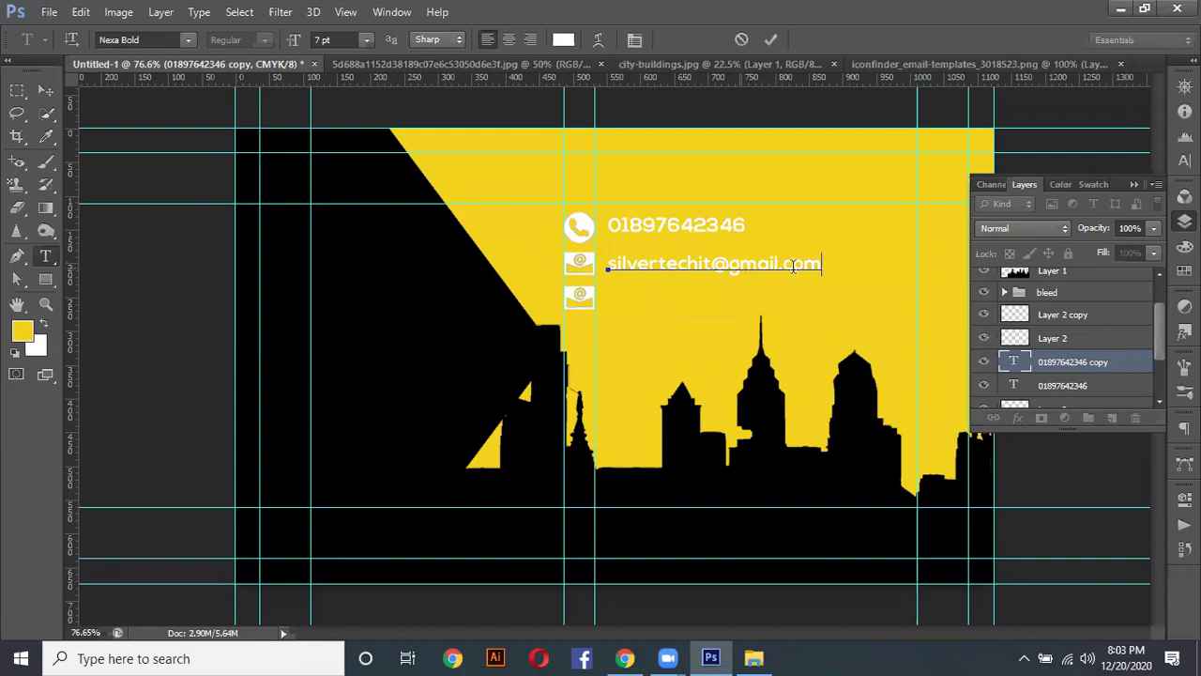
{"action": "left_click_drag", "start_coordinate": [822, 265], "coordinate": [606, 265]}
{"action": "left_click", "coordinate": [564, 41]}
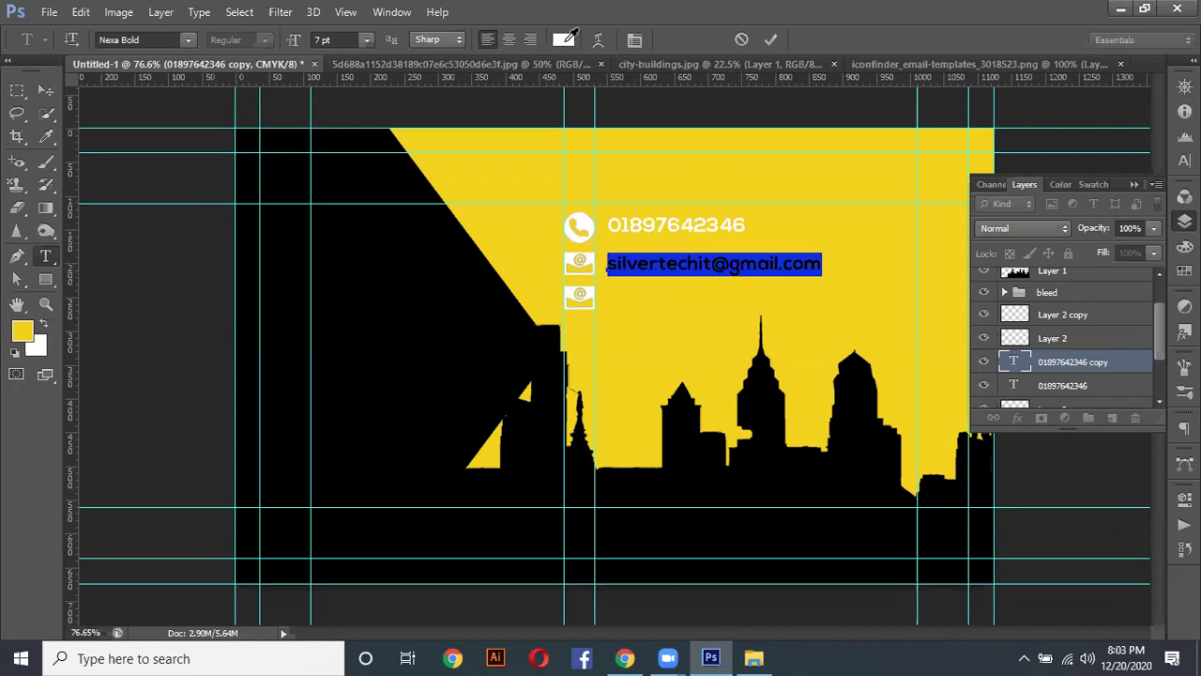
{"action": "left_click", "coordinate": [796, 170]}
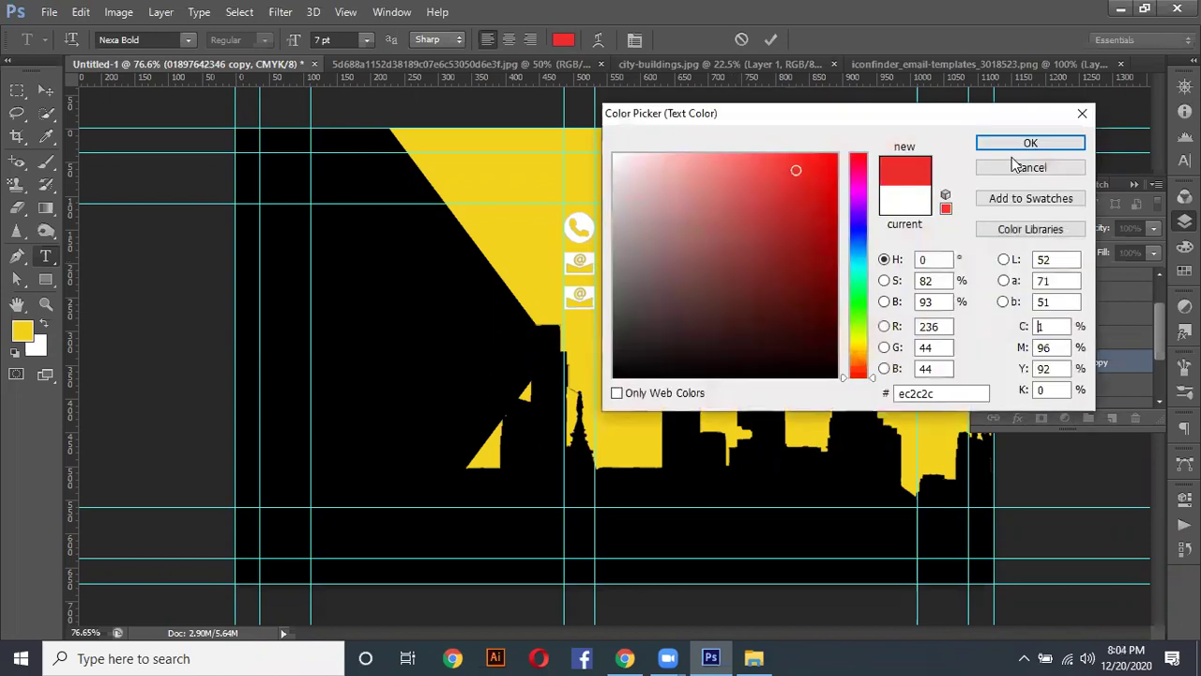
{"action": "key", "text": "Return"}
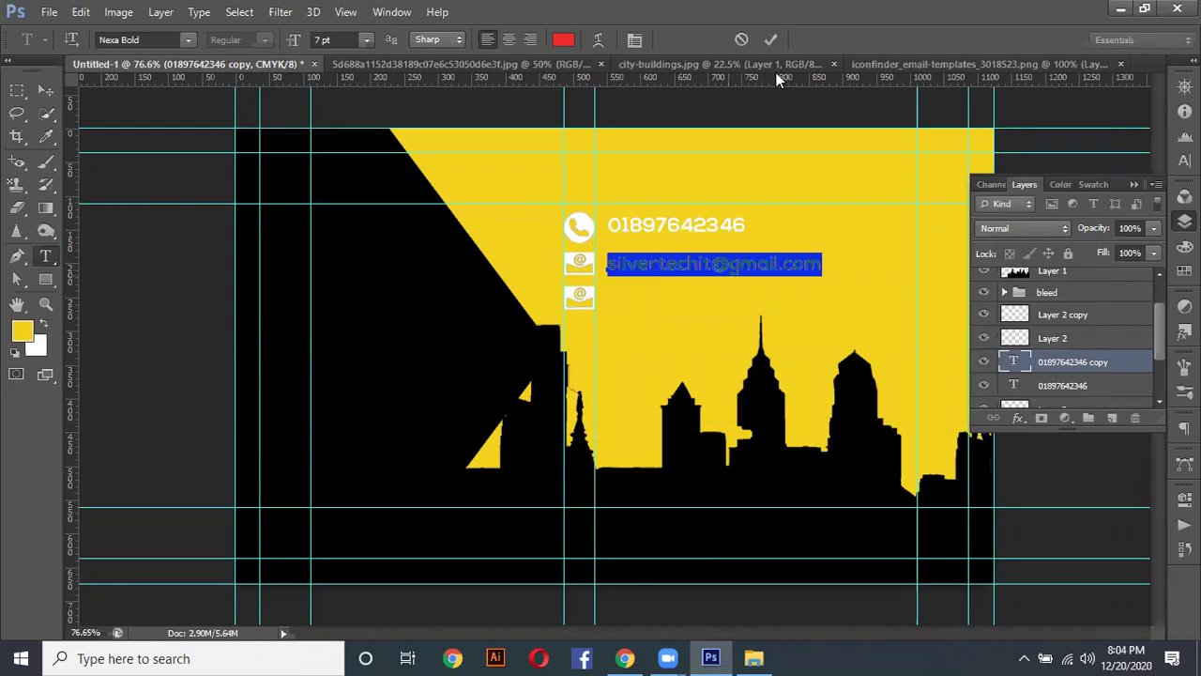
{"action": "left_click", "coordinate": [760, 251]}
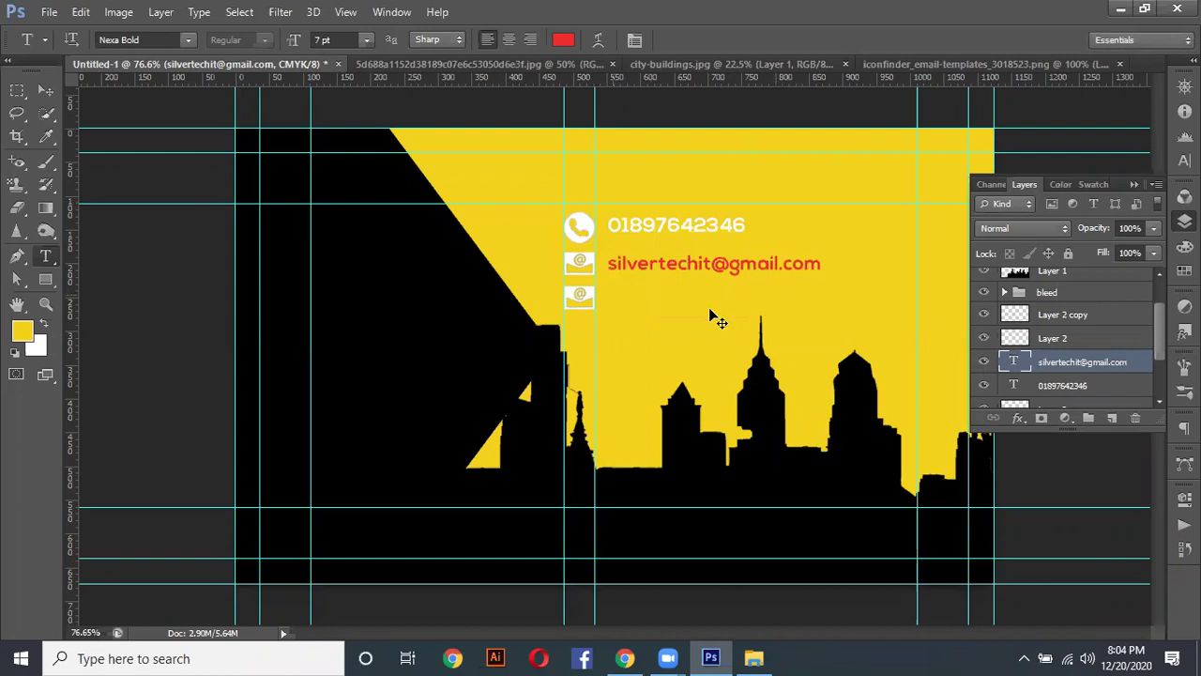
Step: Type 'silvertechit.com' beside the third icon, correct the typo, and commit it
{"action": "left_click", "coordinate": [612, 295]}
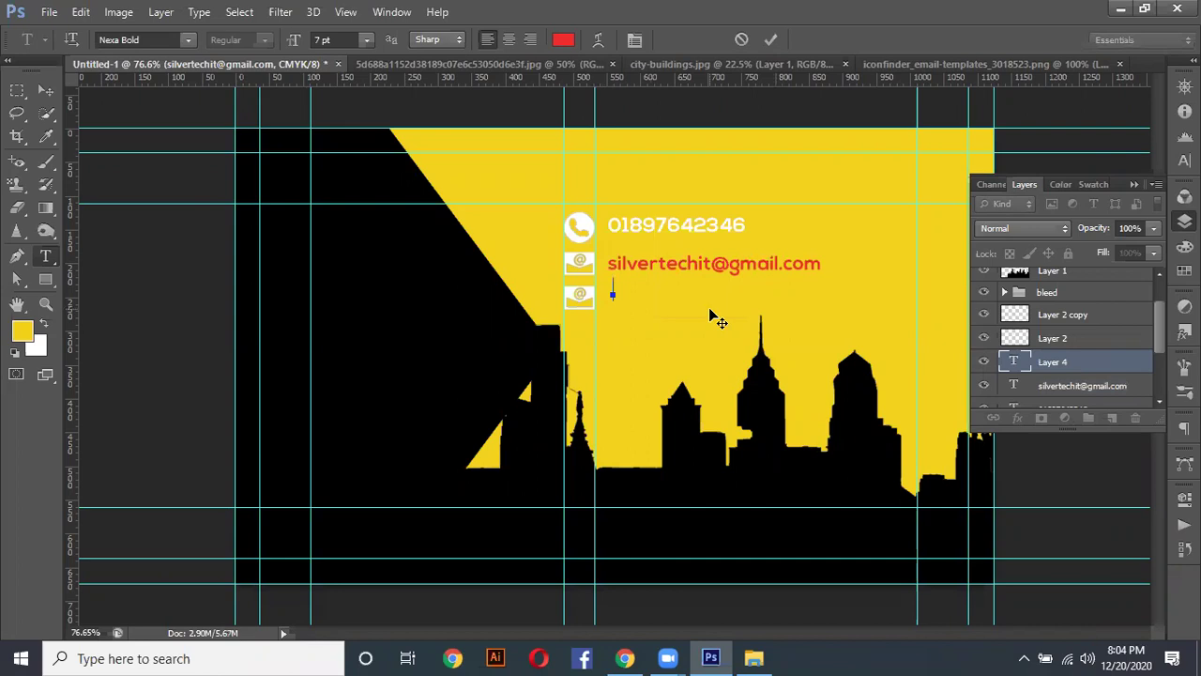
{"action": "type", "text": "sil"}
{"action": "type", "text": "vertechit.com"}
{"action": "left_click", "coordinate": [717, 287]}
{"action": "key", "text": "BackSpace"}
{"action": "type", "text": "t"}
{"action": "left_click", "coordinate": [772, 40]}
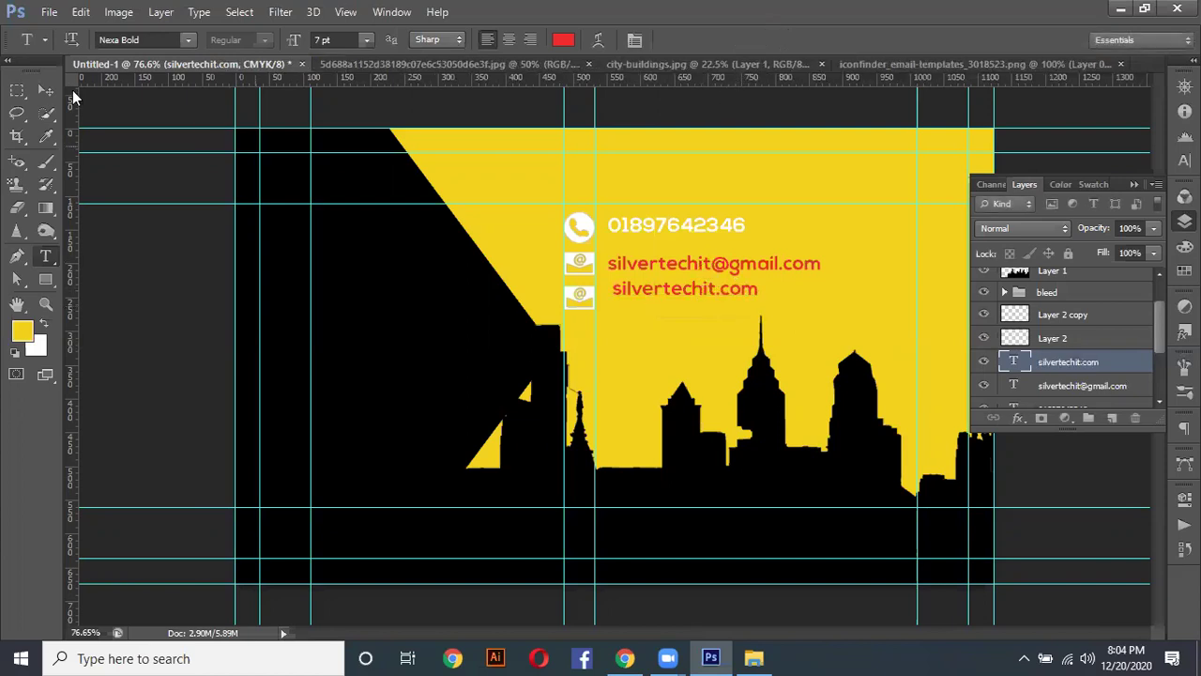
Step: Select all three contact text layers and colour them white
{"action": "left_click", "coordinate": [47, 89]}
{"action": "scroll", "coordinate": [1069, 376], "scroll_direction": "down", "scroll_amount": 2}
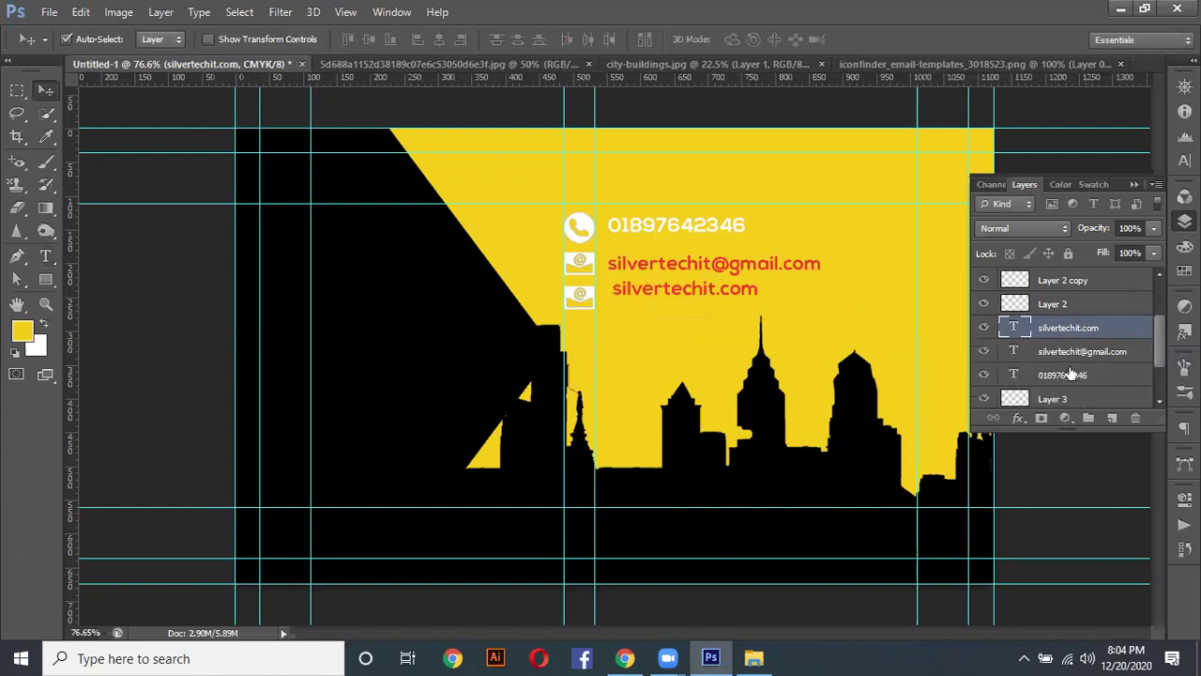
{"action": "left_click", "coordinate": [1070, 375], "text": "shift"}
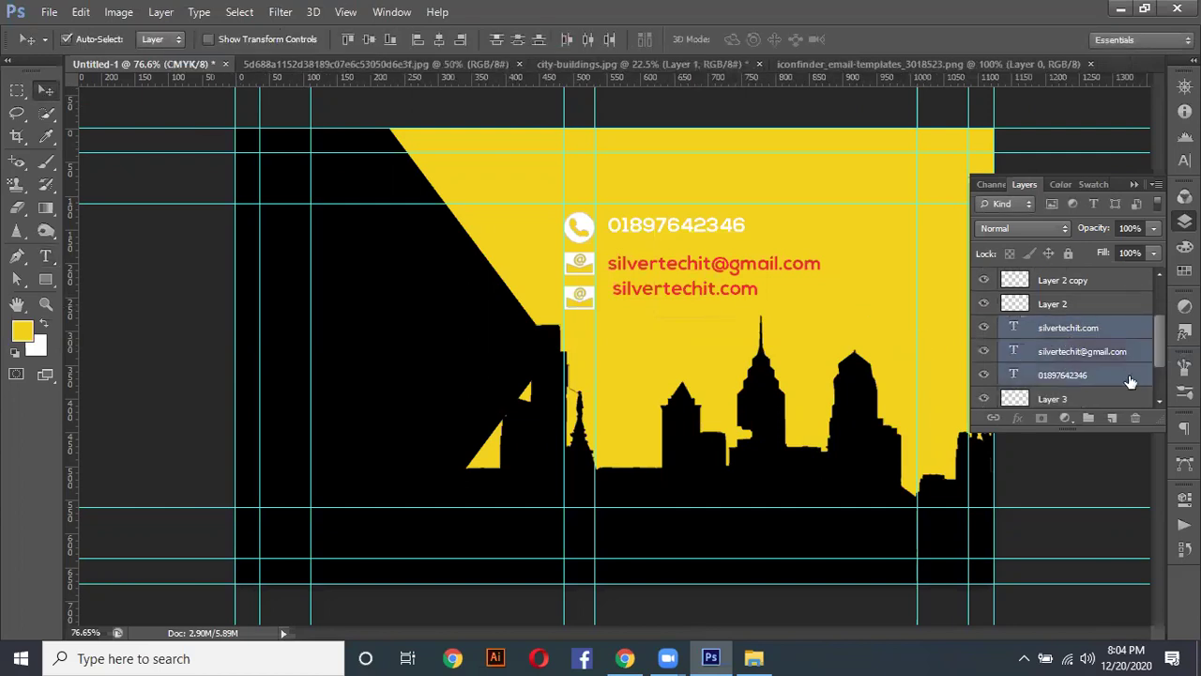
{"action": "left_click", "coordinate": [45, 256]}
{"action": "left_click", "coordinate": [563, 42]}
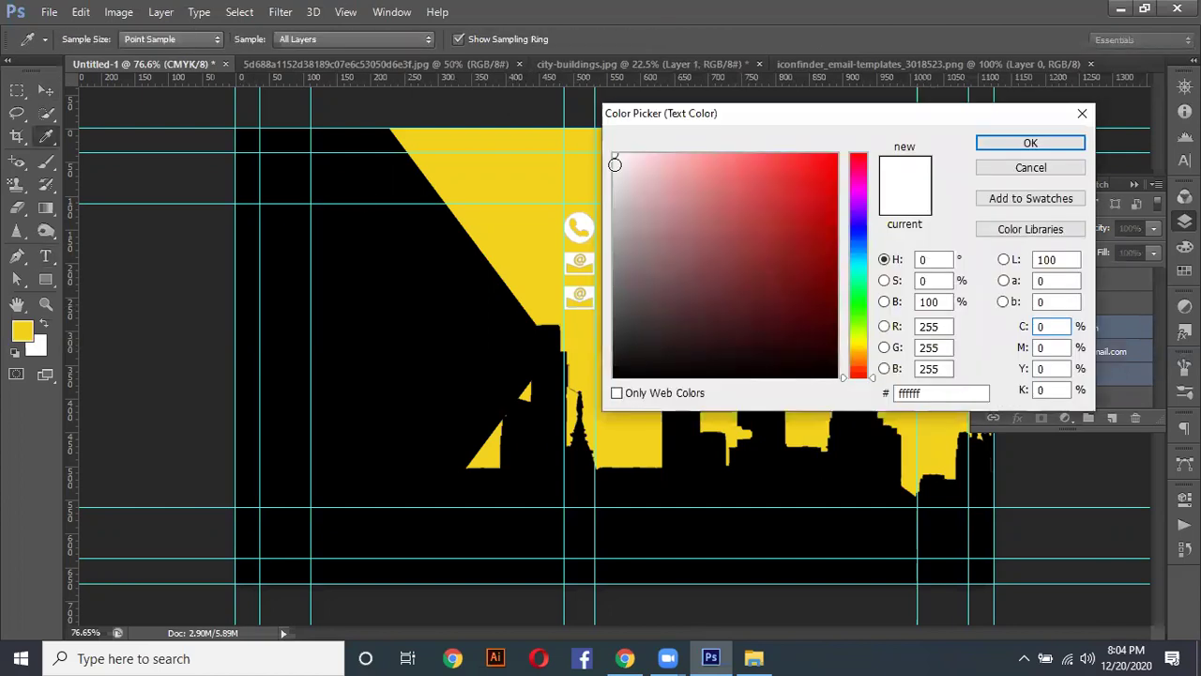
{"action": "left_click", "coordinate": [997, 147]}
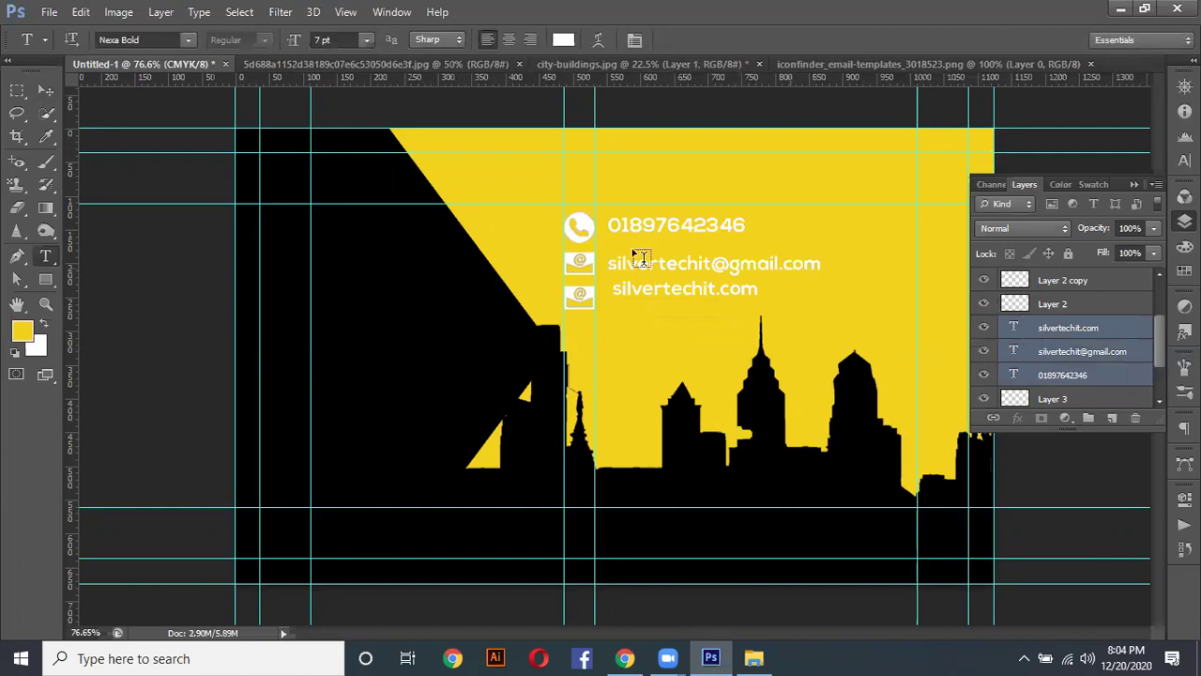
Step: Align the three contact lines' left edges, undoing an accidental even distribution
{"action": "left_click", "coordinate": [44, 90]}
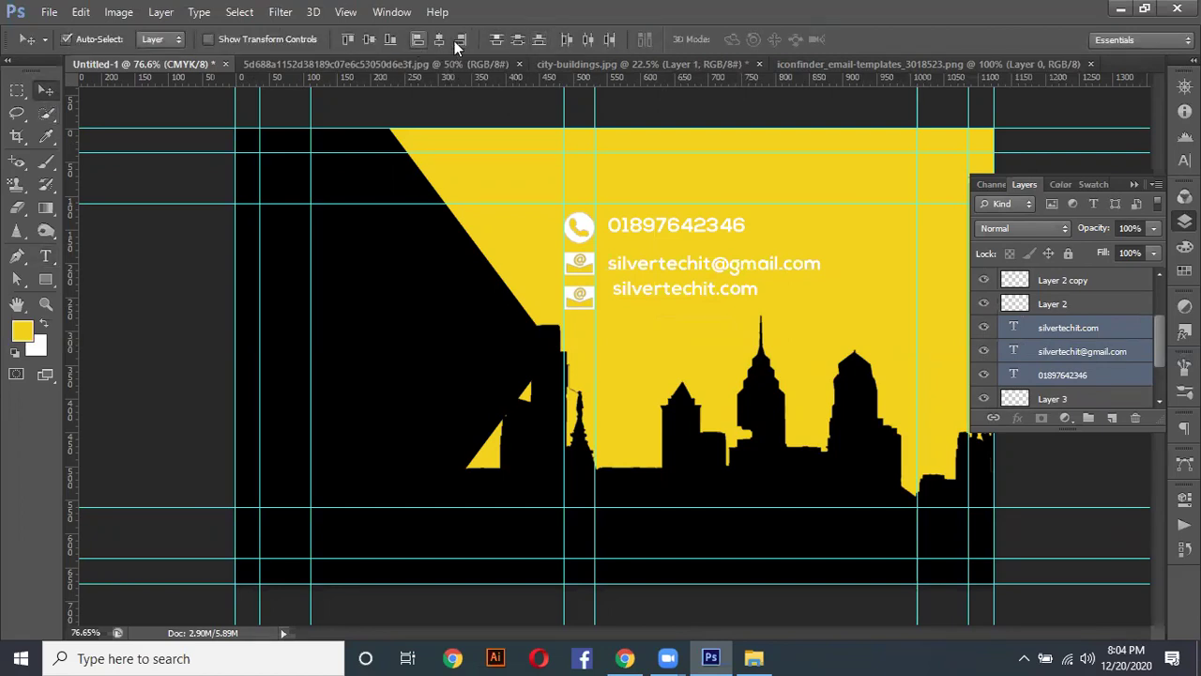
{"action": "left_click", "coordinate": [418, 39]}
{"action": "left_click", "coordinate": [537, 40]}
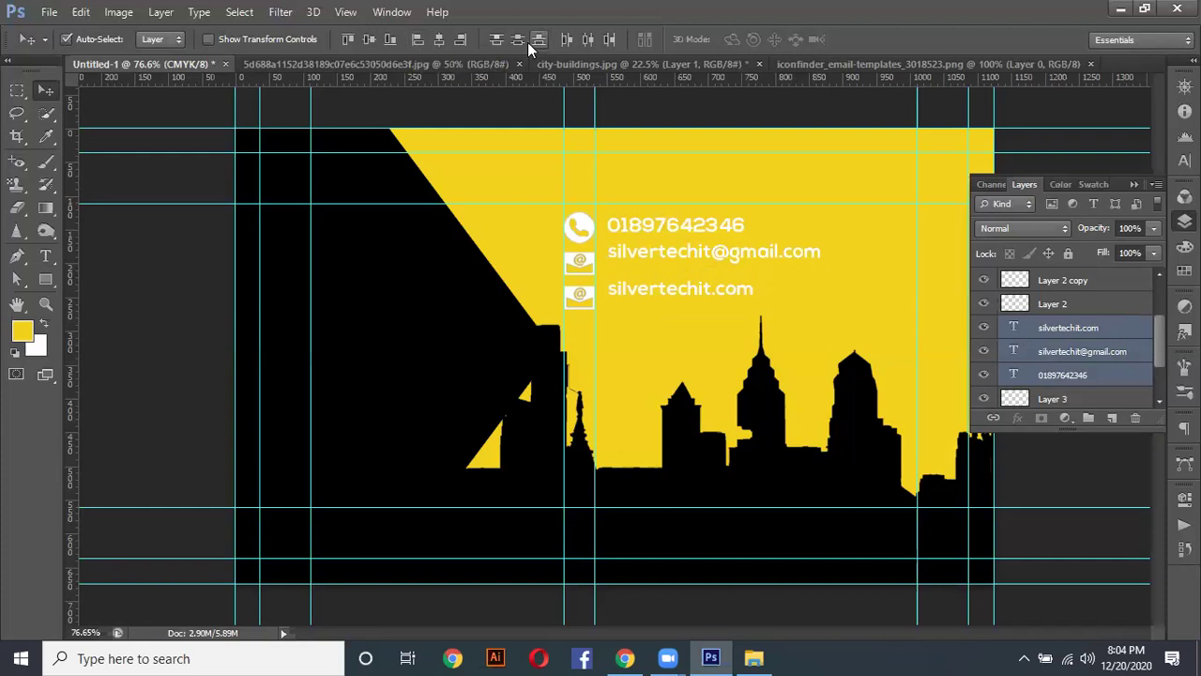
{"action": "key", "text": "ctrl+z"}
Step: Nudge the website line down and distribute the three contact lines vertically
{"action": "left_click", "coordinate": [666, 296]}
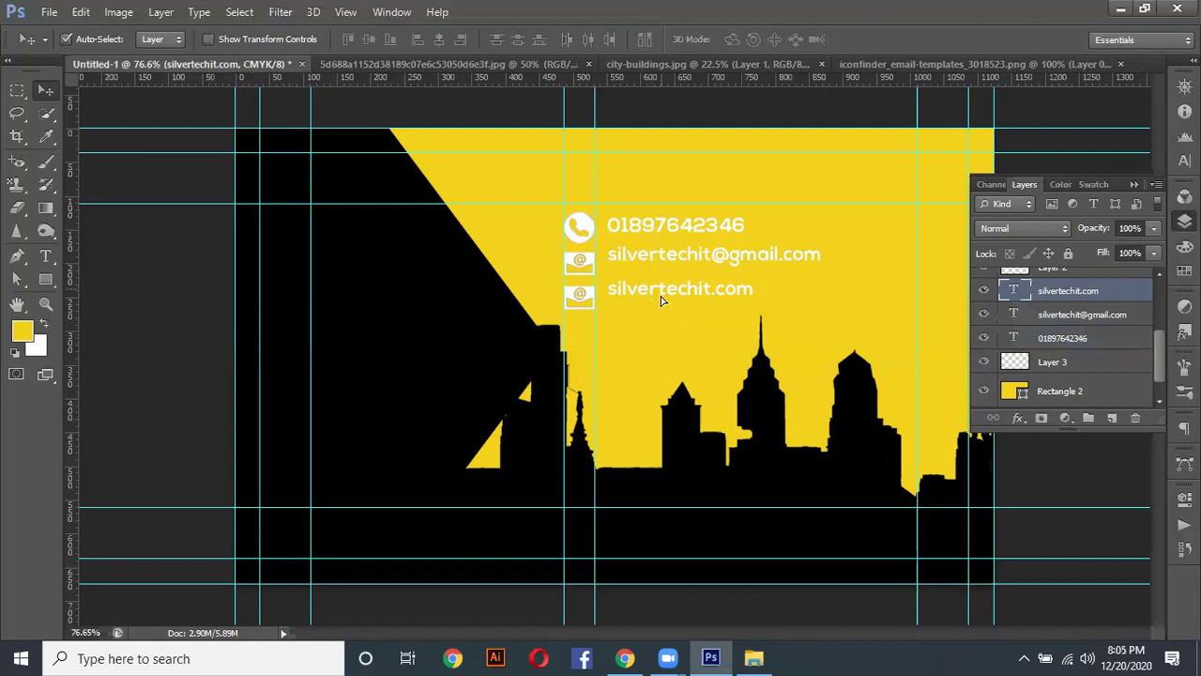
{"action": "key", "text": "shift+Down"}
{"action": "key", "text": "Down"}
{"action": "key", "text": "Down"}
{"action": "key", "text": "Down"}
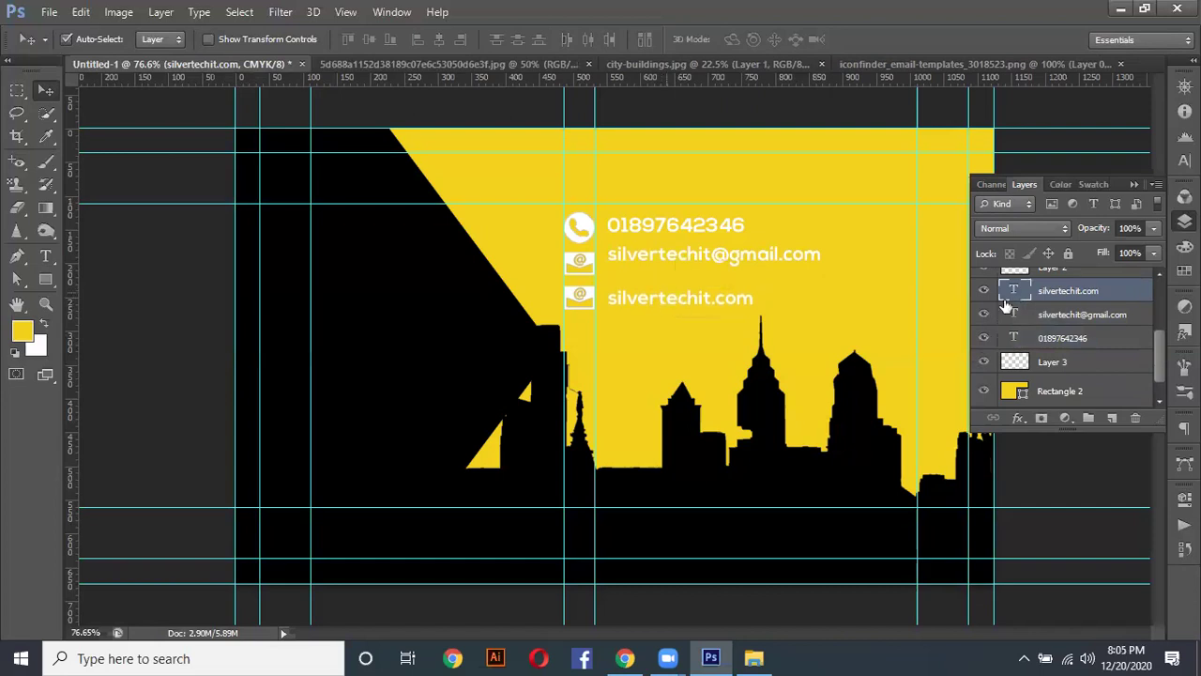
{"action": "left_click", "coordinate": [1060, 342], "text": "shift"}
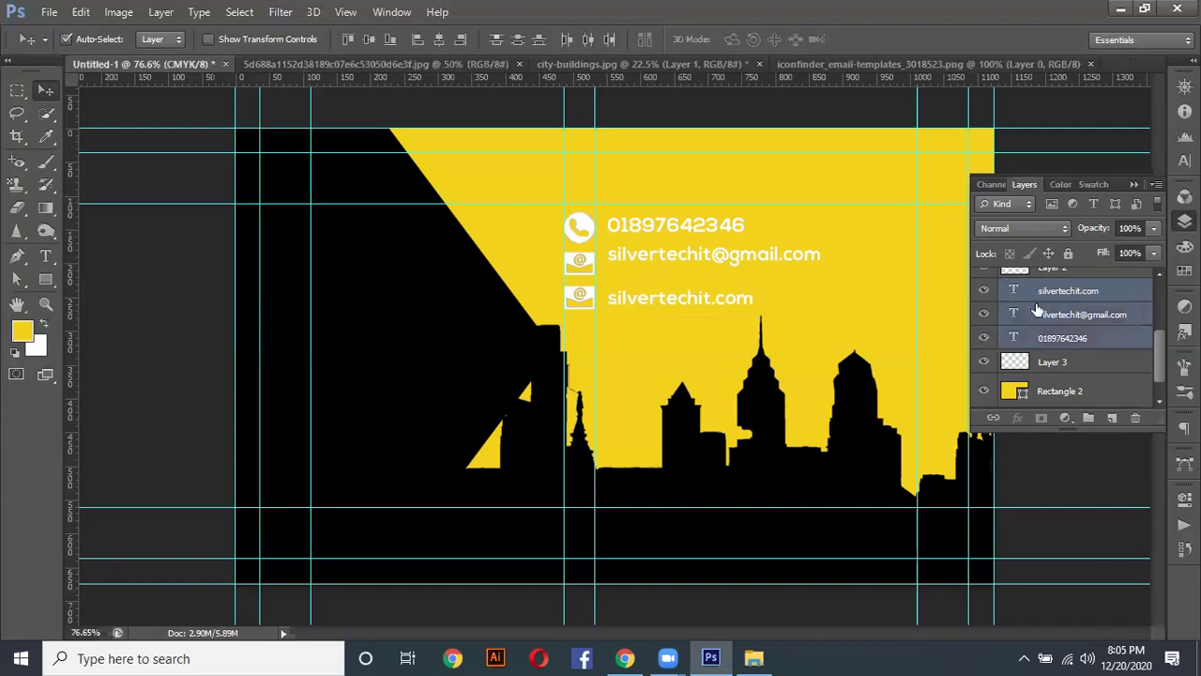
{"action": "left_click", "coordinate": [518, 39]}
{"action": "left_click", "coordinate": [497, 39]}
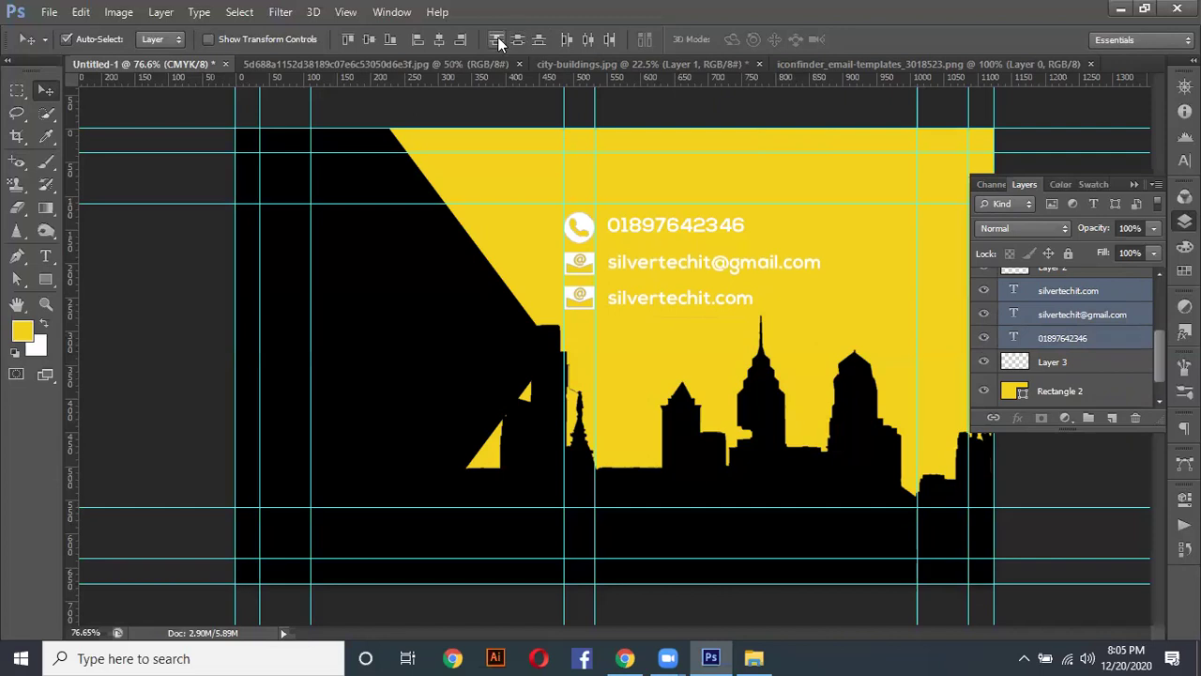
{"action": "left_click", "coordinate": [1052, 344]}
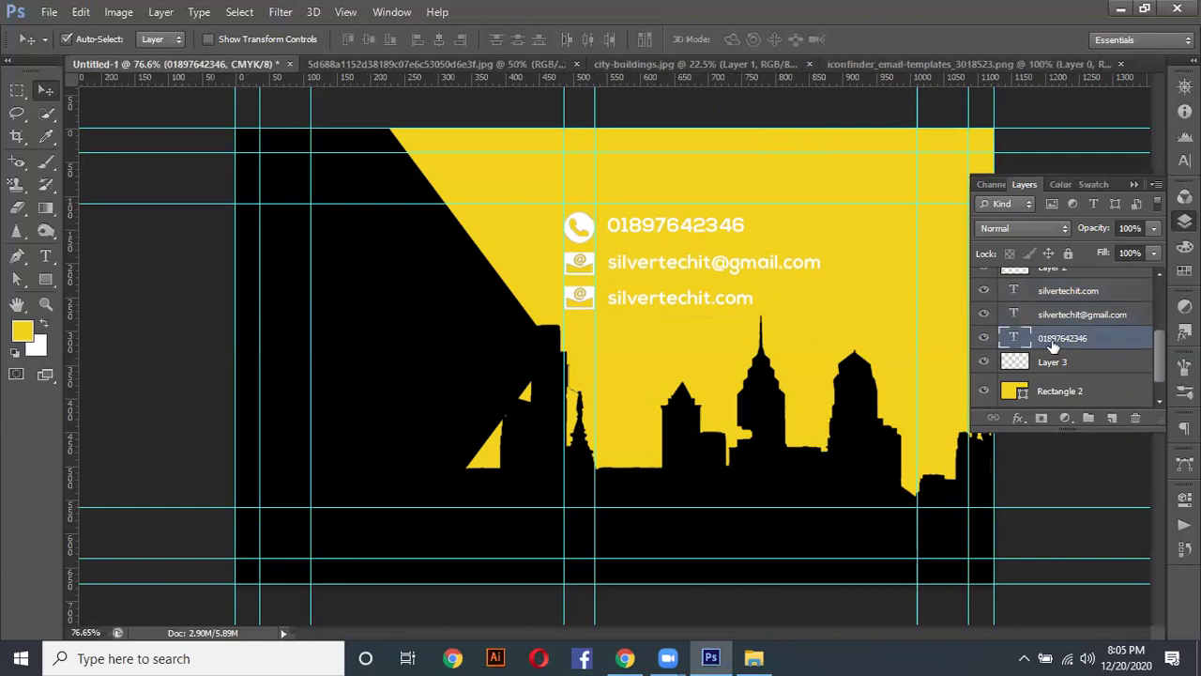
{"action": "left_click", "coordinate": [1058, 293], "text": "shift"}
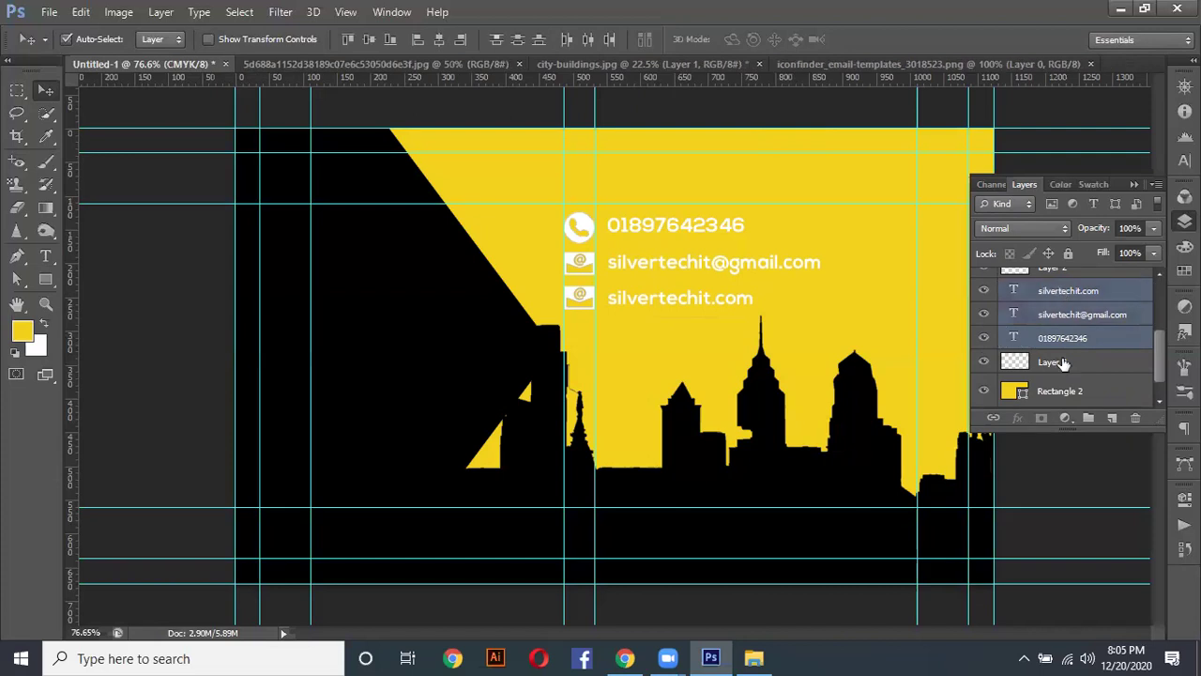
{"action": "left_click", "coordinate": [532, 40]}
{"action": "left_click", "coordinate": [513, 38]}
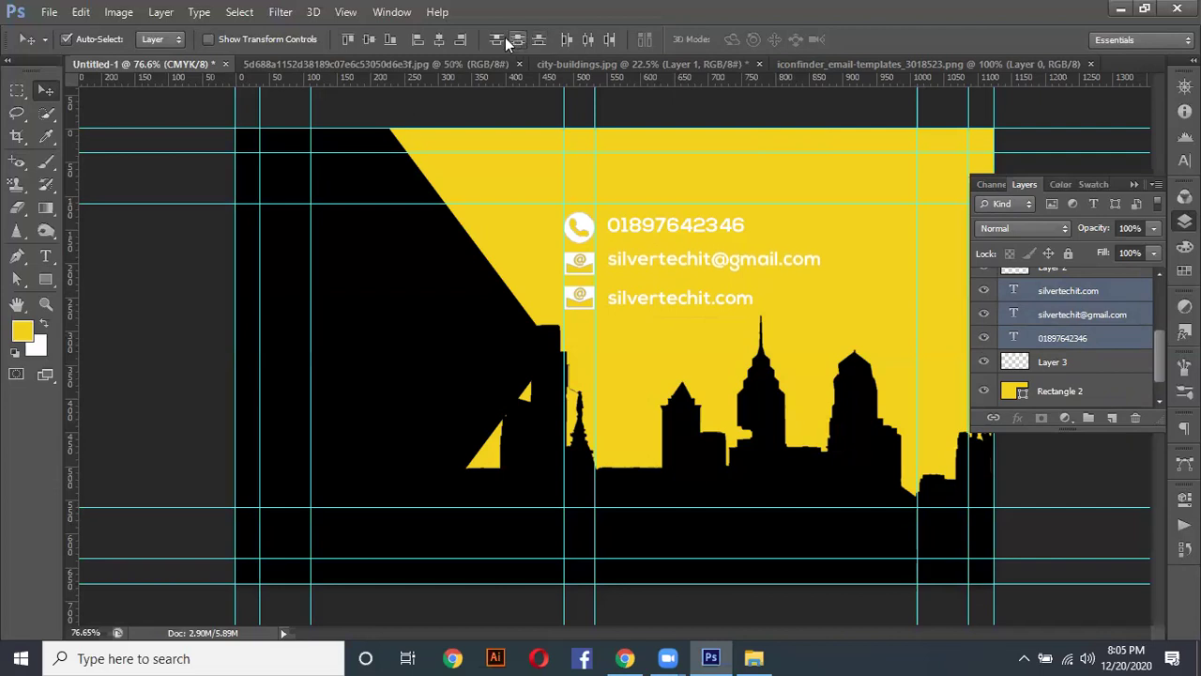
{"action": "left_click", "coordinate": [504, 39]}
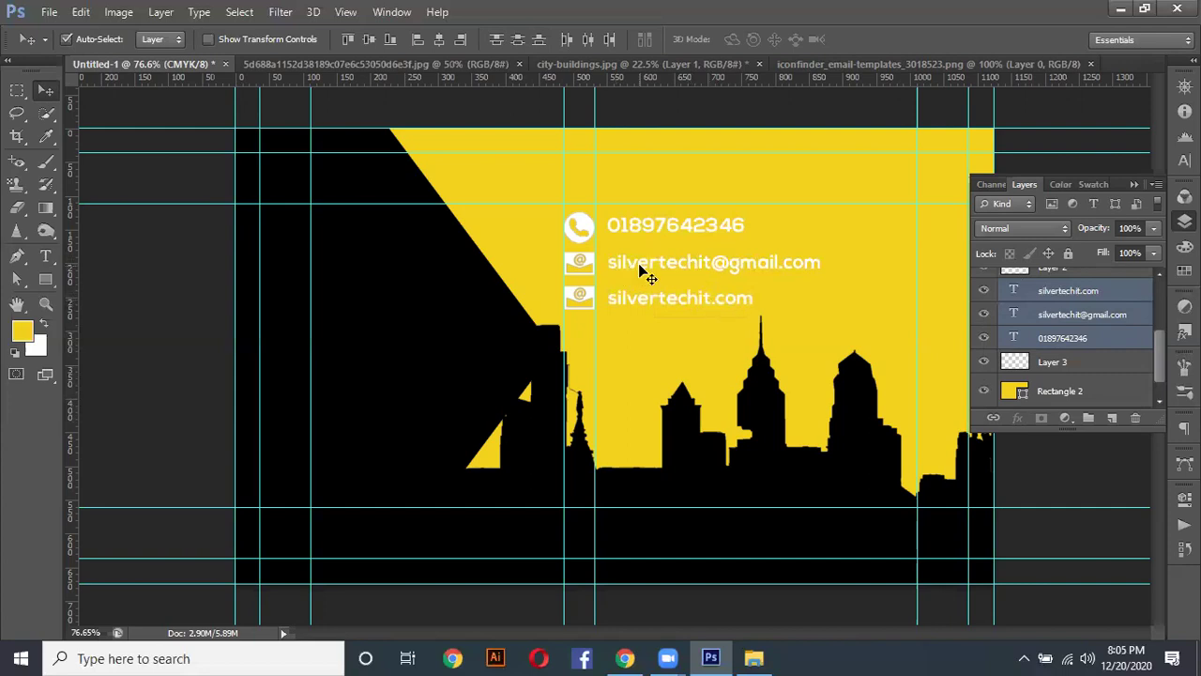
Step: Click into the e-mail, website and phone number lines to check their text
{"action": "left_click", "coordinate": [45, 255]}
{"action": "left_click", "coordinate": [627, 264]}
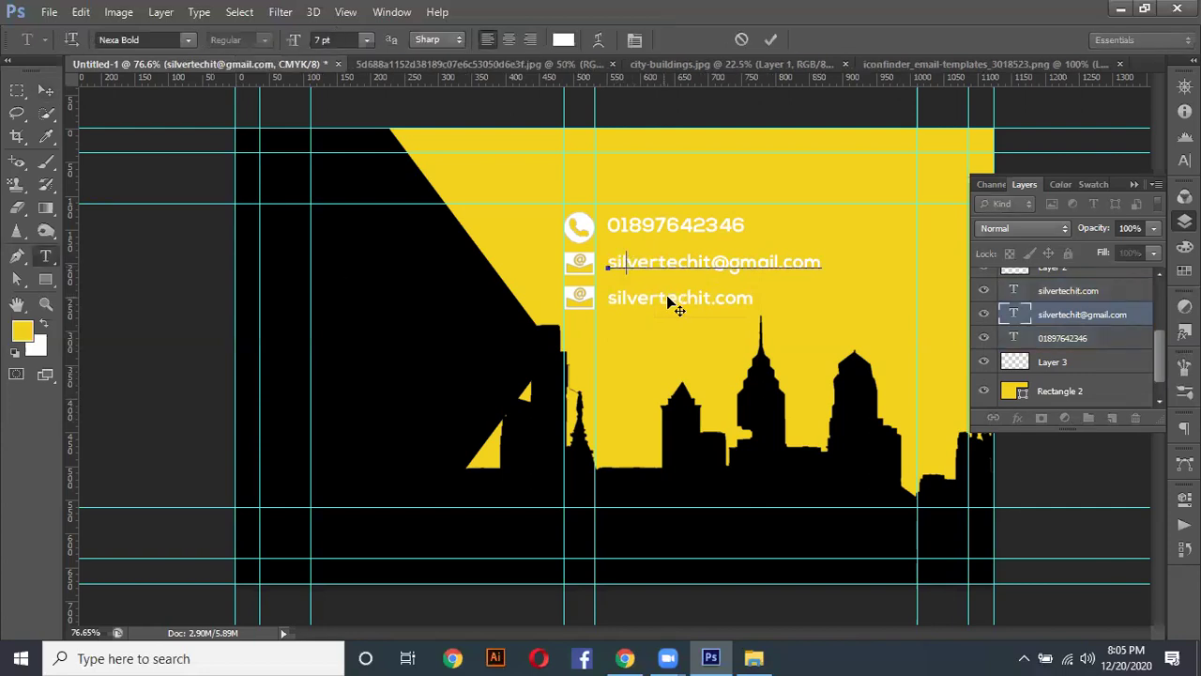
{"action": "left_click", "coordinate": [771, 39]}
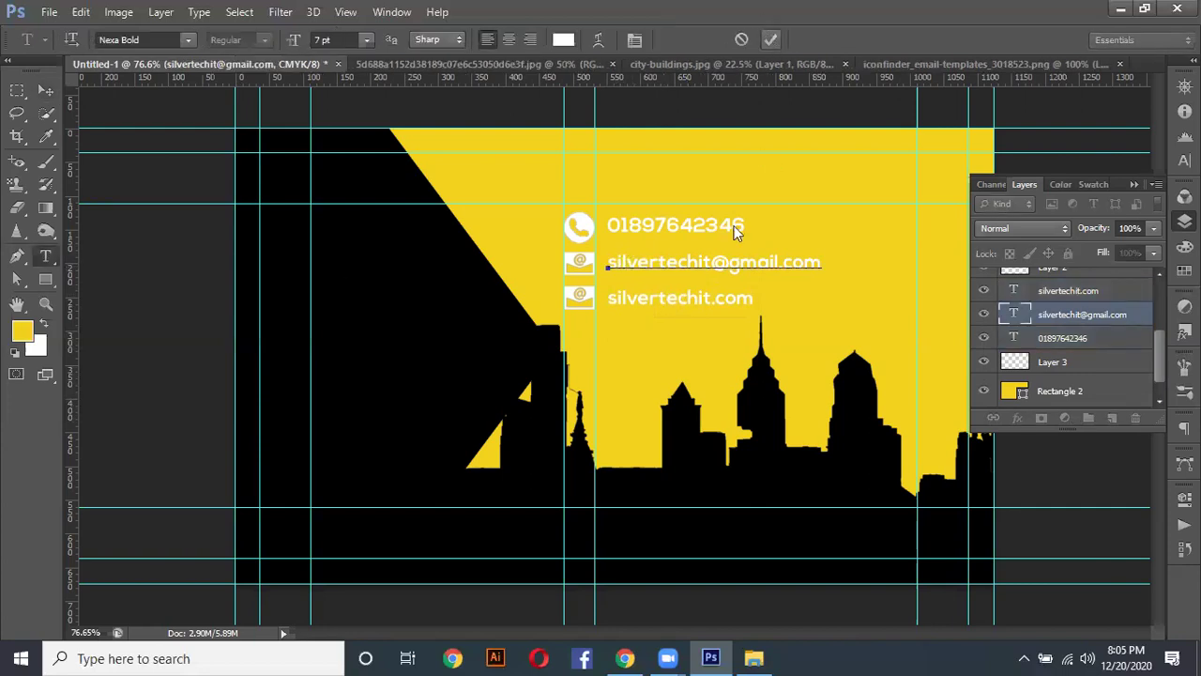
{"action": "left_click", "coordinate": [677, 293]}
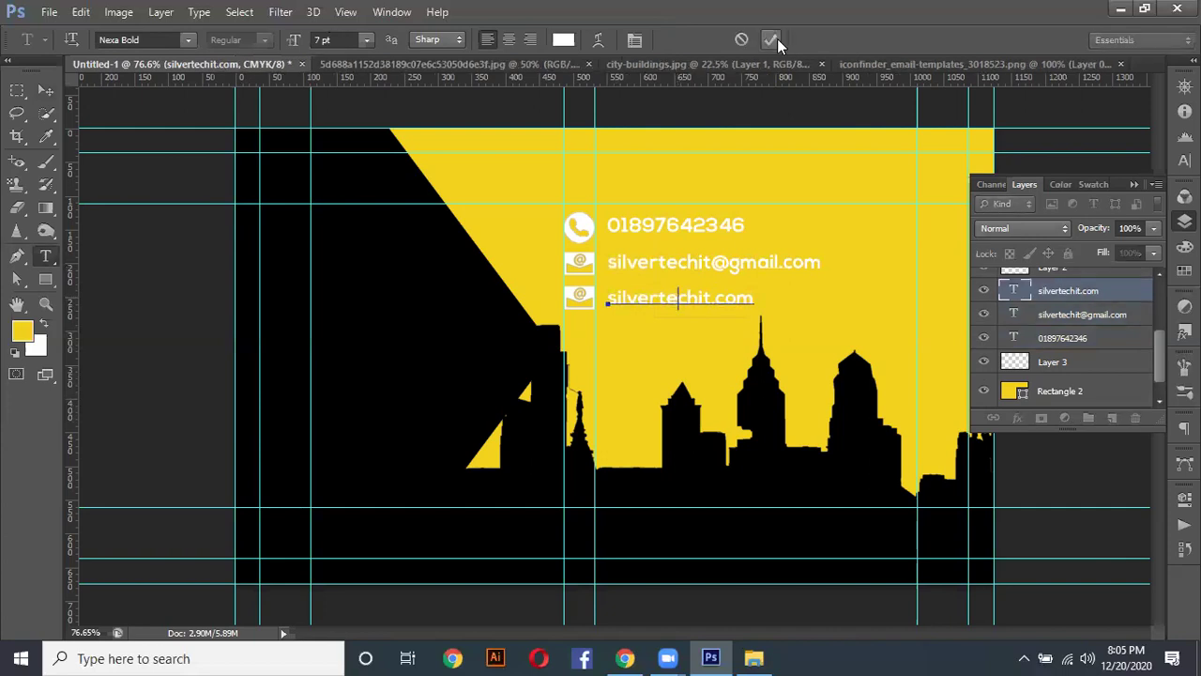
{"action": "left_click", "coordinate": [662, 220]}
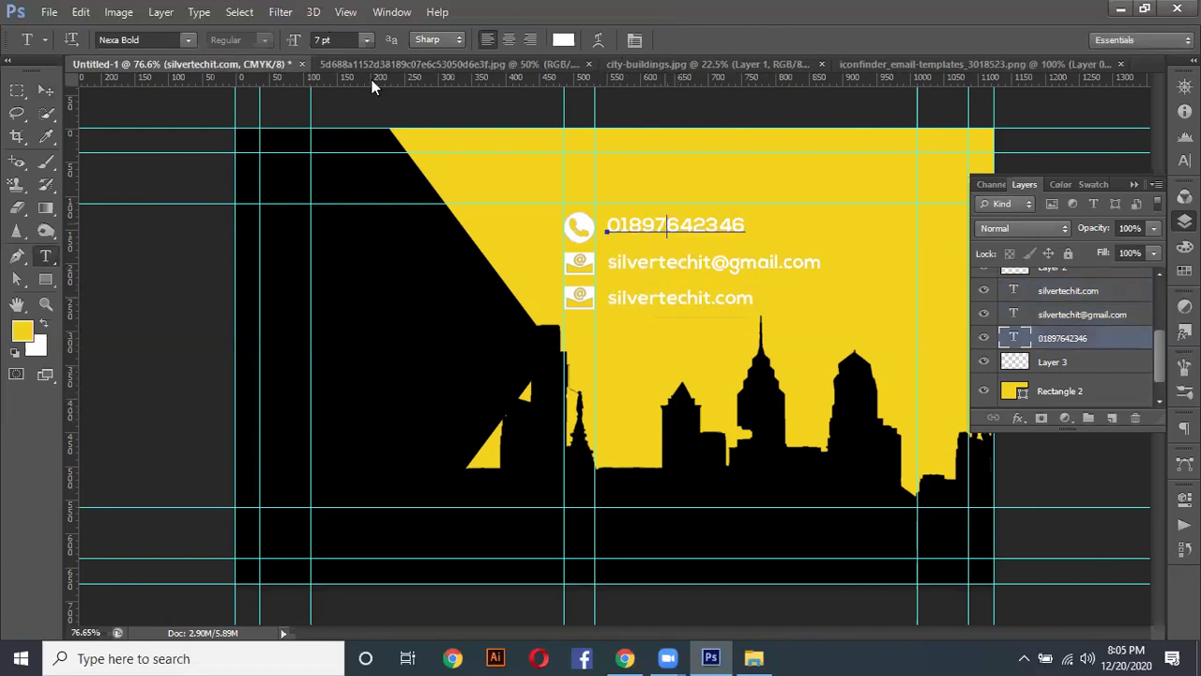
{"action": "left_click", "coordinate": [748, 225]}
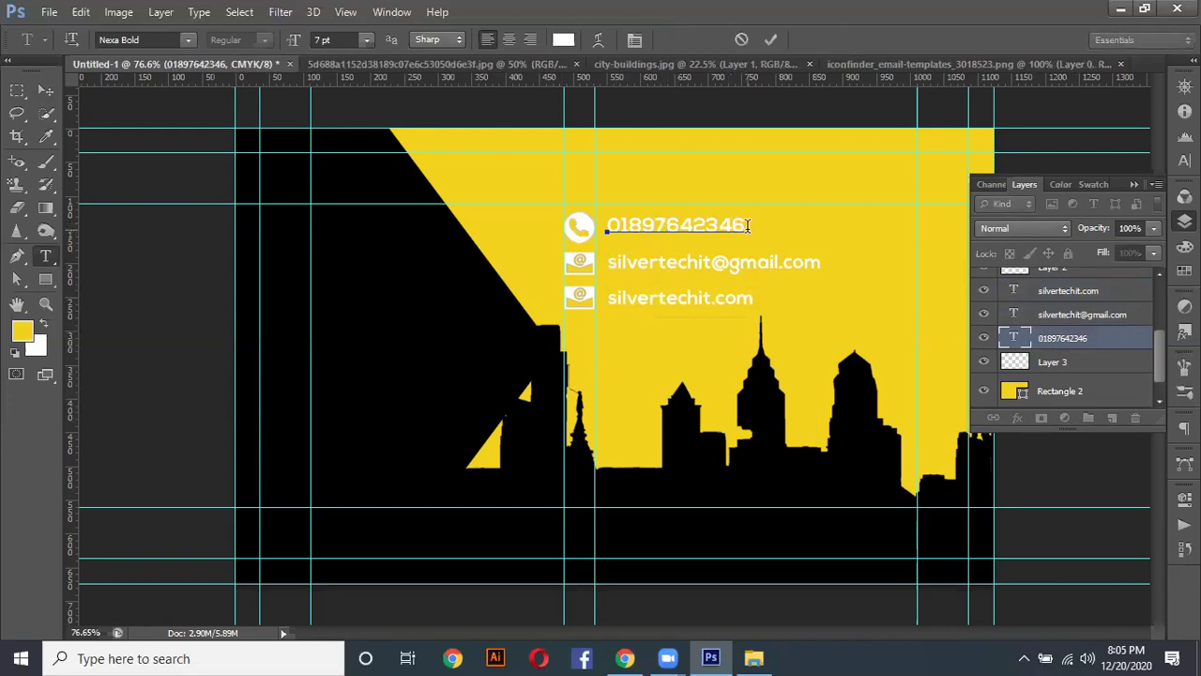
{"action": "scroll", "coordinate": [755, 309], "scroll_direction": "down", "scroll_amount": 1}
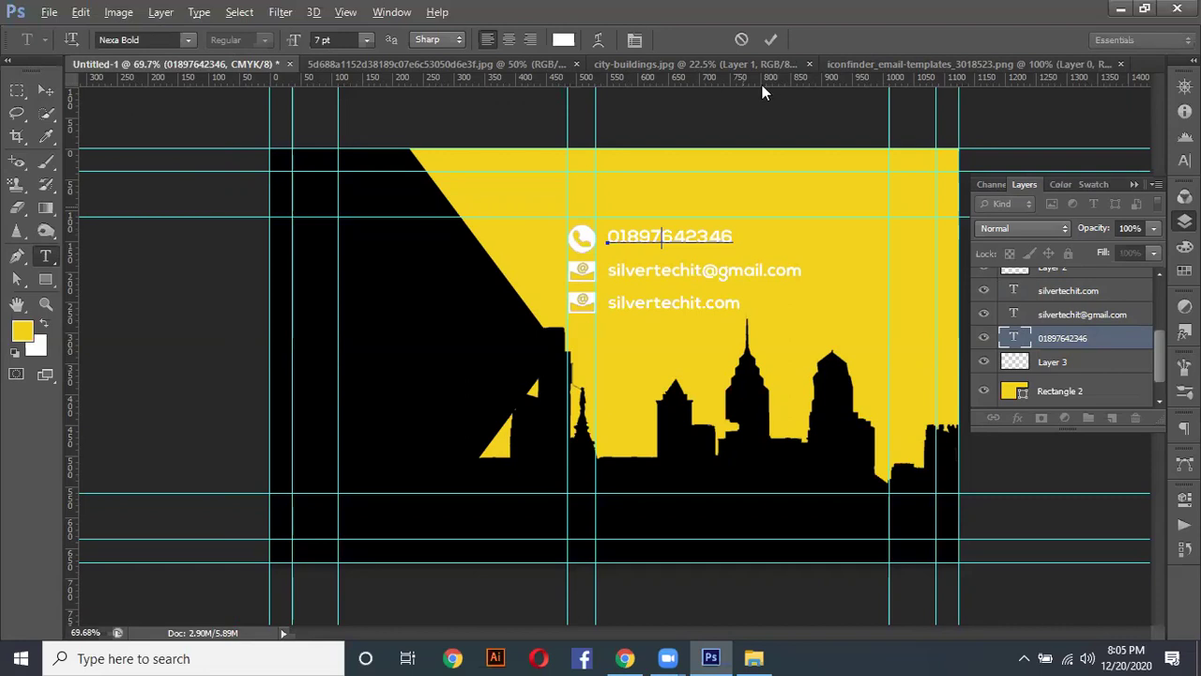
Step: Try setting the whole phone number in Nexa Light
{"action": "left_click", "coordinate": [608, 234]}
{"action": "key", "text": "ctrl+a"}
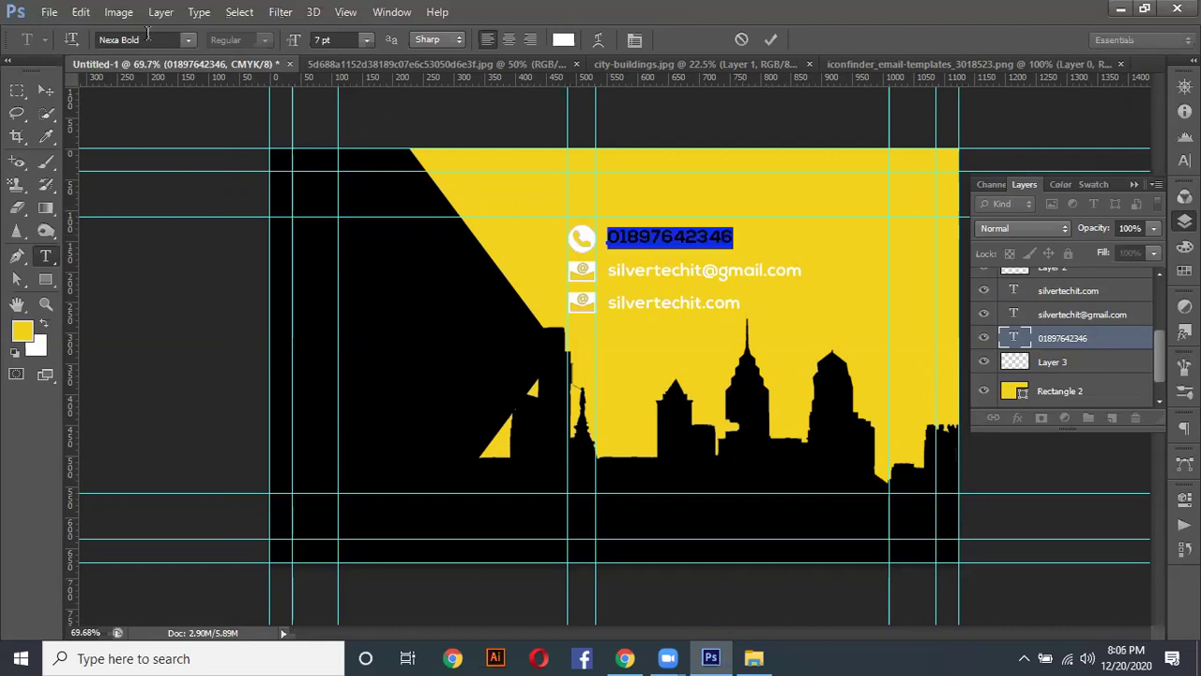
{"action": "left_click", "coordinate": [150, 38]}
{"action": "left_click", "coordinate": [188, 40]}
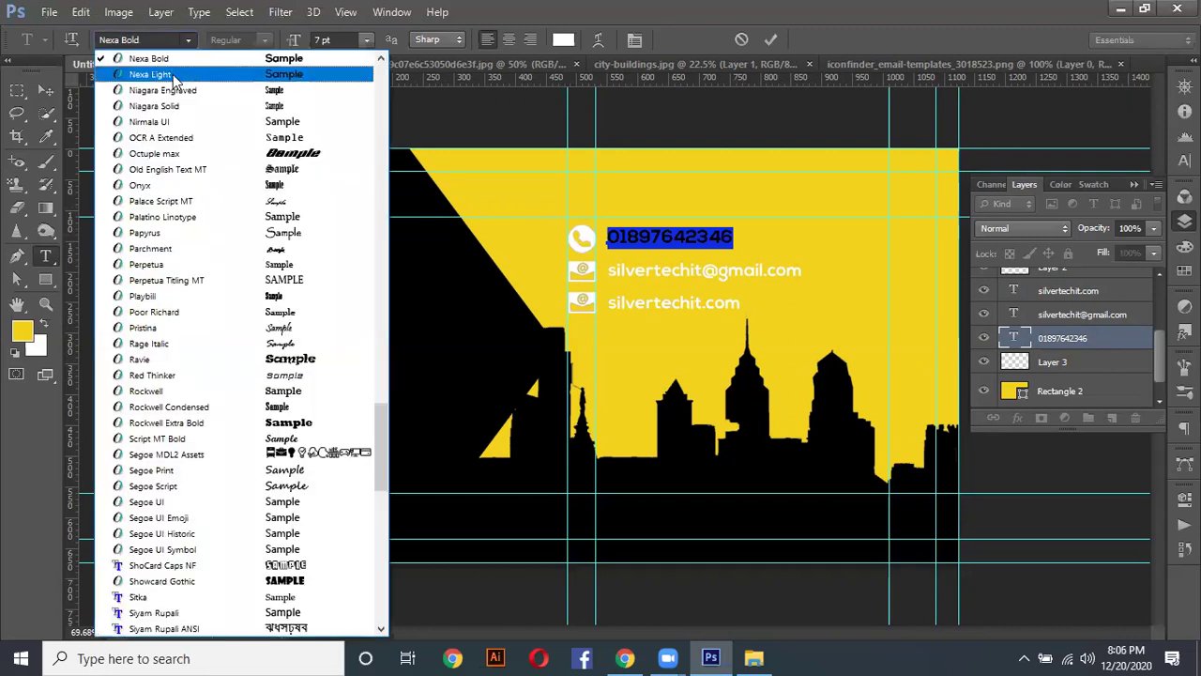
{"action": "left_click", "coordinate": [172, 77]}
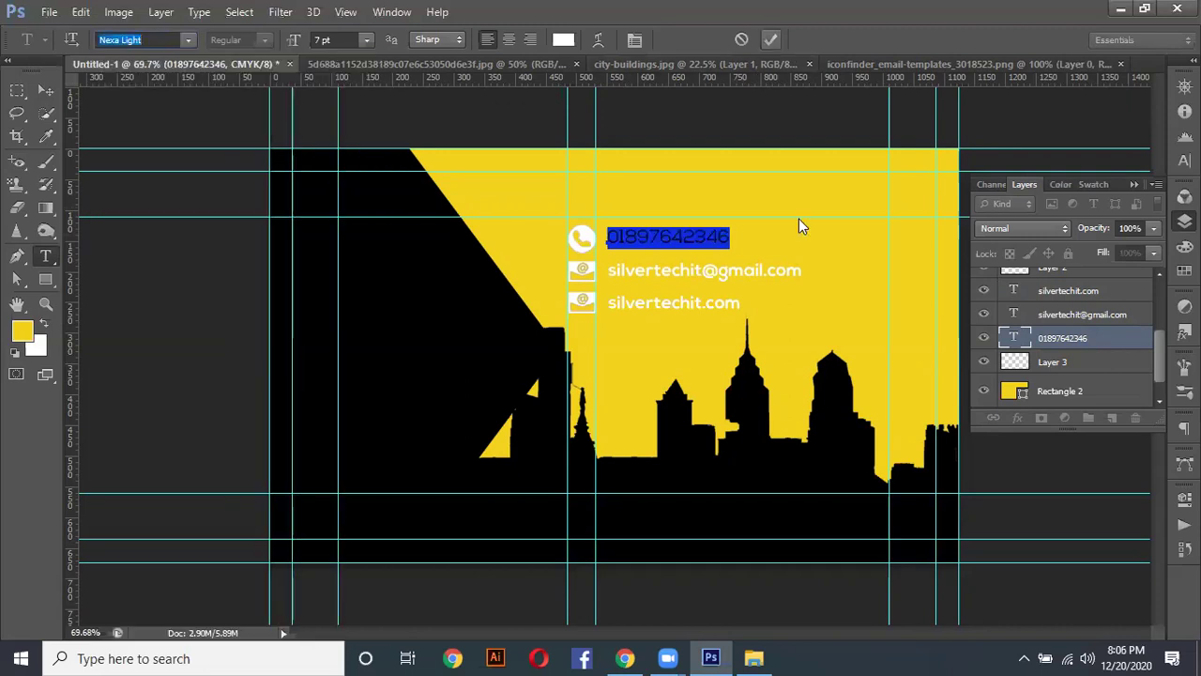
{"action": "left_click", "coordinate": [789, 263]}
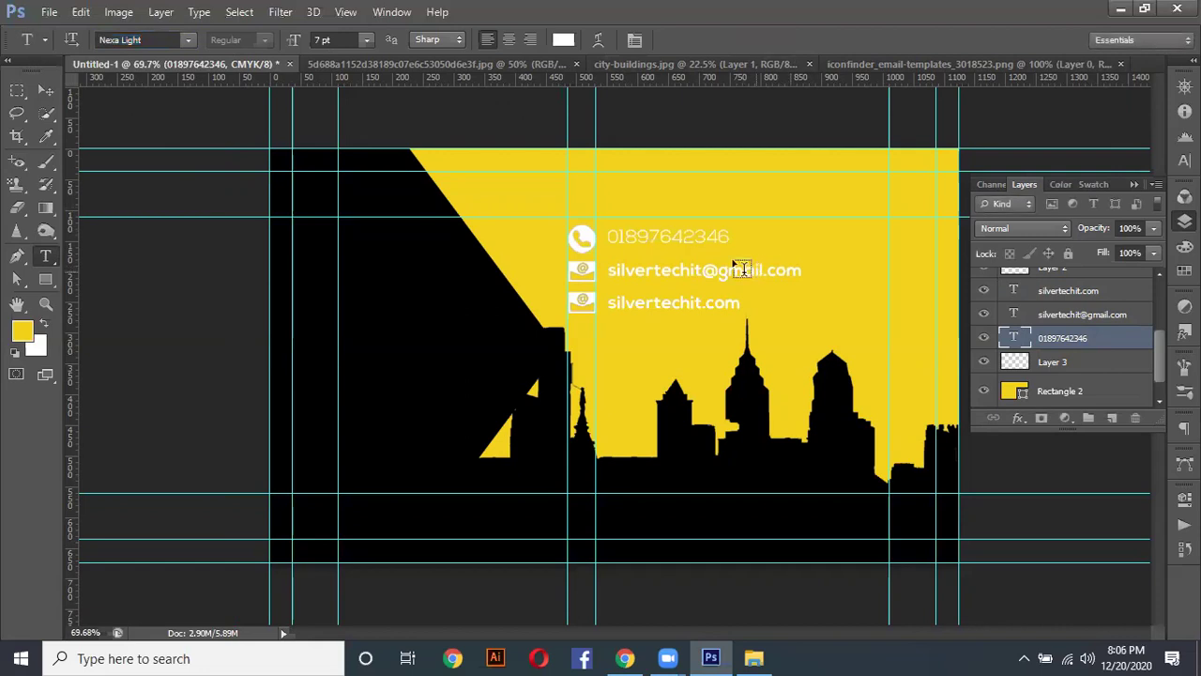
Step: Switch the phone number back to Nexa Bold at 6 pt and commit
{"action": "left_click_drag", "start_coordinate": [730, 236], "coordinate": [649, 238]}
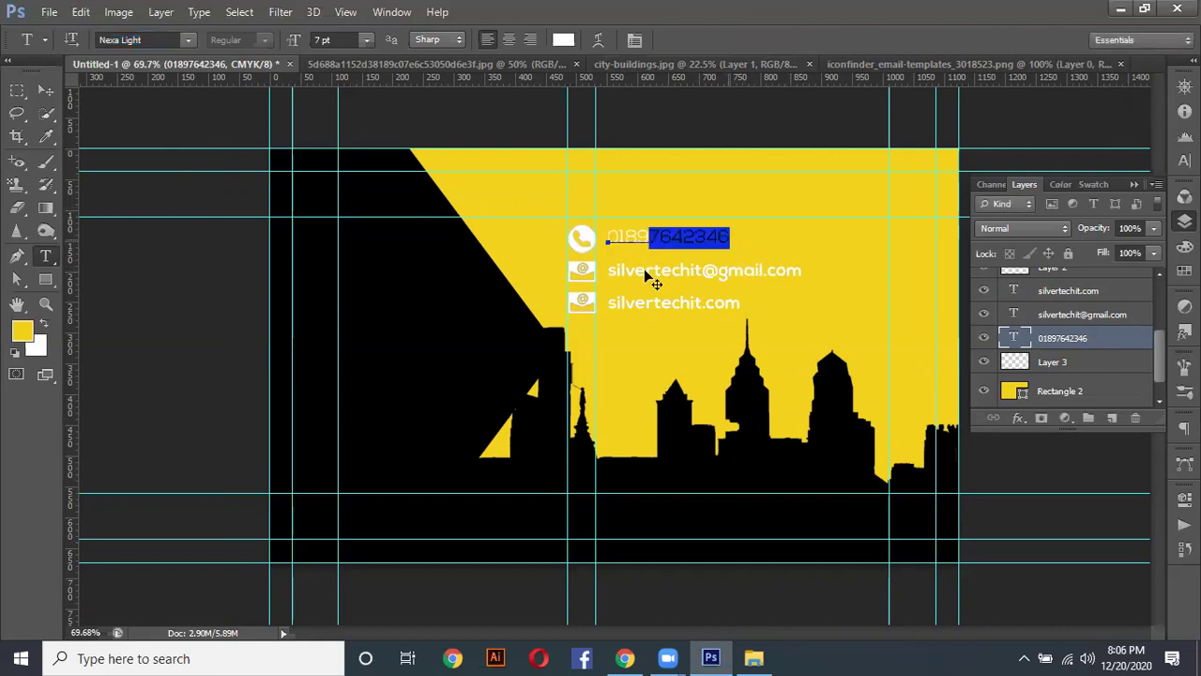
{"action": "key", "text": "ctrl+a"}
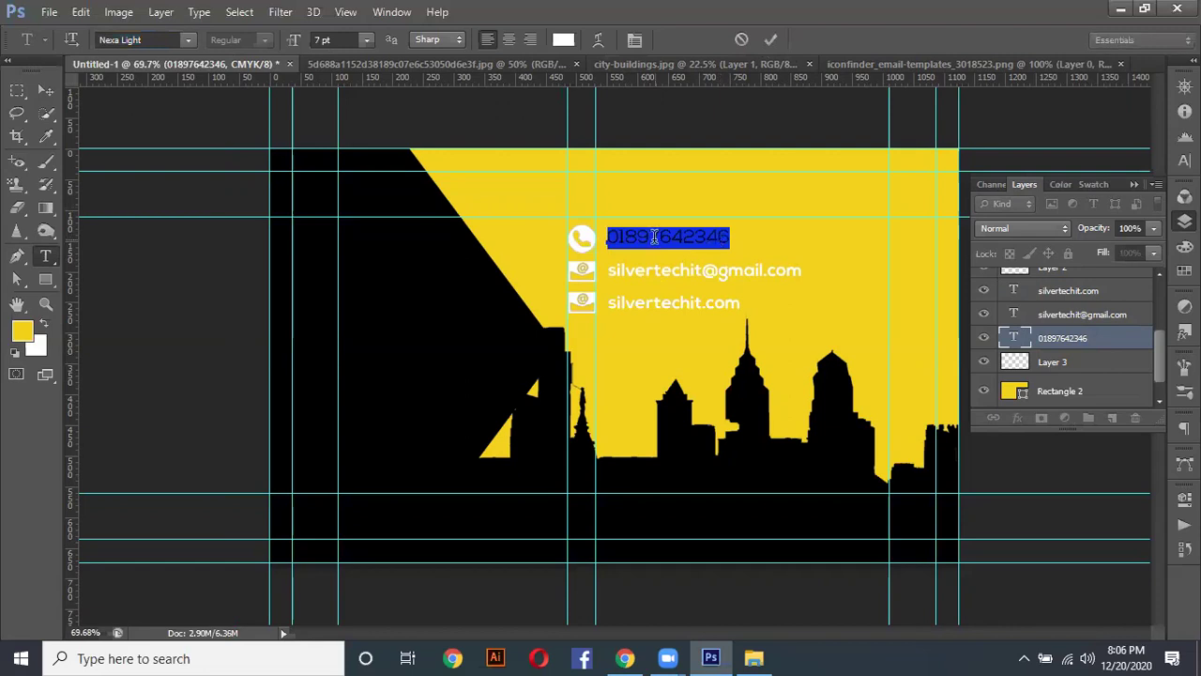
{"action": "left_click", "coordinate": [187, 40]}
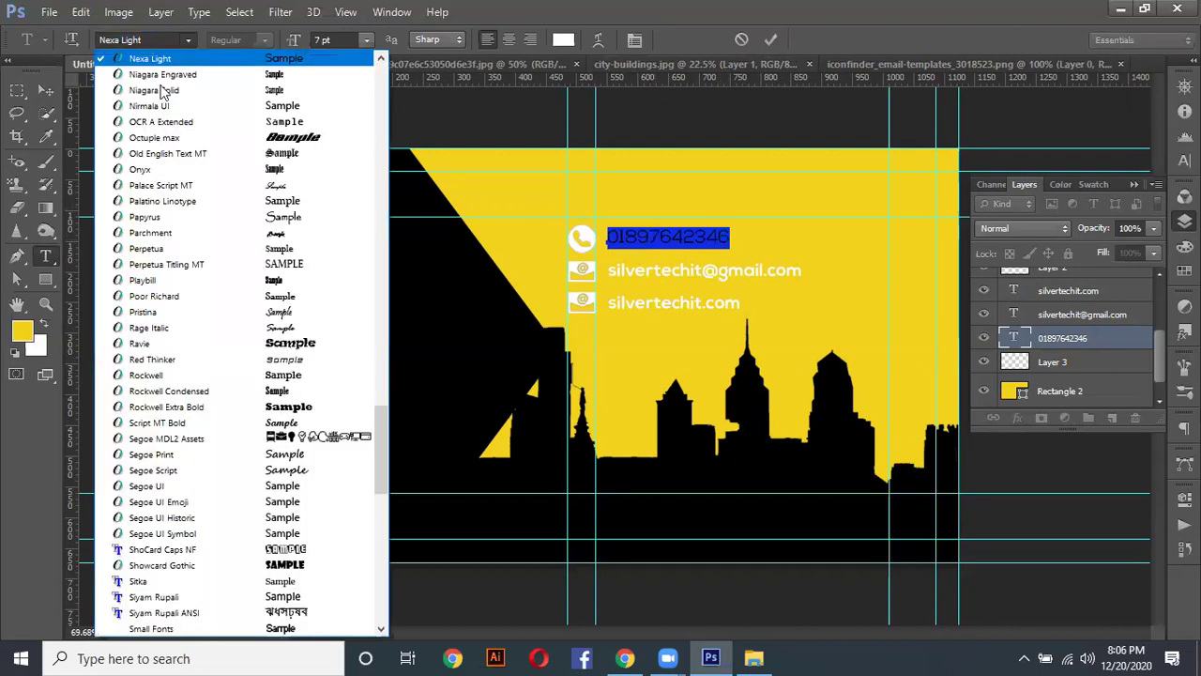
{"action": "scroll", "coordinate": [174, 91], "scroll_direction": "up", "scroll_amount": 1}
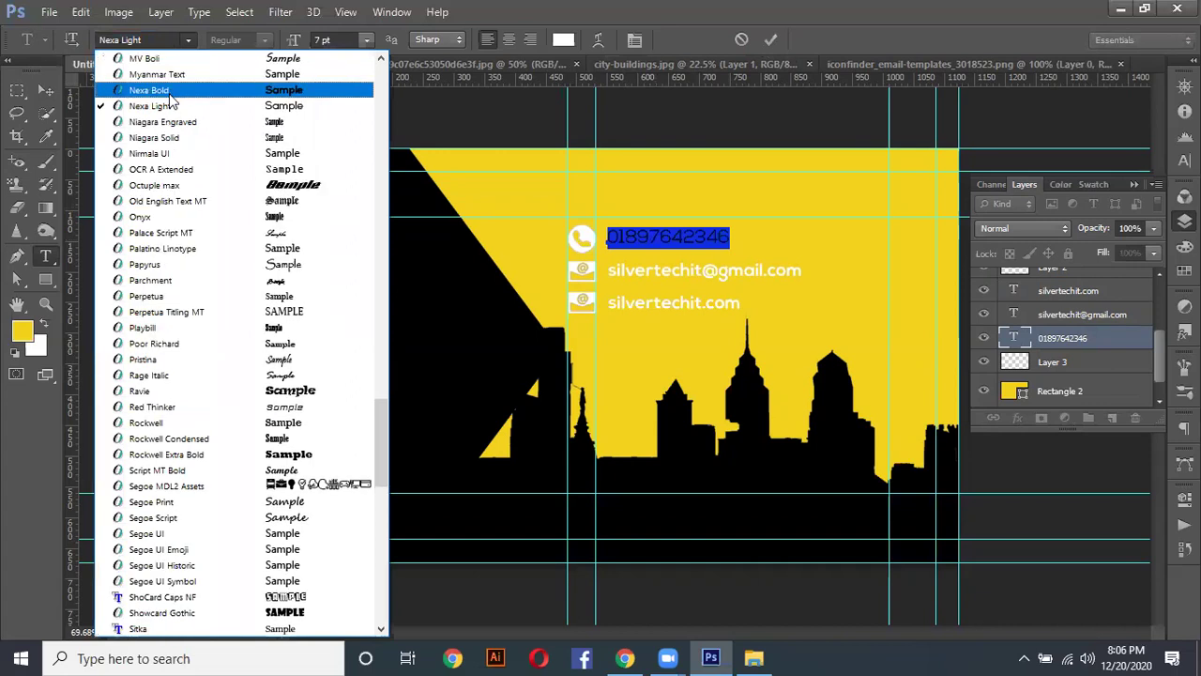
{"action": "left_click", "coordinate": [174, 90]}
{"action": "left_click", "coordinate": [315, 41]}
{"action": "type", "text": "6"}
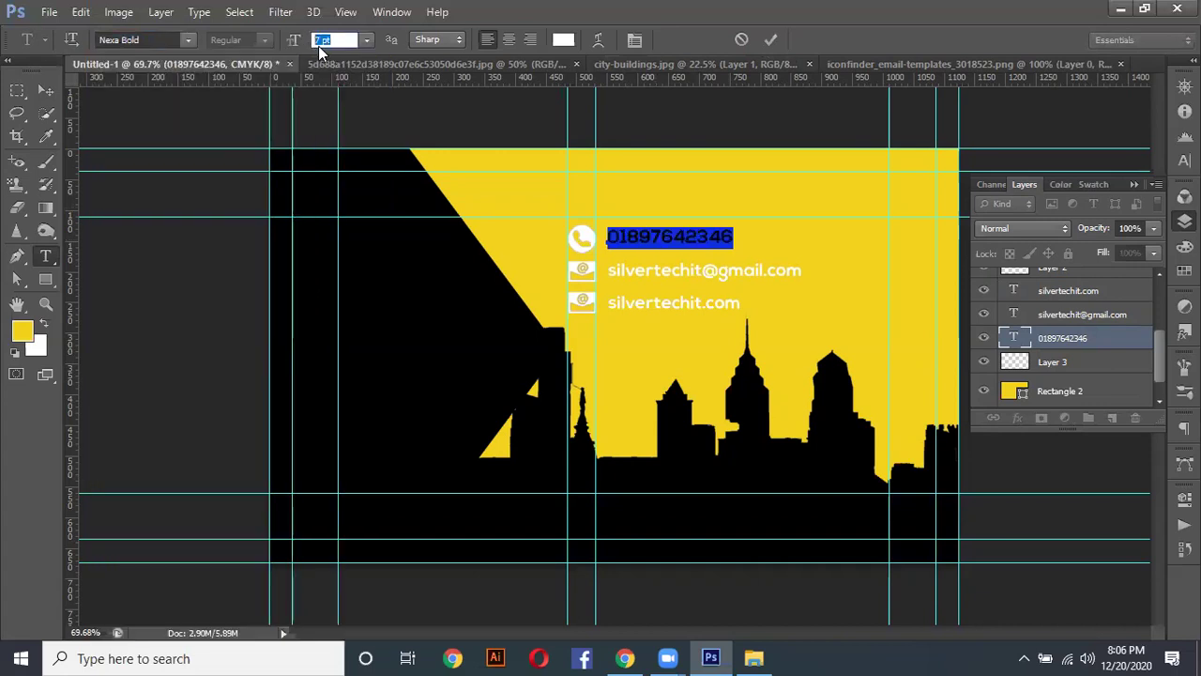
{"action": "key", "text": "Return"}
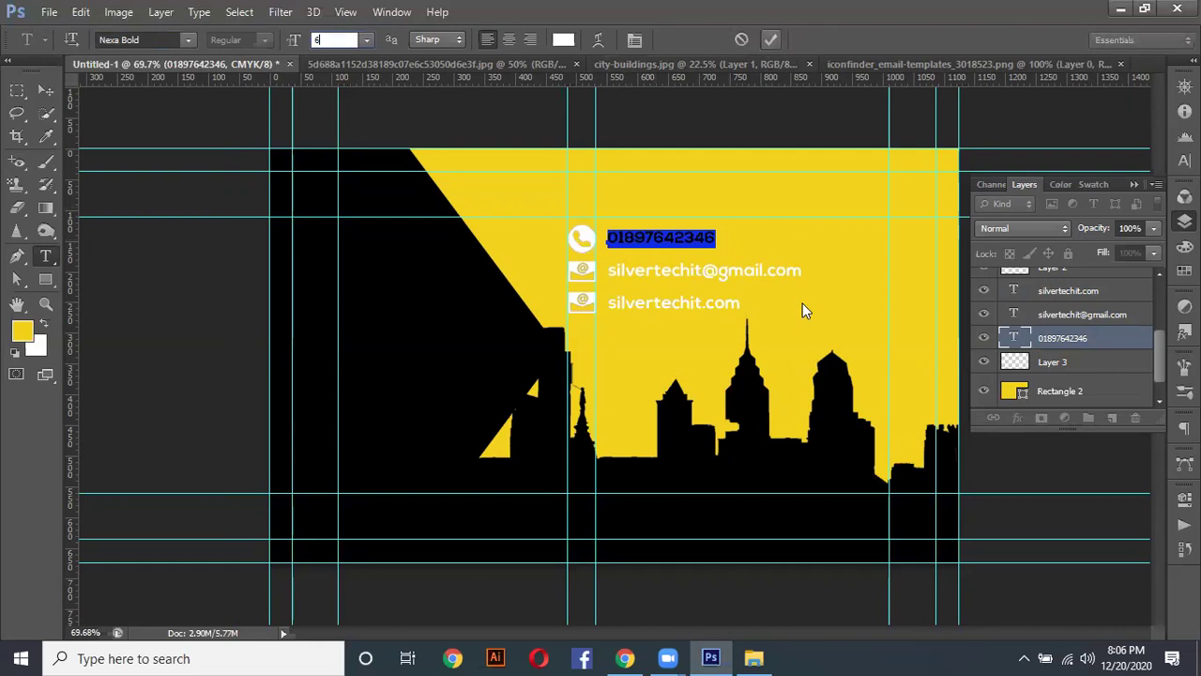
{"action": "key", "text": "ctrl+Return"}
Step: Reselect the phone number text and commit the edit again
{"action": "scroll", "coordinate": [735, 324], "scroll_direction": "down", "scroll_amount": 1}
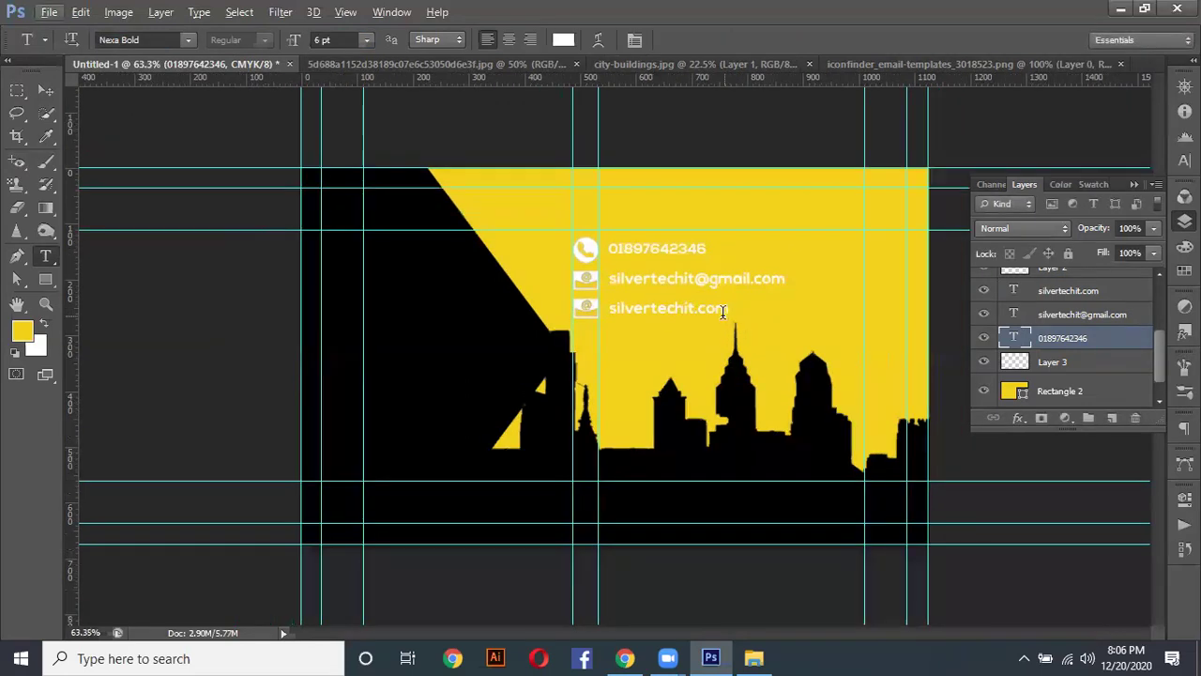
{"action": "left_click_drag", "start_coordinate": [704, 249], "coordinate": [606, 246]}
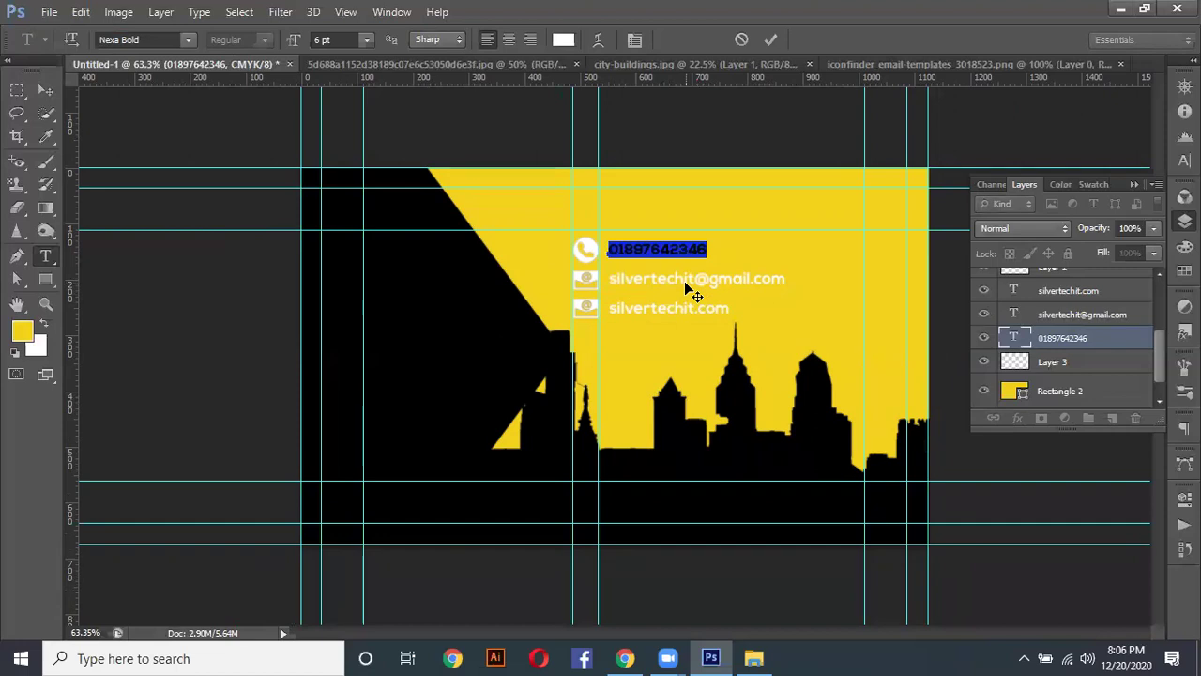
{"action": "left_click", "coordinate": [774, 39]}
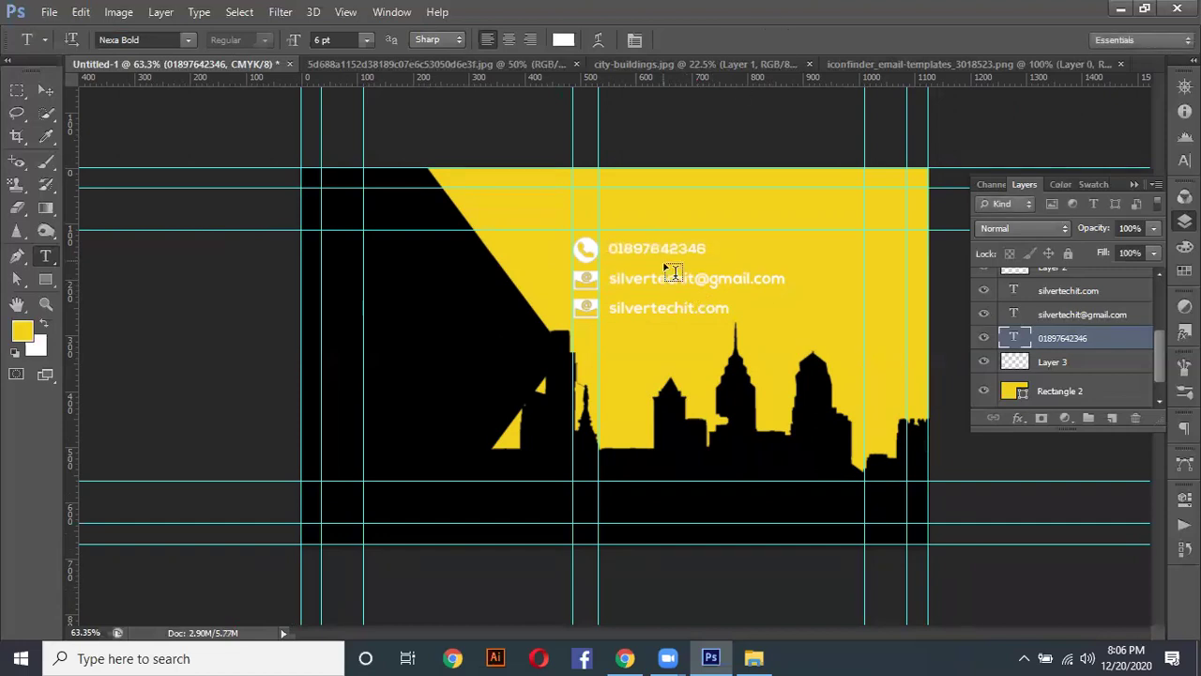
{"action": "left_click", "coordinate": [45, 89]}
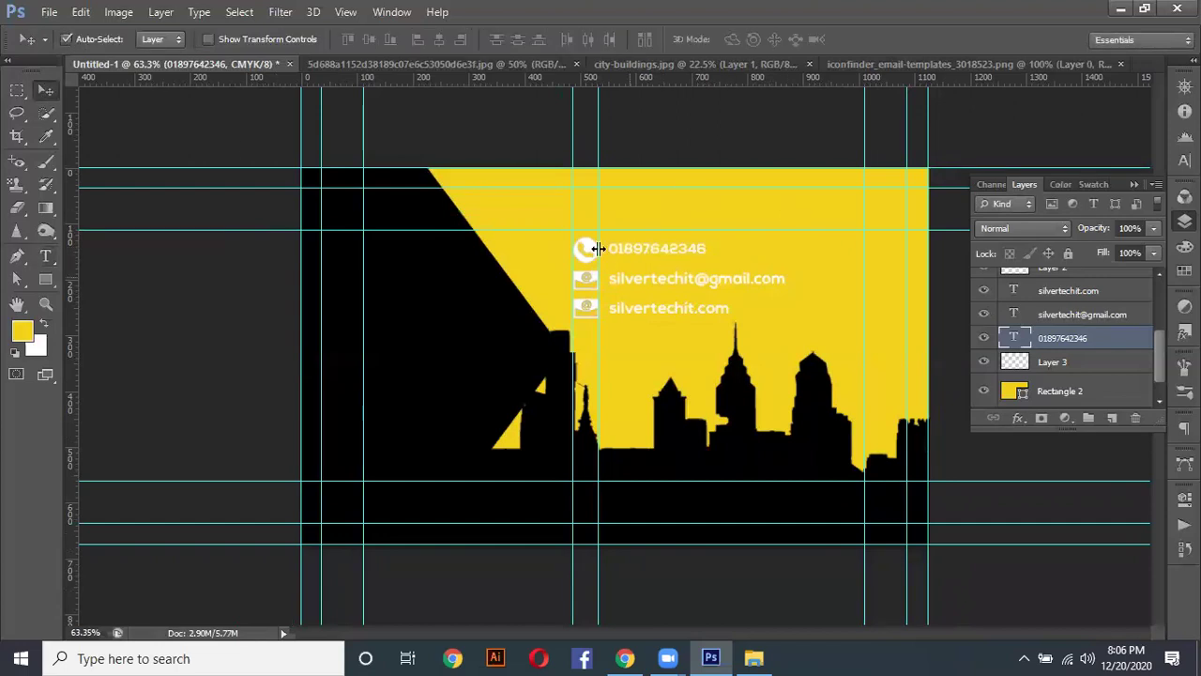
Step: Drag the phone icon up and nudge the e-mail icon and address up together
{"action": "left_click_drag", "start_coordinate": [589, 249], "coordinate": [636, 250]}
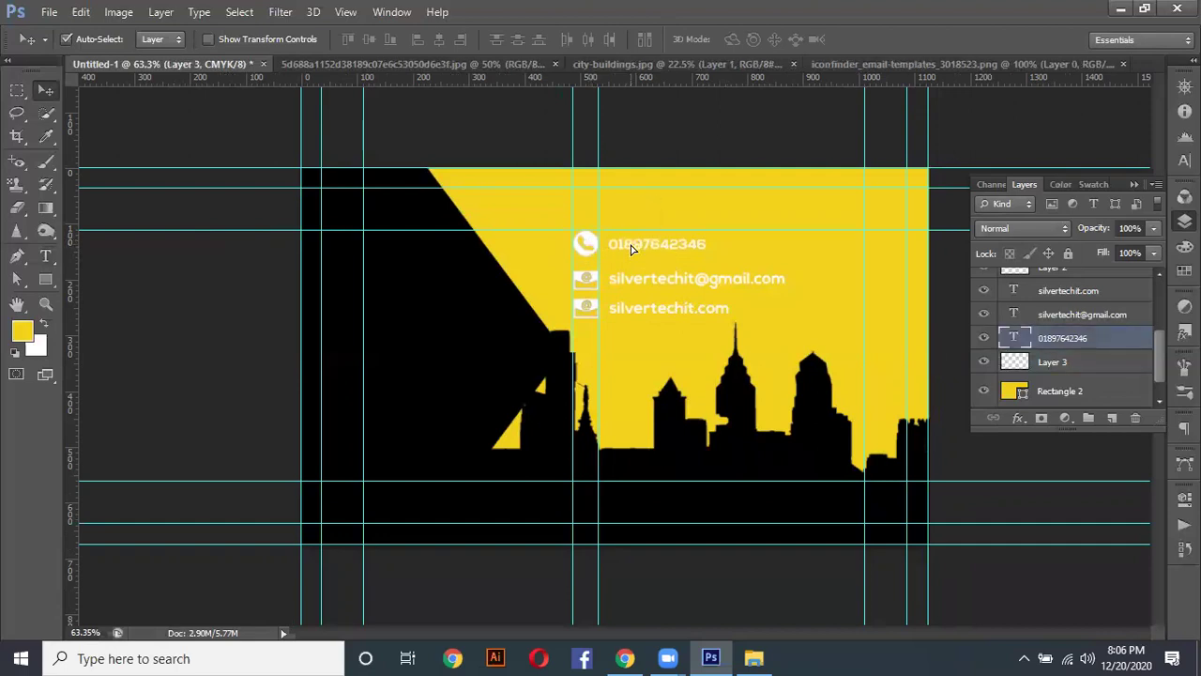
{"action": "left_click", "coordinate": [594, 279]}
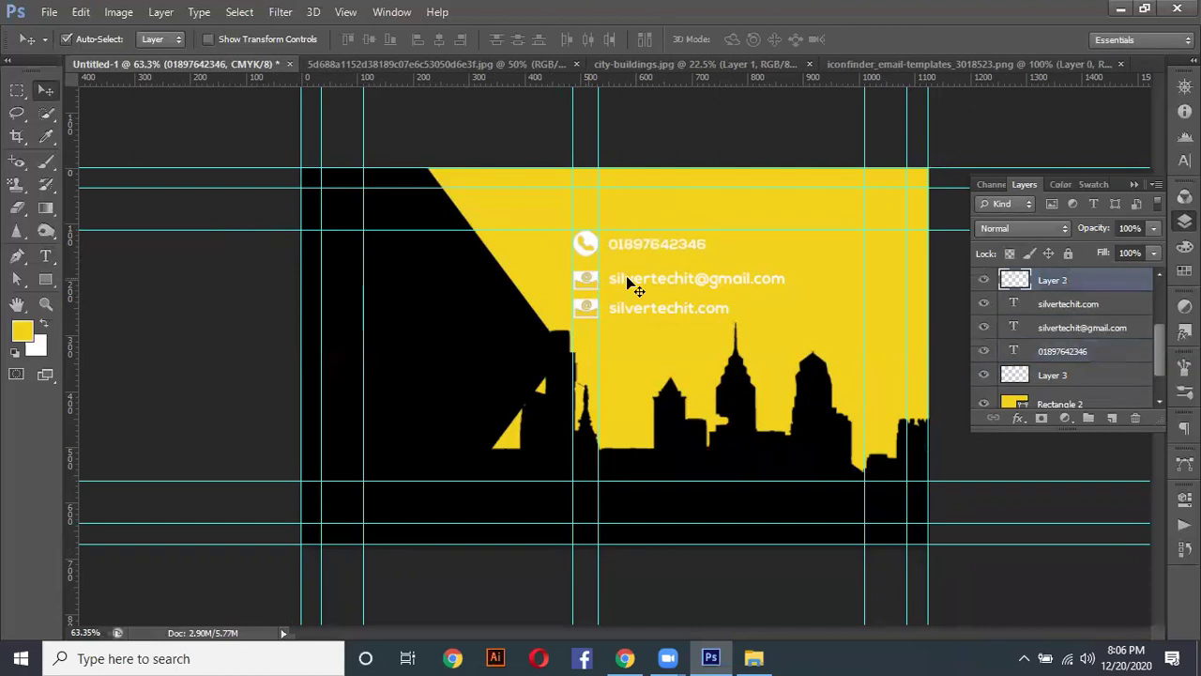
{"action": "left_click", "coordinate": [629, 281], "text": "shift"}
{"action": "key", "text": "Up"}
{"action": "key", "text": "Up"}
{"action": "key", "text": "Up"}
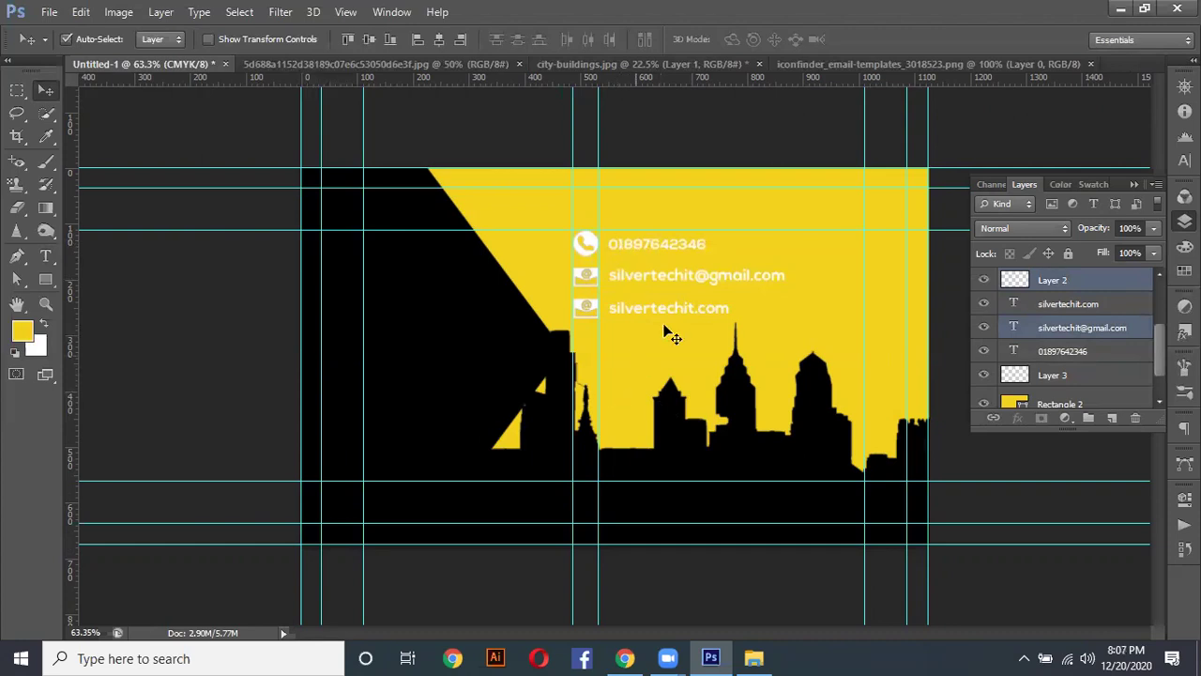
{"action": "scroll", "coordinate": [476, 336], "scroll_direction": "down", "scroll_amount": 1}
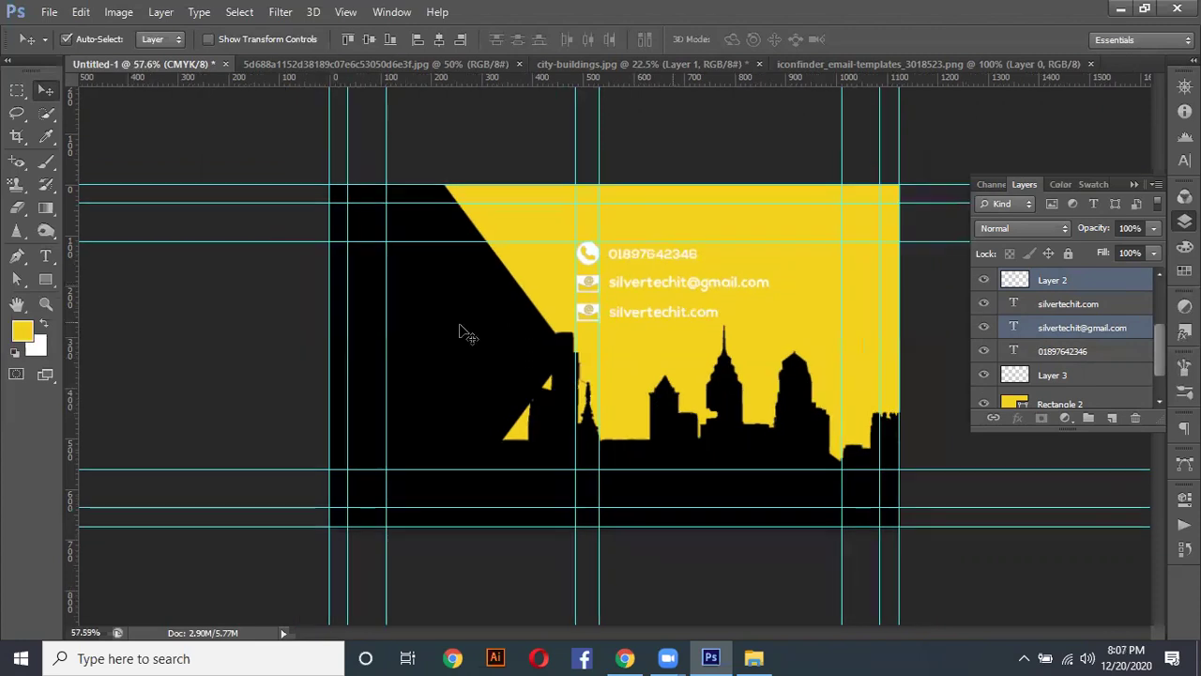
{"action": "scroll", "coordinate": [459, 333], "scroll_direction": "down", "scroll_amount": 1}
Step: Search Google Images for 'logo' and scroll through the results
{"action": "left_click", "coordinate": [627, 657]}
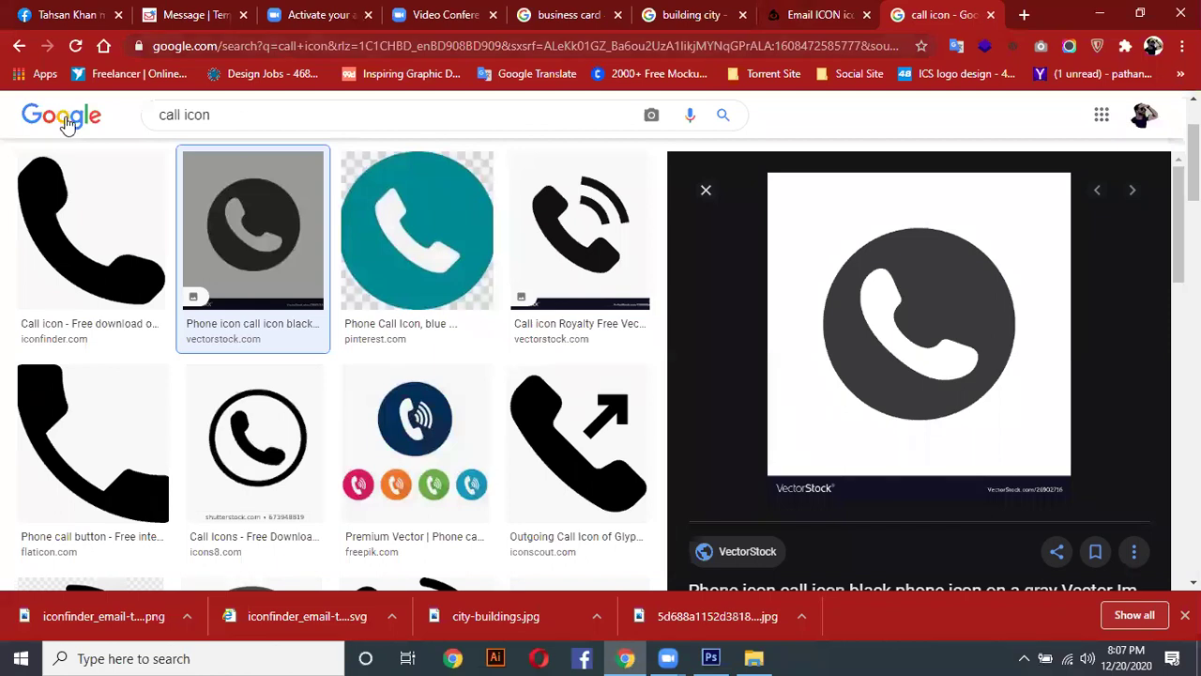
{"action": "key", "text": "slash"}
{"action": "type", "text": "logo"}
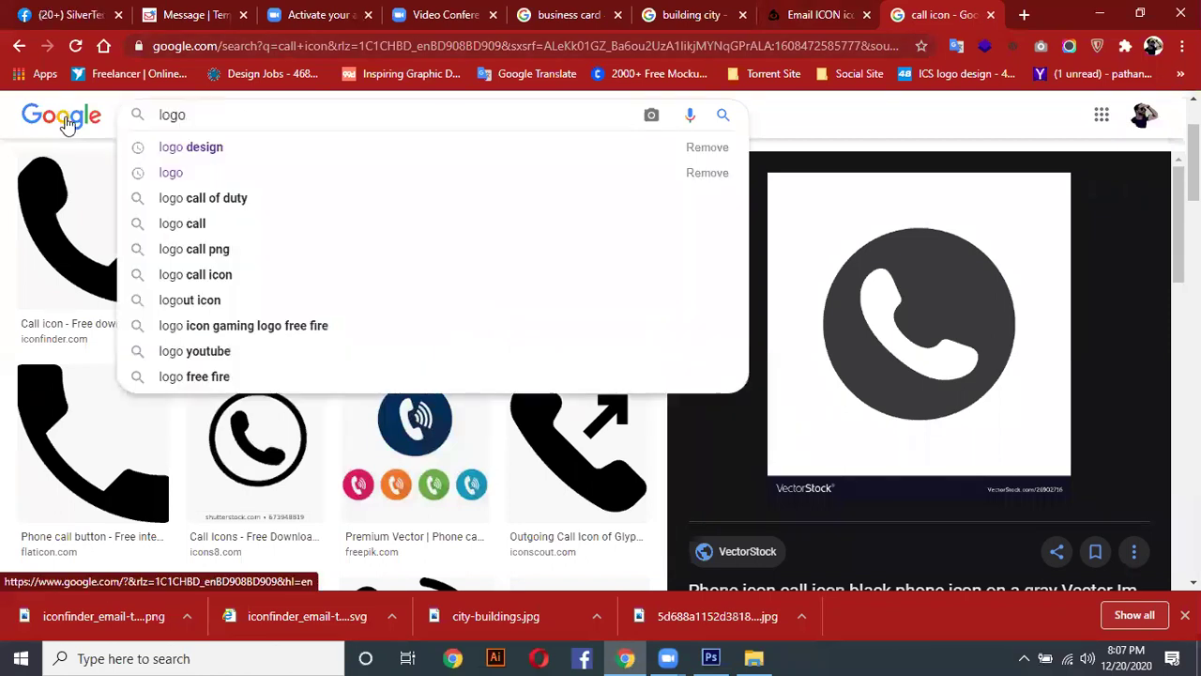
{"action": "key", "text": "Return"}
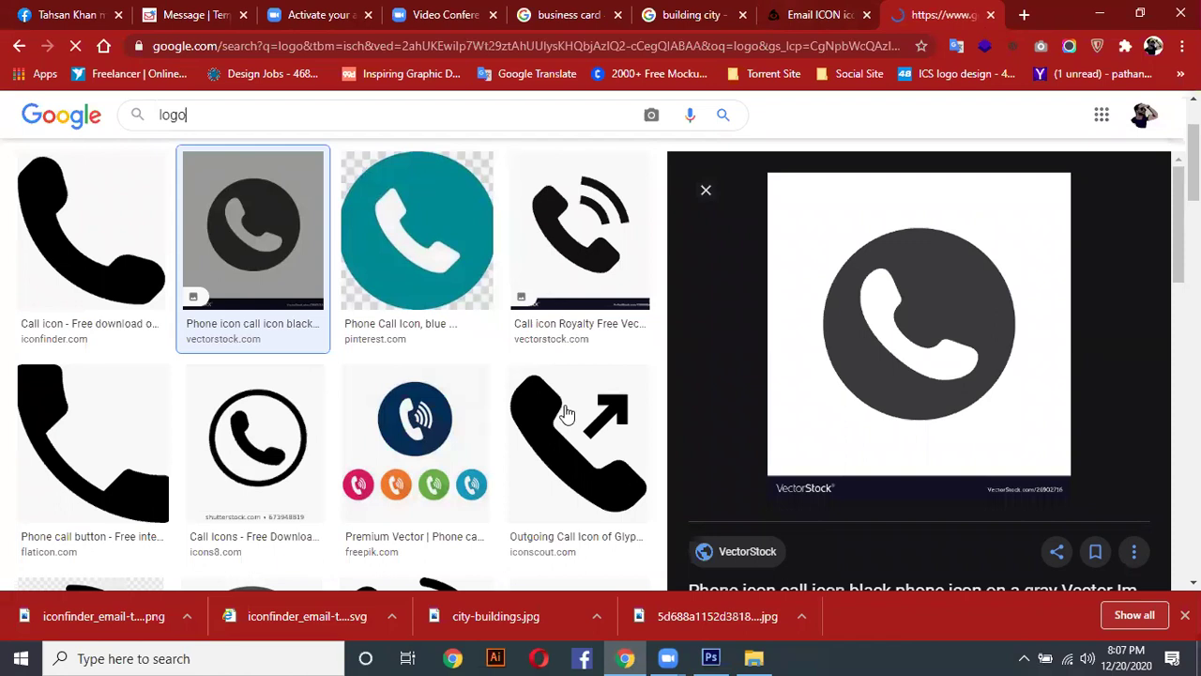
{"action": "scroll", "coordinate": [669, 313], "scroll_direction": "down", "scroll_amount": 3}
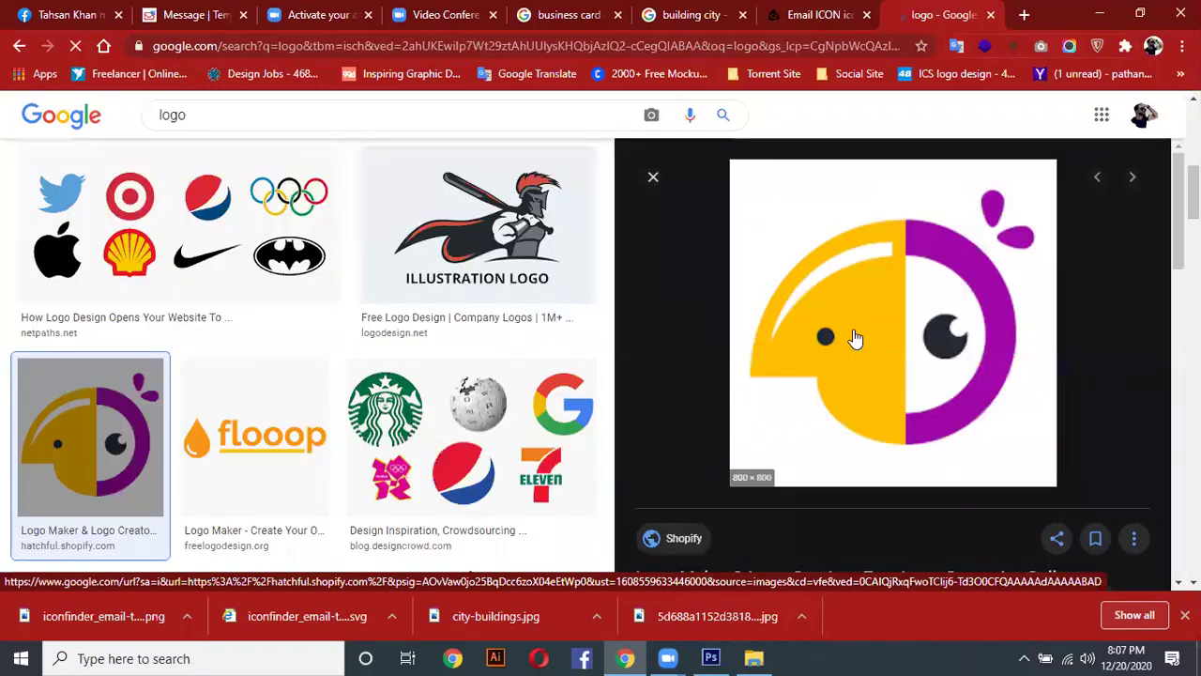
Step: Copy the yellow-and-purple bird logo and paste it into the Photoshop card
{"action": "right_click", "coordinate": [854, 330]}
{"action": "left_click", "coordinate": [497, 367]}
{"action": "key", "text": "alt+Tab"}
{"action": "key", "text": "ctrl+v"}
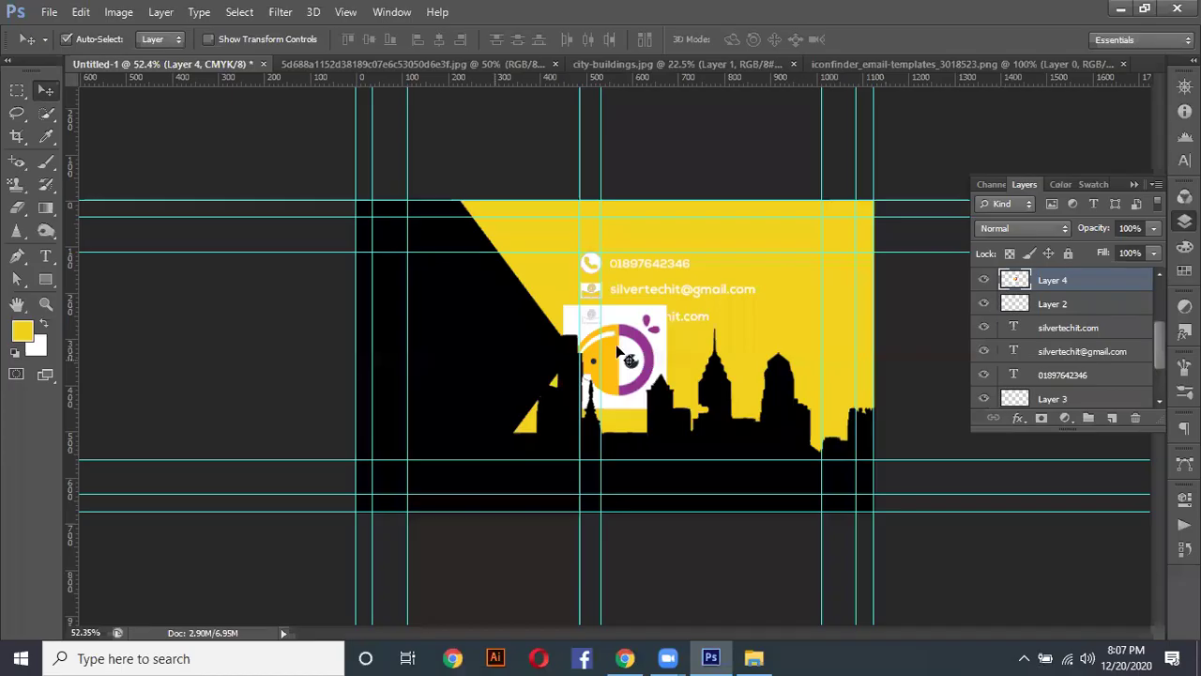
Step: Move the logo beside the contact details and delete its white background with the Magic Wand
{"action": "left_click_drag", "start_coordinate": [731, 302], "coordinate": [877, 216]}
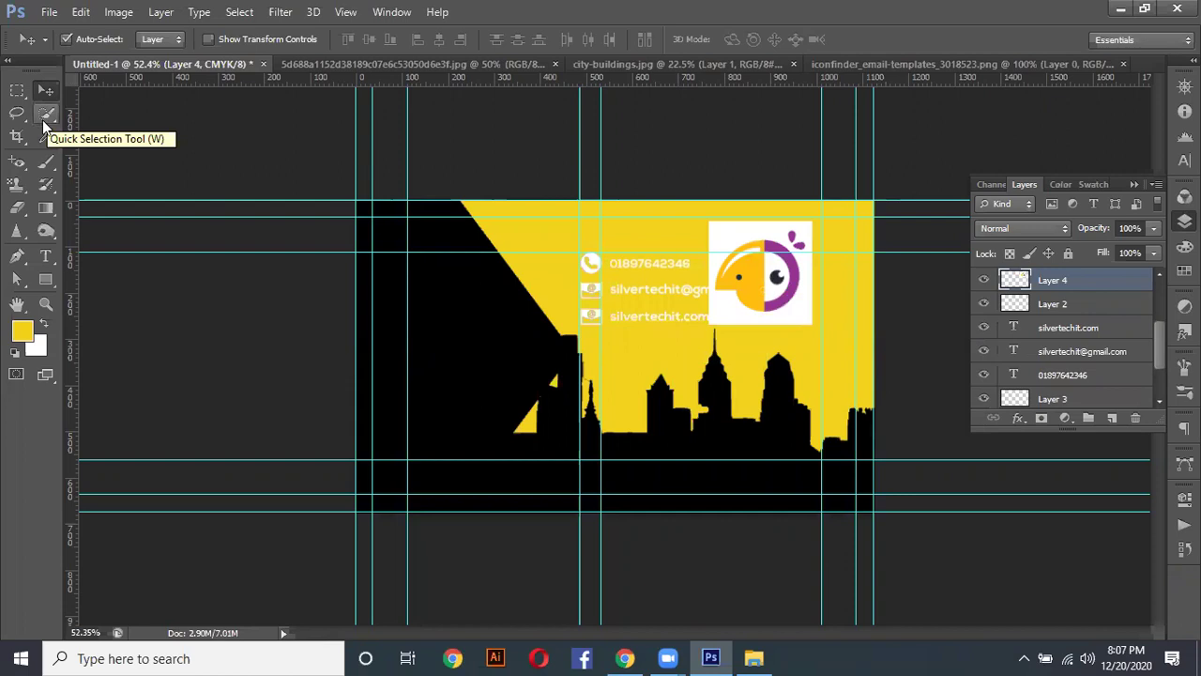
{"action": "left_click", "coordinate": [44, 125]}
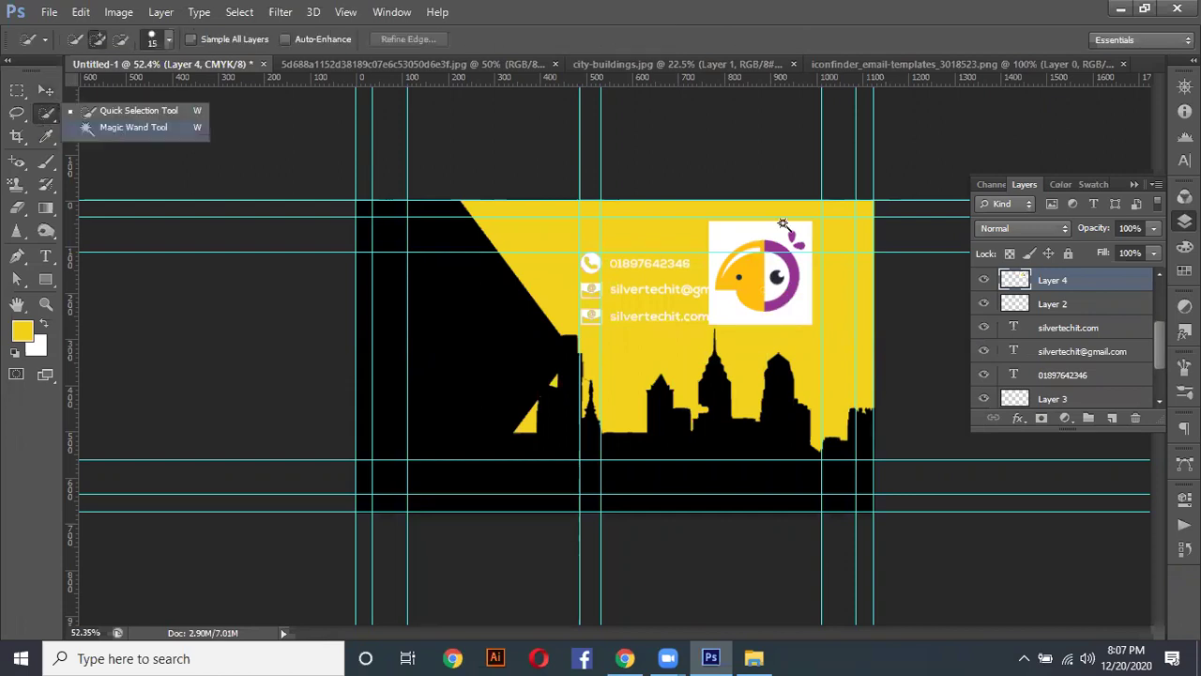
{"action": "left_click", "coordinate": [134, 127]}
{"action": "left_click", "coordinate": [742, 239]}
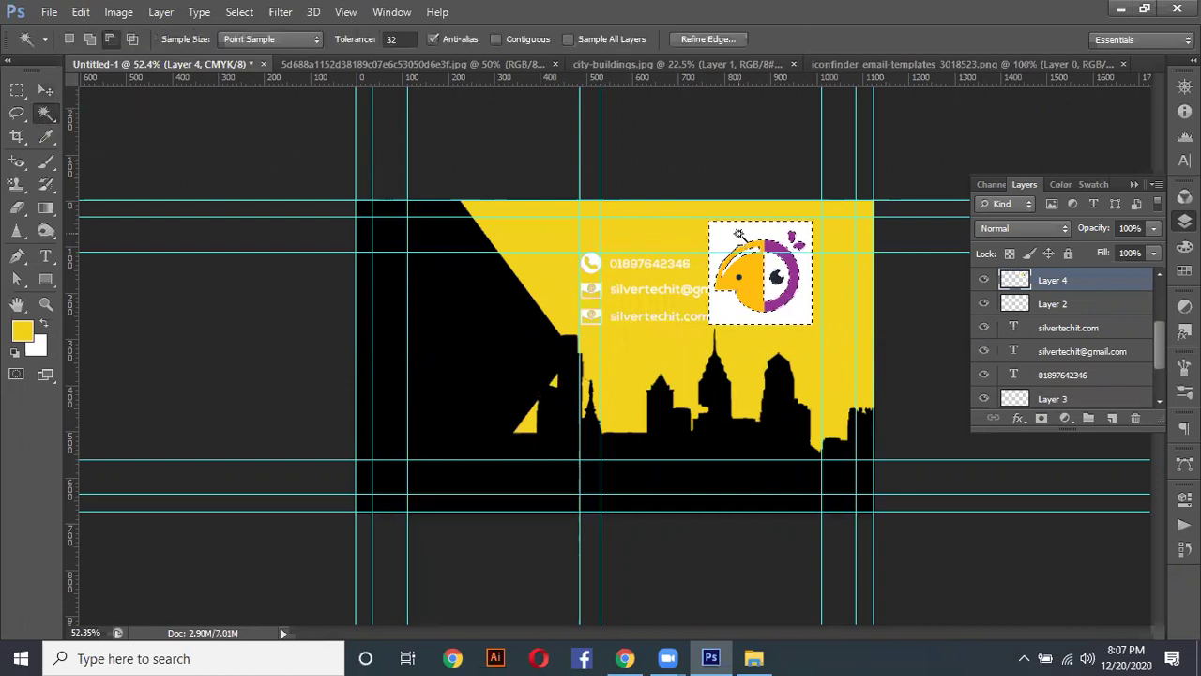
{"action": "key", "text": "Delete"}
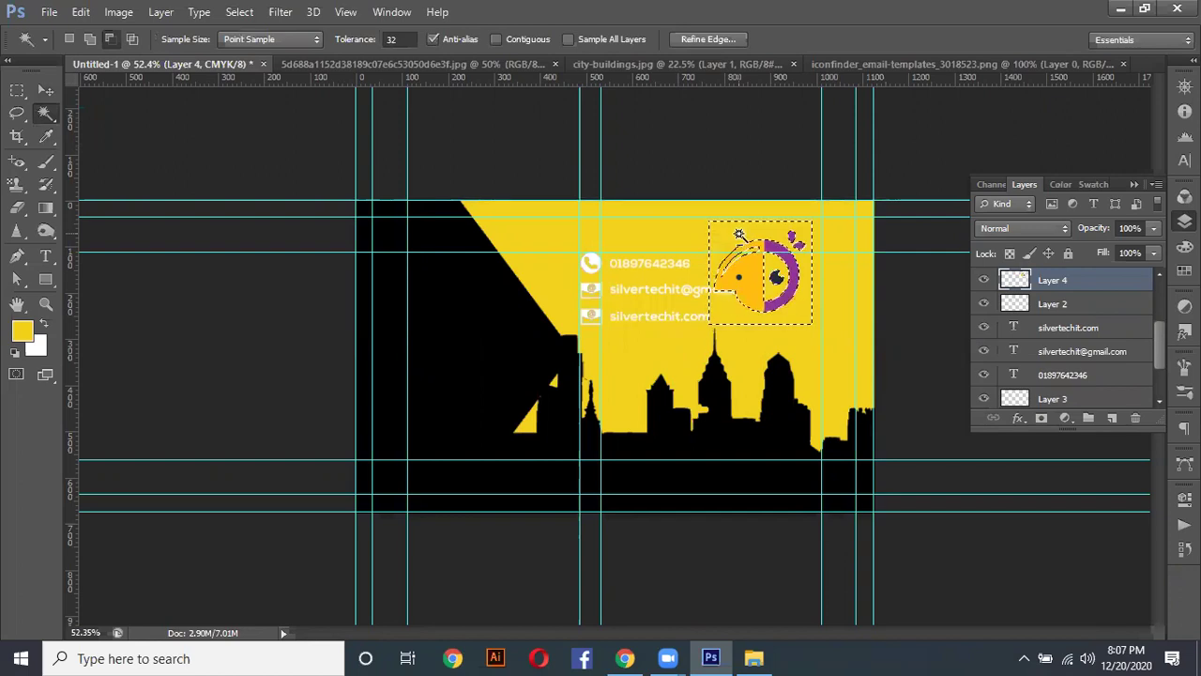
Step: Deselect the logo and send its layer lower in the stack
{"action": "key", "text": "ctrl"}
{"action": "left_click", "coordinate": [1021, 283], "text": "ctrl"}
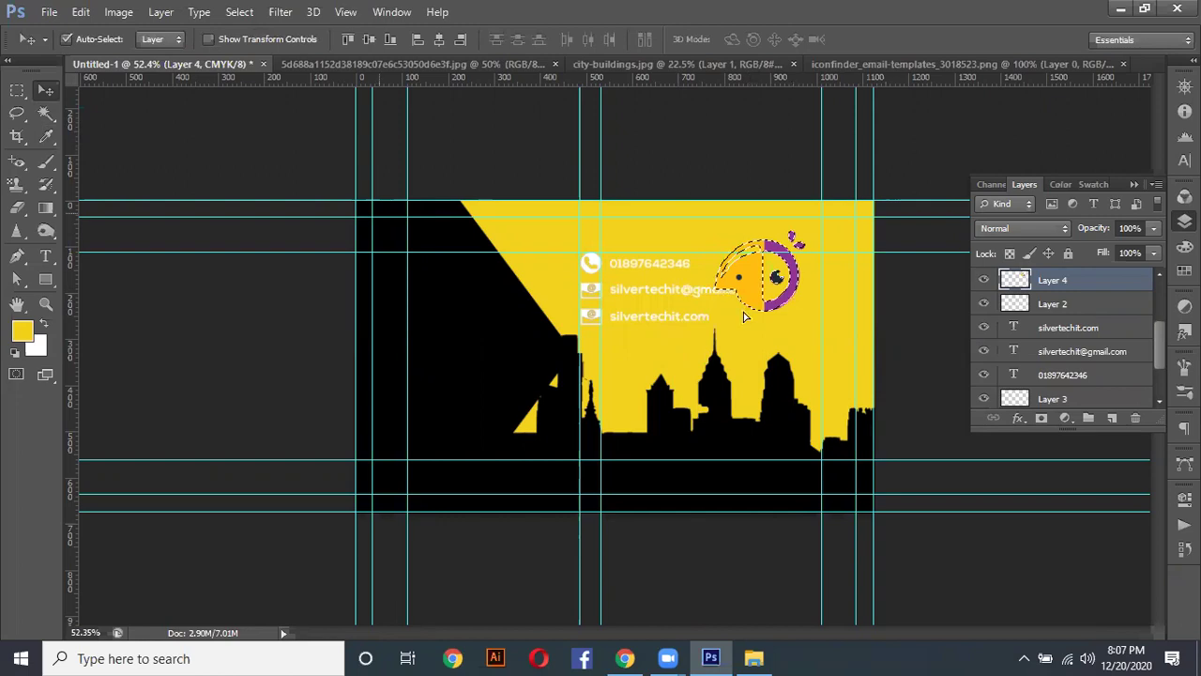
{"action": "key", "text": "ctrl+d"}
{"action": "key", "text": "Delete"}
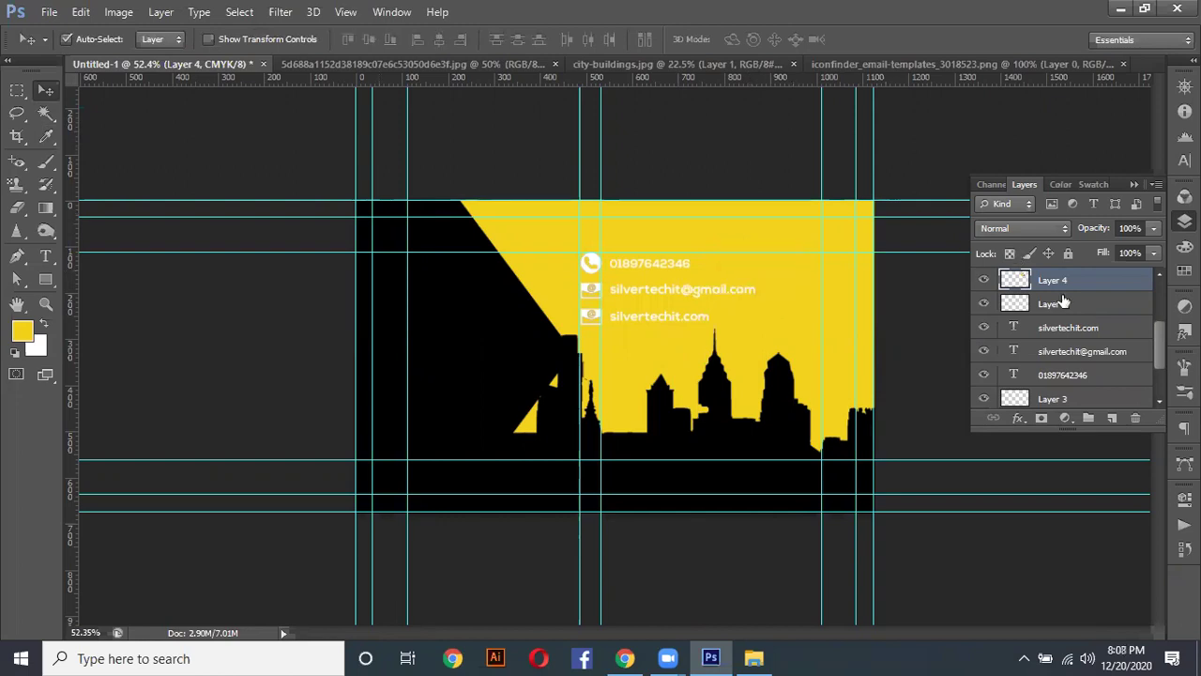
{"action": "scroll", "coordinate": [1079, 322], "scroll_direction": "up", "scroll_amount": 1}
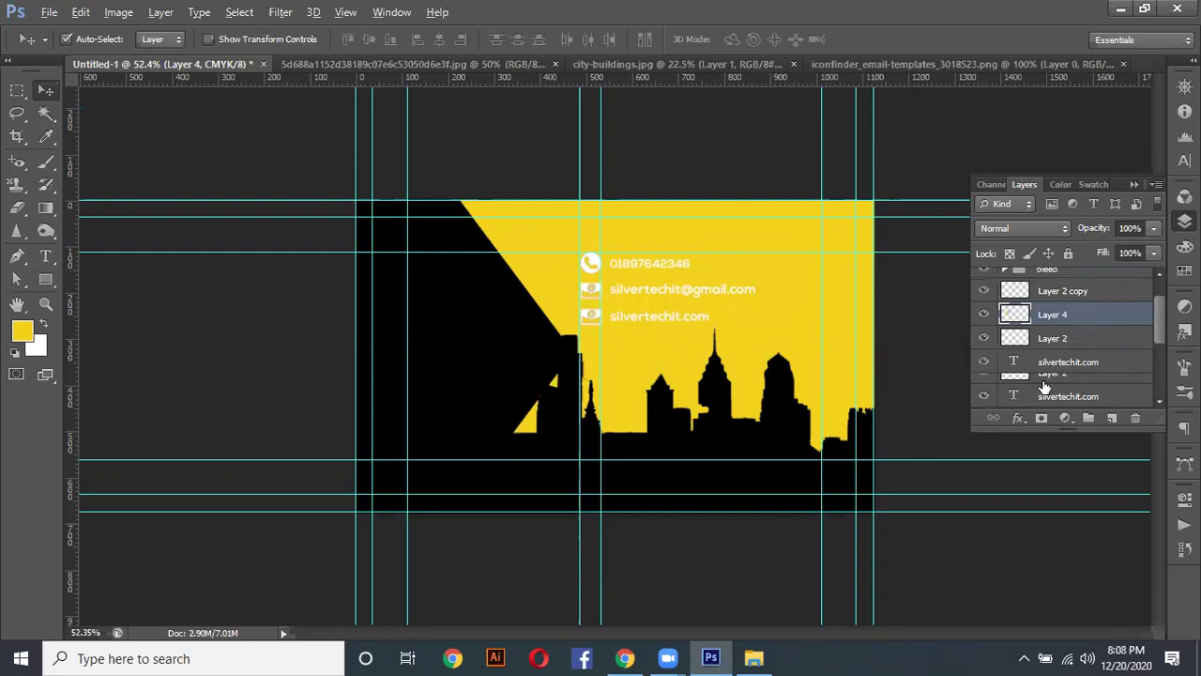
Step: Raise the logo's Layer 4 to the top of the stack and drag the logo onto the black side
{"action": "scroll", "coordinate": [1043, 387], "scroll_direction": "up", "scroll_amount": 3}
{"action": "left_click_drag", "start_coordinate": [1033, 272], "coordinate": [1032, 274]}
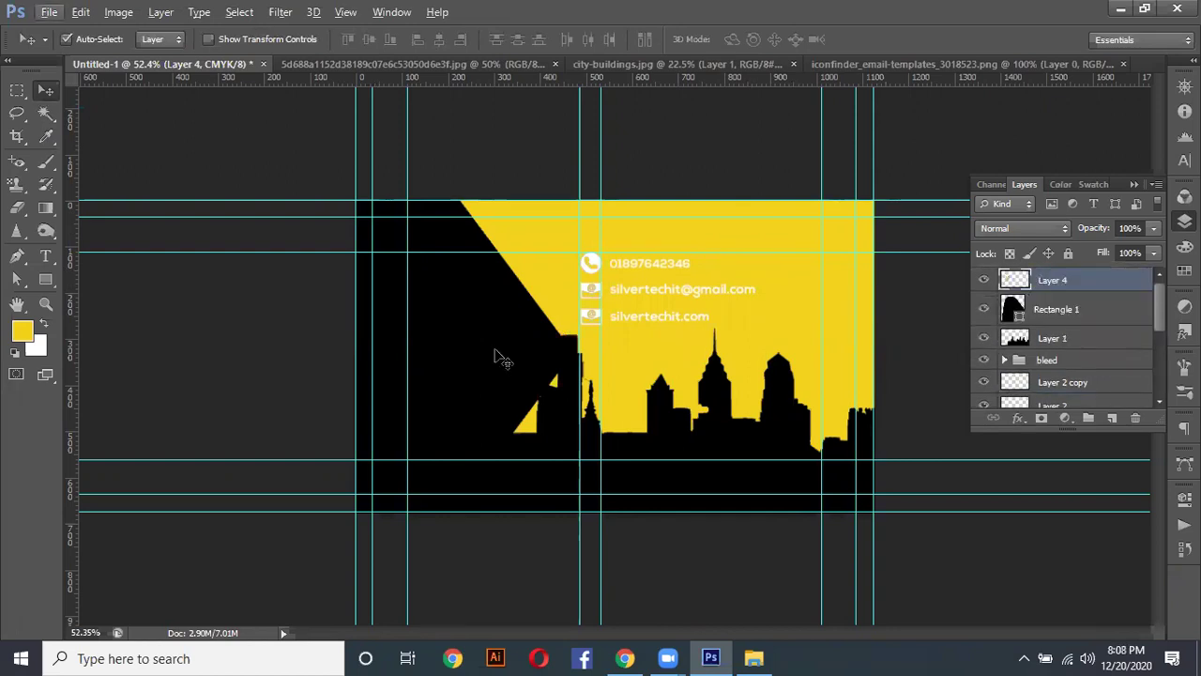
{"action": "mouse_move", "coordinate": [495, 351]}
{"action": "left_mouse_down"}
{"action": "mouse_move", "coordinate": [480, 350]}
{"action": "mouse_move", "coordinate": [481, 320]}
{"action": "left_mouse_up"}
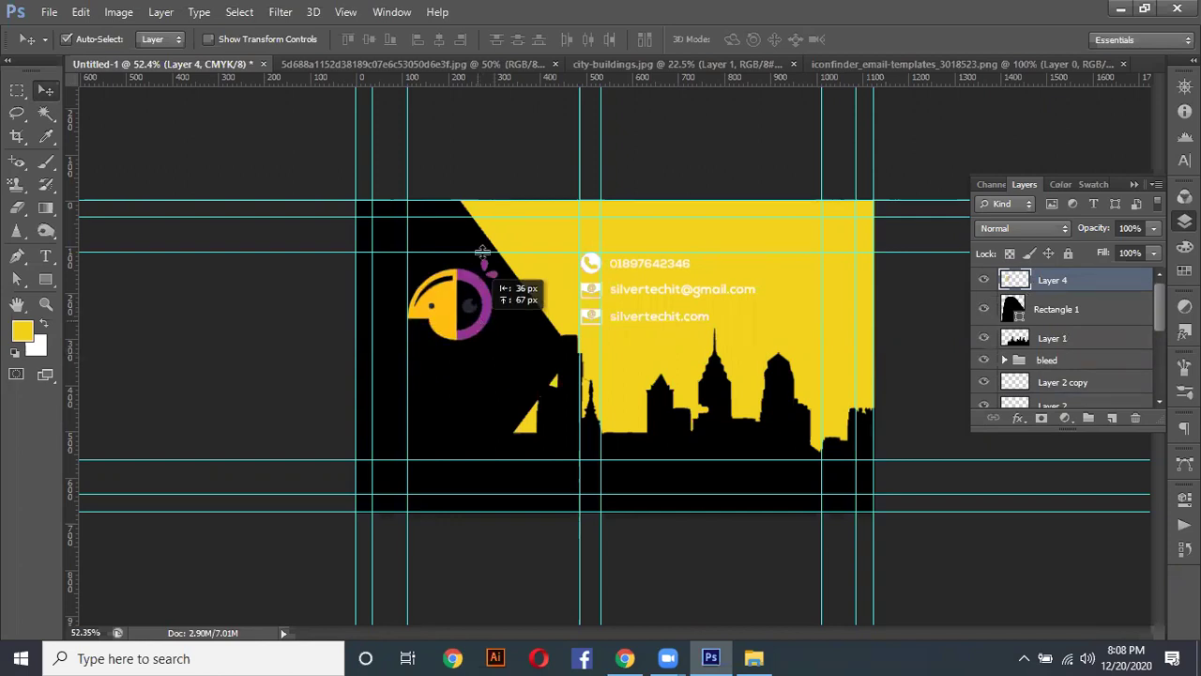
Step: Fine-tune the logo's position on the black area, then start a text layer beneath it
{"action": "left_click_drag", "start_coordinate": [481, 251], "coordinate": [482, 247]}
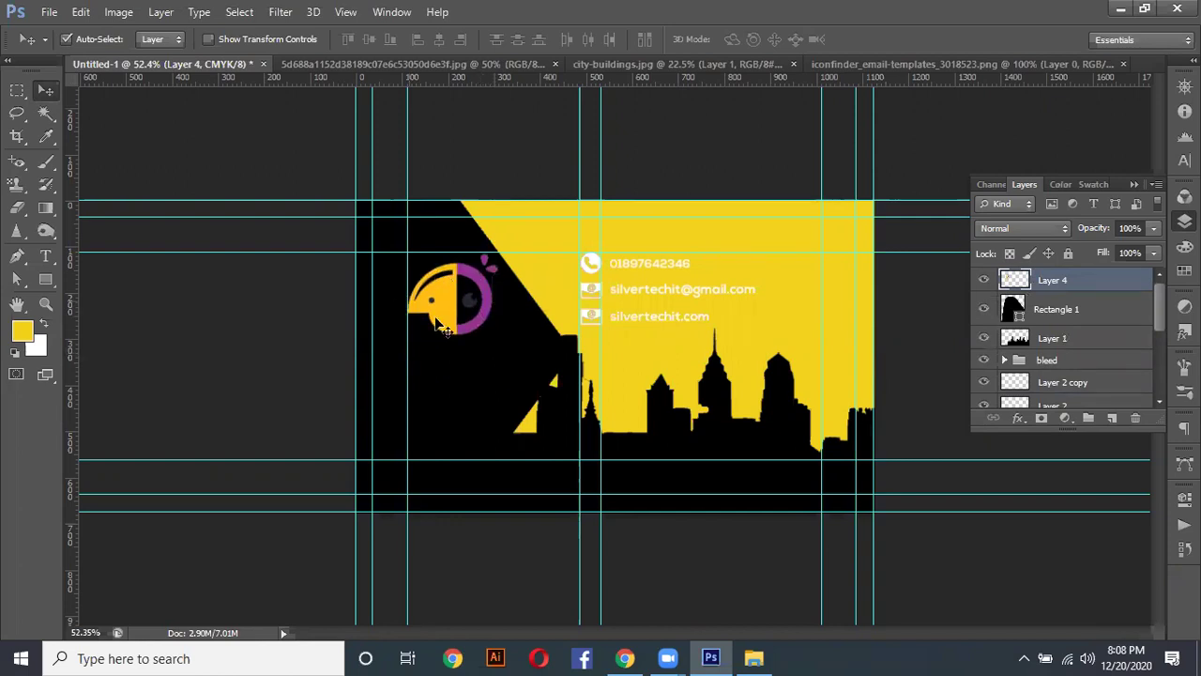
{"action": "left_click_drag", "start_coordinate": [446, 332], "coordinate": [448, 360]}
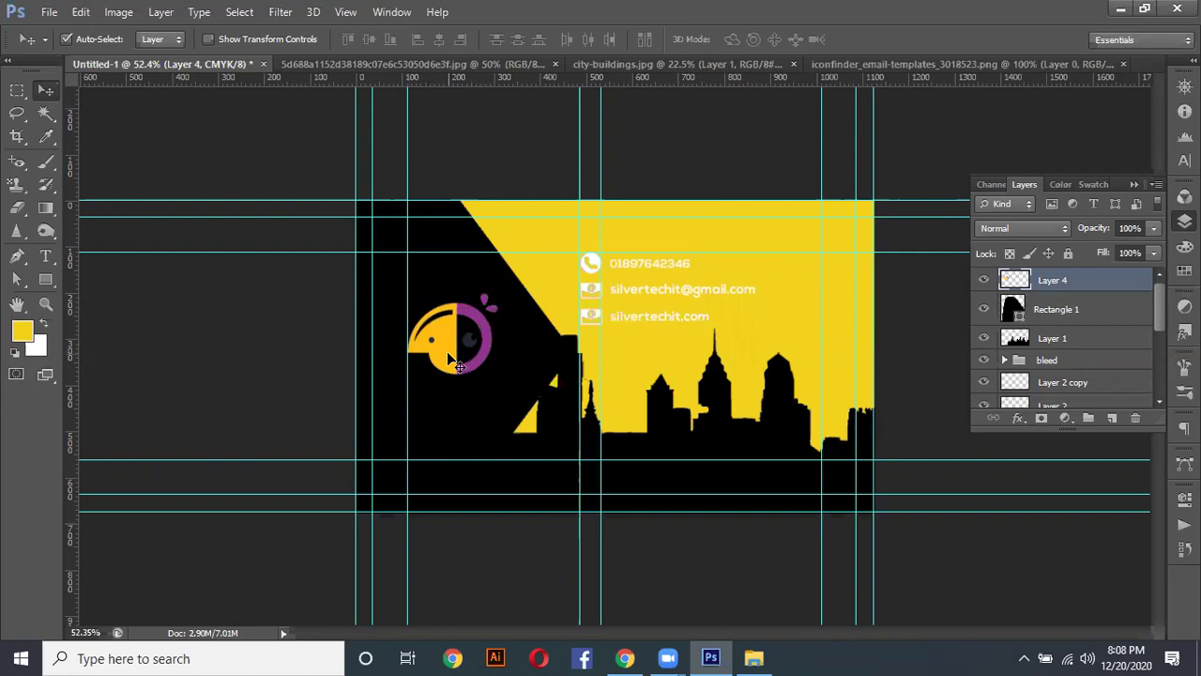
{"action": "key", "text": "Up"}
{"action": "key", "text": "Up"}
{"action": "key", "text": "Up"}
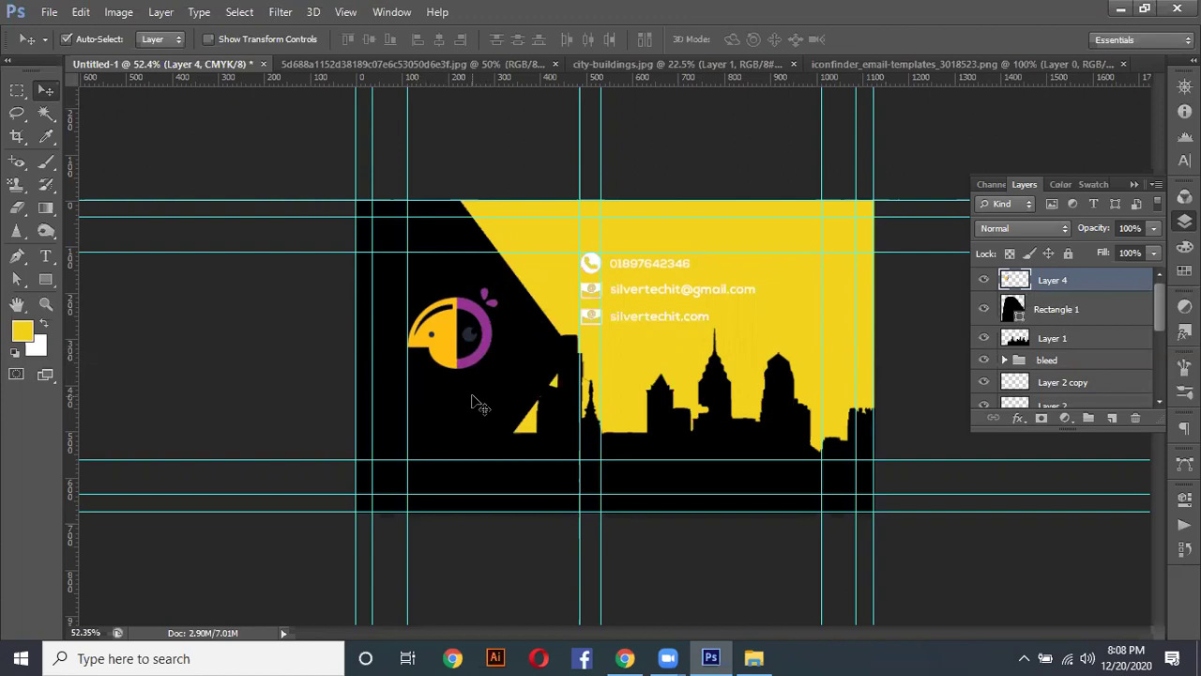
{"action": "left_click", "coordinate": [45, 255]}
{"action": "left_click", "coordinate": [422, 390]}
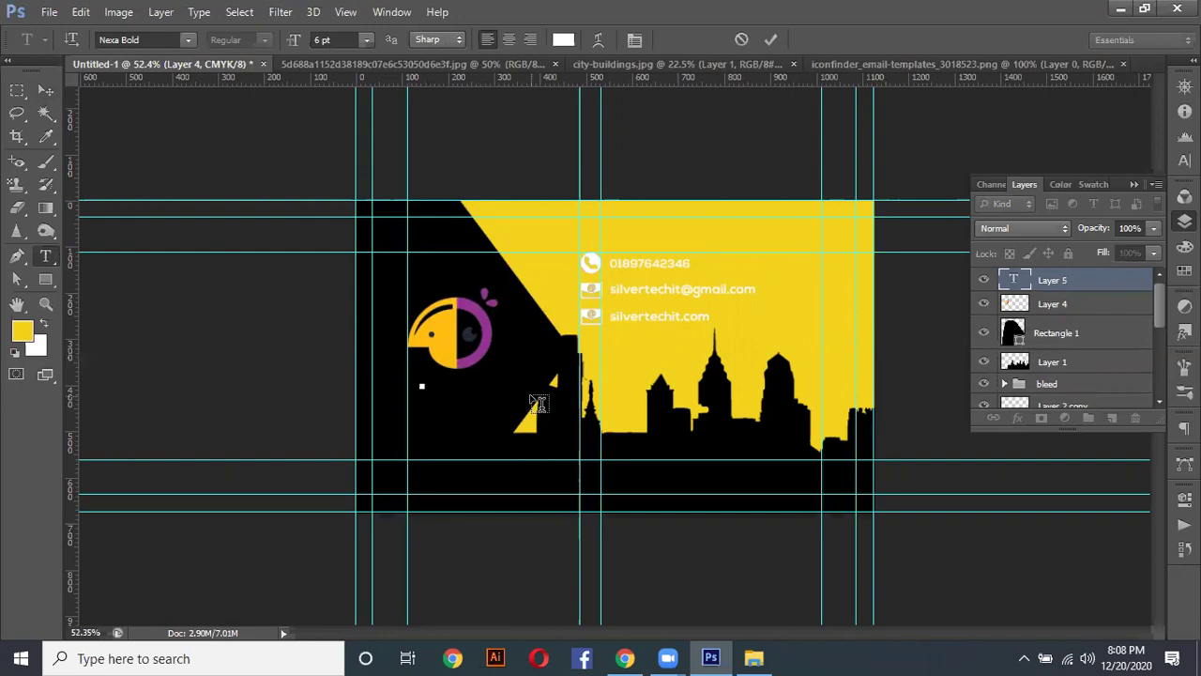
Step: Type and commit the company name 'SilverTech IT', correcting the final letter
{"action": "type", "text": "Silver"}
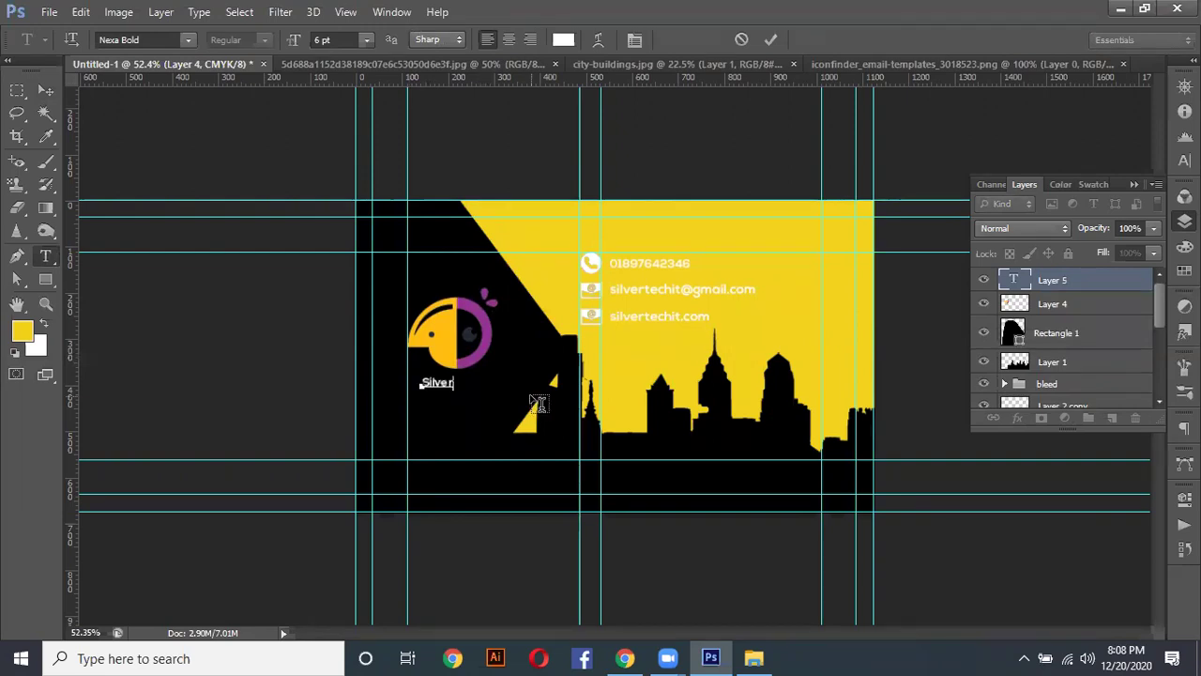
{"action": "type", "text": "Te"}
{"action": "type", "text": "ch "}
{"action": "type", "text": "IT"}
{"action": "key", "text": "BackSpace"}
{"action": "key", "text": "BackSpace"}
{"action": "type", "text": "t"}
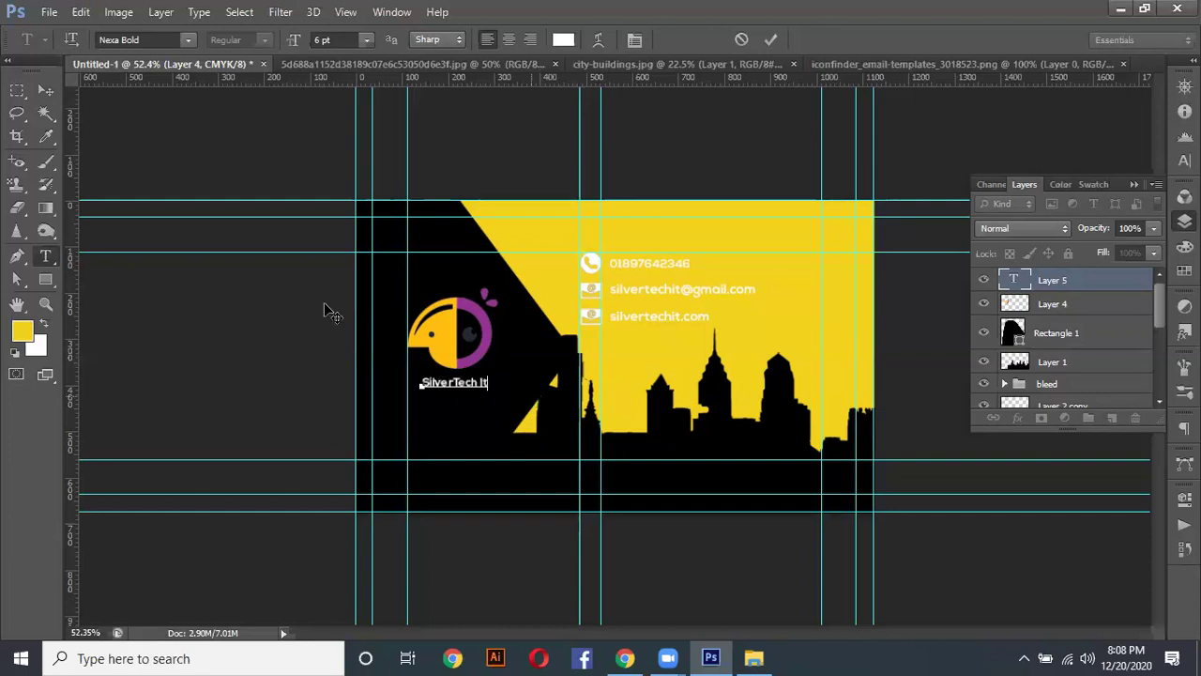
{"action": "key", "text": "BackSpace"}
{"action": "type", "text": "T"}
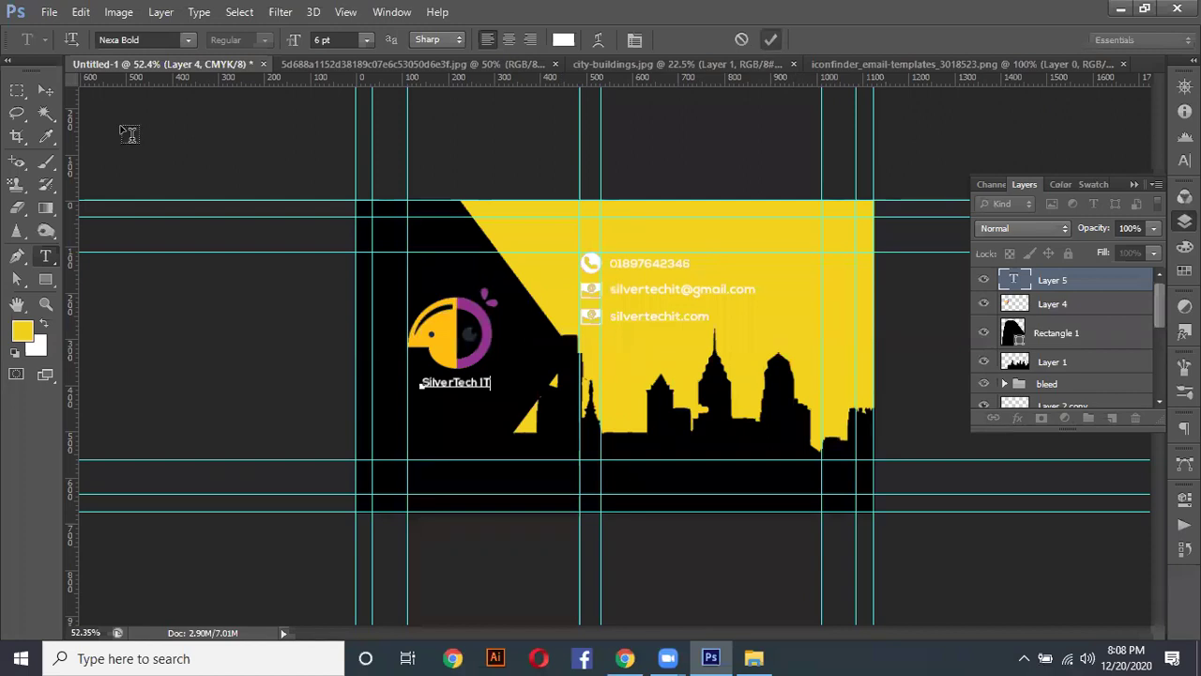
{"action": "left_click", "coordinate": [284, 158]}
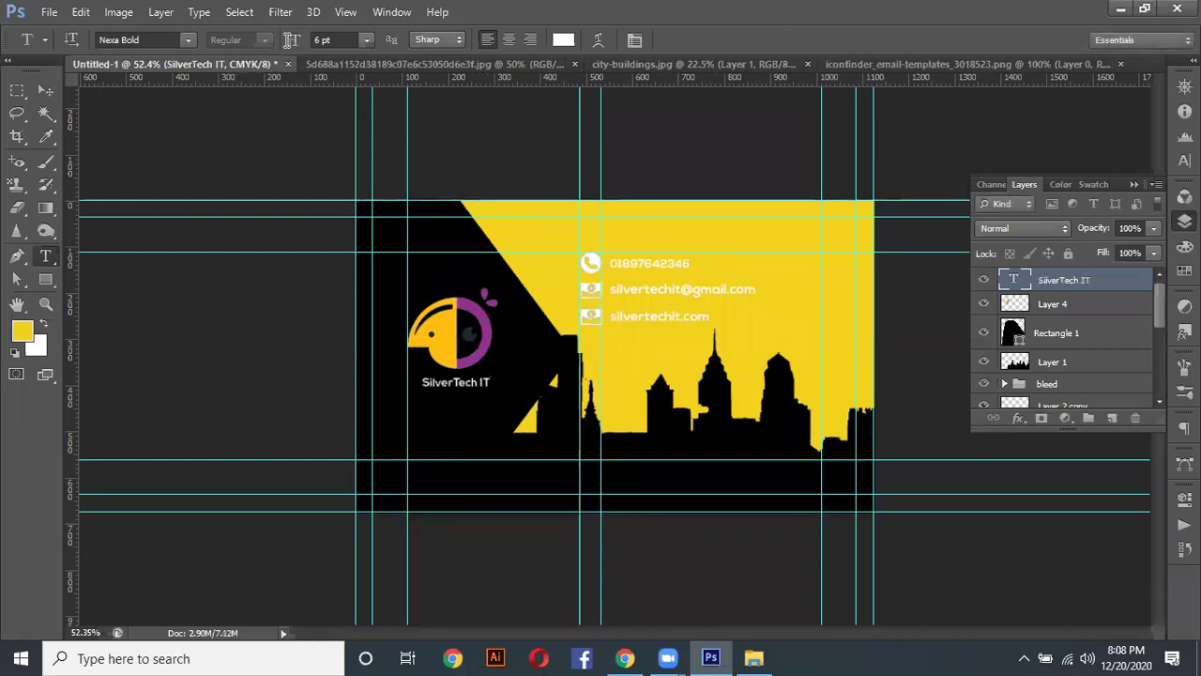
Step: Set the company name to 12 pt and shift it left and down under the logo
{"action": "left_click", "coordinate": [290, 40]}
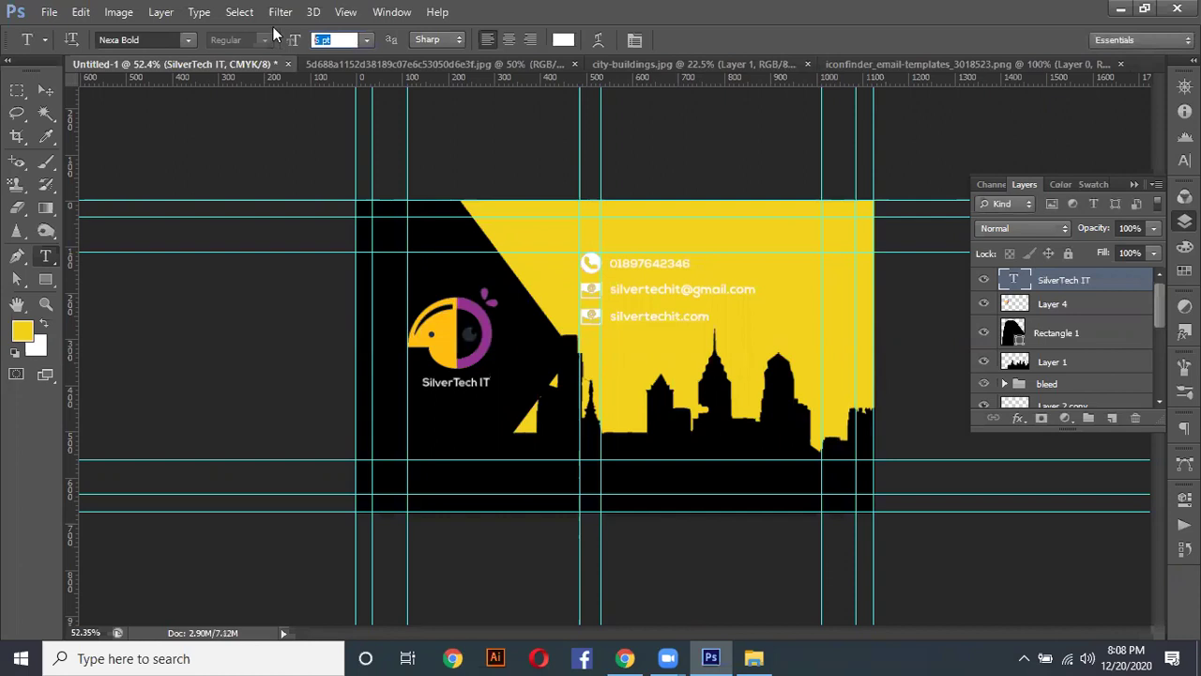
{"action": "type", "text": "10"}
{"action": "key", "text": "Return"}
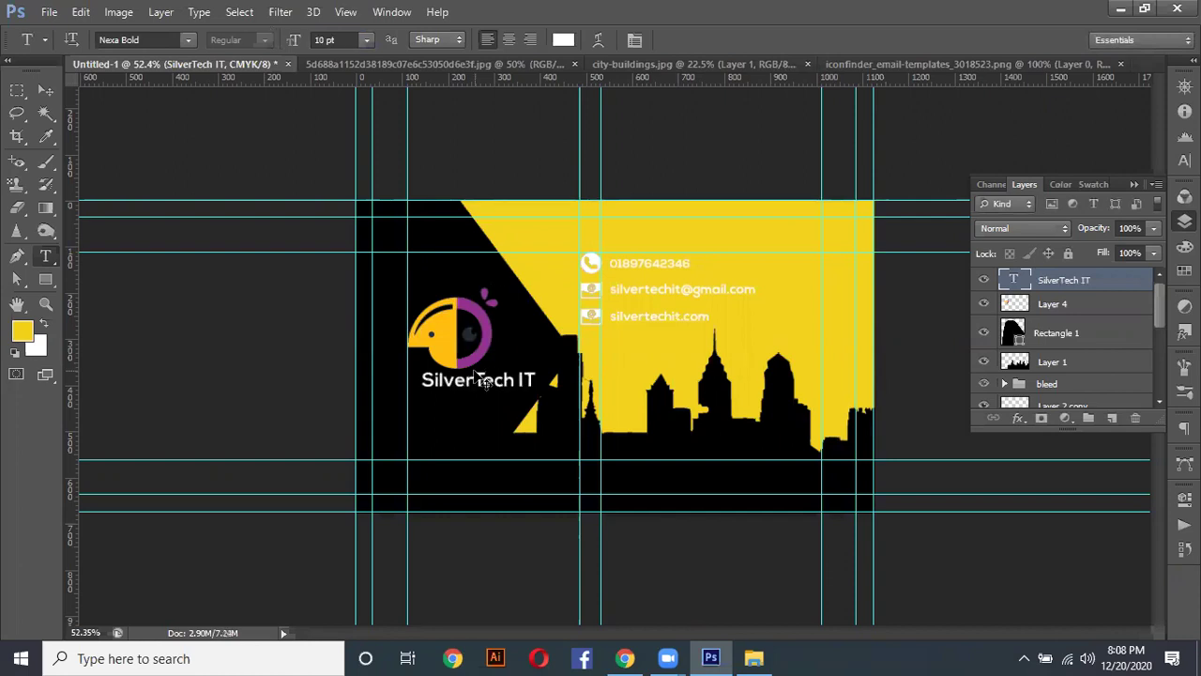
{"action": "left_click_drag", "start_coordinate": [488, 398], "coordinate": [474, 396]}
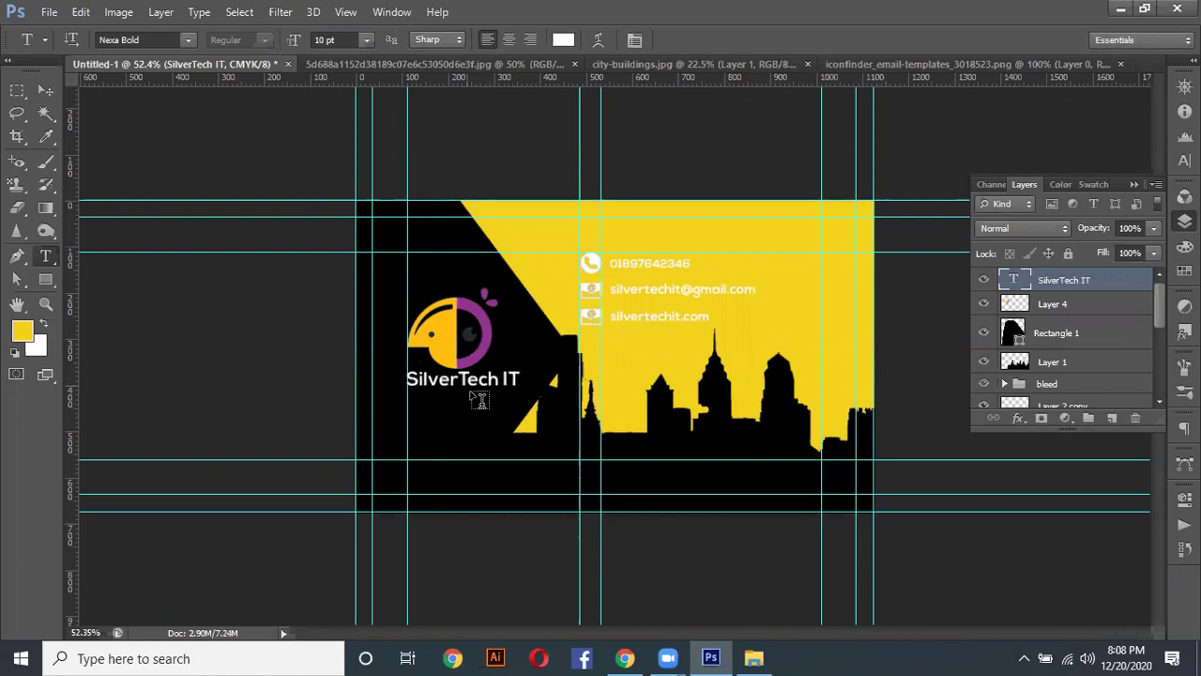
{"action": "key", "text": "ctrl+shift+Down"}
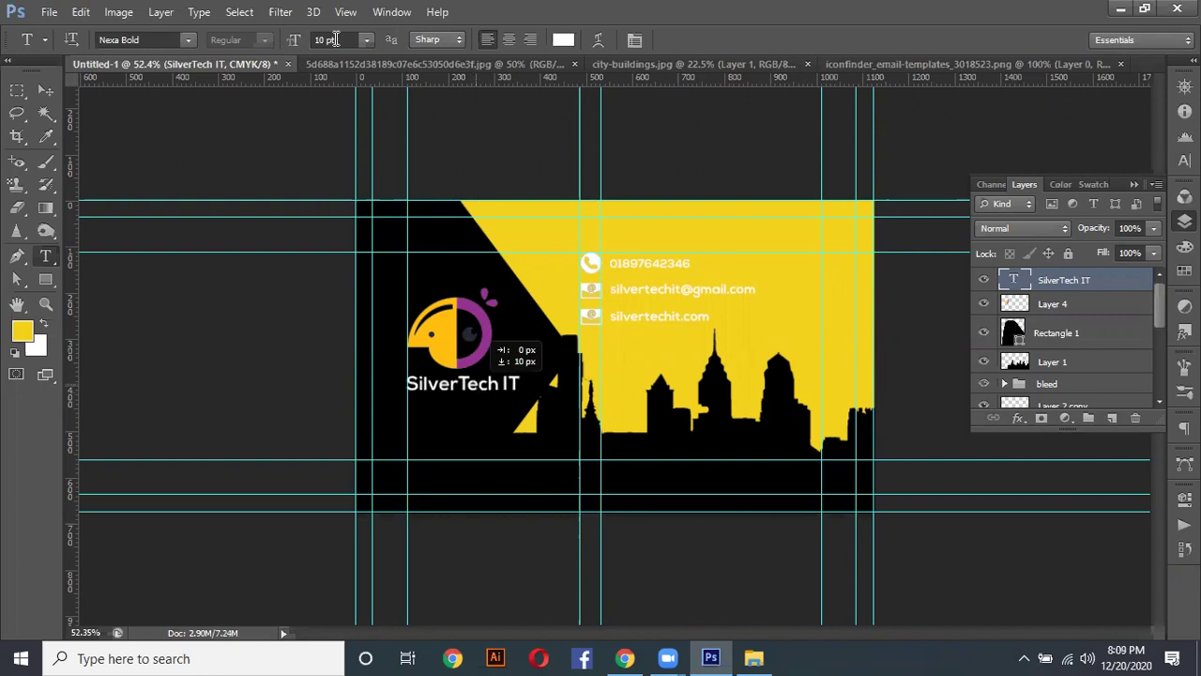
{"action": "left_click", "coordinate": [315, 40]}
{"action": "type", "text": "12"}
{"action": "key", "text": "Return"}
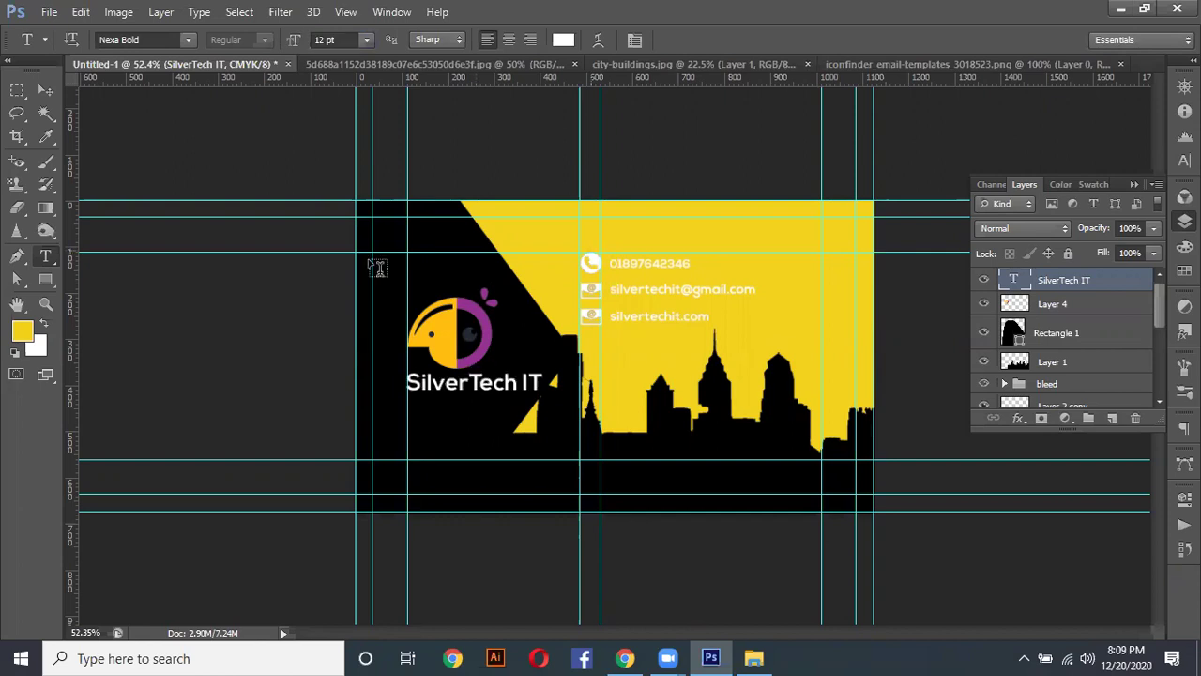
{"action": "left_click", "coordinate": [44, 91]}
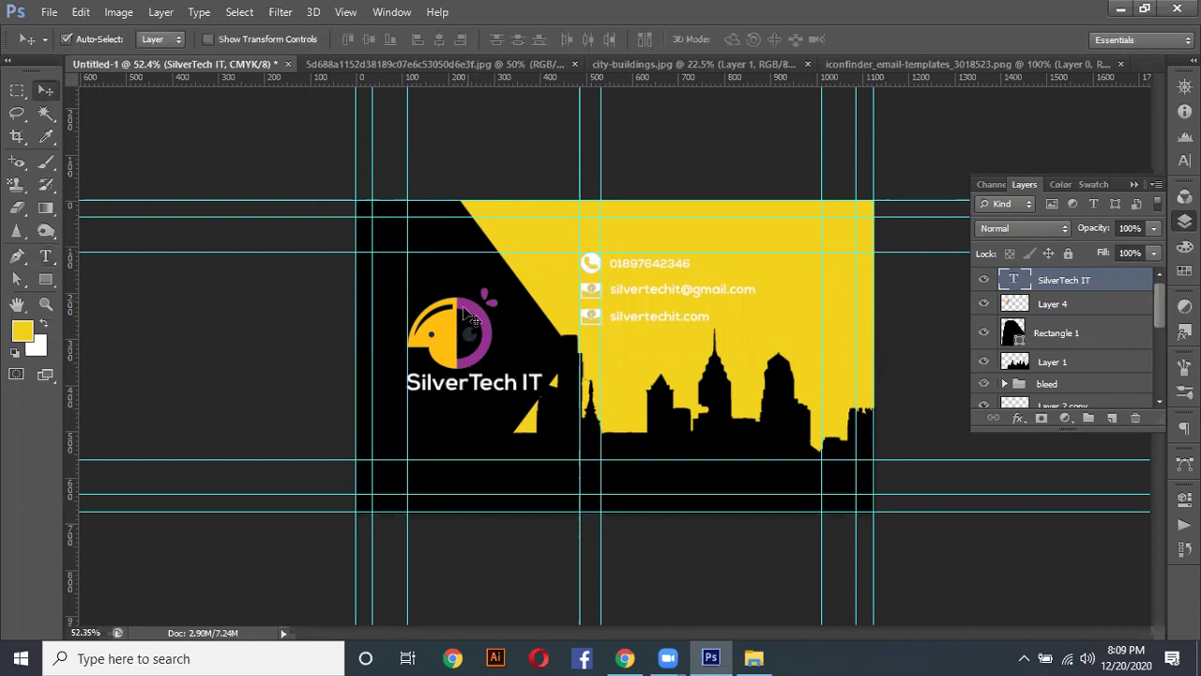
Step: Centre the logo horizontally over the SilverTech IT name and nudge both up together
{"action": "left_click", "coordinate": [462, 384]}
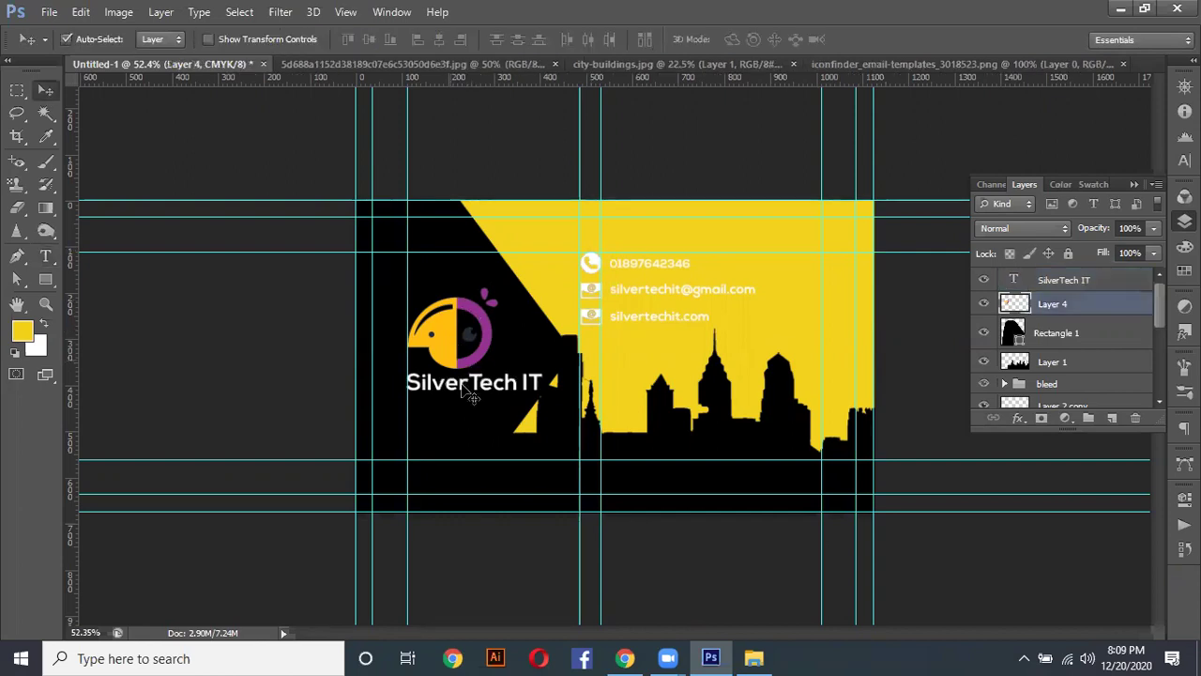
{"action": "left_click", "coordinate": [474, 384], "text": "shift"}
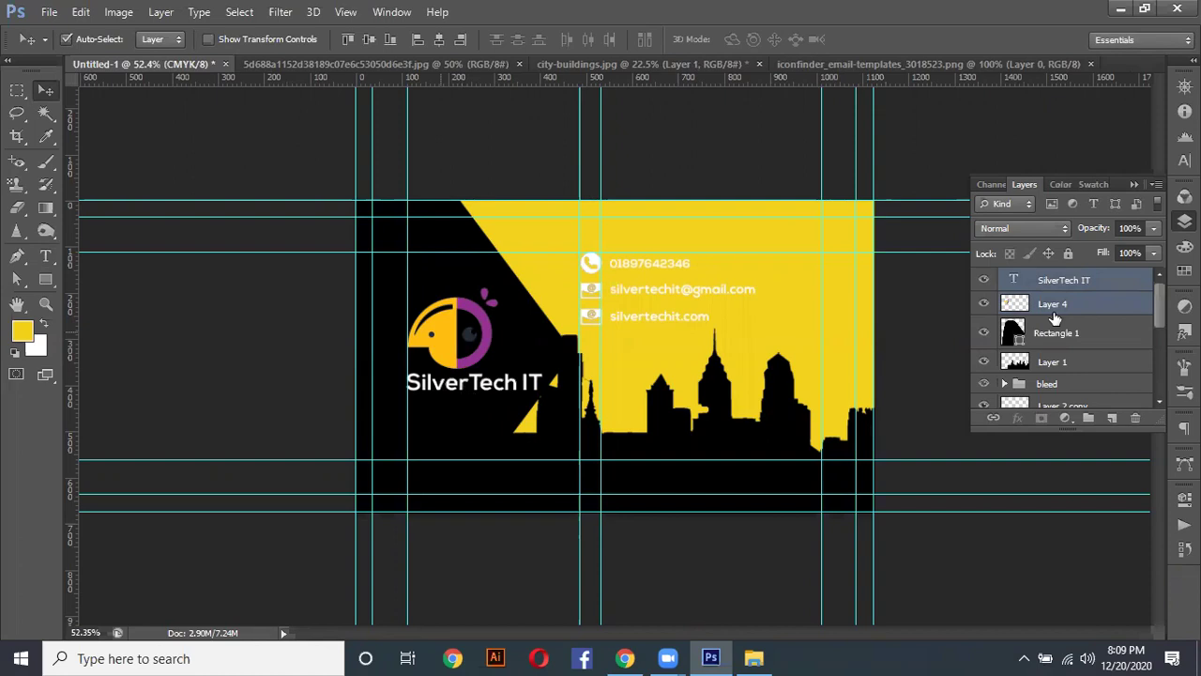
{"action": "left_click", "coordinate": [437, 39]}
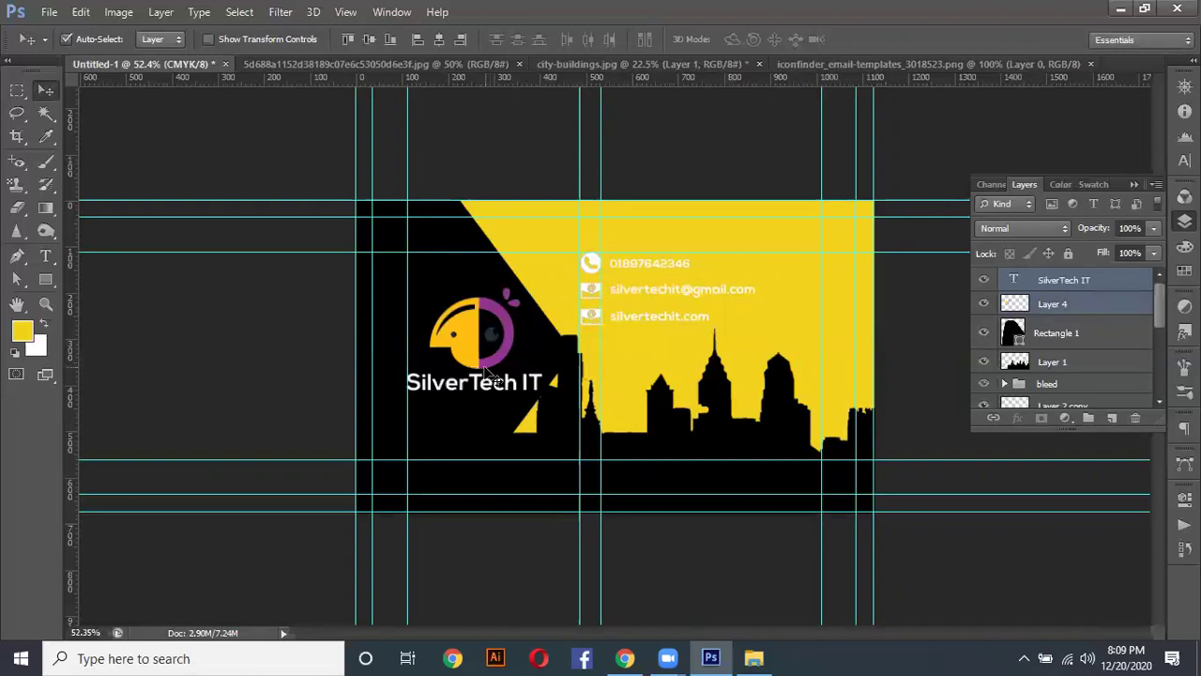
{"action": "key", "text": "shift+Up"}
{"action": "key", "text": "shift+Up"}
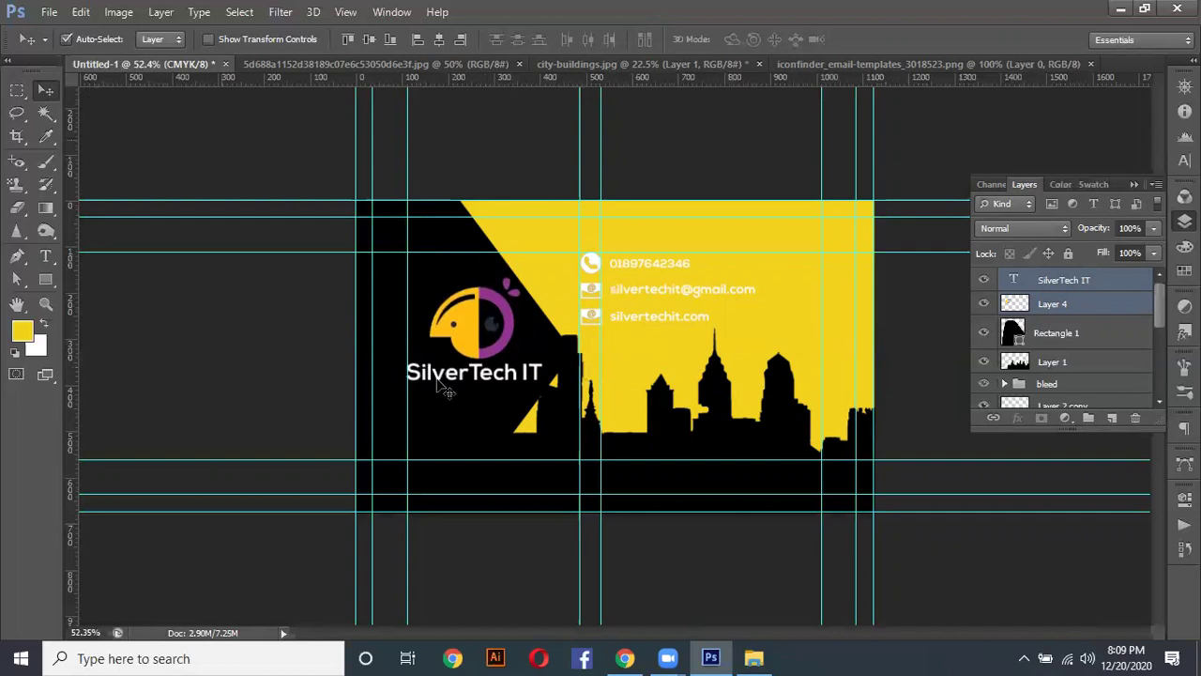
{"action": "left_click", "coordinate": [462, 322]}
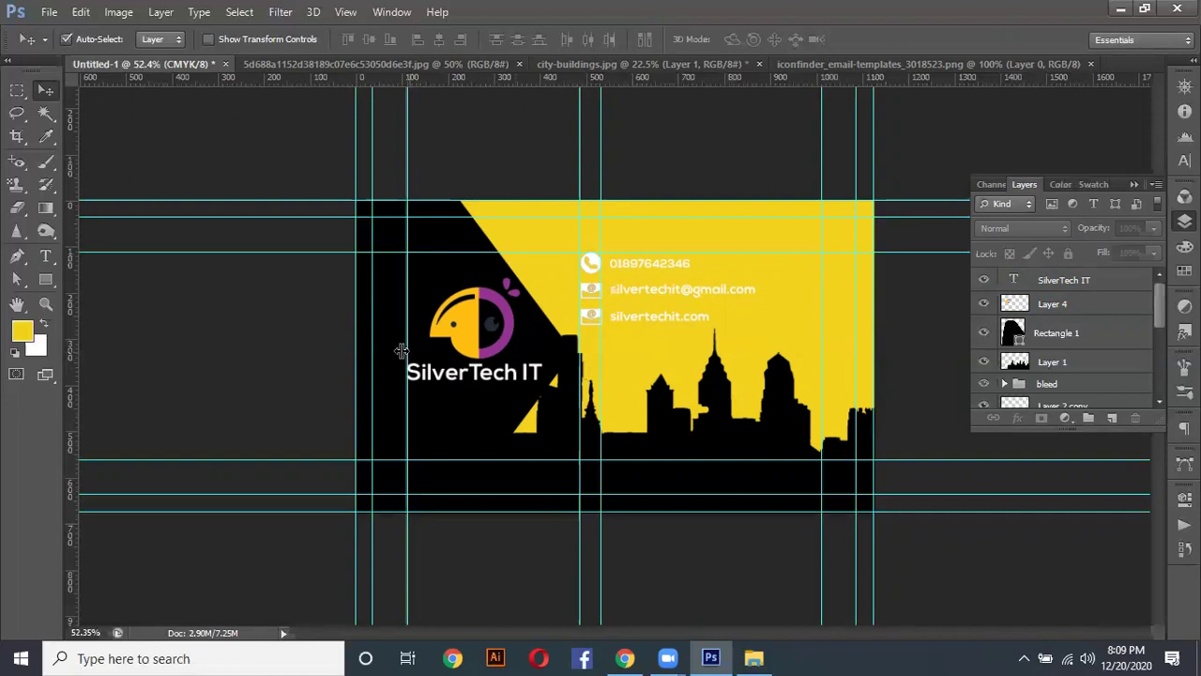
Step: Shift the vertical guide slightly left, leaving the SilverTech IT text in place after trial moves
{"action": "left_click_drag", "start_coordinate": [401, 350], "coordinate": [396, 350]}
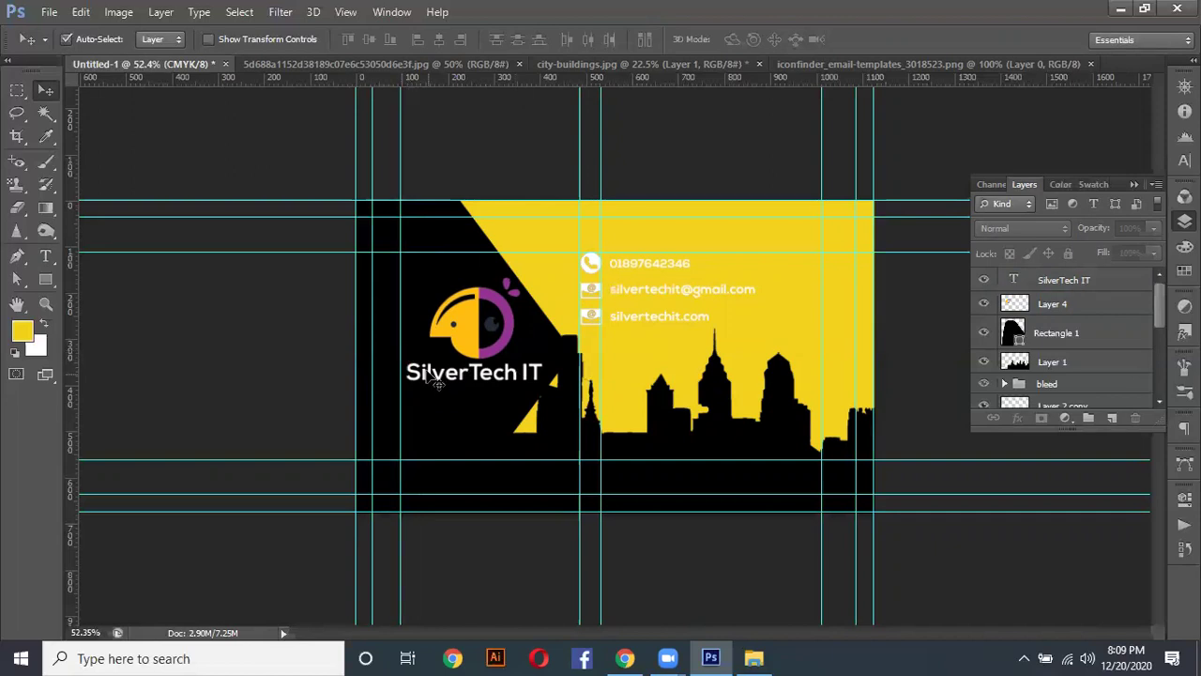
{"action": "left_click_drag", "start_coordinate": [426, 378], "coordinate": [420, 374]}
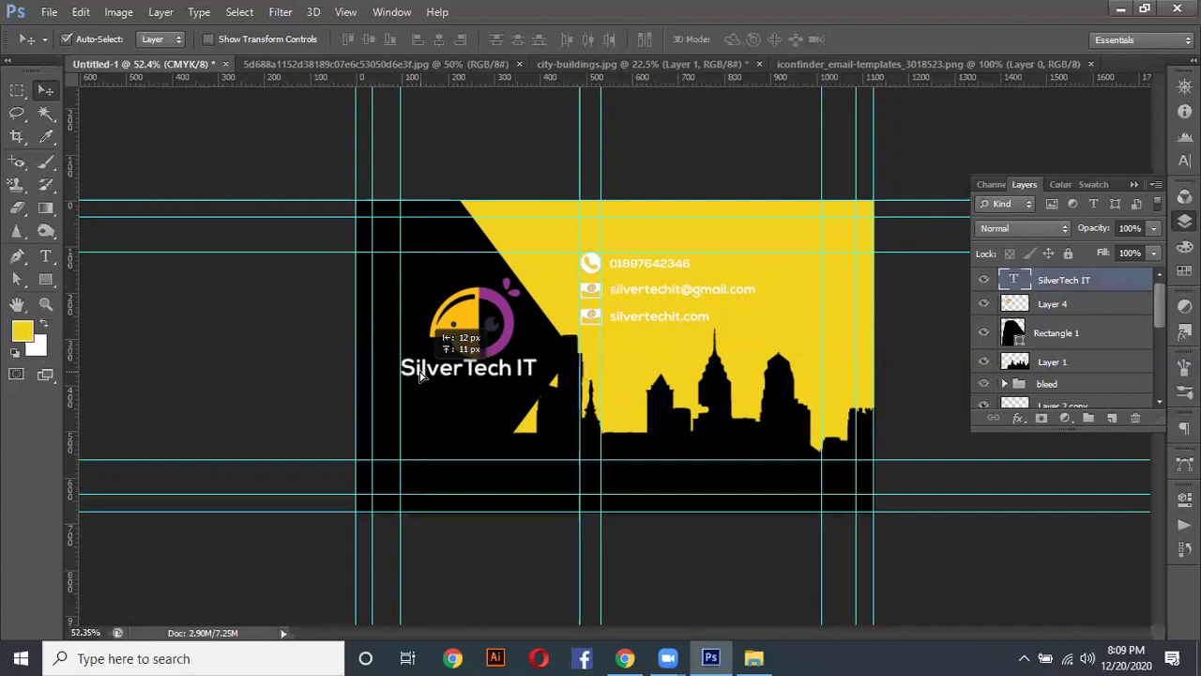
{"action": "key", "text": "ctrl+z"}
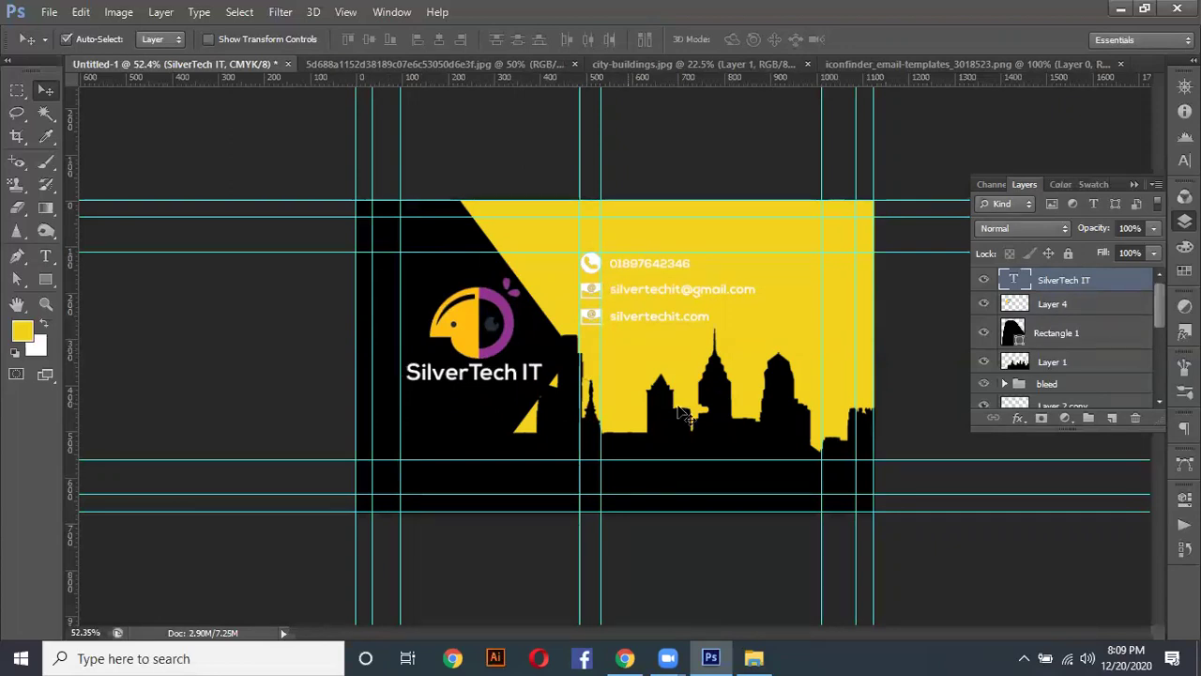
{"action": "key", "text": "shift+Left"}
{"action": "key", "text": "shift+Up"}
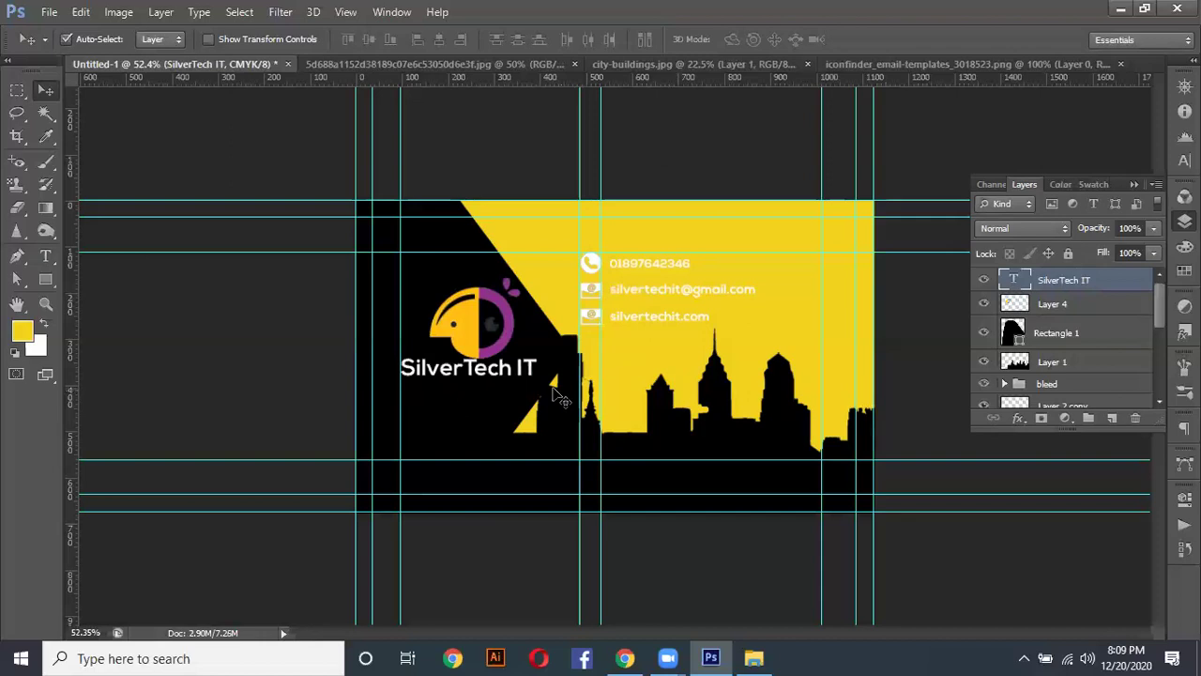
{"action": "key", "text": "shift+Right"}
{"action": "key", "text": "shift+Down"}
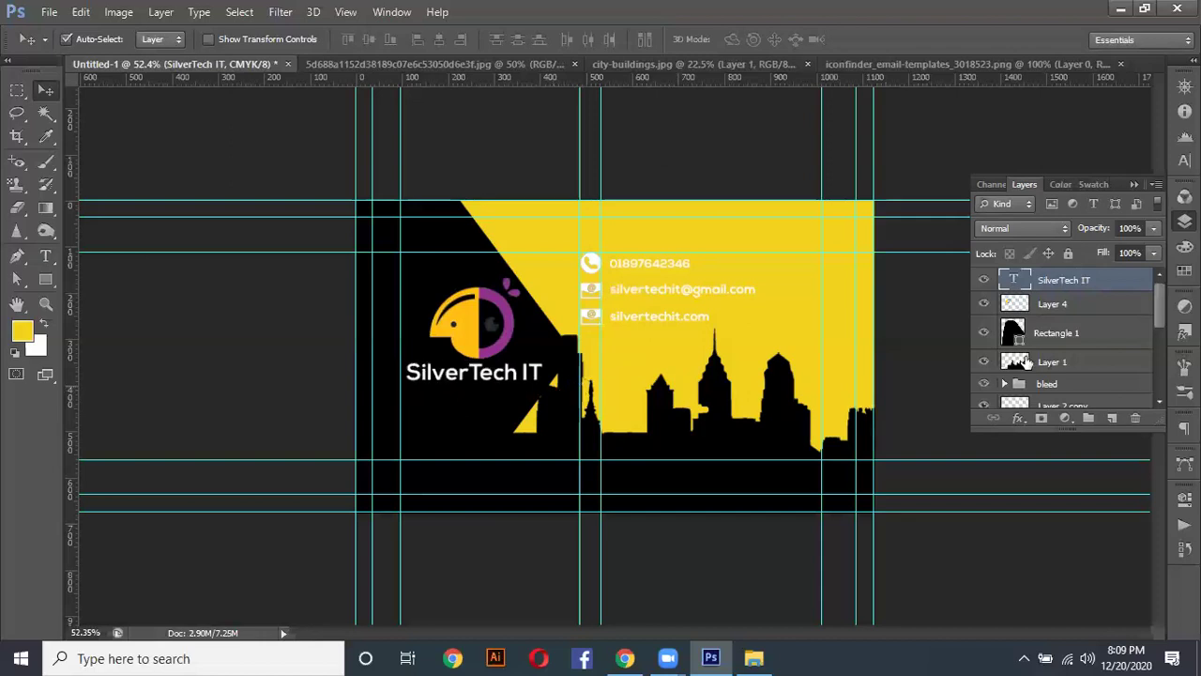
Step: Select the phone, e-mail and website text layers together in the Layers panel
{"action": "left_click", "coordinate": [654, 413], "text": "shift"}
{"action": "scroll", "coordinate": [654, 413], "scroll_direction": "down", "scroll_amount": 1}
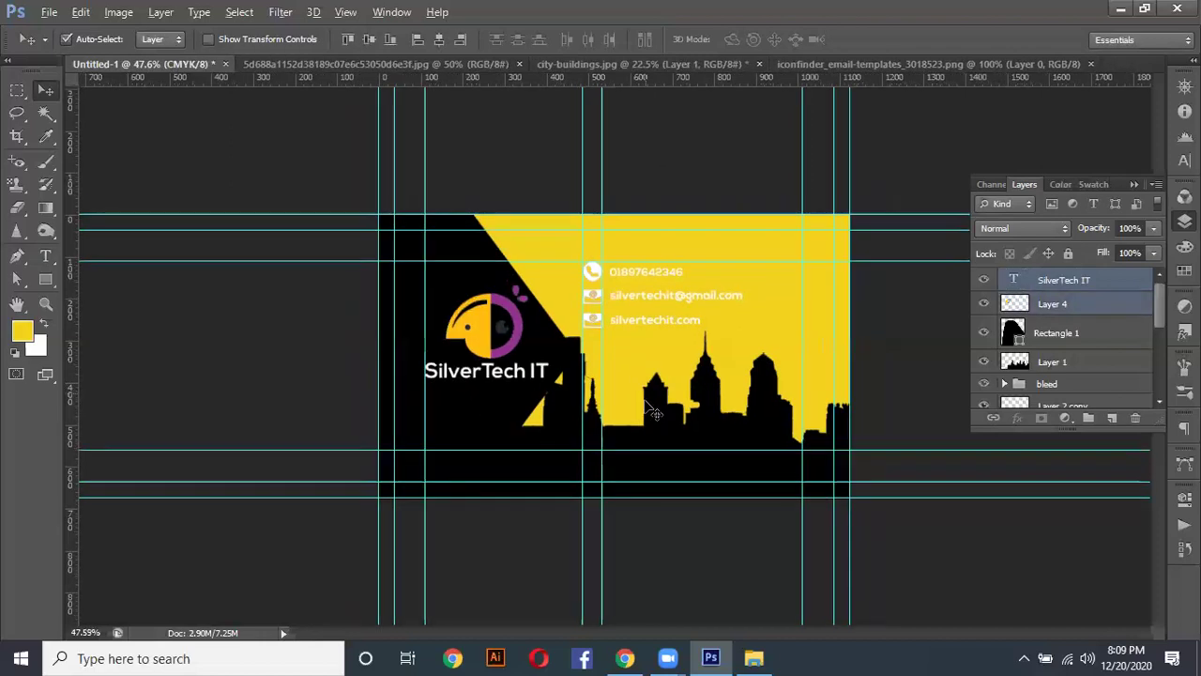
{"action": "scroll", "coordinate": [657, 419], "scroll_direction": "down", "scroll_amount": 1}
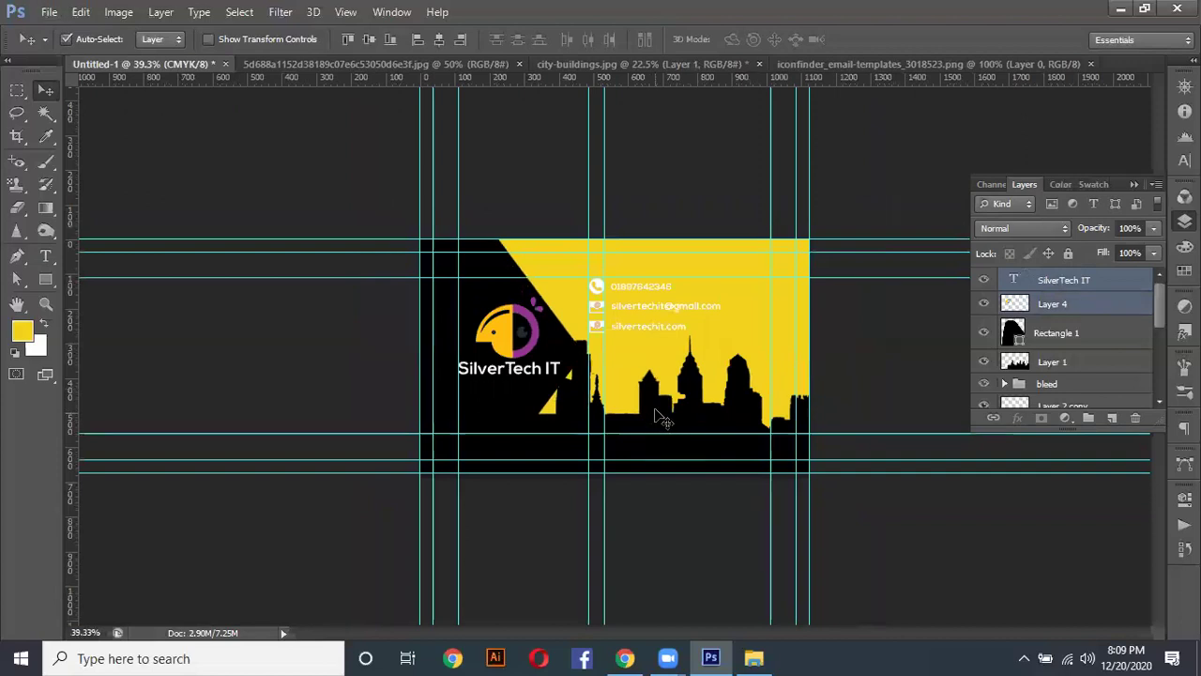
{"action": "scroll", "coordinate": [661, 420], "scroll_direction": "down", "scroll_amount": 1}
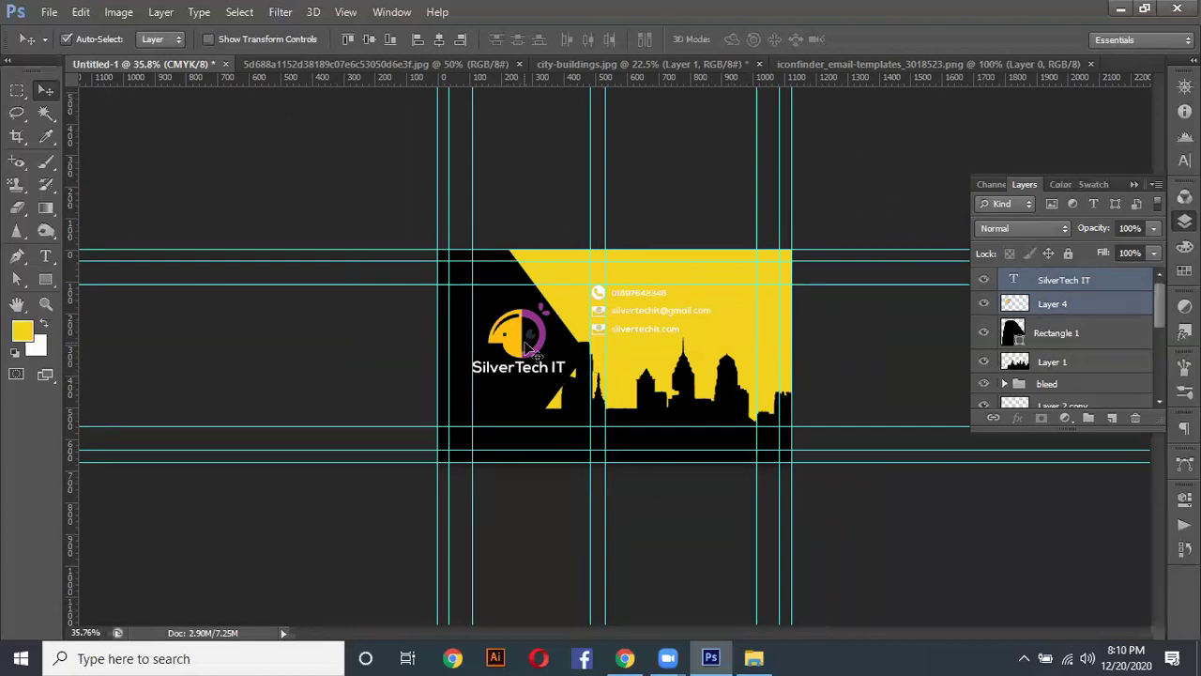
{"action": "scroll", "coordinate": [1089, 361], "scroll_direction": "down", "scroll_amount": 2}
{"action": "scroll", "coordinate": [1070, 376], "scroll_direction": "down", "scroll_amount": 1}
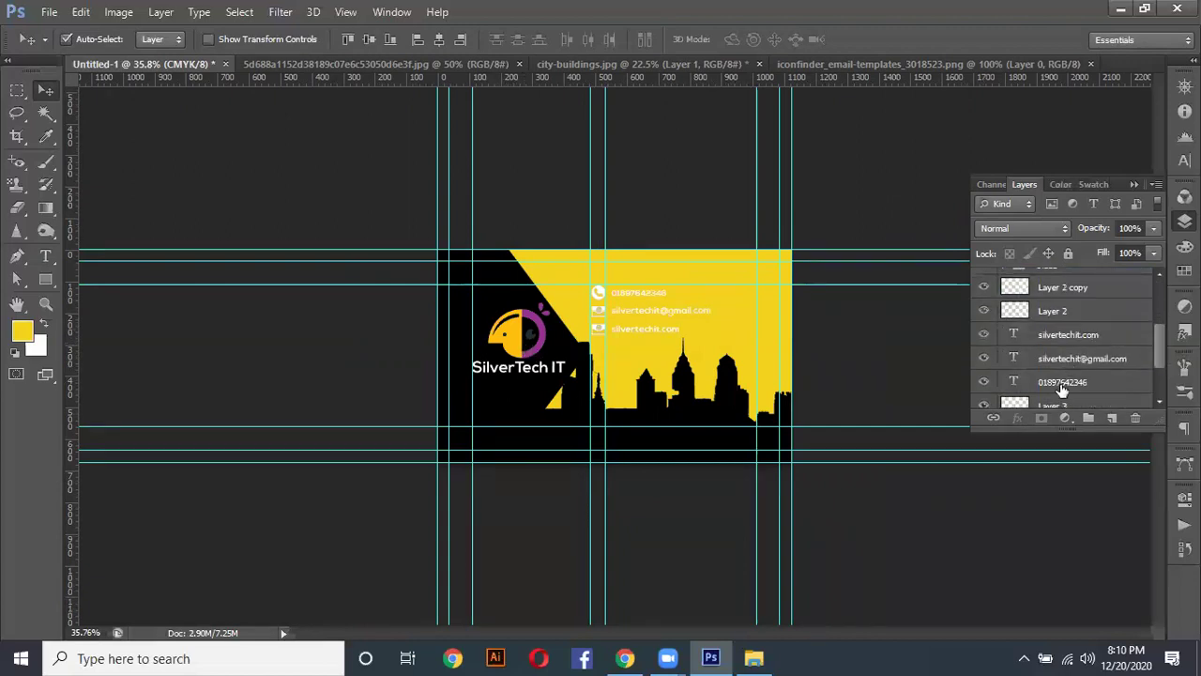
{"action": "left_click", "coordinate": [1065, 377]}
{"action": "left_click", "coordinate": [1067, 334], "text": "shift"}
{"action": "scroll", "coordinate": [1065, 347], "scroll_direction": "up", "scroll_amount": 3}
{"action": "scroll", "coordinate": [1062, 357], "scroll_direction": "down", "scroll_amount": 1}
{"action": "scroll", "coordinate": [1062, 357], "scroll_direction": "down", "scroll_amount": 2}
{"action": "scroll", "coordinate": [1063, 355], "scroll_direction": "down", "scroll_amount": 2}
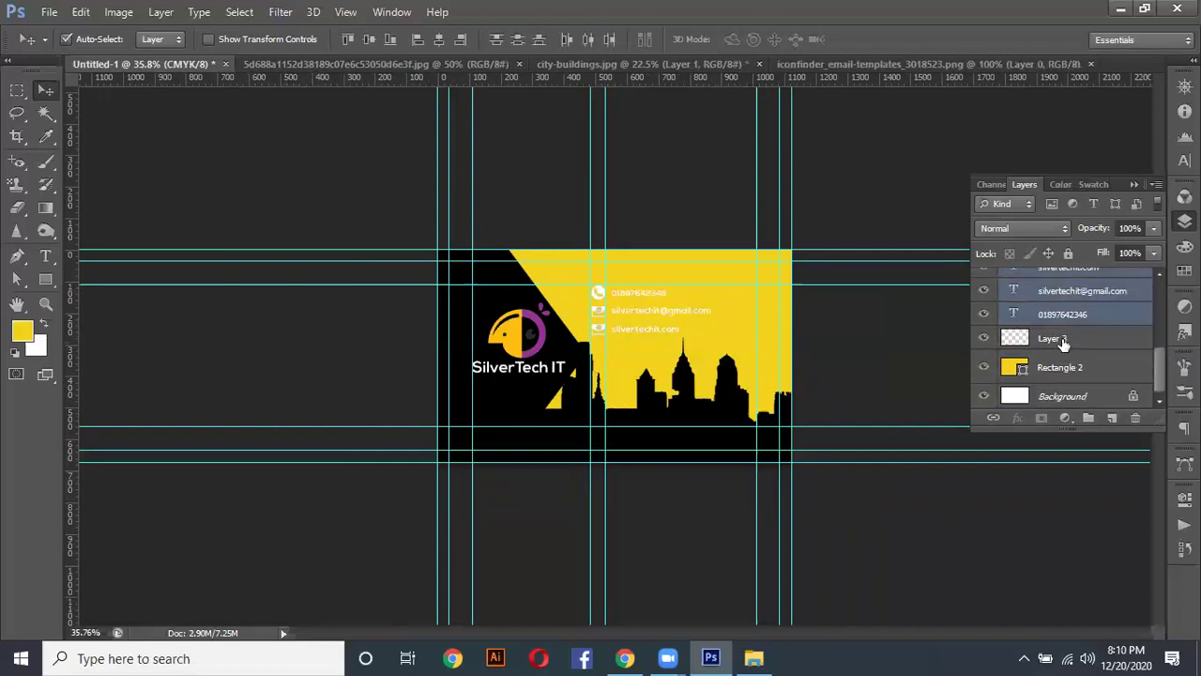
{"action": "scroll", "coordinate": [1063, 347], "scroll_direction": "up", "scroll_amount": 3}
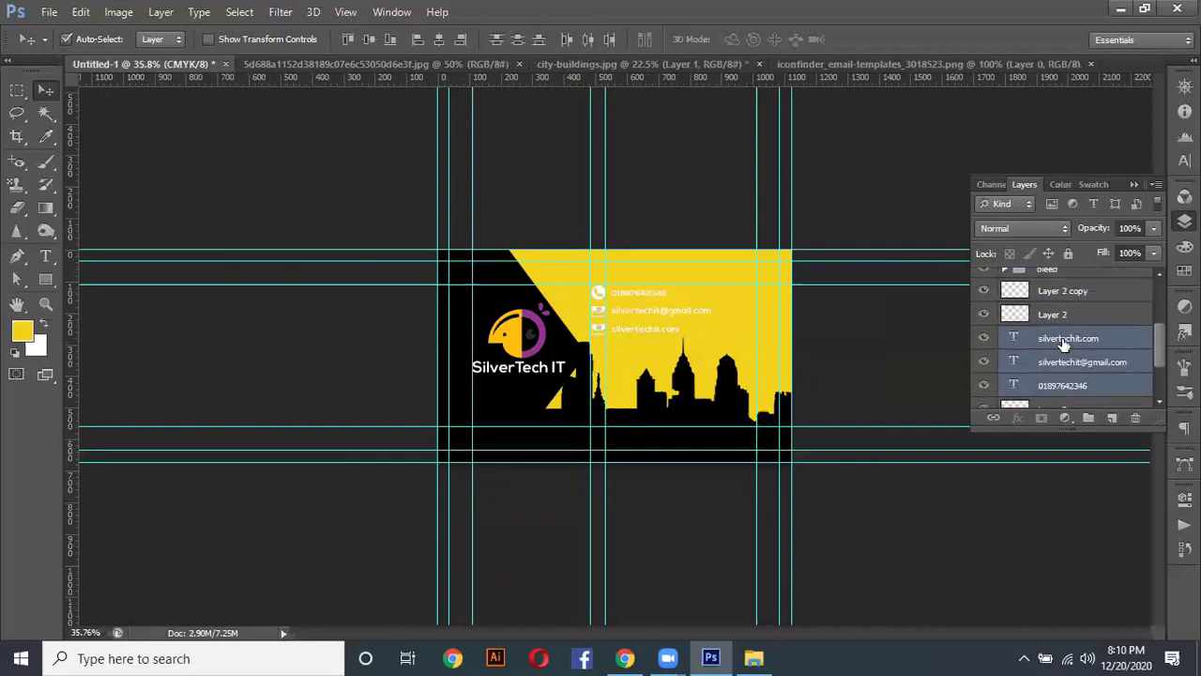
Step: Change the selected contact text colour to black in the Color Picker
{"action": "left_click", "coordinate": [45, 256]}
{"action": "left_click", "coordinate": [563, 40]}
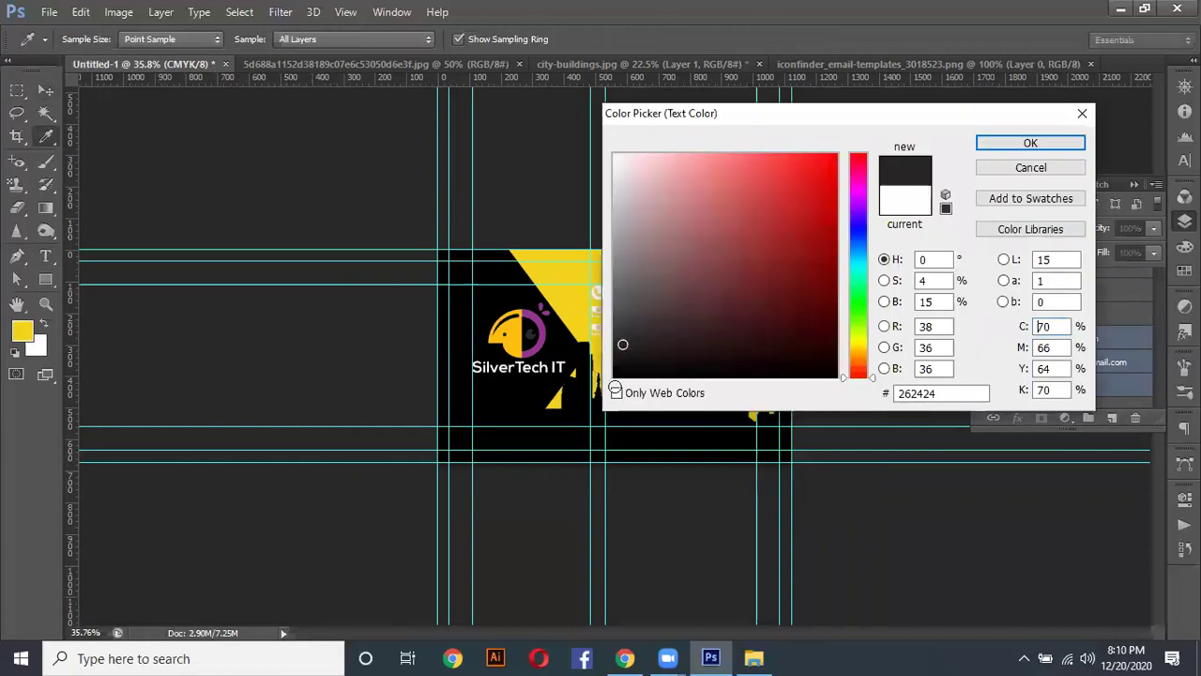
{"action": "left_click", "coordinate": [614, 378]}
{"action": "left_click", "coordinate": [1030, 143]}
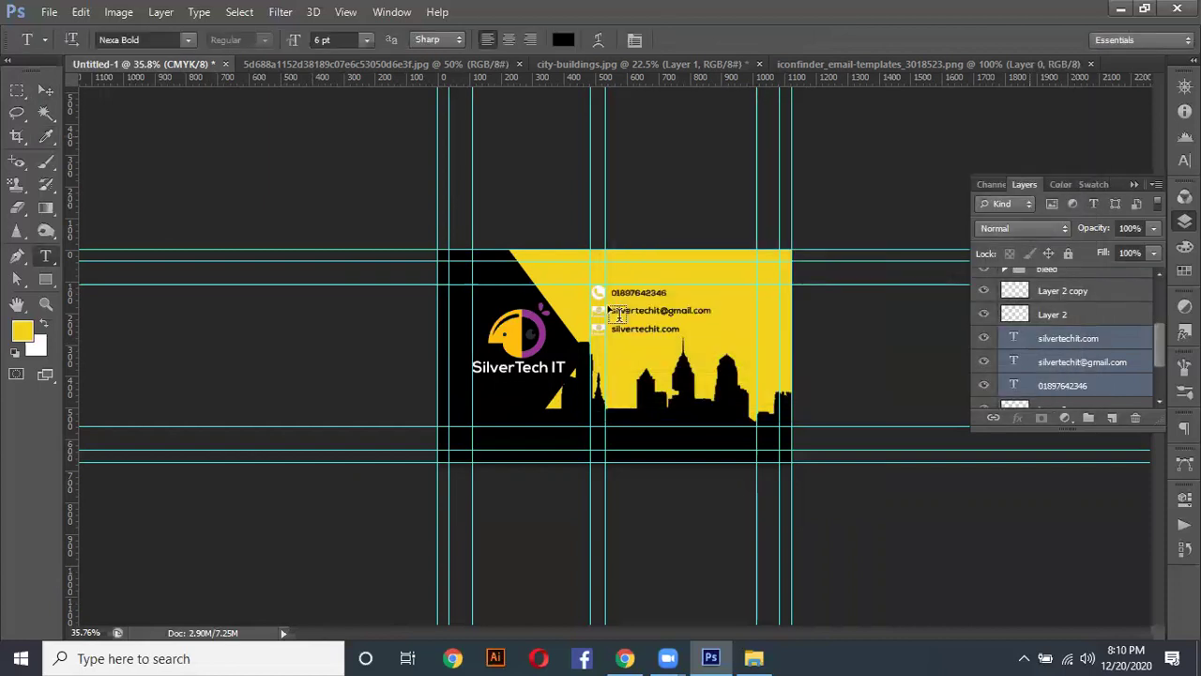
{"action": "scroll", "coordinate": [300, 242], "scroll_direction": "up", "scroll_amount": 1}
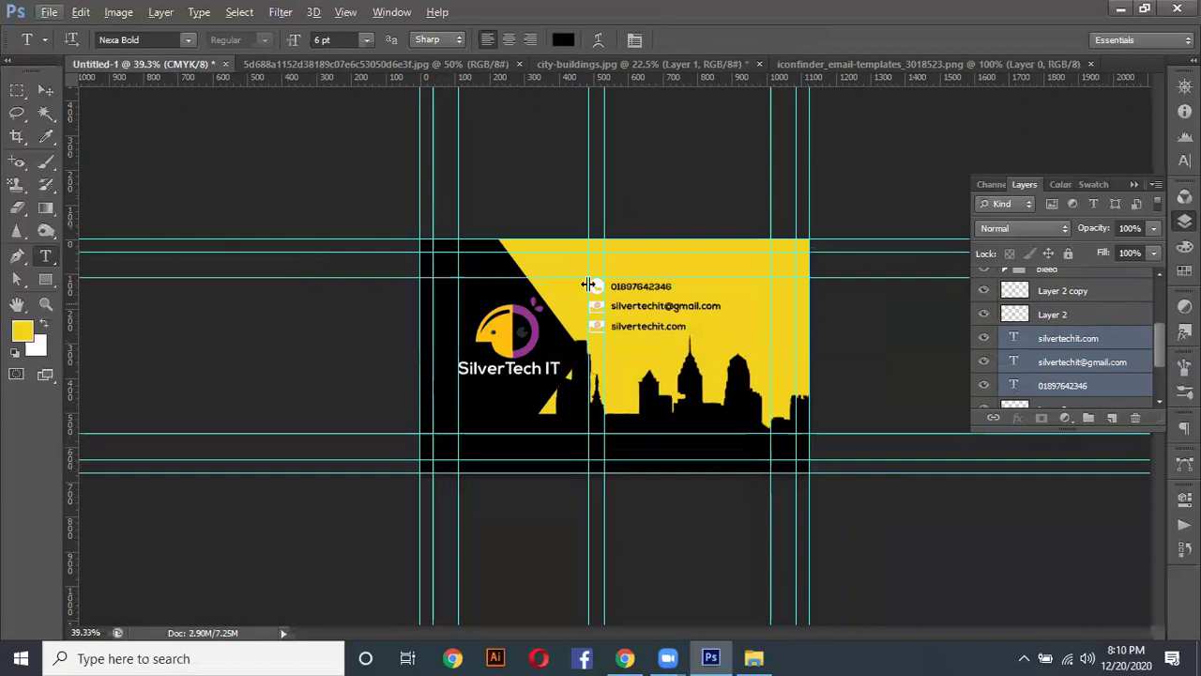
Step: Return to the Move tool and make Layer 2 the only selected layer
{"action": "key", "text": "v"}
{"action": "key", "text": "alt+bracketleft"}
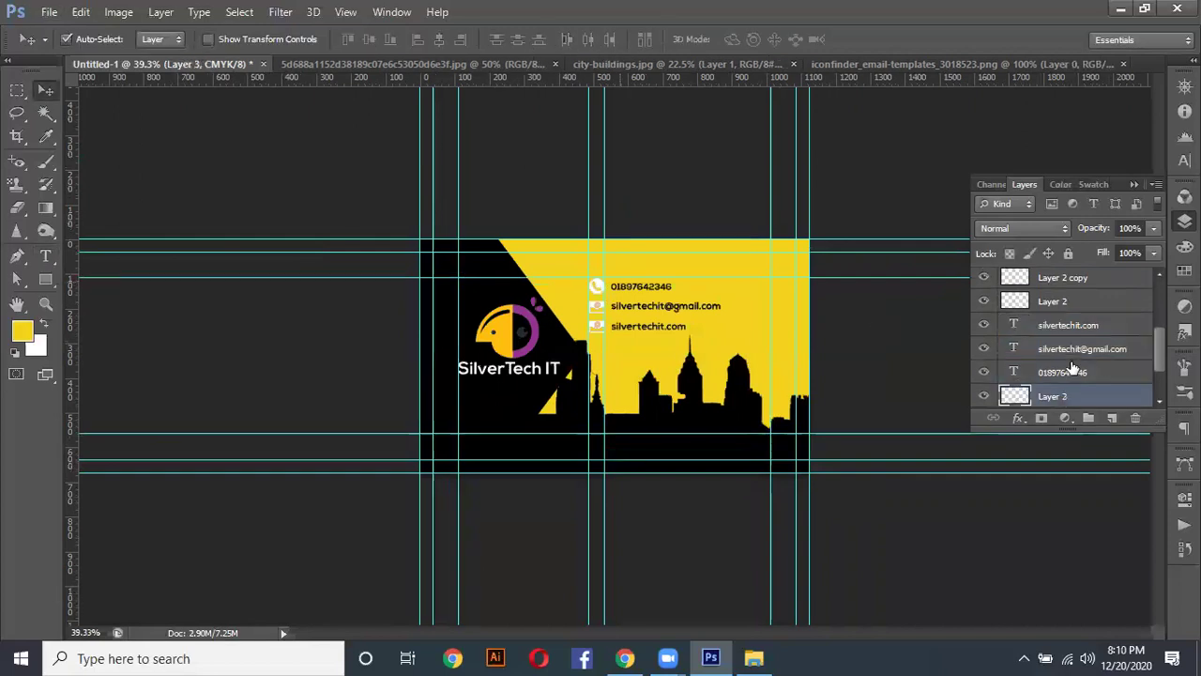
{"action": "scroll", "coordinate": [1071, 366], "scroll_direction": "down", "scroll_amount": 2}
{"action": "scroll", "coordinate": [1070, 362], "scroll_direction": "down", "scroll_amount": 1}
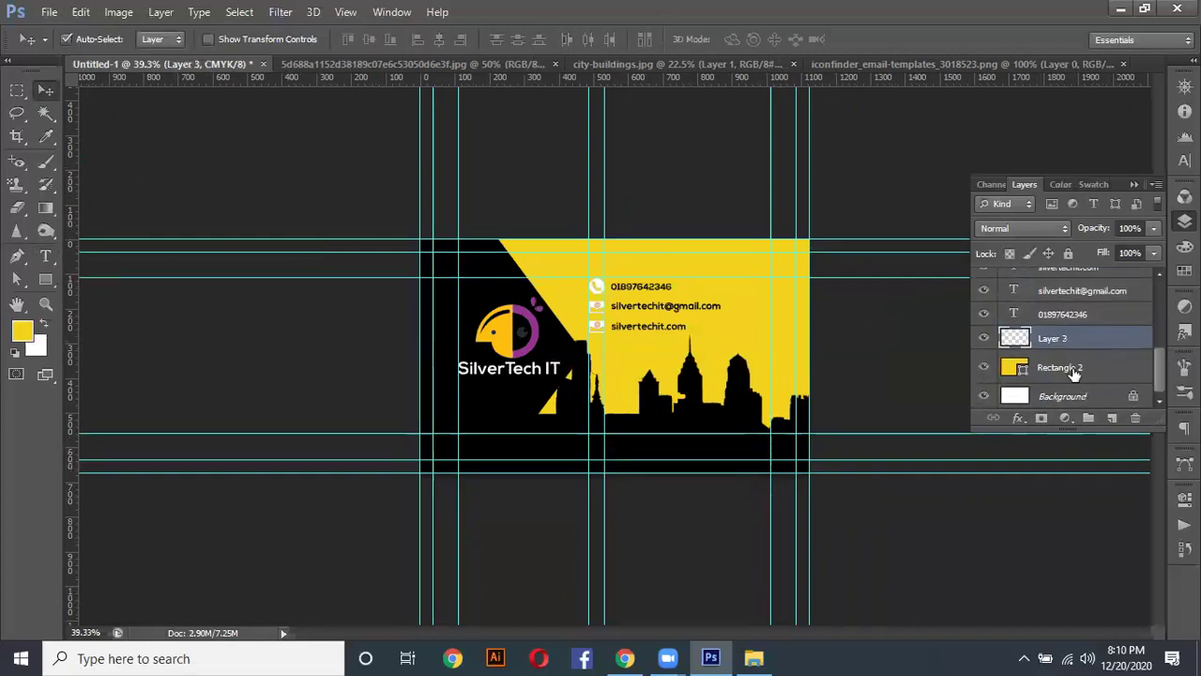
{"action": "scroll", "coordinate": [1070, 356], "scroll_direction": "up", "scroll_amount": 2}
{"action": "scroll", "coordinate": [1071, 357], "scroll_direction": "up", "scroll_amount": 2}
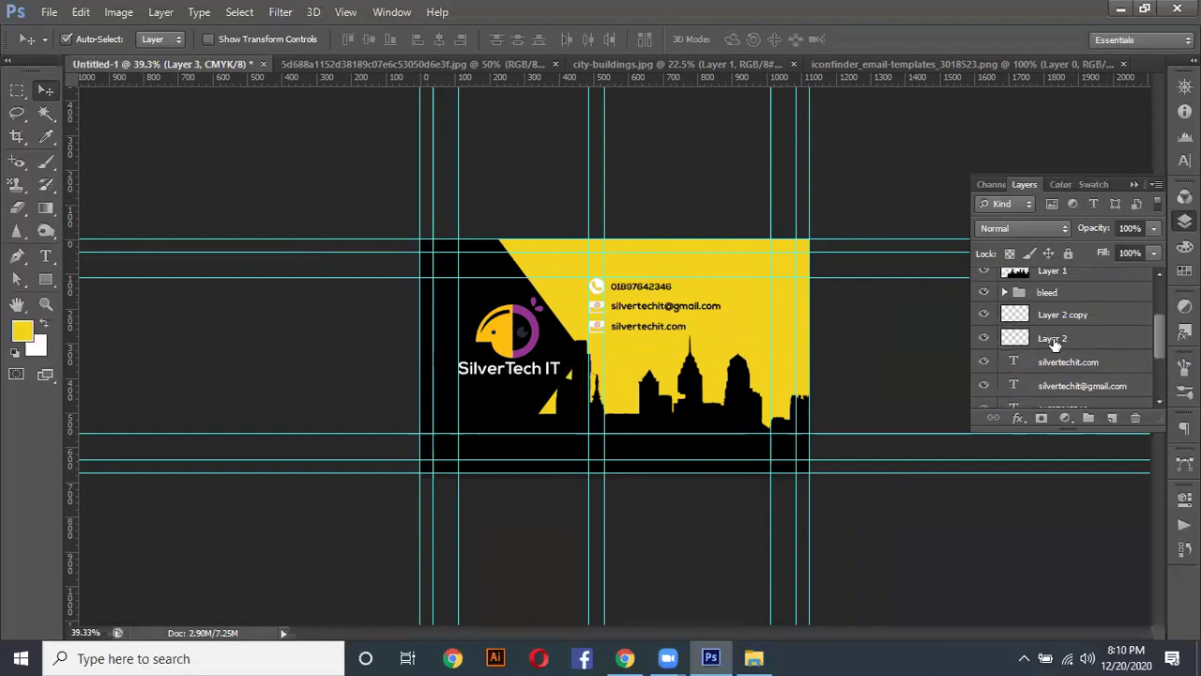
{"action": "left_click", "coordinate": [1053, 336], "text": "ctrl"}
{"action": "scroll", "coordinate": [1053, 336], "scroll_direction": "down", "scroll_amount": 2}
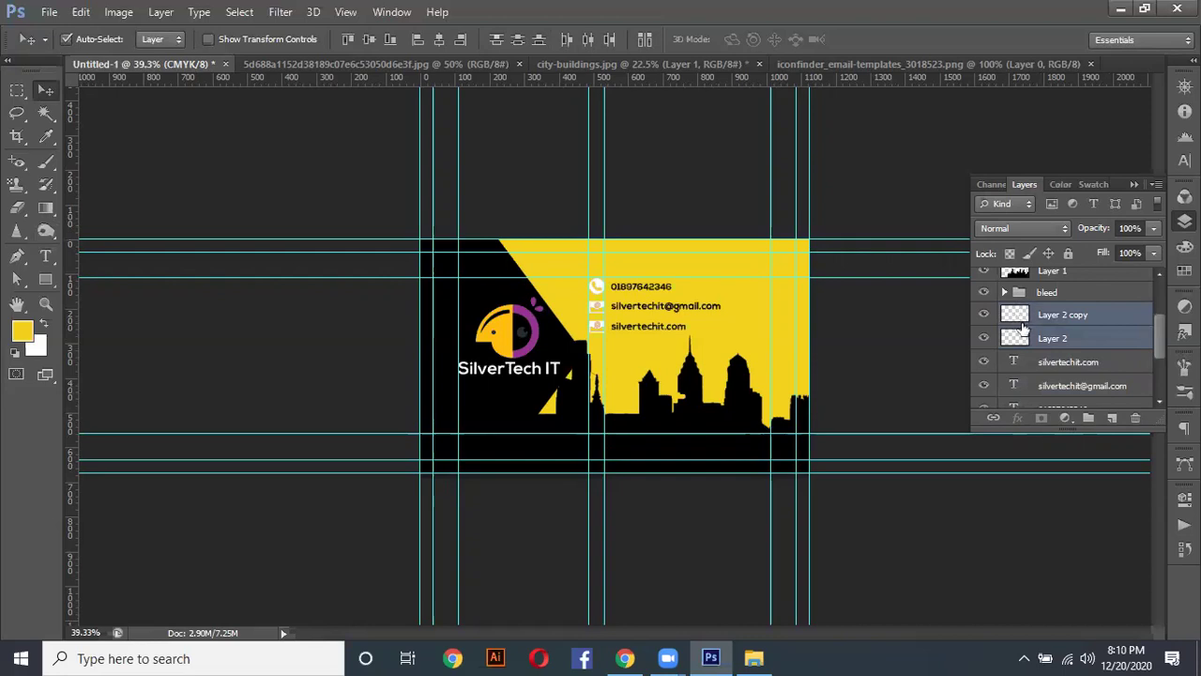
{"action": "scroll", "coordinate": [1022, 319], "scroll_direction": "down", "scroll_amount": 2}
{"action": "scroll", "coordinate": [1025, 324], "scroll_direction": "up", "scroll_amount": 5}
{"action": "scroll", "coordinate": [1026, 324], "scroll_direction": "down", "scroll_amount": 3}
{"action": "scroll", "coordinate": [1022, 321], "scroll_direction": "up", "scroll_amount": 1}
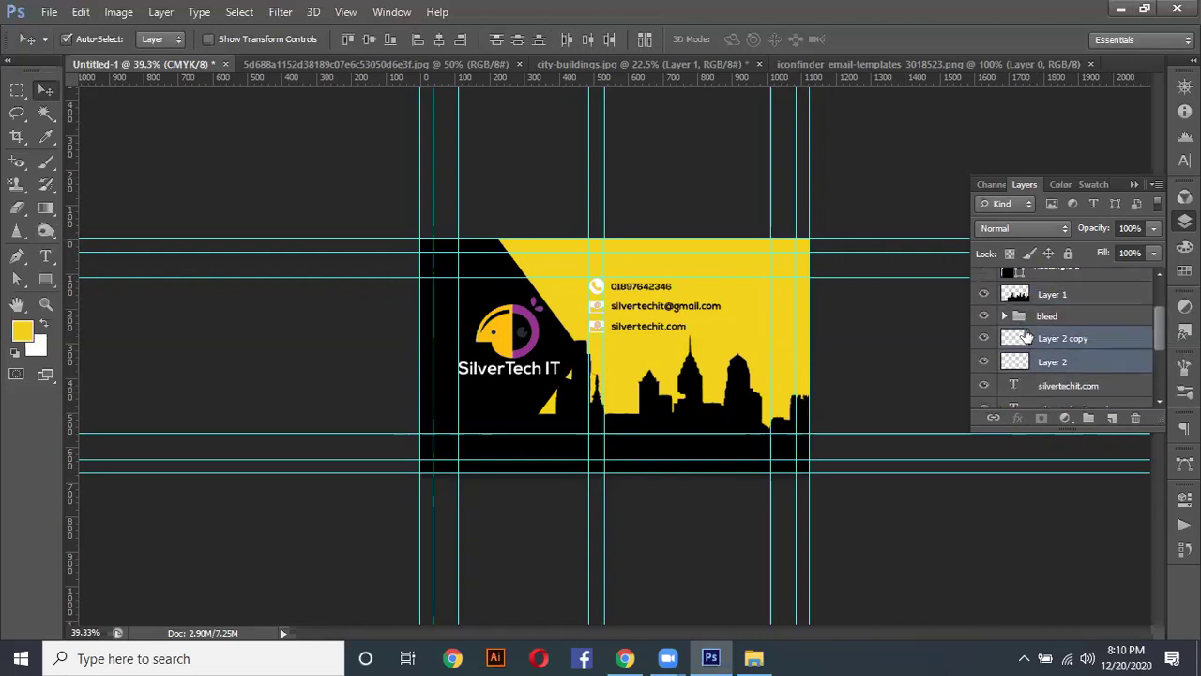
{"action": "scroll", "coordinate": [1023, 345], "scroll_direction": "down", "scroll_amount": 3}
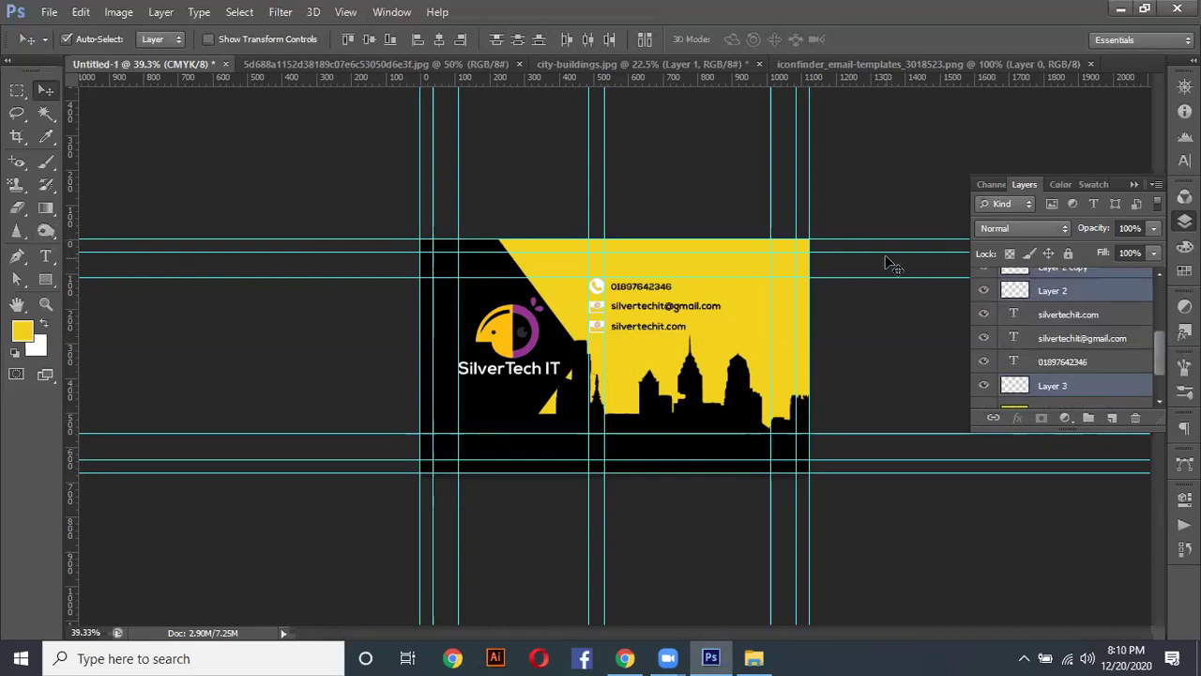
{"action": "scroll", "coordinate": [1041, 281], "scroll_direction": "up", "scroll_amount": 1}
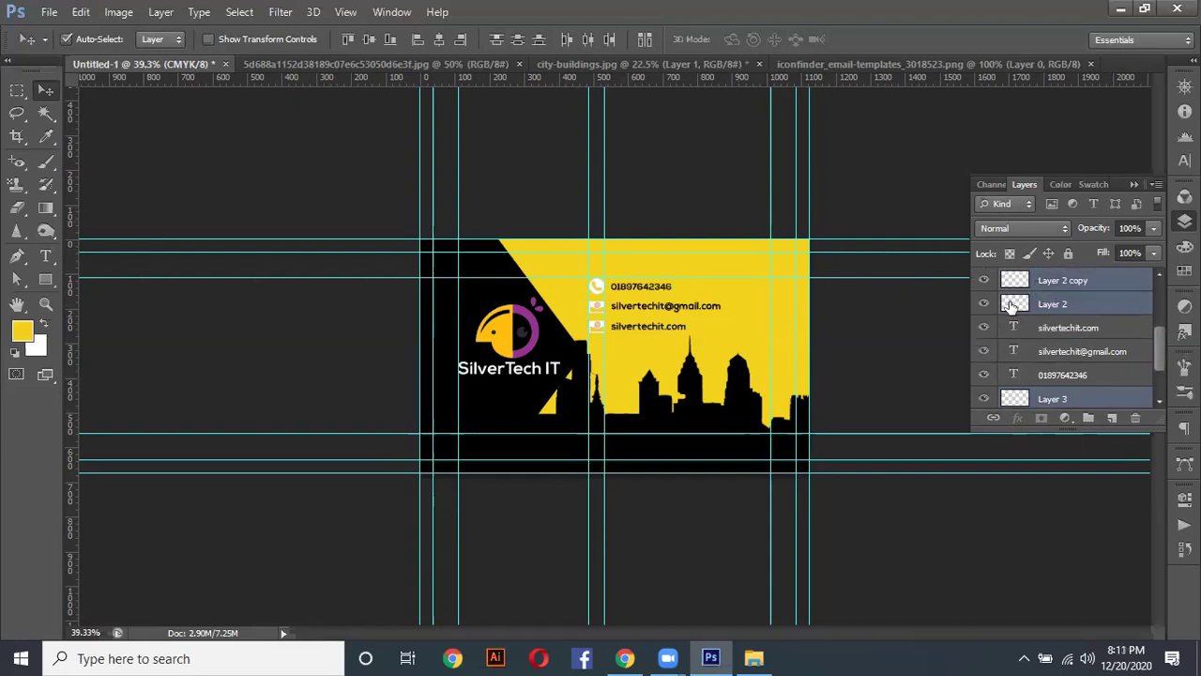
{"action": "left_click", "coordinate": [1011, 305]}
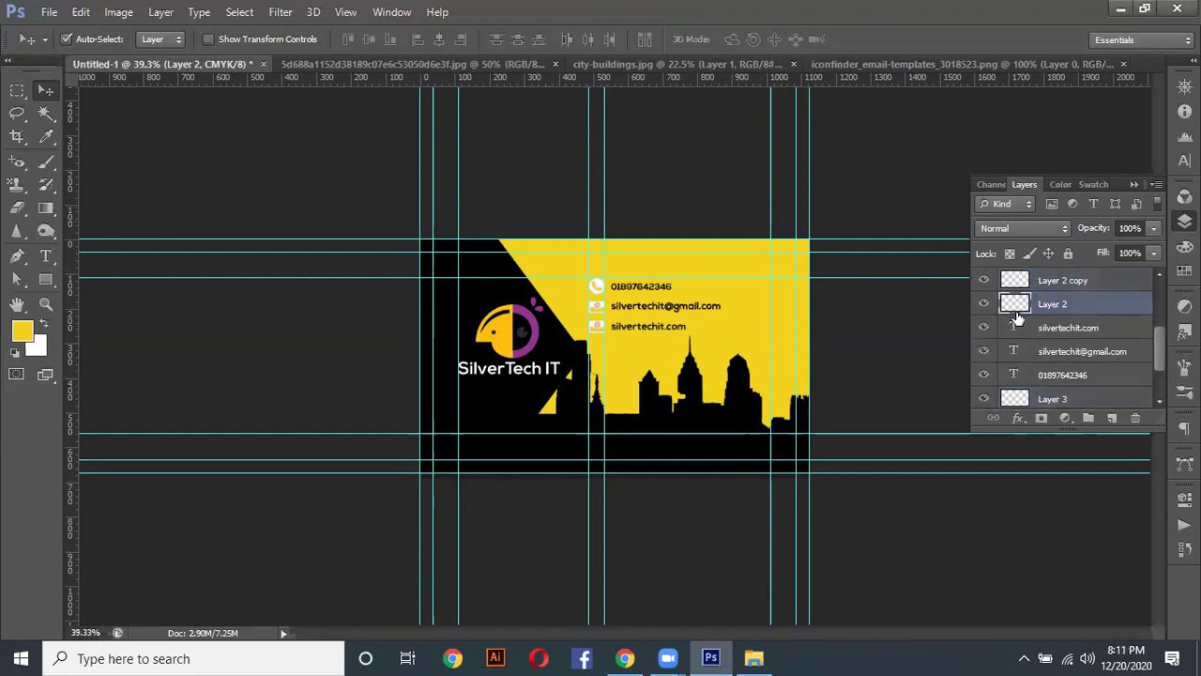
{"action": "scroll", "coordinate": [1018, 319], "scroll_direction": "down", "scroll_amount": 3}
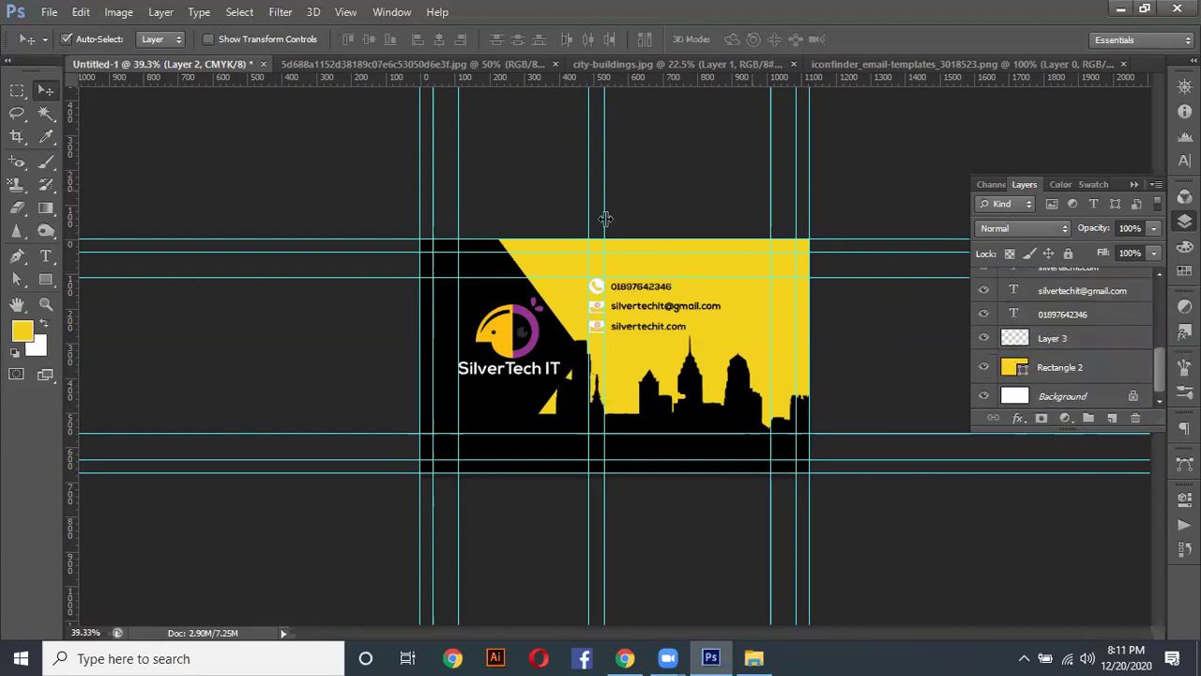
Step: Drag the vertical guide from the card's right side out into the empty area beyond it
{"action": "left_click_drag", "start_coordinate": [651, 249], "coordinate": [924, 303]}
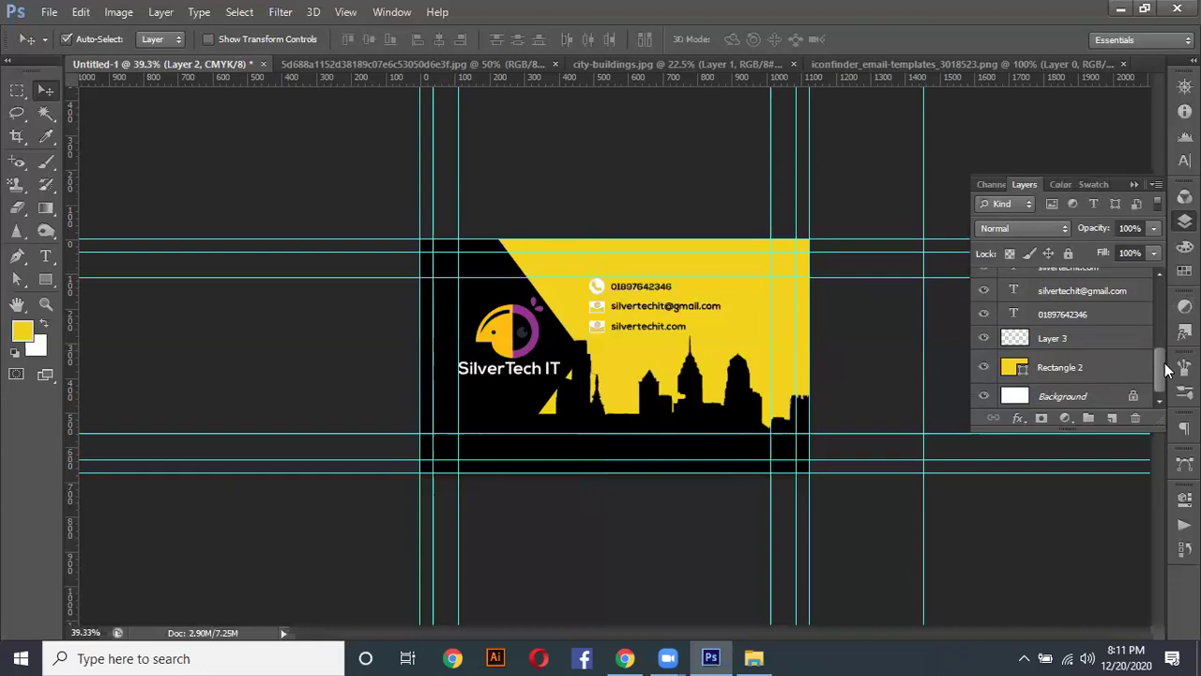
{"action": "left_click_drag", "start_coordinate": [1159, 356], "coordinate": [1159, 282]}
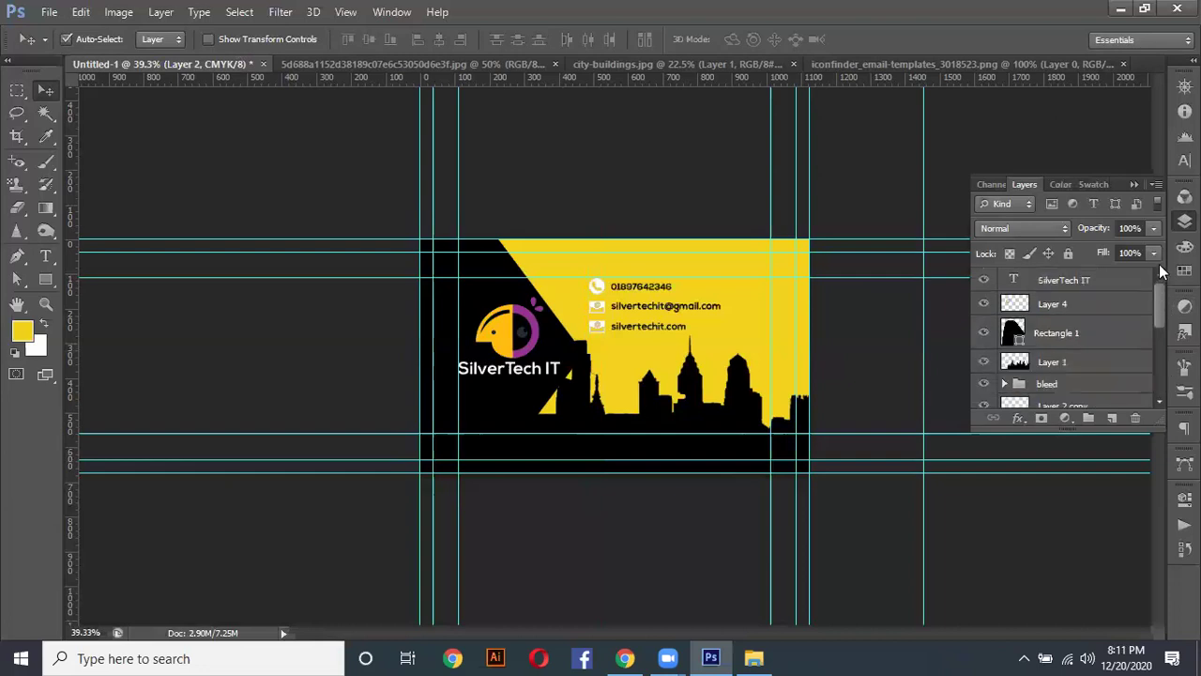
Step: Group the SilverTech IT, phone, e-mail and website text layers together
{"action": "left_click", "coordinate": [1037, 282]}
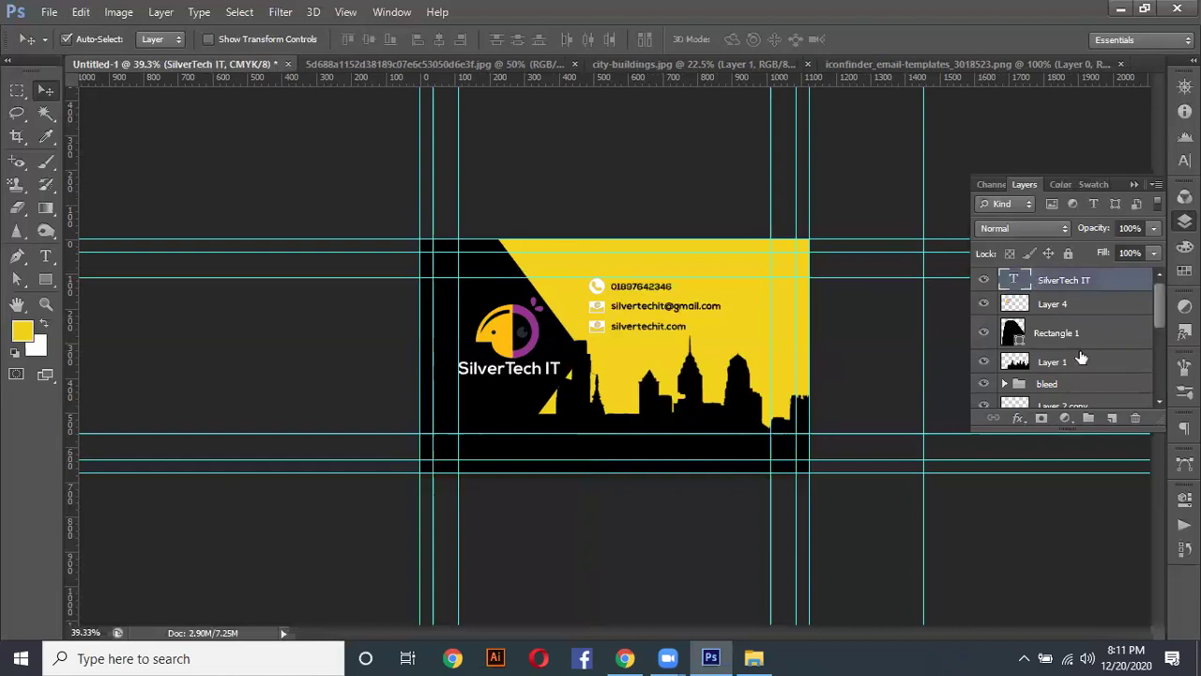
{"action": "scroll", "coordinate": [1081, 357], "scroll_direction": "down", "scroll_amount": 2}
{"action": "scroll", "coordinate": [1081, 357], "scroll_direction": "down", "scroll_amount": 3}
{"action": "left_click", "coordinate": [1060, 334]}
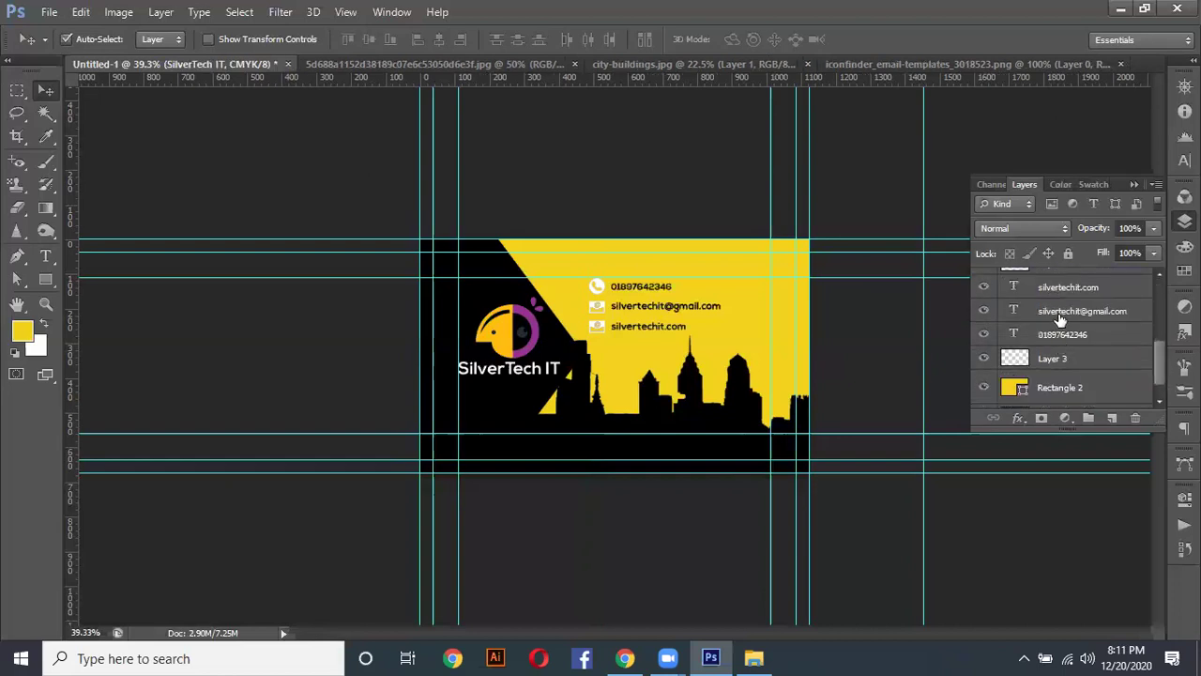
{"action": "left_click", "coordinate": [1060, 311], "text": "shift"}
{"action": "left_click", "coordinate": [1060, 287], "text": "shift"}
{"action": "scroll", "coordinate": [1098, 357], "scroll_direction": "down", "scroll_amount": 1}
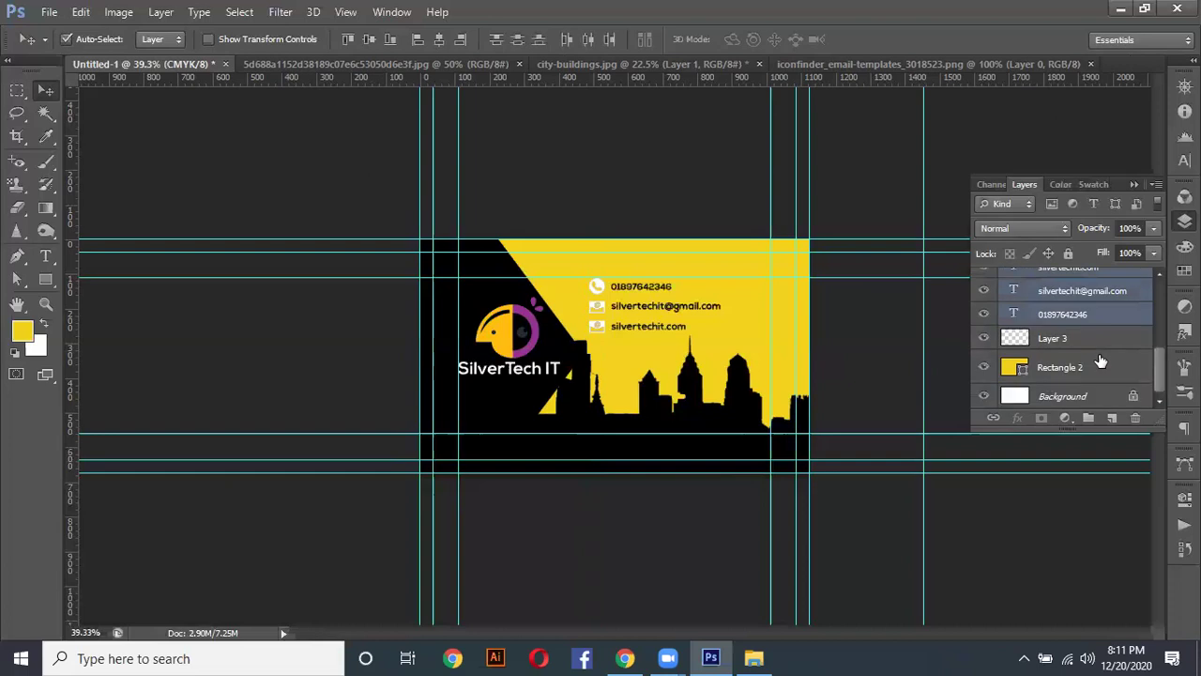
{"action": "scroll", "coordinate": [1077, 355], "scroll_direction": "up", "scroll_amount": 3}
{"action": "scroll", "coordinate": [1072, 348], "scroll_direction": "up", "scroll_amount": 3}
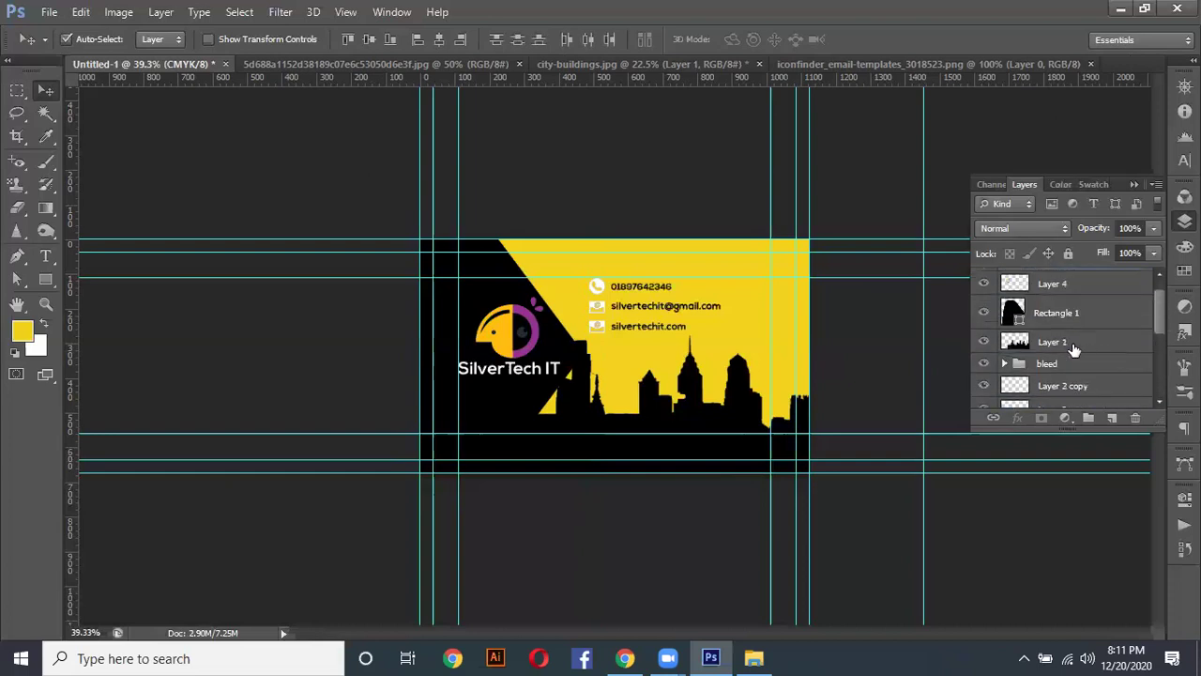
{"action": "scroll", "coordinate": [1070, 344], "scroll_direction": "up", "scroll_amount": 3}
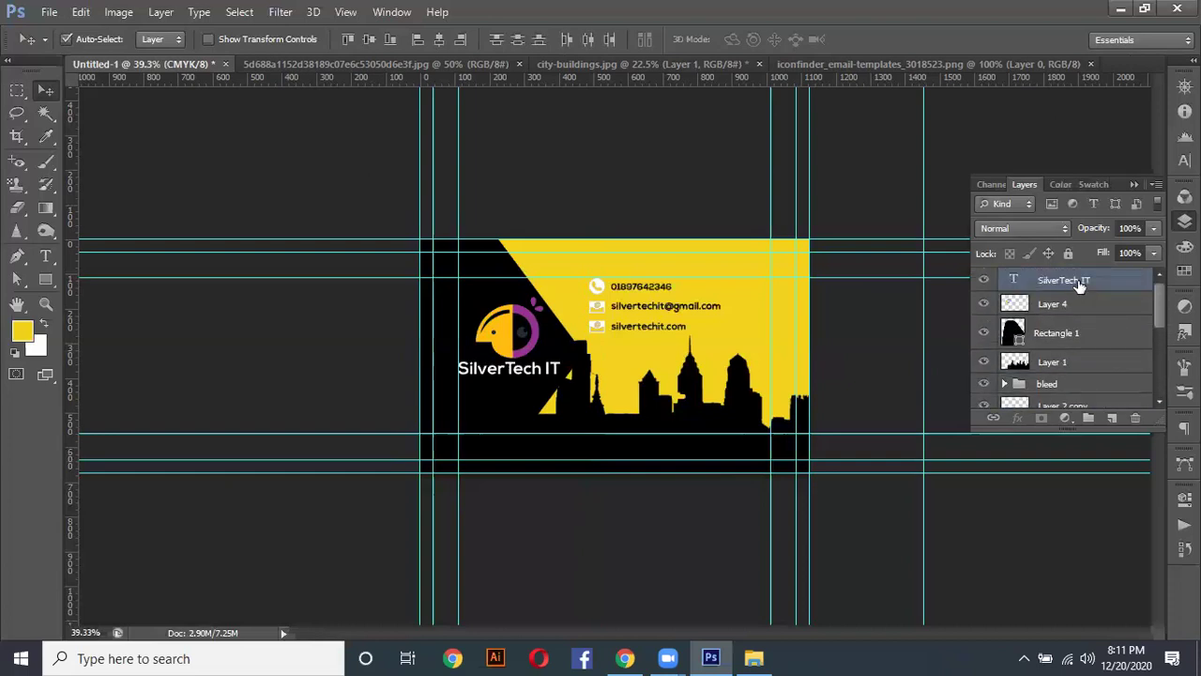
{"action": "key", "text": "ctrl+g"}
Step: Rename the new text group 'font'
{"action": "scroll", "coordinate": [1107, 364], "scroll_direction": "down", "scroll_amount": 1}
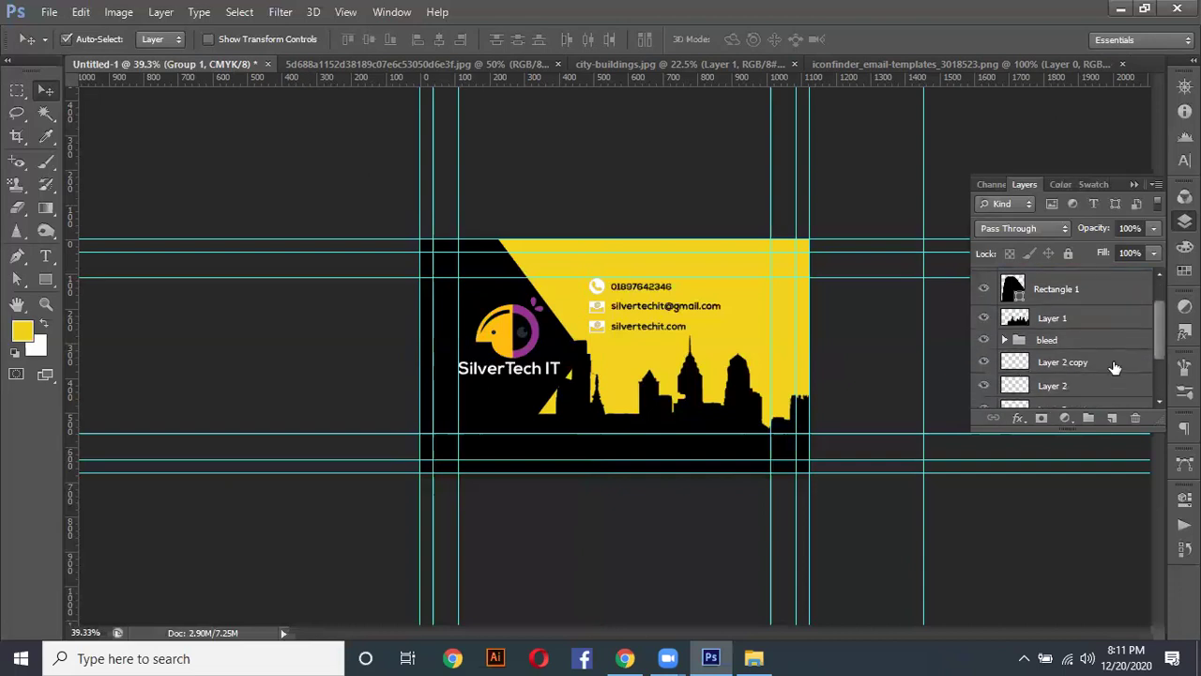
{"action": "scroll", "coordinate": [1112, 366], "scroll_direction": "down", "scroll_amount": 2}
{"action": "scroll", "coordinate": [1093, 353], "scroll_direction": "up", "scroll_amount": 2}
{"action": "scroll", "coordinate": [1079, 330], "scroll_direction": "up", "scroll_amount": 1}
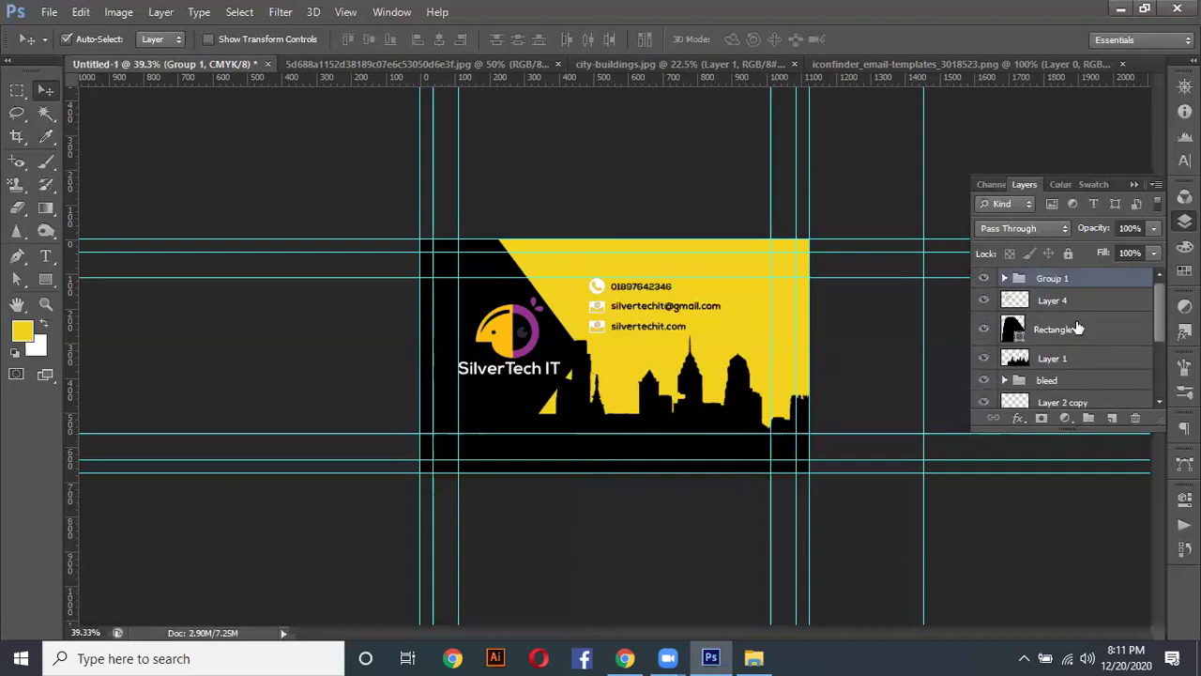
{"action": "left_click", "coordinate": [1004, 278]}
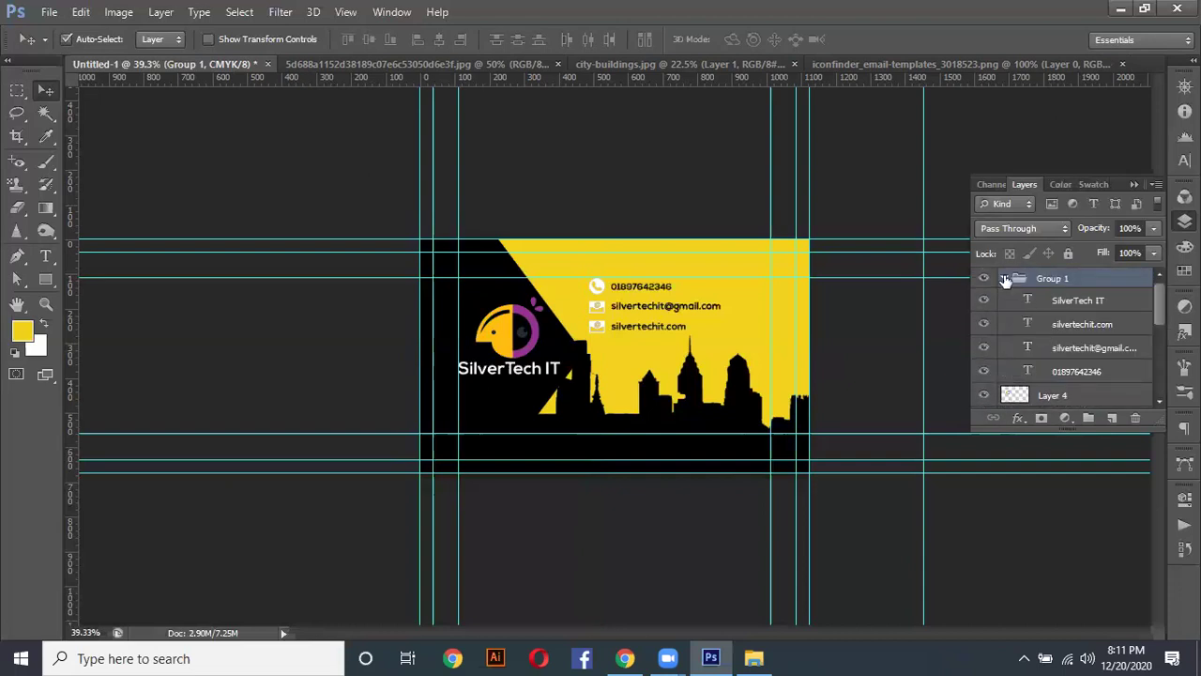
{"action": "left_click", "coordinate": [1004, 279]}
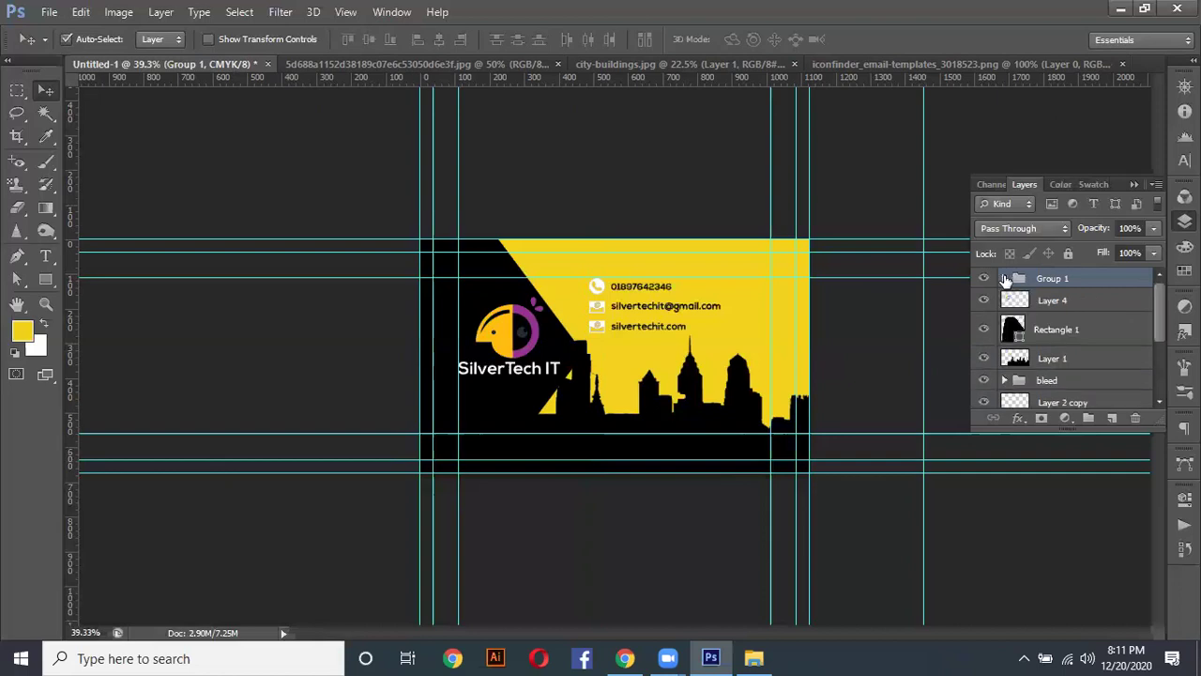
{"action": "double_click", "coordinate": [1067, 279]}
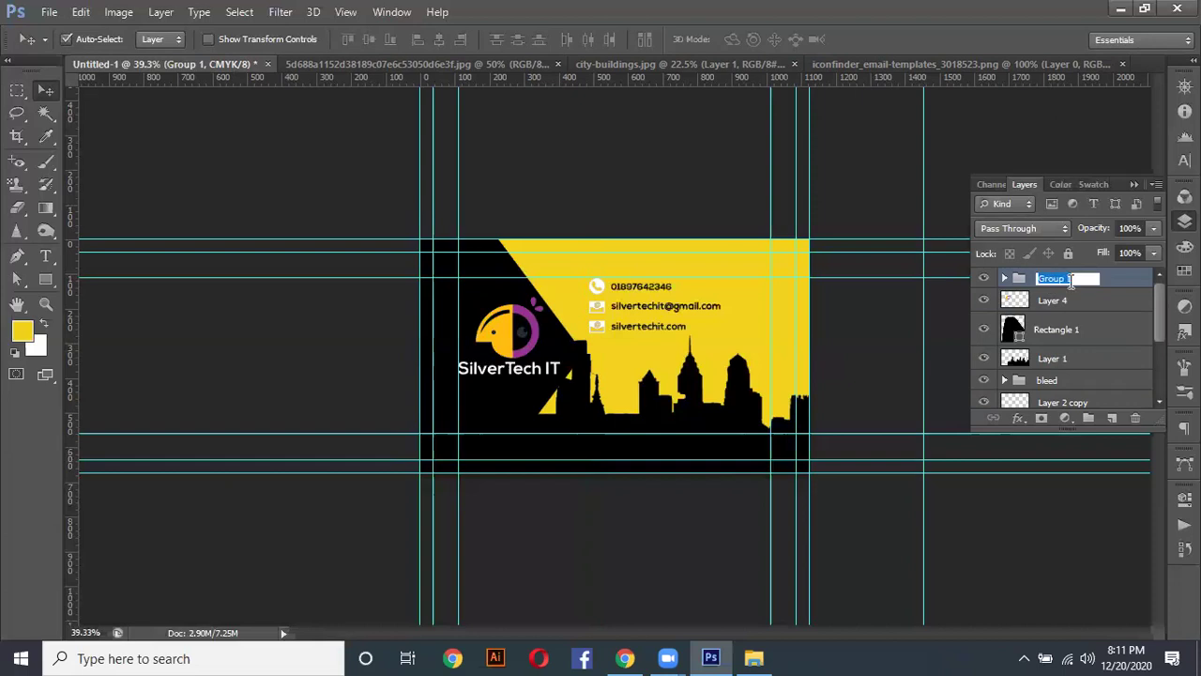
{"action": "type", "text": "font"}
{"action": "left_click", "coordinate": [1058, 301]}
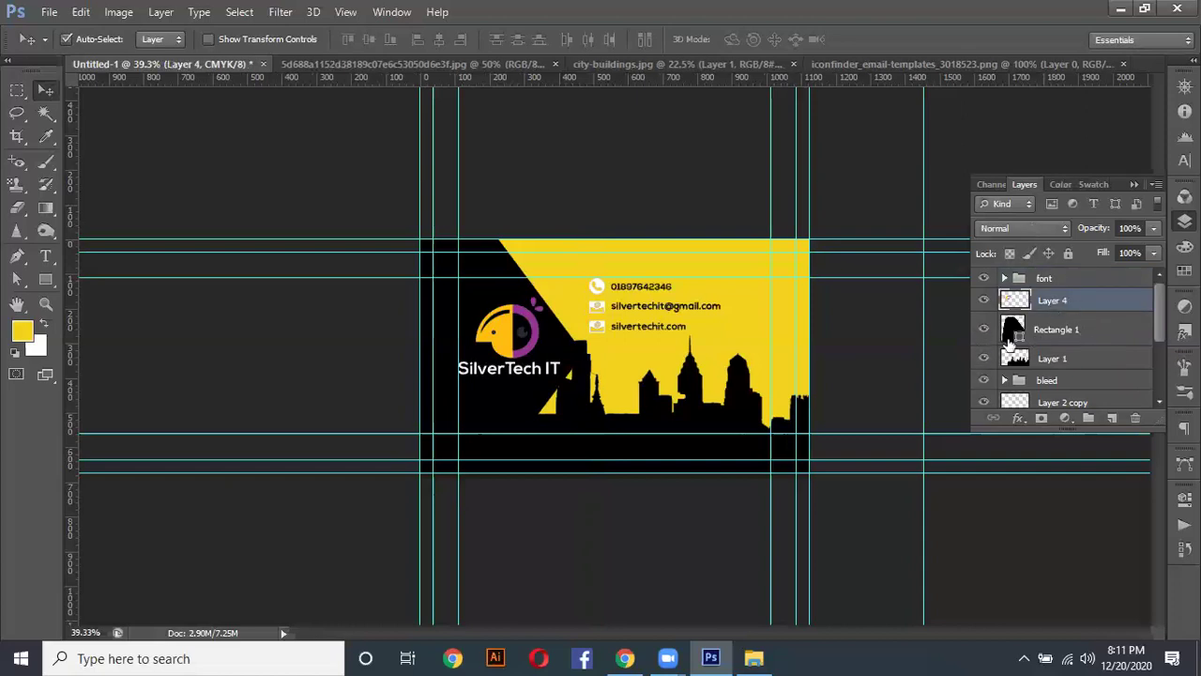
Step: Group Layer 1 and Rectangle 1 together
{"action": "left_click", "coordinate": [1065, 355]}
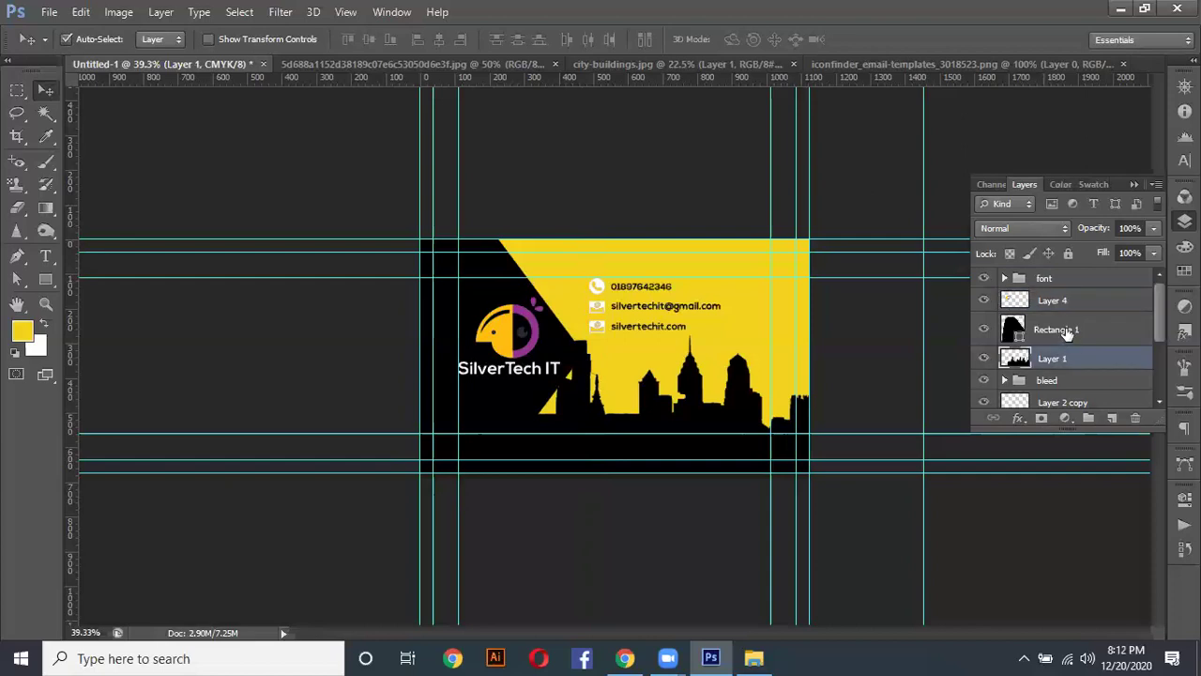
{"action": "left_click", "coordinate": [1051, 331], "text": "shift"}
{"action": "key", "text": "ctrl+g"}
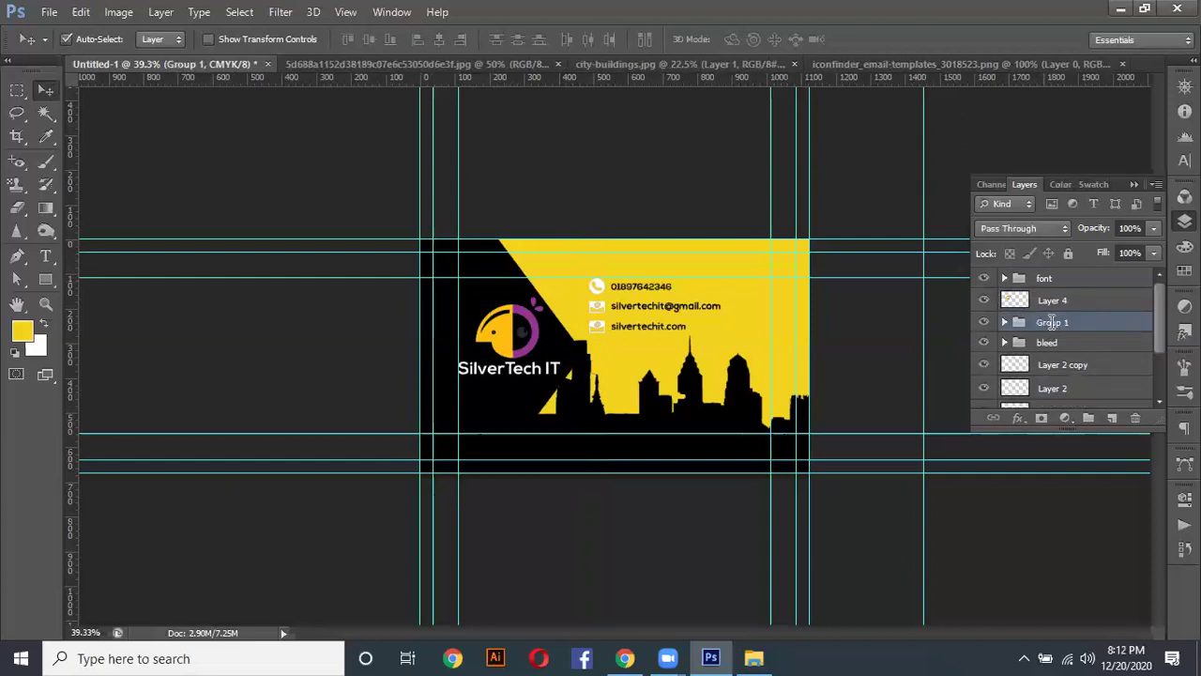
Step: Rename Group 1 to 'sheap' and move the bleed group just above Rectangle 2
{"action": "double_click", "coordinate": [1052, 322]}
{"action": "type", "text": "sheap"}
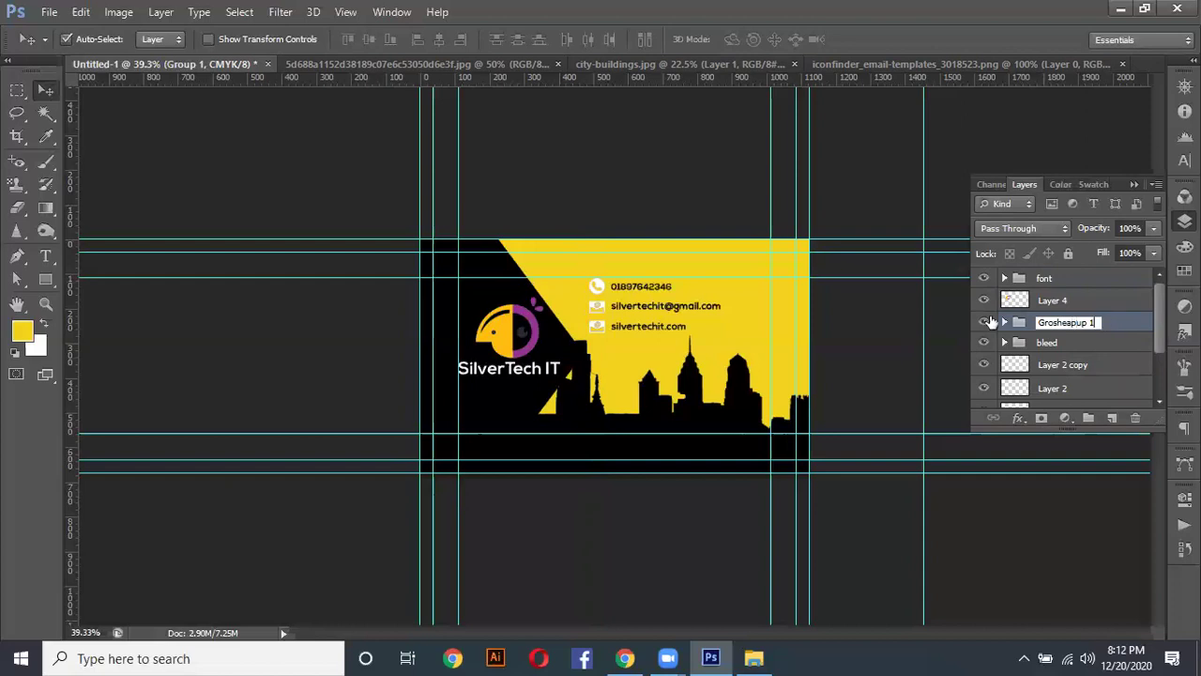
{"action": "key", "text": "ctrl+a"}
{"action": "type", "text": "sheap"}
{"action": "left_click", "coordinate": [1087, 345]}
{"action": "scroll", "coordinate": [1087, 347], "scroll_direction": "down", "scroll_amount": 2}
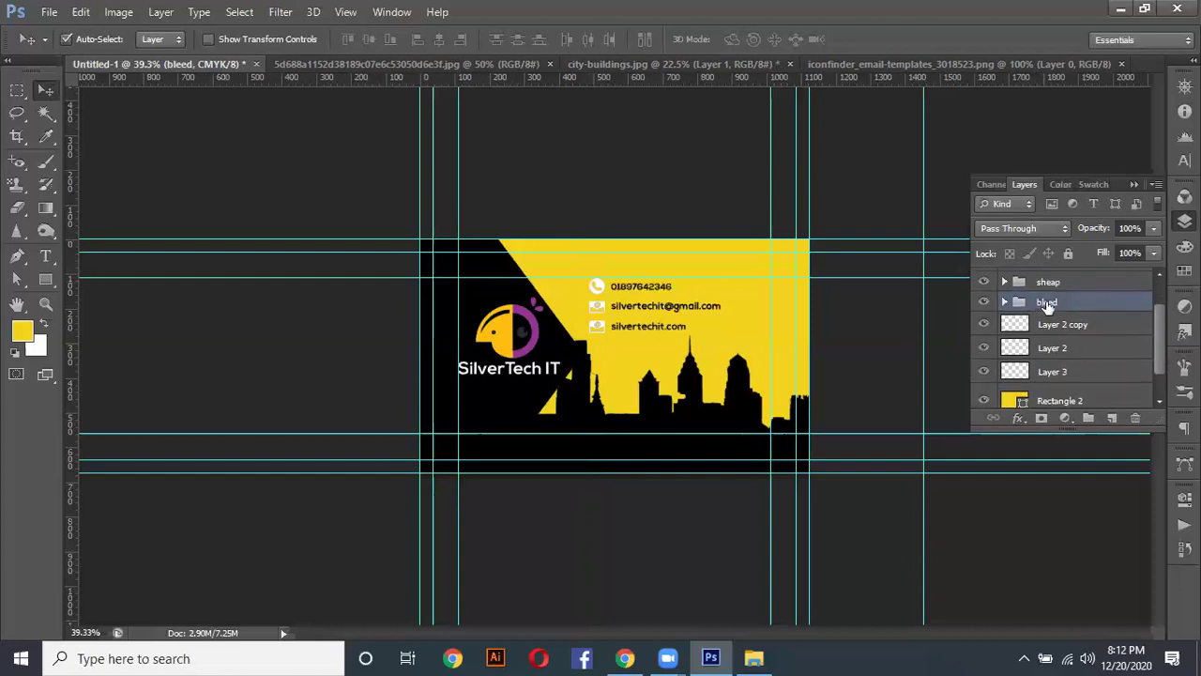
{"action": "left_click_drag", "start_coordinate": [1046, 303], "coordinate": [1058, 385]}
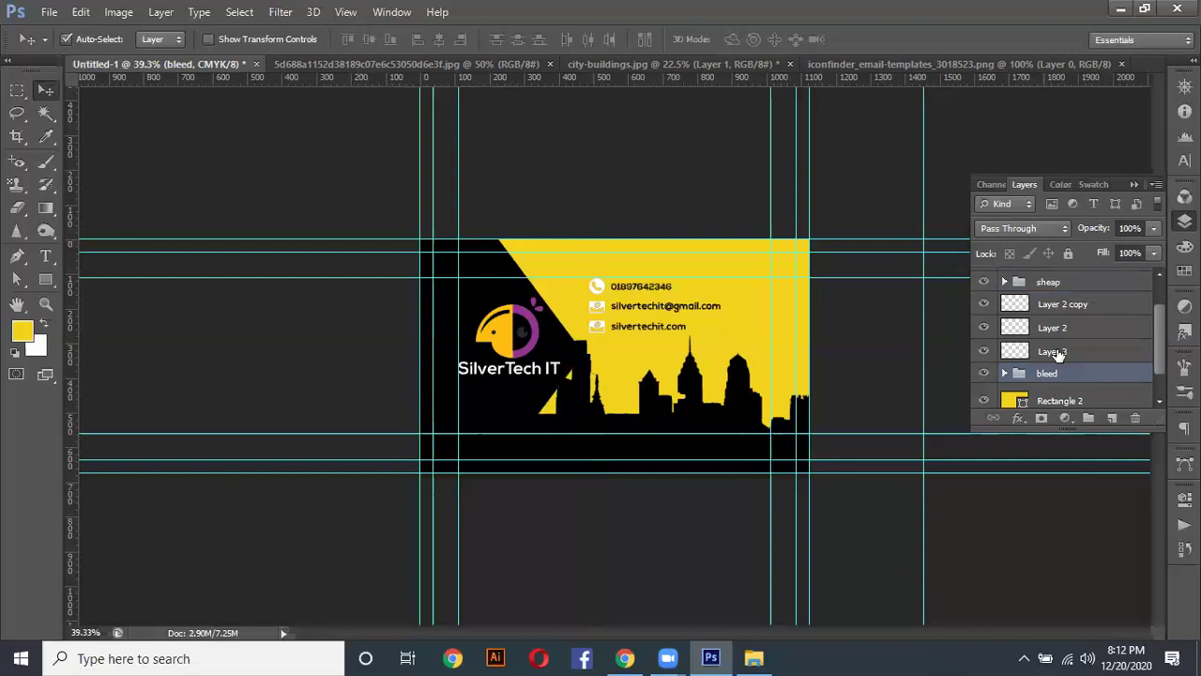
Step: Group Layer 2 copy, Layer 2 and Layer 3 together
{"action": "left_click", "coordinate": [1056, 344]}
{"action": "left_click", "coordinate": [1060, 303], "text": "shift"}
{"action": "scroll", "coordinate": [1060, 328], "scroll_direction": "up", "scroll_amount": 2}
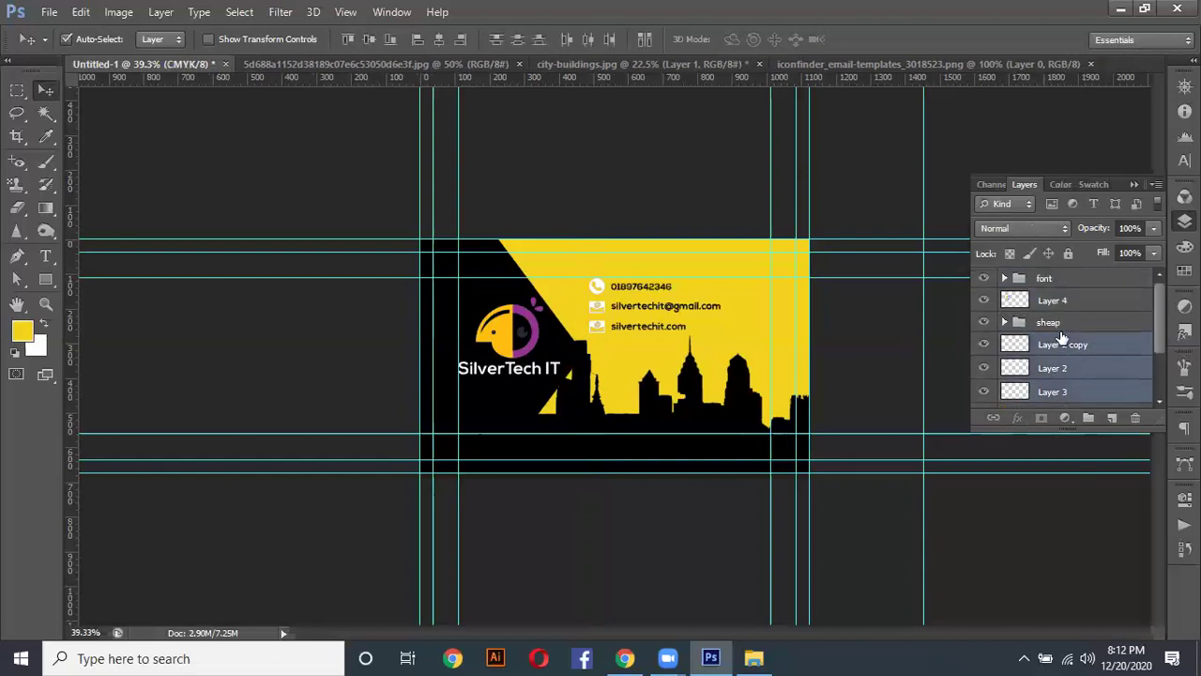
{"action": "left_click", "coordinate": [983, 301]}
{"action": "left_click", "coordinate": [1065, 301]}
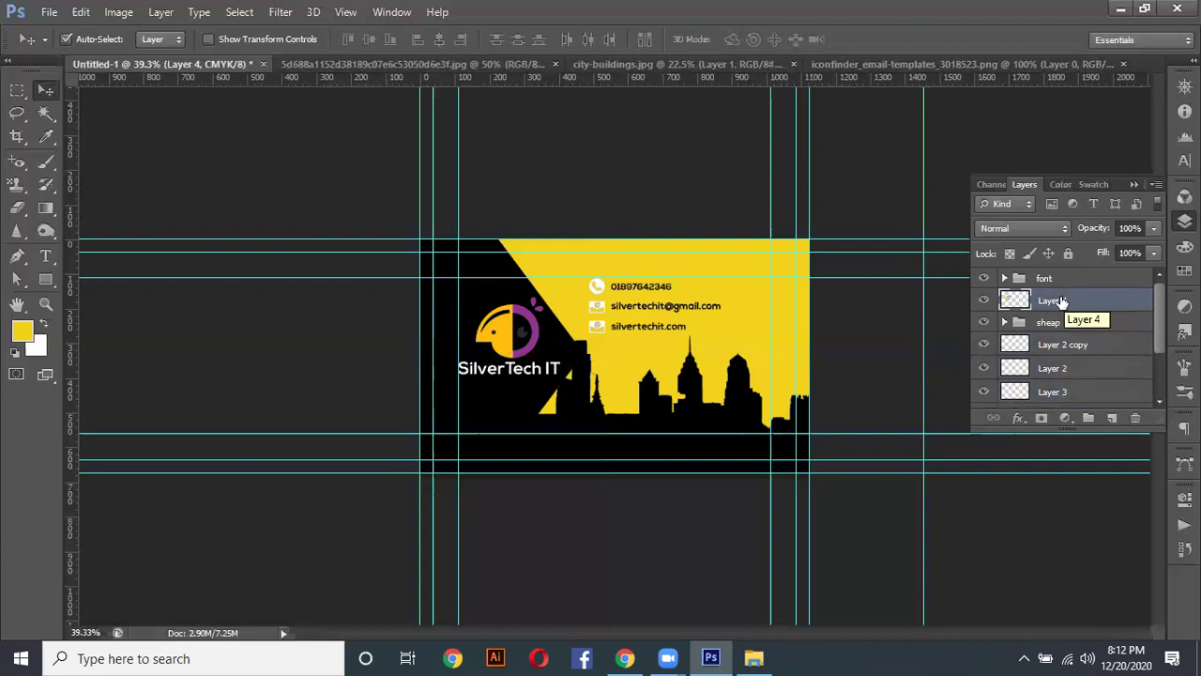
{"action": "scroll", "coordinate": [1059, 300], "scroll_direction": "down", "scroll_amount": 2}
{"action": "left_click", "coordinate": [1046, 354]}
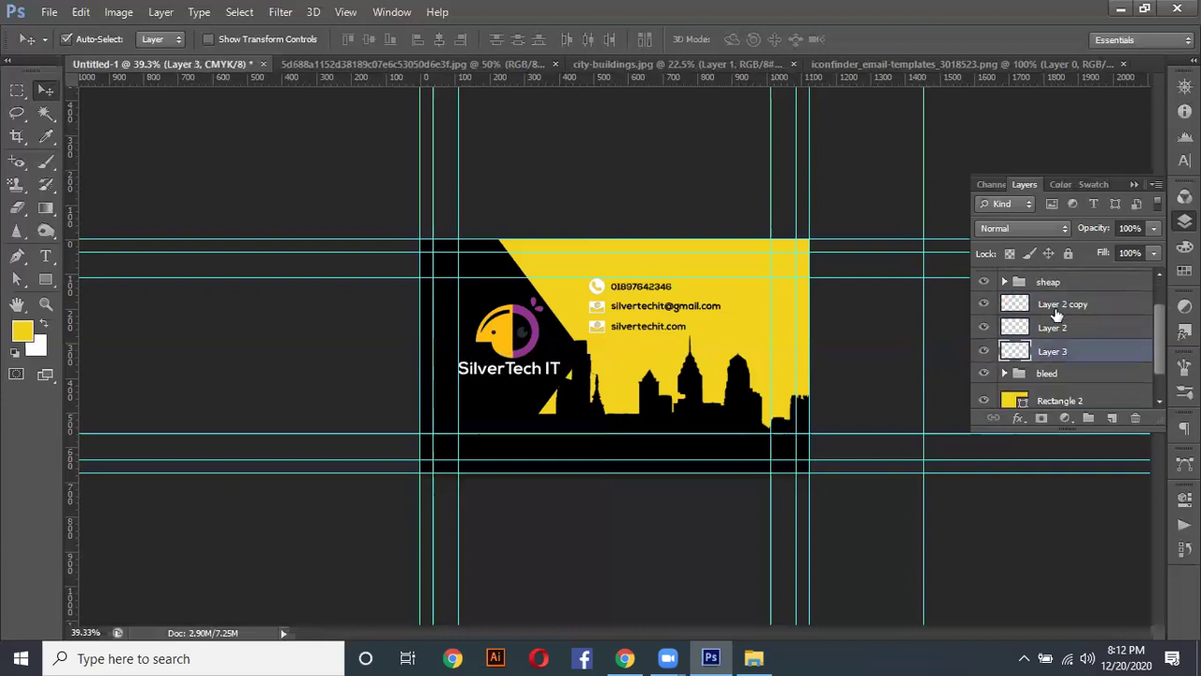
{"action": "key", "text": "ctrl+g"}
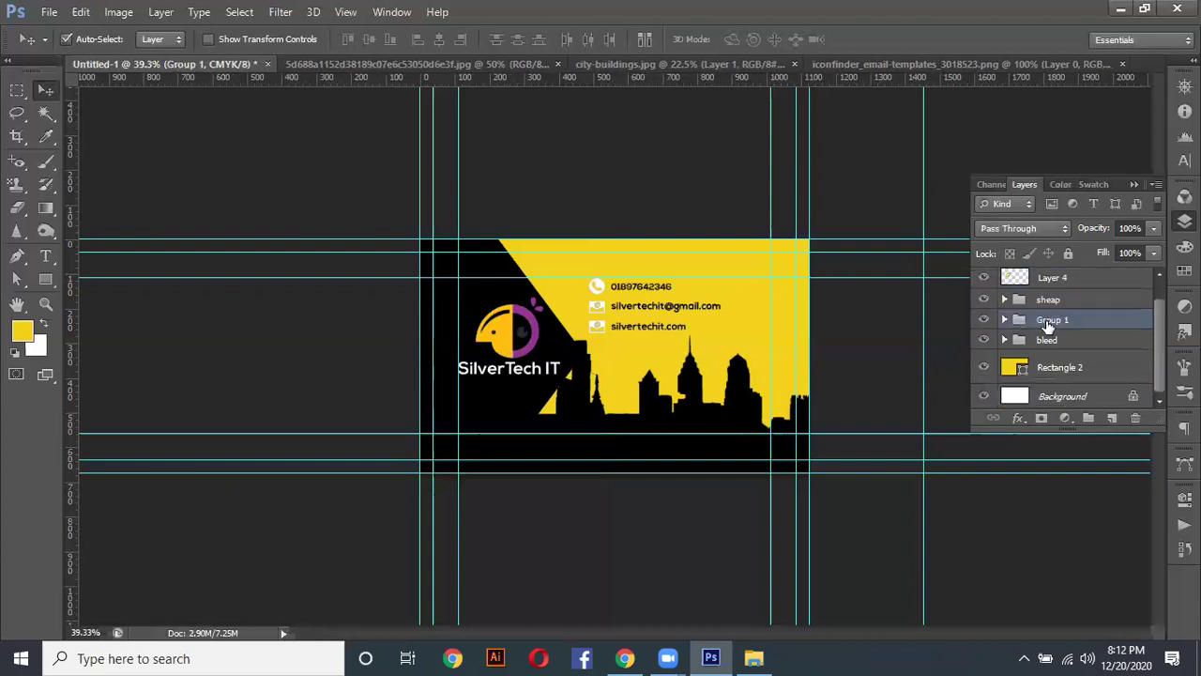
Step: Rename the new group 'icon'
{"action": "double_click", "coordinate": [1051, 319]}
{"action": "type", "text": "icon"}
{"action": "left_click", "coordinate": [1079, 341]}
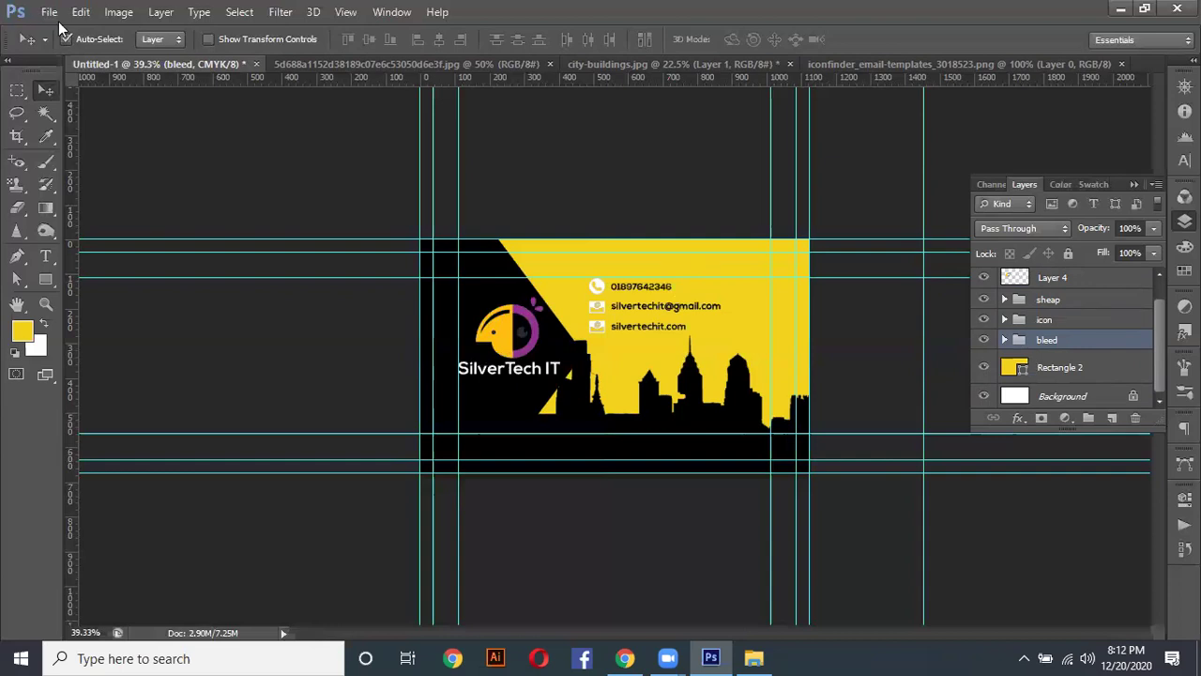
Step: Create a 300 ppi CMYK document, then close the unwanted Untitled-2
{"action": "left_click", "coordinate": [47, 11]}
{"action": "left_click", "coordinate": [549, 293]}
{"action": "key", "text": "ctrl+n"}
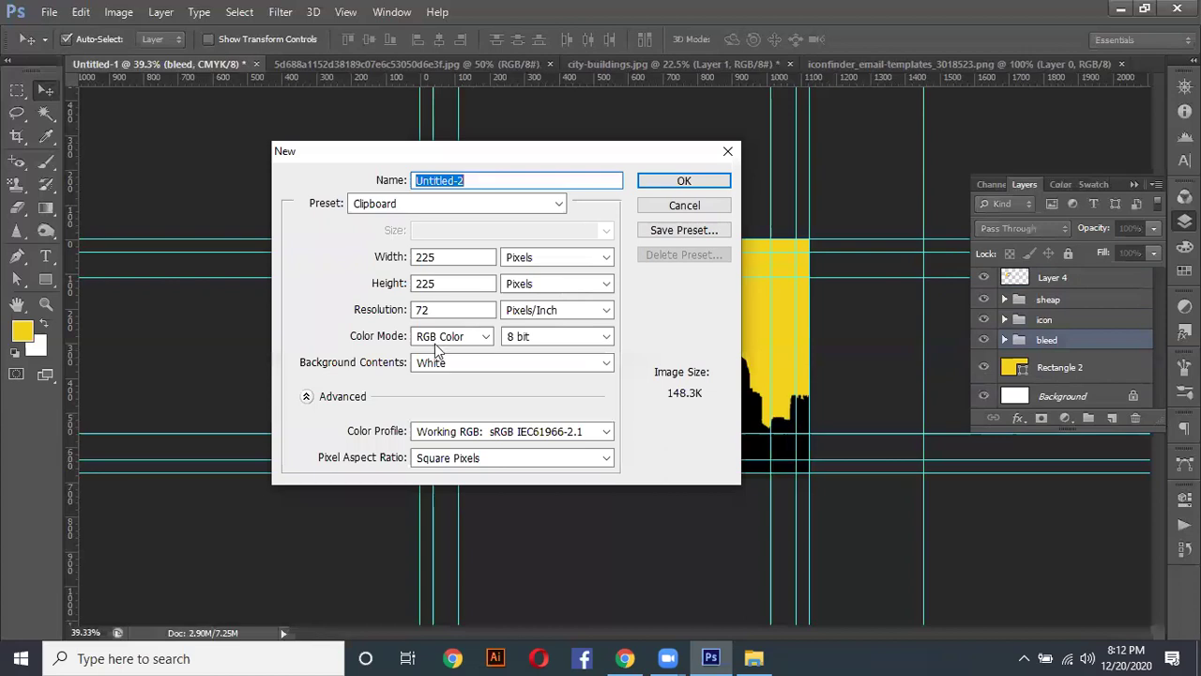
{"action": "left_click", "coordinate": [438, 342]}
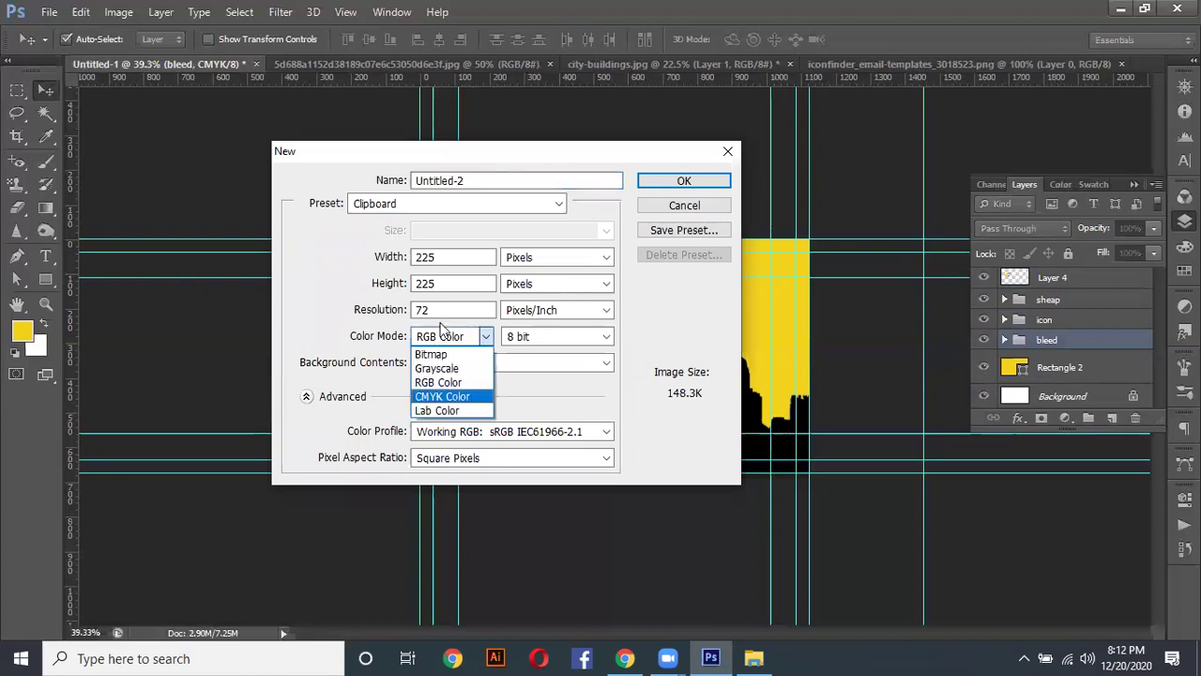
{"action": "key", "text": "Return"}
{"action": "type", "text": "300"}
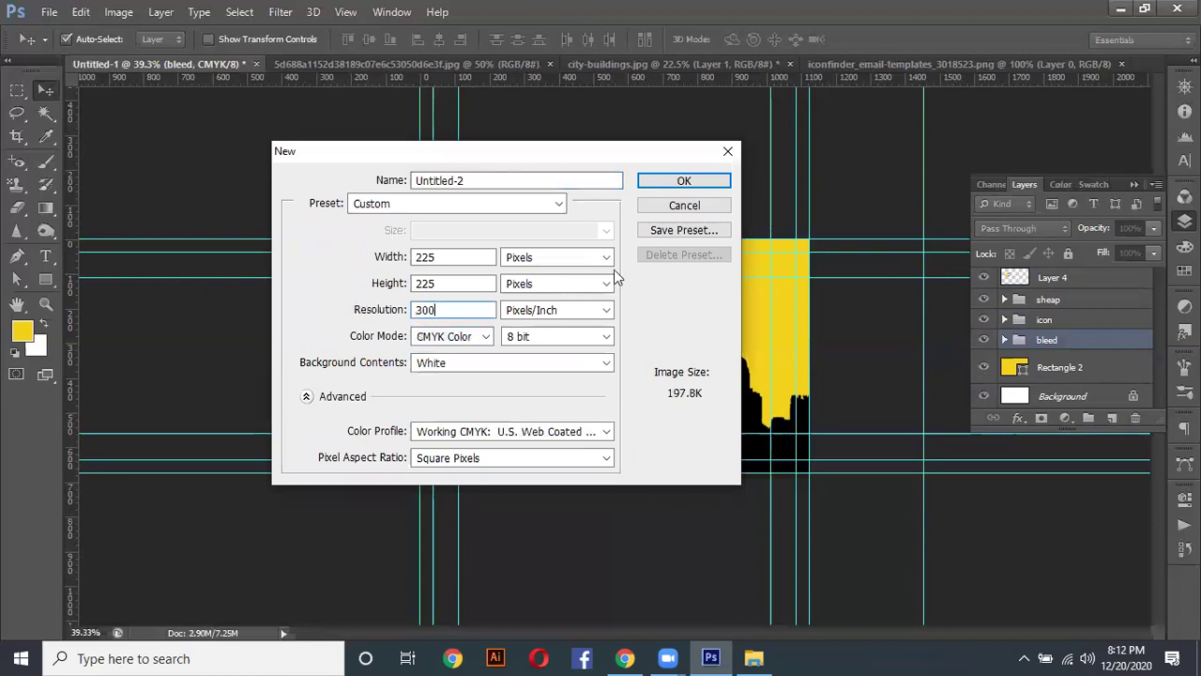
{"action": "left_click", "coordinate": [685, 181]}
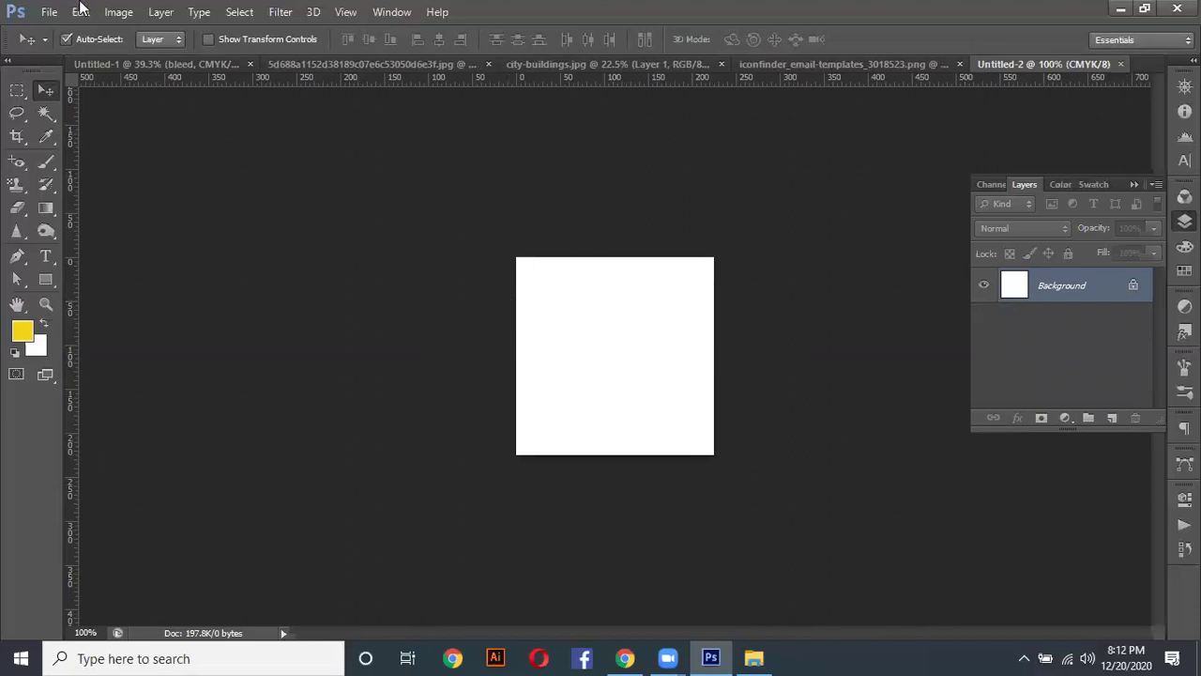
{"action": "key", "text": "ctrl+w"}
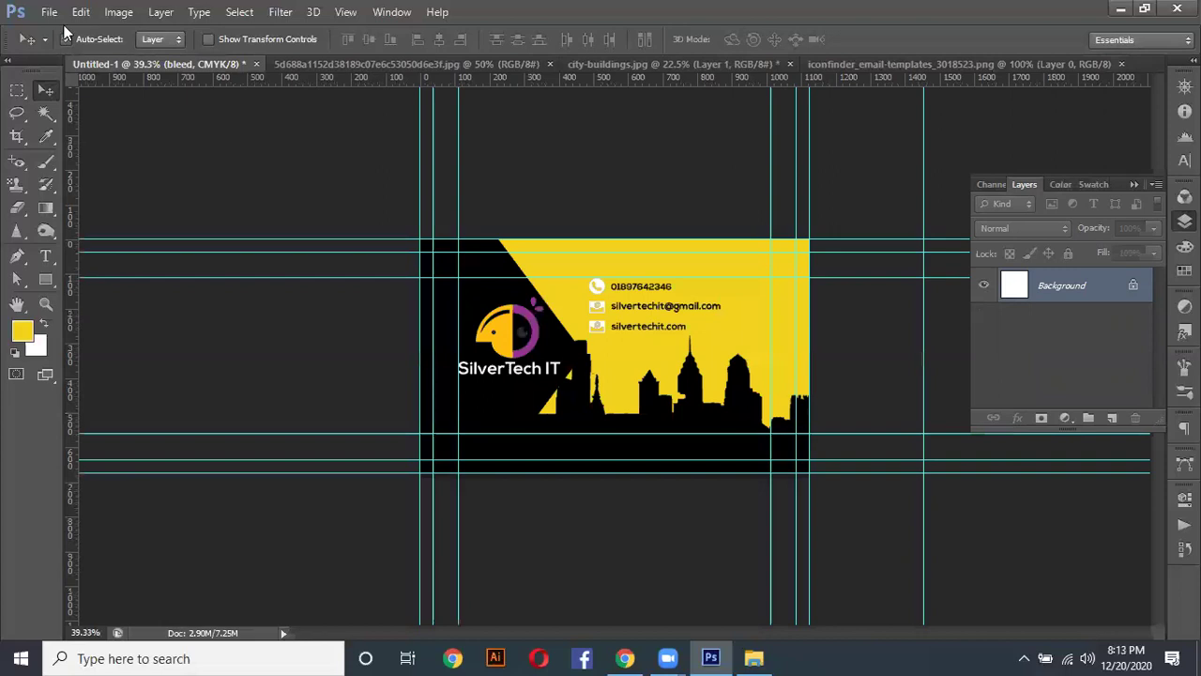
Step: Create a new 1000 × 800 px, 300 ppi CMYK document
{"action": "left_click", "coordinate": [49, 12]}
{"action": "key", "text": "Return"}
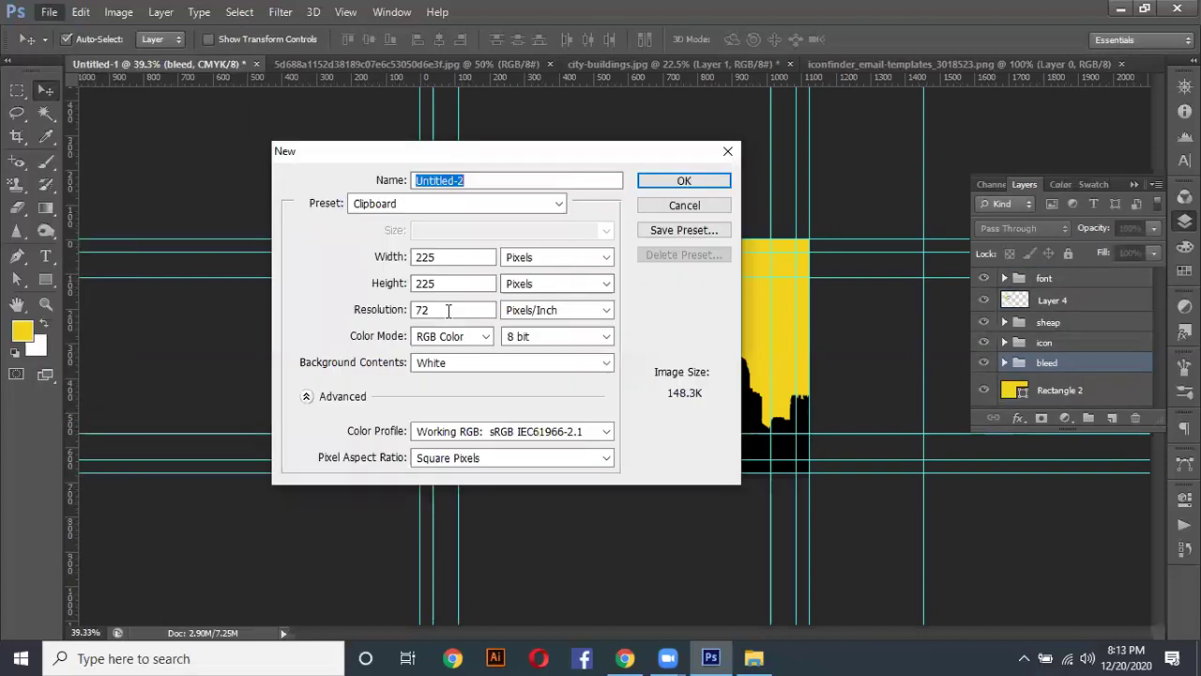
{"action": "left_click", "coordinate": [368, 305]}
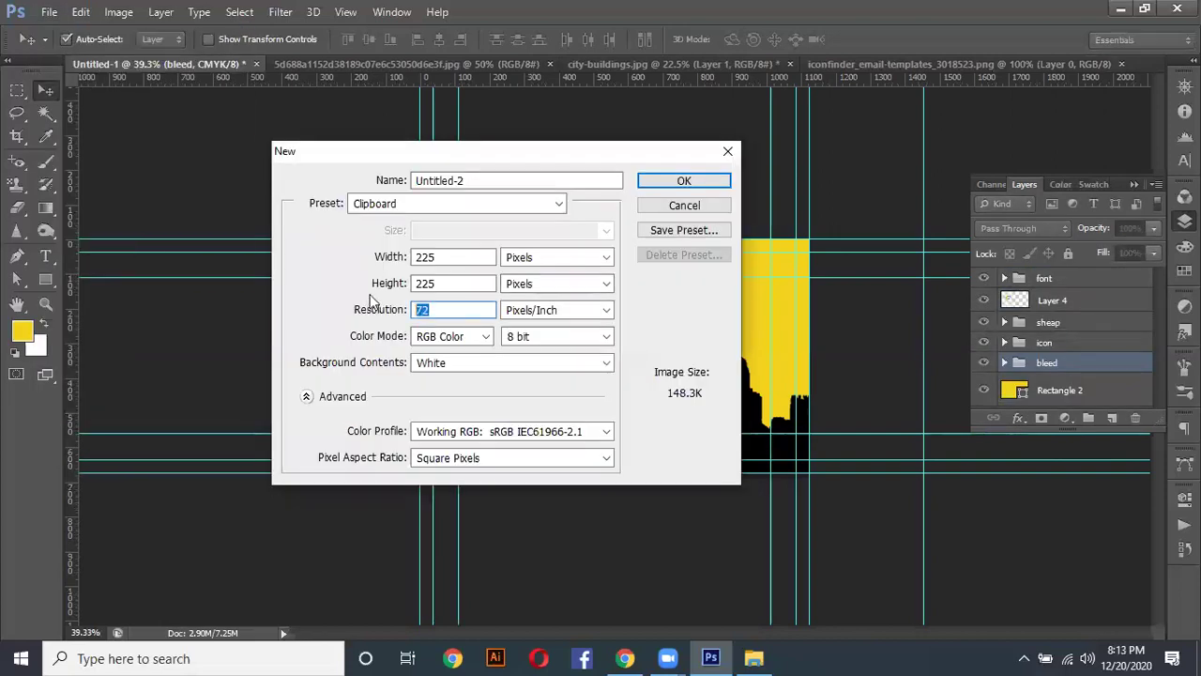
{"action": "type", "text": "300"}
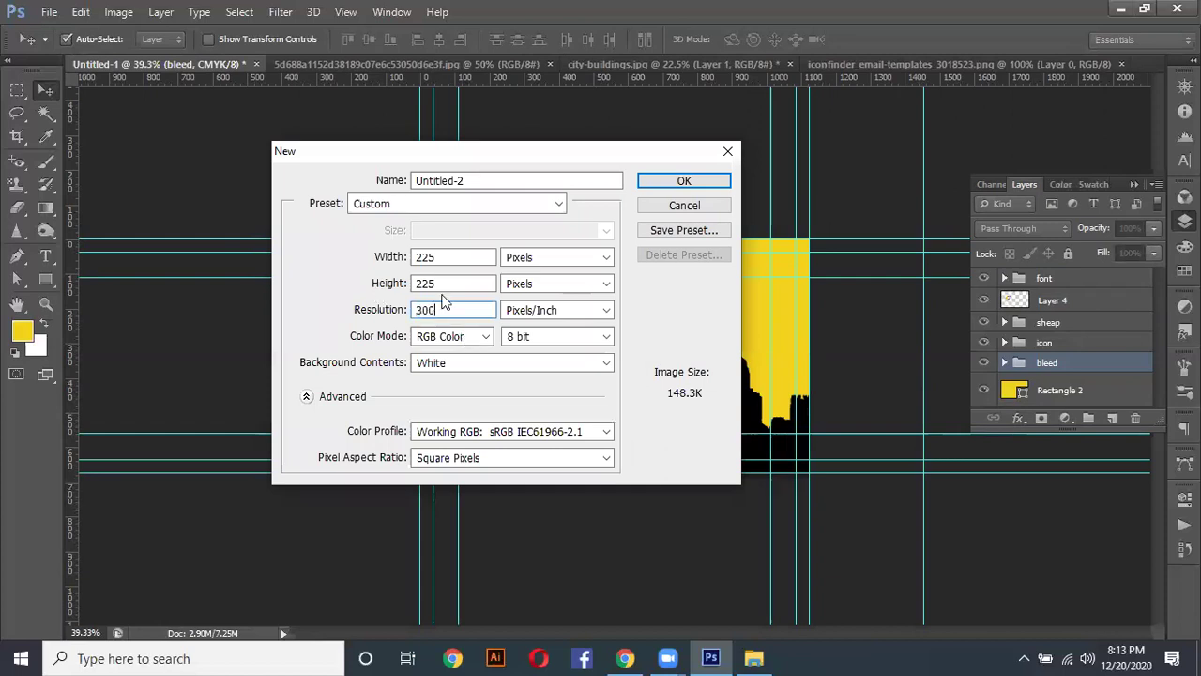
{"action": "key", "text": "Tab"}
{"action": "key", "text": "Tab"}
{"action": "key", "text": "Down"}
{"action": "key", "text": "alt+w"}
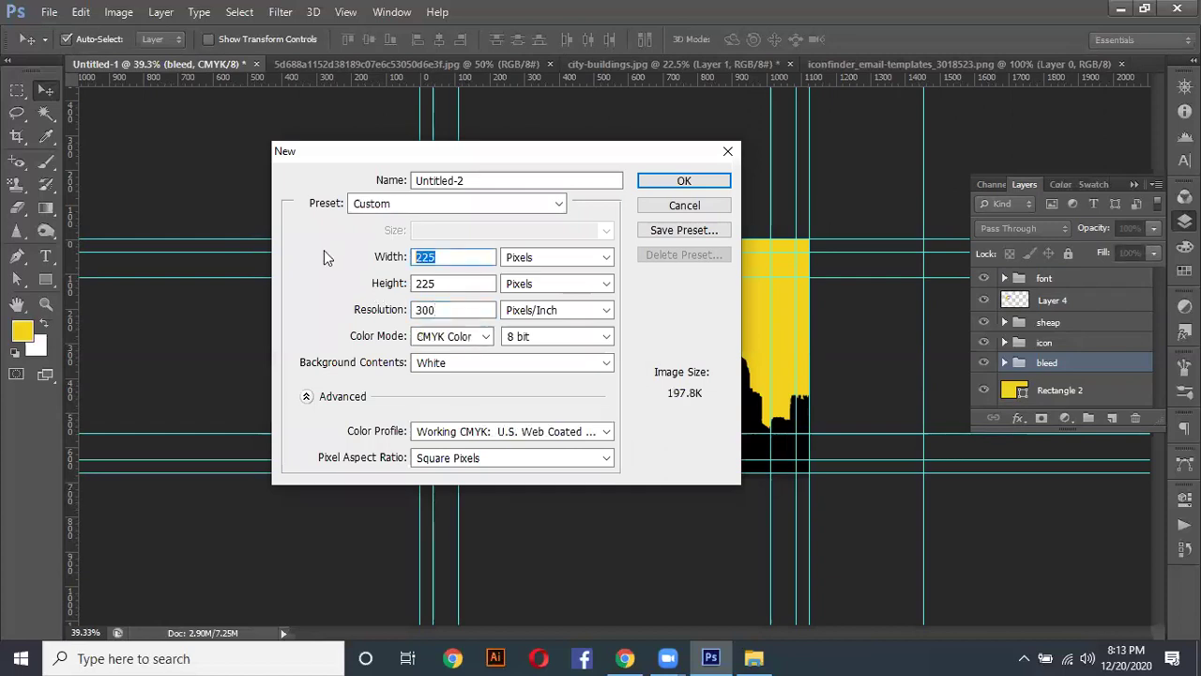
{"action": "type", "text": "1000"}
{"action": "key", "text": "Tab"}
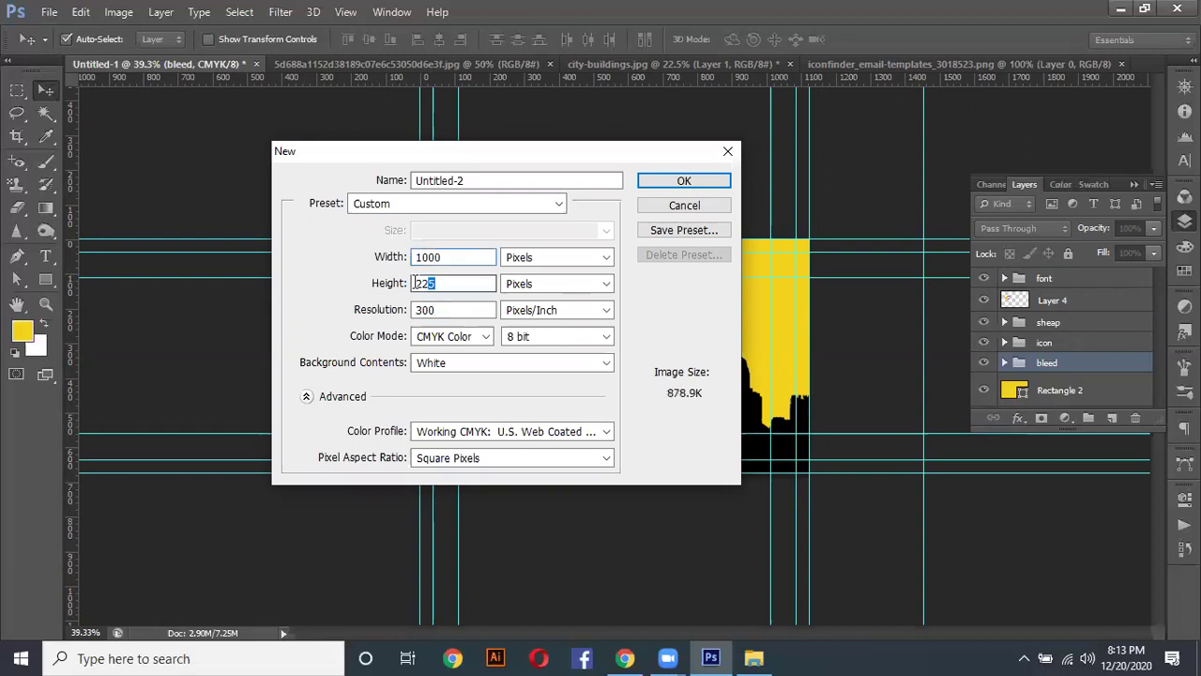
{"action": "type", "text": "800"}
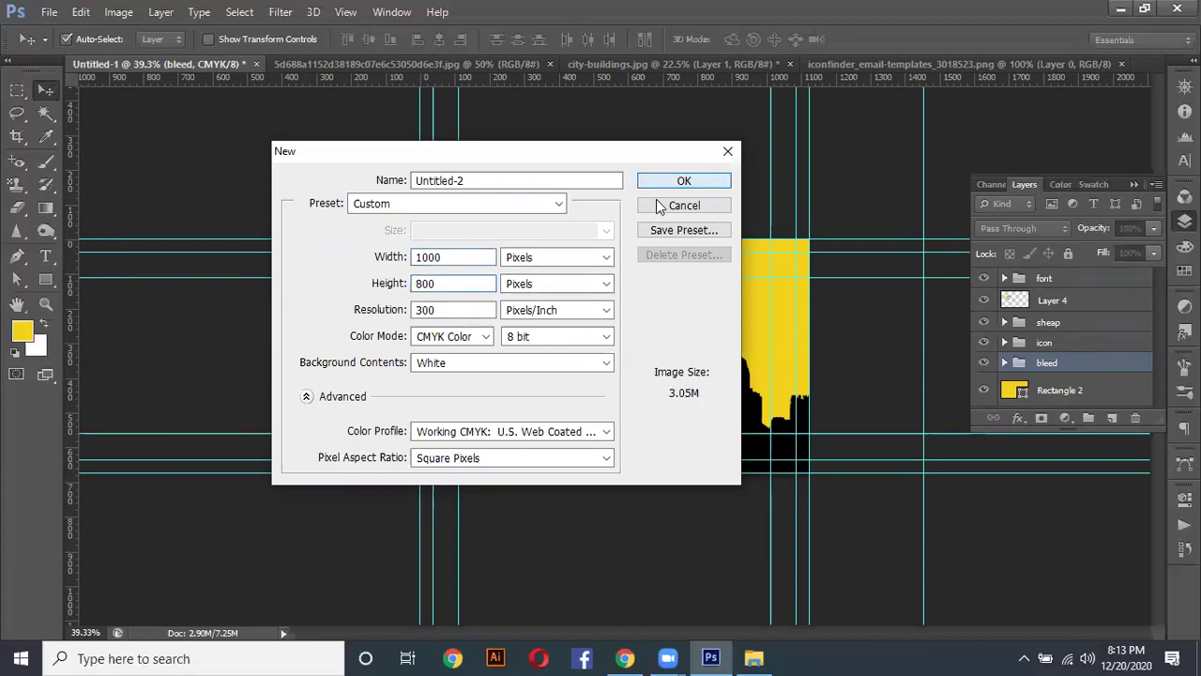
{"action": "left_click", "coordinate": [661, 183]}
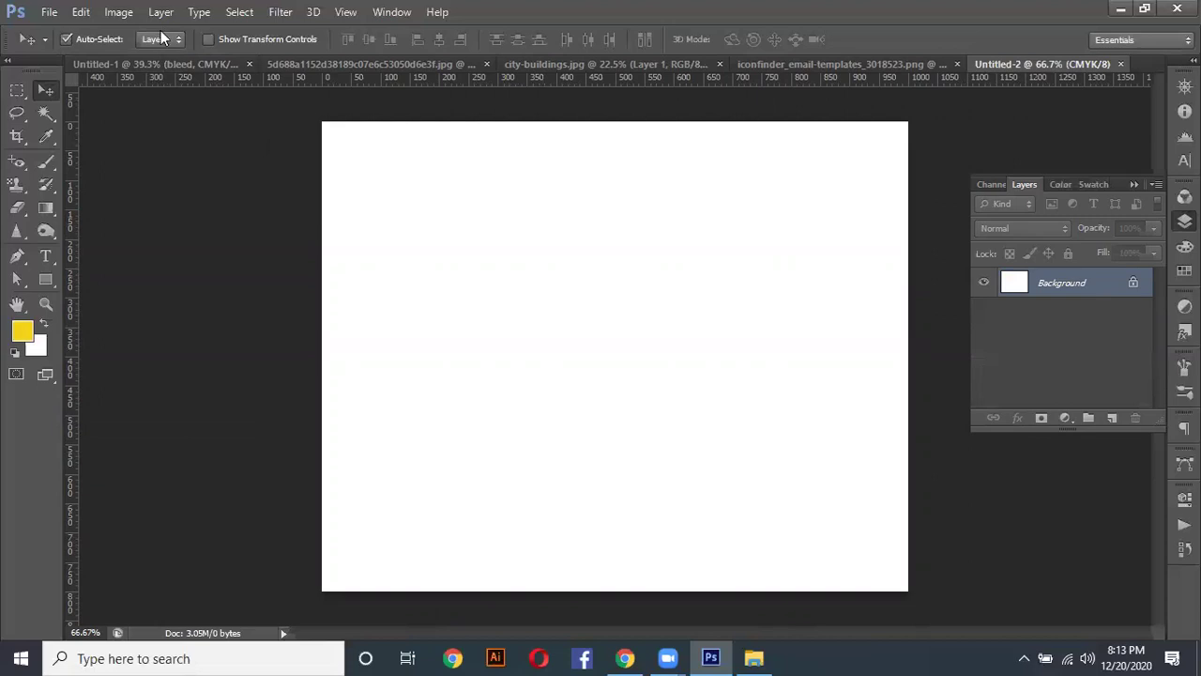
{"action": "left_click", "coordinate": [165, 64]}
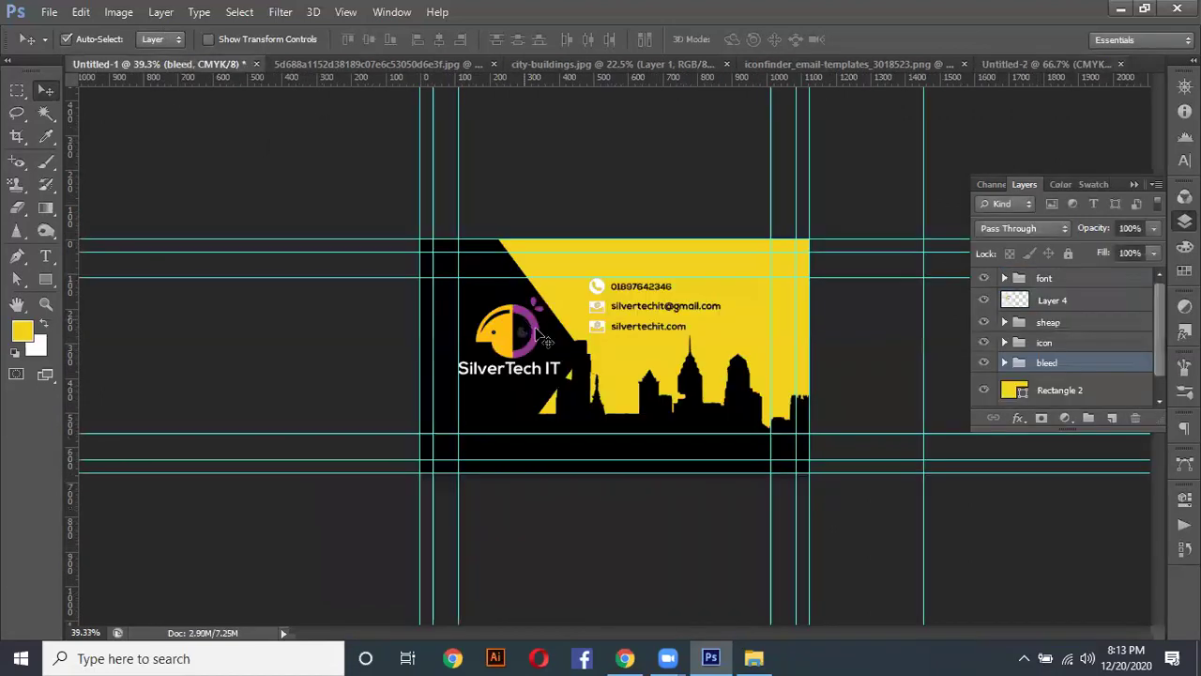
{"action": "scroll", "coordinate": [416, 241], "scroll_direction": "up", "scroll_amount": 1}
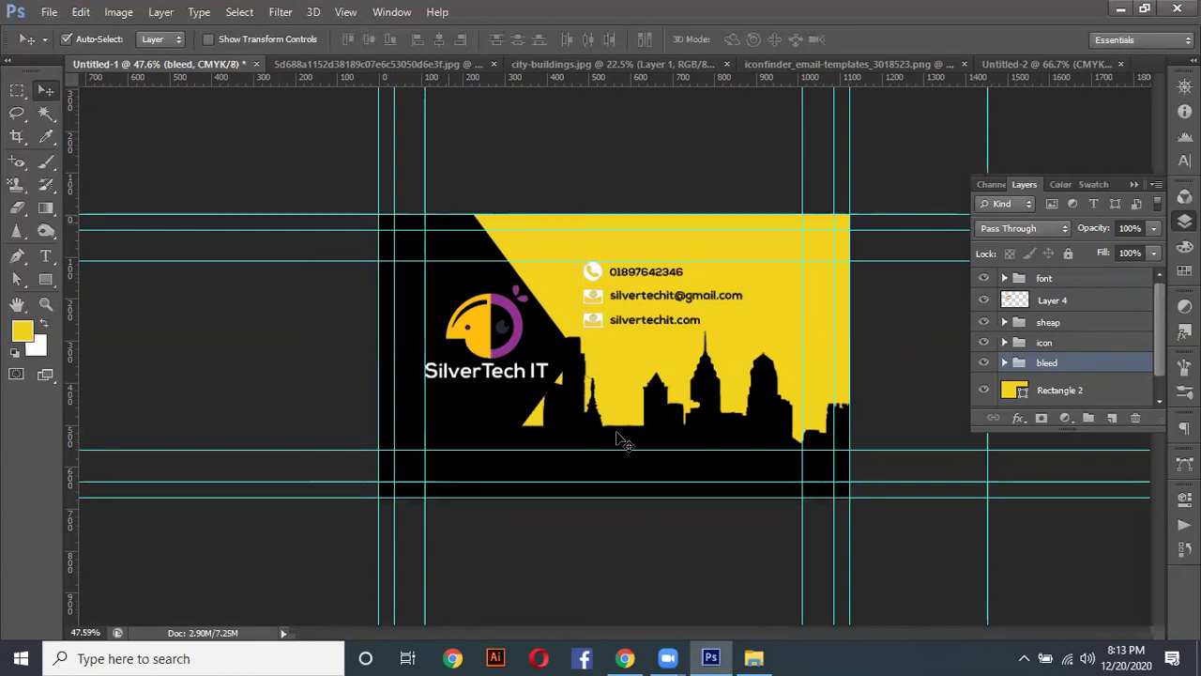
{"action": "left_click", "coordinate": [507, 574]}
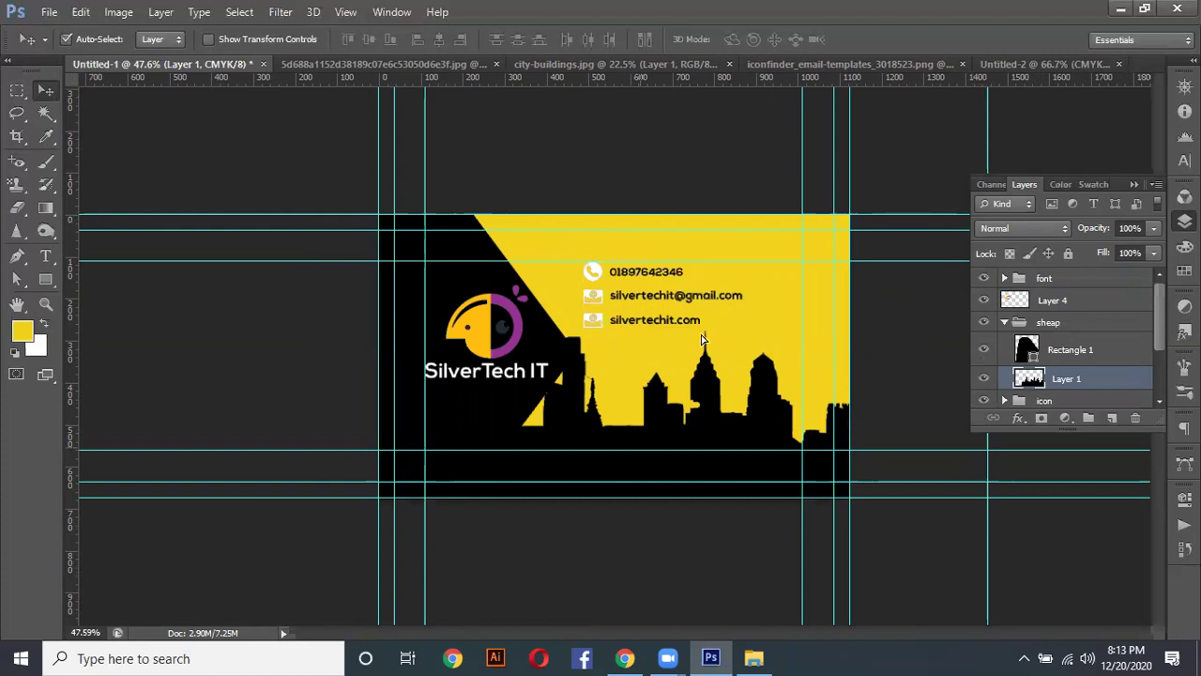
{"action": "left_click_drag", "start_coordinate": [702, 340], "coordinate": [710, 345]}
{"action": "key", "text": "ctrl+z"}
{"action": "scroll", "coordinate": [1112, 336], "scroll_direction": "down", "scroll_amount": 3}
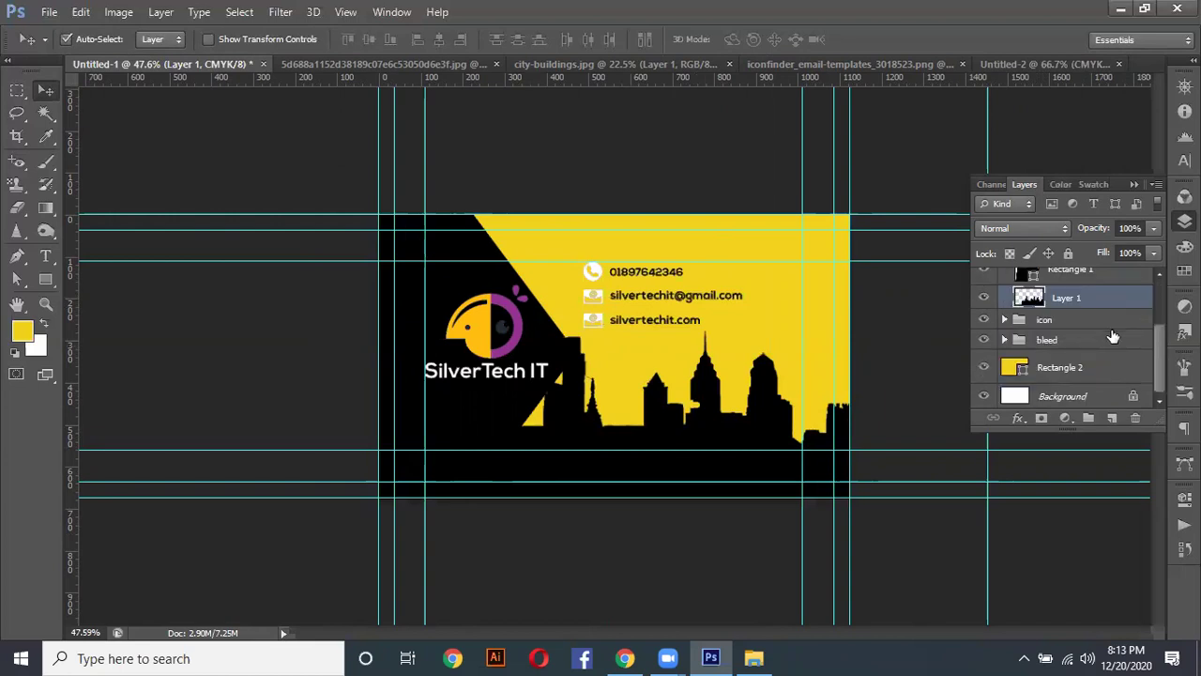
{"action": "left_click", "coordinate": [1079, 375]}
{"action": "scroll", "coordinate": [1079, 374], "scroll_direction": "up", "scroll_amount": 3}
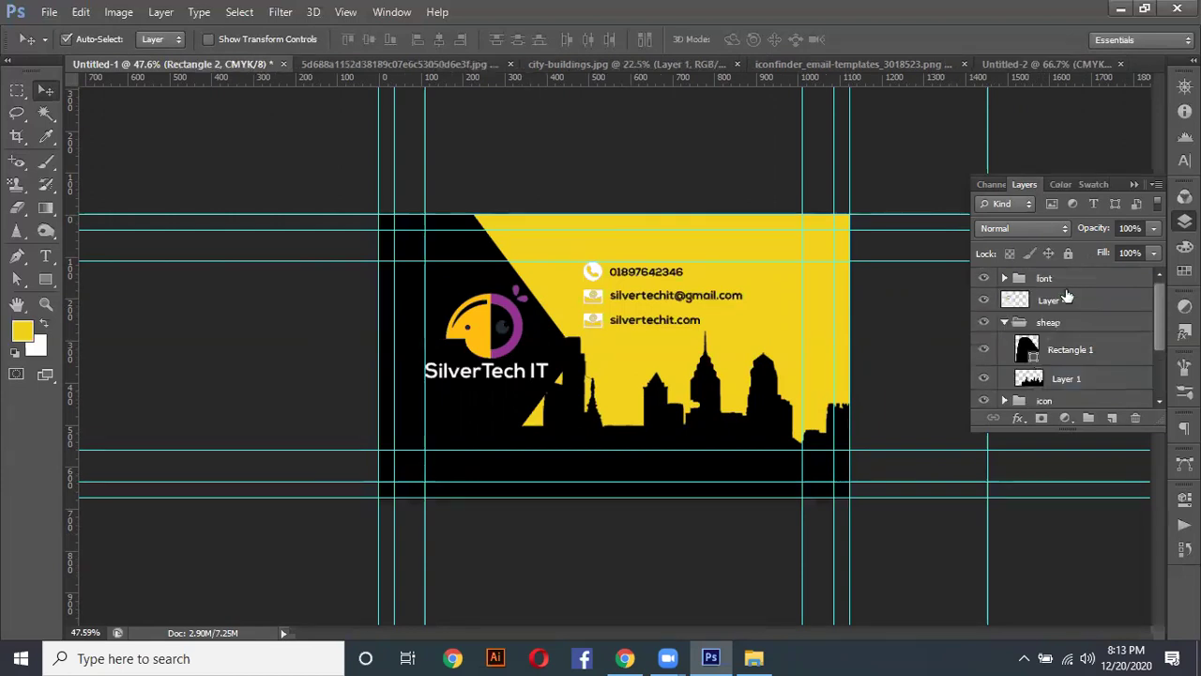
Step: Select the layers from font down to Layer 1 and marquee the card inside its bleed guides
{"action": "left_click", "coordinate": [1069, 284], "text": "shift"}
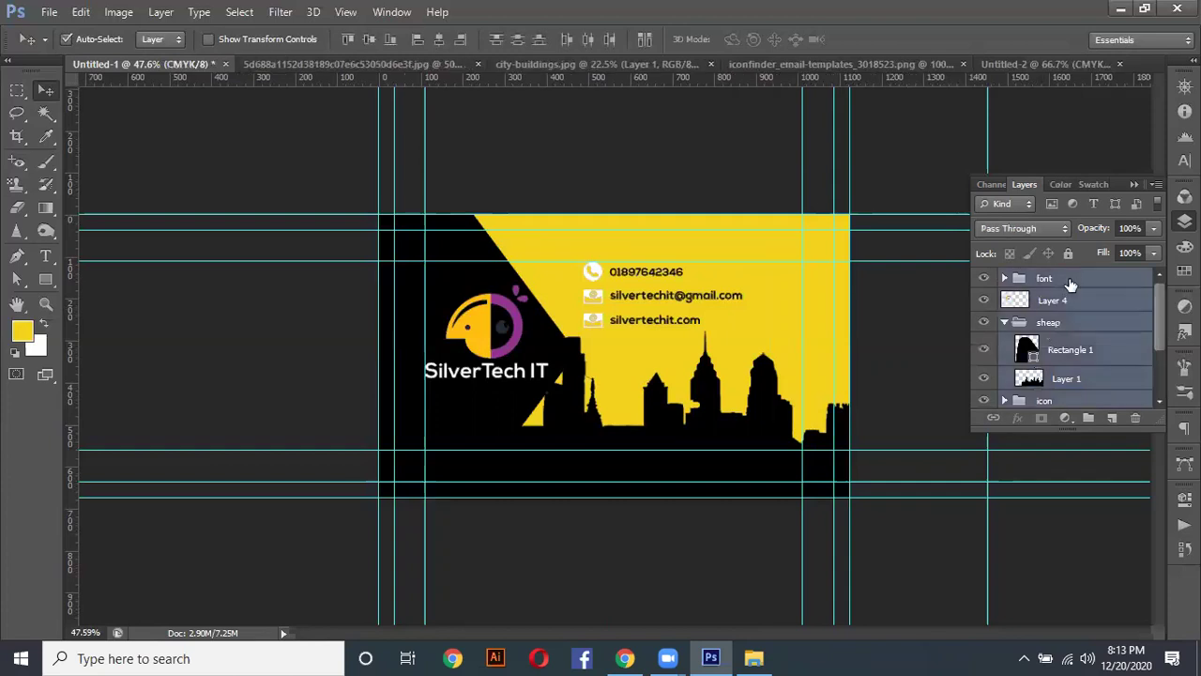
{"action": "key", "text": "m"}
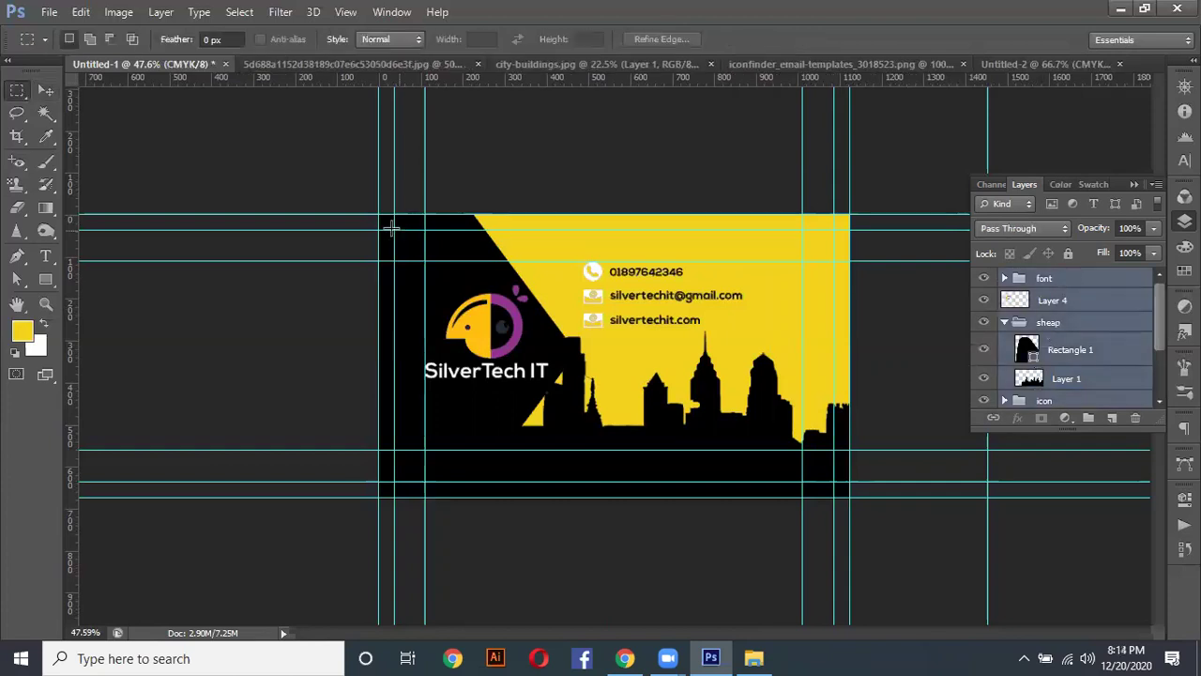
{"action": "left_click_drag", "start_coordinate": [392, 228], "coordinate": [832, 481]}
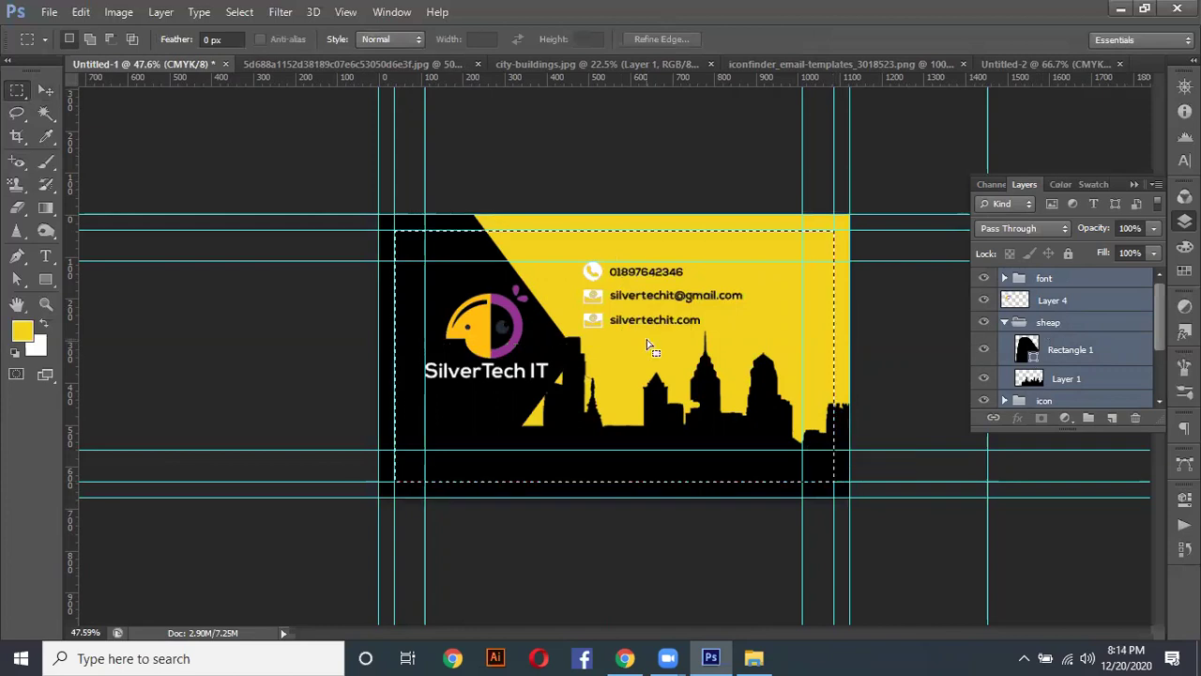
Step: Test-move the selected card pixels up and right, undoing each move
{"action": "left_click_drag", "start_coordinate": [728, 267], "coordinate": [764, 271]}
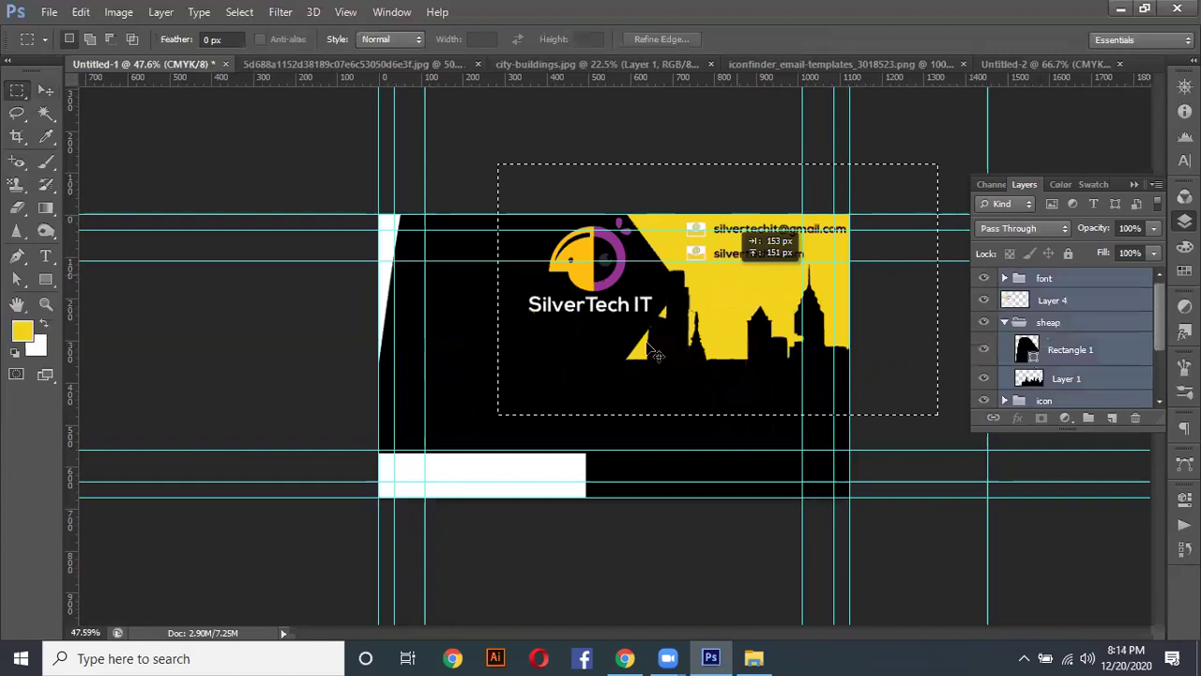
{"action": "key", "text": "ctrl+z"}
{"action": "key", "text": "v"}
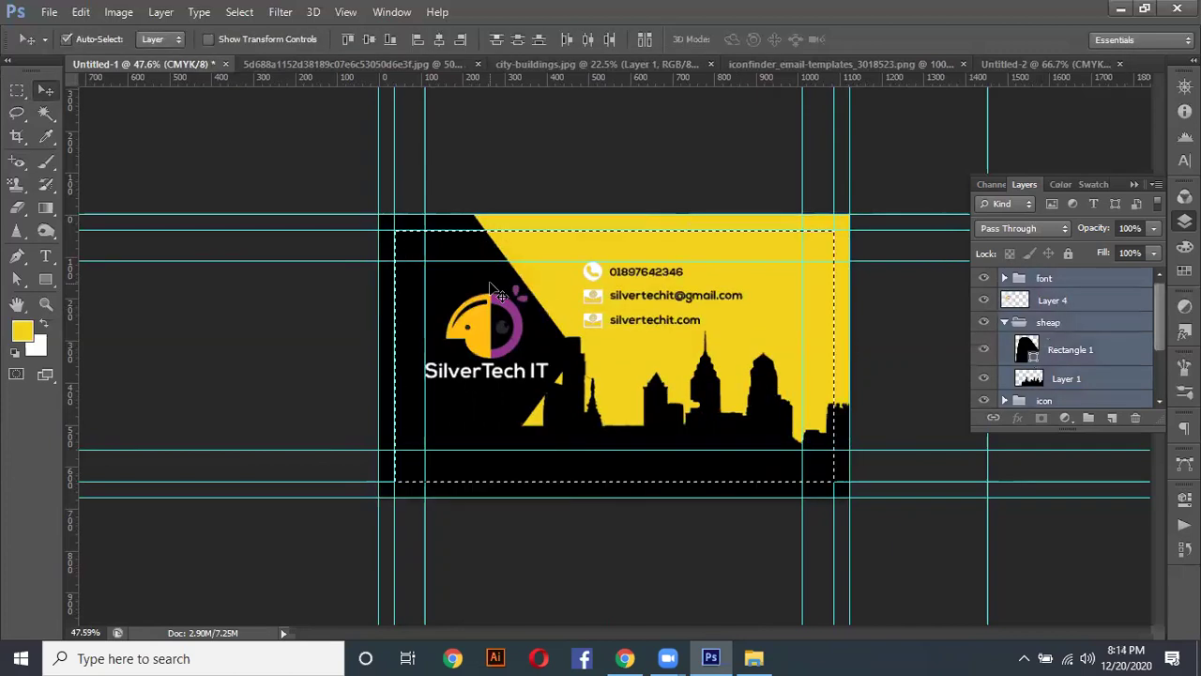
{"action": "left_click_drag", "start_coordinate": [499, 292], "coordinate": [677, 211]}
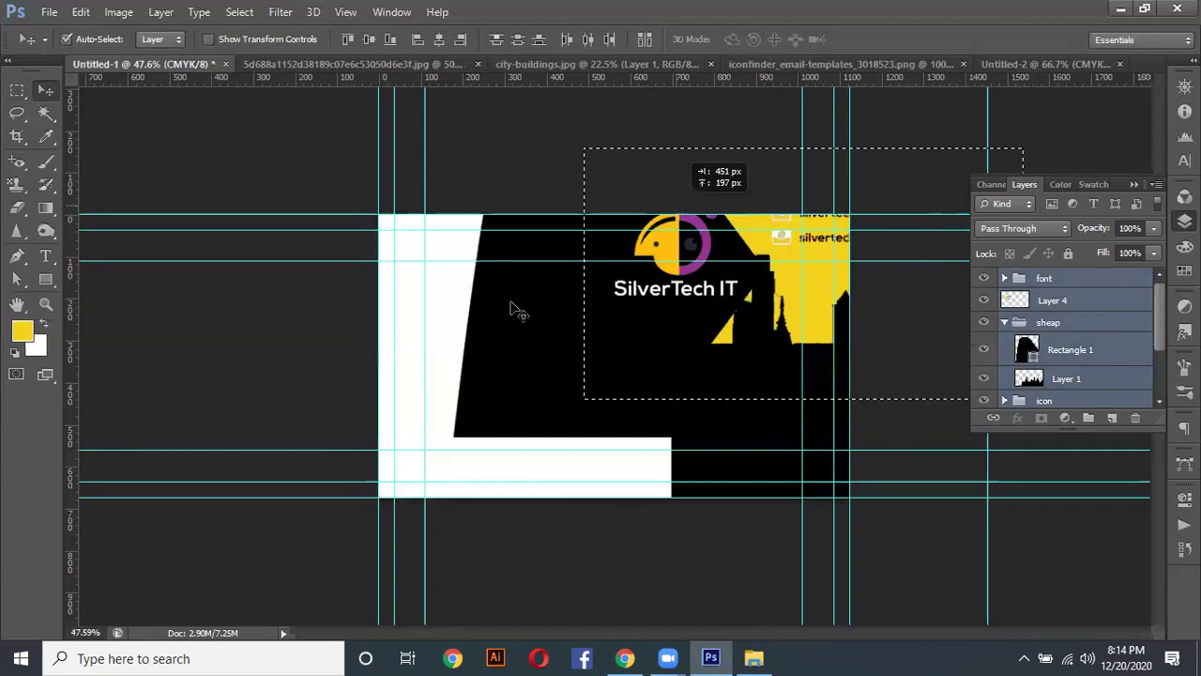
{"action": "key", "text": "ctrl+z"}
{"action": "key", "text": "ctrl+z"}
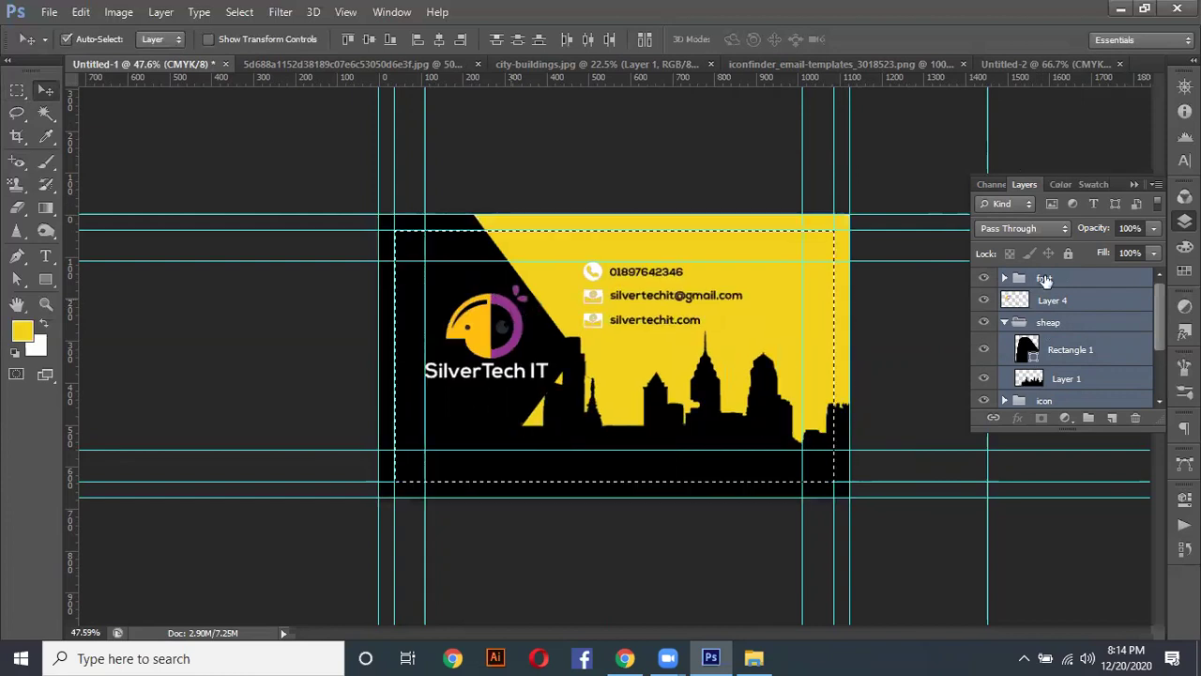
{"action": "key", "text": "ctrl+z"}
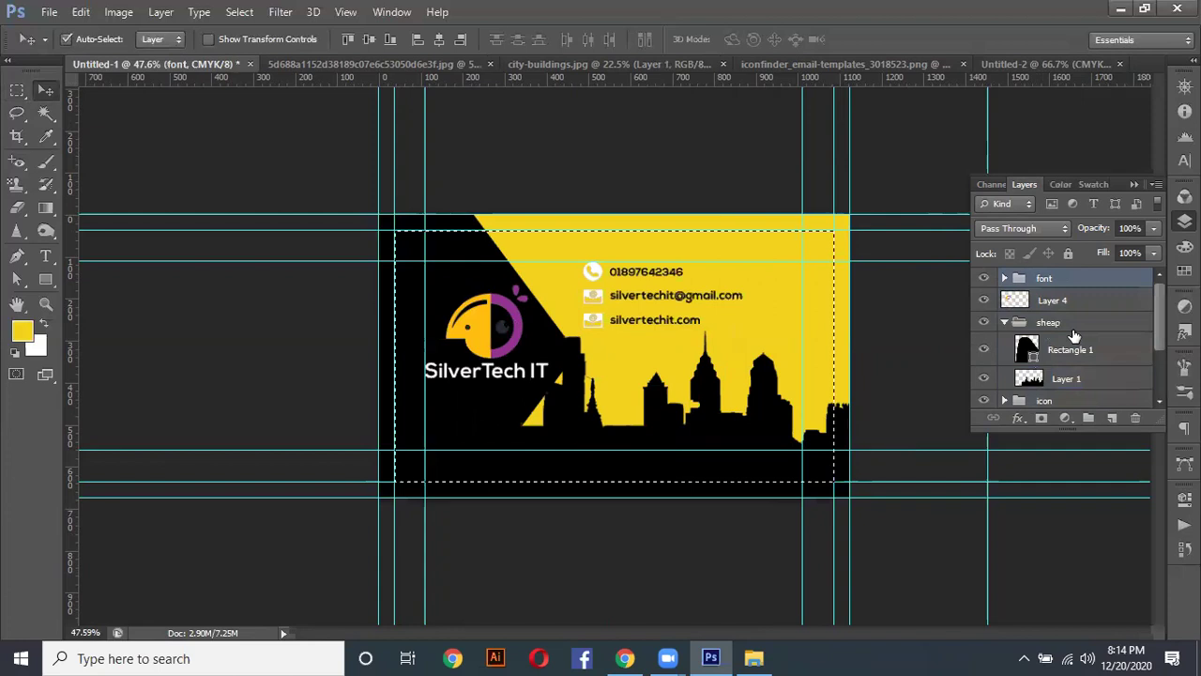
Step: Select Rectangle 2 and stamp all visible layers into a new merged Layer 5 above it
{"action": "key", "text": "ctrl+d"}
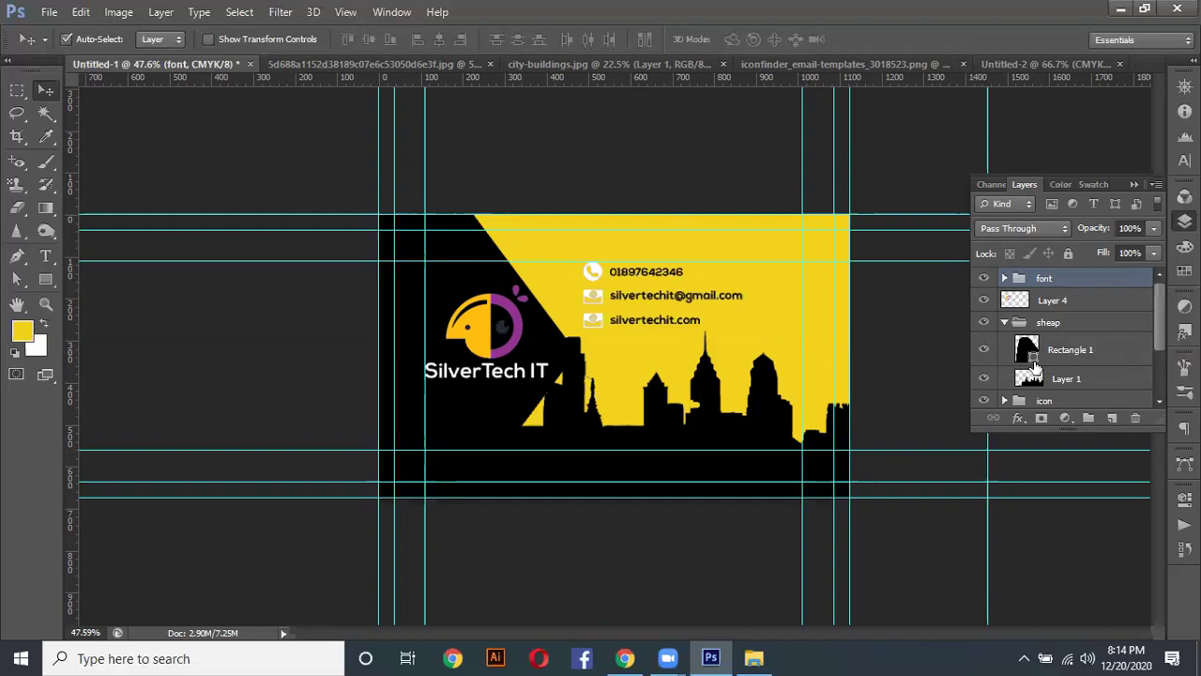
{"action": "scroll", "coordinate": [1042, 338], "scroll_direction": "down", "scroll_amount": 2}
{"action": "scroll", "coordinate": [1073, 381], "scroll_direction": "down", "scroll_amount": 1}
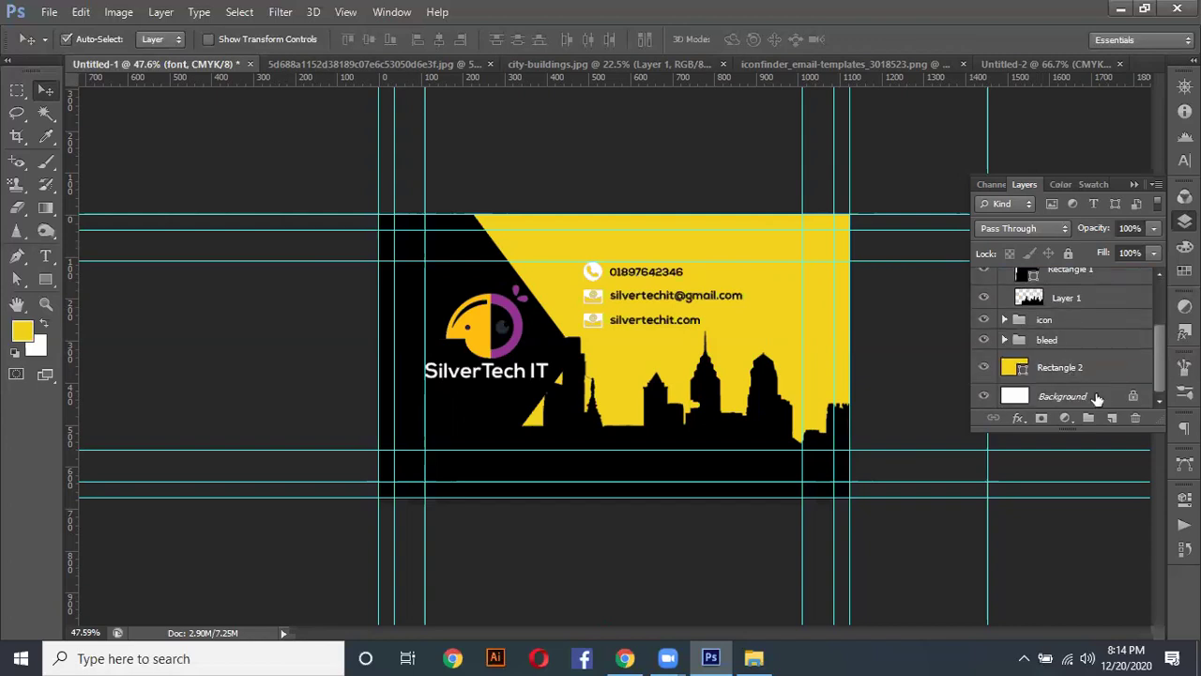
{"action": "left_click", "coordinate": [1055, 380]}
{"action": "left_click_drag", "start_coordinate": [1057, 389], "coordinate": [1056, 378]}
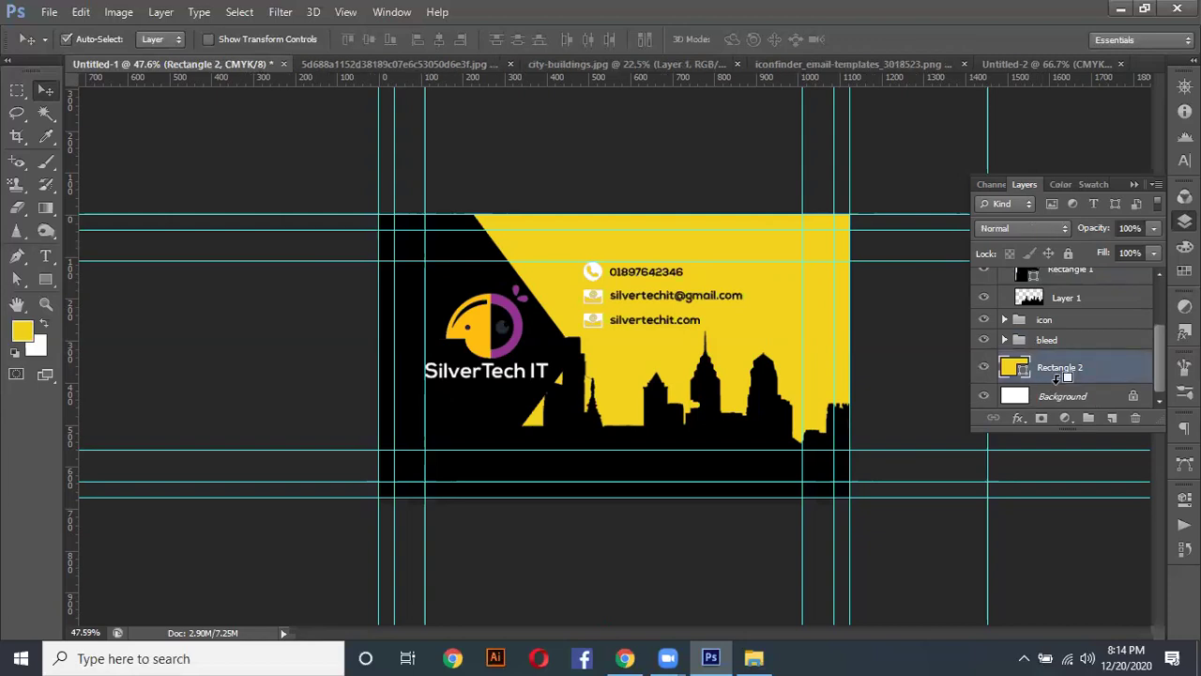
{"action": "key", "text": "ctrl+shift+alt+e"}
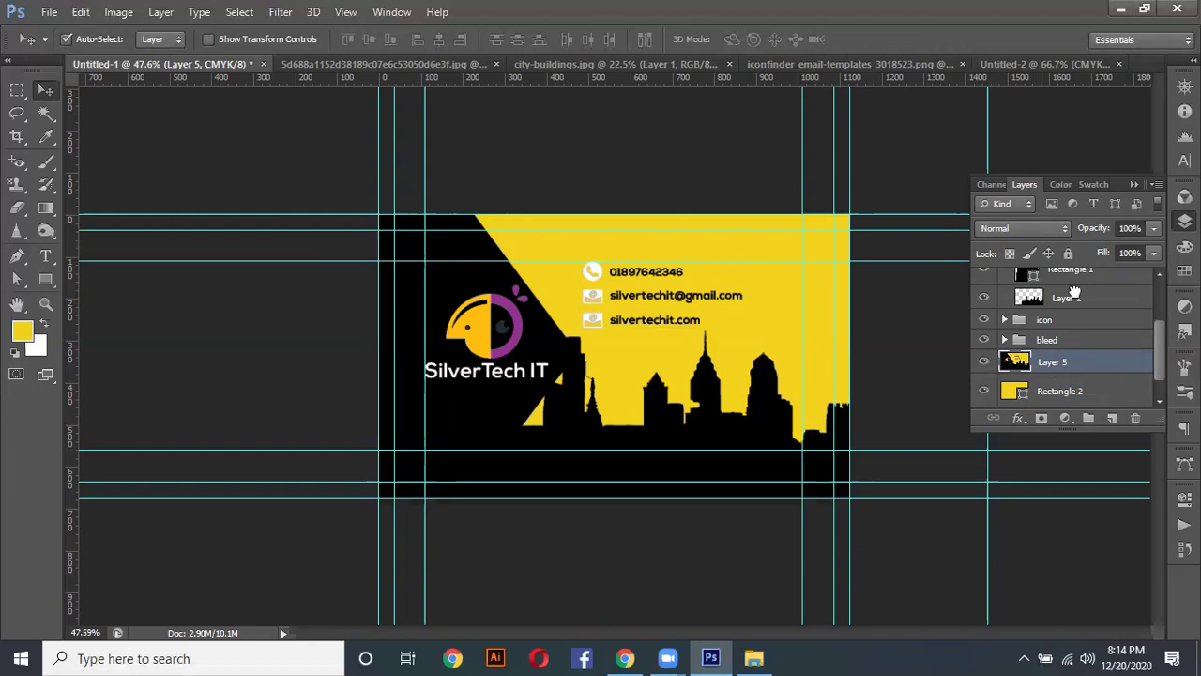
Step: Move the merged Layer 5 to the top of the layer stack
{"action": "left_click_drag", "start_coordinate": [1073, 296], "coordinate": [1057, 262]}
{"action": "scroll", "coordinate": [1117, 299], "scroll_direction": "up", "scroll_amount": 1}
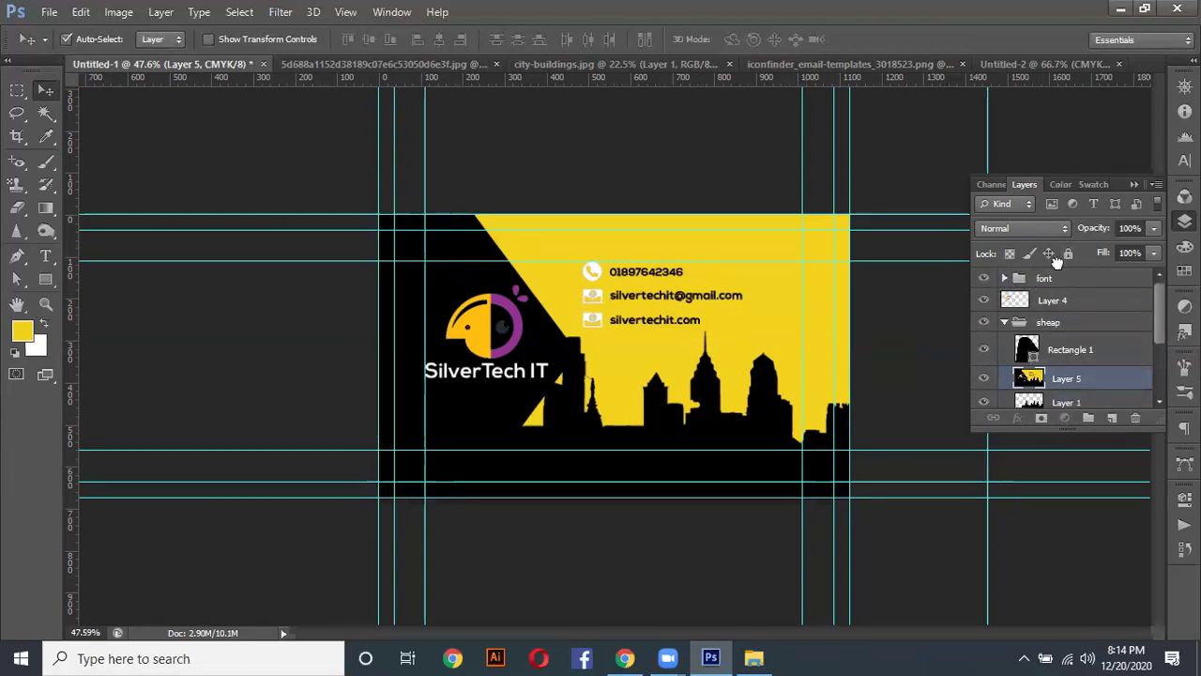
{"action": "left_click_drag", "start_coordinate": [1069, 376], "coordinate": [1036, 281]}
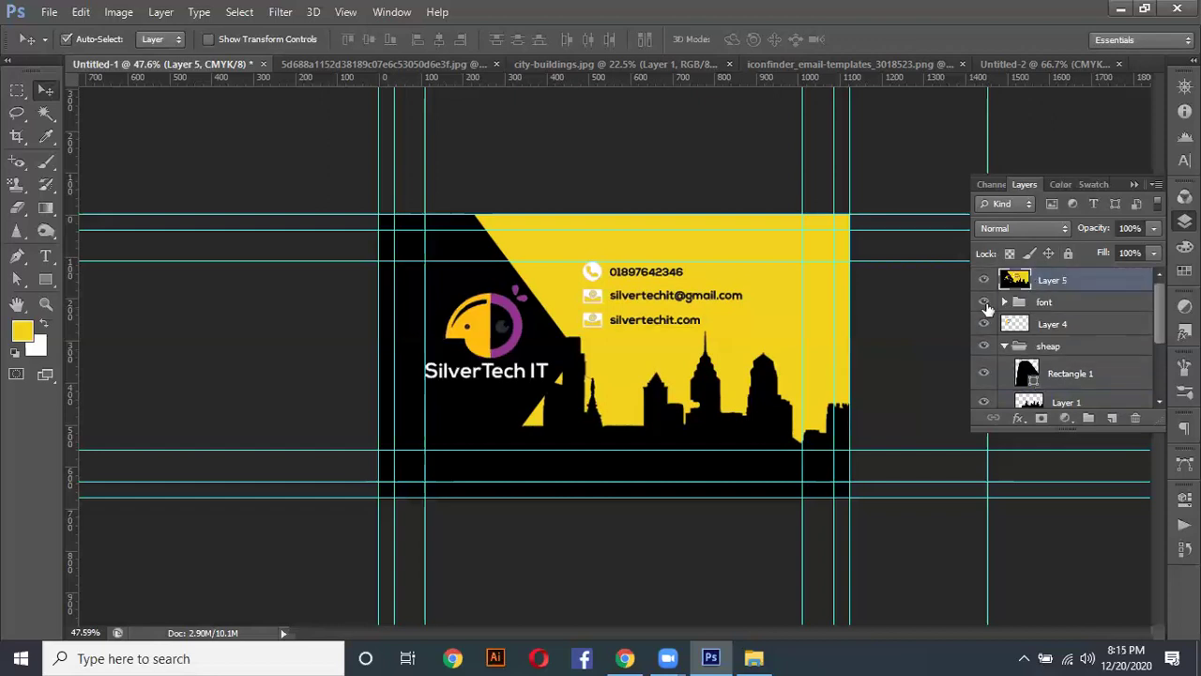
Step: Hide every layer, including sheap, Rectangle 2 and Background, leaving only Layer 5 visible
{"action": "left_click", "coordinate": [981, 280]}
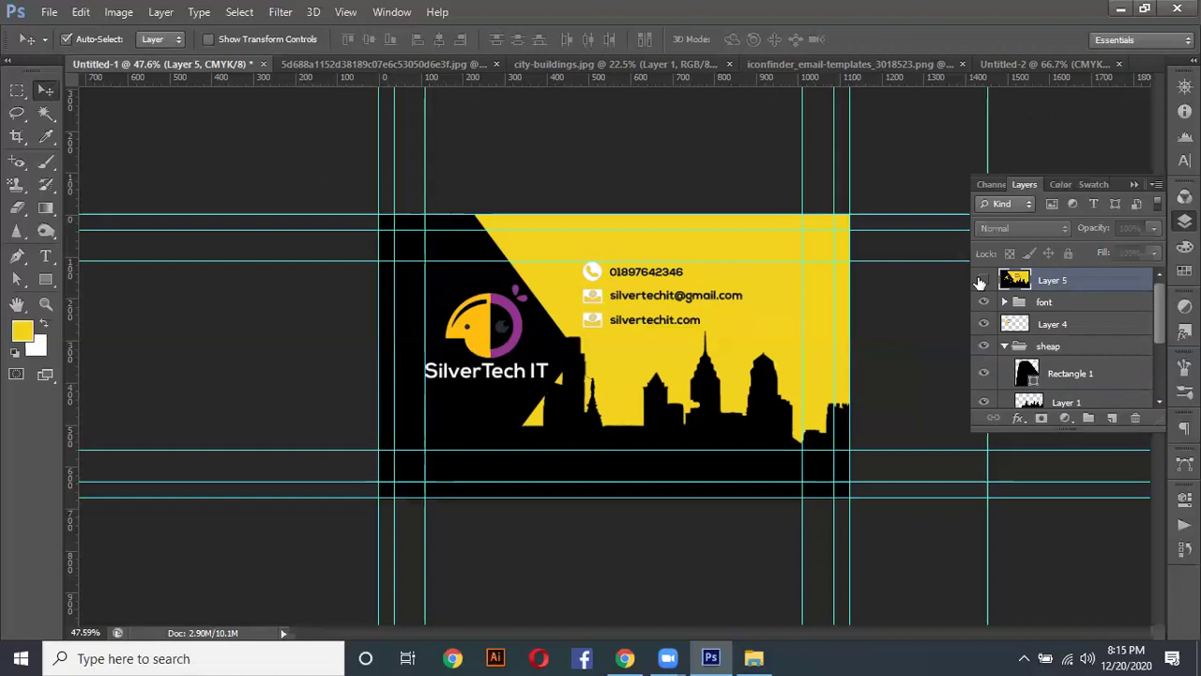
{"action": "left_click", "coordinate": [984, 402]}
{"action": "left_click", "coordinate": [983, 374]}
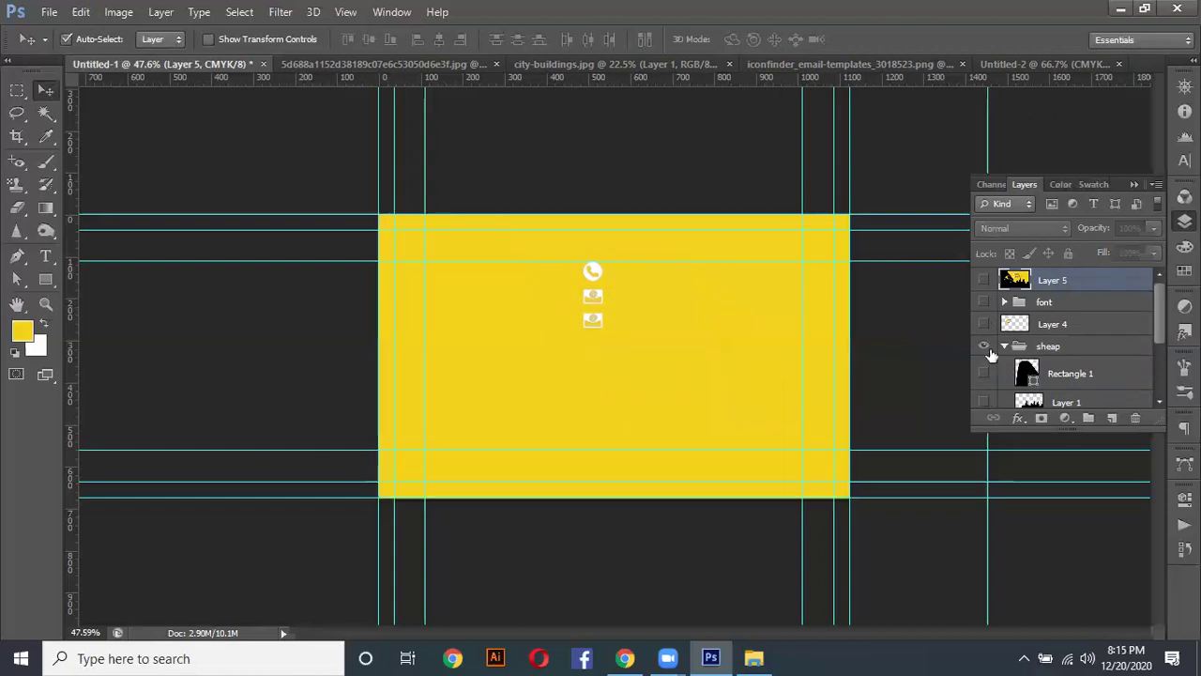
{"action": "left_click", "coordinate": [983, 347]}
{"action": "scroll", "coordinate": [983, 399], "scroll_direction": "down", "scroll_amount": 2}
{"action": "left_click", "coordinate": [985, 401]}
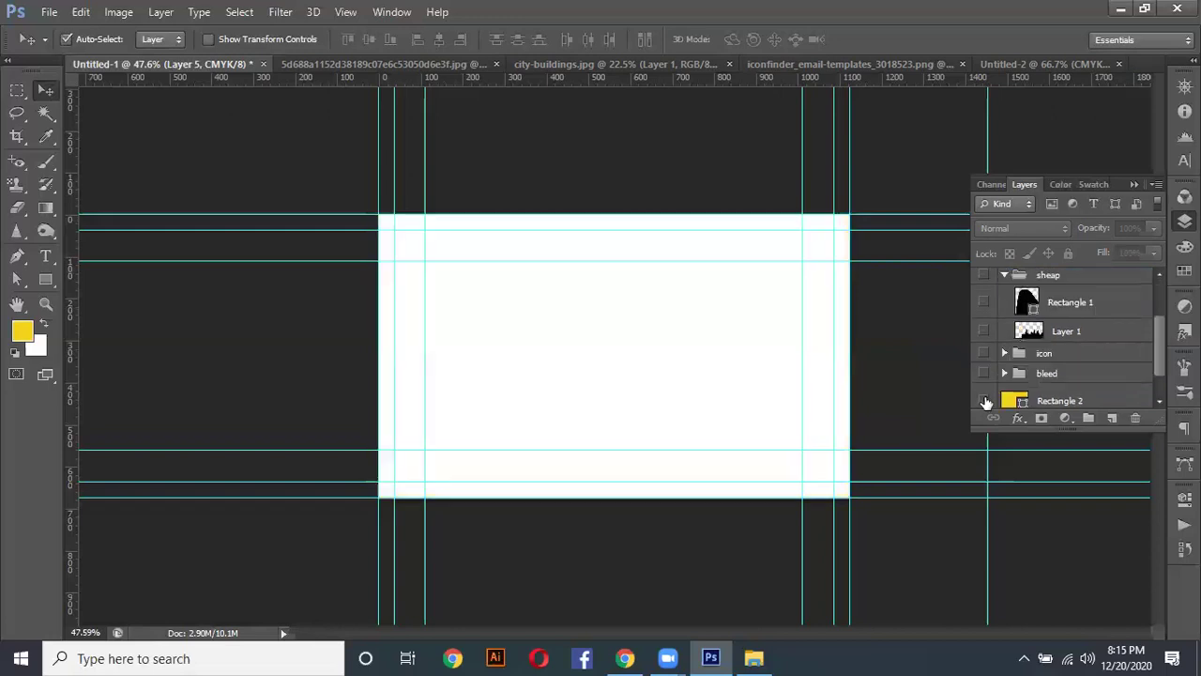
{"action": "scroll", "coordinate": [986, 397], "scroll_direction": "down", "scroll_amount": 1}
{"action": "left_click", "coordinate": [986, 397]}
{"action": "scroll", "coordinate": [1004, 335], "scroll_direction": "up", "scroll_amount": 3}
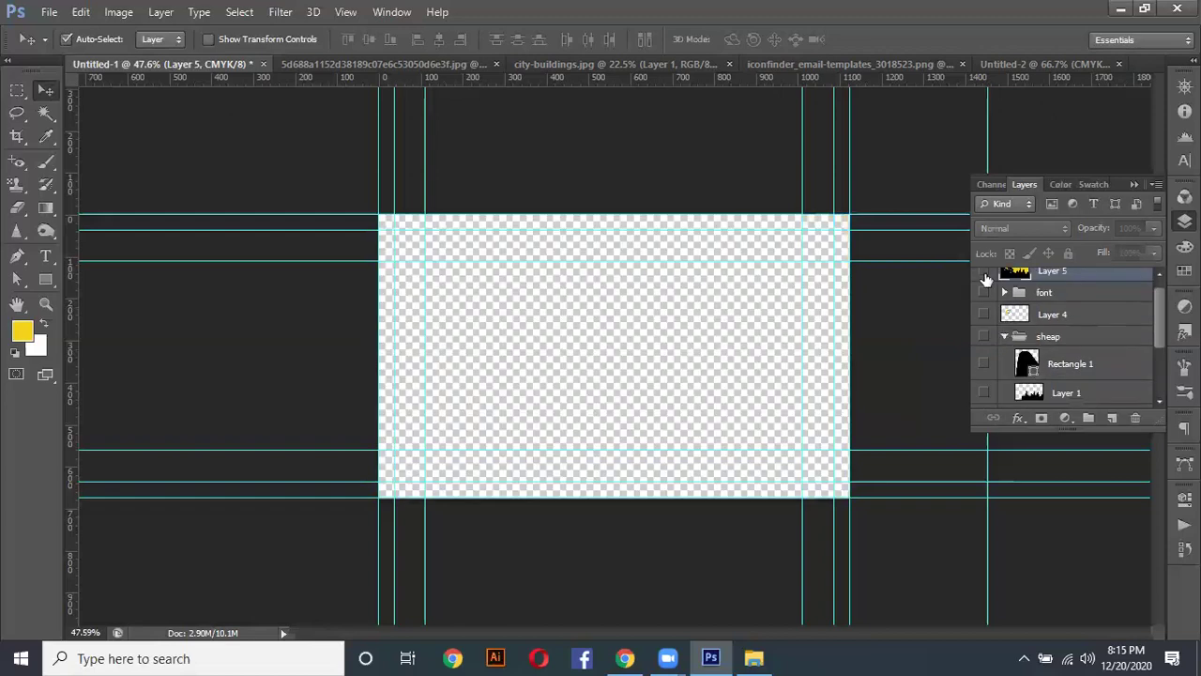
{"action": "scroll", "coordinate": [985, 279], "scroll_direction": "up", "scroll_amount": 1}
{"action": "left_click", "coordinate": [985, 277]}
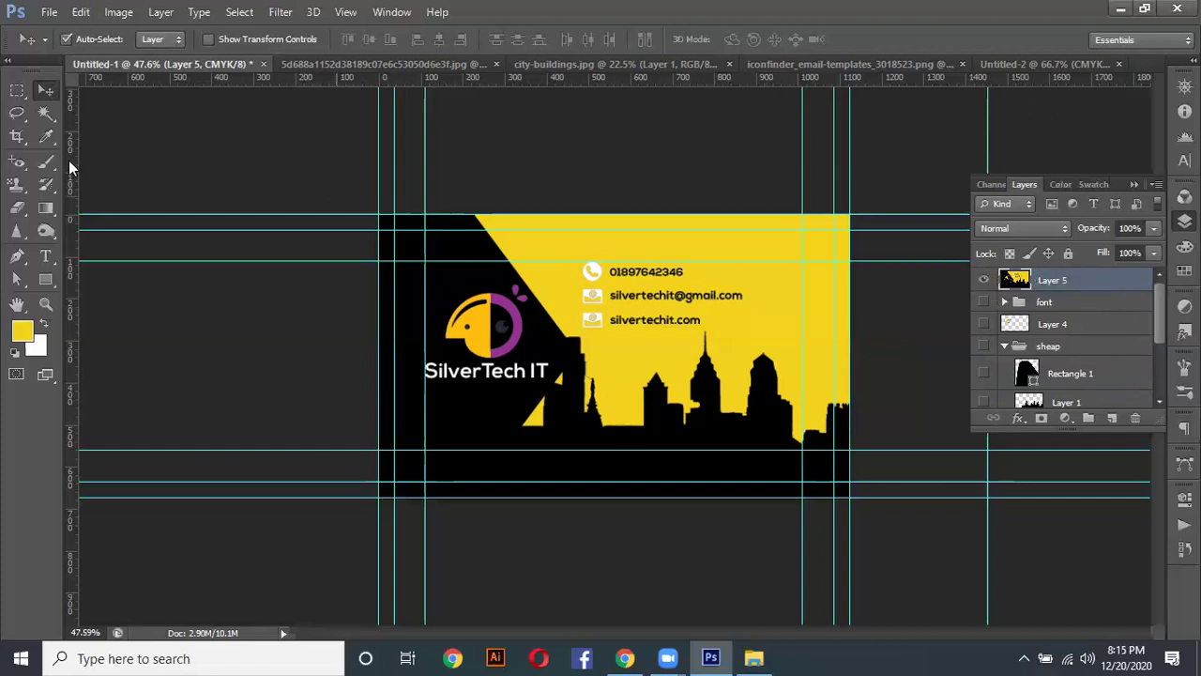
Step: Marquee the merged card and drag it into the Untitled-2 sheet as a new layer
{"action": "left_click", "coordinate": [16, 90]}
{"action": "left_click_drag", "start_coordinate": [393, 228], "coordinate": [833, 483]}
{"action": "left_click_drag", "start_coordinate": [554, 179], "coordinate": [1013, 70]}
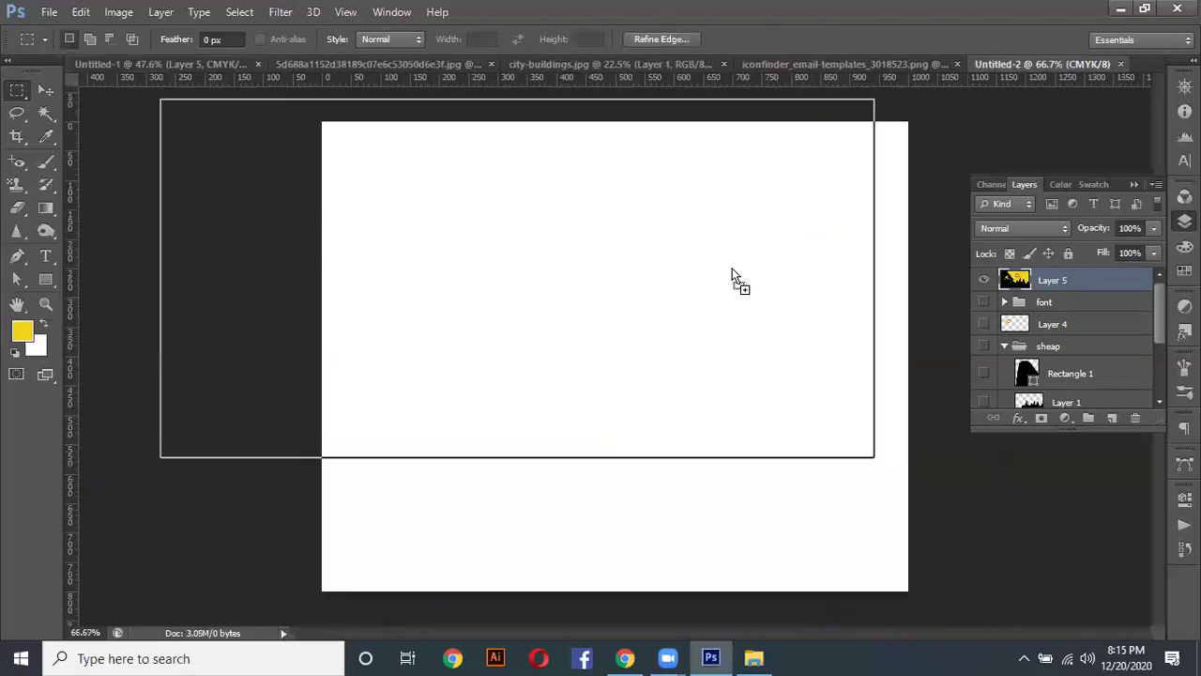
{"action": "left_click_drag", "start_coordinate": [1013, 71], "coordinate": [622, 316]}
{"action": "left_click_drag", "start_coordinate": [653, 272], "coordinate": [624, 316]}
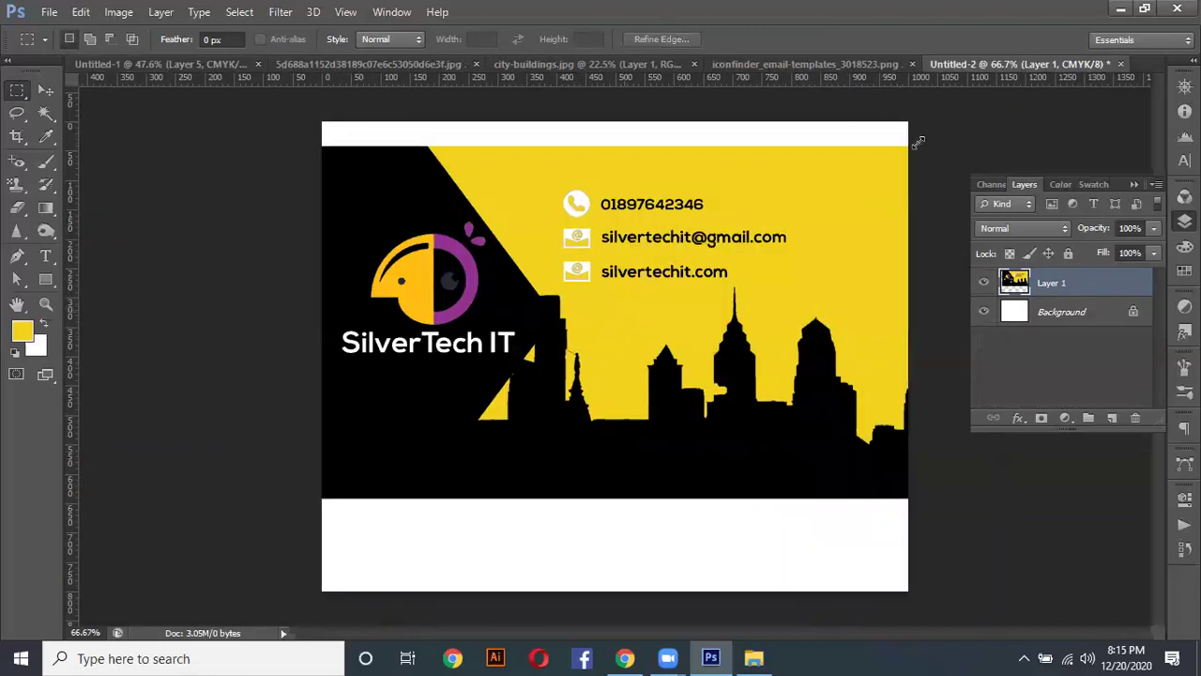
Step: Scale the placed card to about 43% and return to Untitled-1
{"action": "key", "text": "ctrl+t"}
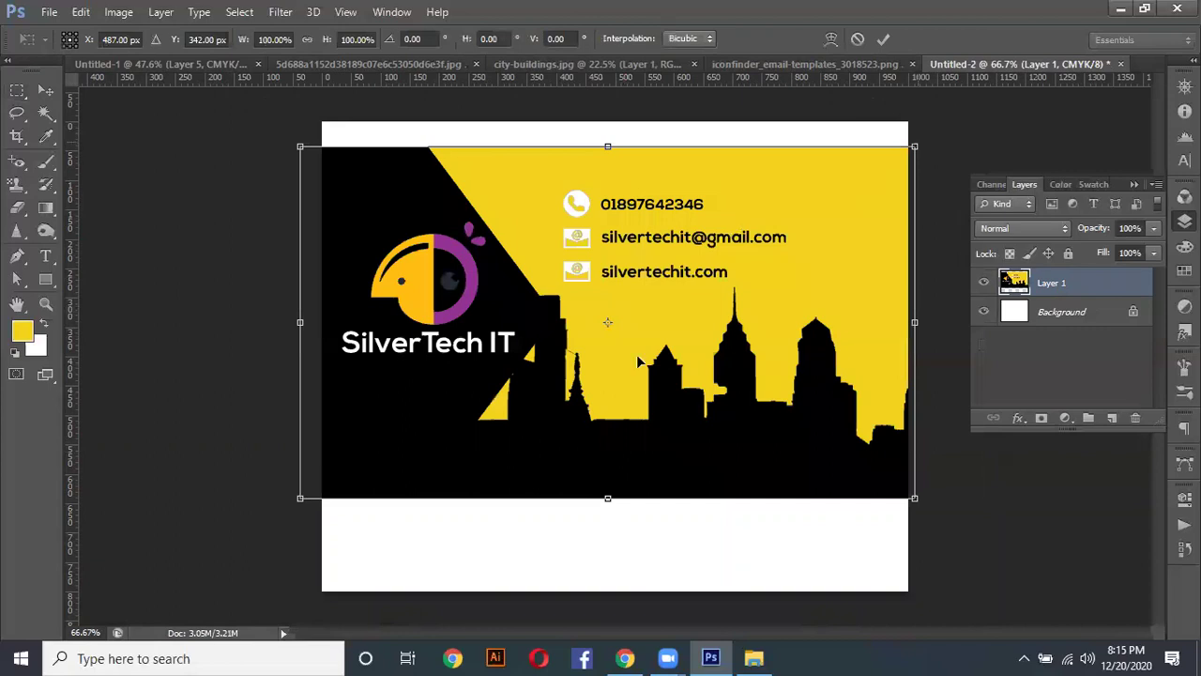
{"action": "left_click_drag", "start_coordinate": [781, 203], "coordinate": [659, 316]}
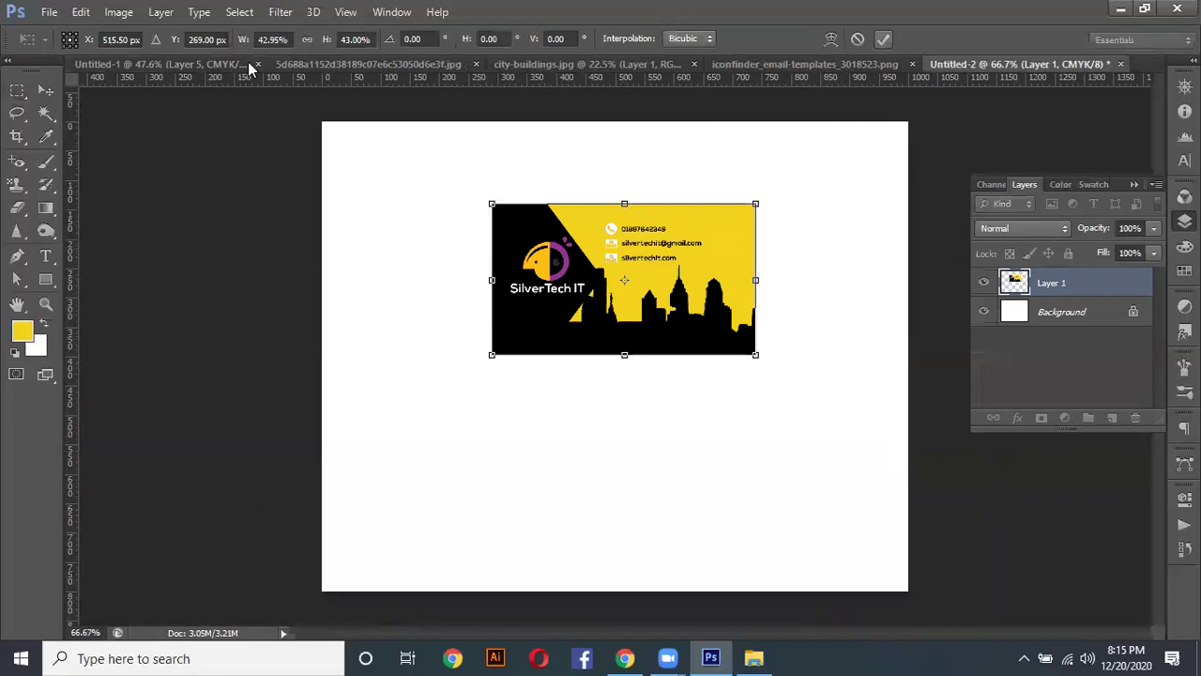
{"action": "key", "text": "Return"}
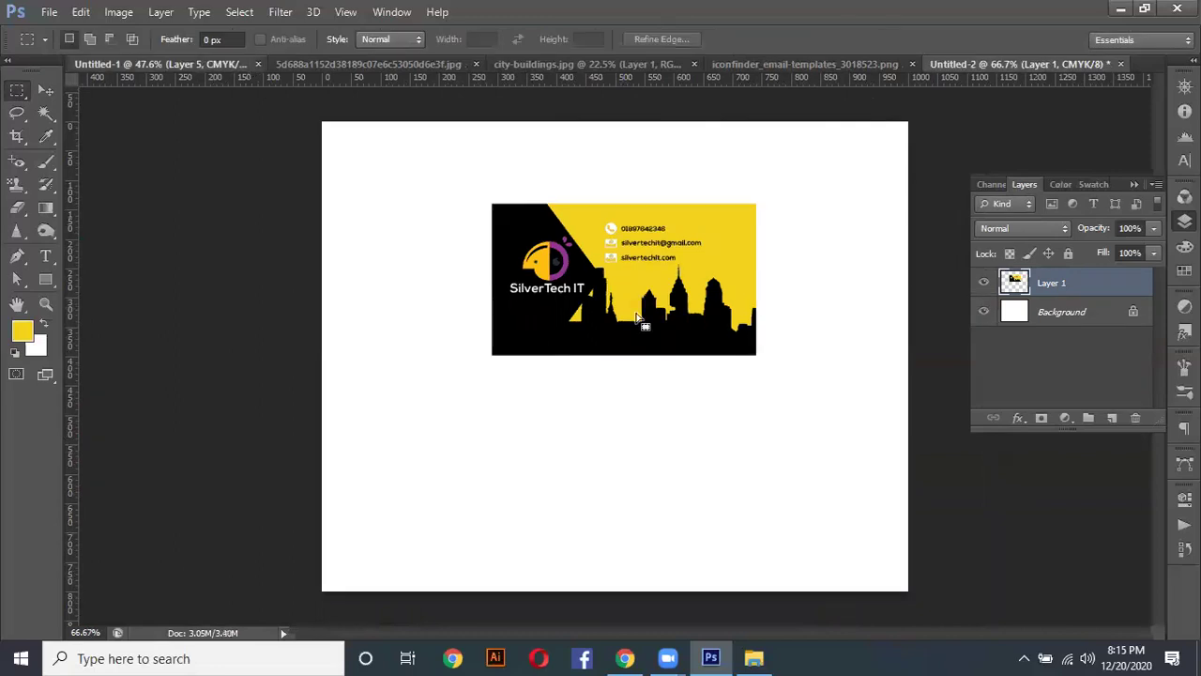
{"action": "key", "text": "ctrl+Tab"}
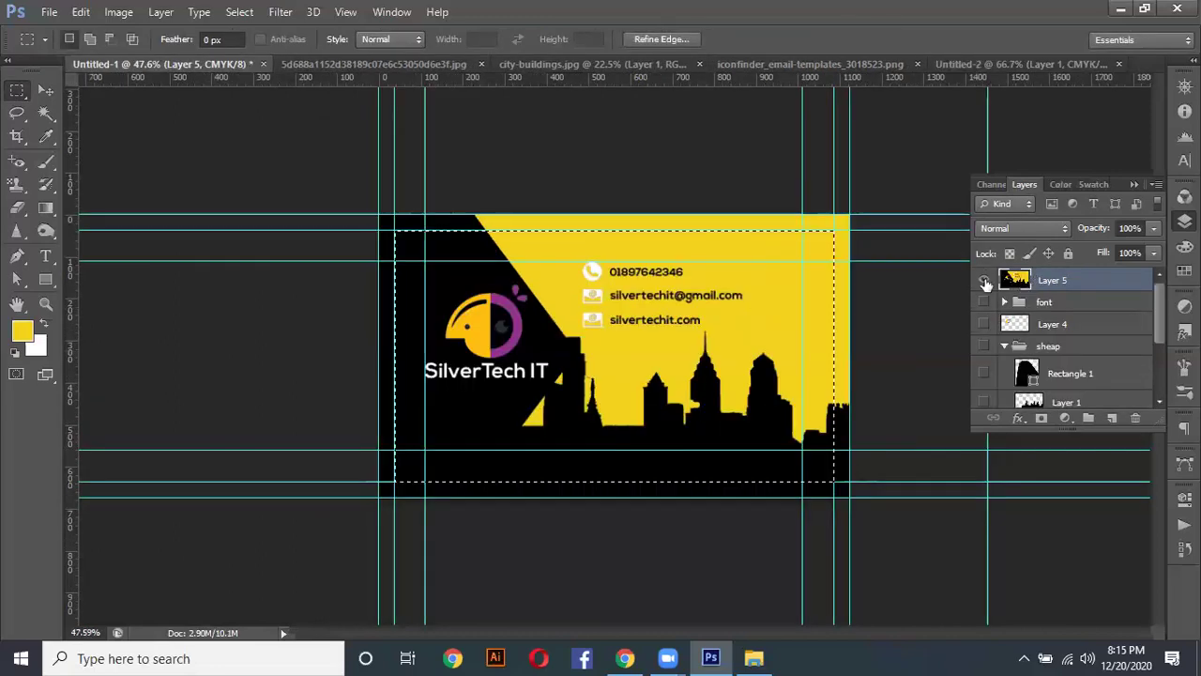
Step: Show the sheap, Rectangle layers and Background again, and hide the merged Layer 5
{"action": "left_click", "coordinate": [983, 280]}
{"action": "left_click", "coordinate": [983, 280]}
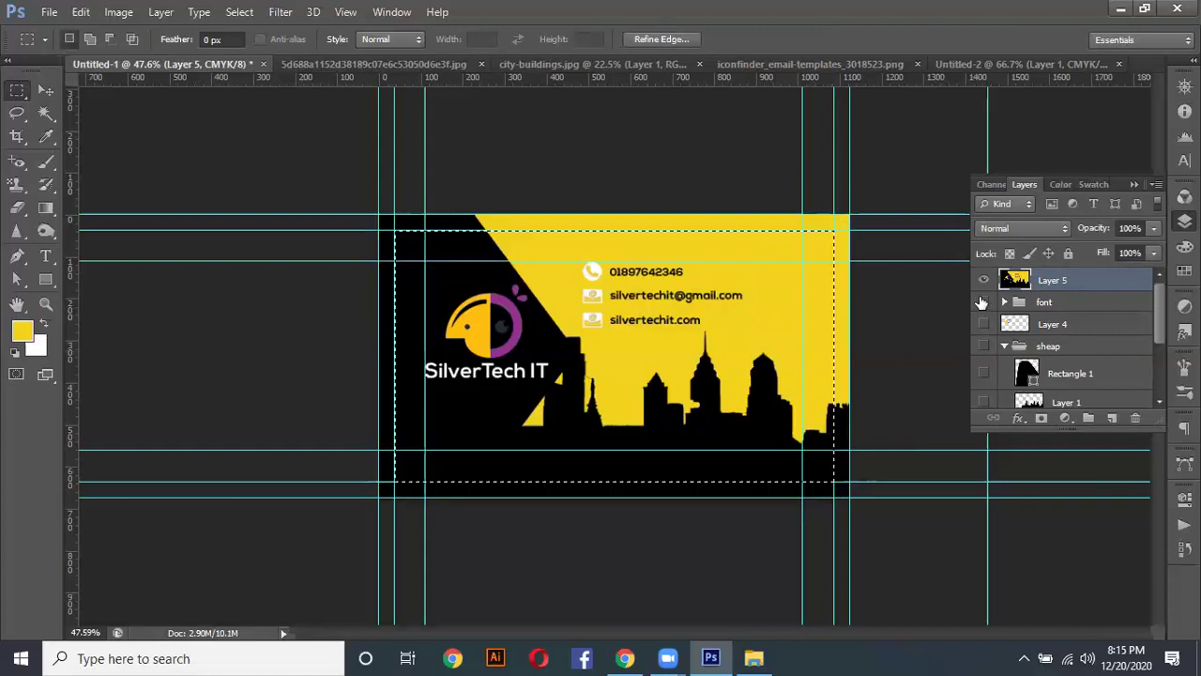
{"action": "key", "text": "ctrl+d"}
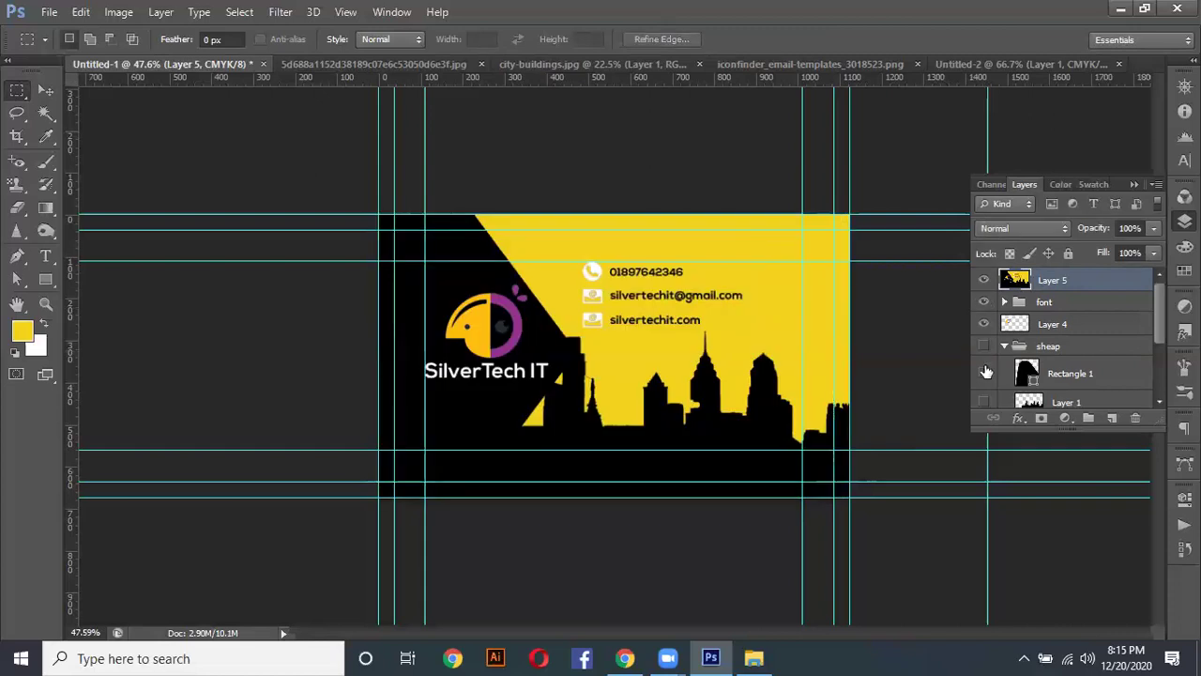
{"action": "left_click", "coordinate": [983, 373]}
{"action": "left_click_drag", "start_coordinate": [985, 349], "coordinate": [975, 390]}
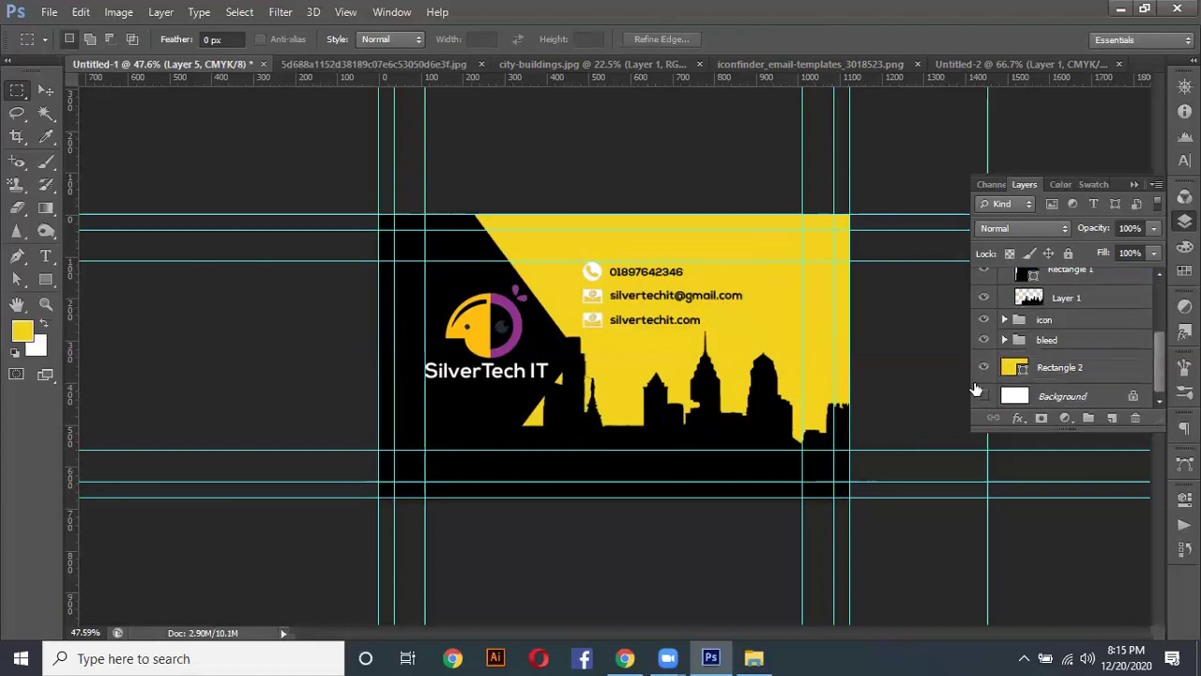
{"action": "left_click", "coordinate": [983, 394]}
{"action": "scroll", "coordinate": [985, 283], "scroll_direction": "up", "scroll_amount": 3}
{"action": "left_click", "coordinate": [983, 280]}
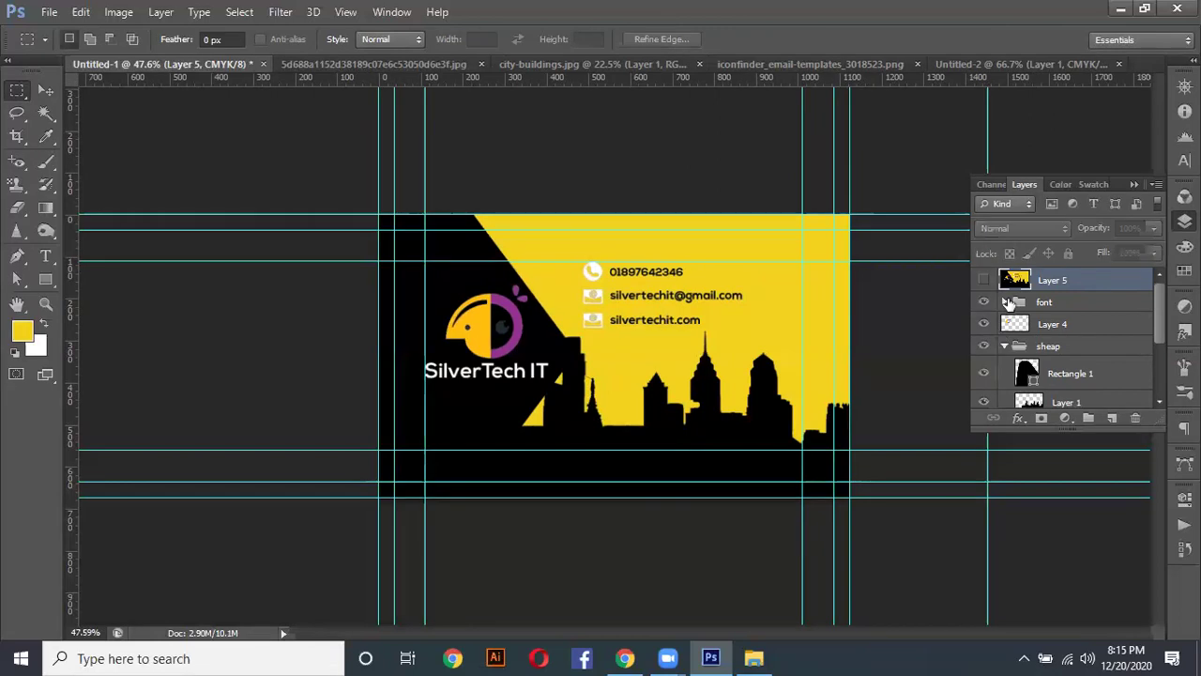
Step: In the font group, keep SilverTech IT visible and hide the website, email and phone text
{"action": "left_click", "coordinate": [1004, 301]}
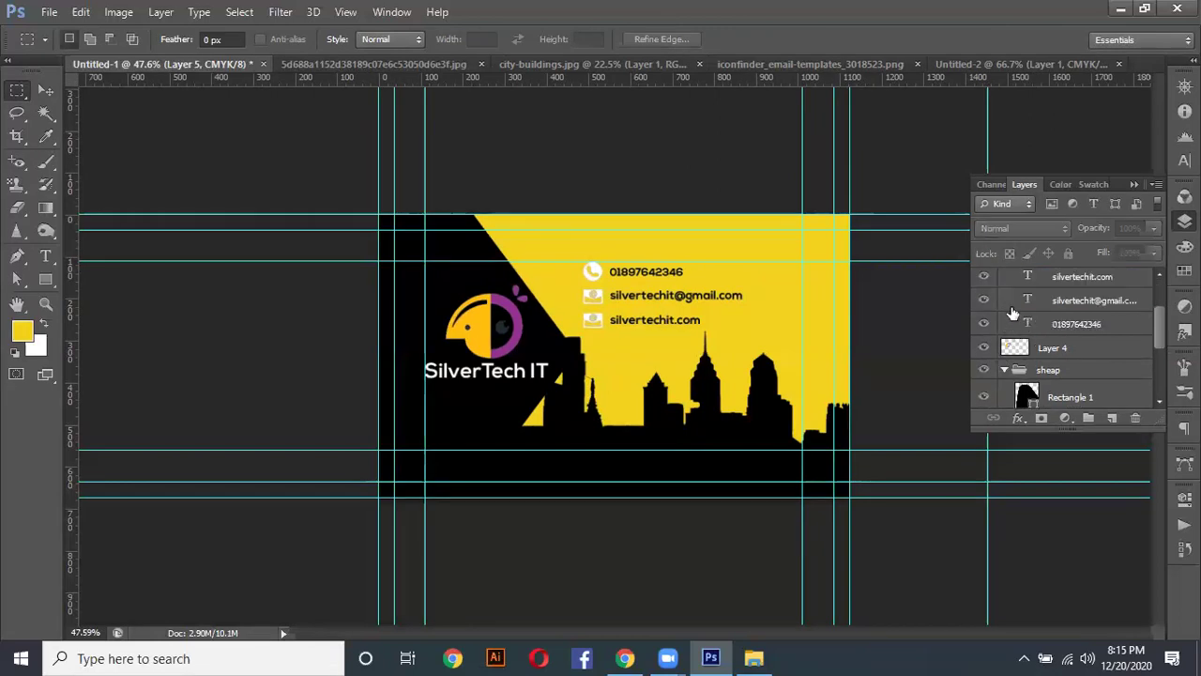
{"action": "scroll", "coordinate": [985, 310], "scroll_direction": "up", "scroll_amount": 2}
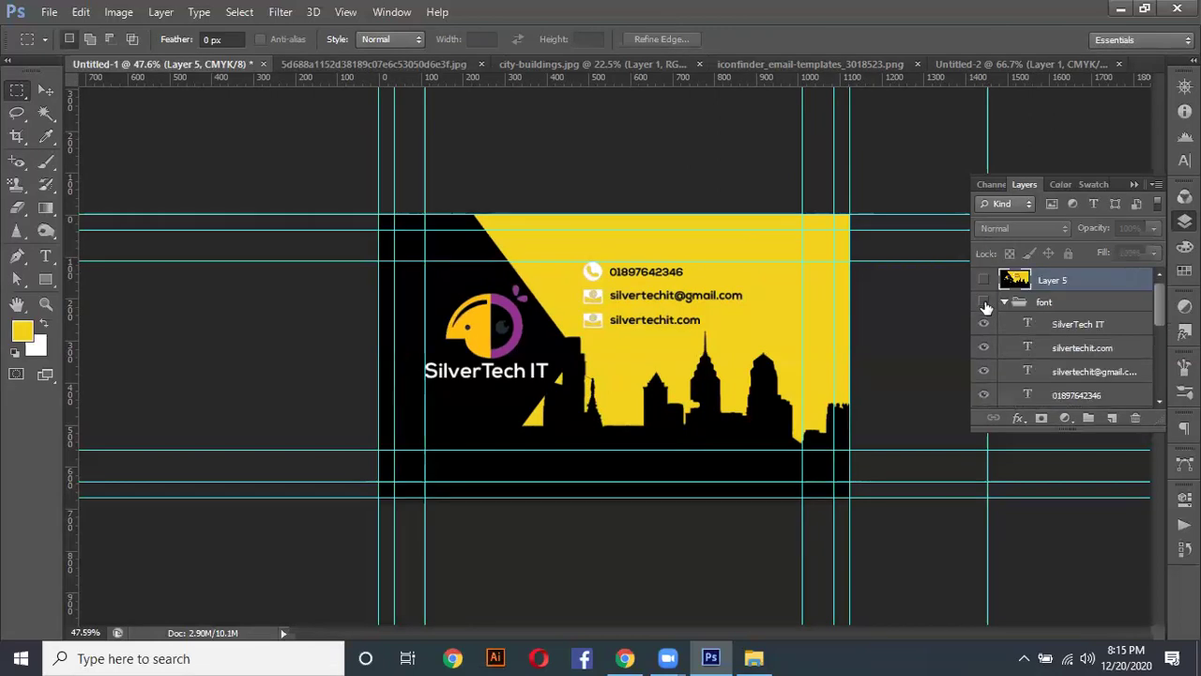
{"action": "left_click", "coordinate": [983, 302]}
{"action": "scroll", "coordinate": [986, 305], "scroll_direction": "down", "scroll_amount": 1}
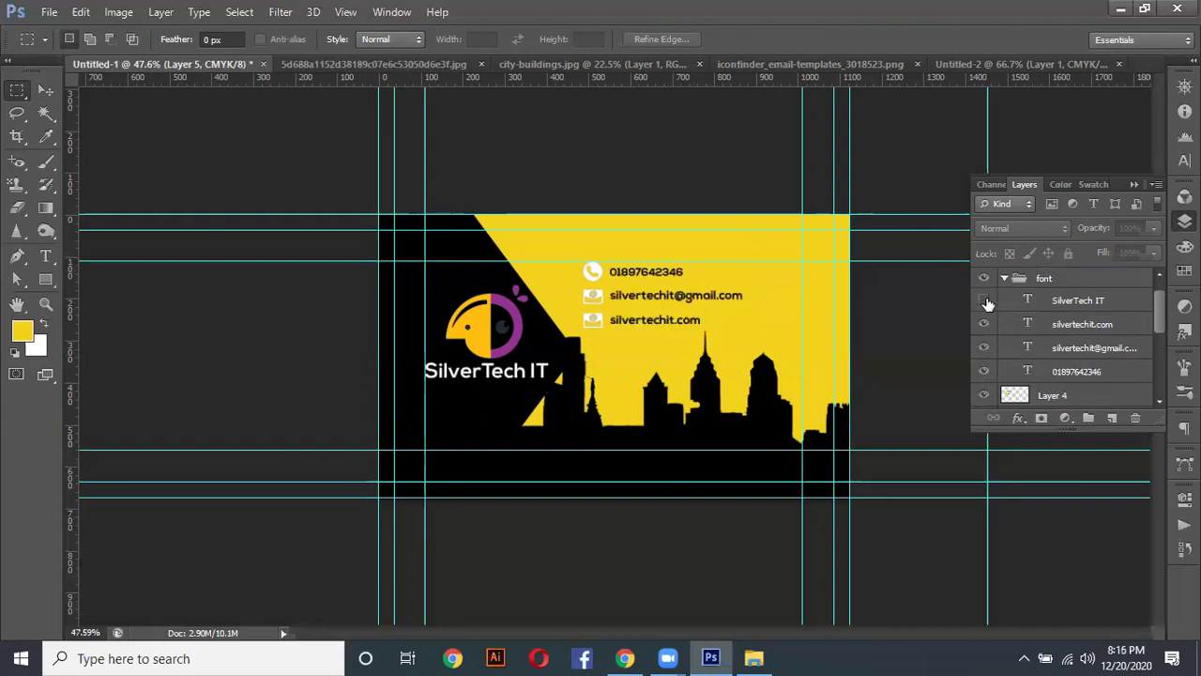
{"action": "left_click", "coordinate": [985, 300]}
{"action": "left_click", "coordinate": [983, 324]}
{"action": "left_click", "coordinate": [983, 371]}
{"action": "left_click", "coordinate": [983, 347]}
Step: Hide the phone and email icons inside the icon group
{"action": "scroll", "coordinate": [1000, 324], "scroll_direction": "down", "scroll_amount": 1}
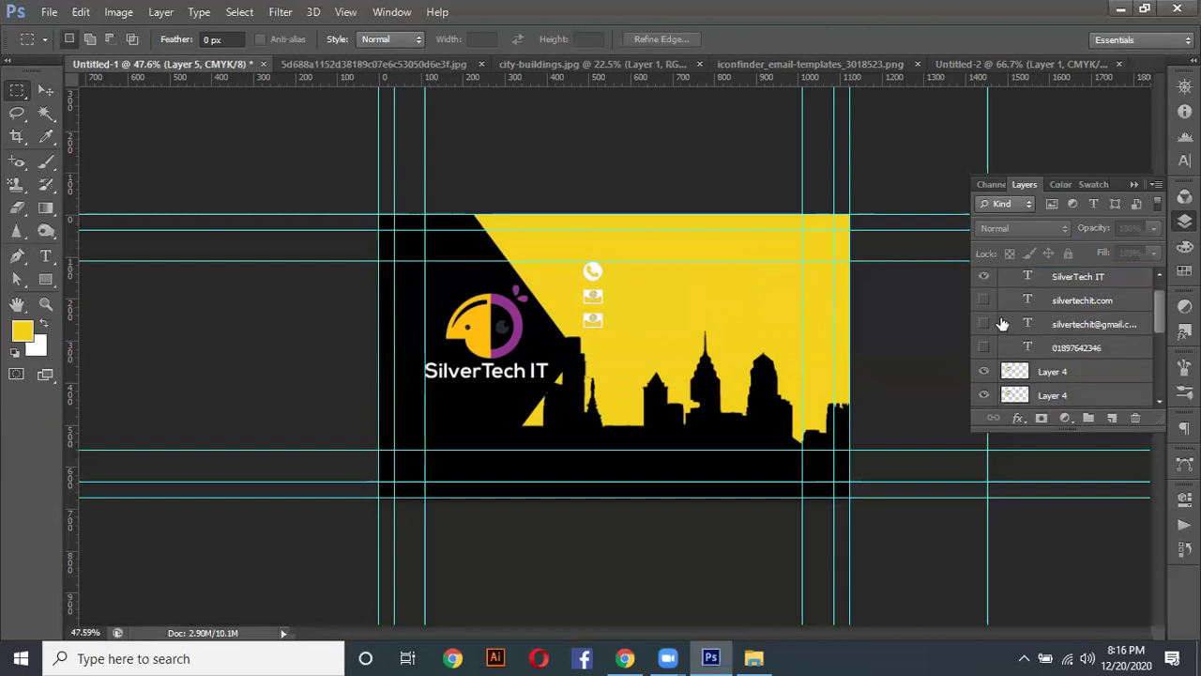
{"action": "scroll", "coordinate": [1000, 324], "scroll_direction": "down", "scroll_amount": 1}
{"action": "scroll", "coordinate": [998, 319], "scroll_direction": "down", "scroll_amount": 2}
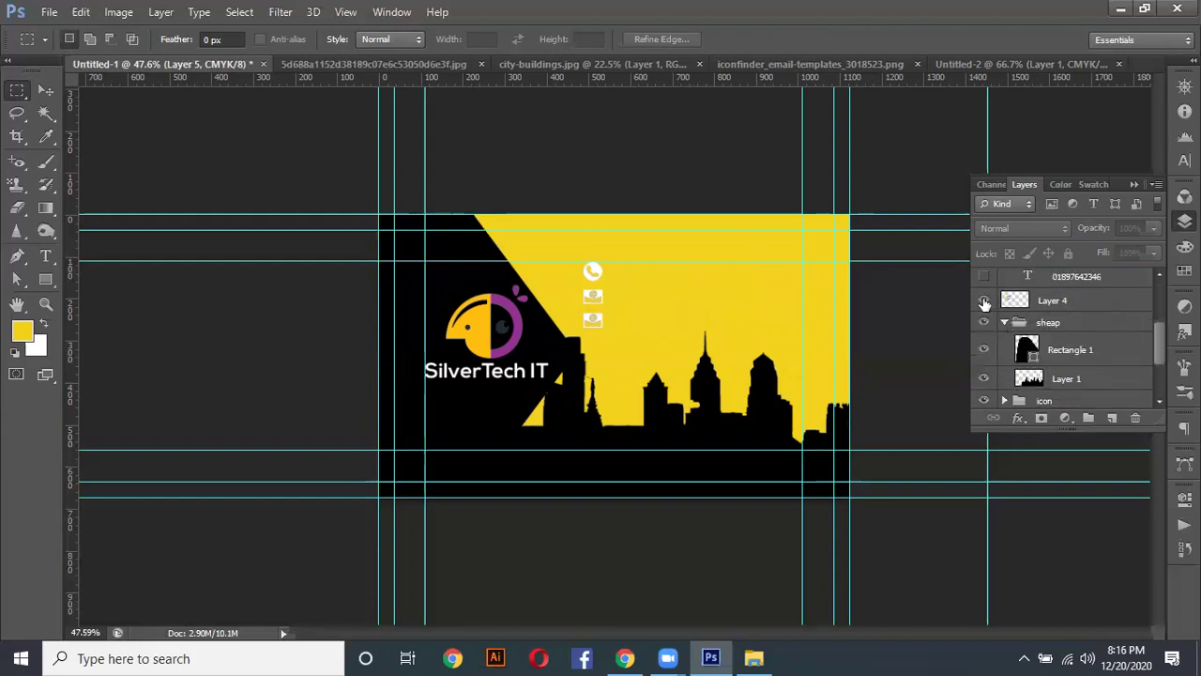
{"action": "scroll", "coordinate": [1004, 321], "scroll_direction": "down", "scroll_amount": 3}
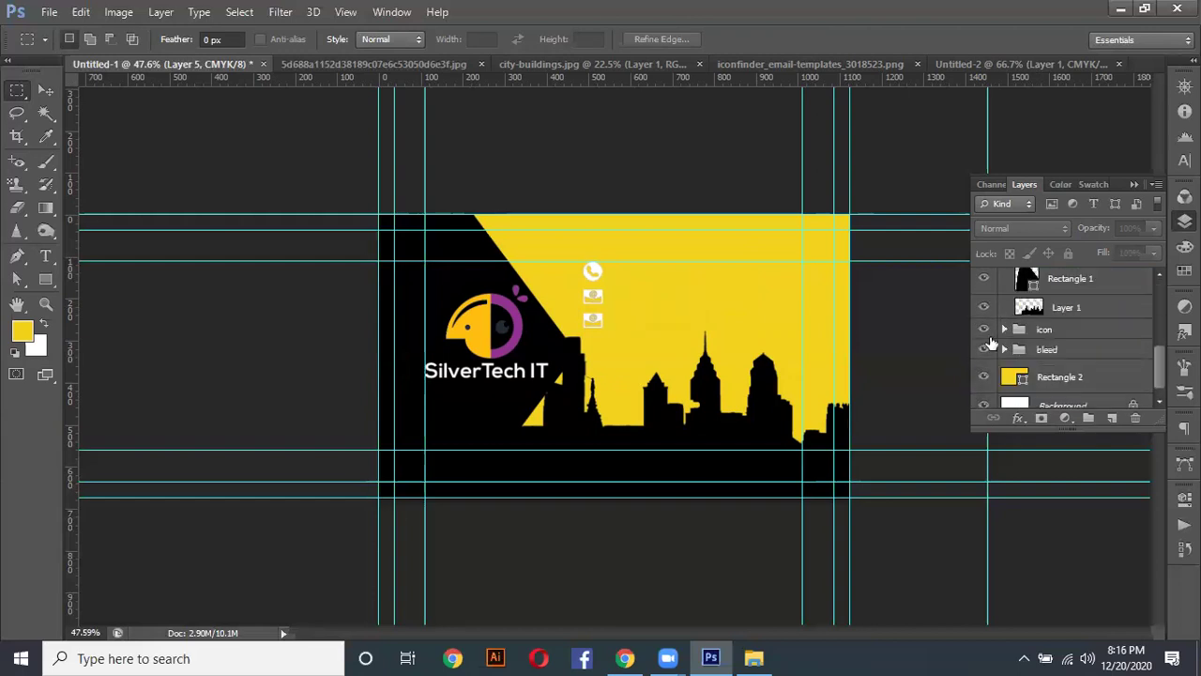
{"action": "left_click", "coordinate": [1005, 321]}
{"action": "scroll", "coordinate": [1004, 319], "scroll_direction": "down", "scroll_amount": 1}
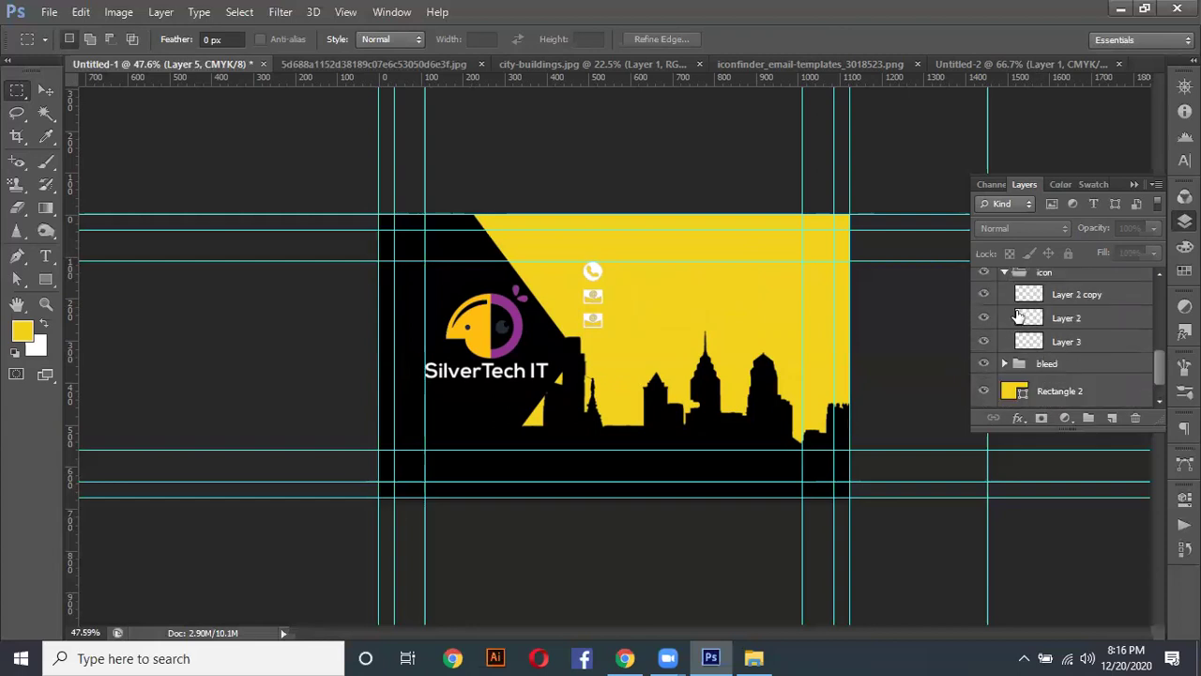
{"action": "scroll", "coordinate": [1002, 317], "scroll_direction": "up", "scroll_amount": 1}
{"action": "left_click", "coordinate": [984, 321]}
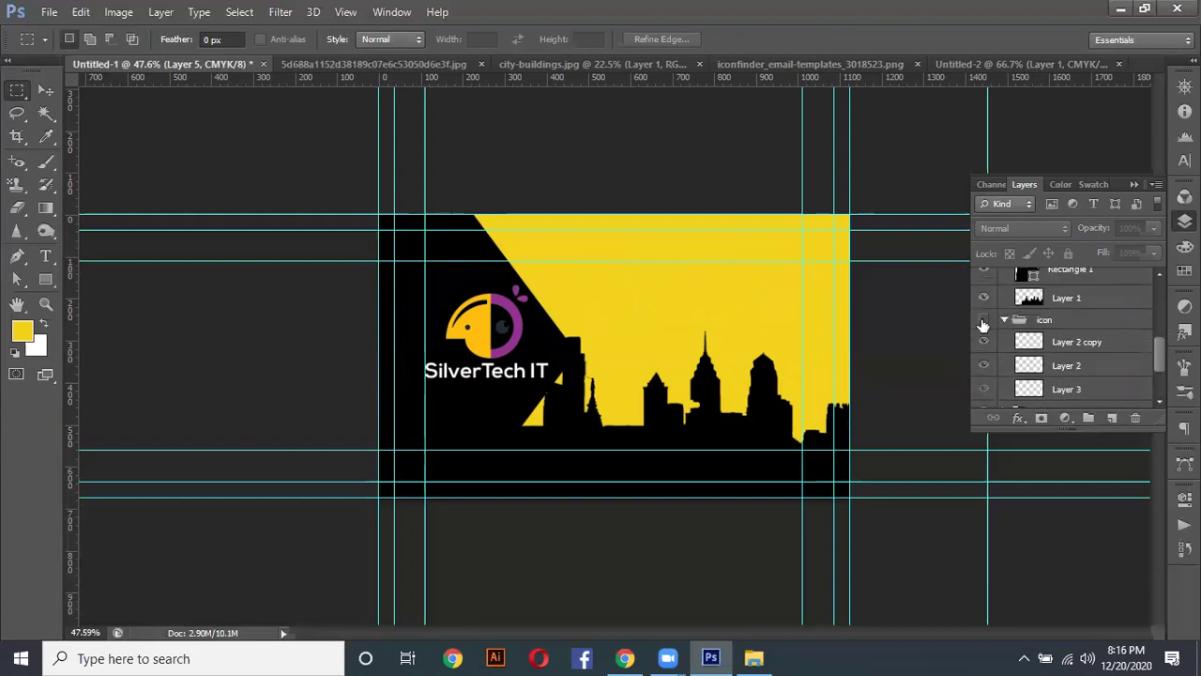
{"action": "key", "text": "v"}
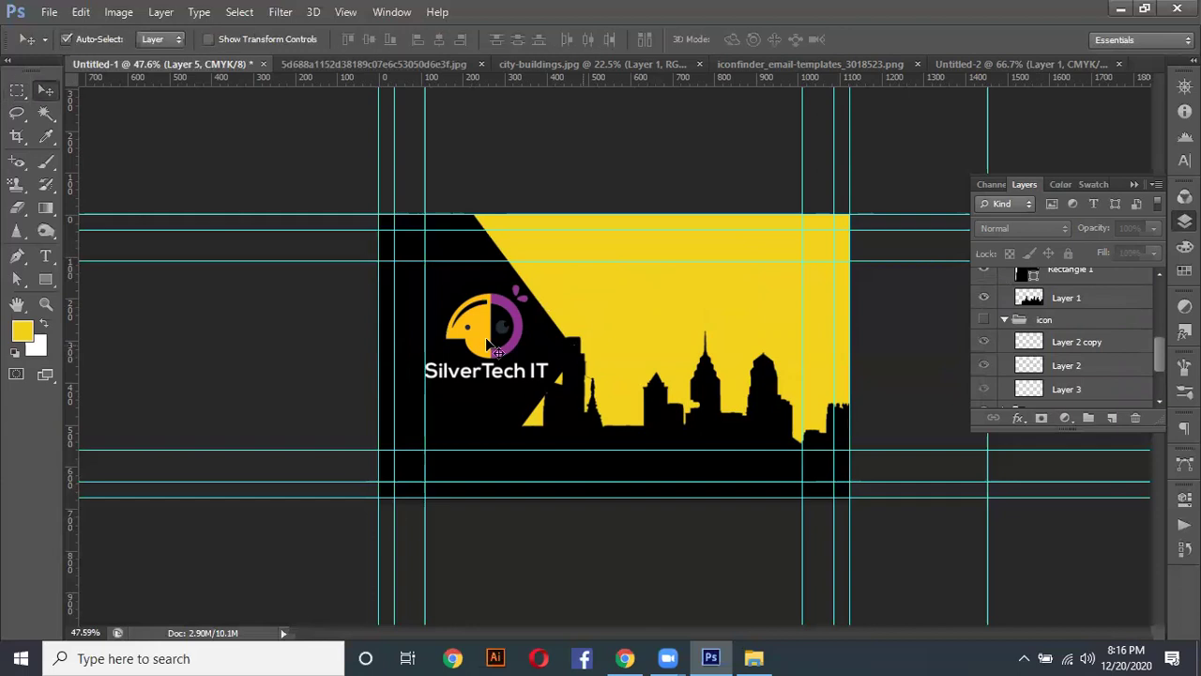
{"action": "left_click", "coordinate": [479, 327]}
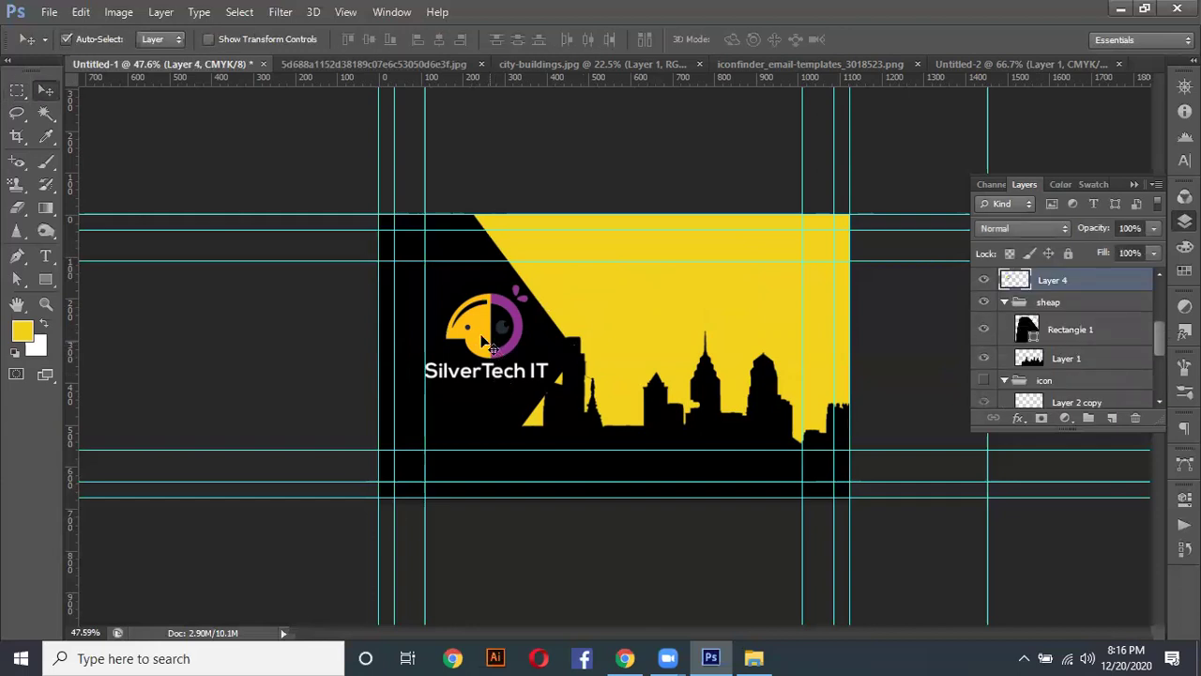
Step: Position the logo and SilverTech IT text together, then select both layers
{"action": "left_click_drag", "start_coordinate": [473, 342], "coordinate": [620, 318]}
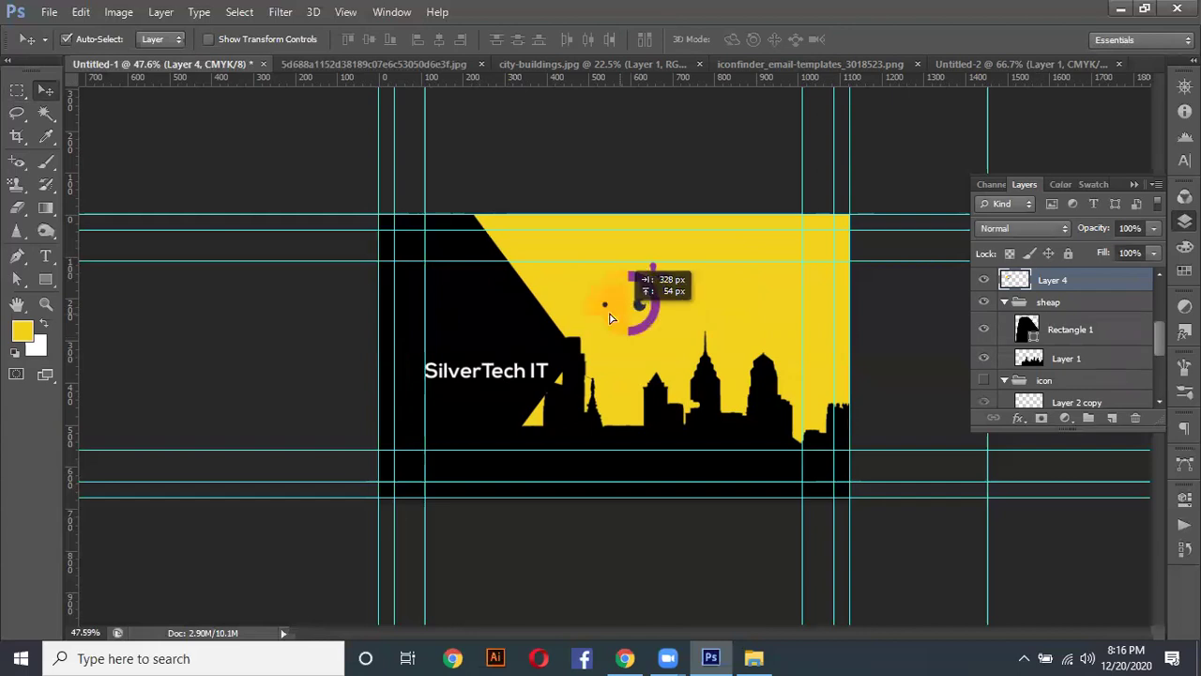
{"action": "left_click_drag", "start_coordinate": [609, 319], "coordinate": [635, 317]}
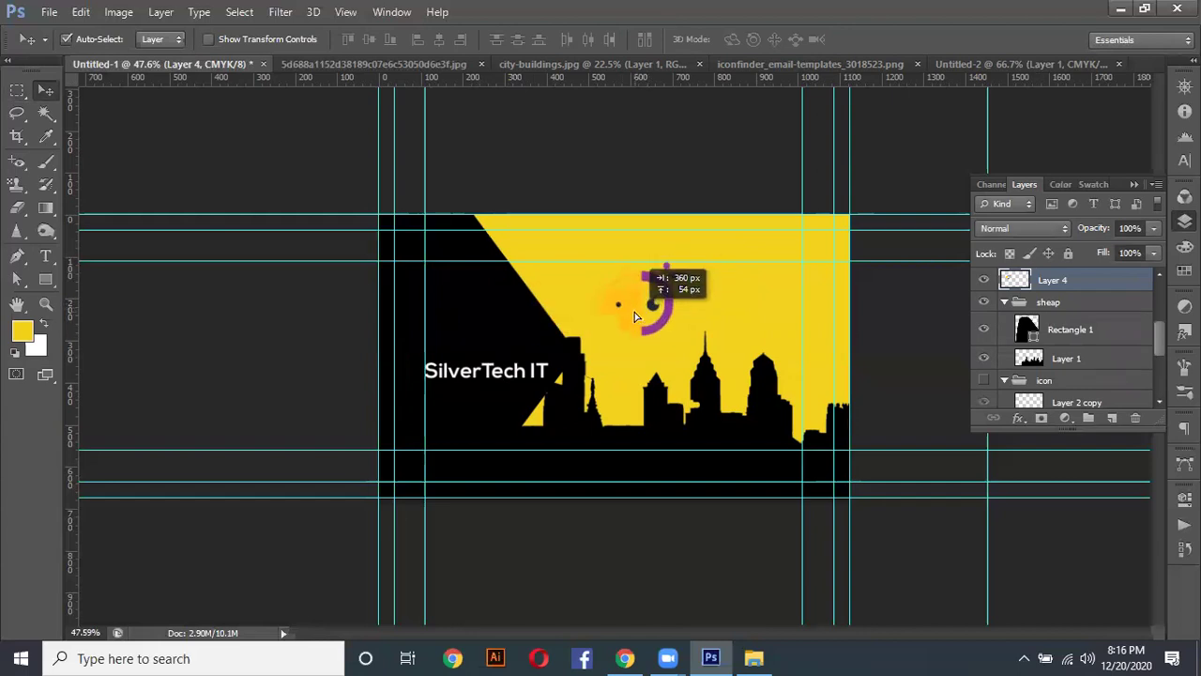
{"action": "left_click", "coordinate": [515, 375]}
{"action": "mouse_move", "coordinate": [640, 362]}
{"action": "left_mouse_down"}
{"action": "mouse_move", "coordinate": [633, 319]}
{"action": "mouse_move", "coordinate": [642, 366]}
{"action": "left_mouse_up"}
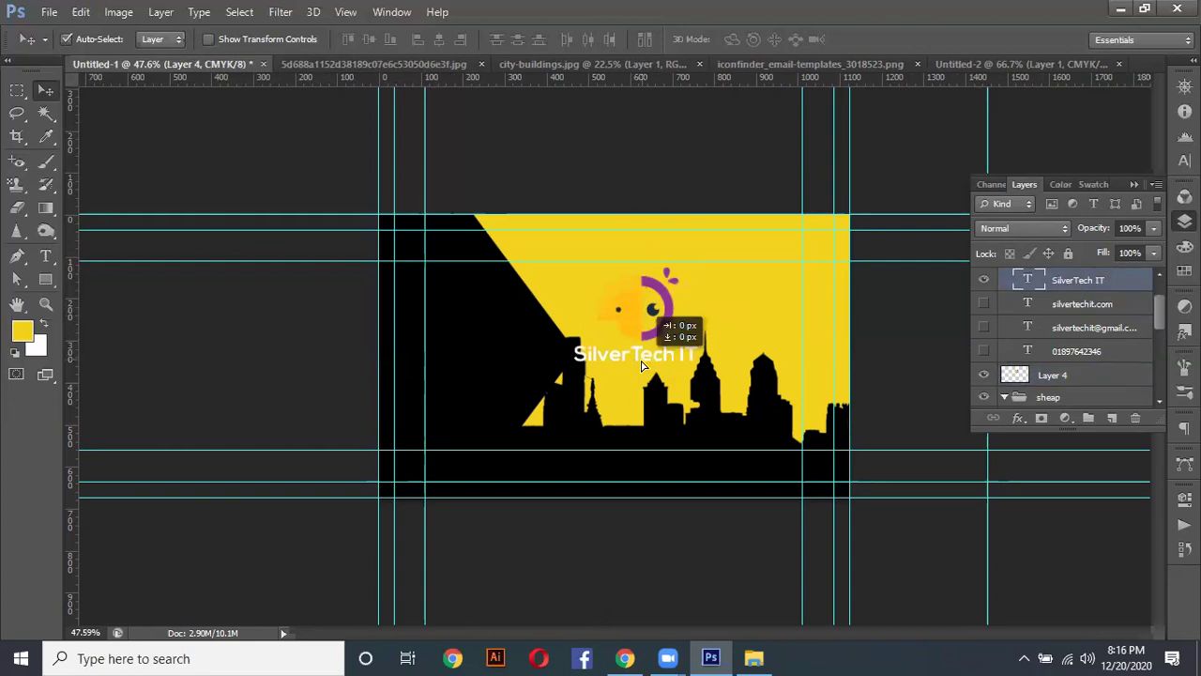
{"action": "left_click", "coordinate": [642, 366]}
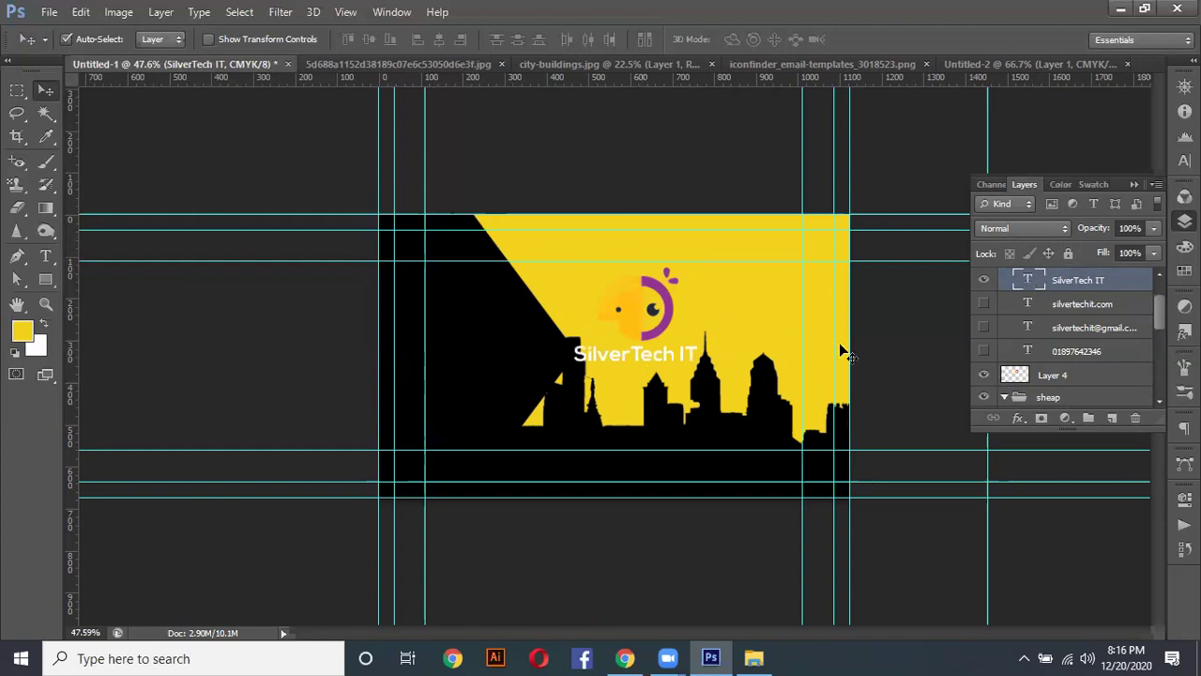
{"action": "left_click_drag", "start_coordinate": [1023, 374], "coordinate": [1019, 385]}
{"action": "left_click", "coordinate": [1049, 377], "text": "ctrl"}
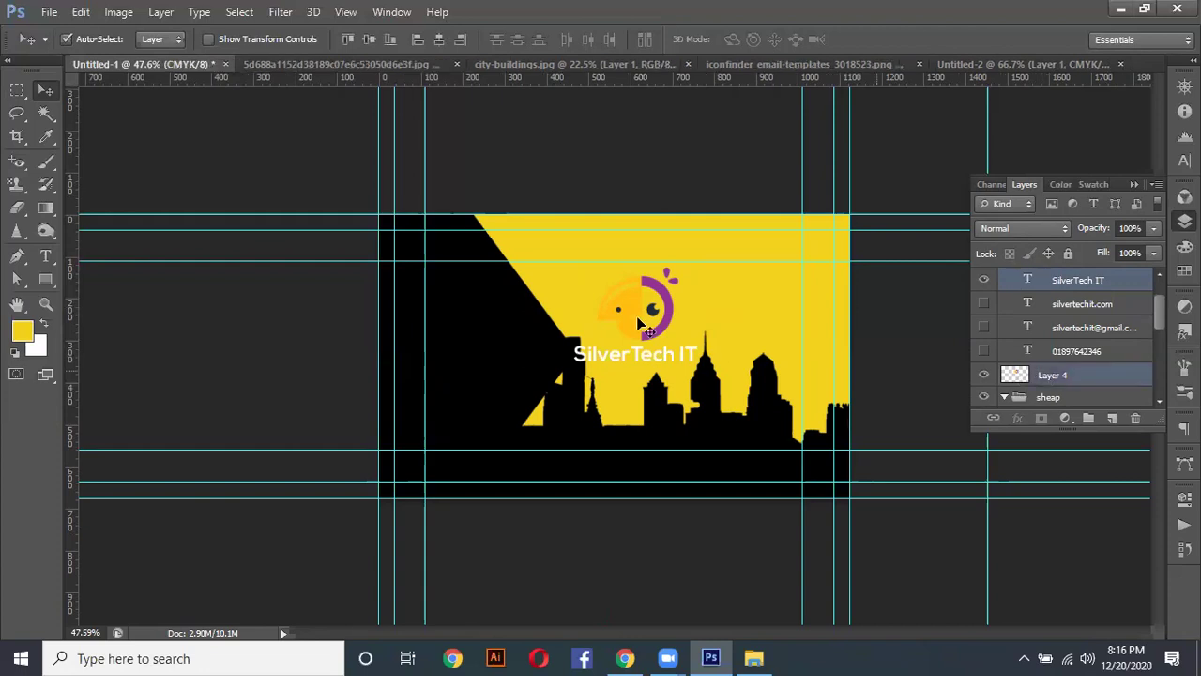
{"action": "left_click_drag", "start_coordinate": [637, 319], "coordinate": [638, 333]}
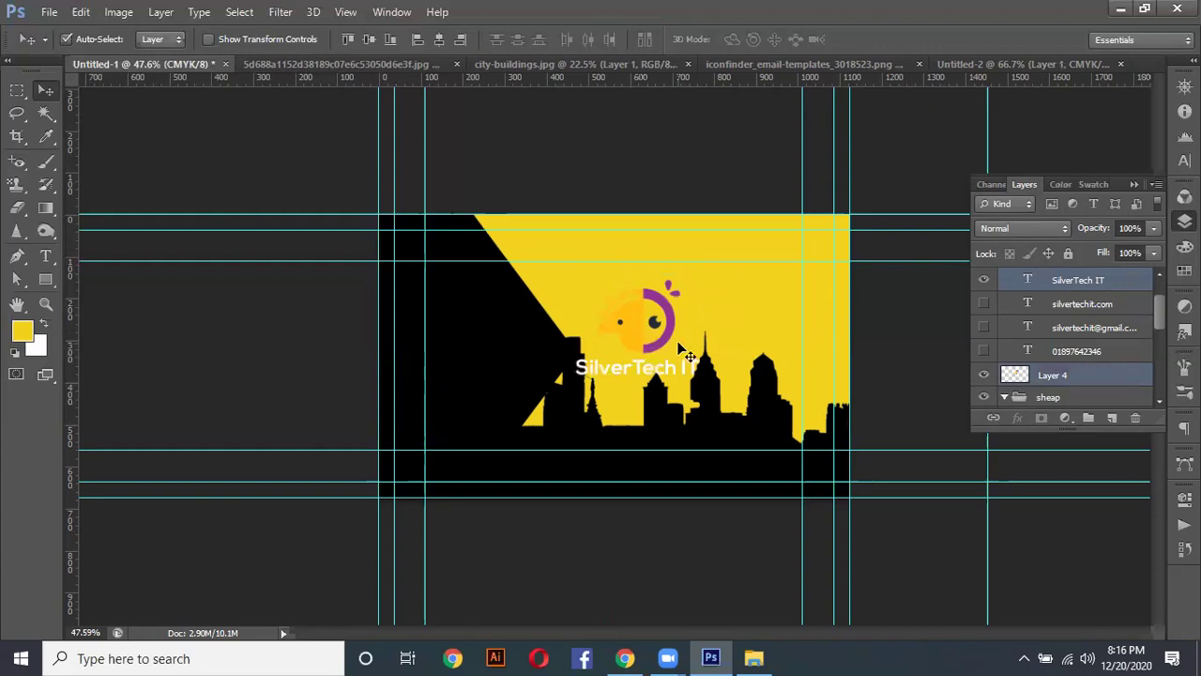
Step: Enlarge the logo and name together to about 148%
{"action": "key", "text": "ctrl+t"}
{"action": "left_click_drag", "start_coordinate": [703, 378], "coordinate": [729, 397]}
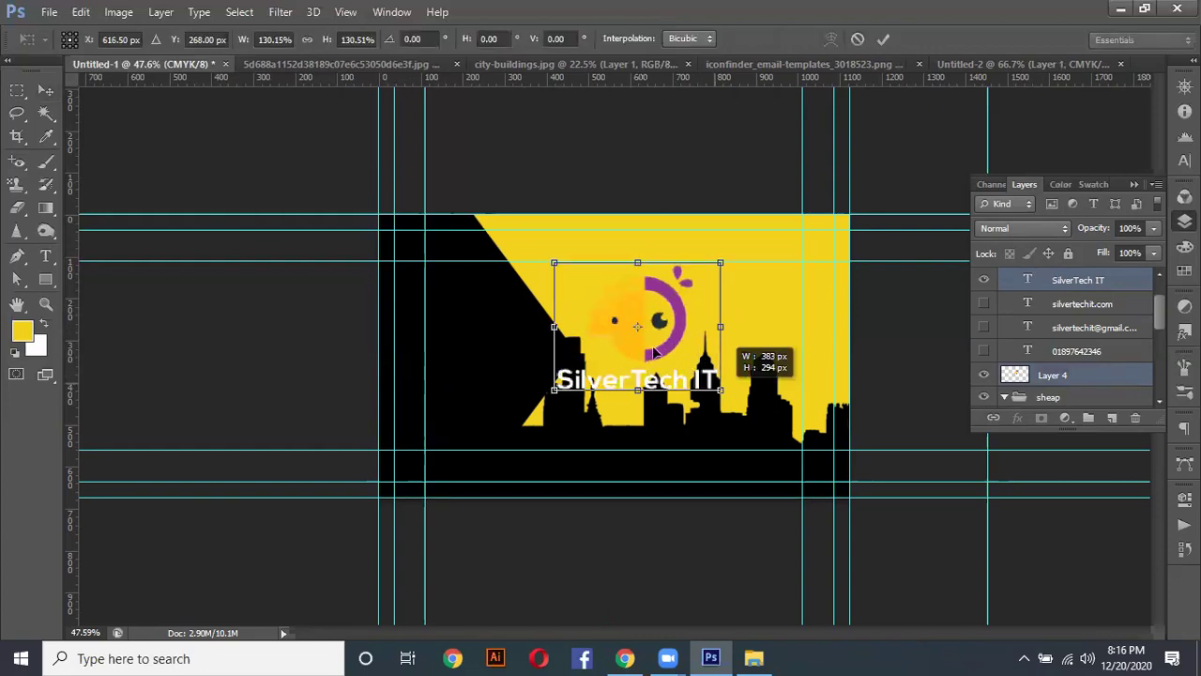
{"action": "left_click_drag", "start_coordinate": [636, 353], "coordinate": [630, 358]}
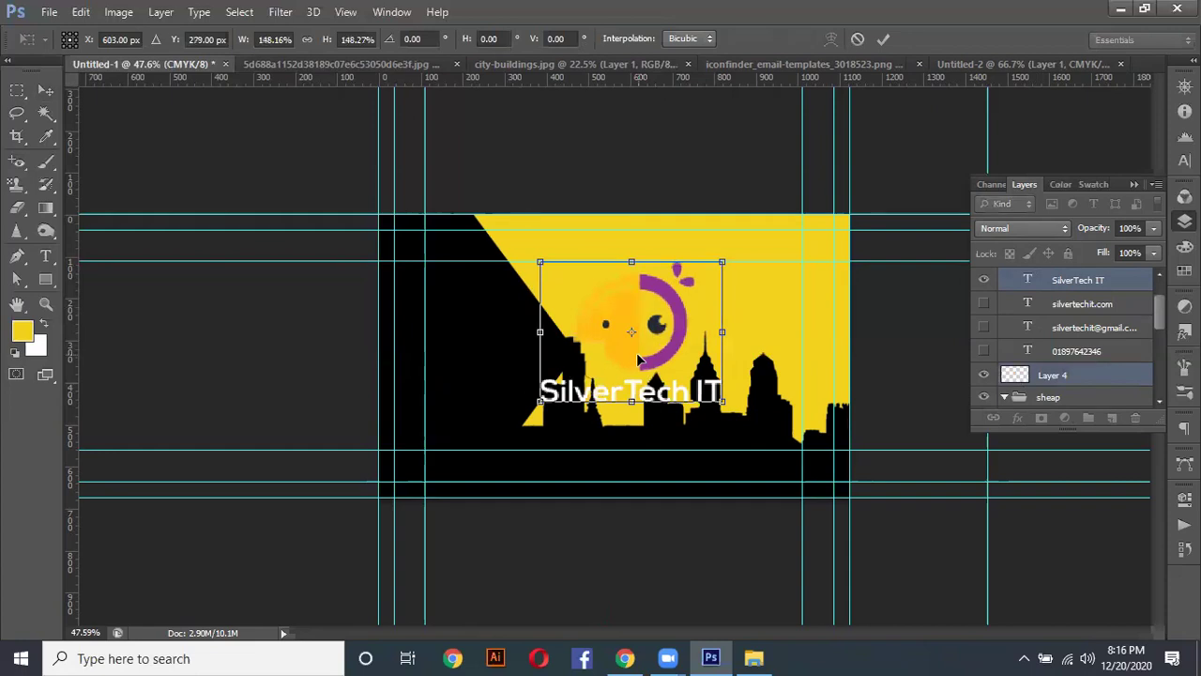
{"action": "left_click", "coordinate": [887, 39]}
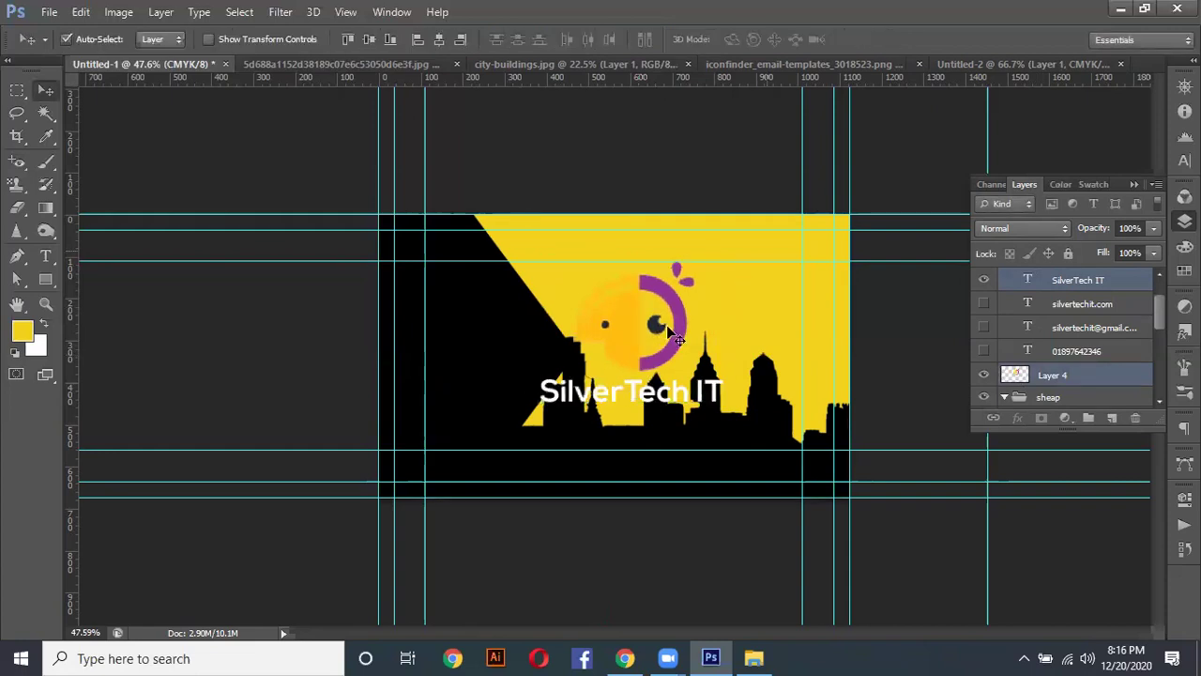
Step: Move the logo and name back to the black left side, shrink them to about 74%, and stamp Layer 6
{"action": "scroll", "coordinate": [1069, 338], "scroll_direction": "up", "scroll_amount": 1}
{"action": "scroll", "coordinate": [1070, 338], "scroll_direction": "up", "scroll_amount": 1}
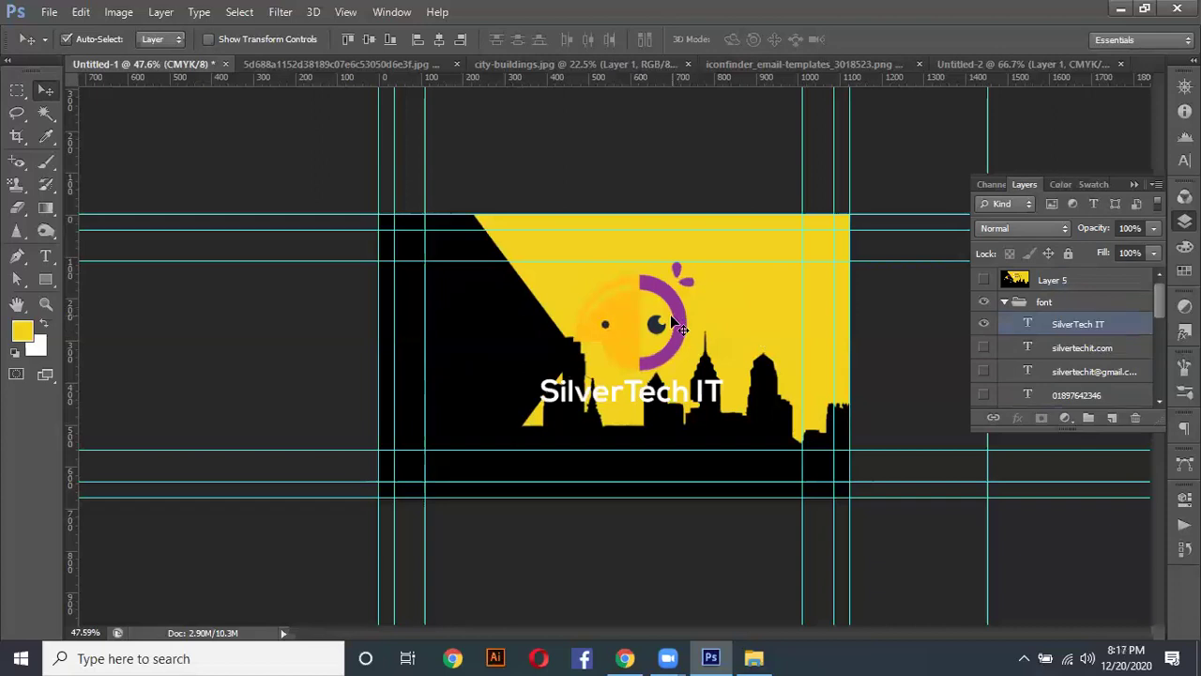
{"action": "left_click_drag", "start_coordinate": [666, 334], "coordinate": [610, 334]}
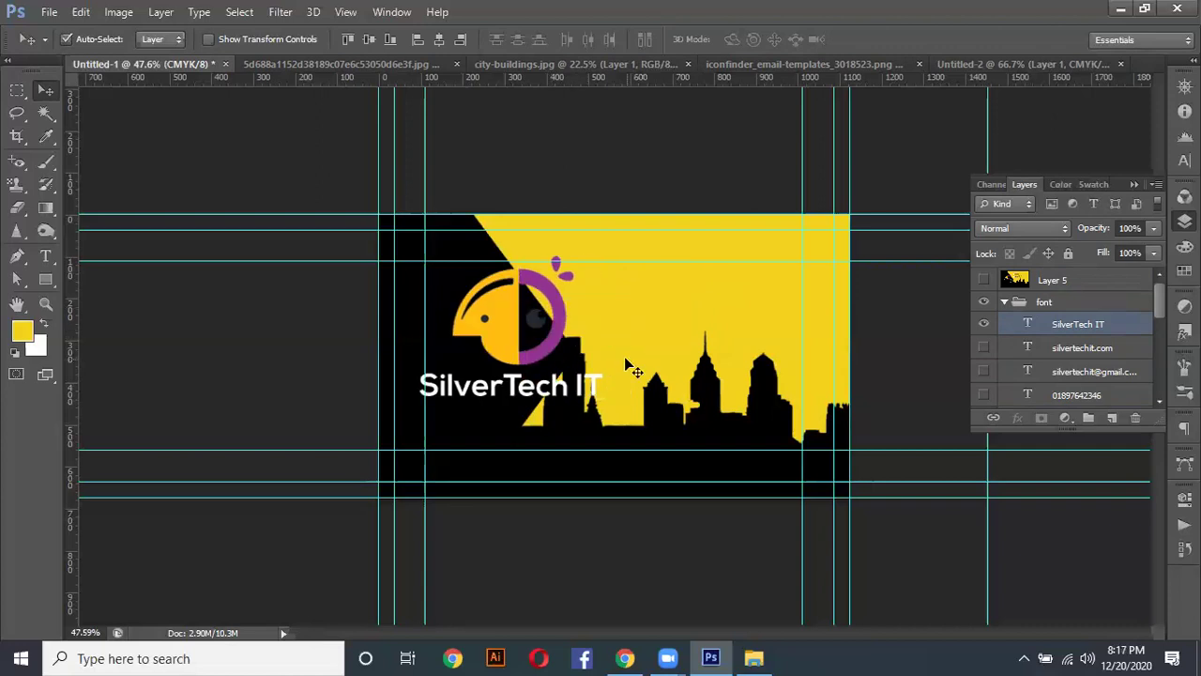
{"action": "key", "text": "ctrl+t"}
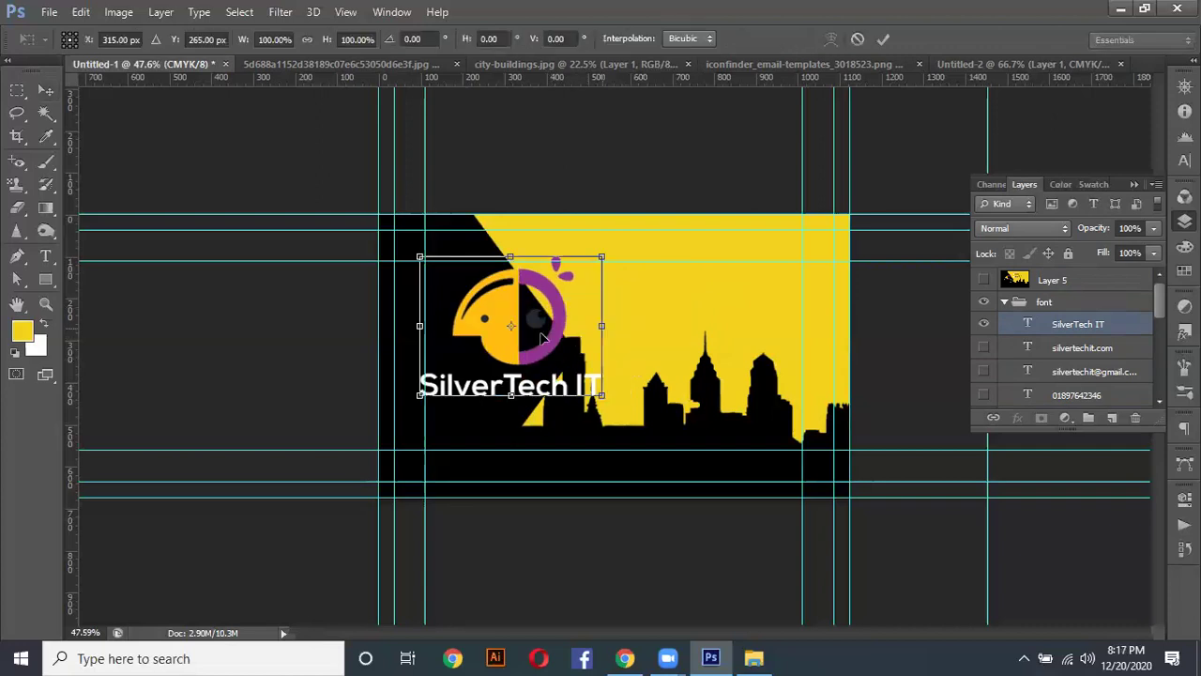
{"action": "mouse_move", "coordinate": [605, 256]}
{"action": "left_mouse_down"}
{"action": "mouse_move", "coordinate": [526, 343]}
{"action": "mouse_move", "coordinate": [531, 335]}
{"action": "left_mouse_up"}
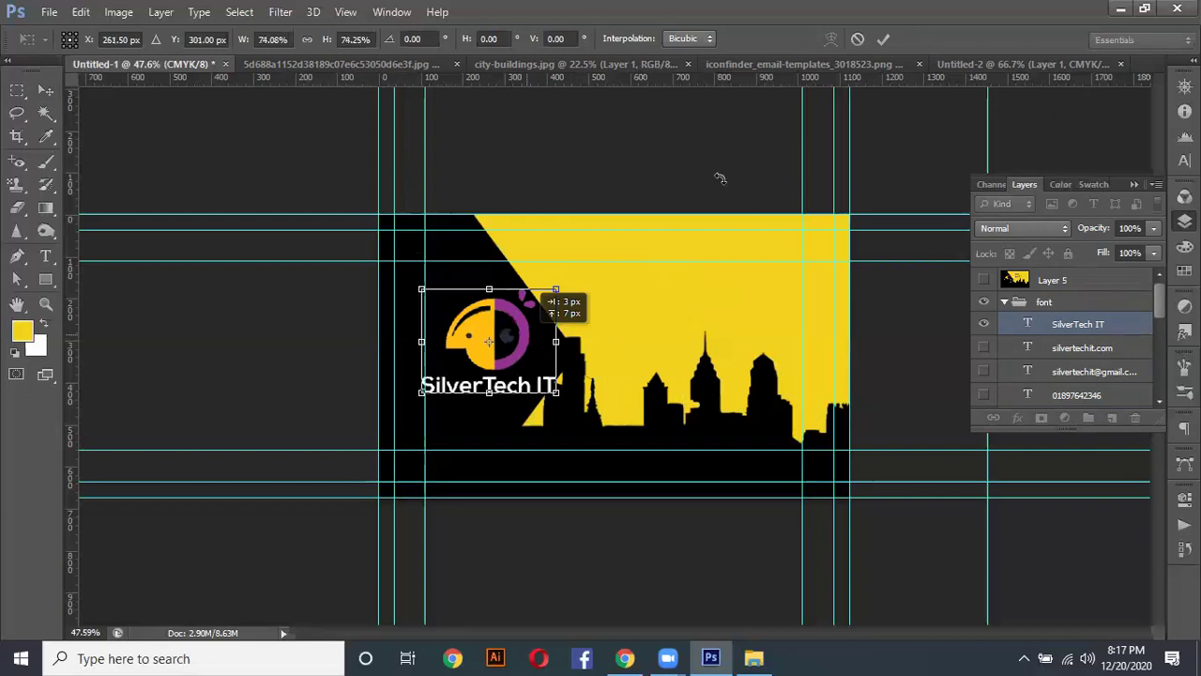
{"action": "key", "text": "Return"}
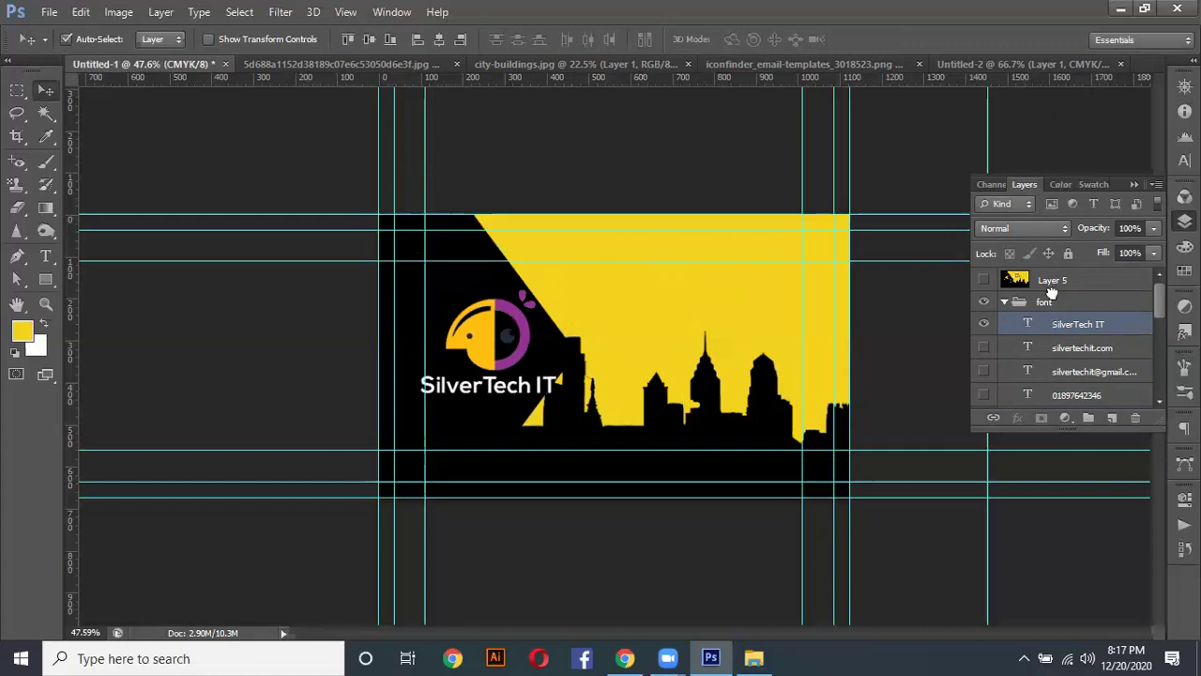
{"action": "key", "text": "ctrl+alt+shift+e"}
Step: Move Layer 6 out of the font group and turn the contact text layers back on
{"action": "left_click_drag", "start_coordinate": [1051, 293], "coordinate": [1049, 297]}
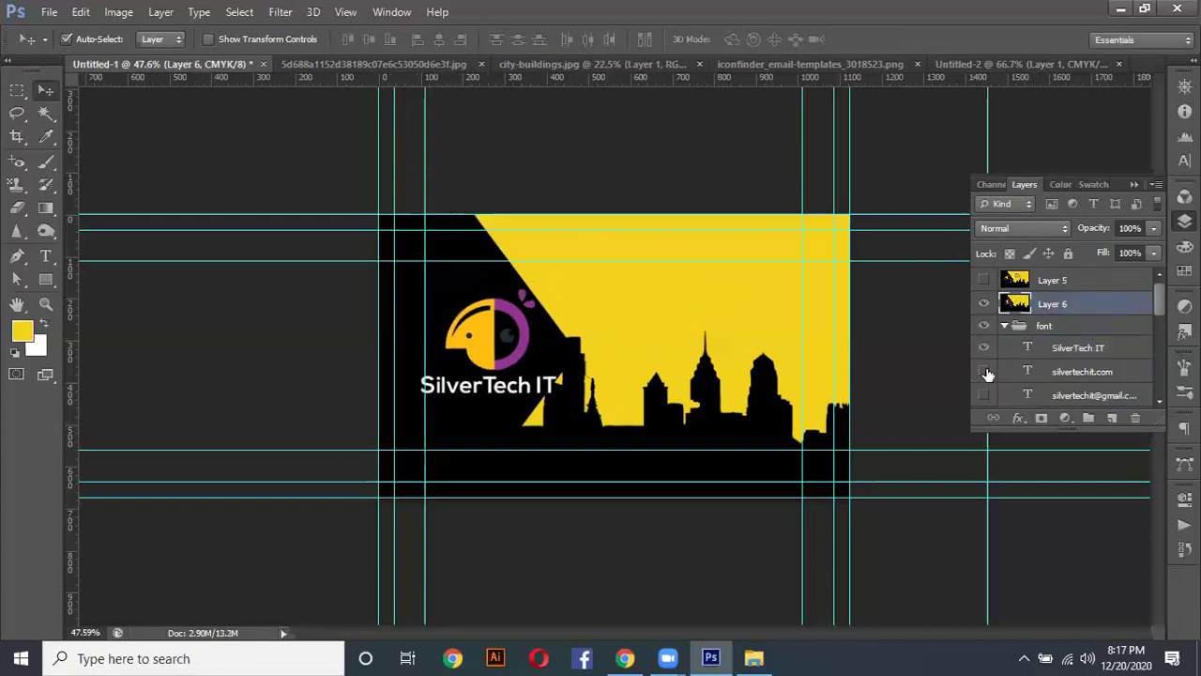
{"action": "left_click_drag", "start_coordinate": [985, 372], "coordinate": [984, 395]}
{"action": "left_click", "coordinate": [982, 326]}
Step: Marquee the card area, undock and redock Untitled-2, and return to the card design to merge it
{"action": "key", "text": "m"}
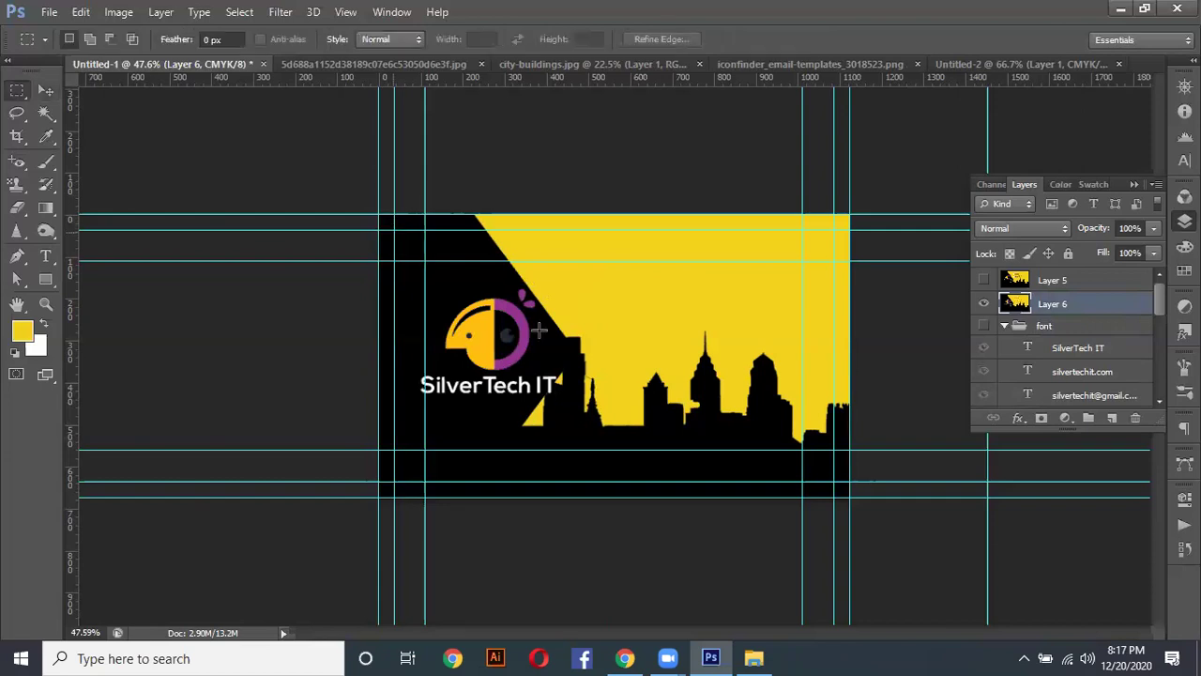
{"action": "left_click_drag", "start_coordinate": [395, 230], "coordinate": [834, 482]}
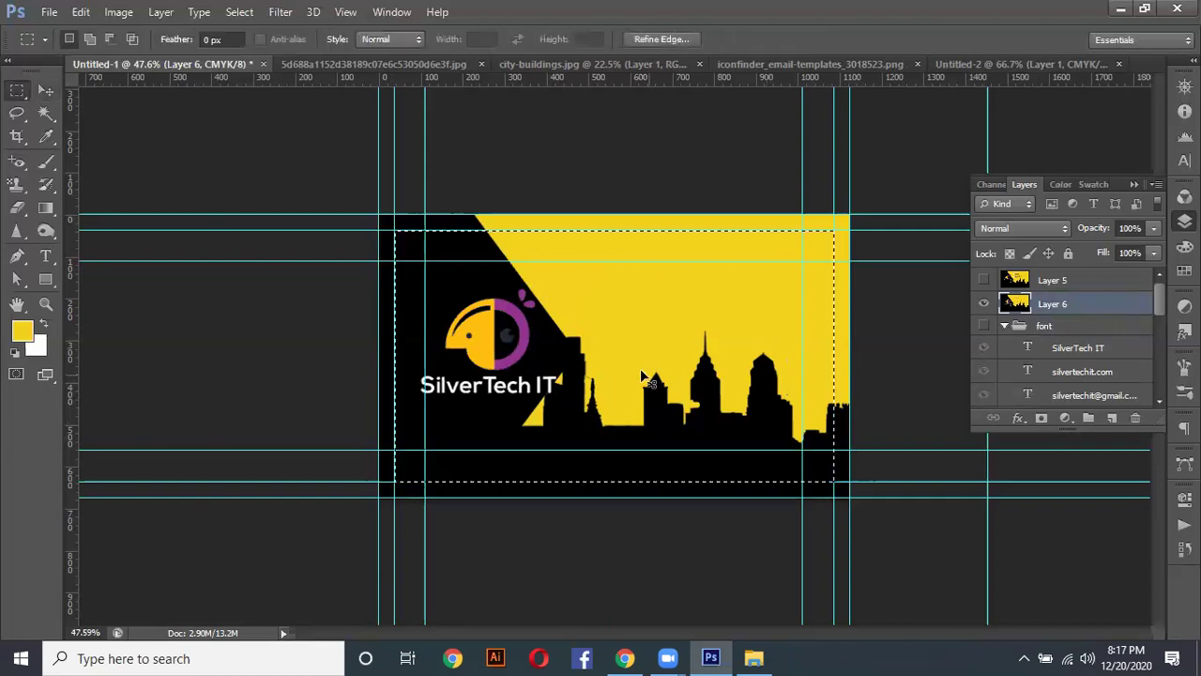
{"action": "mouse_move", "coordinate": [644, 377]}
{"action": "left_mouse_down"}
{"action": "mouse_move", "coordinate": [971, 60]}
{"action": "mouse_move", "coordinate": [873, 72]}
{"action": "left_mouse_up"}
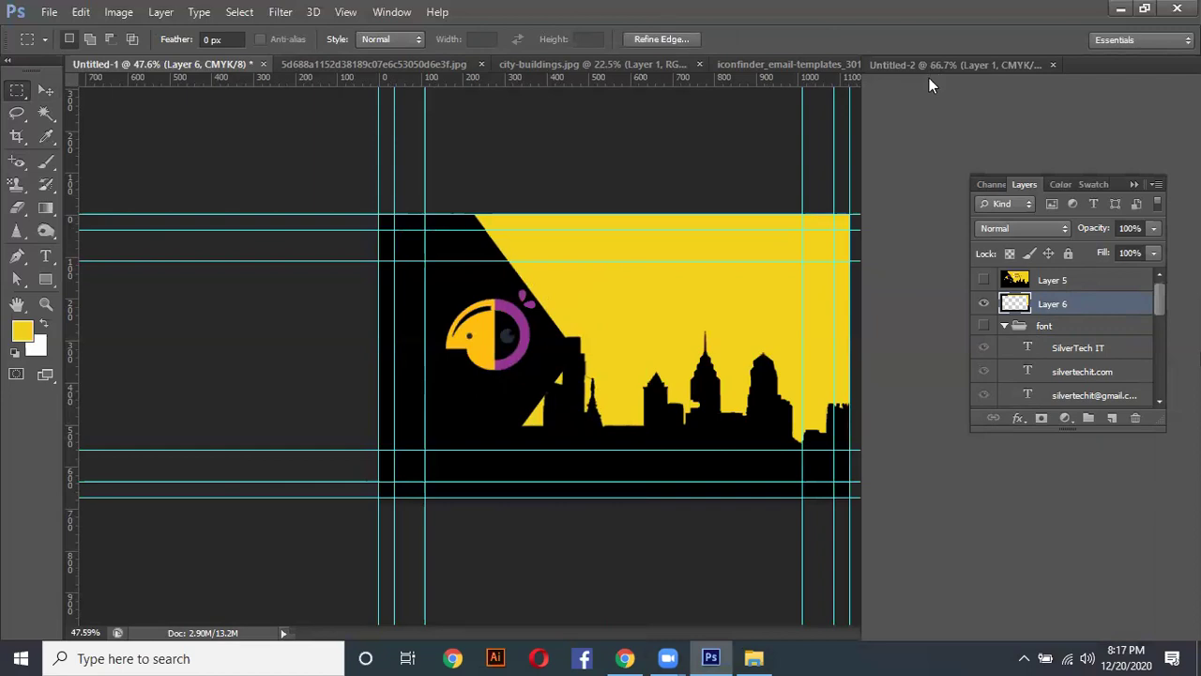
{"action": "left_click_drag", "start_coordinate": [930, 65], "coordinate": [924, 94]}
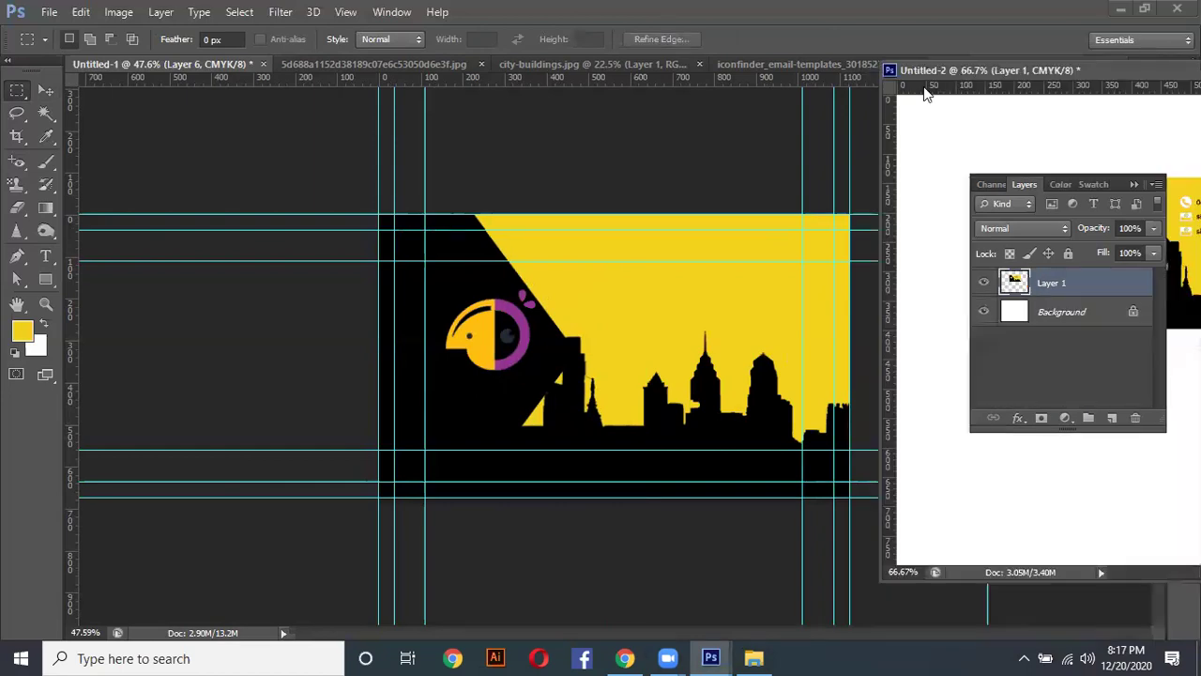
{"action": "left_click_drag", "start_coordinate": [924, 72], "coordinate": [922, 64]}
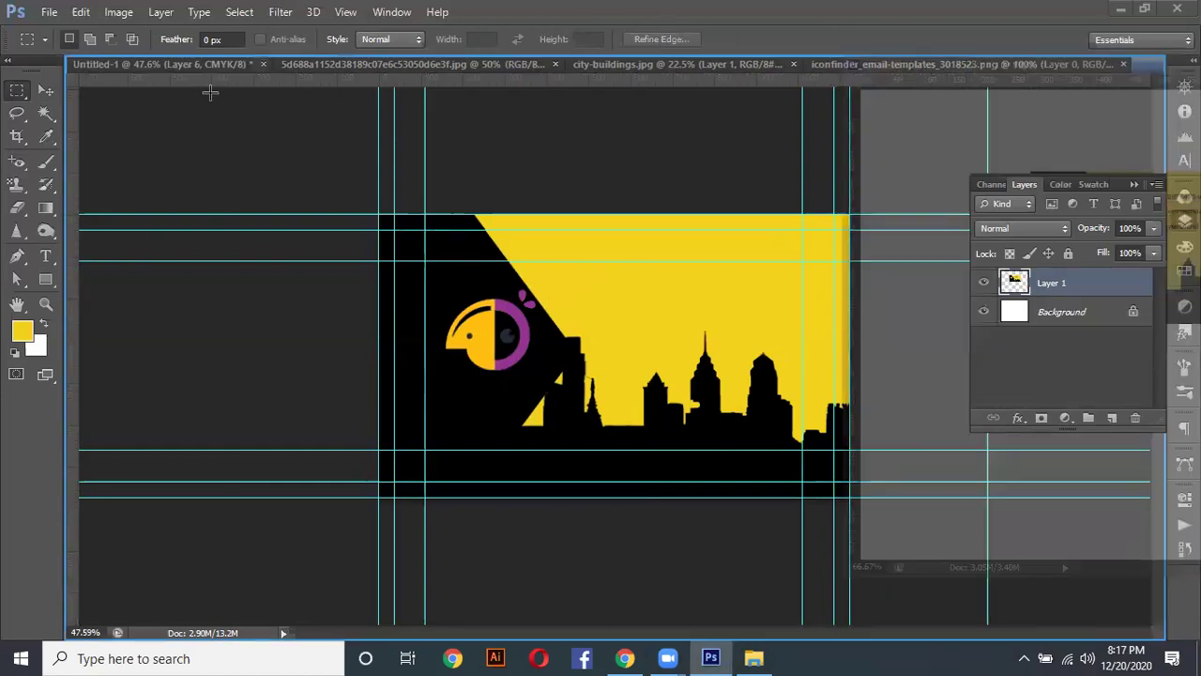
{"action": "key", "text": "ctrl+Tab"}
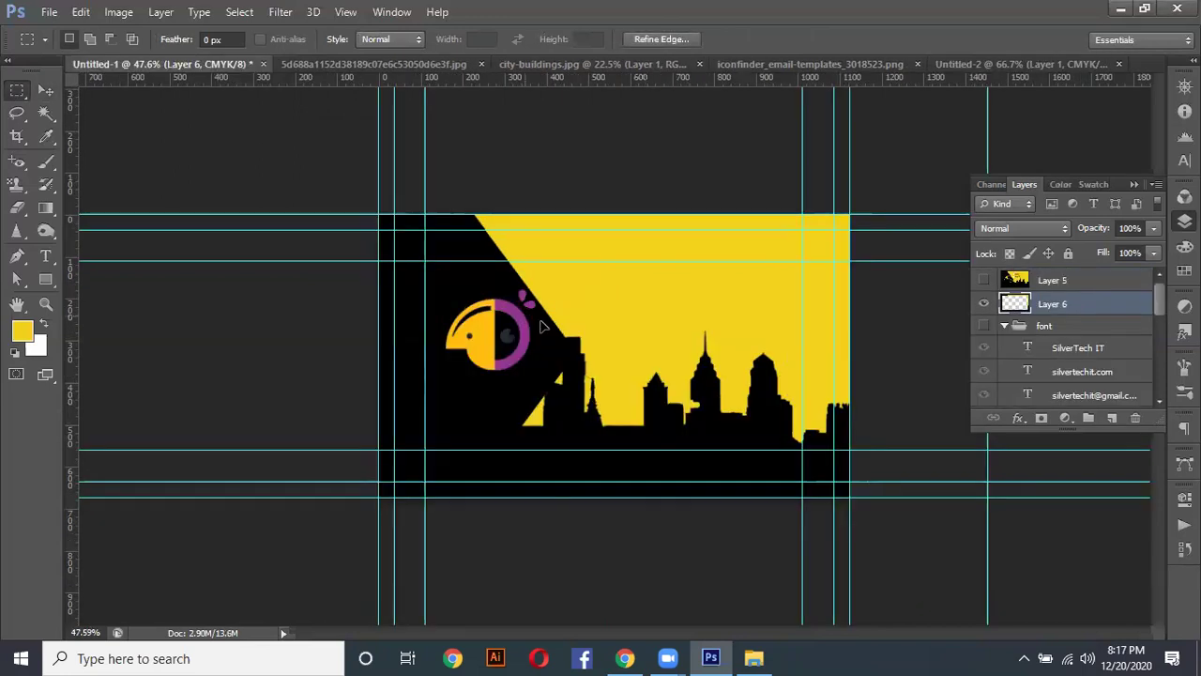
{"action": "key", "text": "ctrl+z"}
Step: Drop the merged card back into Untitled-2, scale it to match, and space it below the first card
{"action": "mouse_move", "coordinate": [662, 273]}
{"action": "left_mouse_down"}
{"action": "mouse_move", "coordinate": [950, 66]}
{"action": "mouse_move", "coordinate": [636, 437]}
{"action": "left_mouse_up"}
{"action": "key", "text": "ctrl+t"}
{"action": "left_click_drag", "start_coordinate": [395, 287], "coordinate": [400, 290]}
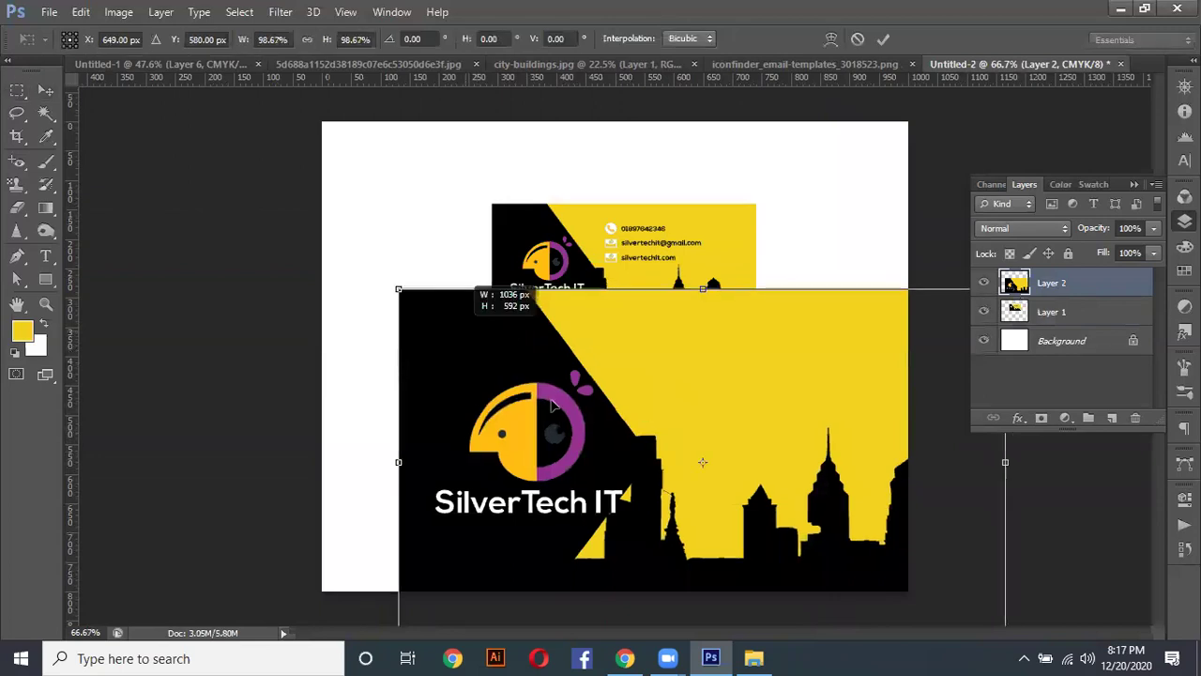
{"action": "left_click_drag", "start_coordinate": [554, 404], "coordinate": [506, 367]}
{"action": "mouse_move", "coordinate": [756, 506]}
{"action": "left_mouse_down"}
{"action": "mouse_move", "coordinate": [735, 508]}
{"action": "mouse_move", "coordinate": [756, 523]}
{"action": "left_mouse_up"}
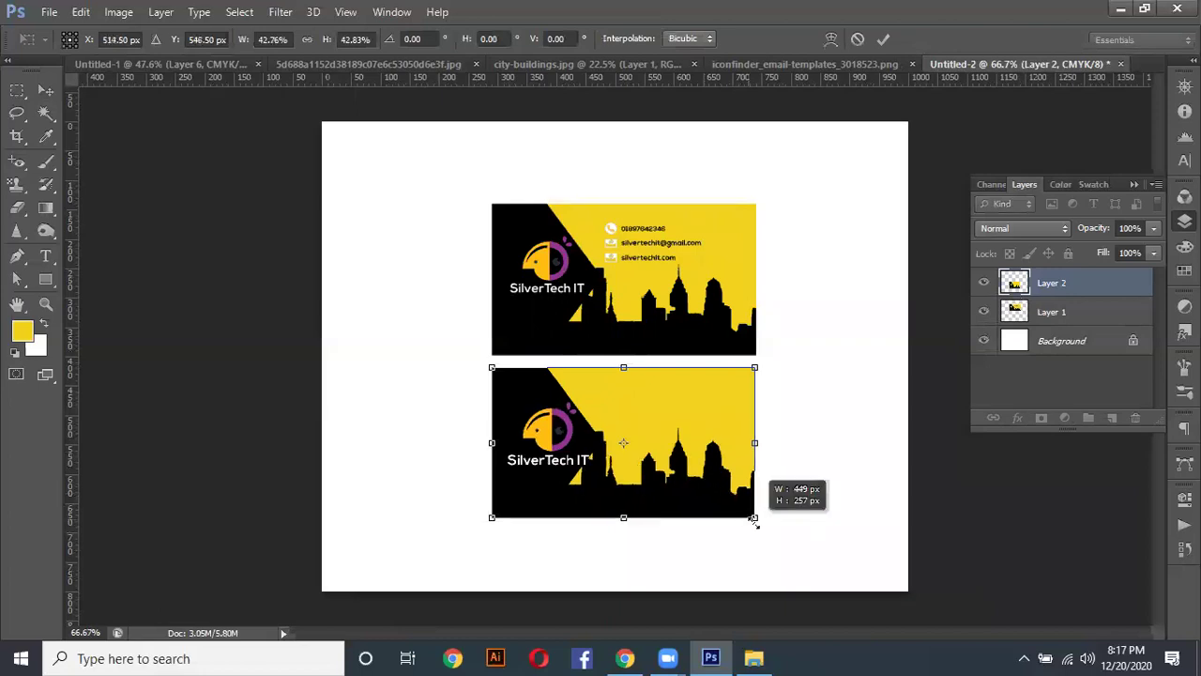
{"action": "key", "text": "Return"}
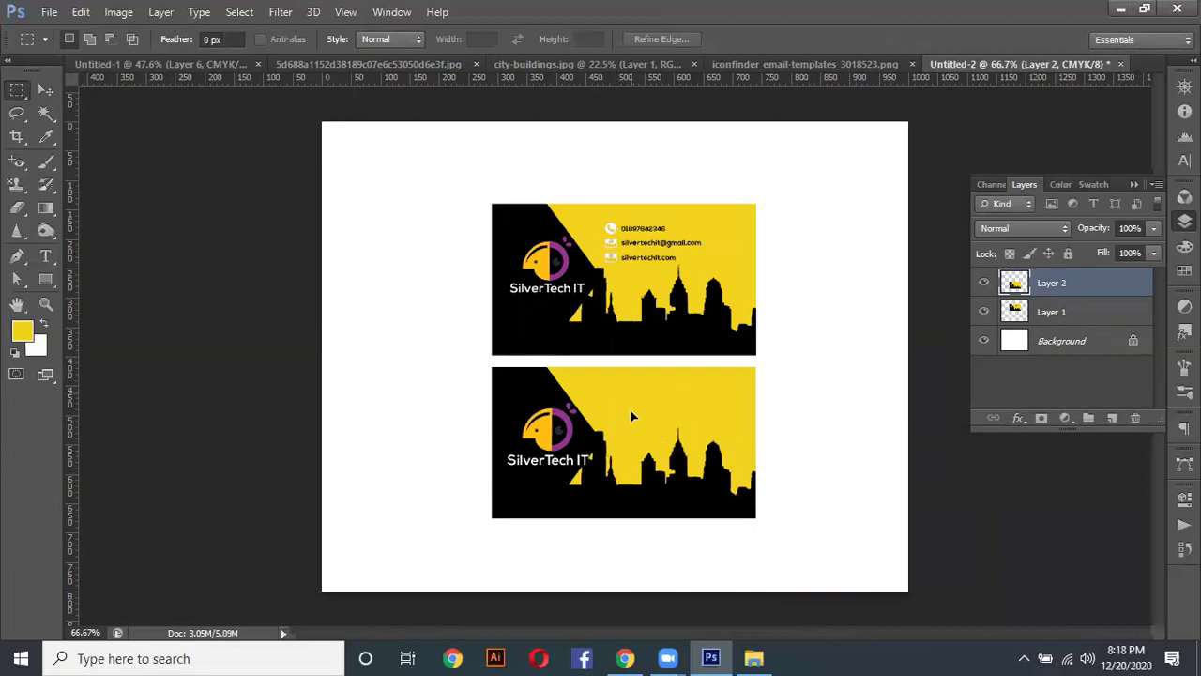
{"action": "key", "text": "shift+Down"}
{"action": "key", "text": "shift+Down"}
{"action": "key", "text": "shift+Down"}
{"action": "key", "text": "ctrl+alt+z"}
{"action": "key", "text": "ctrl+alt+z"}
{"action": "key", "text": "ctrl+alt+z"}
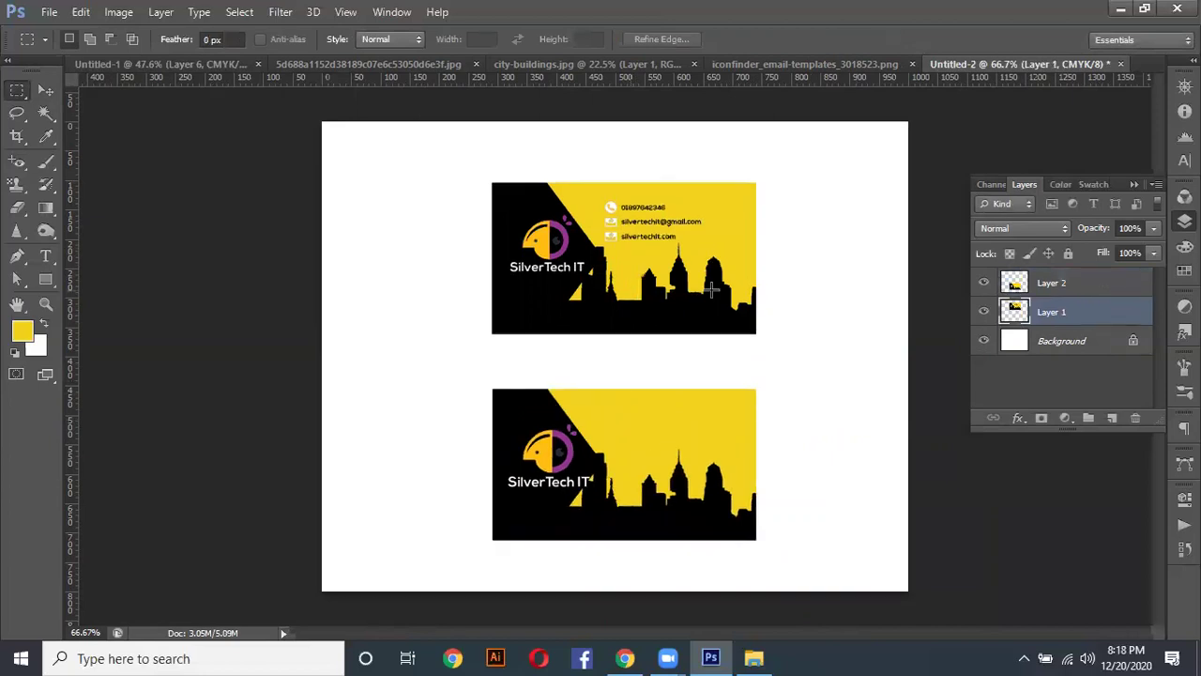
{"action": "left_click", "coordinate": [1061, 285]}
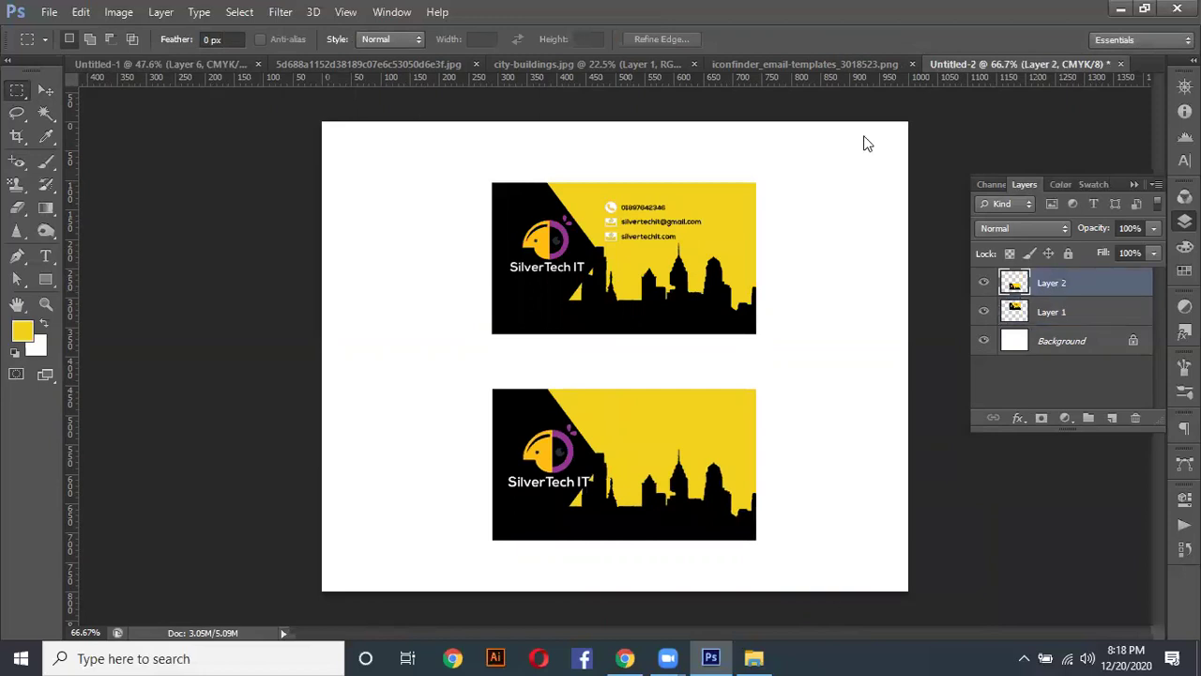
Step: Give the lower card (Layer 2) a soft drop shadow with adjusted size and distance
{"action": "right_click", "coordinate": [745, 98]}
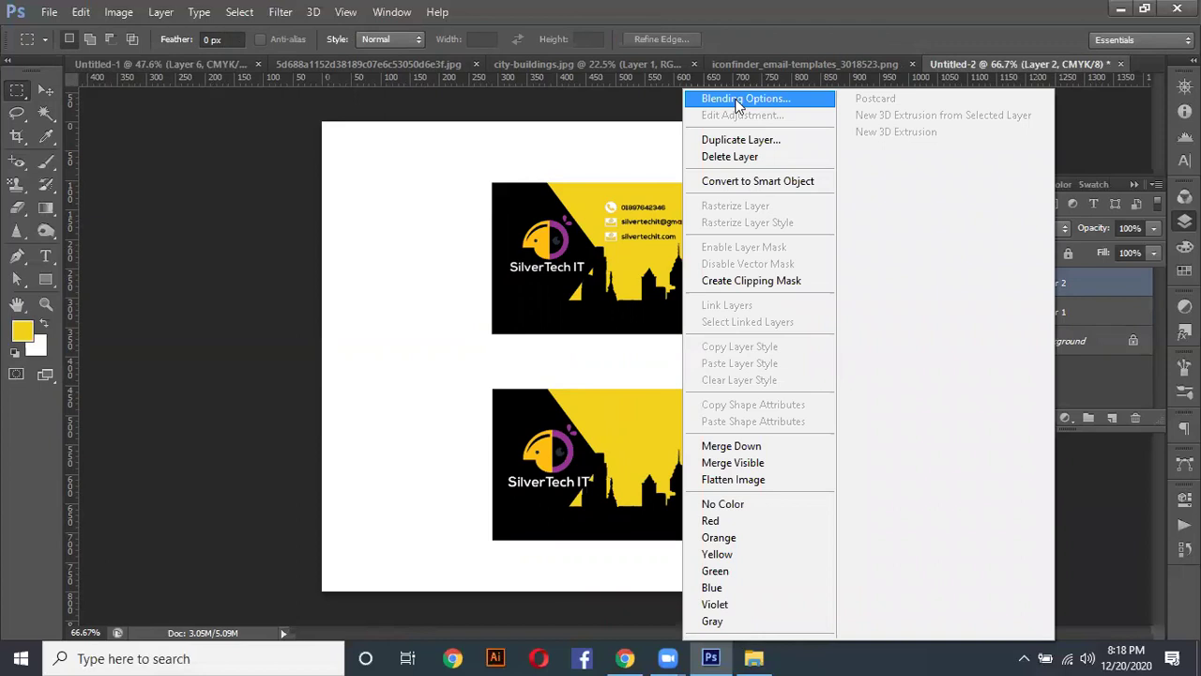
{"action": "left_click", "coordinate": [735, 99]}
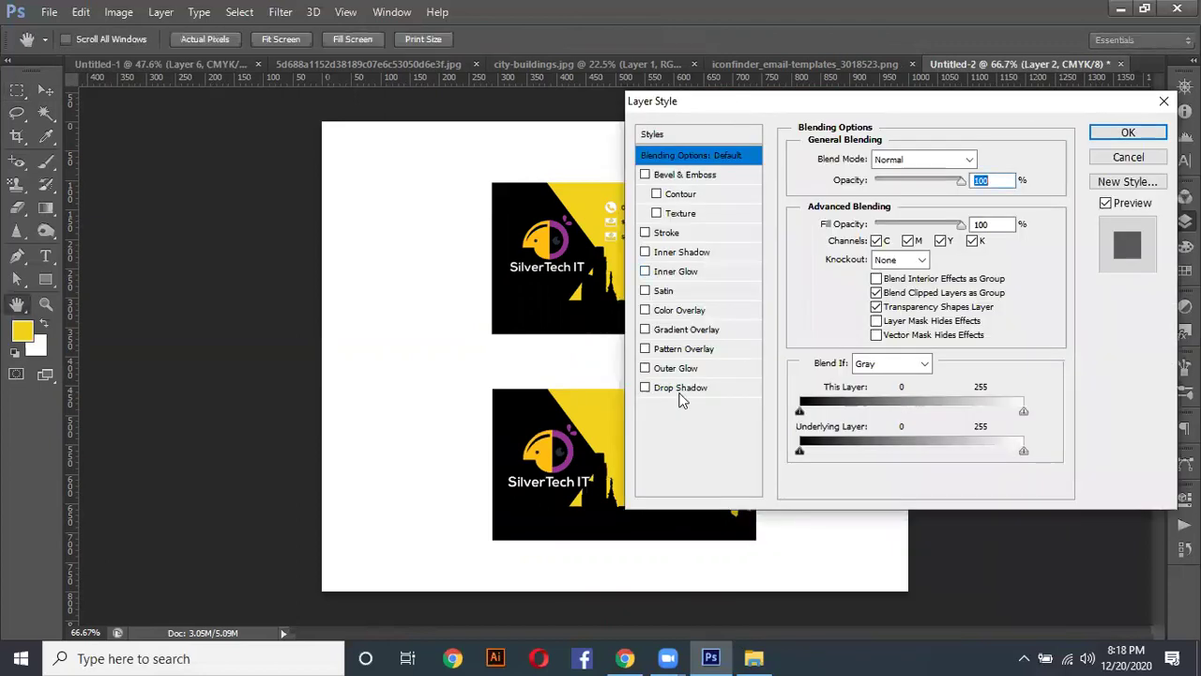
{"action": "left_click", "coordinate": [681, 388]}
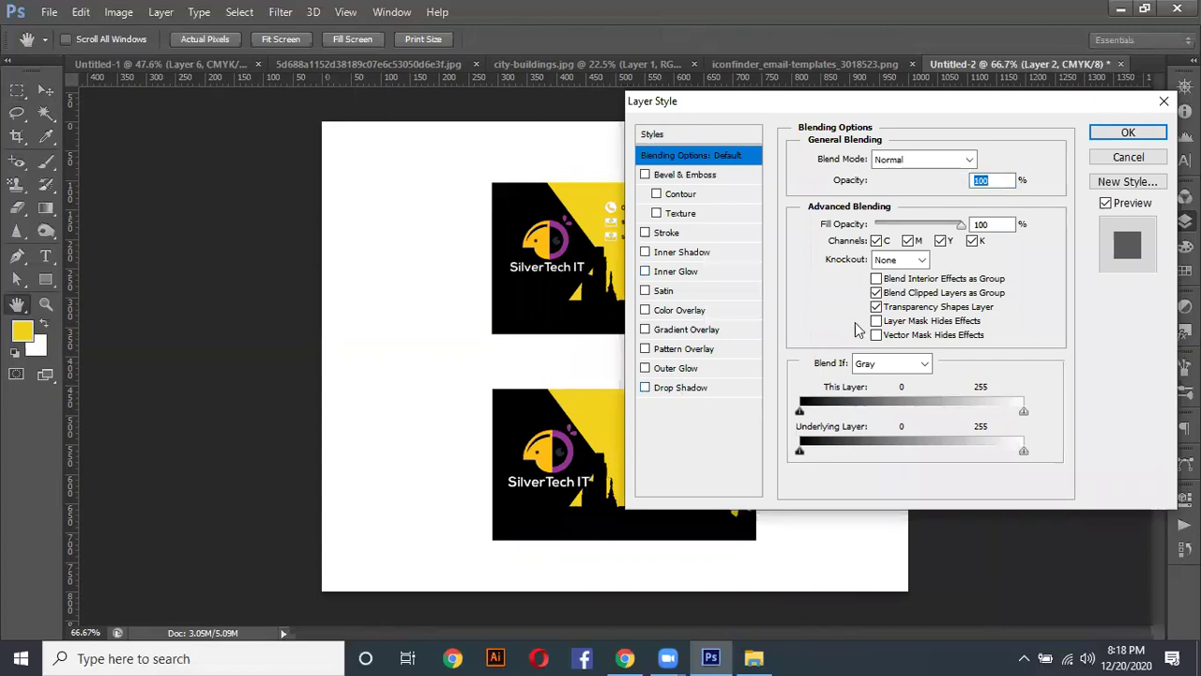
{"action": "mouse_move", "coordinate": [867, 273]}
{"action": "left_mouse_down"}
{"action": "mouse_move", "coordinate": [877, 254]}
{"action": "mouse_move", "coordinate": [862, 255]}
{"action": "left_mouse_up"}
{"action": "left_click_drag", "start_coordinate": [688, 538], "coordinate": [685, 532]}
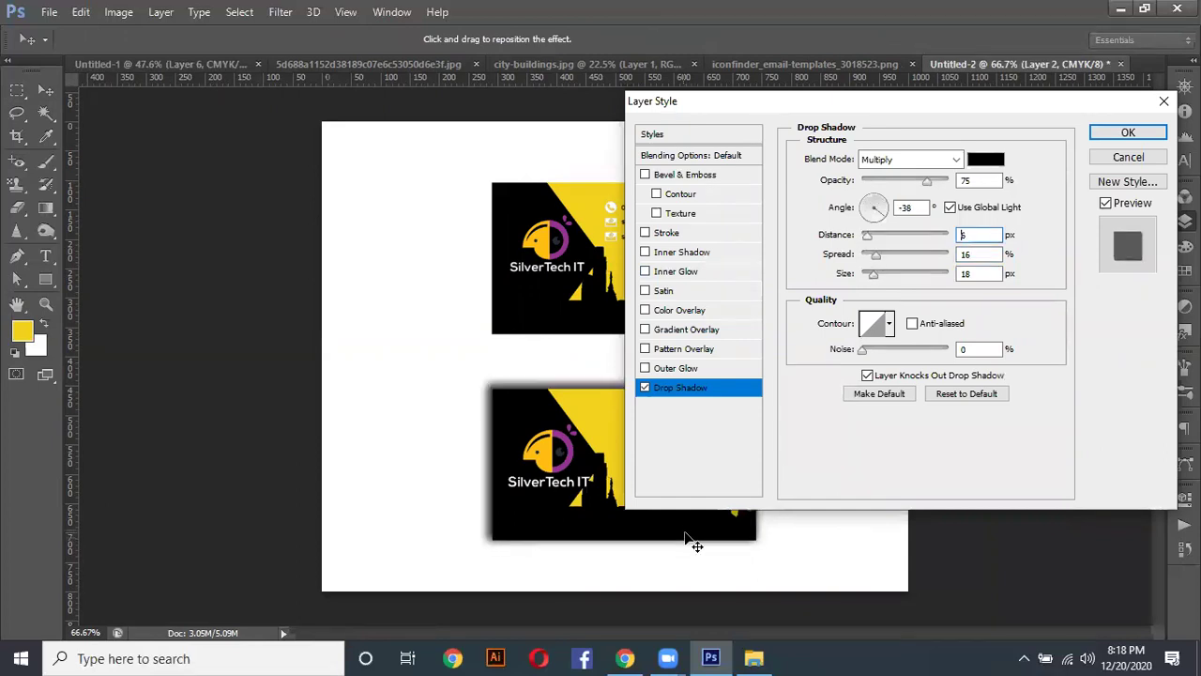
{"action": "left_click", "coordinate": [1126, 133]}
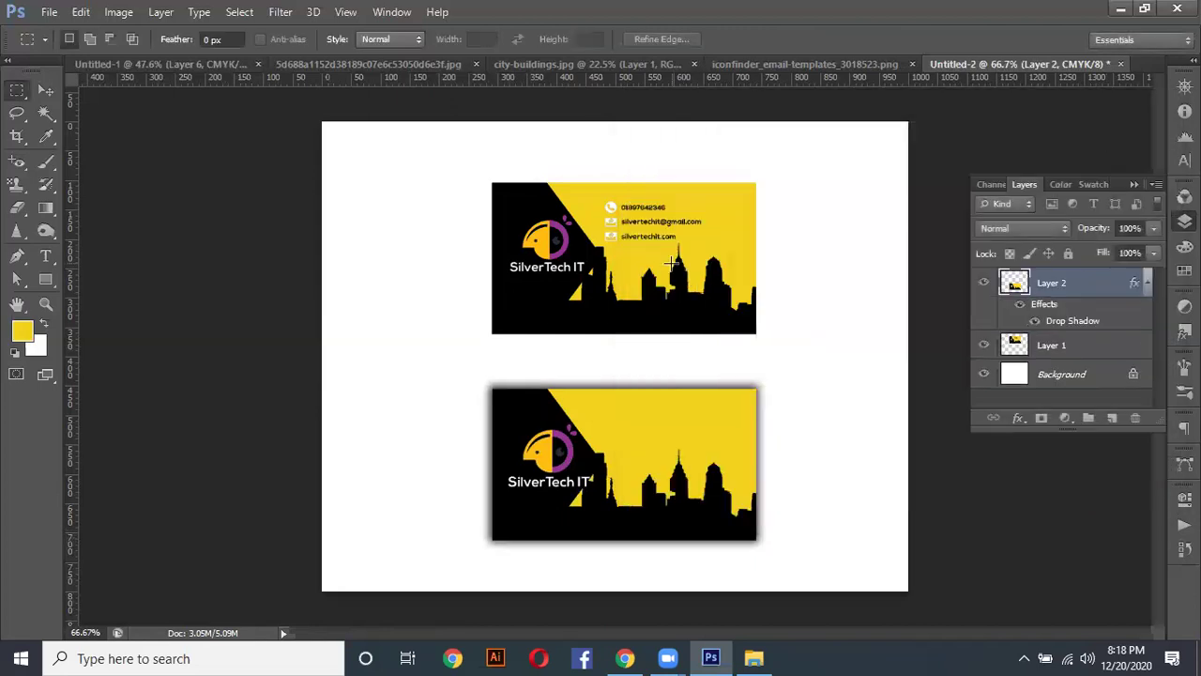
Step: Give the upper card (Layer 1) a drop shadow with larger size and spread
{"action": "left_click", "coordinate": [1042, 345]}
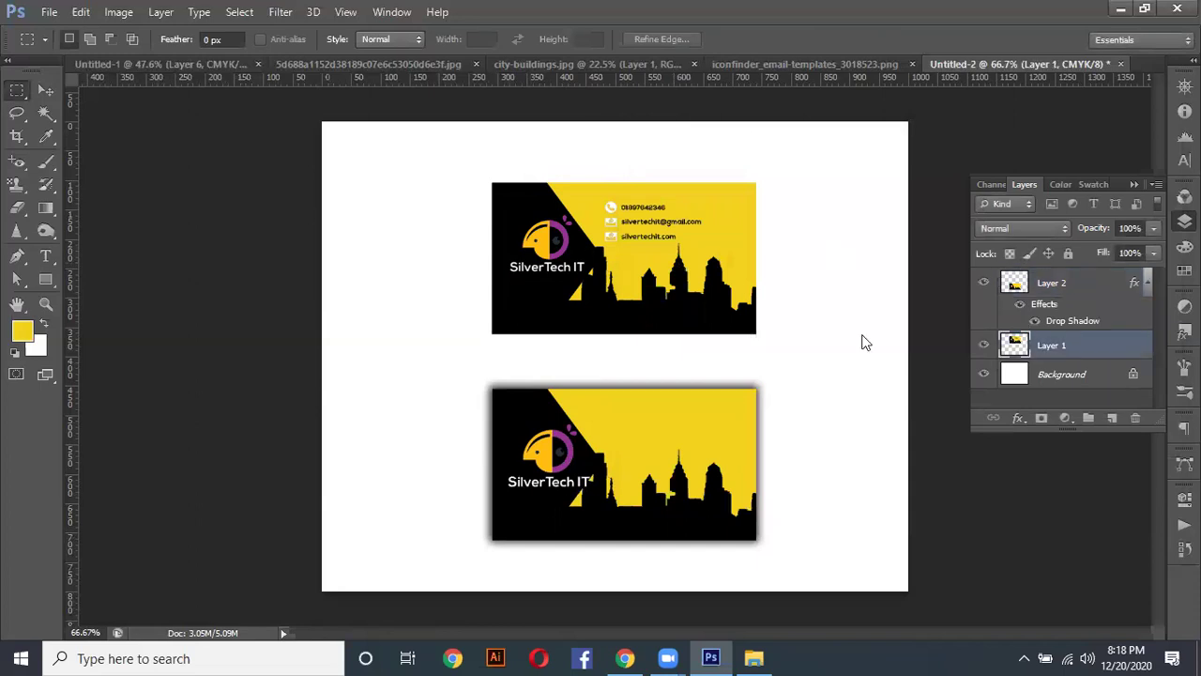
{"action": "key", "text": "h"}
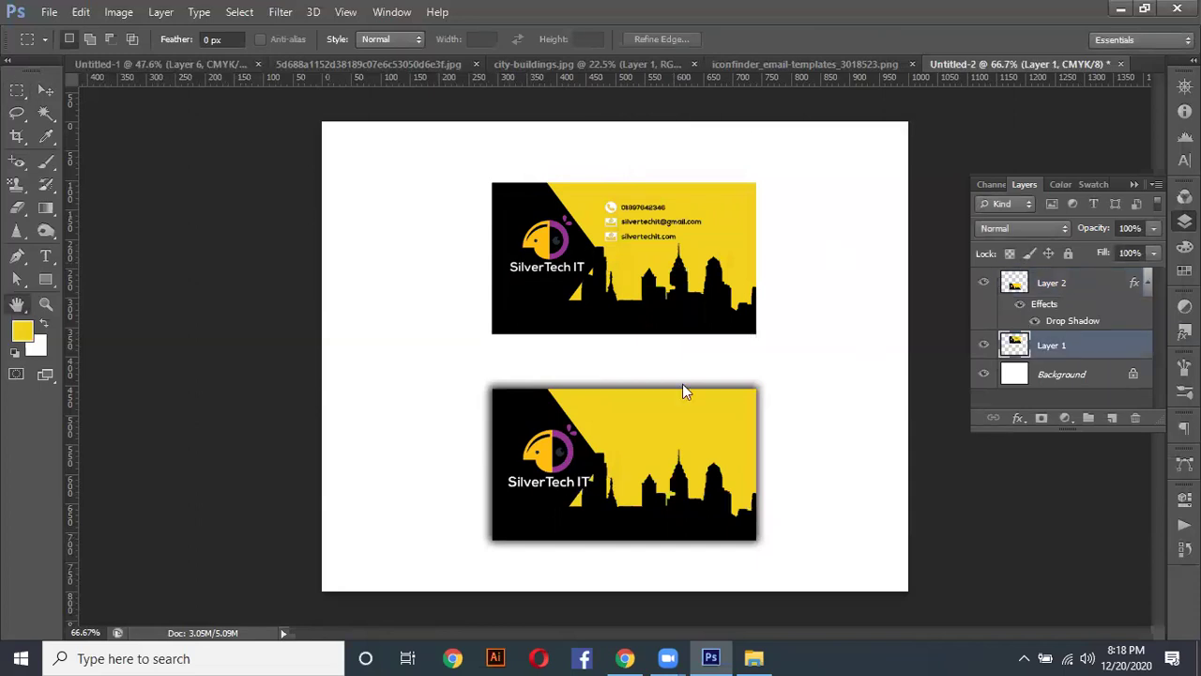
{"action": "left_click", "coordinate": [682, 386]}
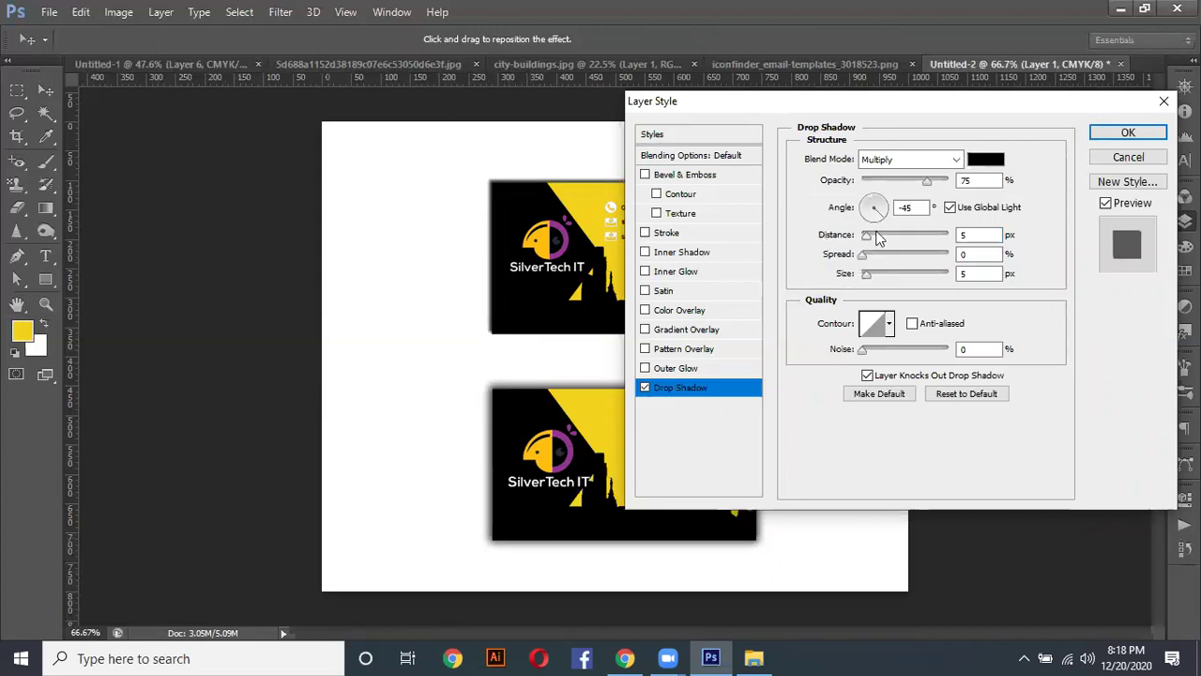
{"action": "left_click", "coordinate": [877, 237]}
{"action": "left_click_drag", "start_coordinate": [876, 279], "coordinate": [892, 281]}
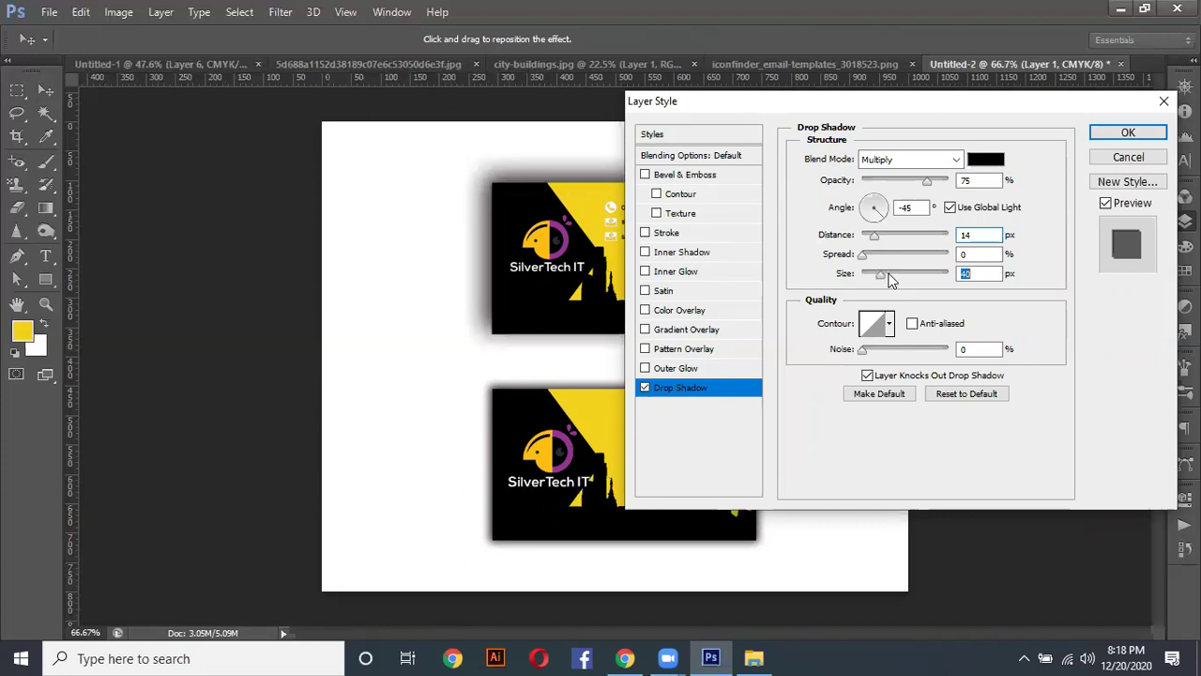
{"action": "left_click", "coordinate": [891, 274]}
{"action": "left_click", "coordinate": [872, 255]}
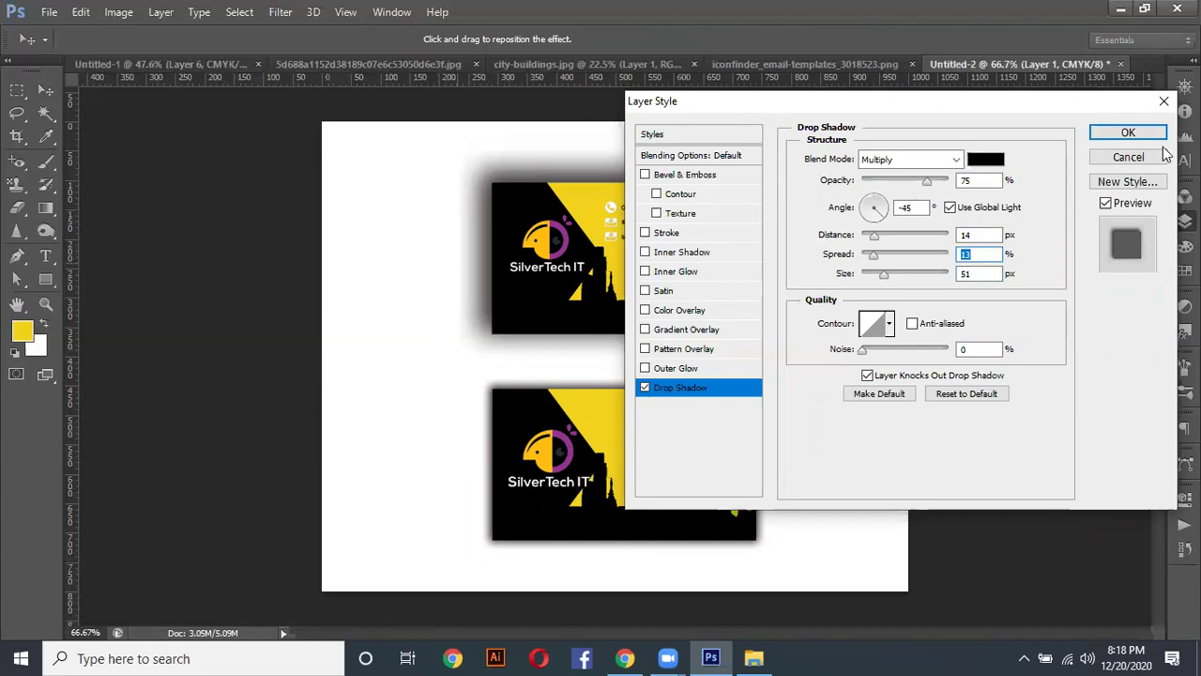
{"action": "key", "text": "ctrl+z"}
{"action": "key", "text": "Return"}
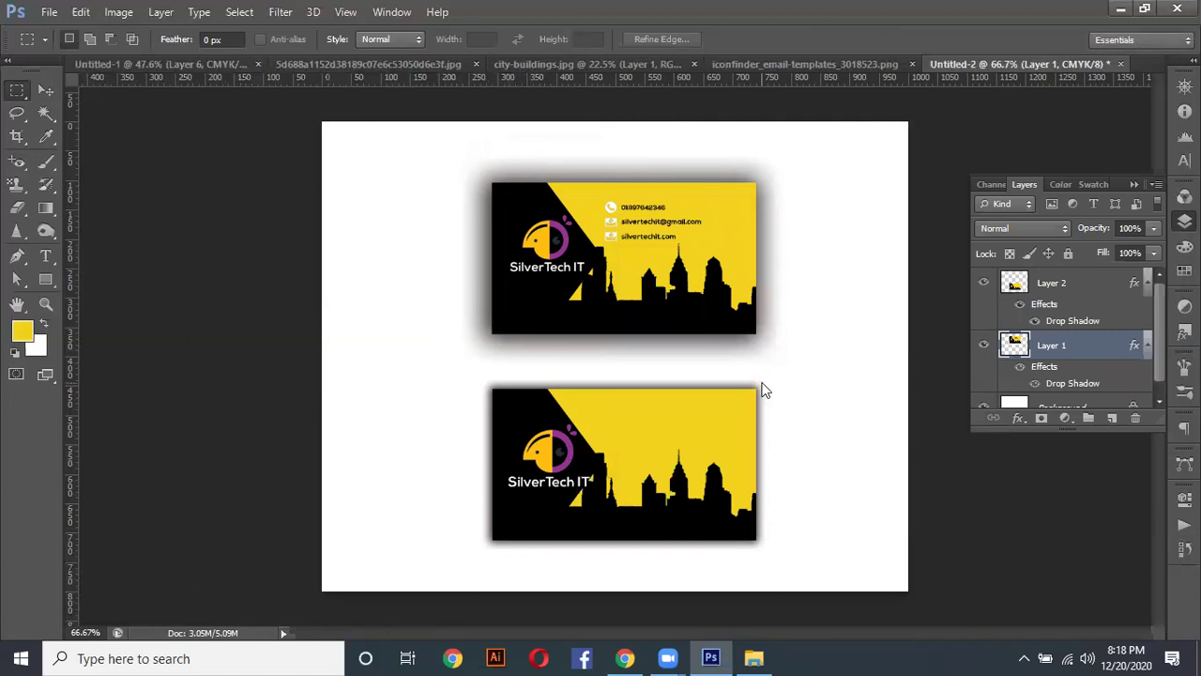
{"action": "key", "text": "ctrl+alt+shift+s"}
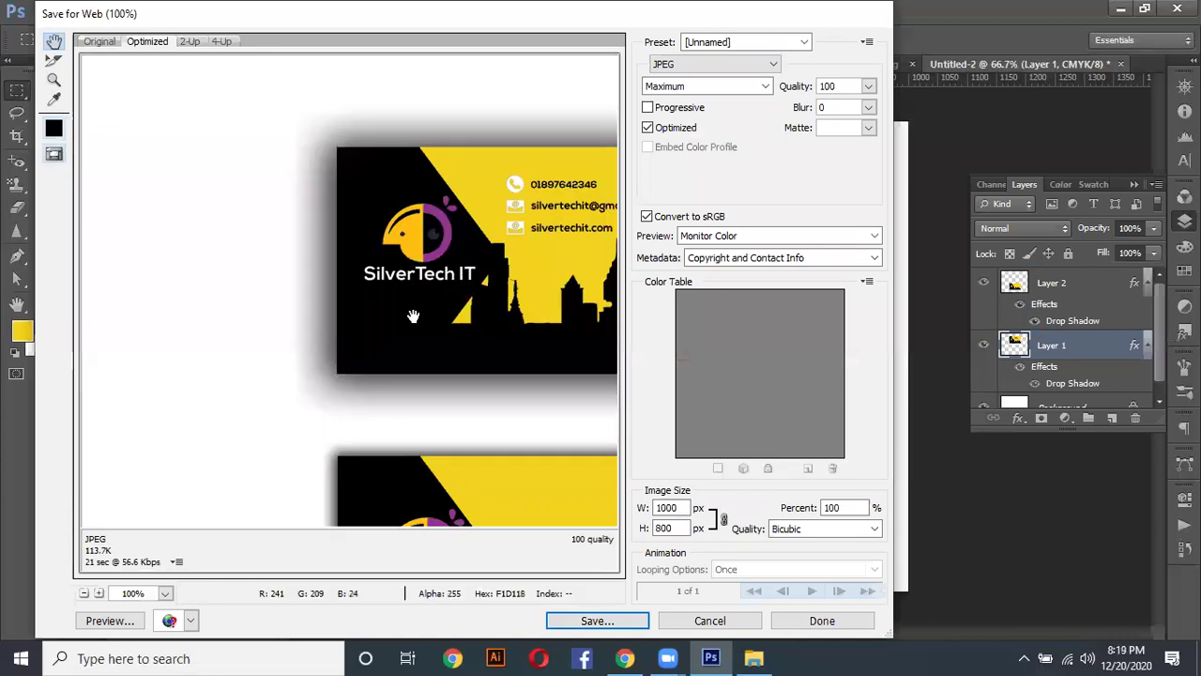
Step: Set the Save for Web image width to 1500 px (1500 × 1200) and start saving
{"action": "left_click_drag", "start_coordinate": [381, 279], "coordinate": [416, 343]}
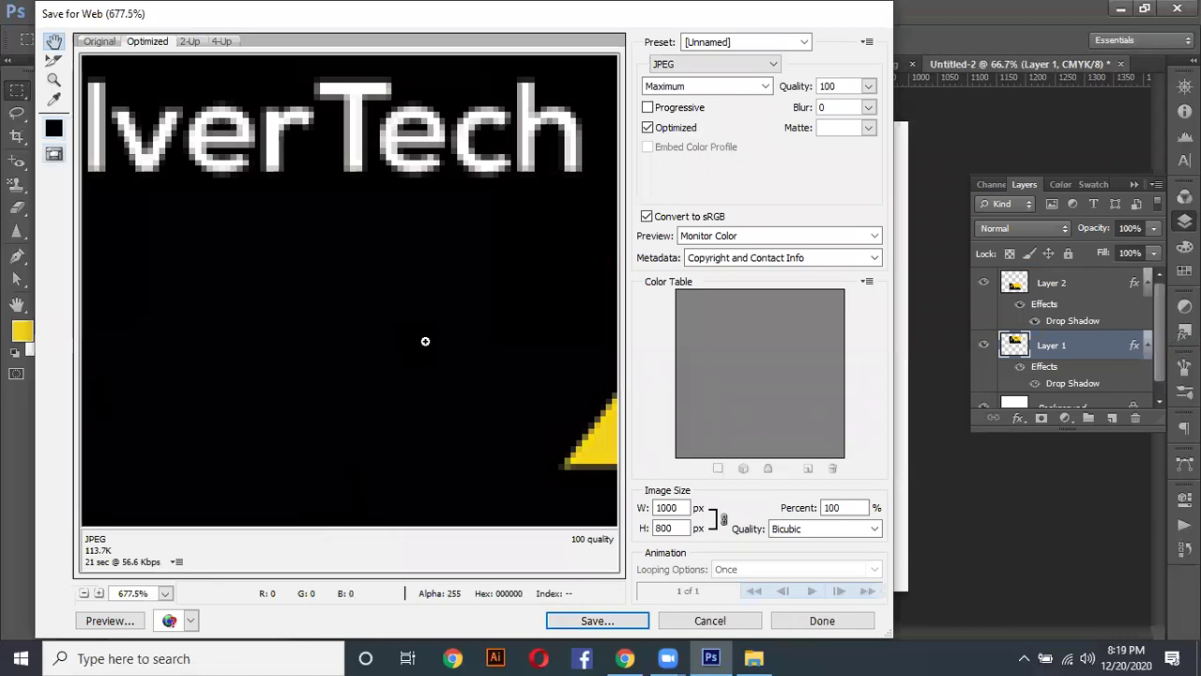
{"action": "scroll", "coordinate": [425, 341], "scroll_direction": "up", "scroll_amount": 2}
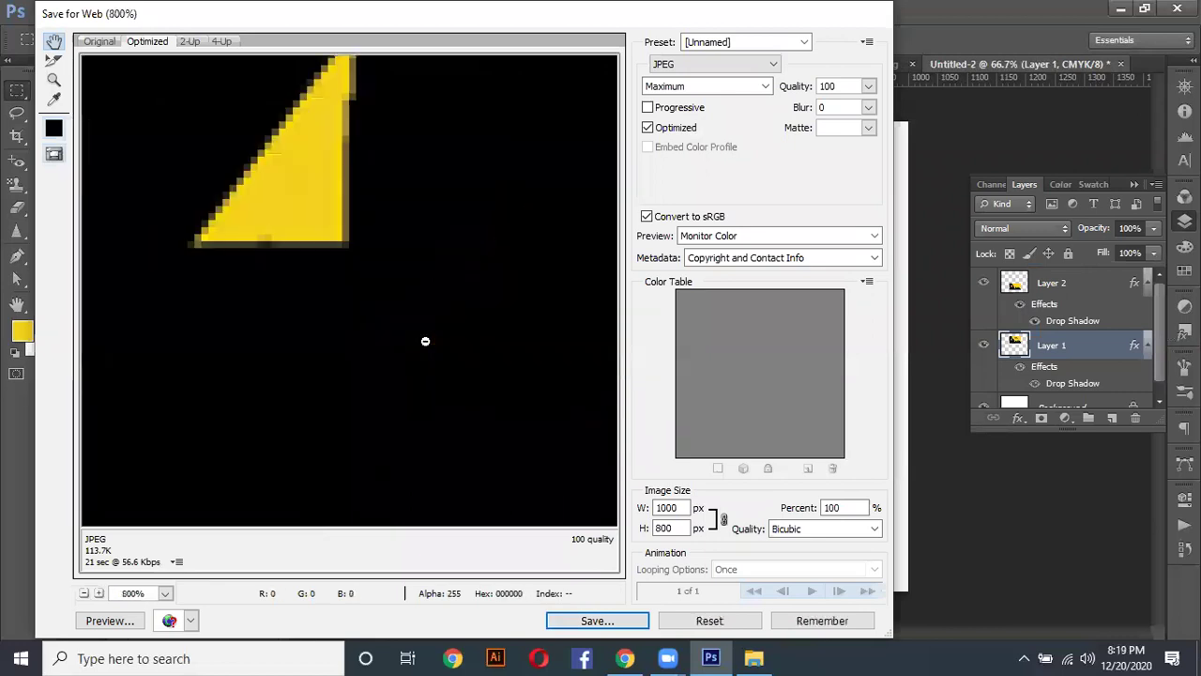
{"action": "scroll", "coordinate": [425, 341], "scroll_direction": "down", "scroll_amount": 8}
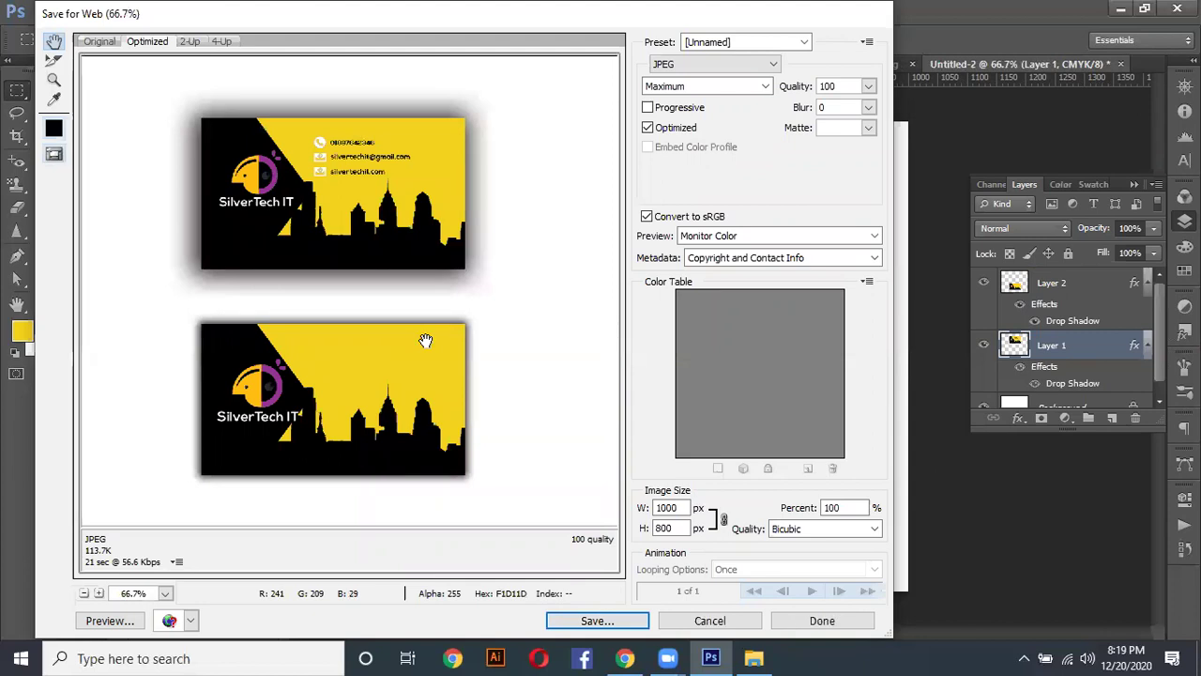
{"action": "double_click", "coordinate": [680, 507]}
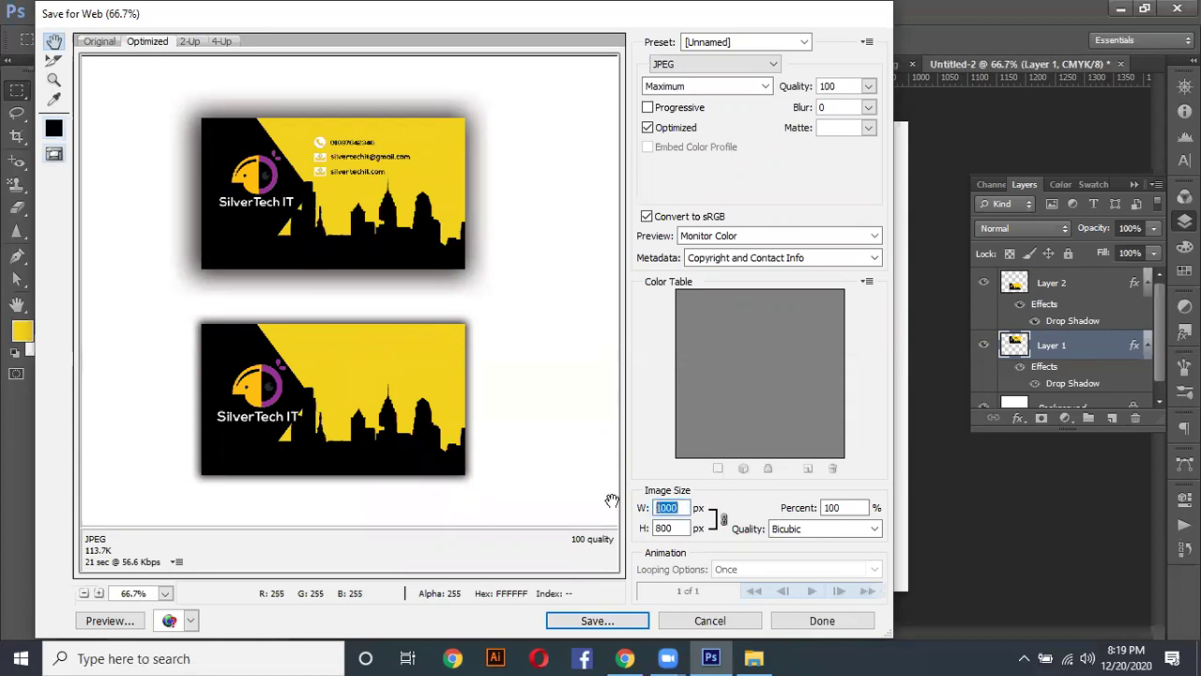
{"action": "type", "text": "1500"}
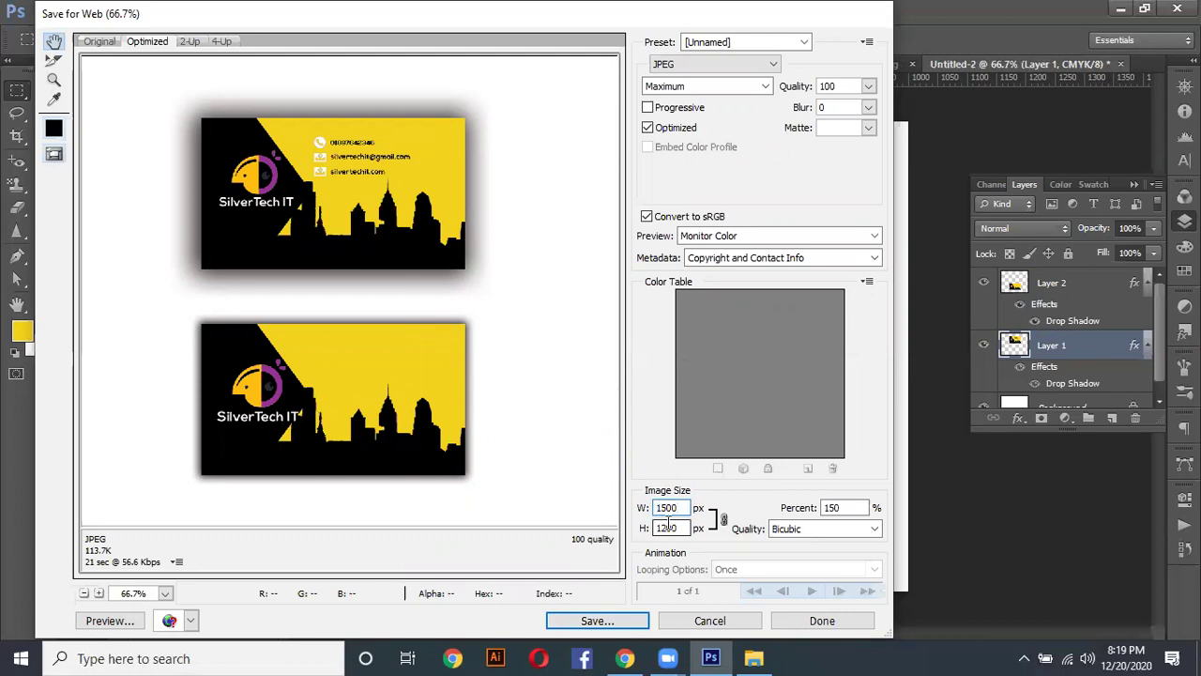
{"action": "key", "text": "Tab"}
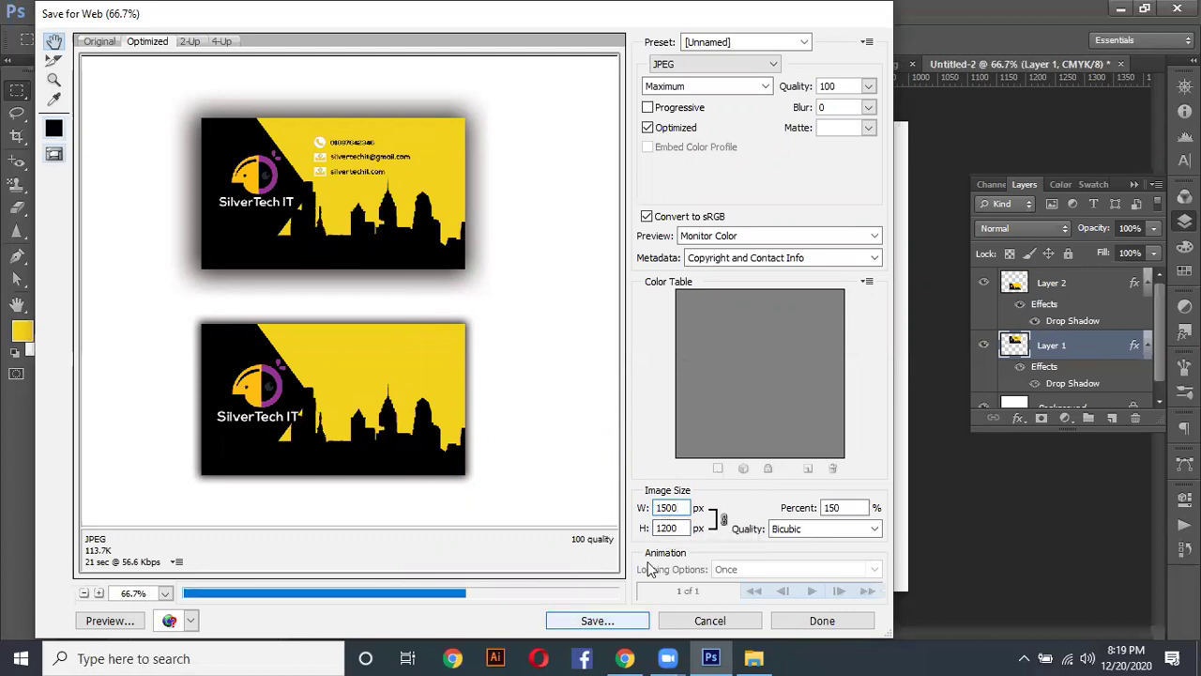
{"action": "key", "text": "Return"}
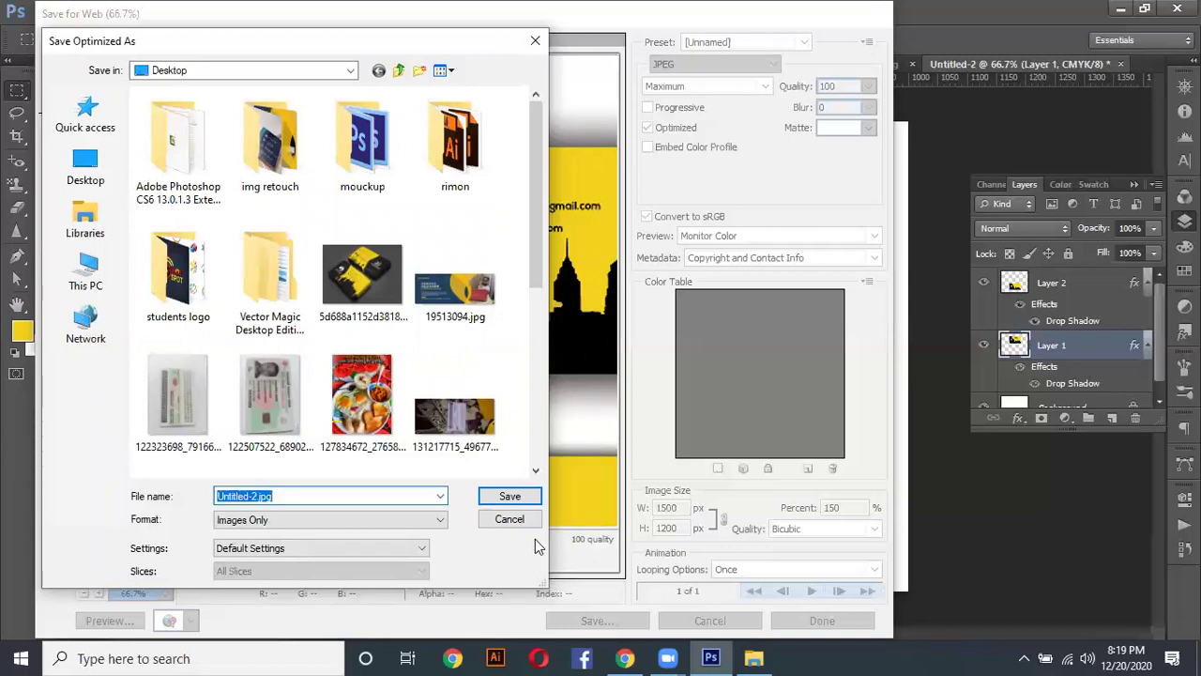
Step: Cancel the Save Optimized As dialog and choose the PNG-24 preset in Save for Web
{"action": "left_click", "coordinate": [511, 521]}
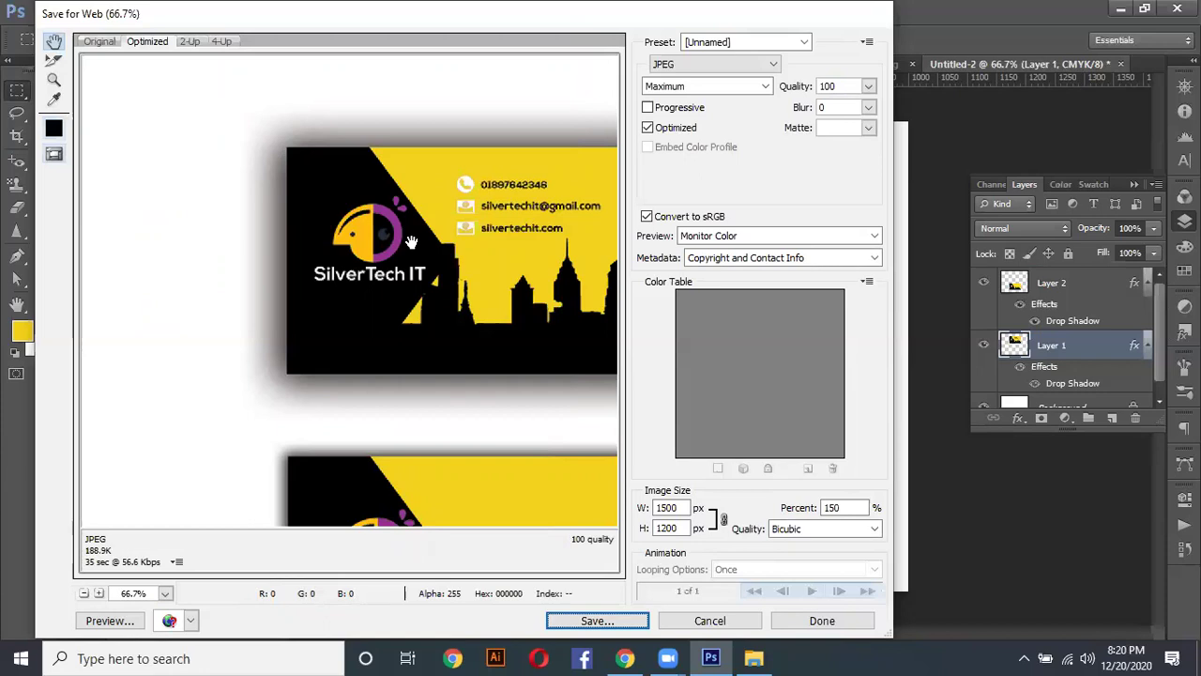
{"action": "left_click", "coordinate": [760, 42]}
{"action": "left_click", "coordinate": [737, 202]}
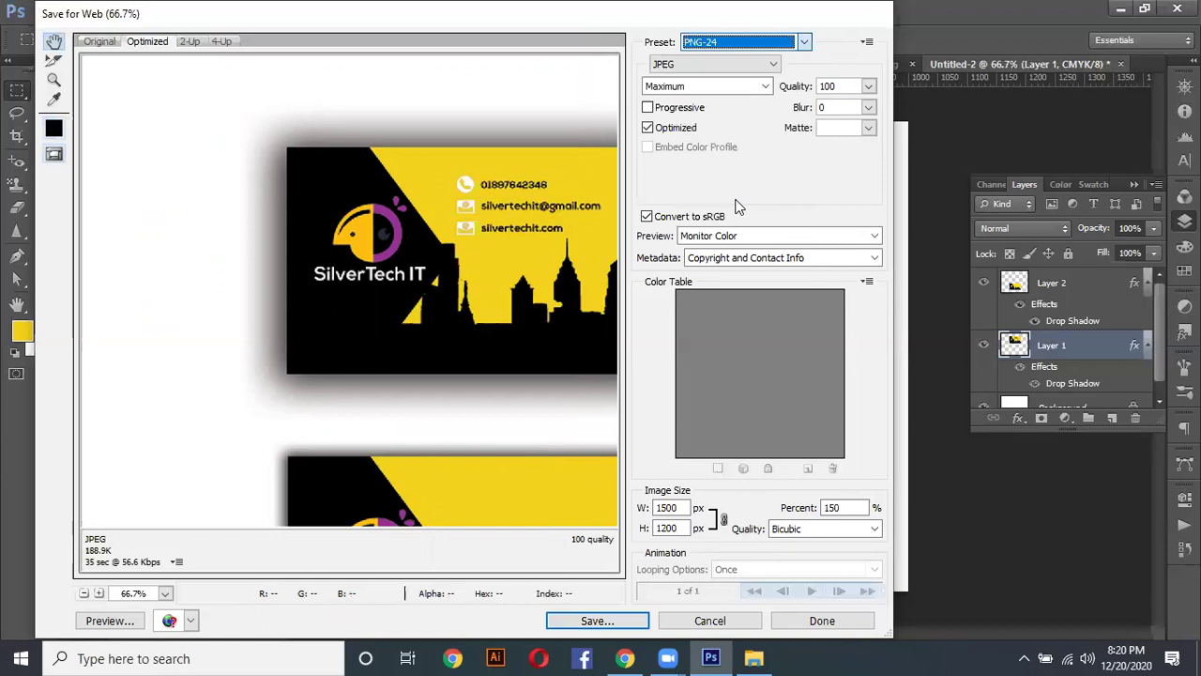
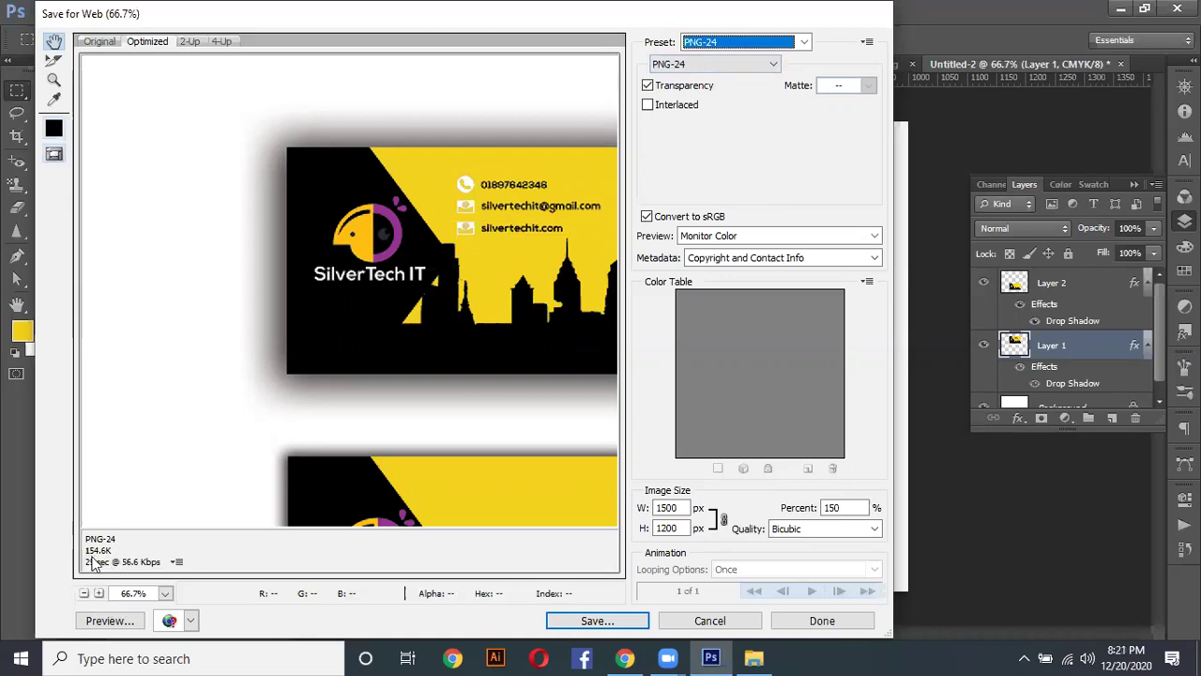
Step: Cancel the web export, resample the mockup from 300 to 700 ppi, and fit it on screen
{"action": "left_click", "coordinate": [707, 615]}
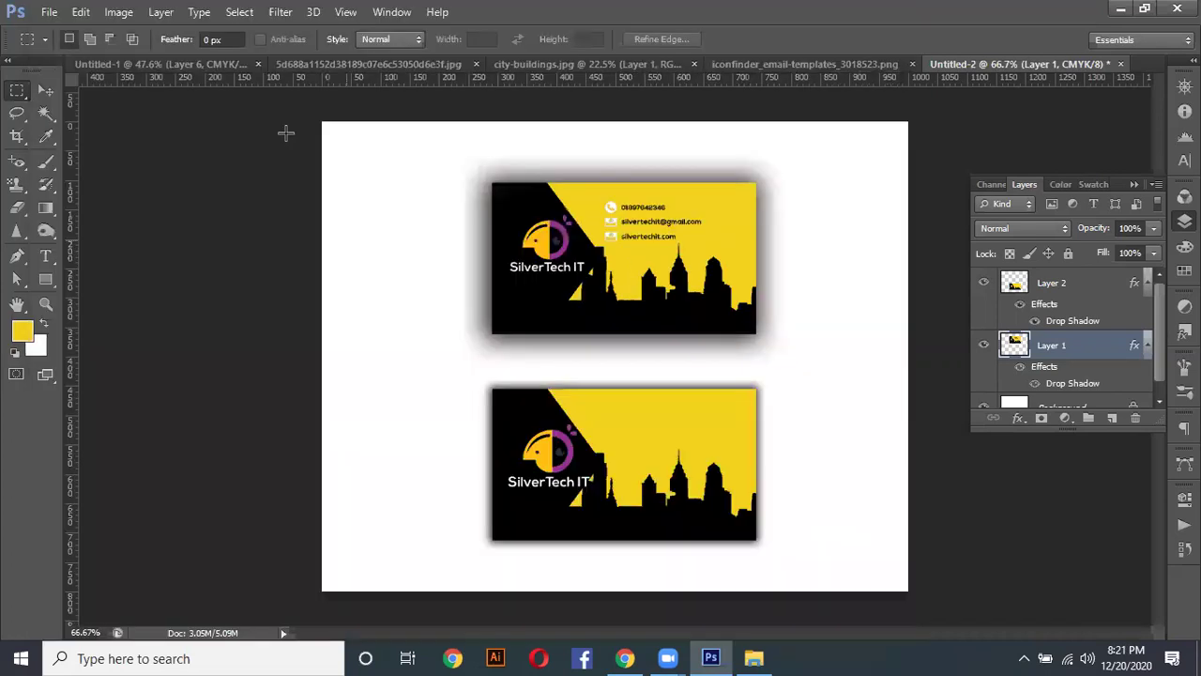
{"action": "left_click", "coordinate": [118, 12]}
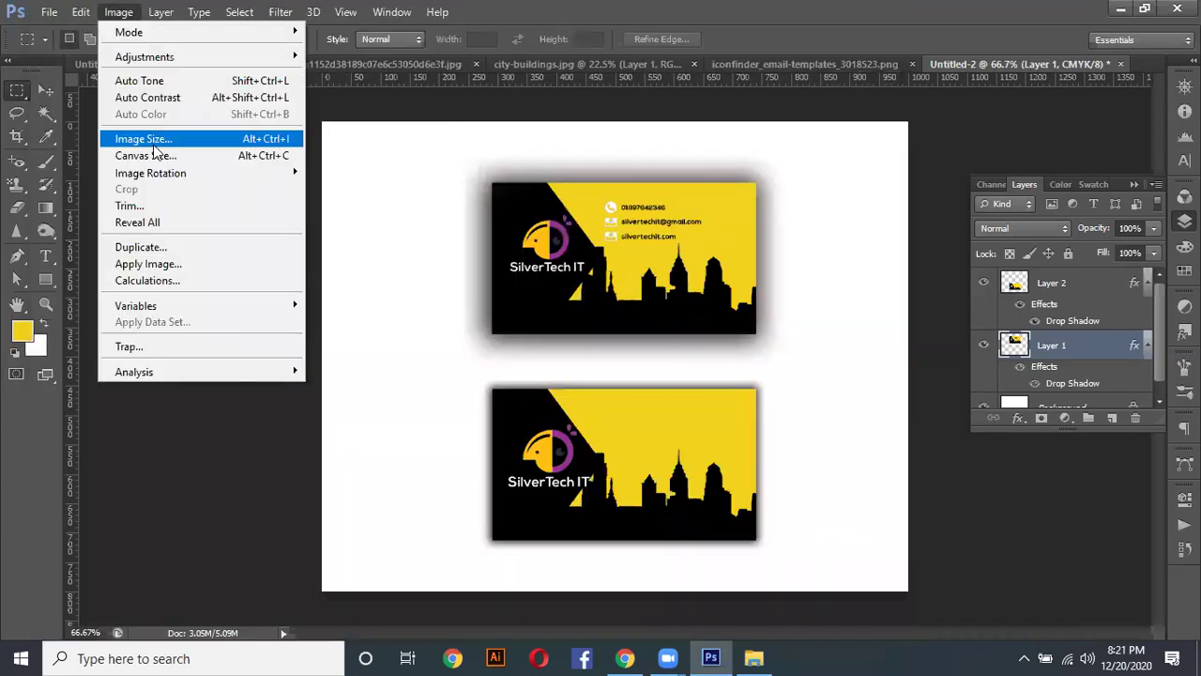
{"action": "left_click", "coordinate": [143, 139]}
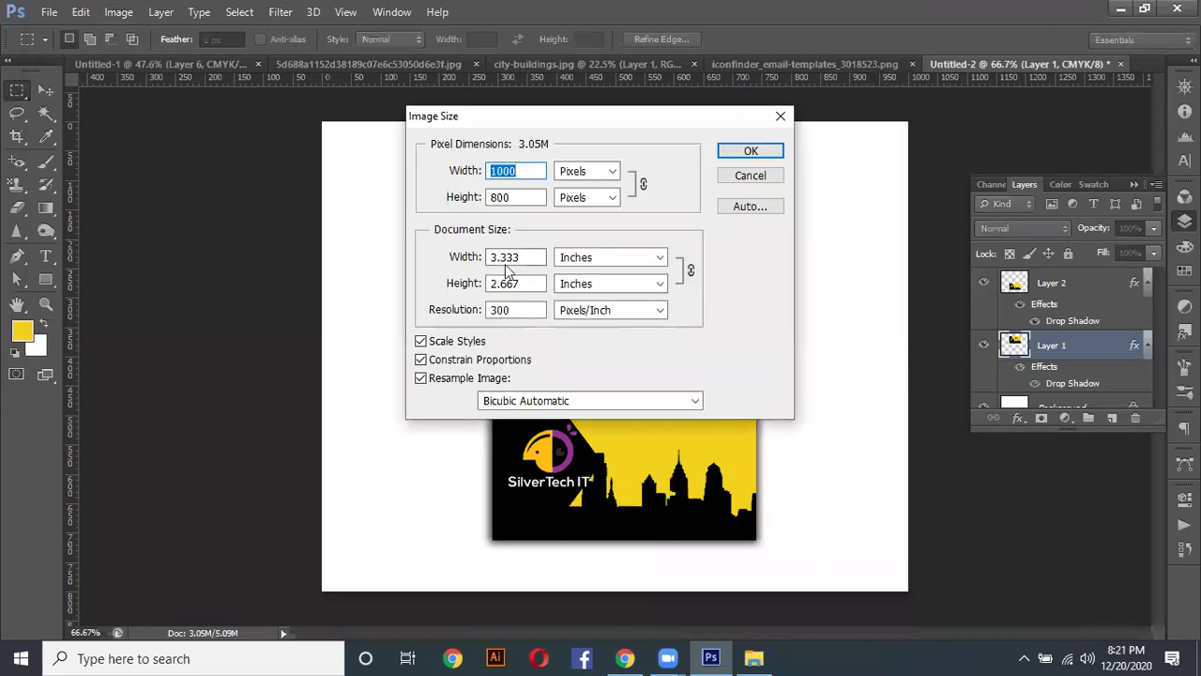
{"action": "left_click_drag", "start_coordinate": [510, 309], "coordinate": [431, 309]}
{"action": "type", "text": "700"}
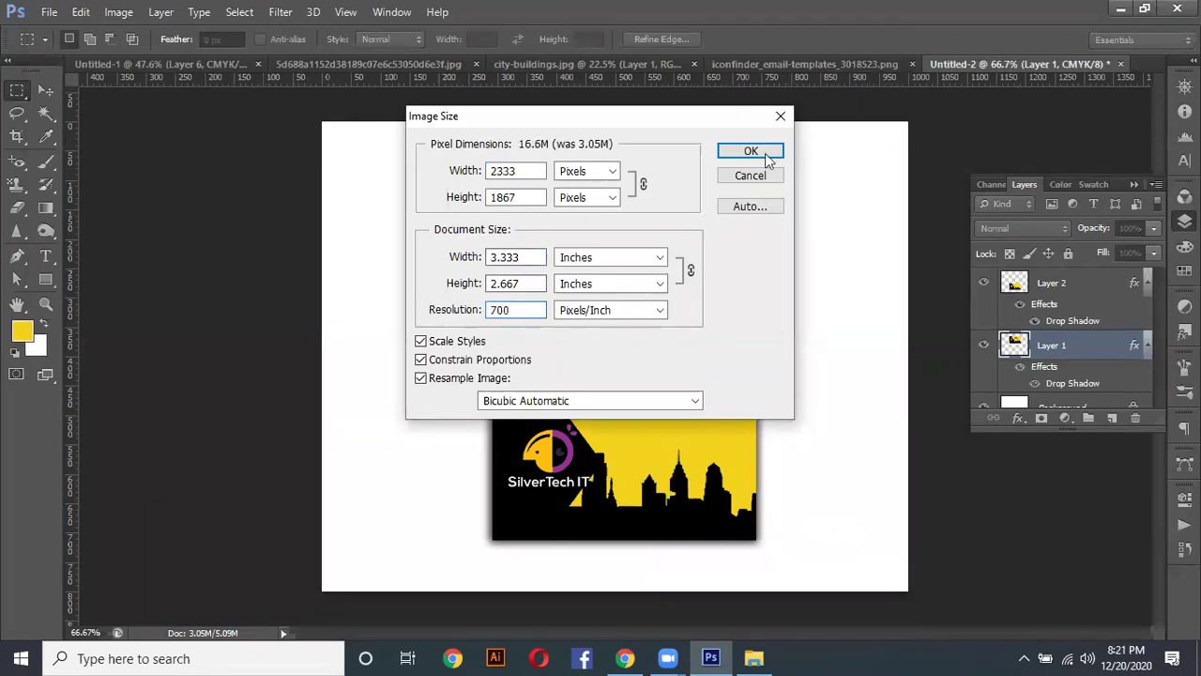
{"action": "left_click", "coordinate": [760, 152]}
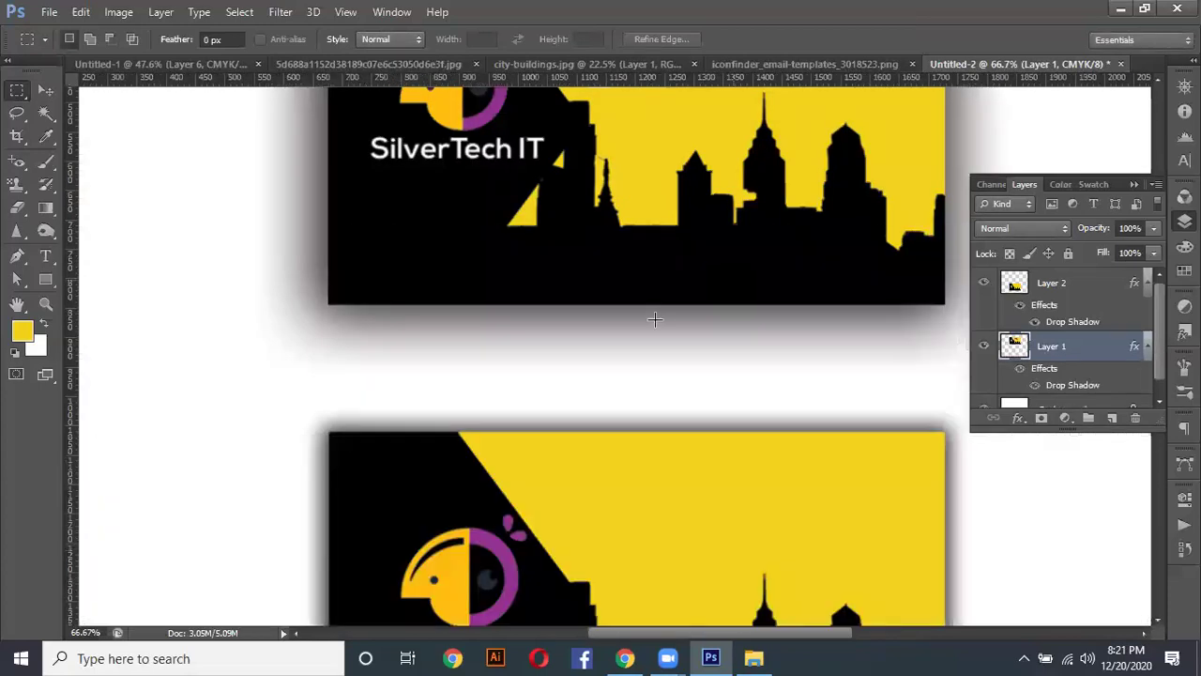
{"action": "key", "text": "ctrl+0"}
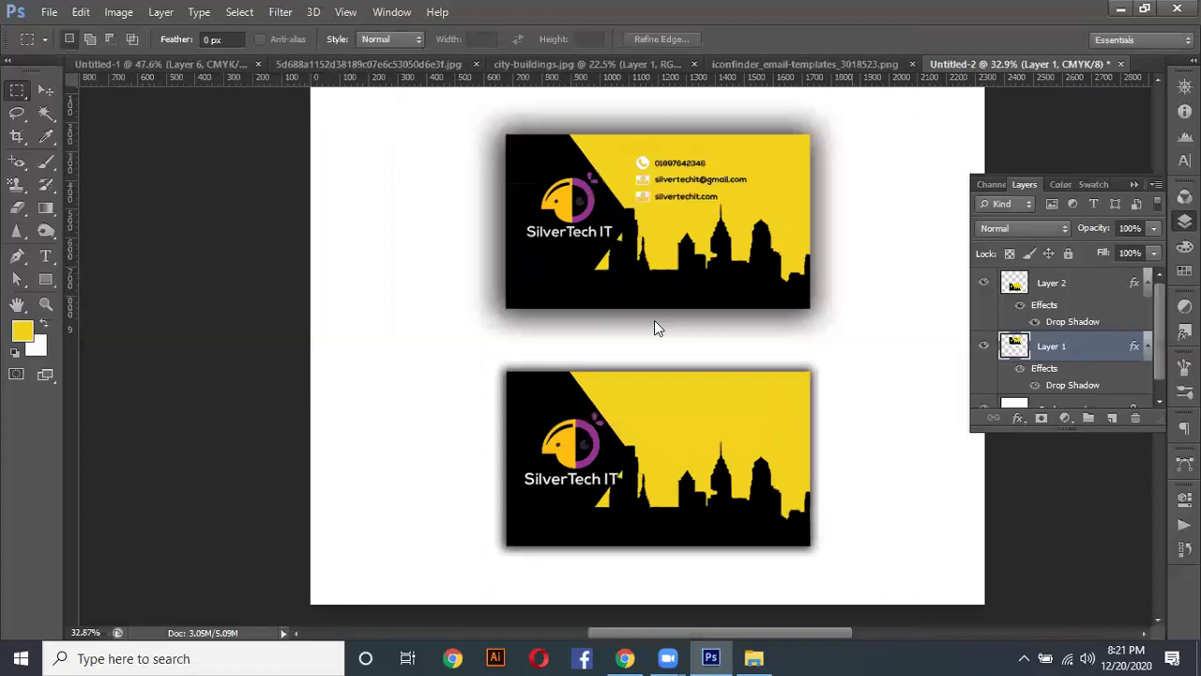
Step: Export the 2333 × 1867 mockup as a PNG-24 image through Save for Web
{"action": "key", "text": "ctrl+shift+alt+s"}
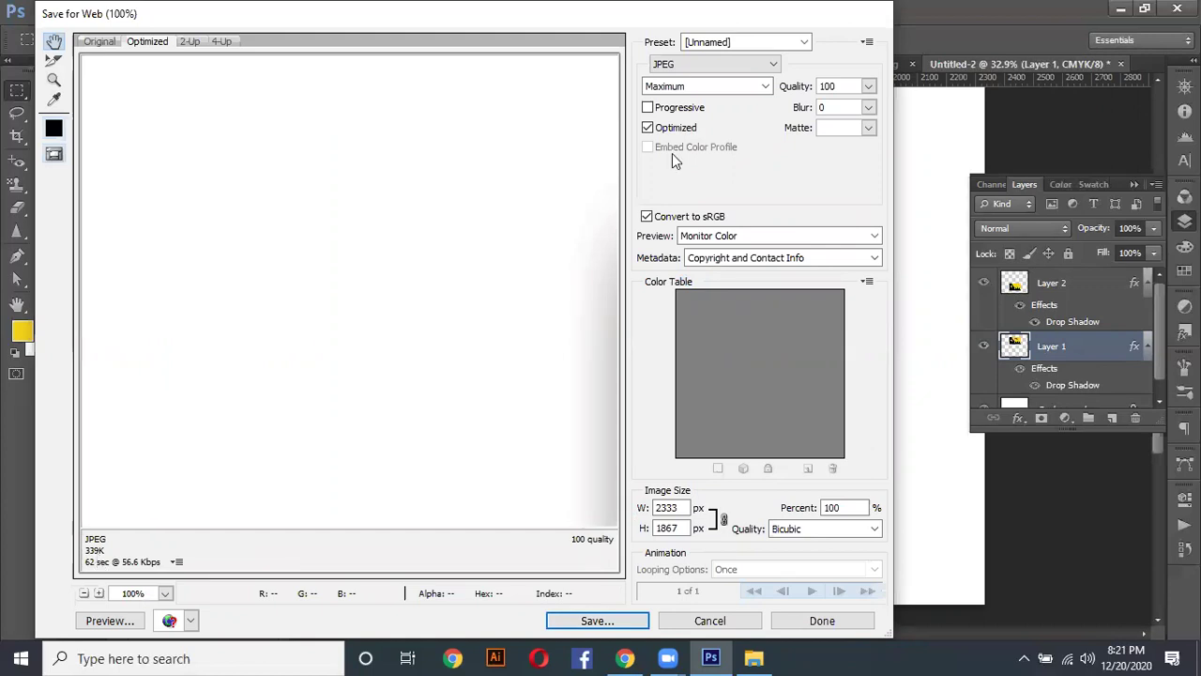
{"action": "left_click", "coordinate": [715, 44]}
{"action": "left_click", "coordinate": [718, 201]}
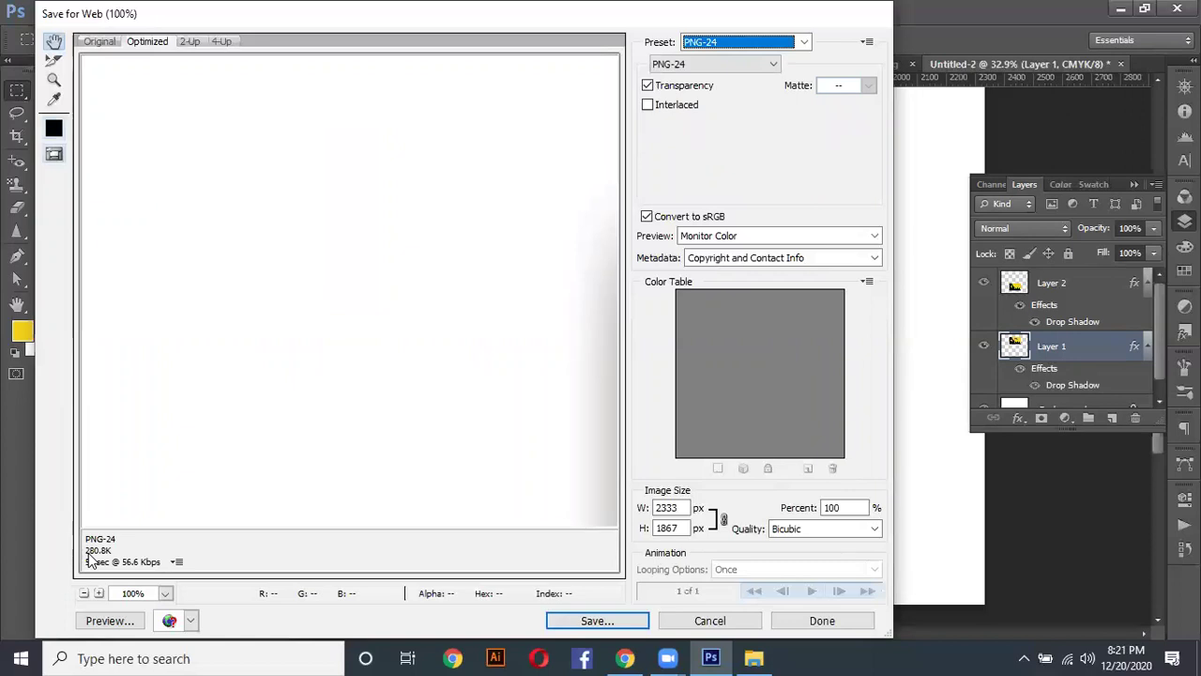
{"action": "left_click", "coordinate": [682, 620]}
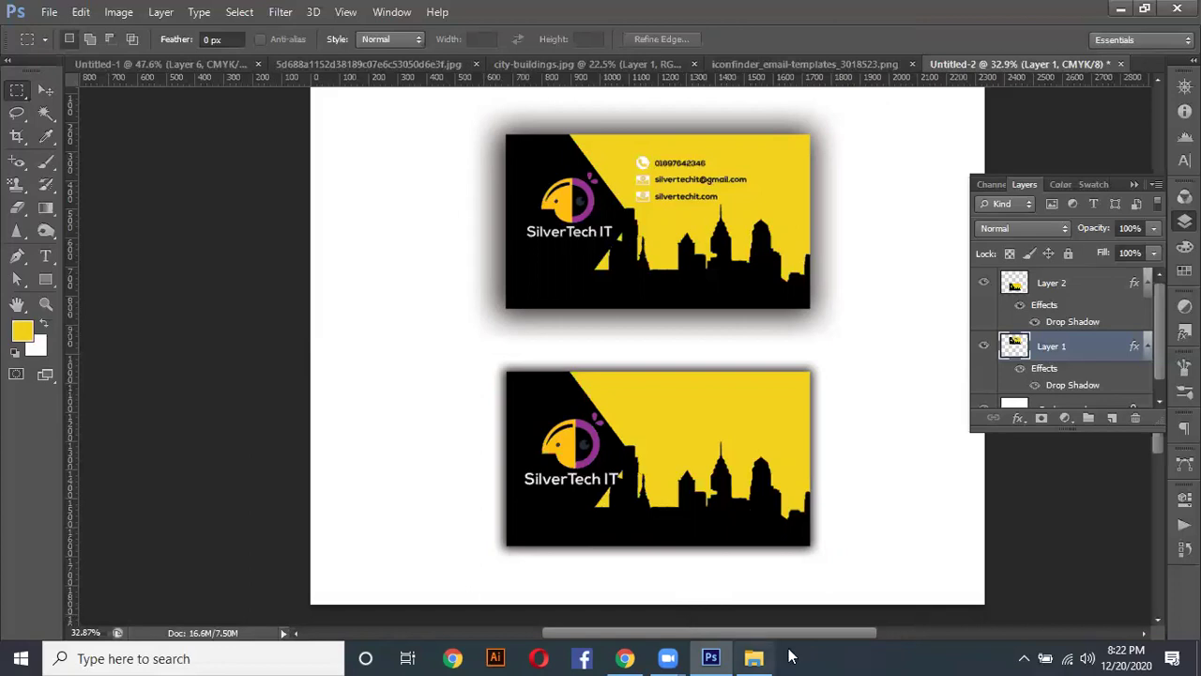
Step: Minimize Photoshop, reveal the Windows desktop, and select the city-buildings image
{"action": "left_click", "coordinate": [1120, 10]}
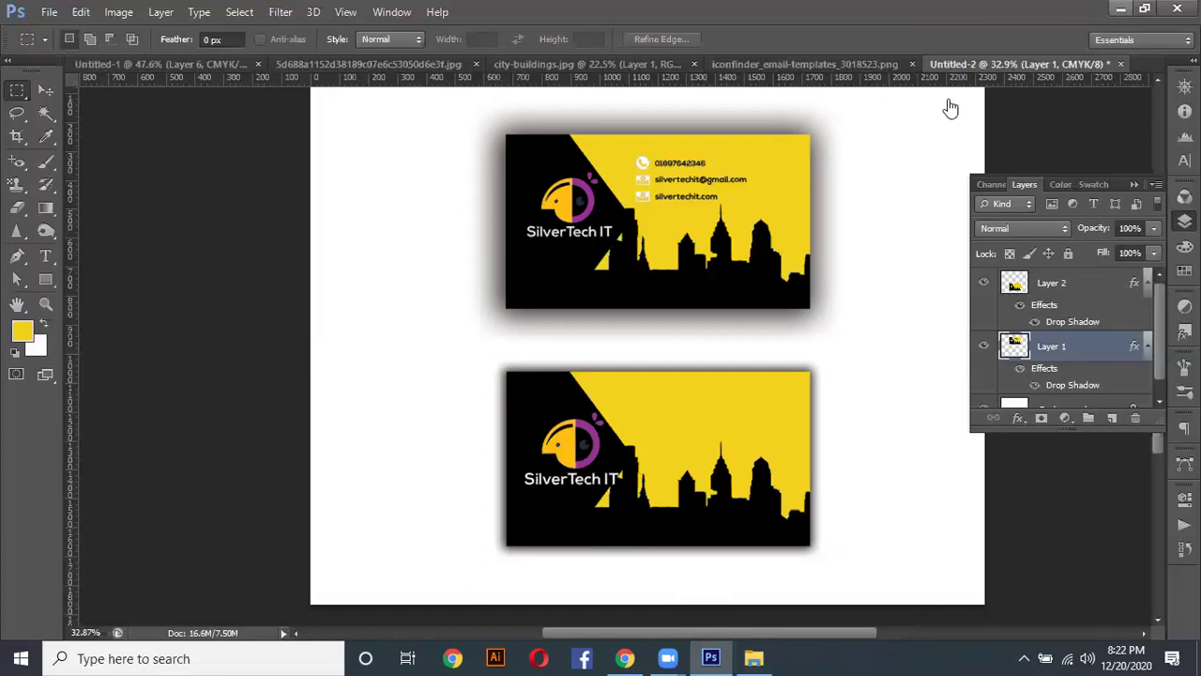
{"action": "key", "text": "super+d"}
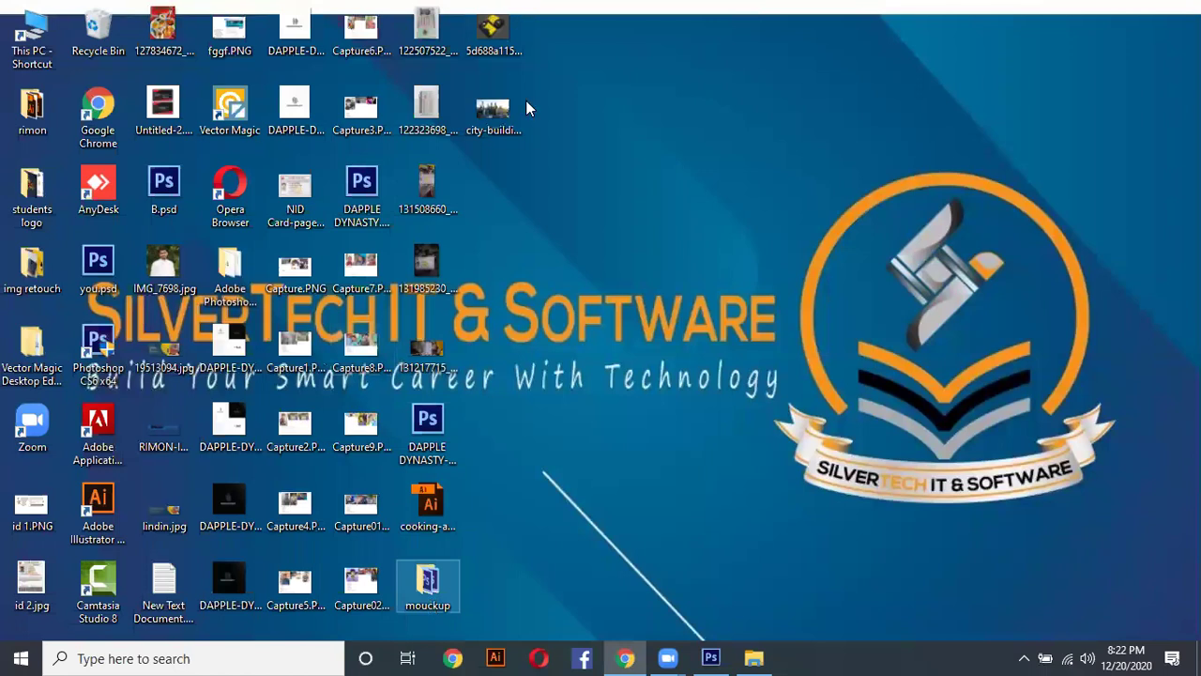
{"action": "left_click", "coordinate": [492, 111]}
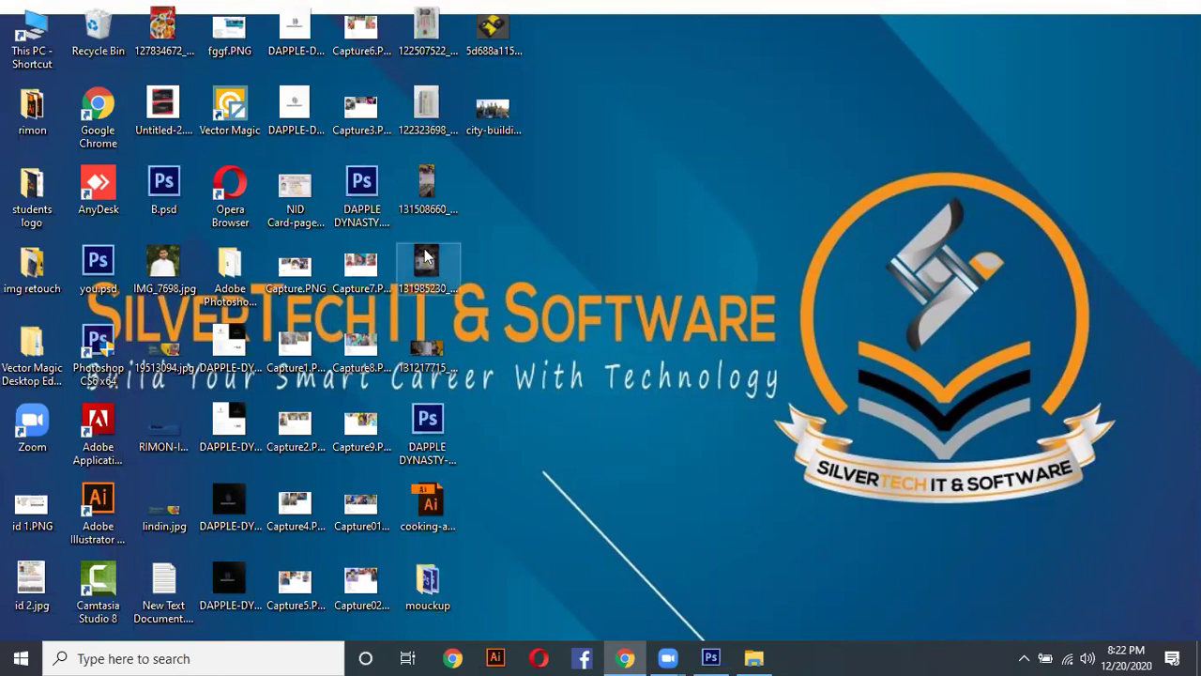
Step: Preview city-buildings.jpg in Photos, then close it and return to Photoshop
{"action": "double_click", "coordinate": [479, 127]}
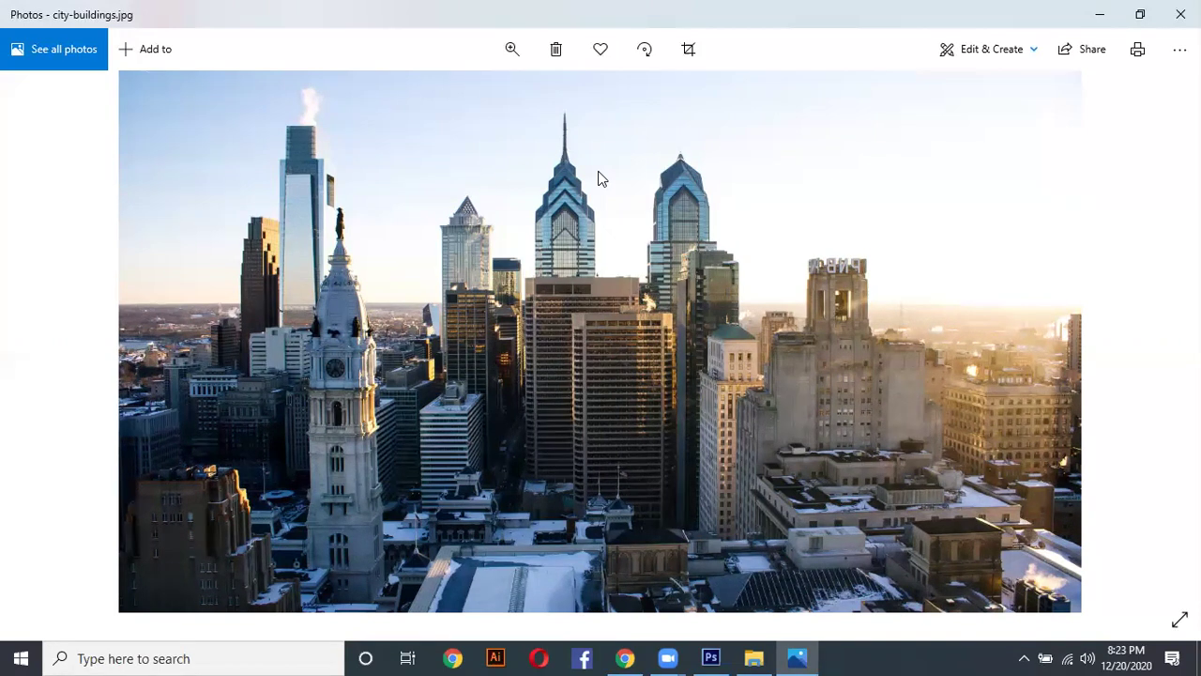
{"action": "left_click", "coordinate": [1180, 14]}
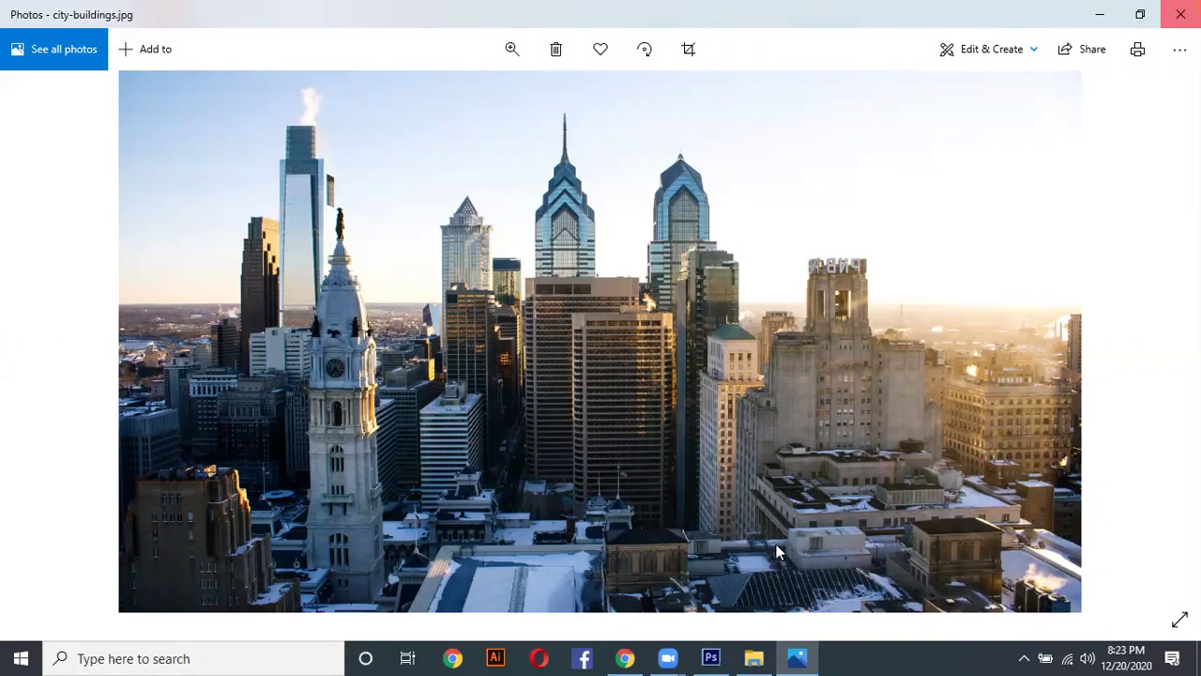
{"action": "left_click", "coordinate": [710, 656]}
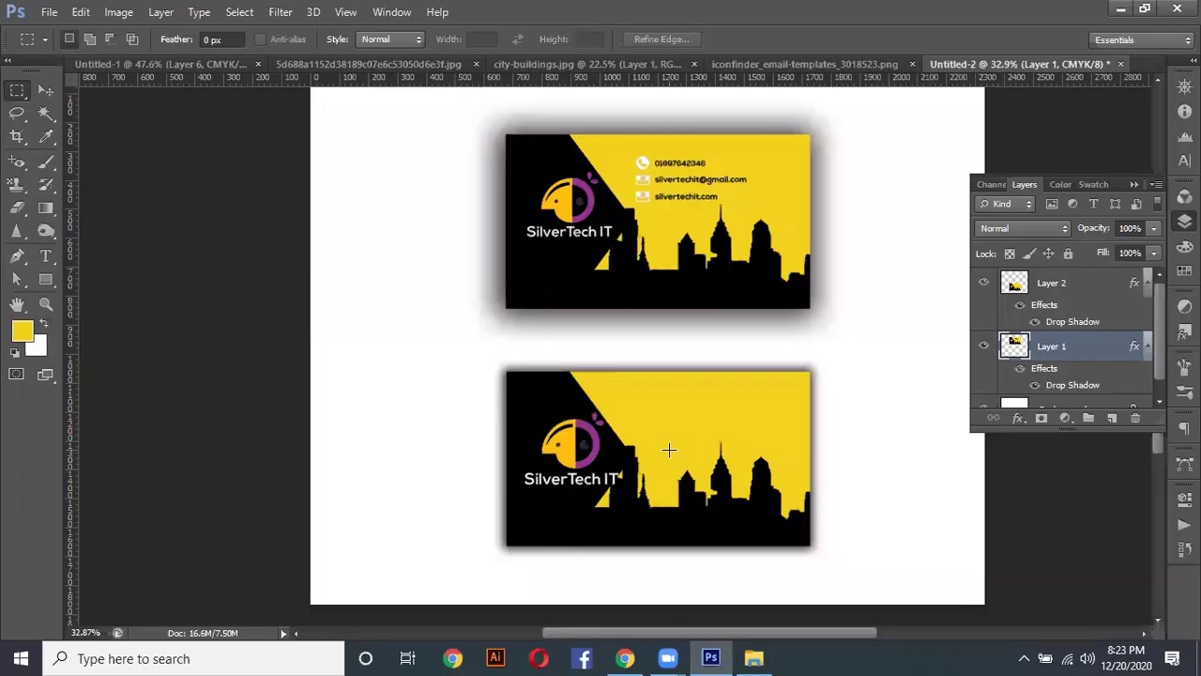
Step: Cancel closing the Untitled-2 mockup and switch to the Untitled-1 card design
{"action": "scroll", "coordinate": [525, 120], "scroll_direction": "down", "scroll_amount": 1}
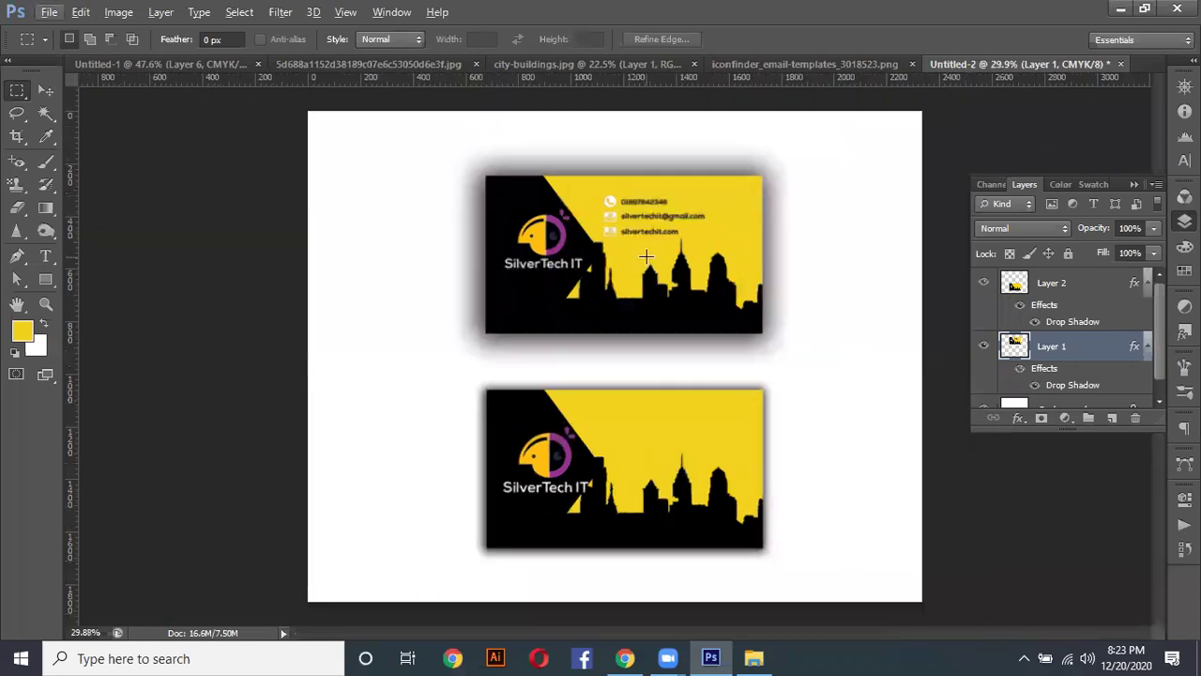
{"action": "left_click", "coordinate": [1120, 64]}
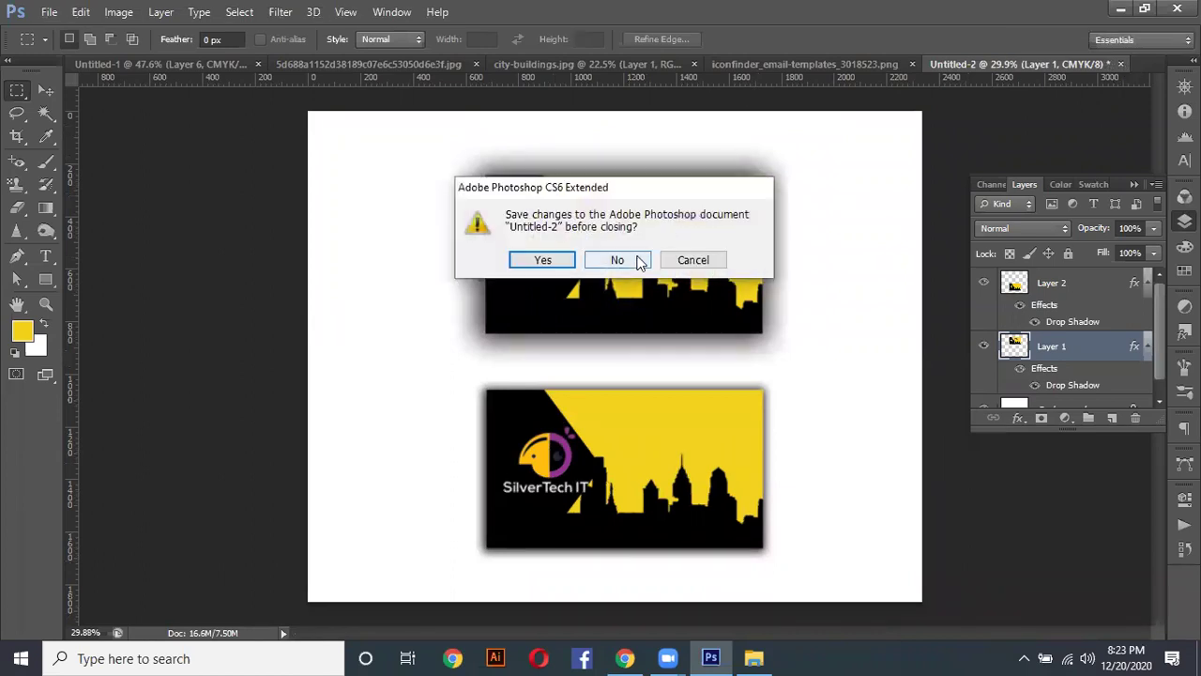
{"action": "left_click", "coordinate": [692, 259]}
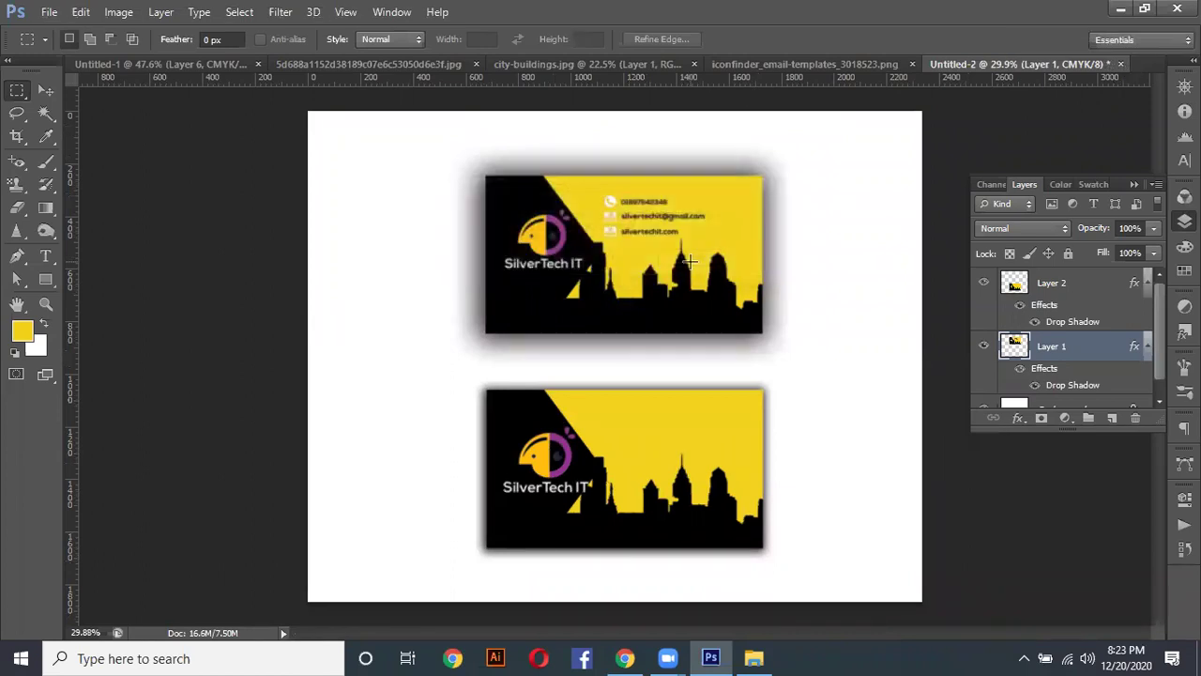
{"action": "left_click", "coordinate": [143, 64]}
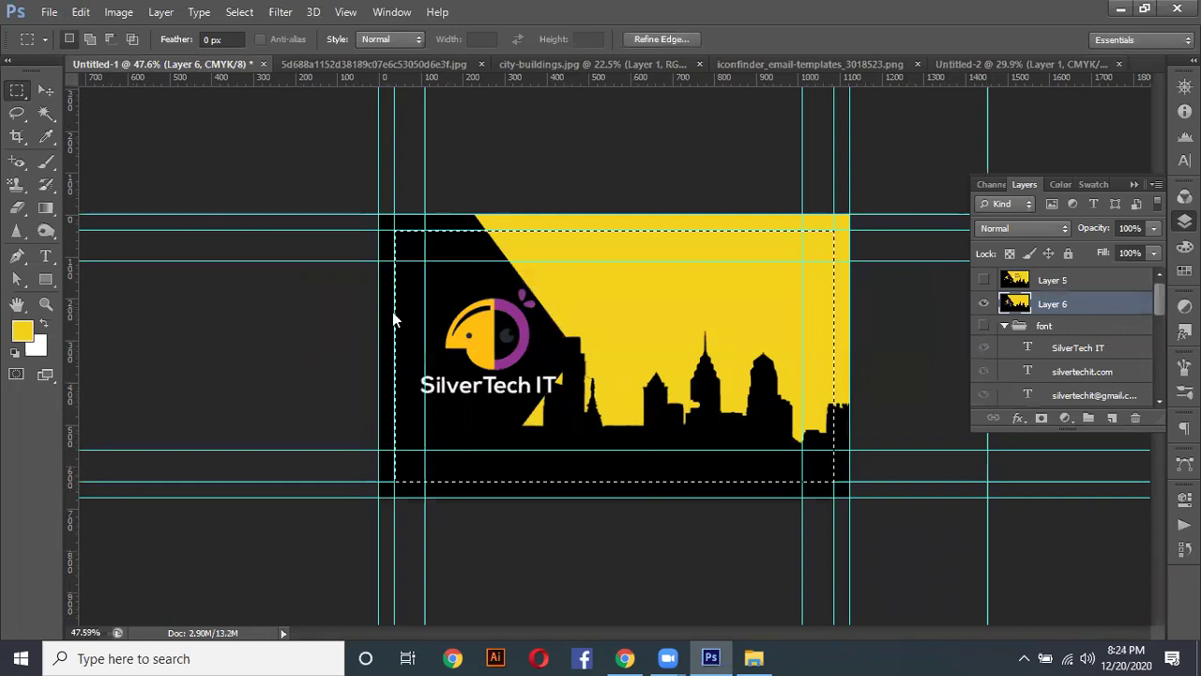
Step: Save the card design as sfghjnb.psd in Downloads with maximum compatibility
{"action": "key", "text": "ctrl+s"}
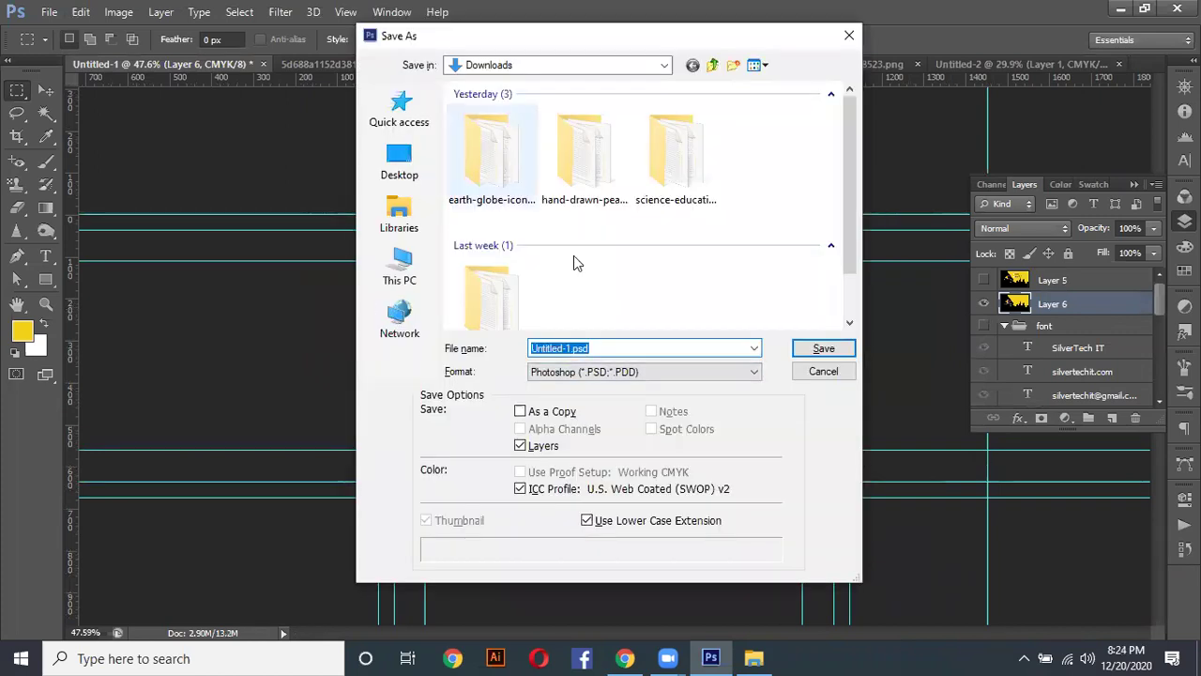
{"action": "type", "text": "sfghjnb"}
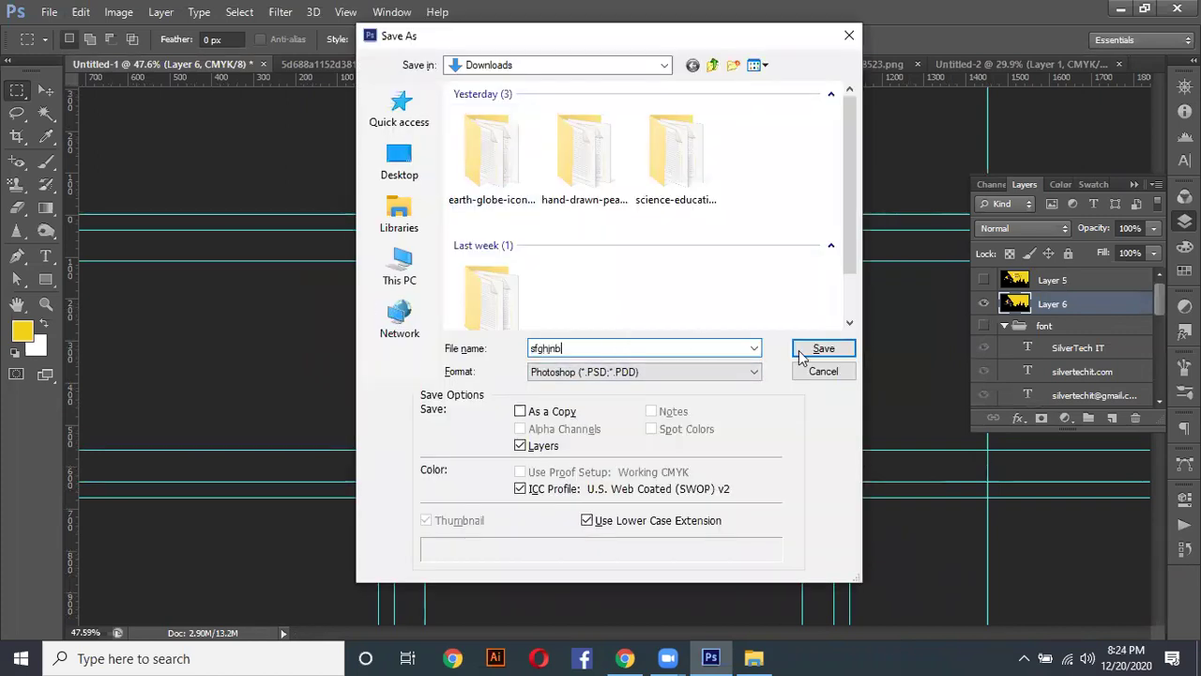
{"action": "left_click", "coordinate": [816, 349]}
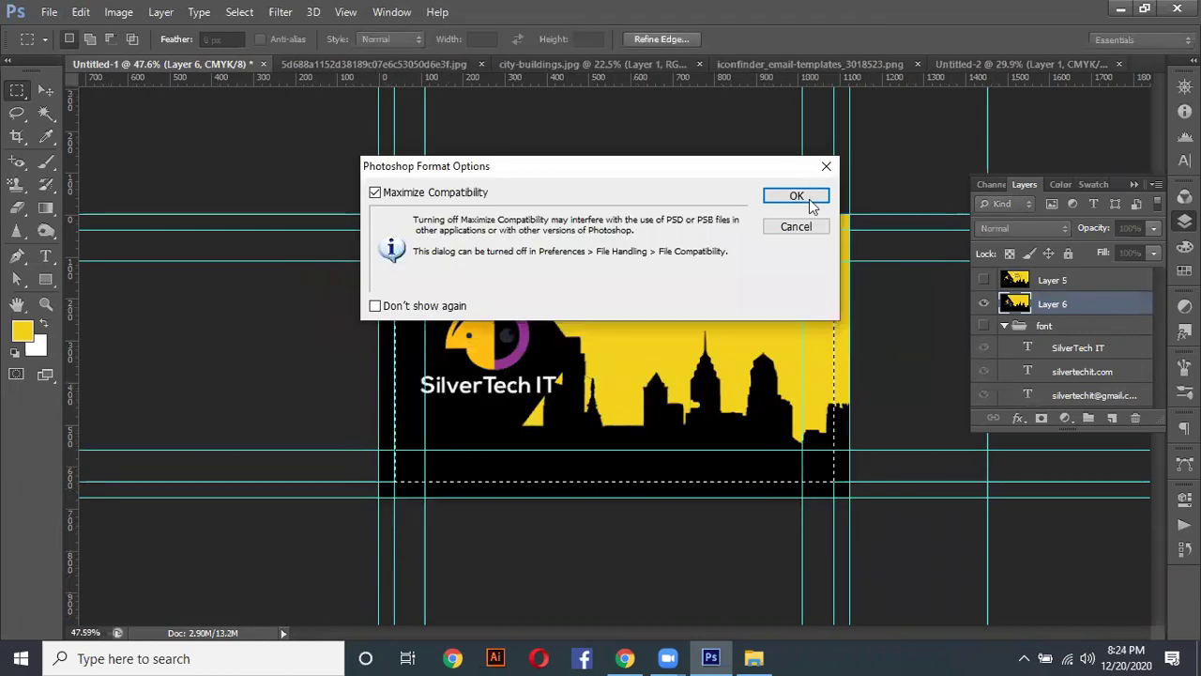
{"action": "left_click", "coordinate": [809, 199]}
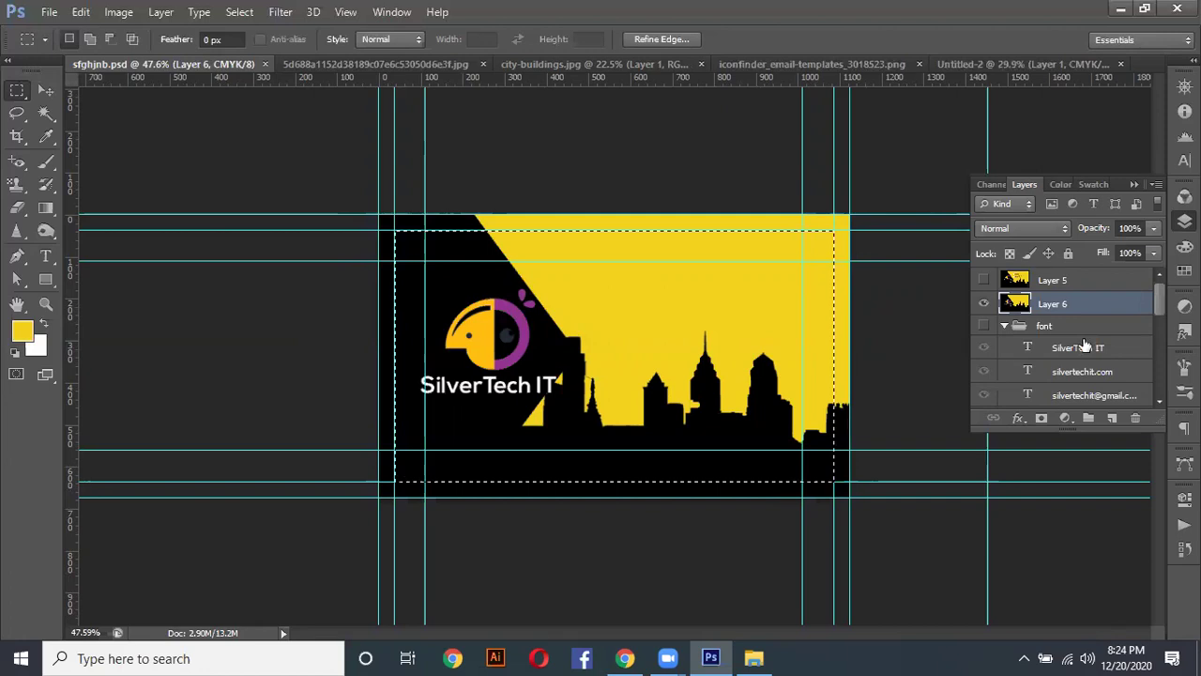
{"action": "scroll", "coordinate": [1035, 349], "scroll_direction": "down", "scroll_amount": 3}
Step: Hide Layer 6, clear the selection, and compare it against the Untitled-2 mockup
{"action": "scroll", "coordinate": [1032, 281], "scroll_direction": "up", "scroll_amount": 2}
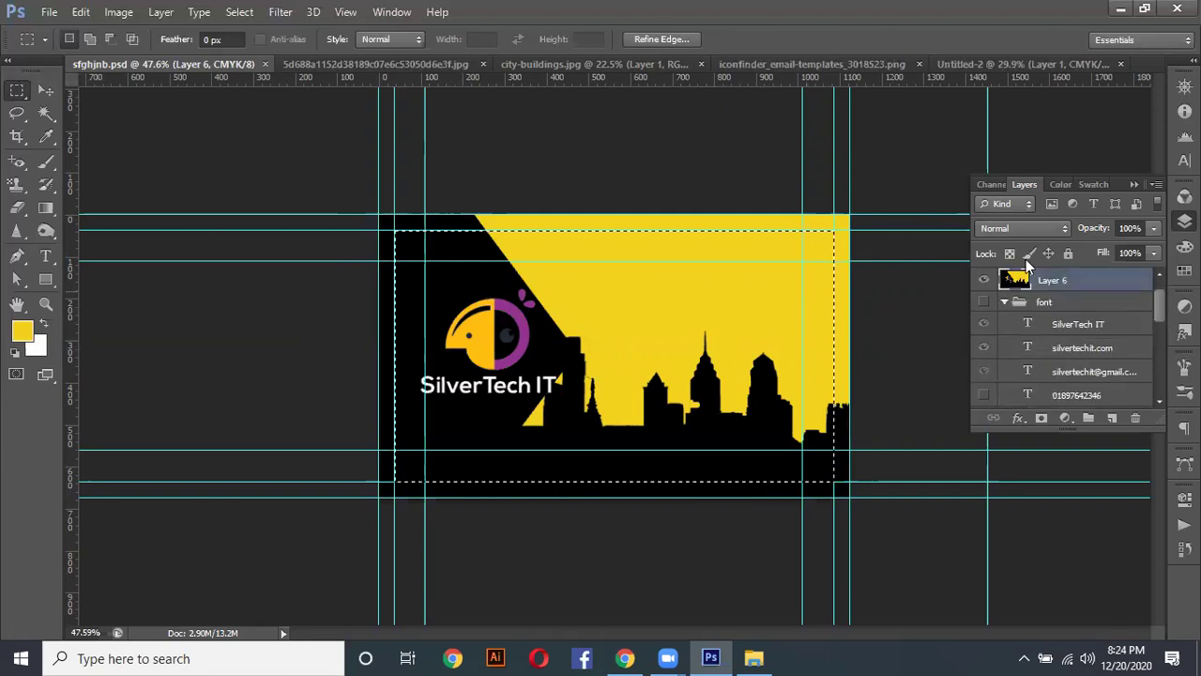
{"action": "left_click", "coordinate": [983, 279]}
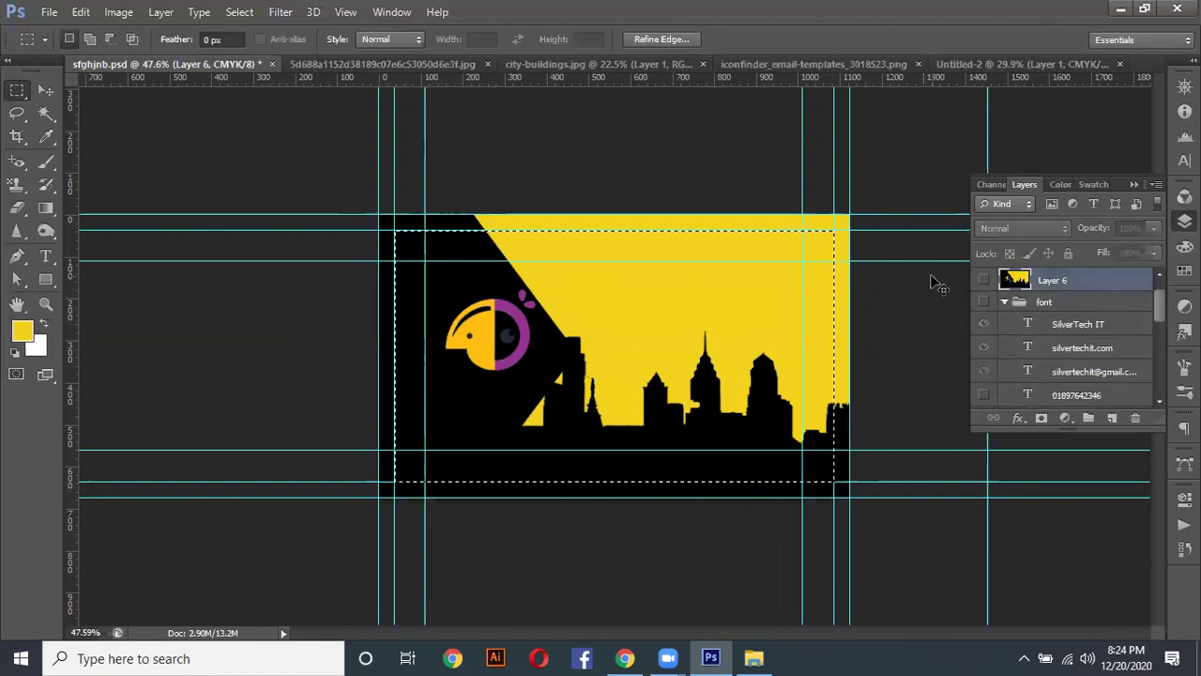
{"action": "key", "text": "ctrl+d"}
{"action": "scroll", "coordinate": [991, 310], "scroll_direction": "up", "scroll_amount": 1}
{"action": "left_click", "coordinate": [985, 304]}
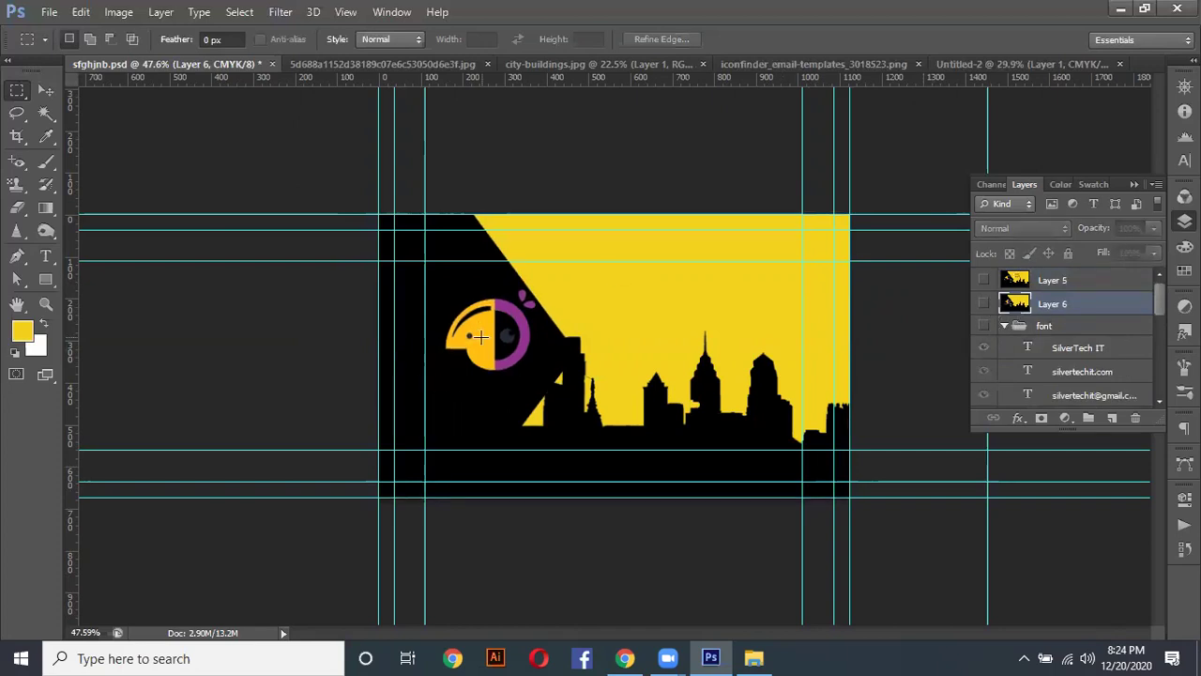
{"action": "left_click", "coordinate": [995, 63]}
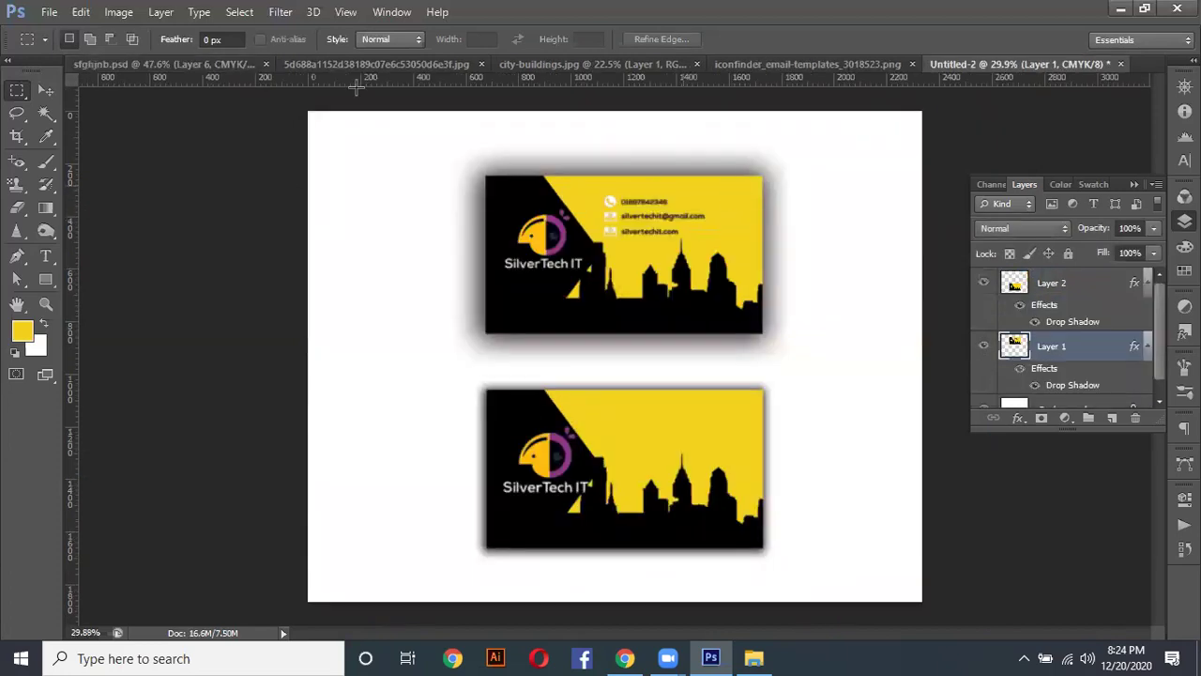
{"action": "left_click", "coordinate": [202, 64]}
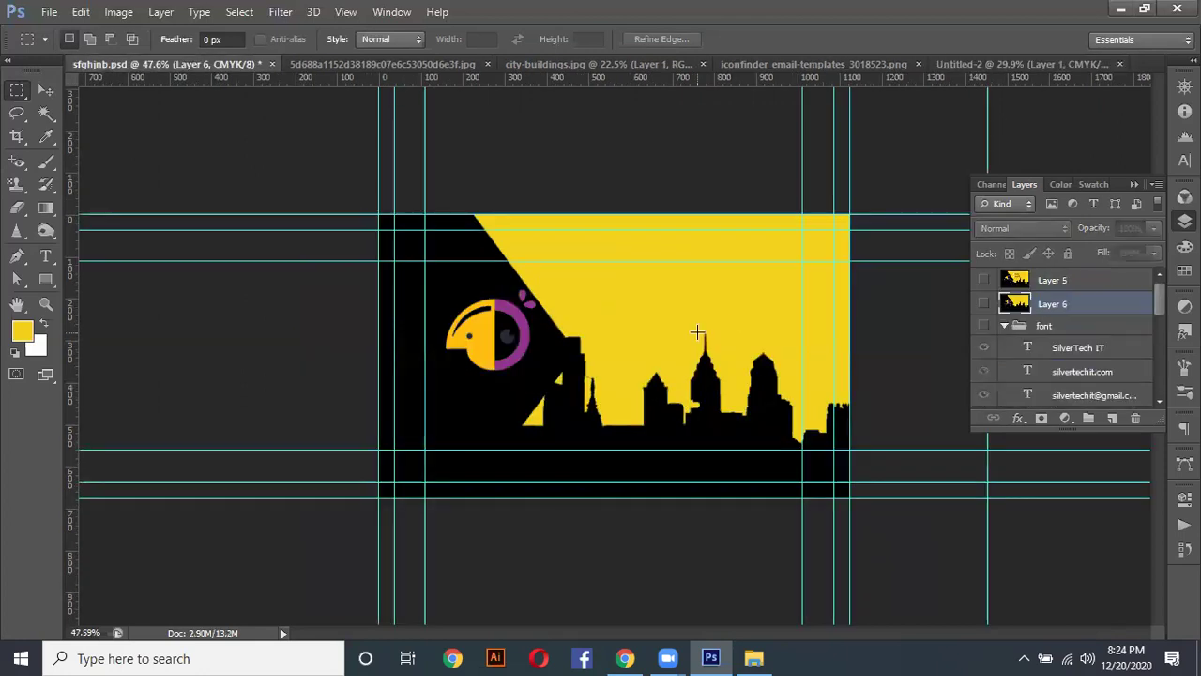
Step: Merge Layers 5 and 6 and delete the merged leftover layer
{"action": "left_click", "coordinate": [1048, 287]}
{"action": "key", "text": "ctrl+e"}
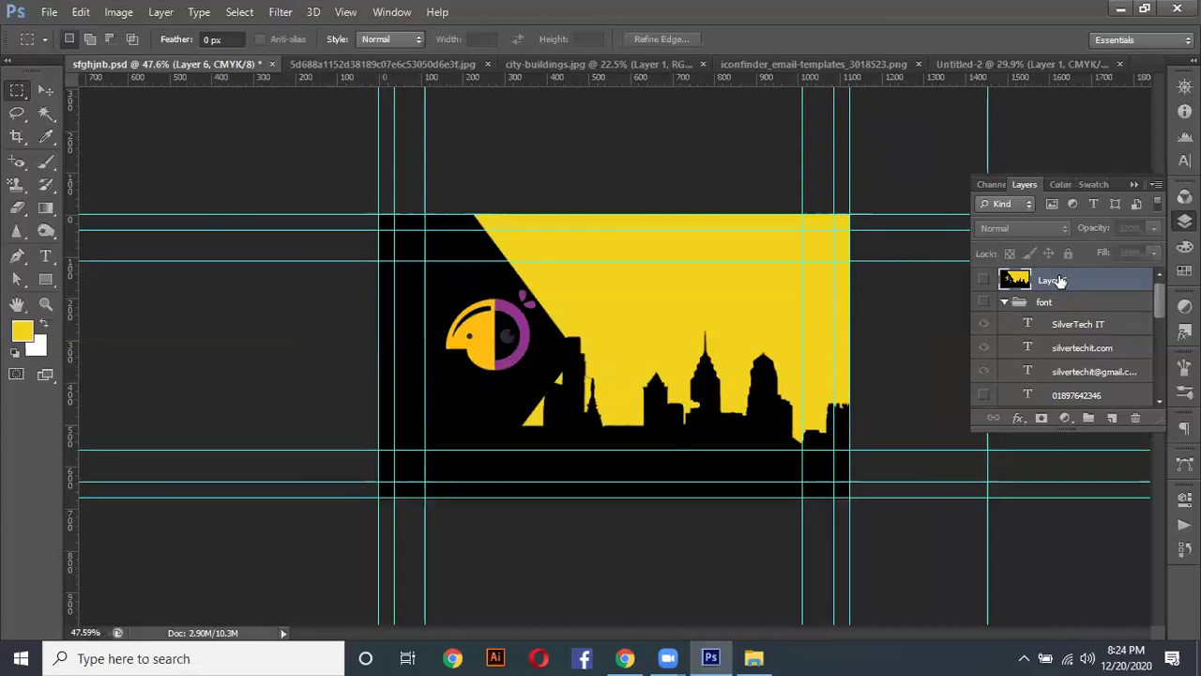
{"action": "key", "text": "Delete"}
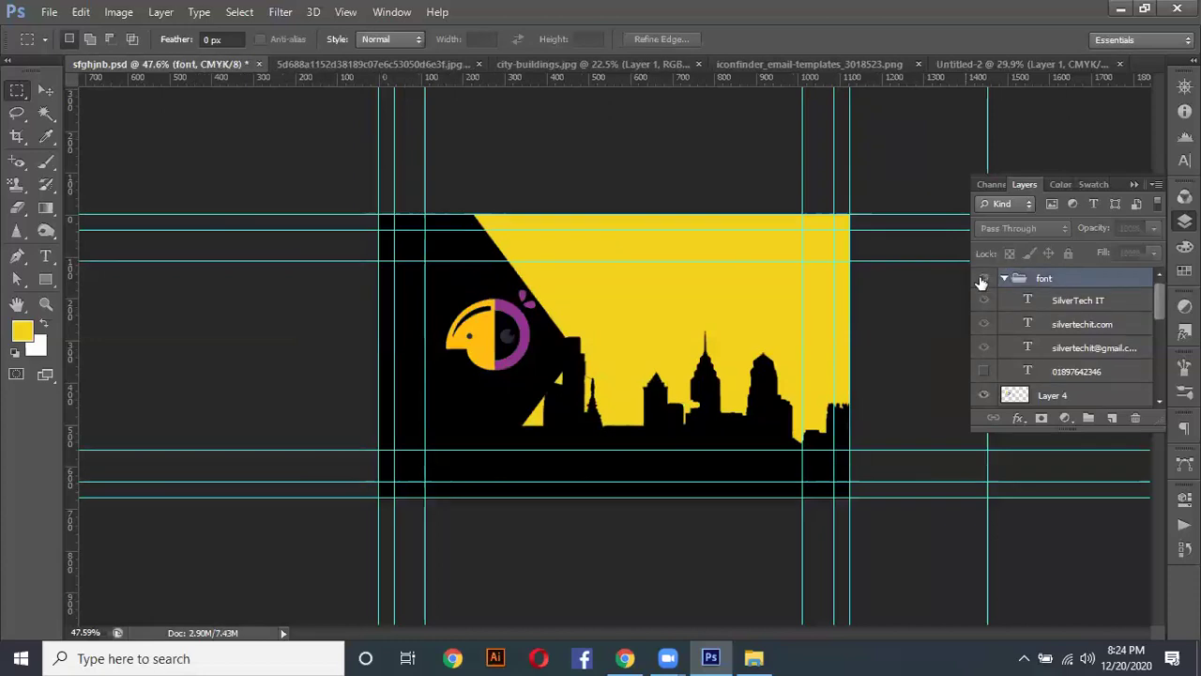
Step: Make the font group, phone-number layer and contact icon group visible again
{"action": "left_click", "coordinate": [982, 278]}
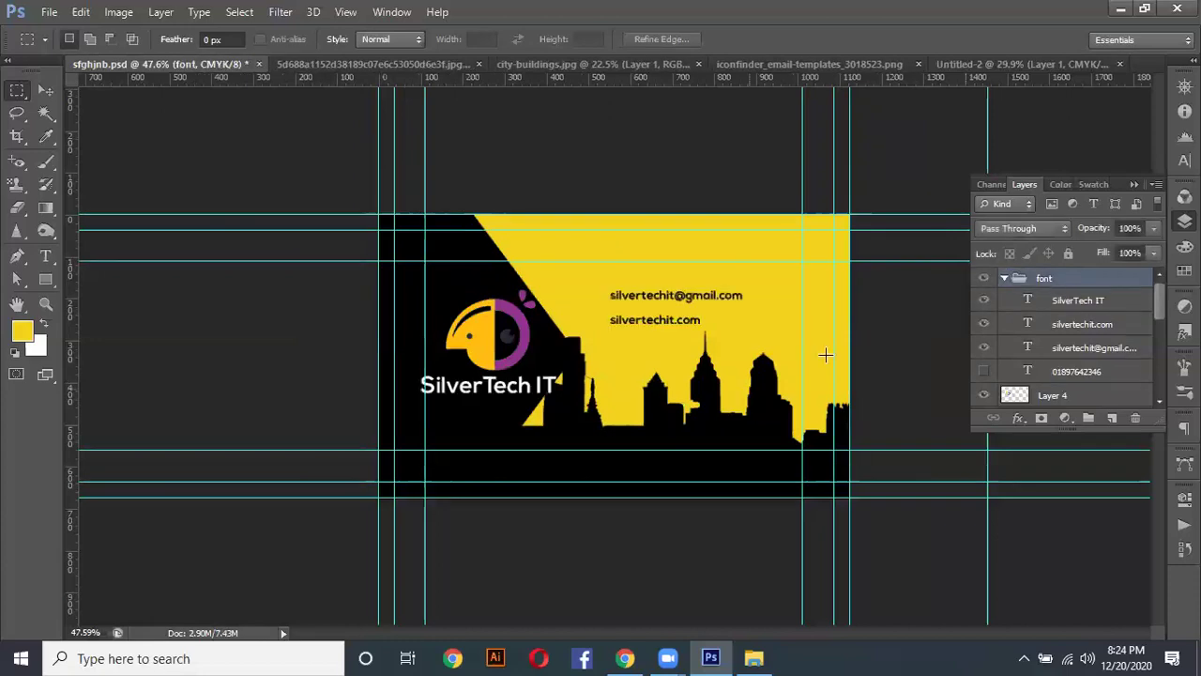
{"action": "left_click", "coordinate": [983, 371]}
{"action": "scroll", "coordinate": [996, 375], "scroll_direction": "down", "scroll_amount": 3}
{"action": "scroll", "coordinate": [1002, 374], "scroll_direction": "down", "scroll_amount": 1}
{"action": "scroll", "coordinate": [1002, 373], "scroll_direction": "down", "scroll_amount": 1}
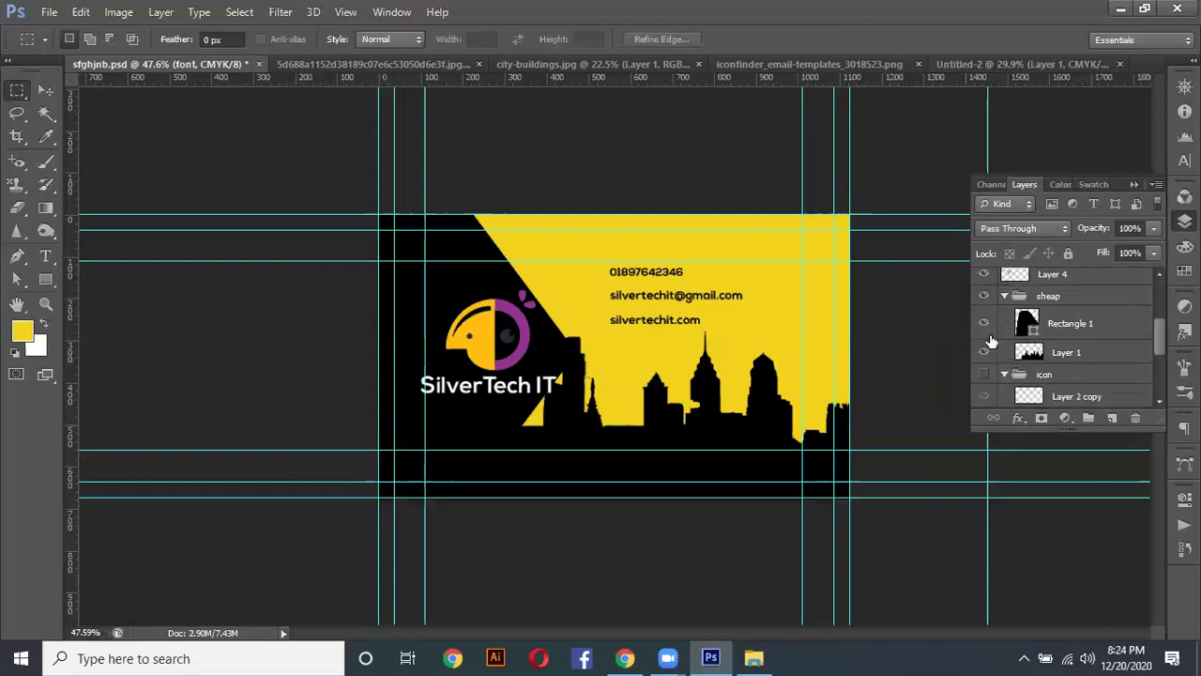
{"action": "scroll", "coordinate": [995, 356], "scroll_direction": "down", "scroll_amount": 1}
{"action": "left_click", "coordinate": [984, 347]}
{"action": "scroll", "coordinate": [989, 347], "scroll_direction": "down", "scroll_amount": 1}
{"action": "scroll", "coordinate": [989, 347], "scroll_direction": "down", "scroll_amount": 1}
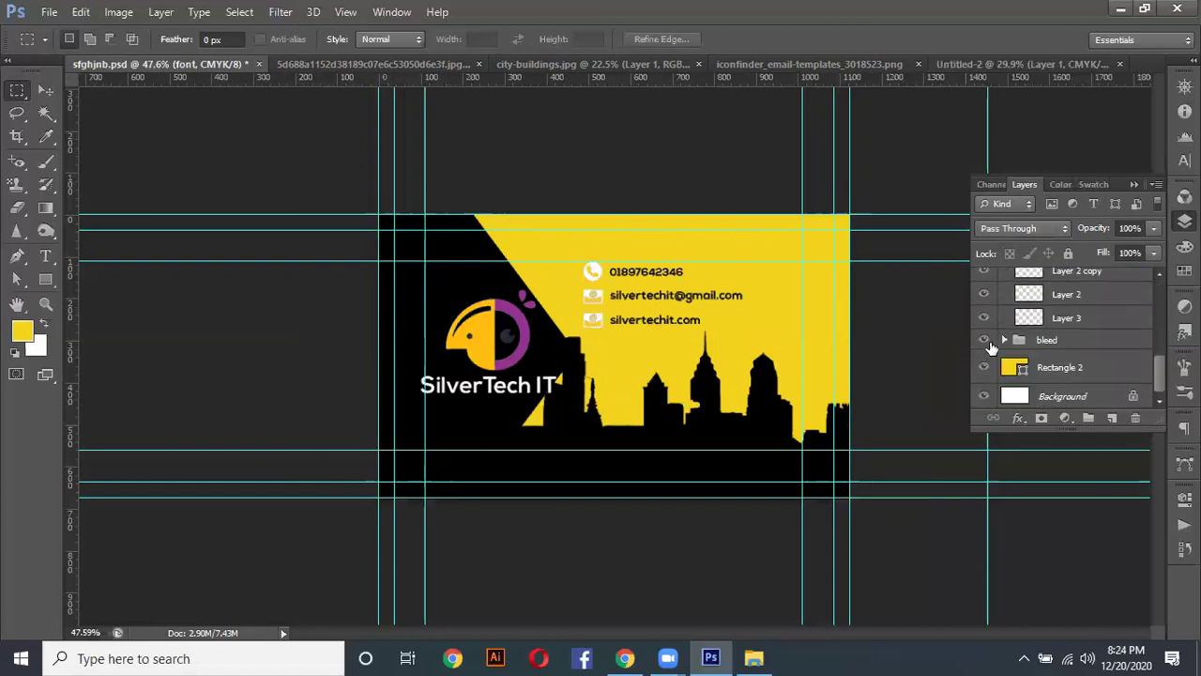
Step: Commit an empty free transform, then select Layer 4 and the SilverTech IT text layer
{"action": "key", "text": "ctrl+t"}
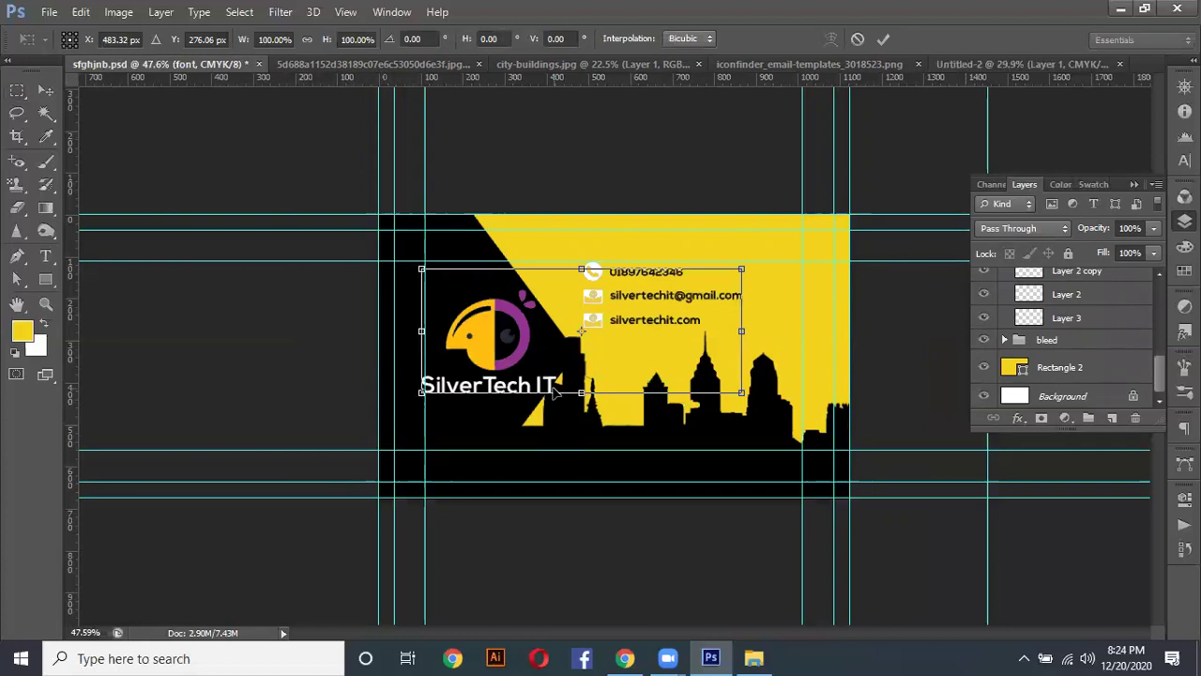
{"action": "left_click", "coordinate": [885, 38]}
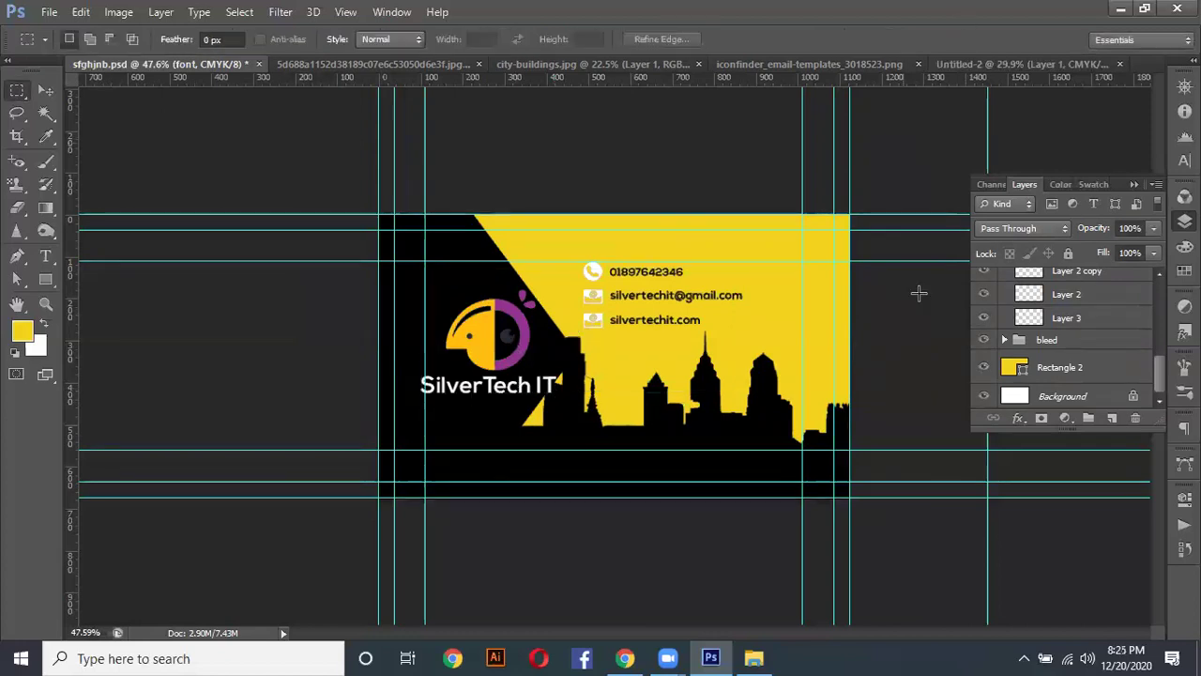
{"action": "key", "text": "ctrl+alt+shift+n"}
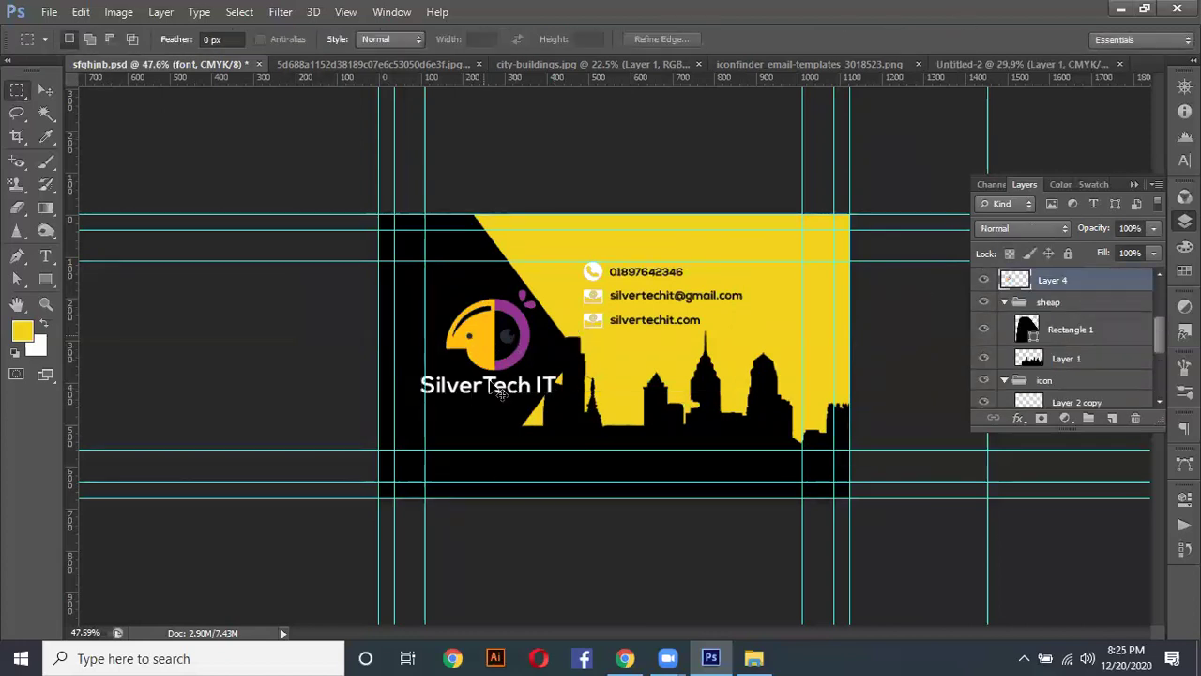
{"action": "left_click", "coordinate": [487, 387], "text": "ctrl+shift"}
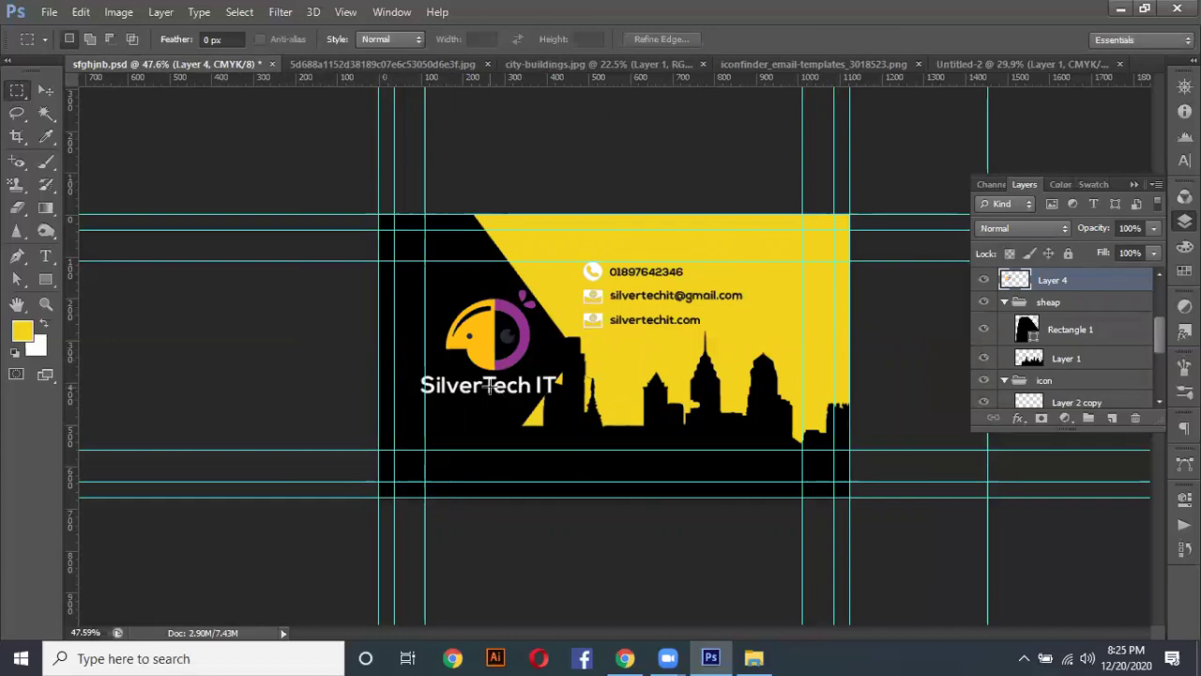
{"action": "scroll", "coordinate": [1070, 338], "scroll_direction": "up", "scroll_amount": 1}
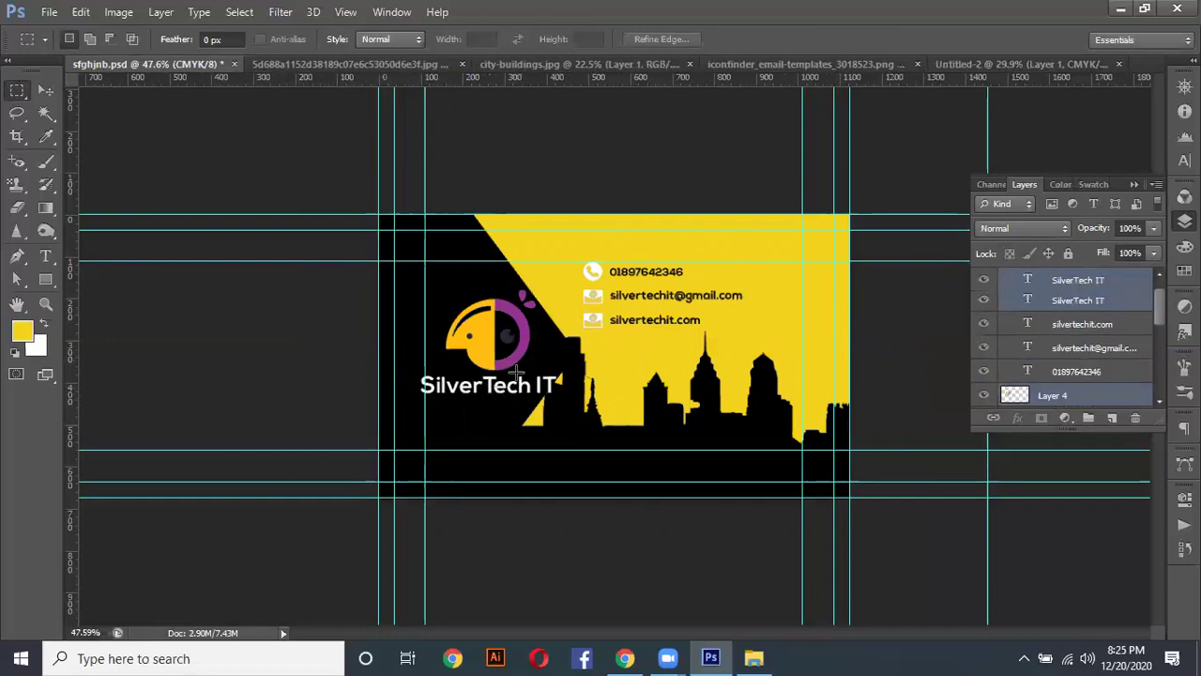
Step: Scale the logo and SilverTech IT name to about 77% and nudge them down-left
{"action": "key", "text": "ctrl+t"}
{"action": "left_click_drag", "start_coordinate": [560, 341], "coordinate": [518, 345]}
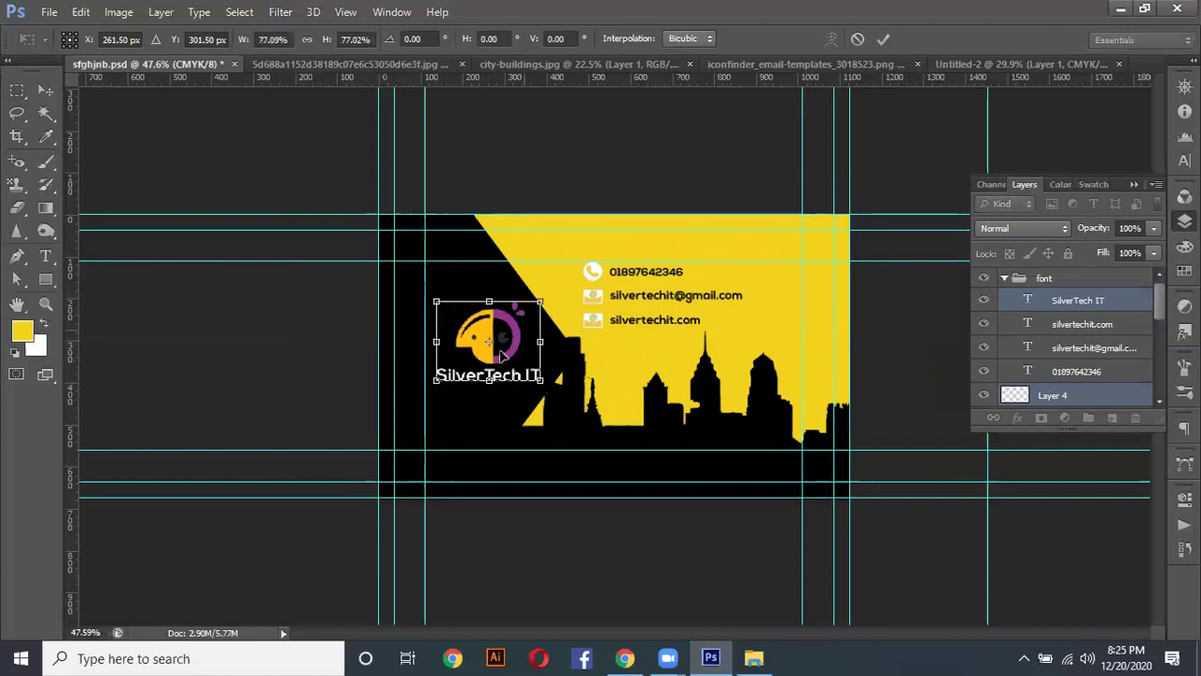
{"action": "left_click_drag", "start_coordinate": [502, 358], "coordinate": [490, 363]}
{"action": "key", "text": "Return"}
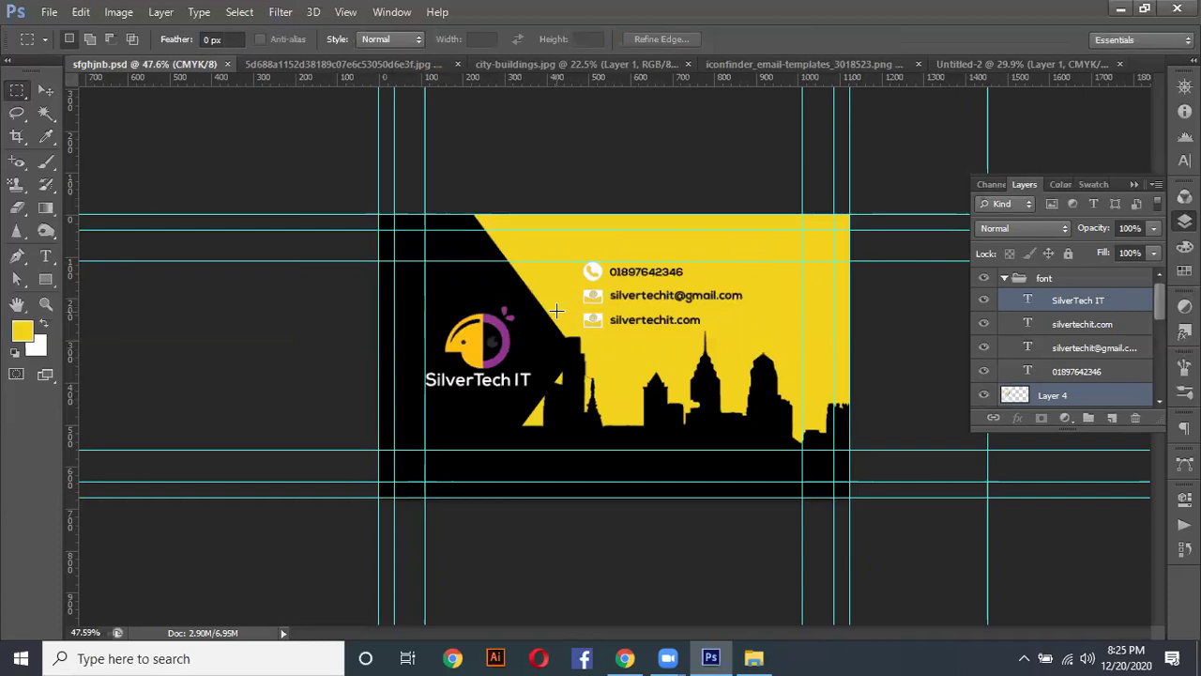
{"action": "mouse_move", "coordinate": [624, 658]}
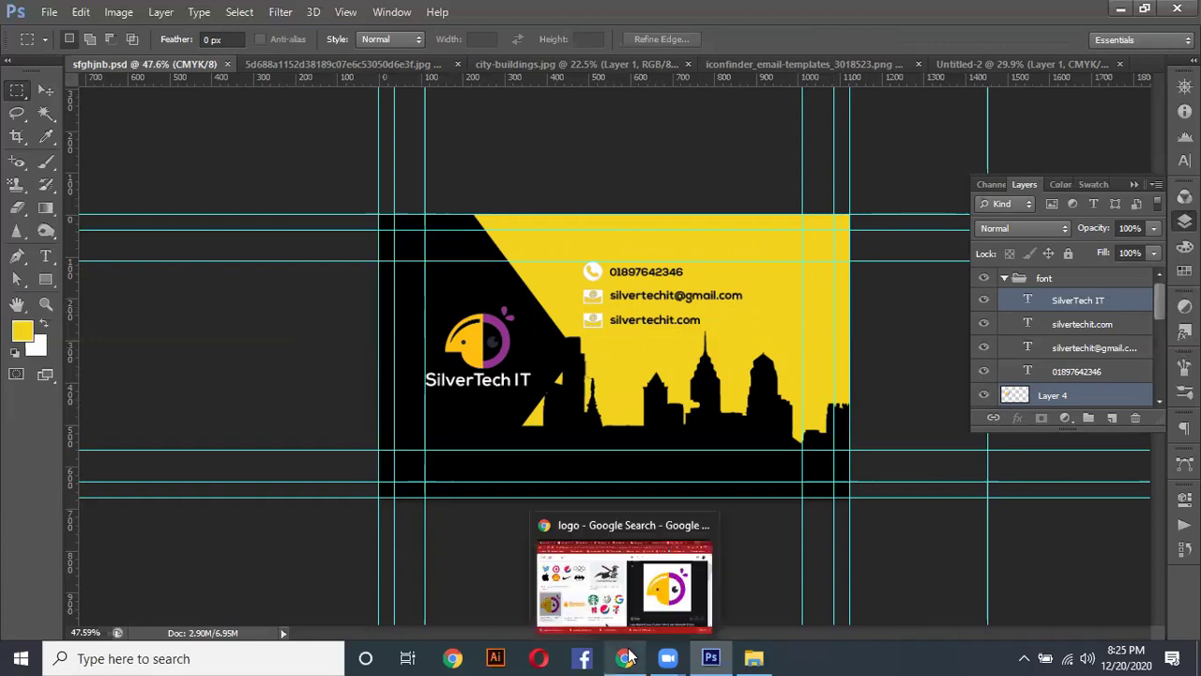
Step: Return to Chrome and show the business card design image search results
{"action": "left_click", "coordinate": [627, 657]}
{"action": "left_click", "coordinate": [547, 9]}
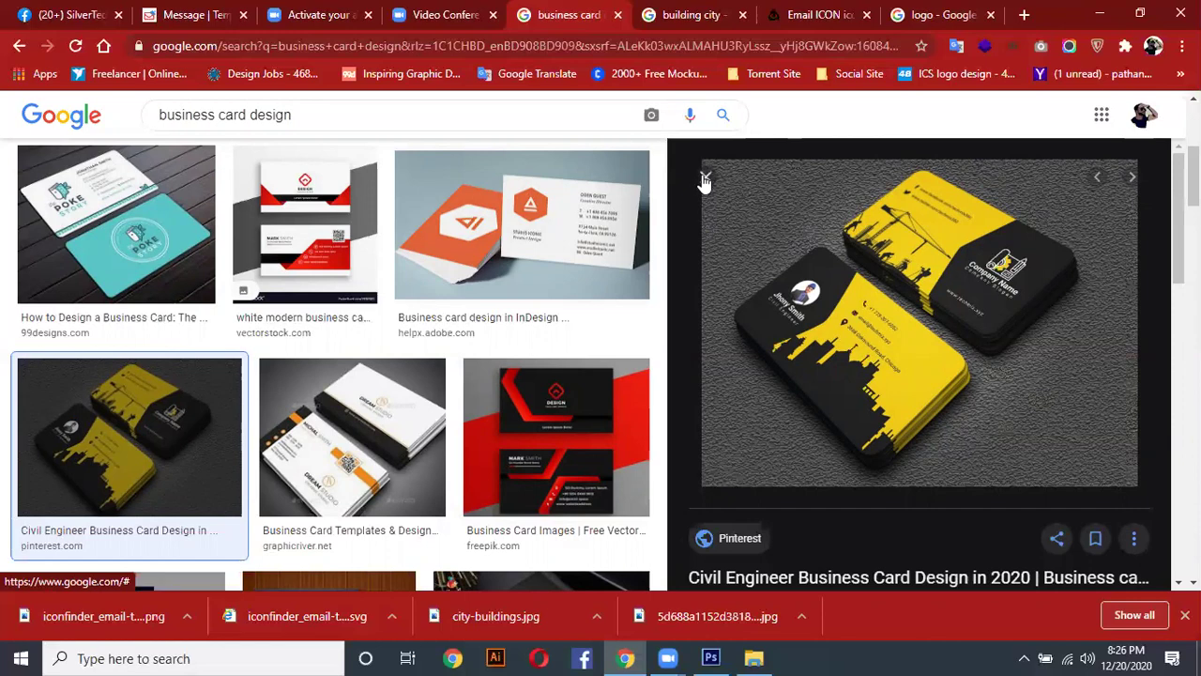
Step: Close the Civil Engineer card preview, scroll the results, and enlarge the teal 99designs card
{"action": "key", "text": "Escape"}
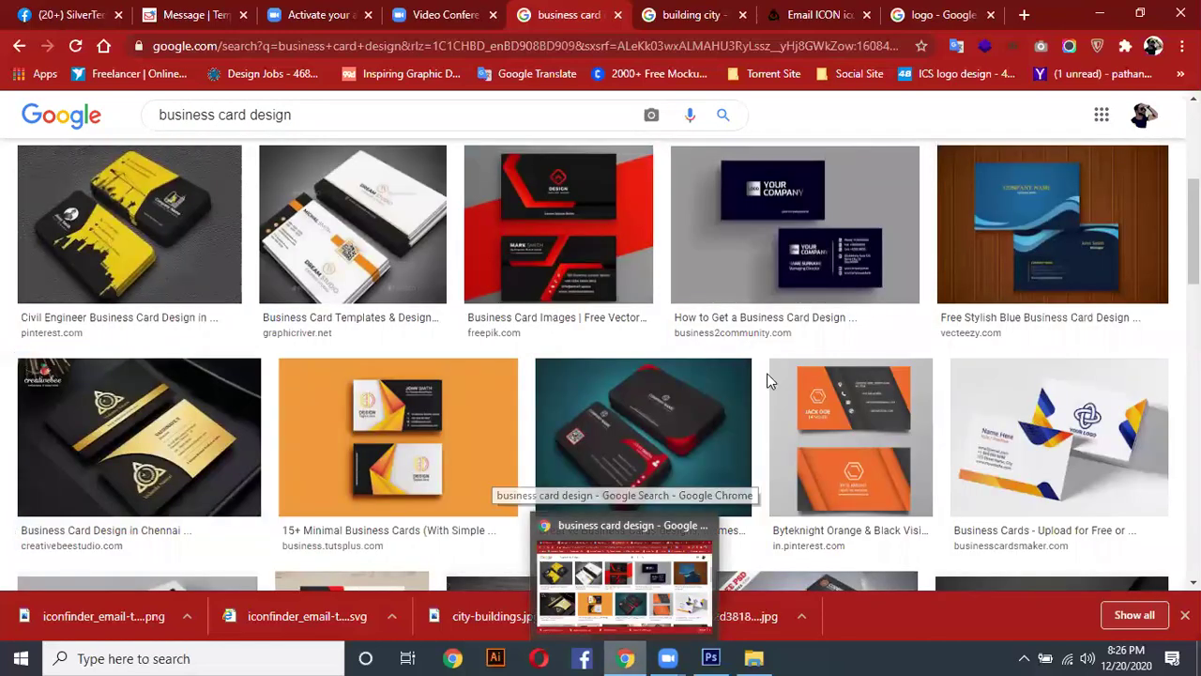
{"action": "scroll", "coordinate": [735, 280], "scroll_direction": "up", "scroll_amount": 5}
{"action": "scroll", "coordinate": [106, 480], "scroll_direction": "down", "scroll_amount": 2}
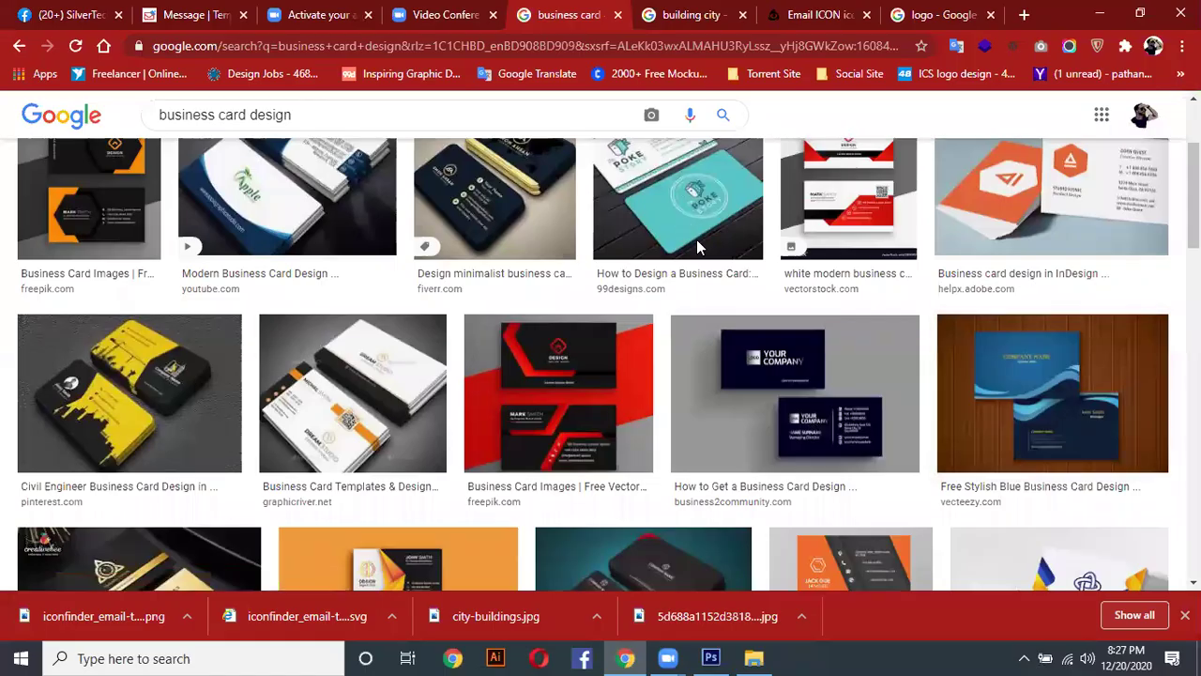
{"action": "scroll", "coordinate": [697, 239], "scroll_direction": "up", "scroll_amount": 3}
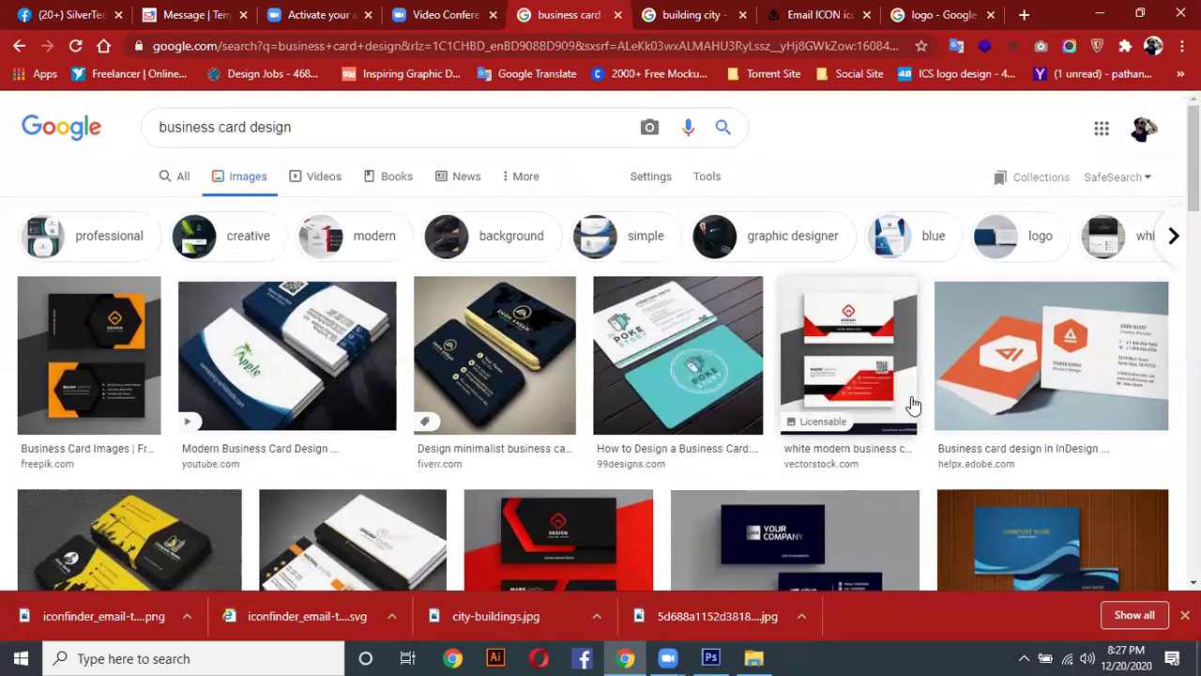
{"action": "scroll", "coordinate": [797, 422], "scroll_direction": "down", "scroll_amount": 2}
{"action": "scroll", "coordinate": [288, 418], "scroll_direction": "up", "scroll_amount": 2}
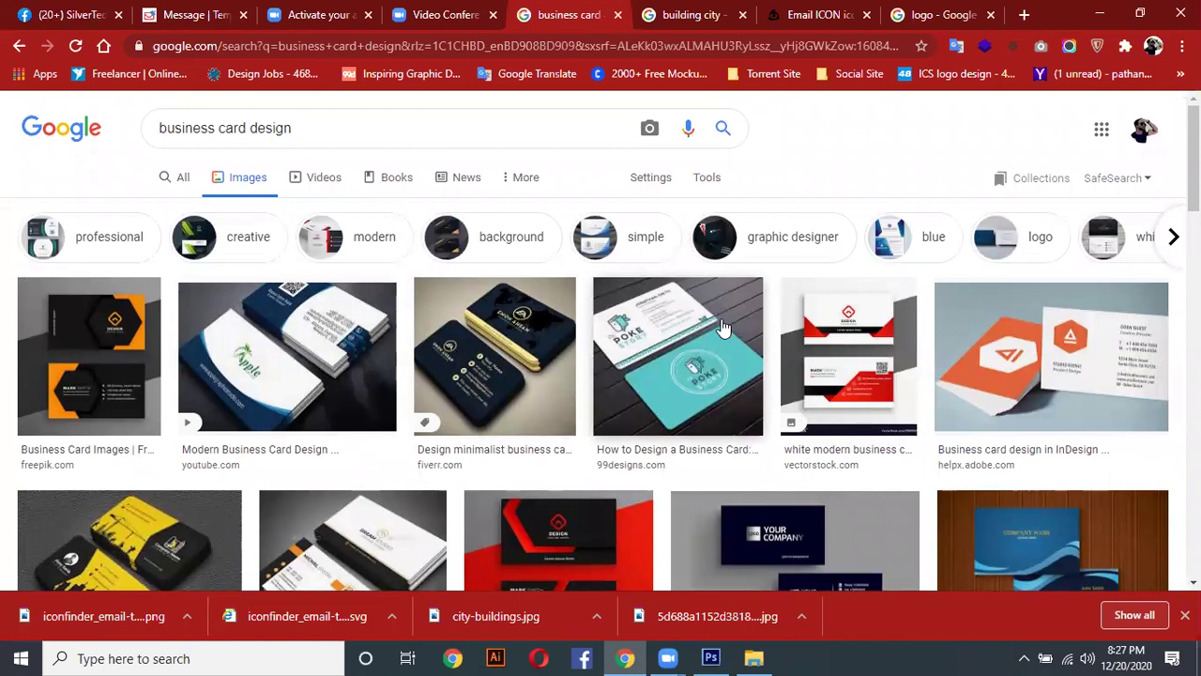
{"action": "left_click", "coordinate": [722, 324]}
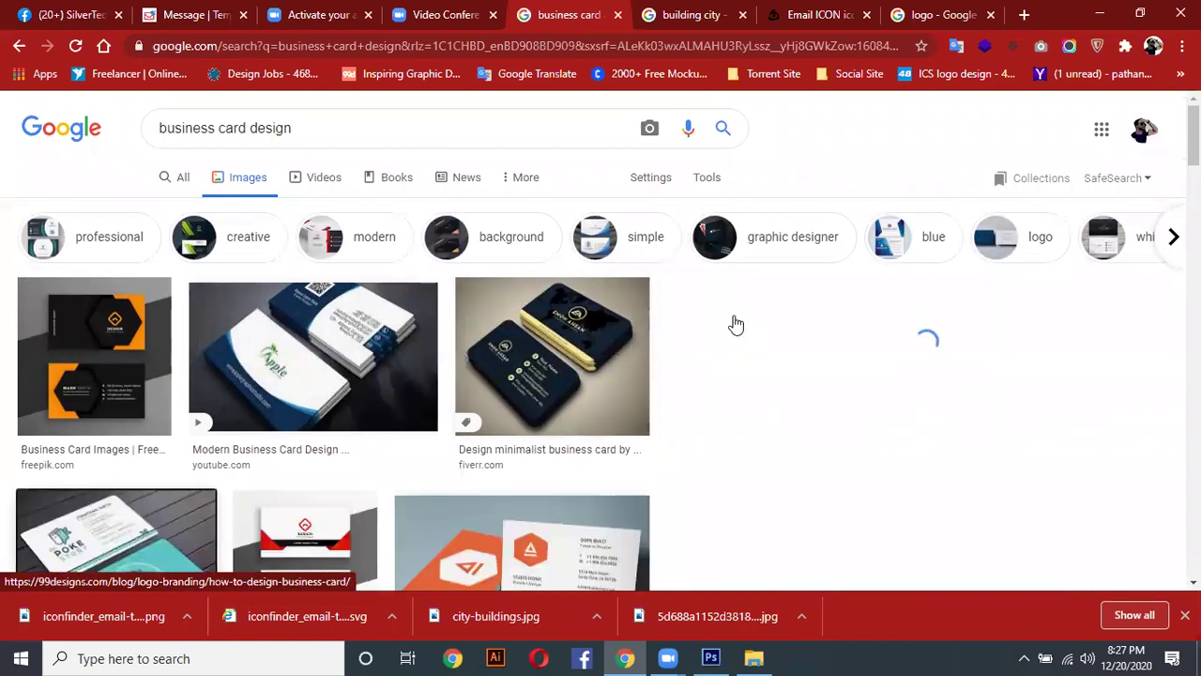